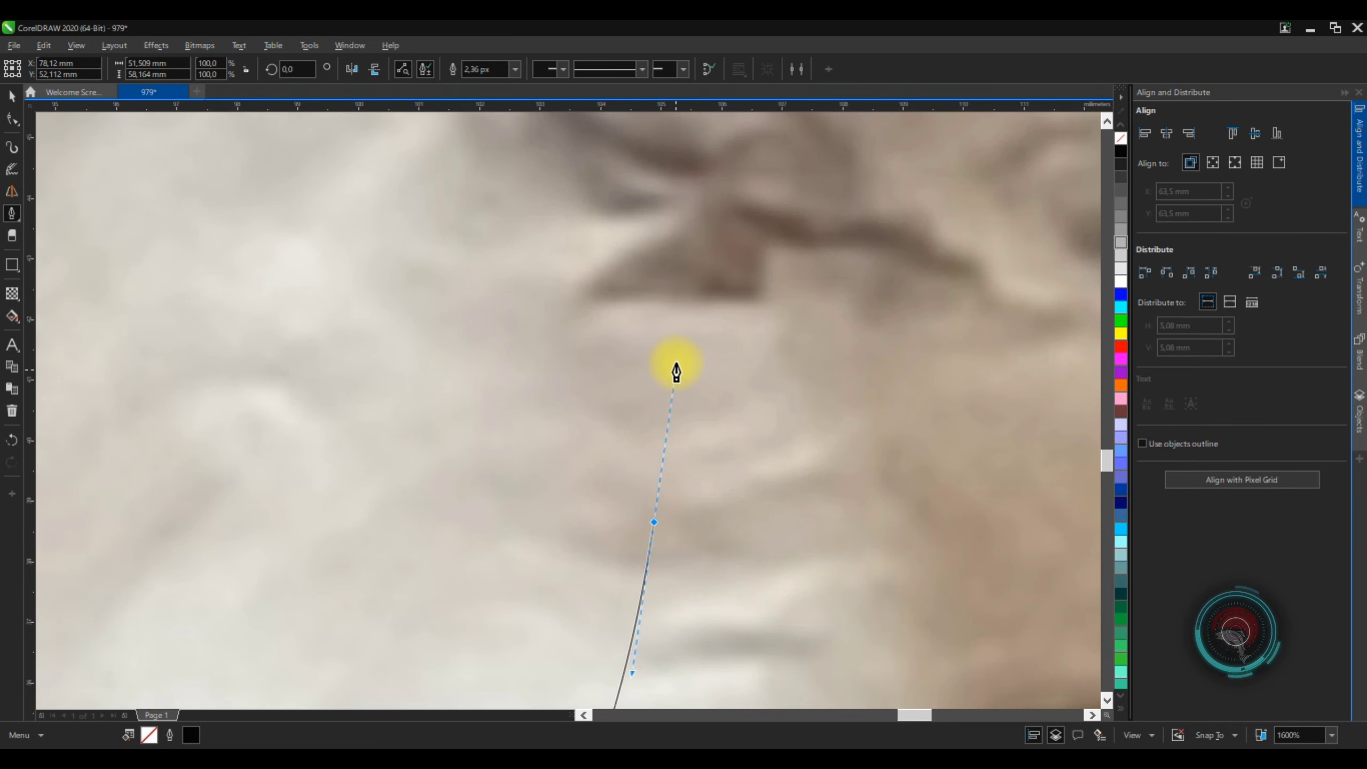
Continue the pen outline from the dog's neck around the lower outer edge of the right ear, adding a fur notch
scroll(746, 531, "down", 5)
scroll(721, 428, "up", 4)
scroll(678, 565, "up", 2)
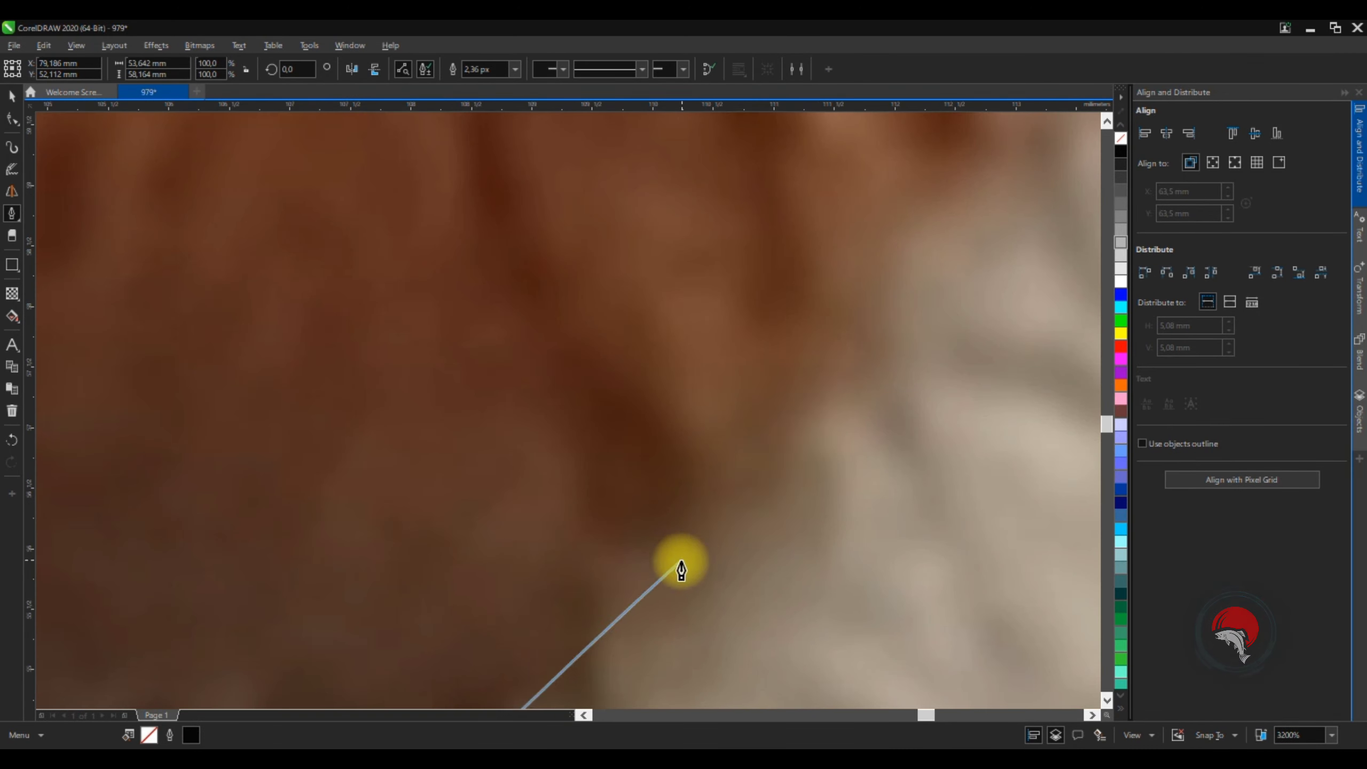
scroll(677, 565, "down", 2)
left_click(608, 508)
scroll(664, 484, "up", 3)
left_click_drag(601, 323, 613, 294)
left_click(573, 467)
scroll(552, 553, "down", 2)
left_click(598, 452)
key("ctrl+z")
scroll(604, 391, "up", 1)
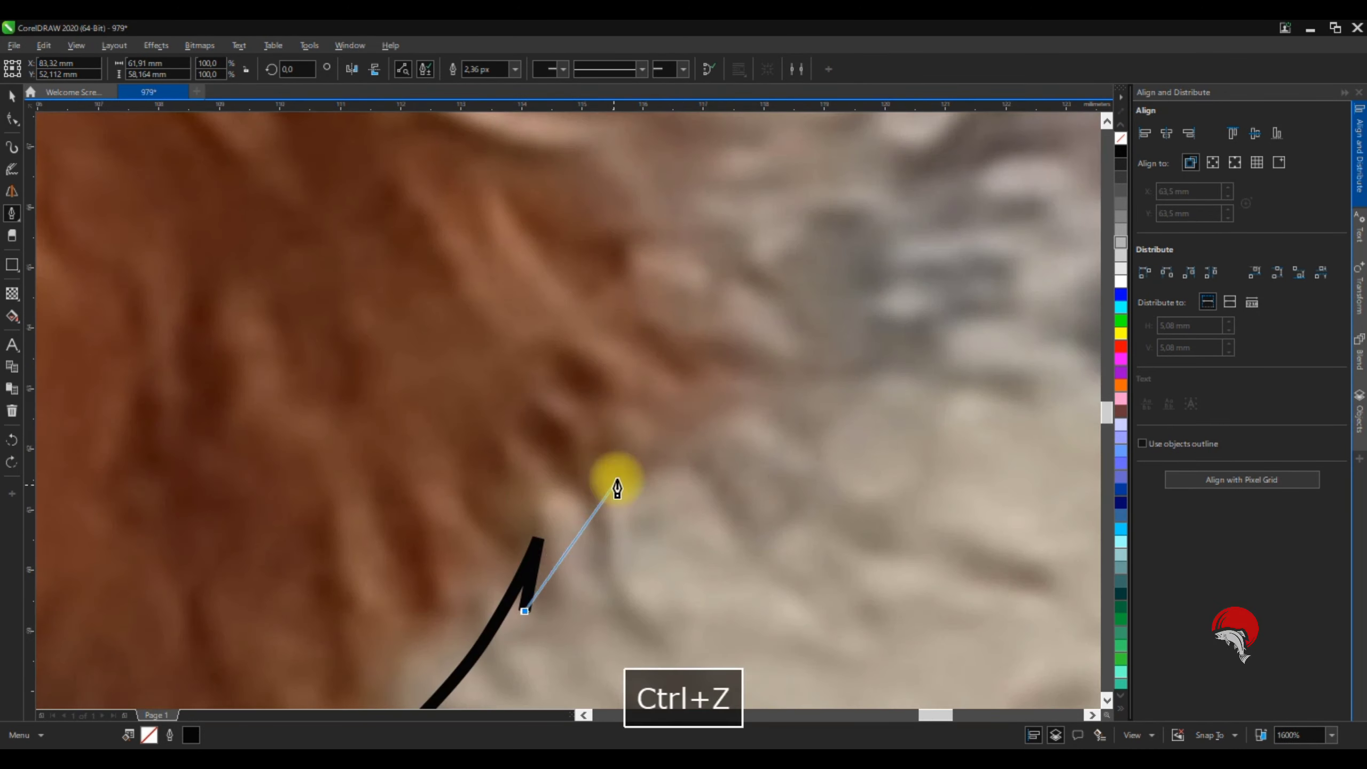
Extend the outline up the outer side of the right ear and onto its curved upper edge
left_click_drag(630, 343, 623, 298)
scroll(613, 269, "down", 2)
scroll(582, 344, "up", 2)
scroll(431, 323, "down", 2)
left_click_drag(559, 334, 474, 232)
scroll(317, 301, "up", 2)
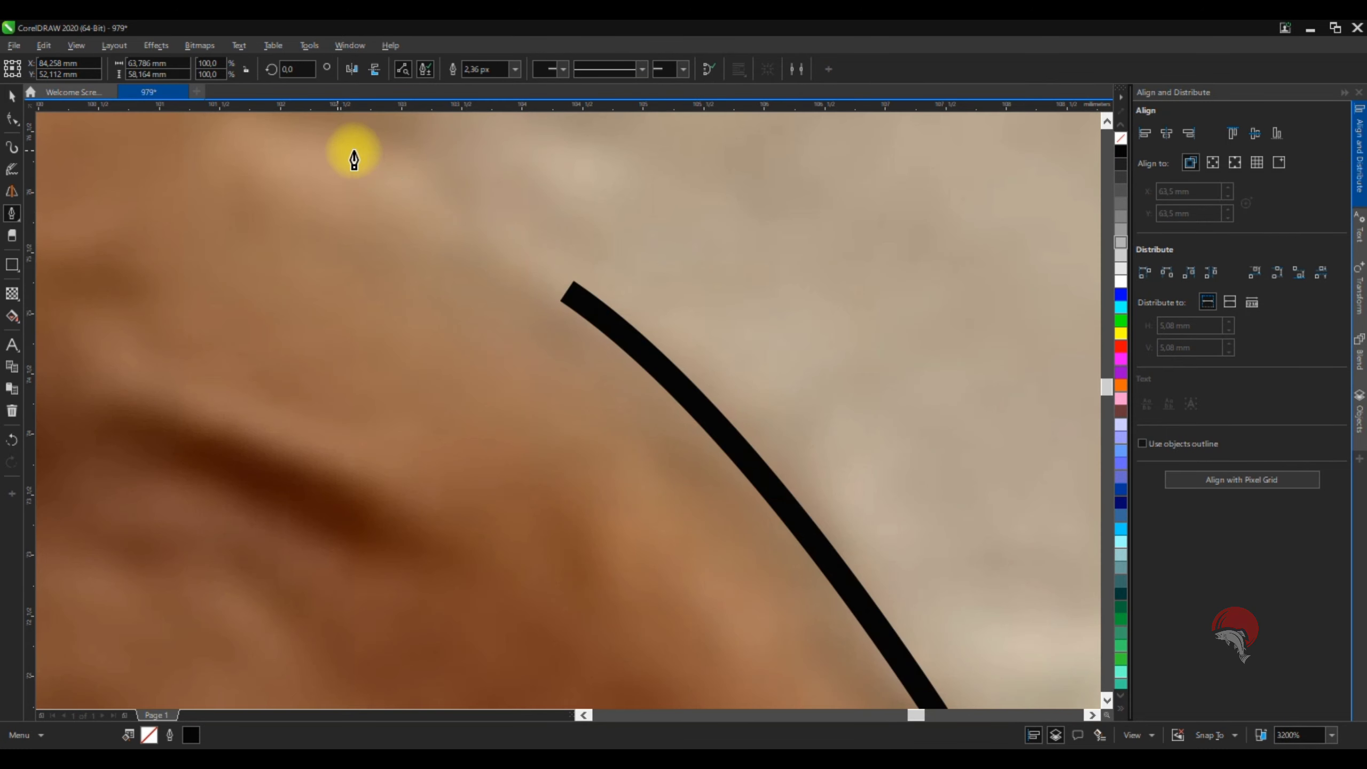
Trace the top of the right ear with pointed fur notches and close the outline where the ear meets the head
scroll(447, 217, "down", 2)
left_click_drag(630, 328, 377, 339)
left_click(522, 311)
left_click(629, 296)
scroll(684, 263, "down", 2)
key("ctrl+z")
scroll(613, 257, "up", 1)
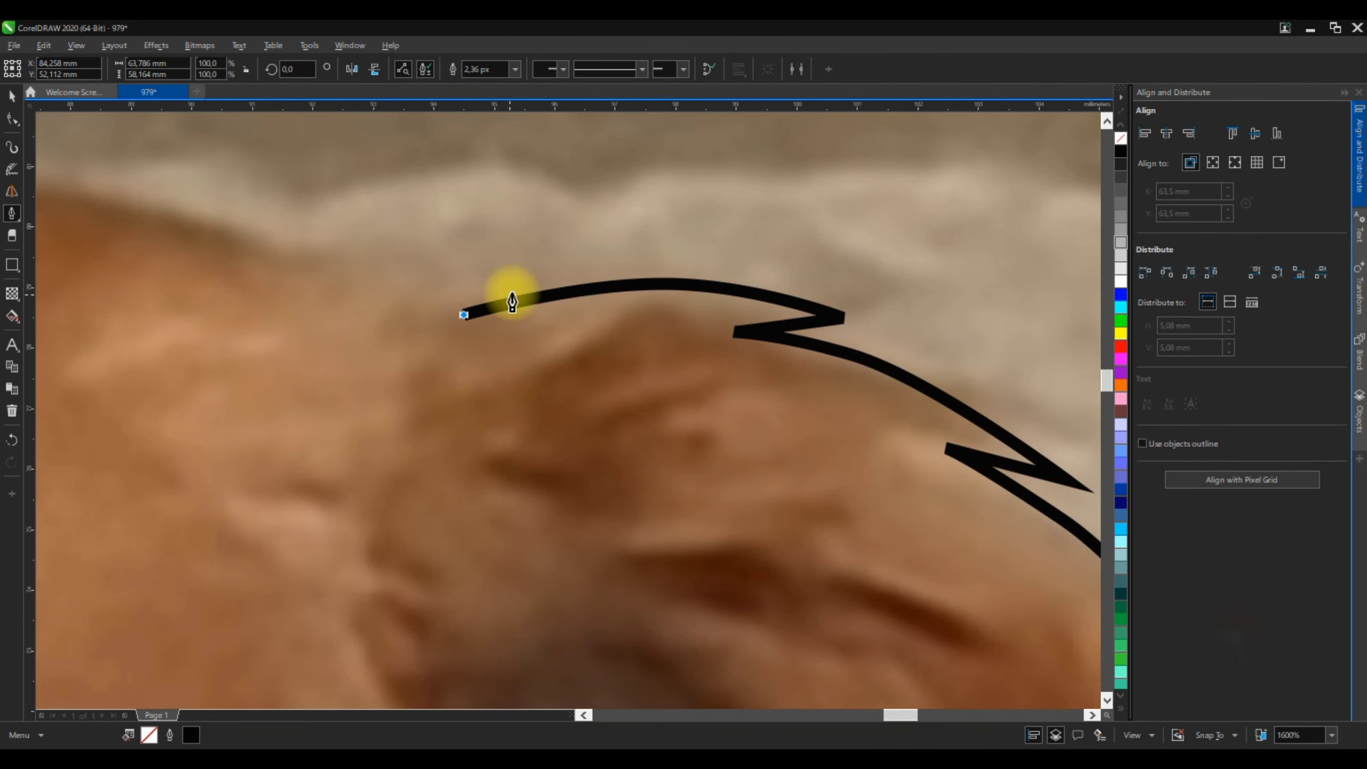
left_click(550, 252)
left_click(408, 297)
left_click(343, 319)
scroll(674, 213, "down", 5)
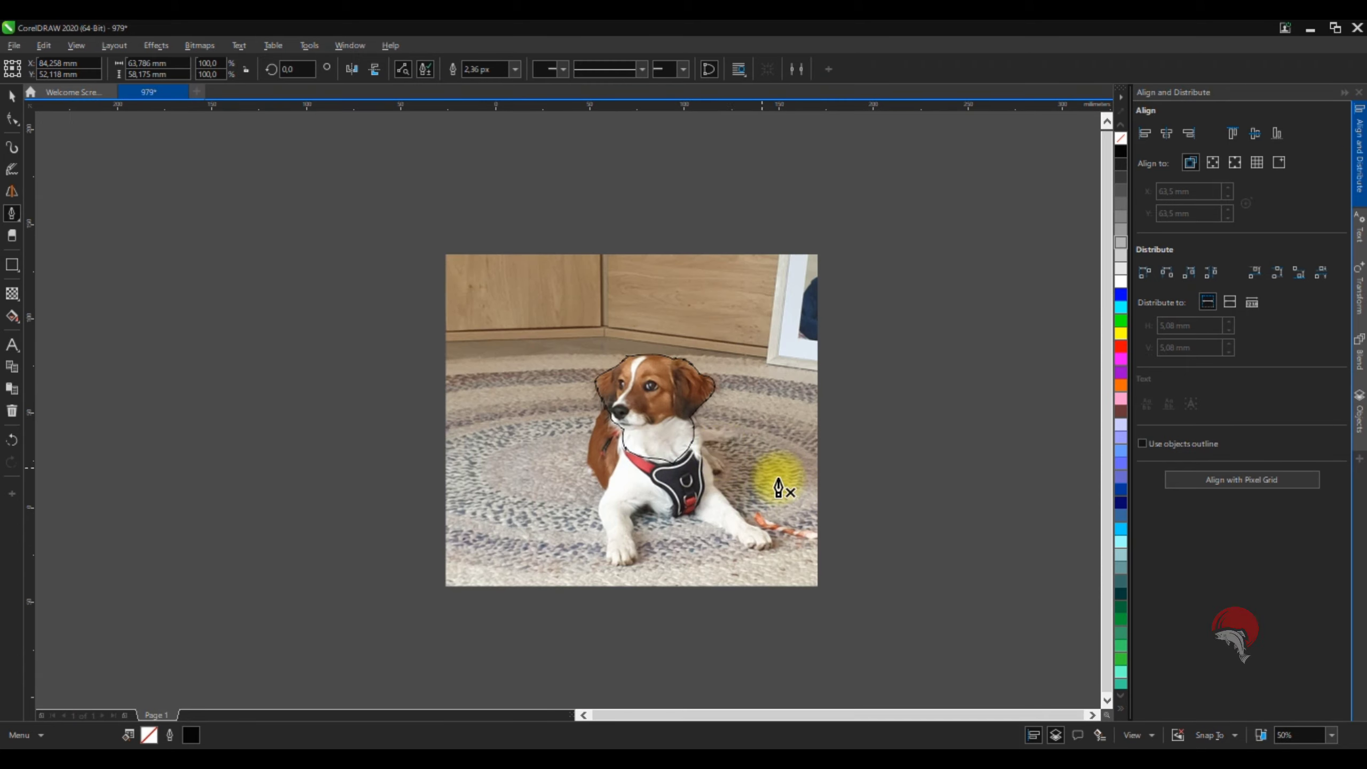
scroll(754, 468, "up", 2)
scroll(531, 450, "up", 5)
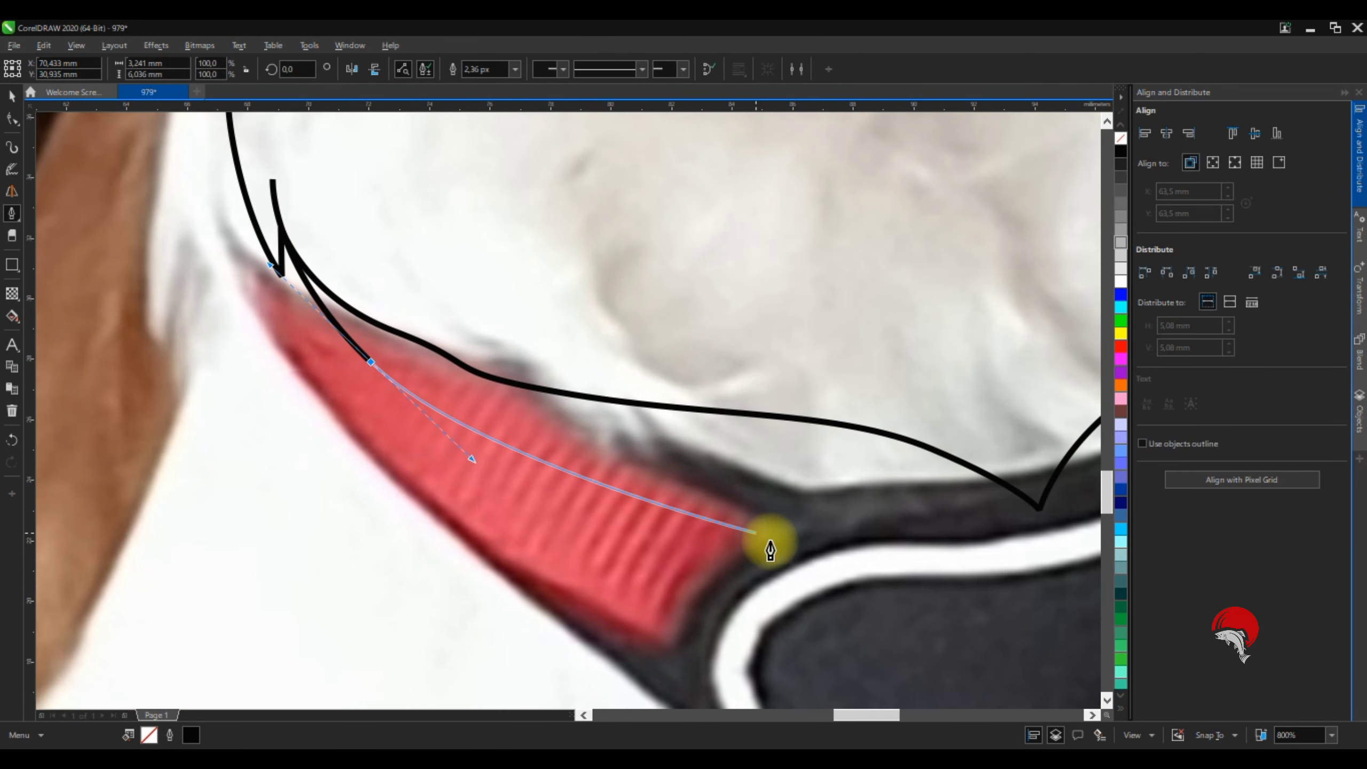
left_click_drag(770, 542, 823, 587)
scroll(770, 542, "down", 1)
scroll(711, 503, "up", 1)
left_click(420, 397)
key("ctrl+z")
left_click_drag(298, 298, 423, 314)
key("ctrl+z")
scroll(537, 347, "up", 1)
left_click(598, 348)
left_click(650, 479)
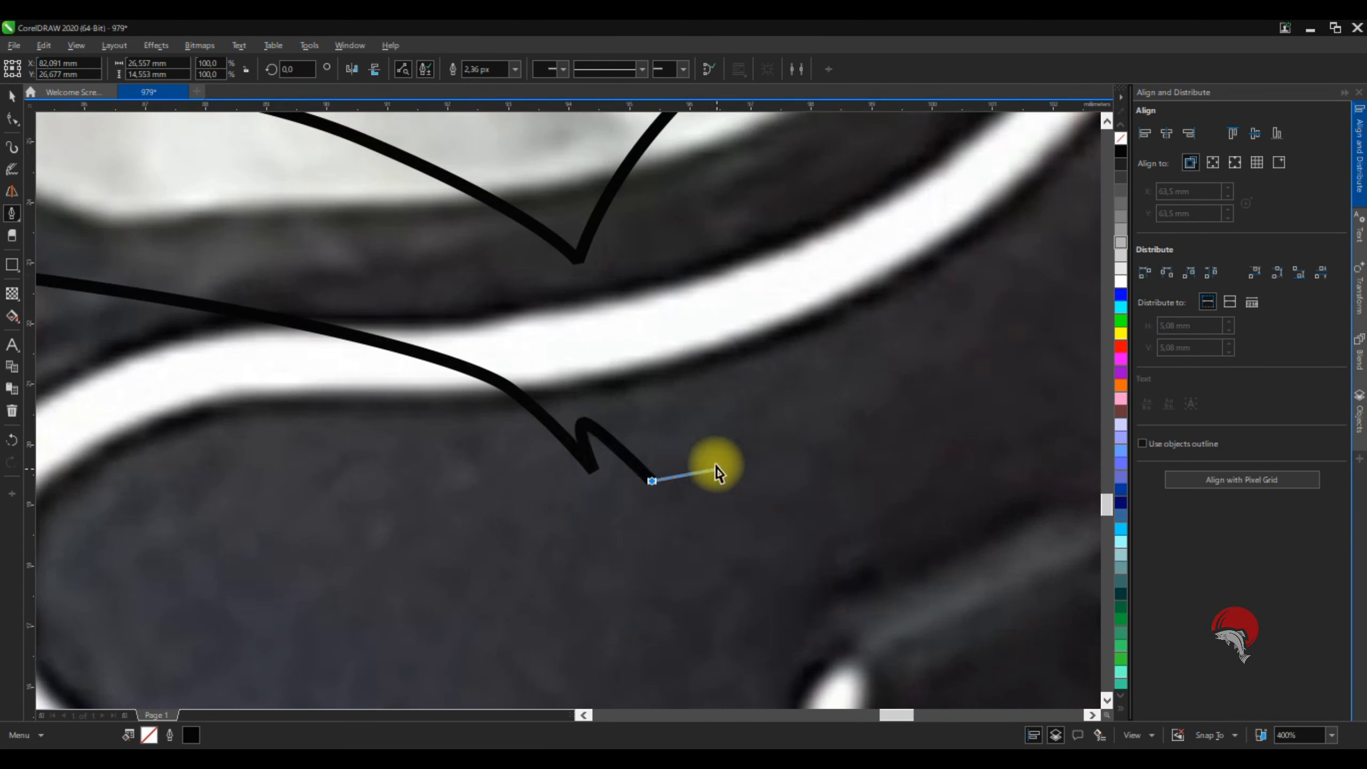
key("ctrl+z")
key("ctrl+z")
left_click(641, 449)
left_click_drag(665, 426, 787, 348)
scroll(868, 218, "down", 6)
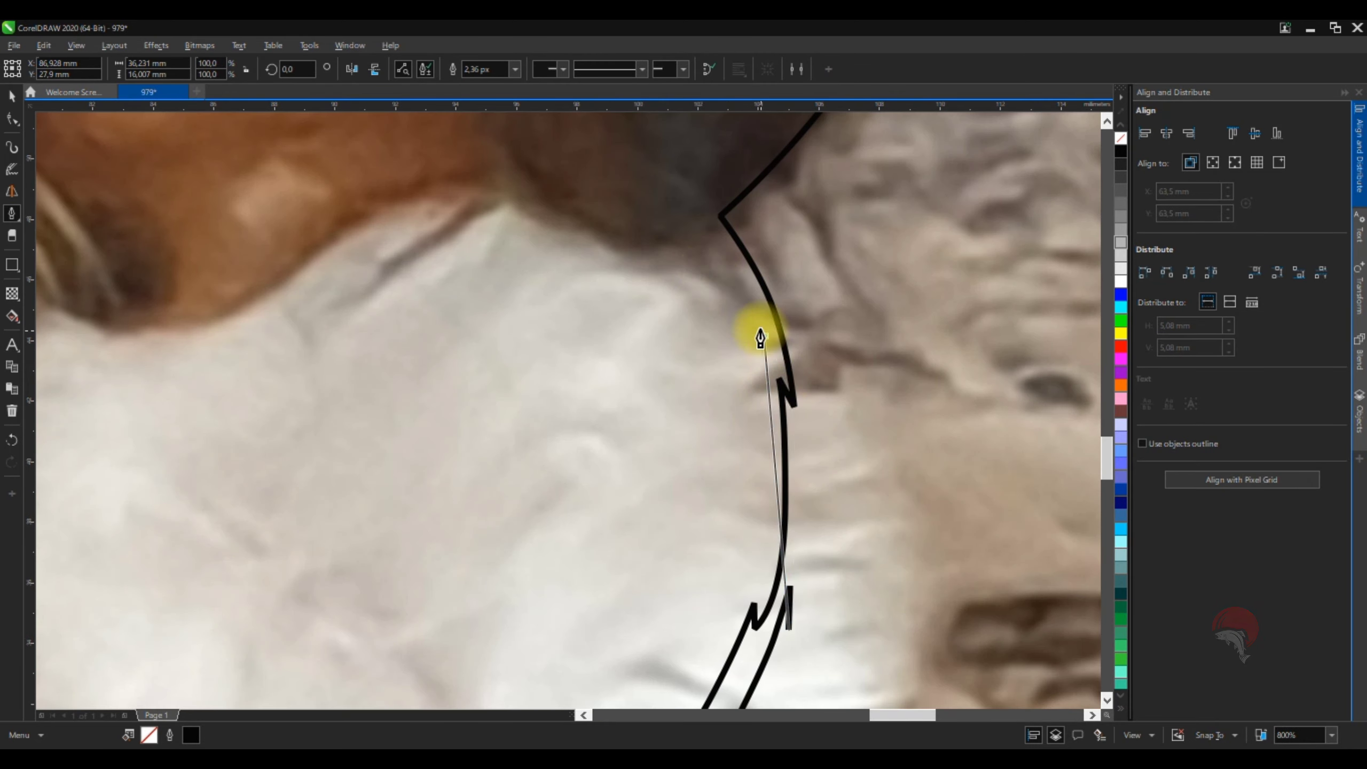
key("Delete")
Start a new pen curve along the top of the forehead, just inside the head outline above the white blaze
scroll(617, 252, "down", 3)
scroll(645, 308, "up", 3)
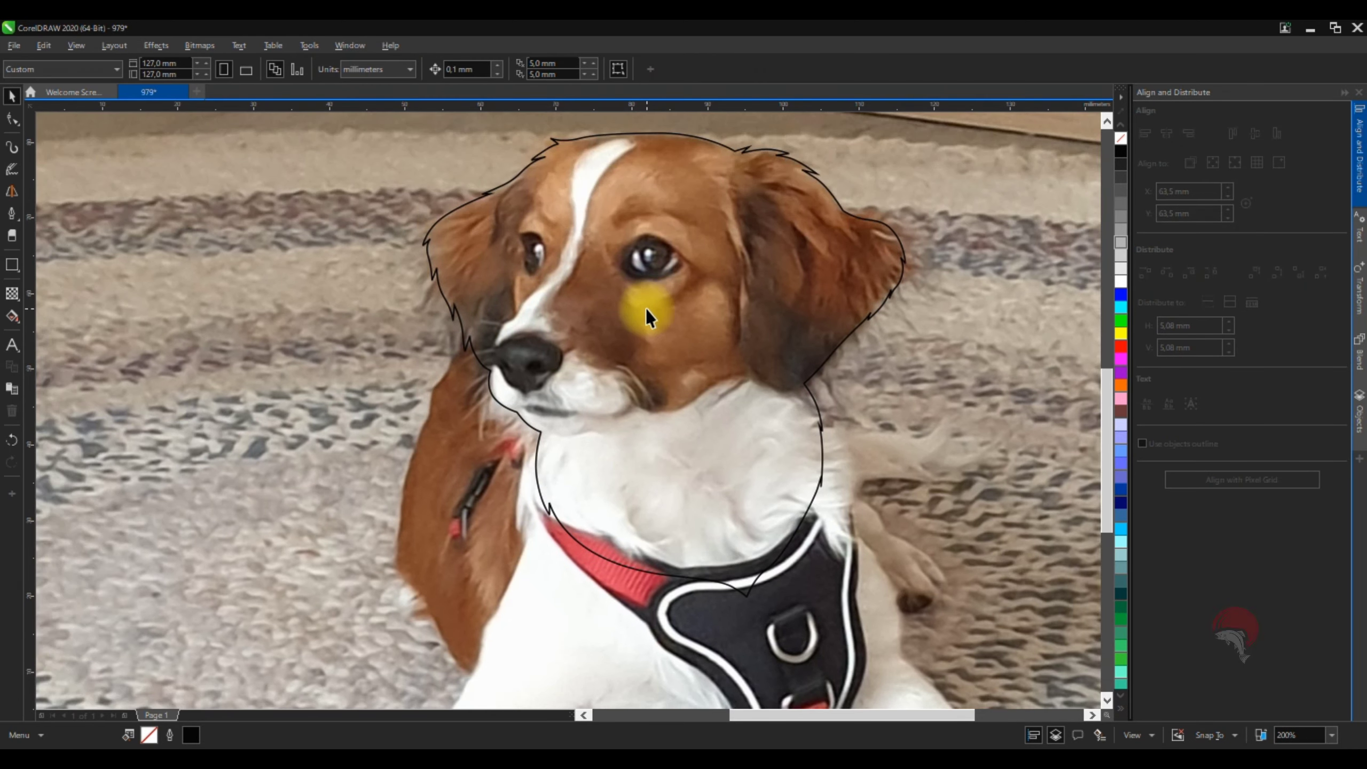
scroll(756, 356, "down", 2)
scroll(671, 677, "up", 4)
scroll(670, 441, "down", 3)
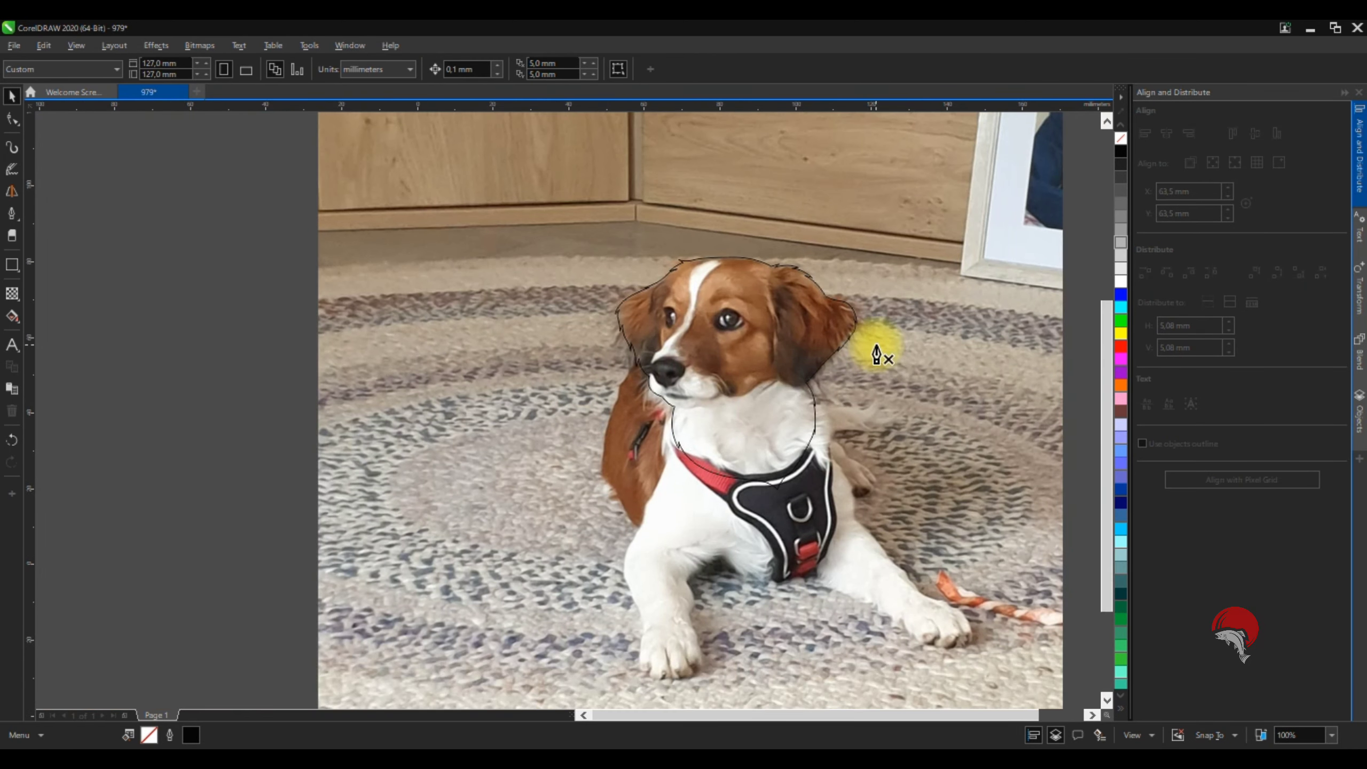
scroll(876, 345, "up", 3)
key("space")
scroll(695, 213, "up", 3)
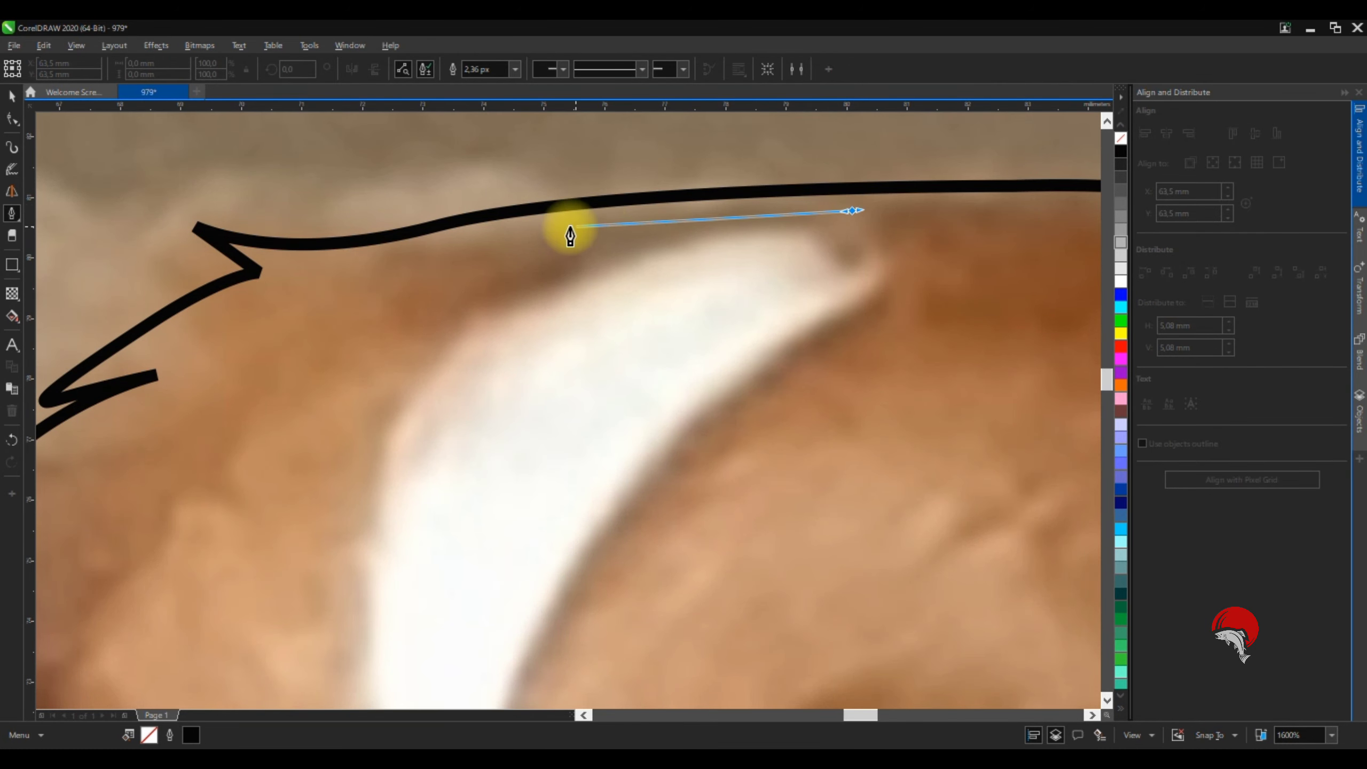
left_click_drag(446, 251, 359, 275)
key("ctrl+z")
left_click_drag(857, 166, 824, 168)
left_click_drag(563, 204, 505, 226)
Add a fur notch to the inner curve and trace it down between the left ear and the forehead
left_click(344, 324)
left_click(412, 307)
scroll(333, 336, "down", 2)
left_click(297, 331)
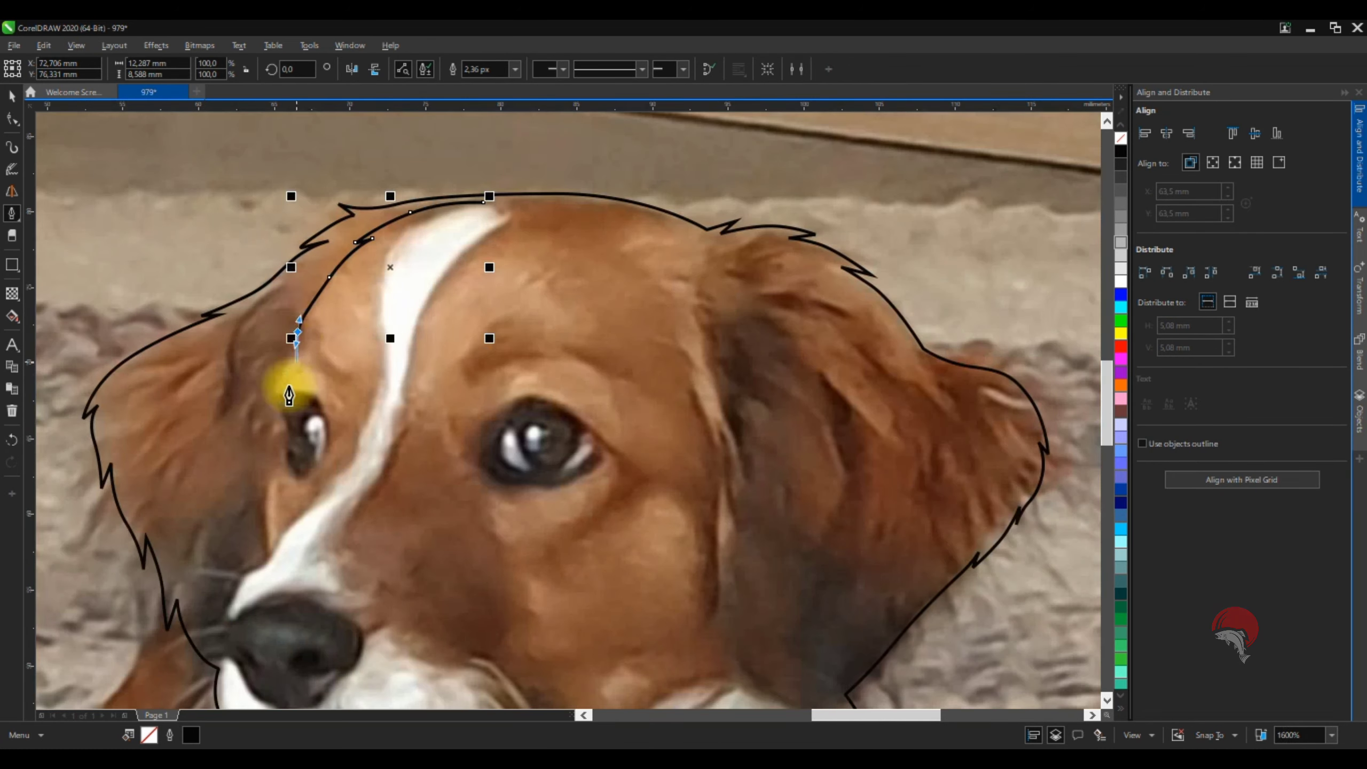
key("ctrl+z")
scroll(289, 396, "up", 3)
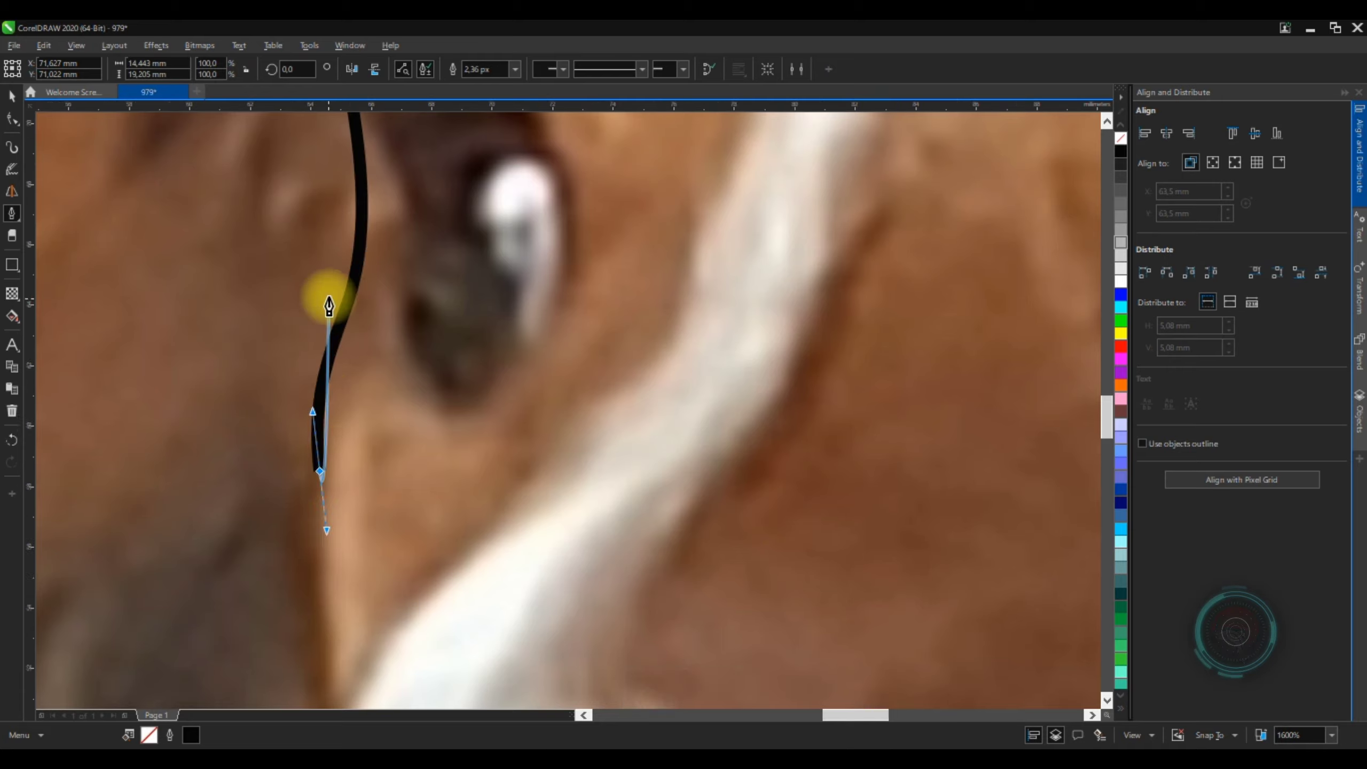
Trace the inner curve down beside the left eye to the muzzle next to the nose
scroll(331, 431, "up", 1)
left_click_drag(304, 372, 311, 435)
key("ctrl+z")
left_click(356, 392)
left_click(319, 308)
left_click(272, 478)
scroll(273, 474, "down", 2)
scroll(301, 485, "up", 2)
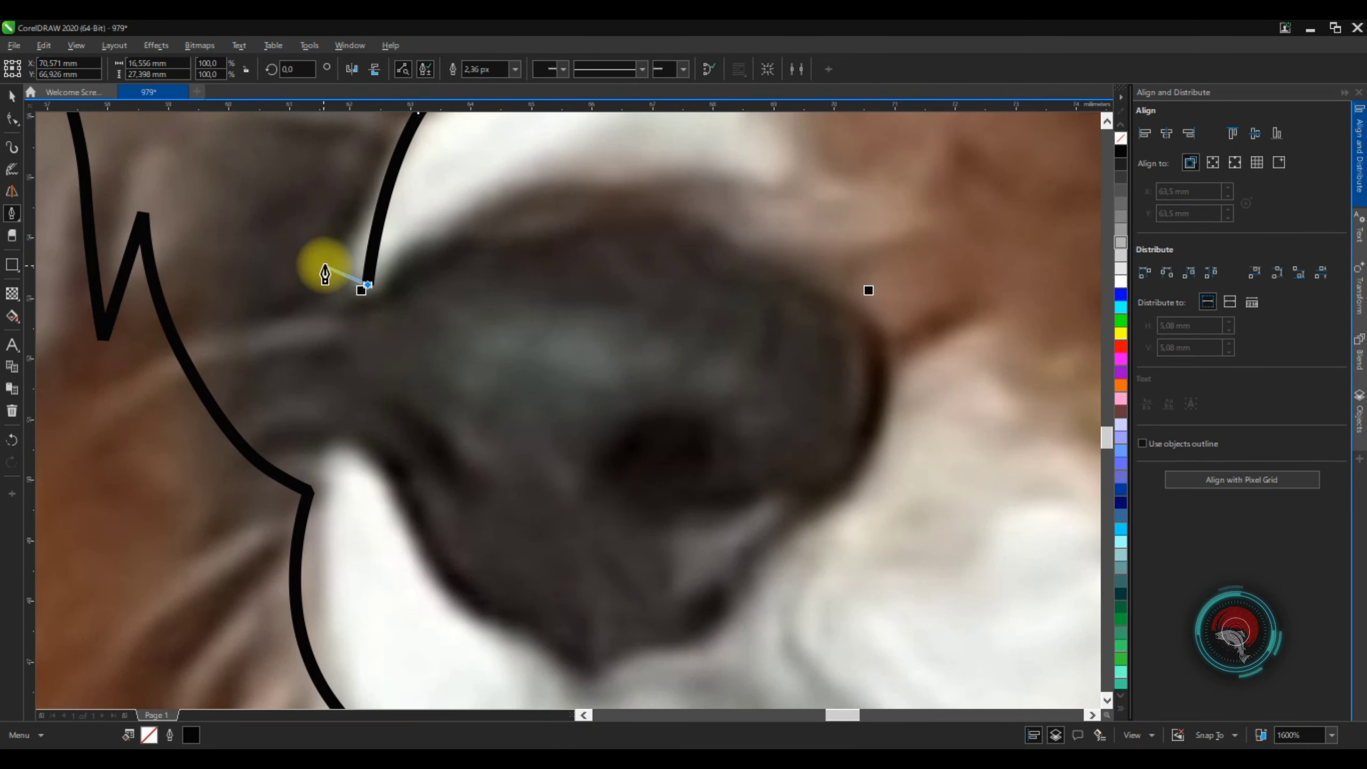
key("ctrl+z")
scroll(318, 377, "down", 2)
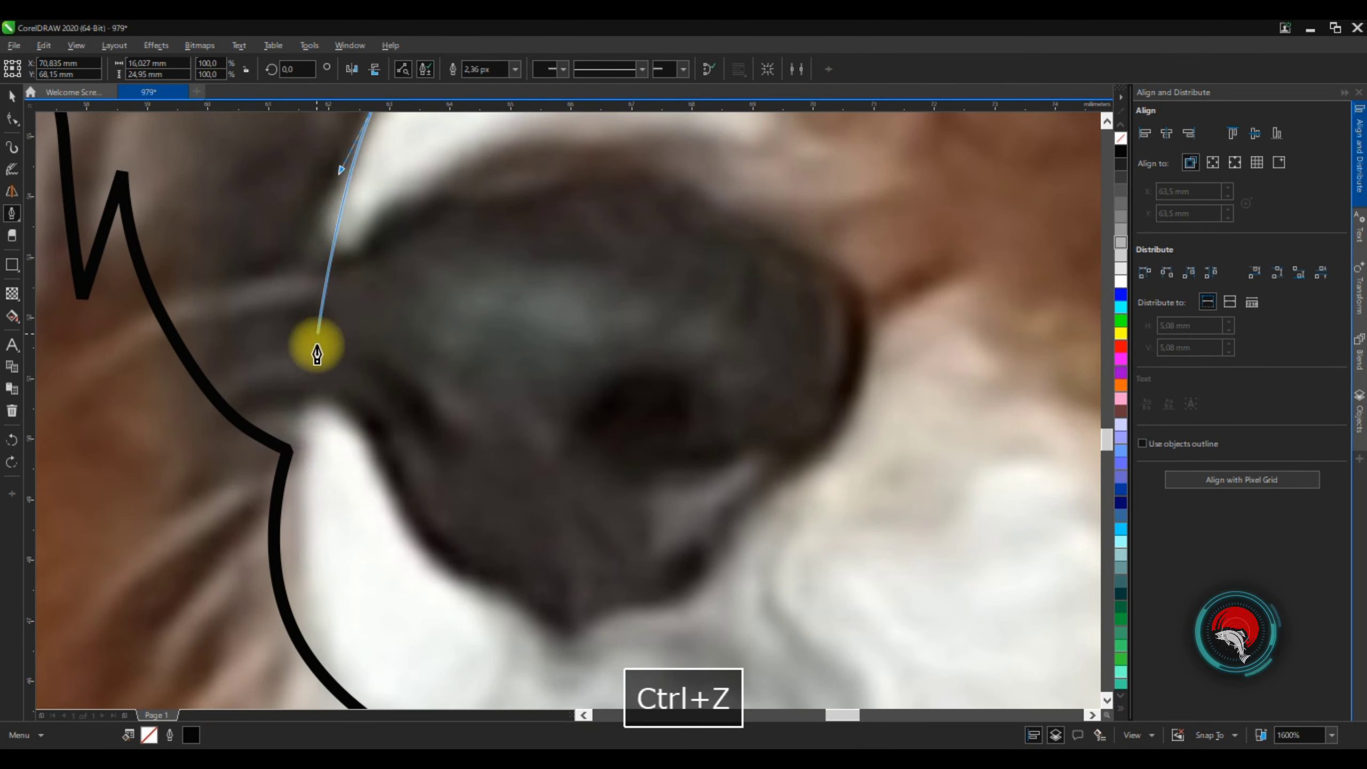
Continue the inner curve past the side of the nose and around the front of the muzzle
scroll(439, 541, "up", 1)
left_click_drag(309, 491, 342, 498)
scroll(424, 479, "up", 1)
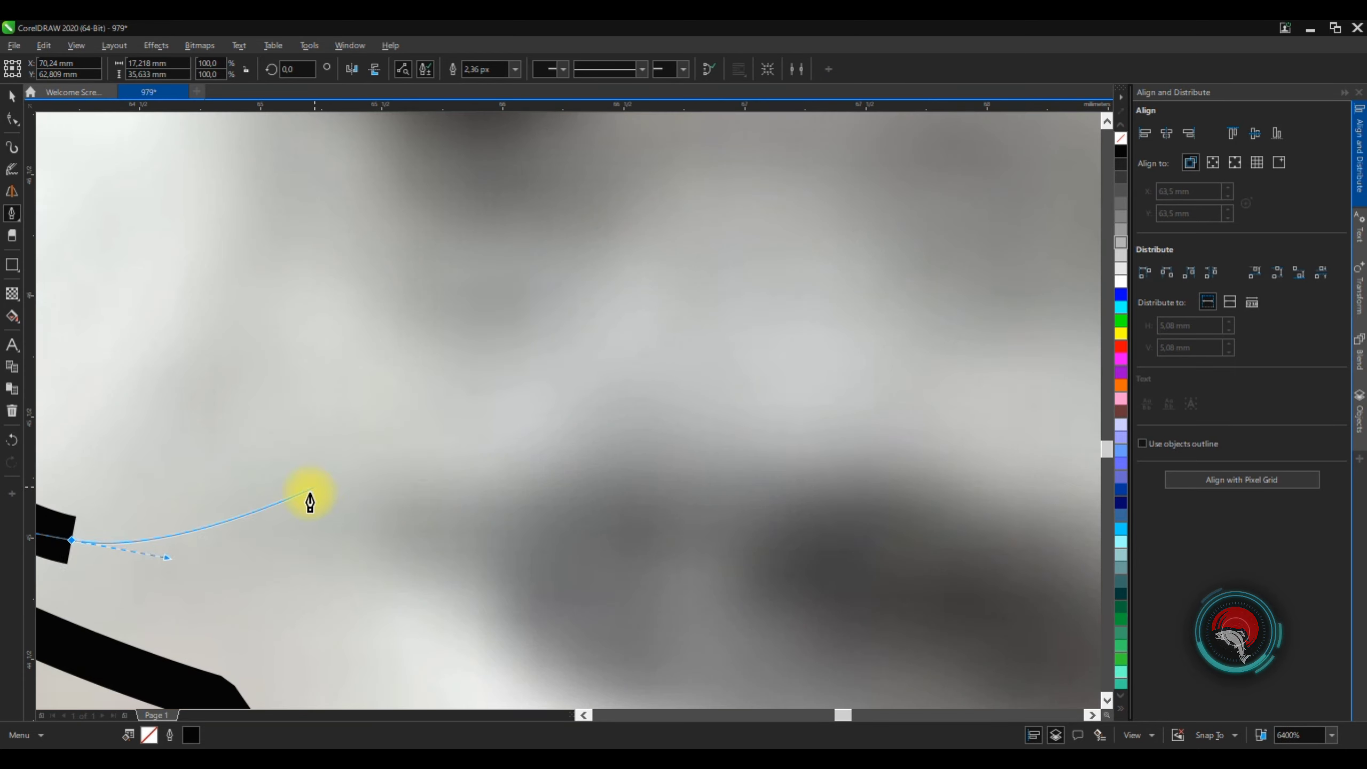
left_click_drag(413, 459, 463, 418)
left_click(518, 258)
scroll(388, 431, "down", 2)
Trace the curve along the lower edge of the white muzzle and up towards the corner of the mouth
scroll(404, 401, "up", 1)
left_click_drag(544, 470, 833, 494)
scroll(534, 467, "down", 2)
scroll(769, 484, "up", 2)
scroll(866, 482, "down", 1)
key("ctrl+z")
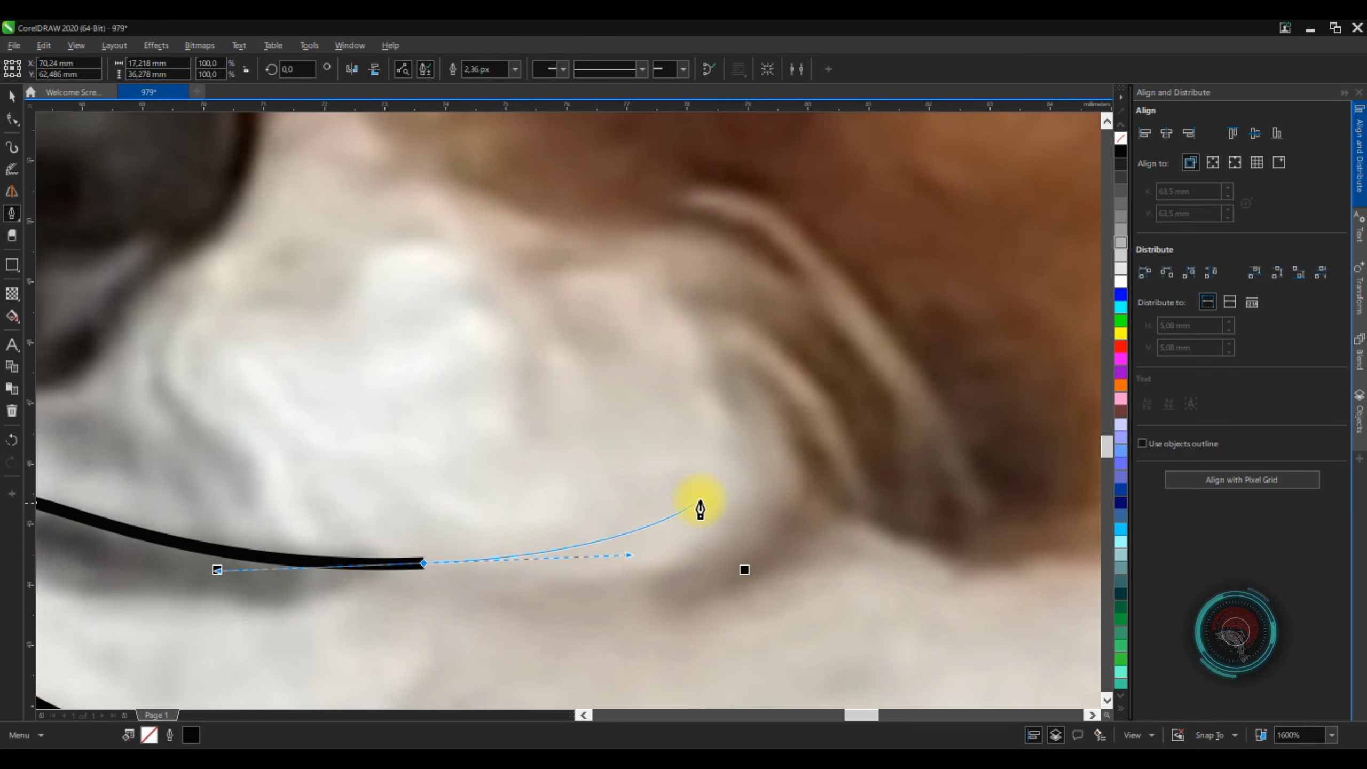
key("ctrl+z")
left_click_drag(732, 476, 769, 412)
Trace the inner curve from the harness collar up the right side of the neck, just inside the first outline
key("ctrl+z")
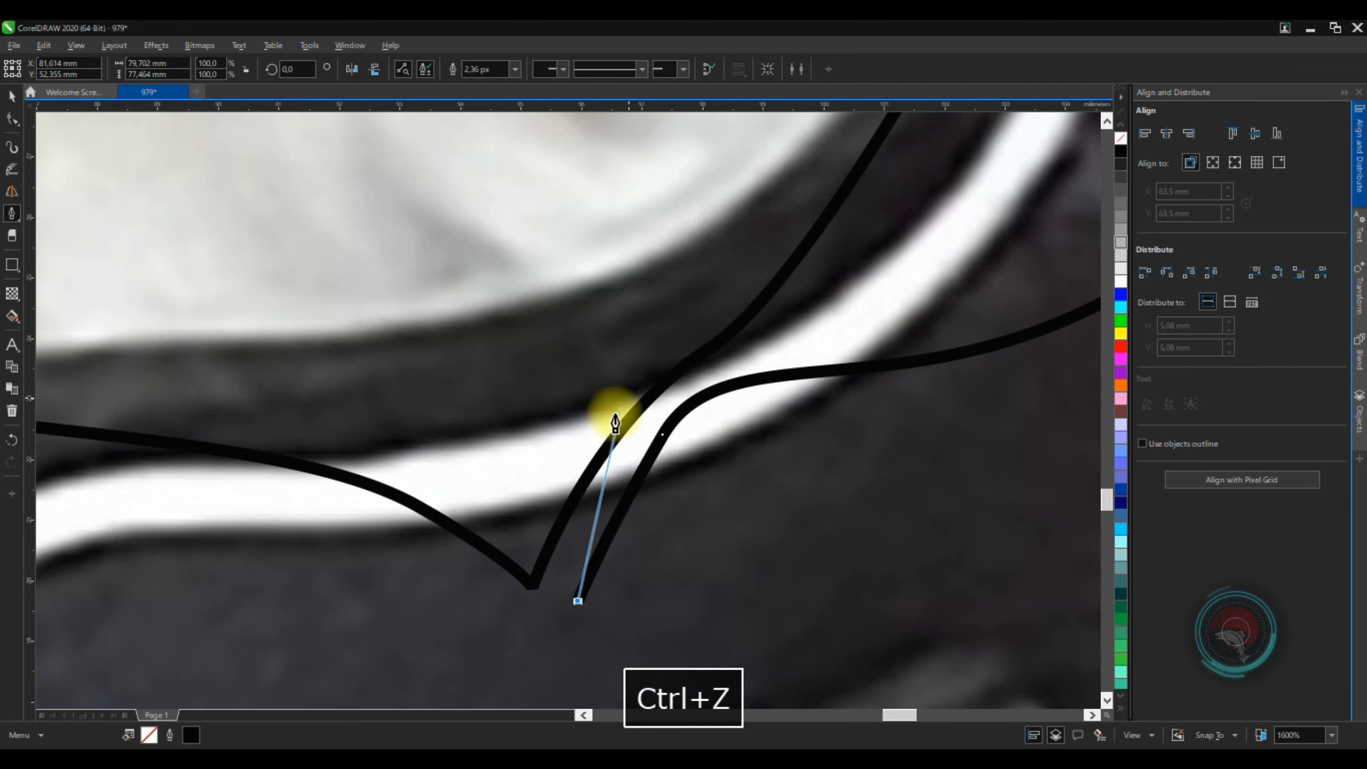
left_click_drag(605, 434, 663, 339)
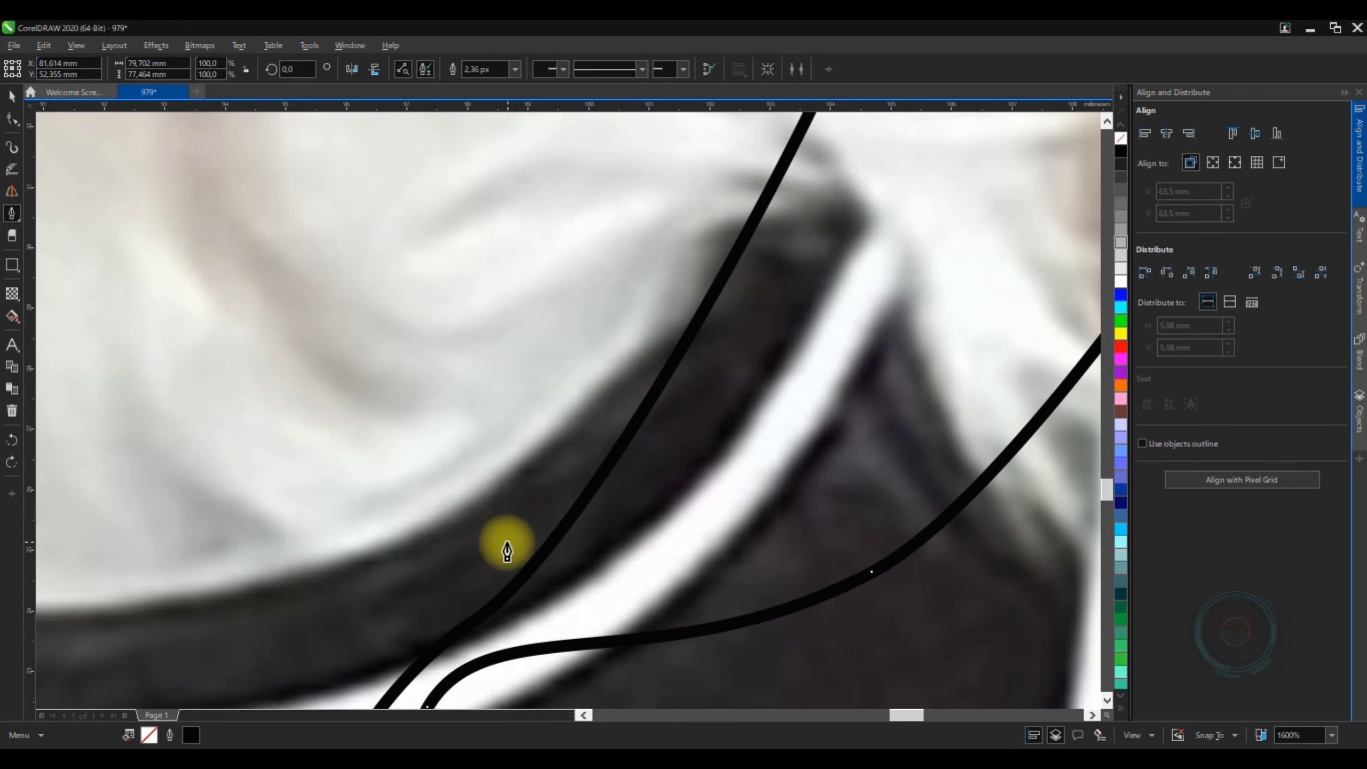
scroll(506, 541, "down", 1)
scroll(503, 519, "up", 1)
left_click_drag(561, 479, 611, 428)
scroll(616, 431, "down", 2)
scroll(654, 398, "up", 2)
scroll(701, 406, "down", 2)
scroll(683, 220, "up", 2)
left_click_drag(765, 572, 747, 474)
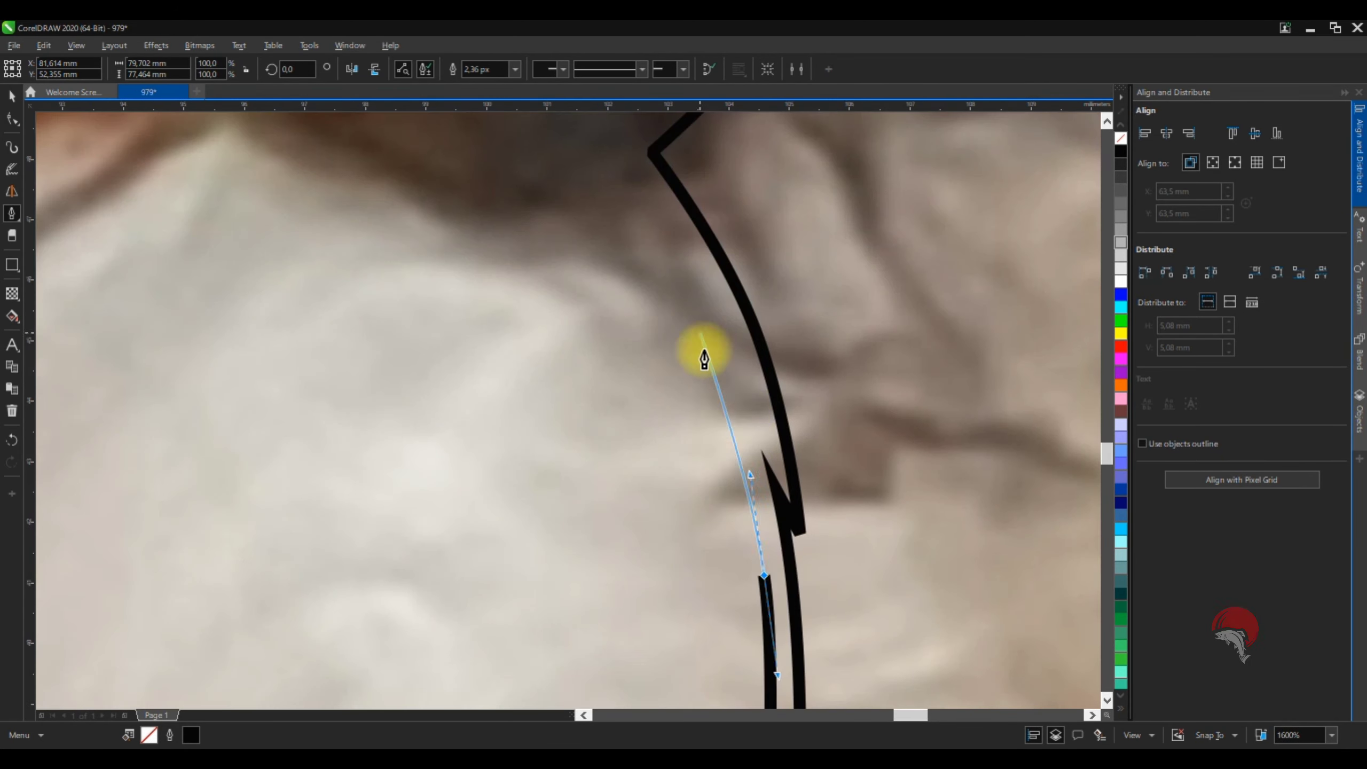
Add a fur notch on the right side of the neck and bring the curve up to the base of the ear
left_click(695, 358)
left_click(745, 412)
scroll(742, 409, "down", 1)
scroll(704, 310, "up", 1)
left_click_drag(697, 313, 688, 294)
left_click(676, 290)
Trace the curve beneath the right ear and along the edge where the jaw meets the white neck fur
left_click_drag(500, 337, 430, 333)
left_click(522, 265)
left_click_drag(641, 234, 552, 269)
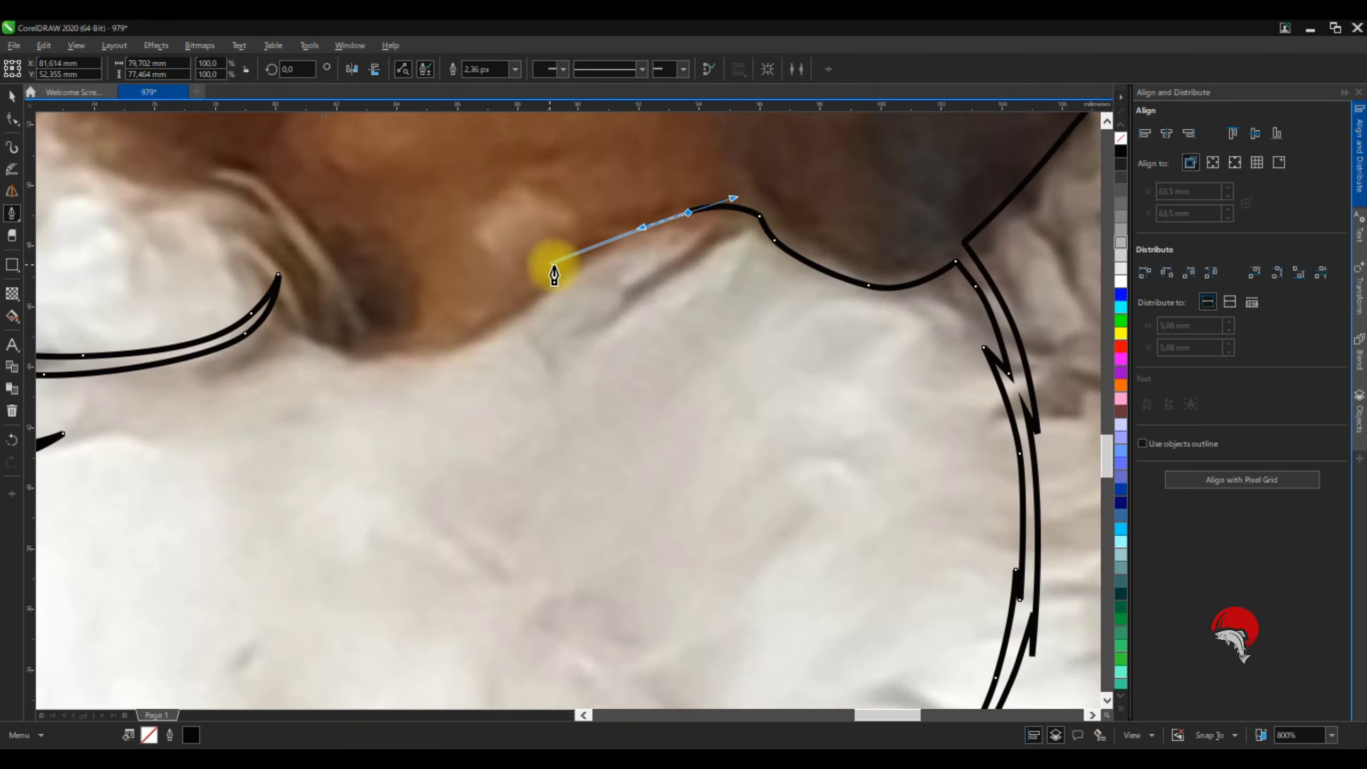
scroll(552, 268, "up", 1)
left_click_drag(746, 182, 814, 155)
key("ctrl+z")
left_click_drag(267, 502, 366, 463)
left_click(698, 452)
Trace the curve upward along the boundary between the cheek and the right ear
scroll(697, 447, "down", 2)
left_click_drag(668, 488, 617, 415)
scroll(628, 419, "down", 1)
left_click(684, 412)
scroll(662, 229, "down", 1)
left_click(698, 601)
key("ctrl+z")
left_click_drag(688, 523, 675, 487)
Continue the boundary between face and right ear above eye level with a pointed fur notch
scroll(657, 308, "down", 3)
scroll(693, 301, "up", 2)
left_click(540, 208)
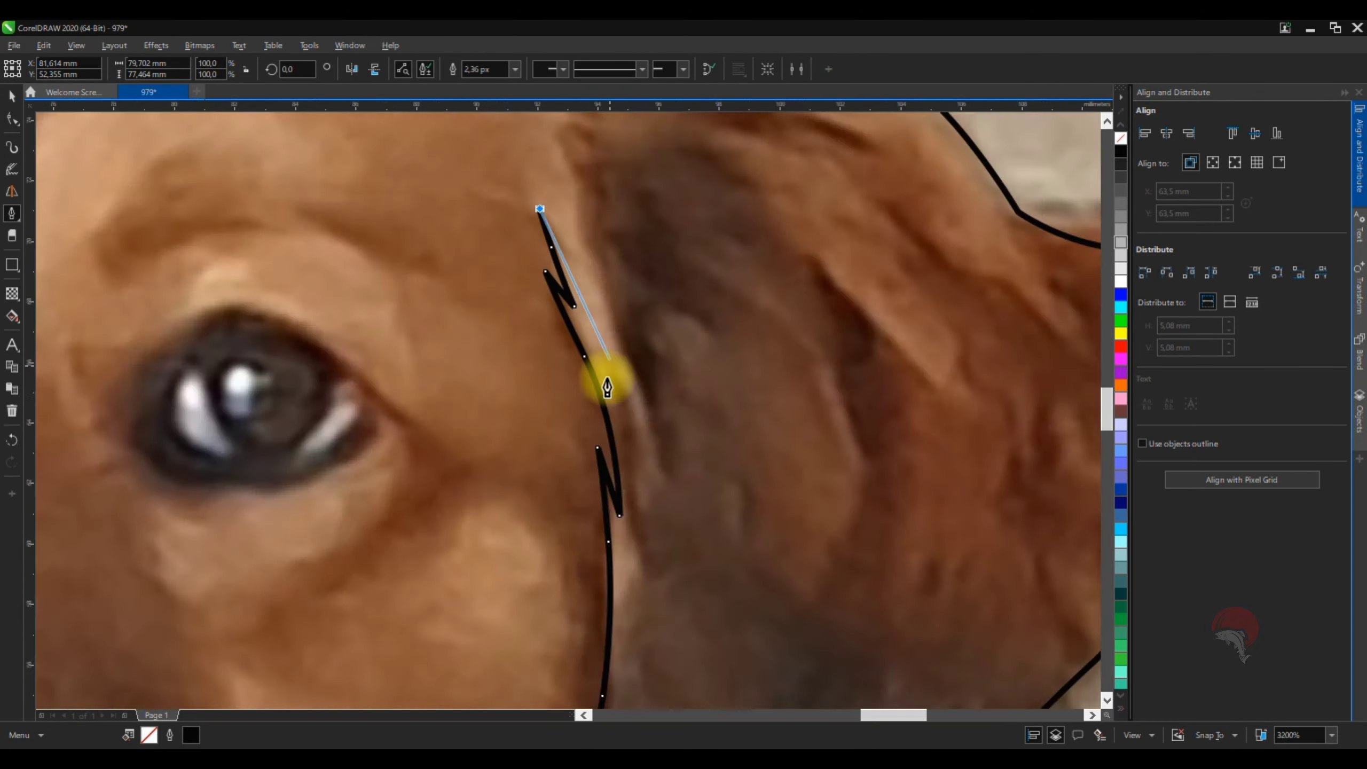
left_click_drag(589, 314, 603, 350)
left_click(614, 390)
scroll(791, 269, "down", 1)
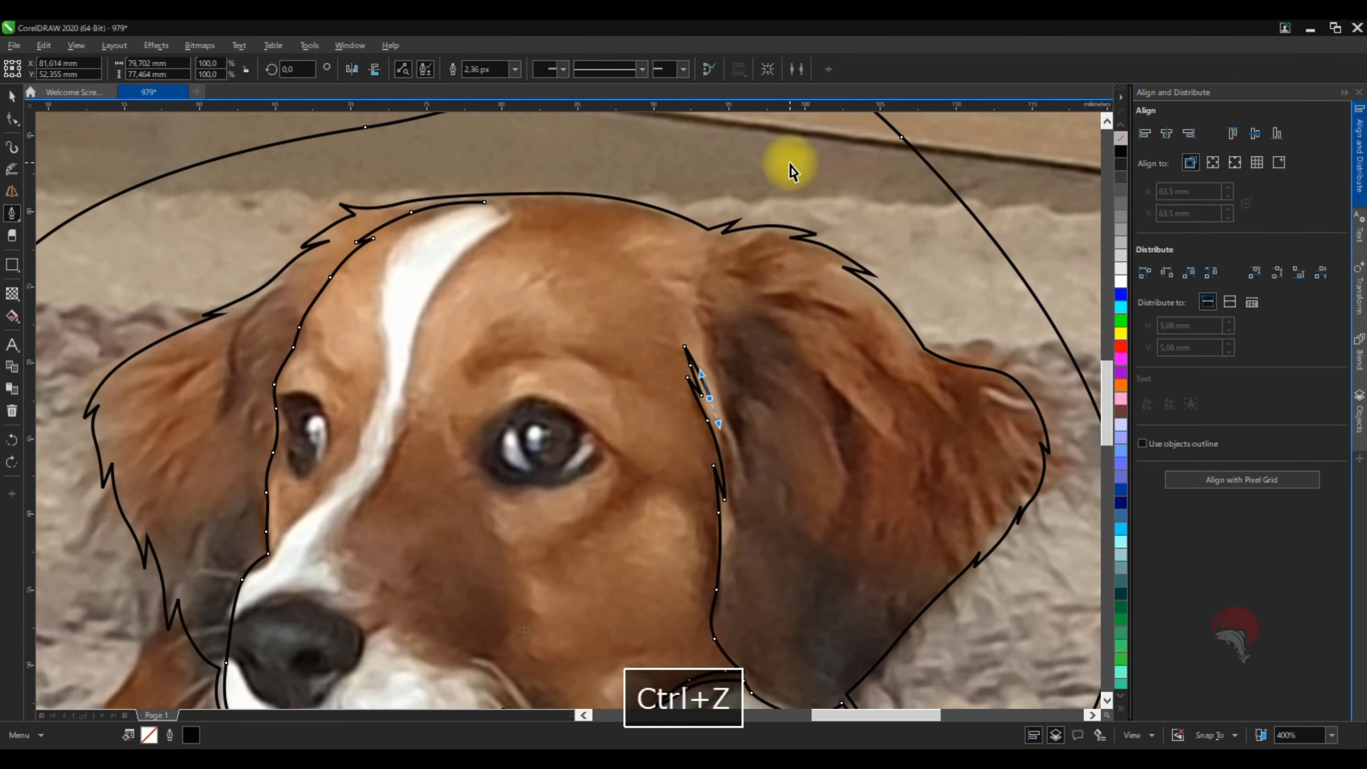
scroll(732, 461, "up", 2)
left_click(631, 307)
left_click(738, 598)
left_click(589, 171)
left_click_drag(696, 293, 720, 336)
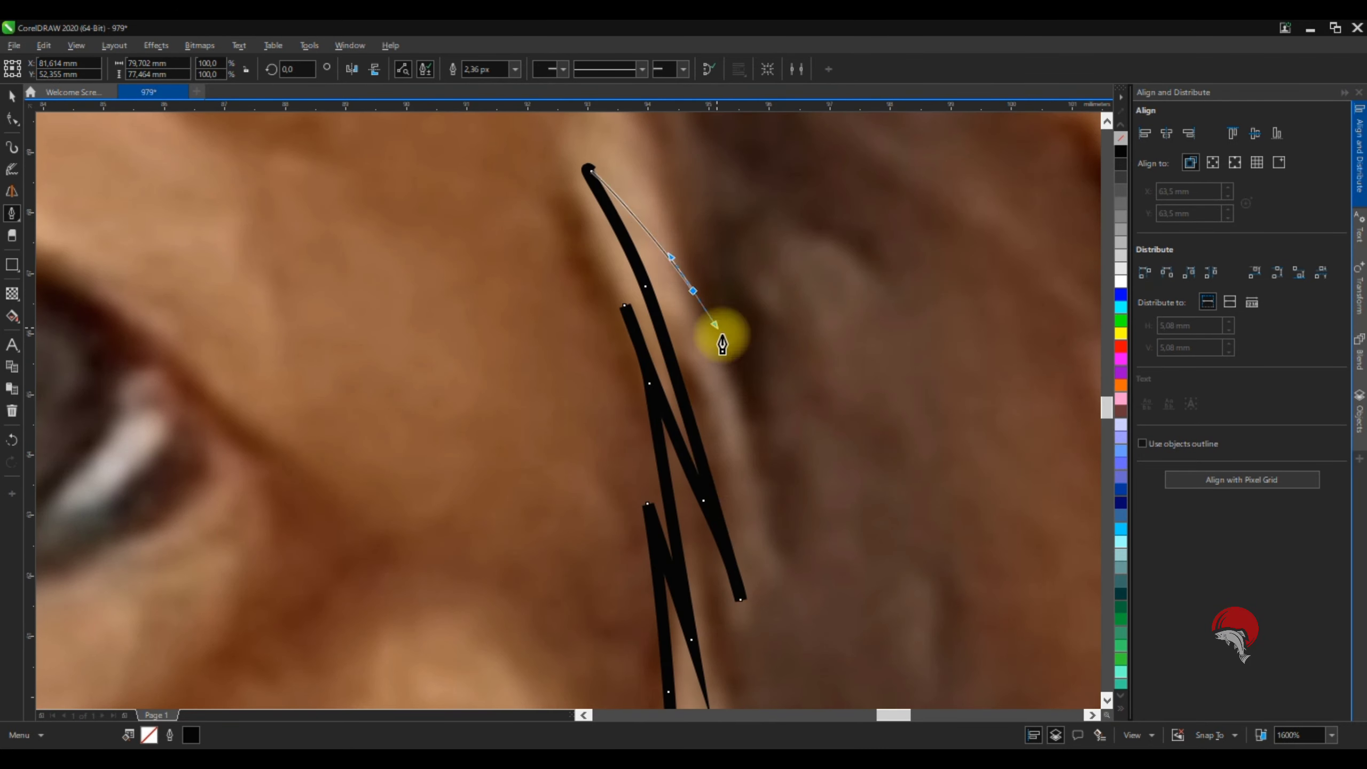
scroll(715, 366, "down", 2)
left_click(641, 245)
left_click_drag(838, 319, 856, 317)
key("ctrl+z")
key("ctrl+z")
key("ctrl+z")
key("ctrl+z")
key("ctrl+z")
key("ctrl+z")
key("ctrl+z")
key("ctrl+z")
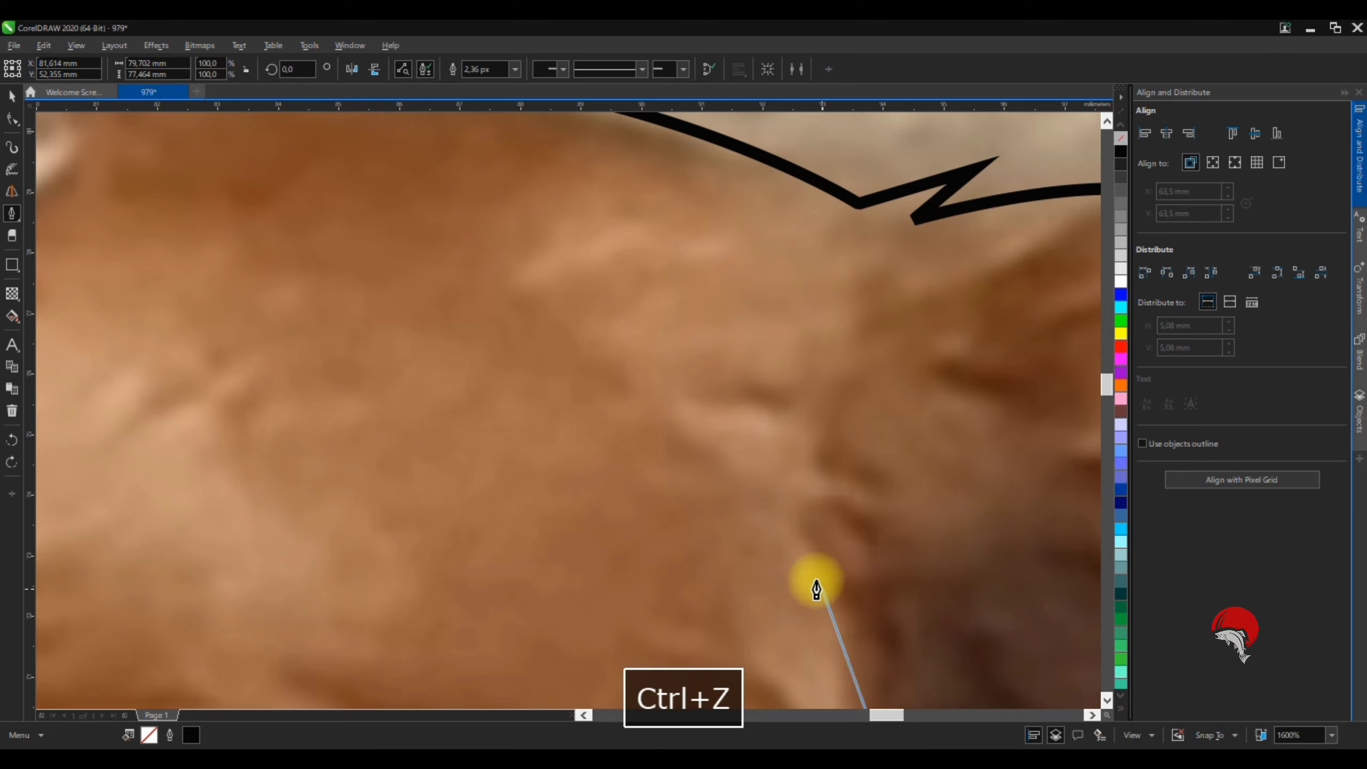
Trace the upper end of the boundary between face and right ear with small fur notches near the head outline
left_click_drag(856, 367, 873, 374)
left_click(894, 381)
left_click(845, 318)
left_click(884, 334)
scroll(883, 339, "down", 2)
scroll(818, 269, "up", 2)
Trace the curve along the top of the head, close it at its starting point on the forehead, and finish drawing
left_click_drag(810, 333, 747, 318)
left_click_drag(890, 380, 799, 317)
scroll(797, 318, "down", 2)
scroll(728, 302, "up", 2)
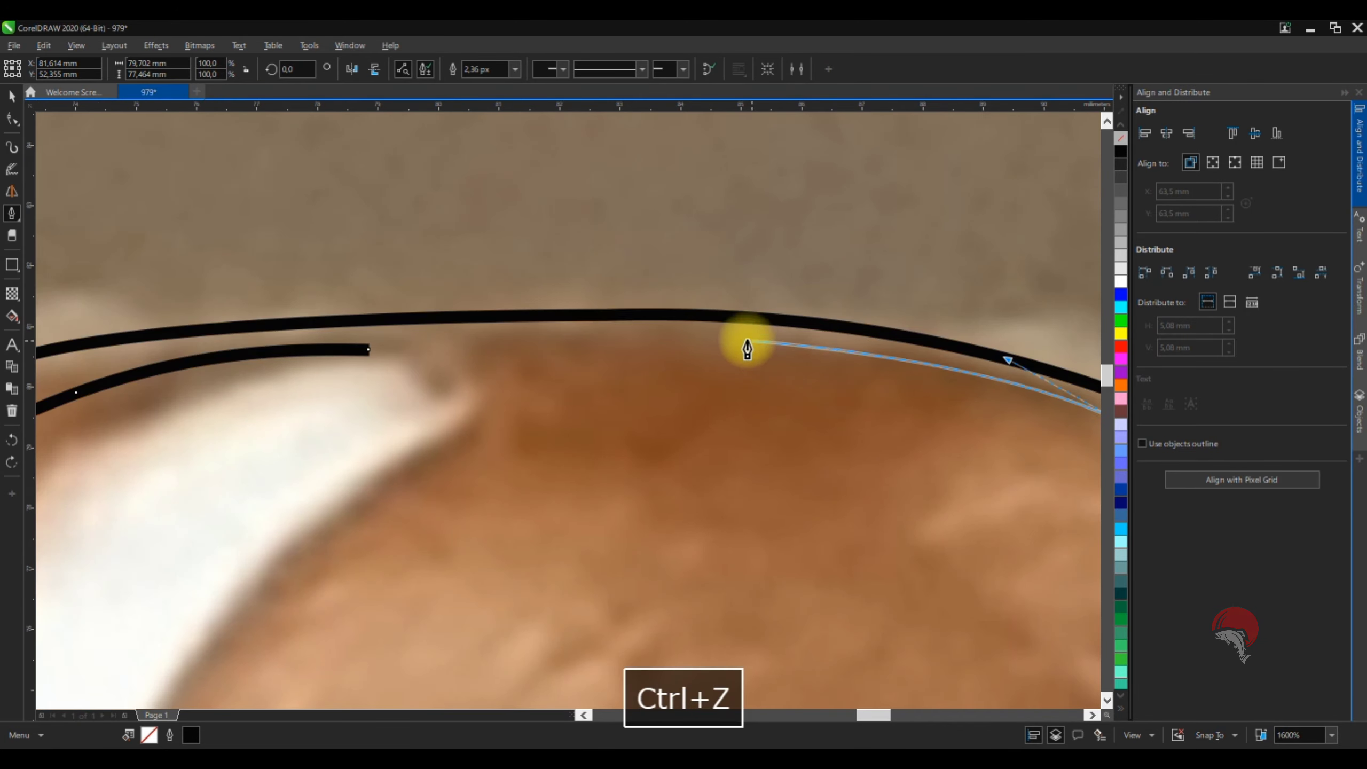
left_click_drag(370, 351, 717, 329)
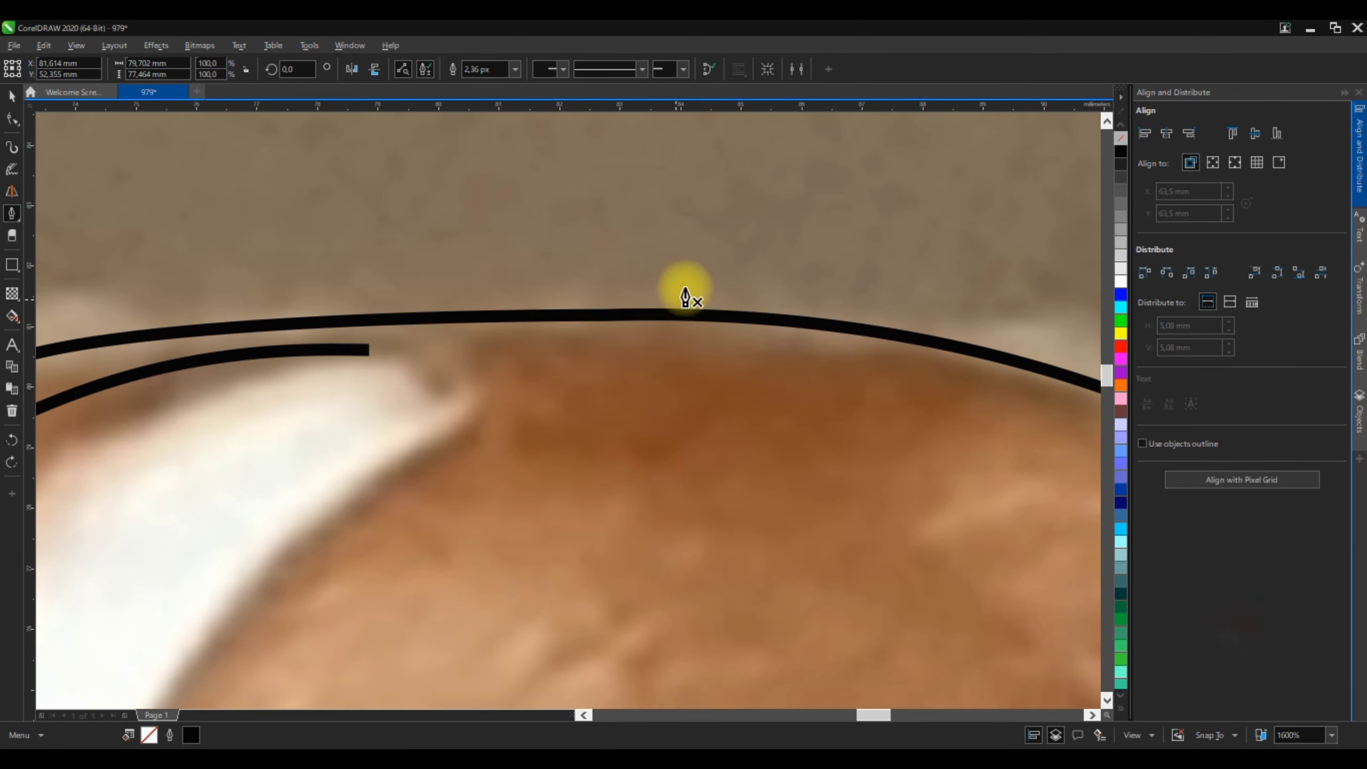
scroll(785, 215, "down", 4)
scroll(786, 209, "up", 3)
scroll(780, 231, "down", 3)
scroll(871, 234, "up", 1)
key("space")
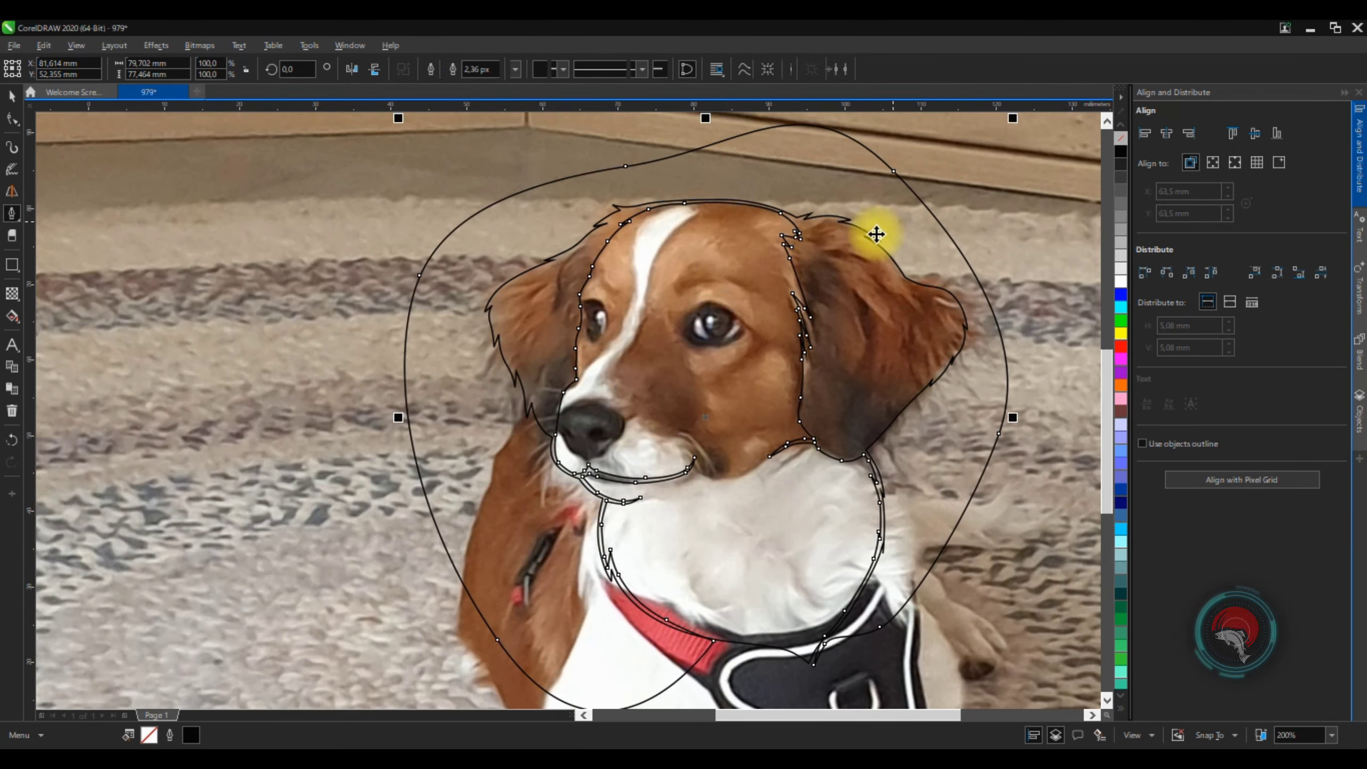
Delete the large loose curve surrounding the dog's head
key("ctrl+1")
left_click_drag(832, 183, 605, 225)
key("Delete")
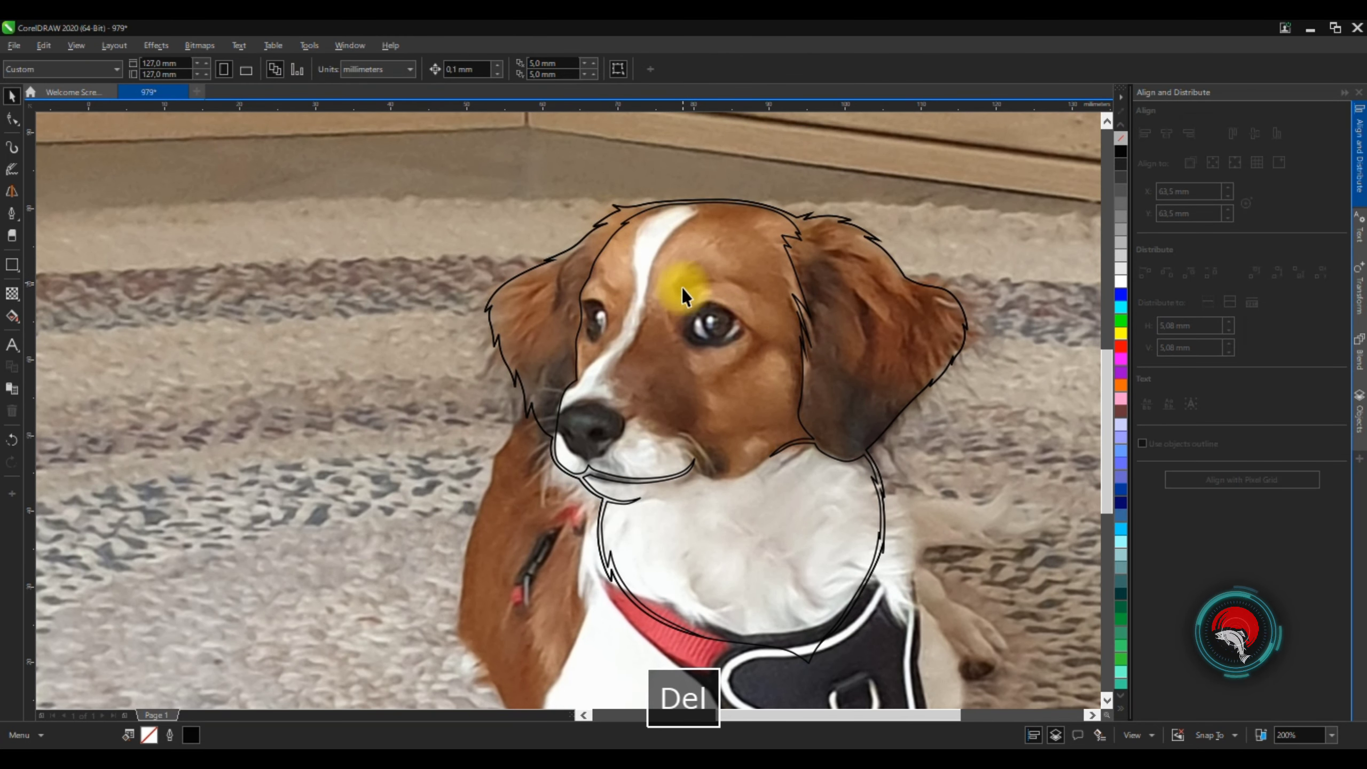
Trace a closed, tapered stroke about 8.8 mm wide along the lower jaw, beside the mouth corner
scroll(681, 290, "down", 1)
scroll(673, 361, "up", 2)
key("space")
scroll(705, 448, "down", 1)
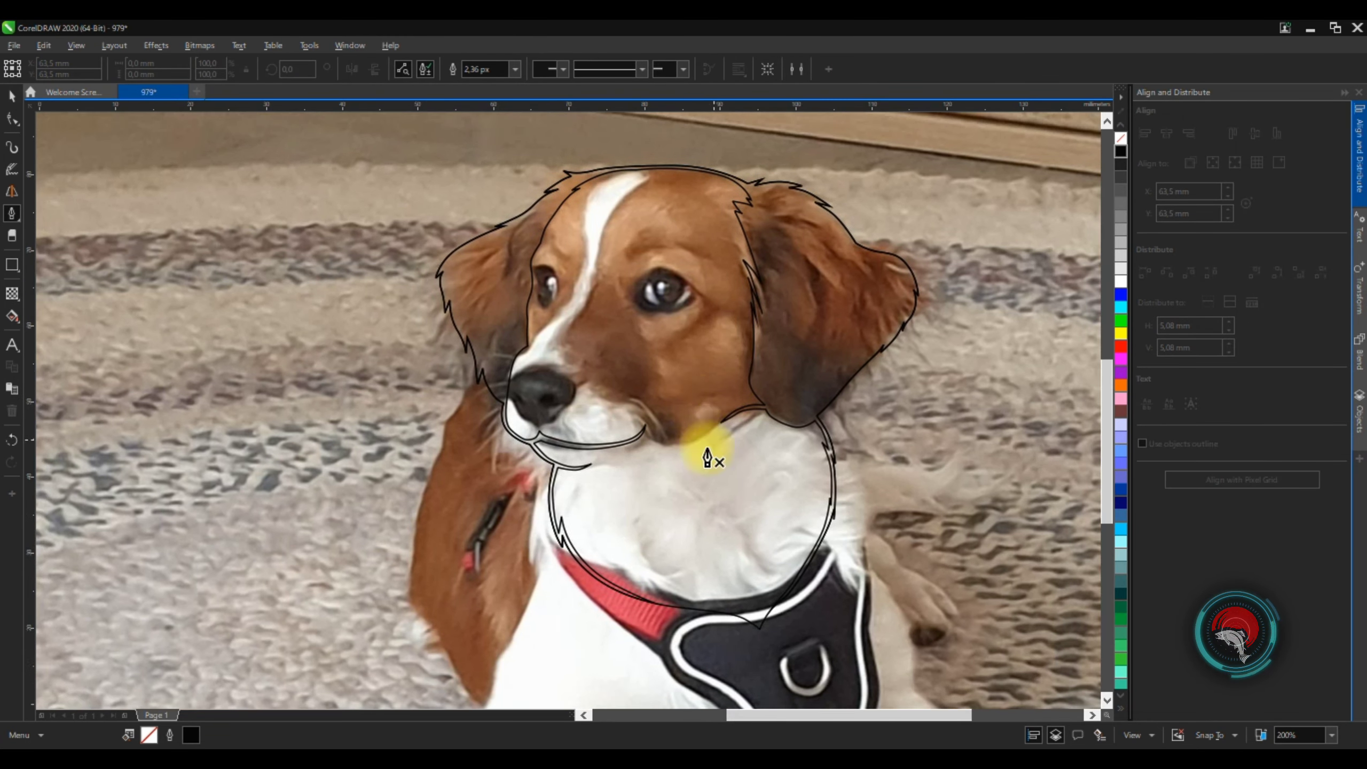
scroll(644, 505, "up", 3)
left_click_drag(657, 434, 572, 462)
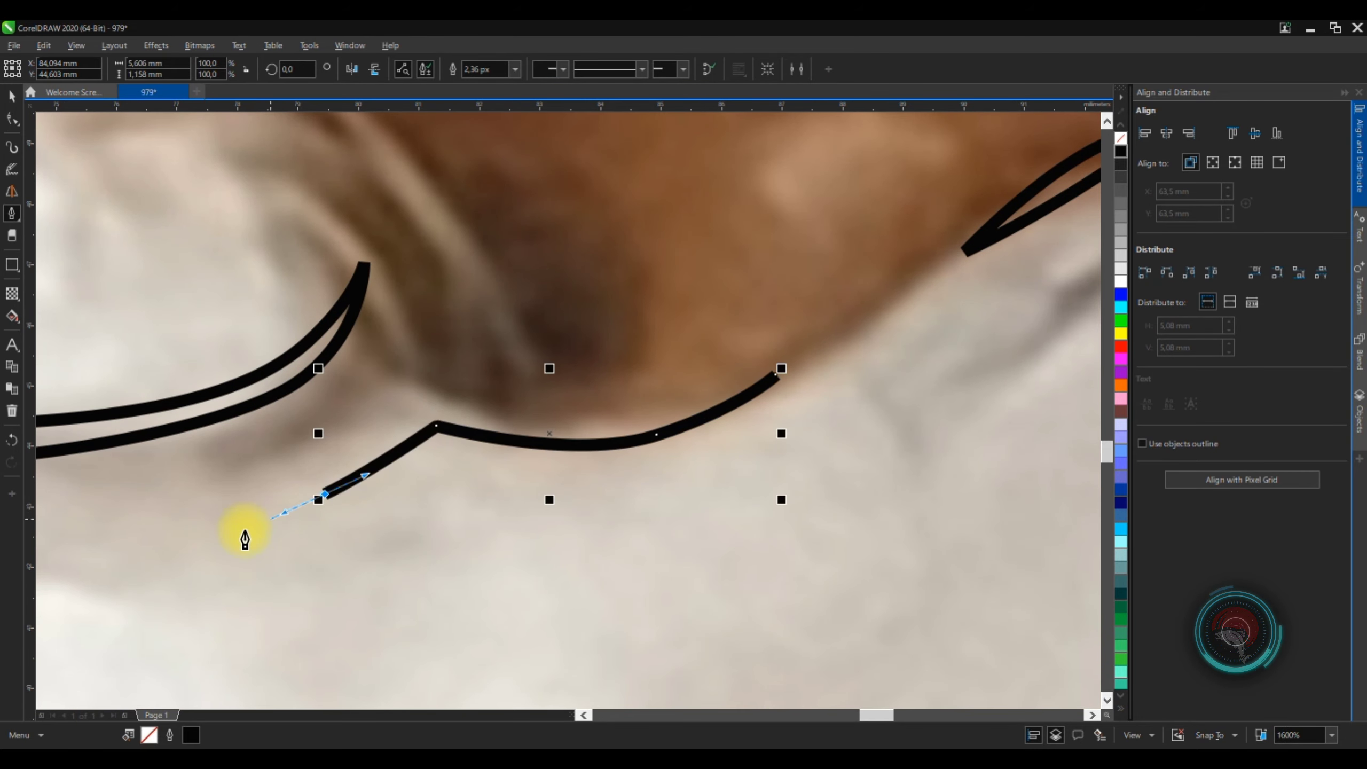
key("ctrl+z")
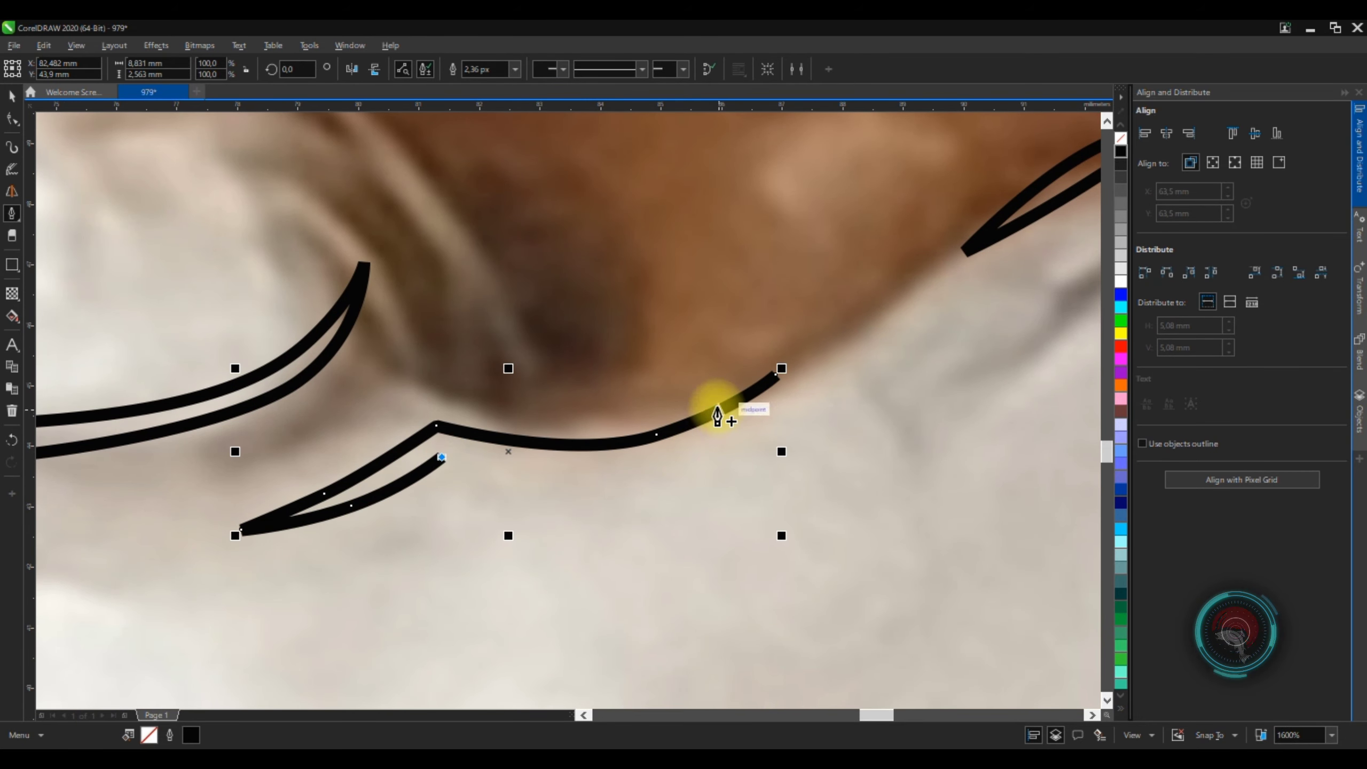
scroll(720, 482, "down", 4)
scroll(610, 483, "up", 2)
scroll(518, 464, "down", 2)
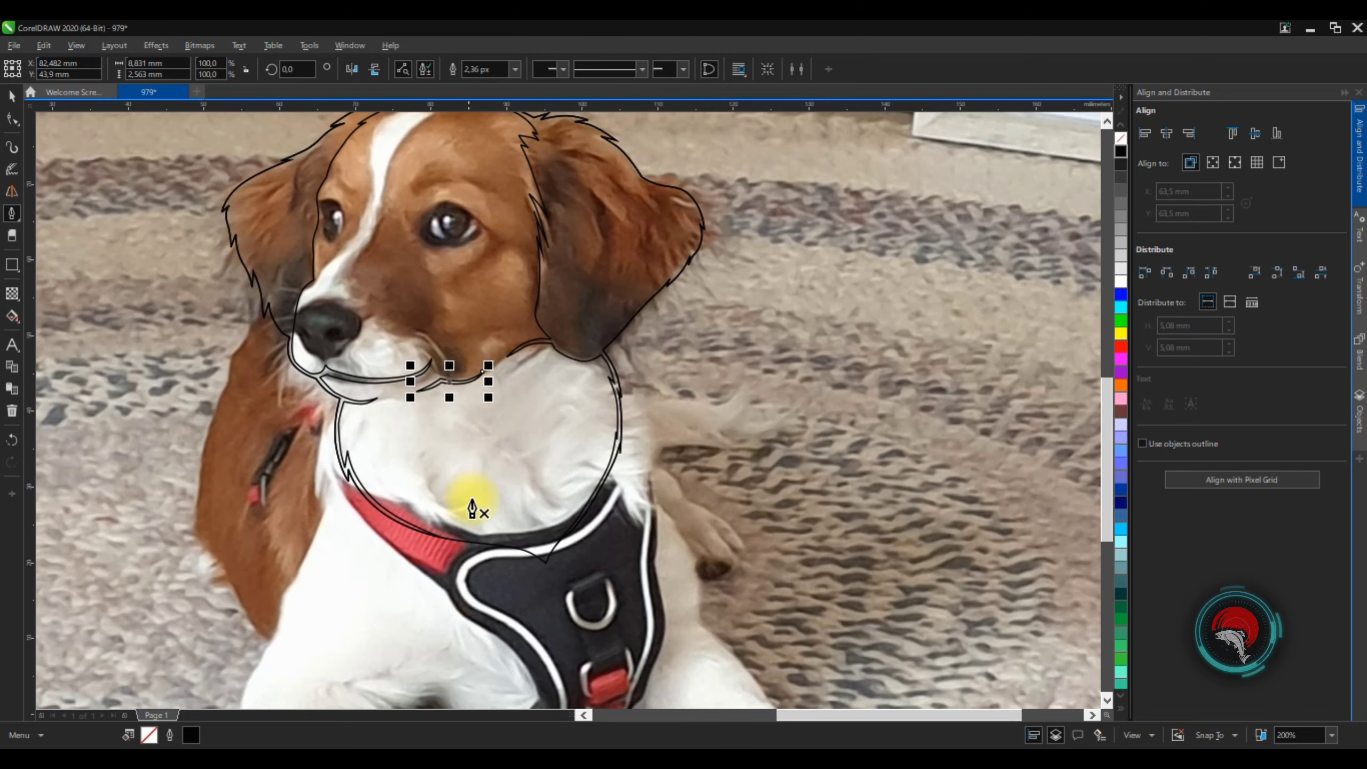
scroll(473, 498, "down", 1)
key("ctrl+z")
scroll(484, 243, "up", 5)
left_click_drag(979, 567, 900, 657)
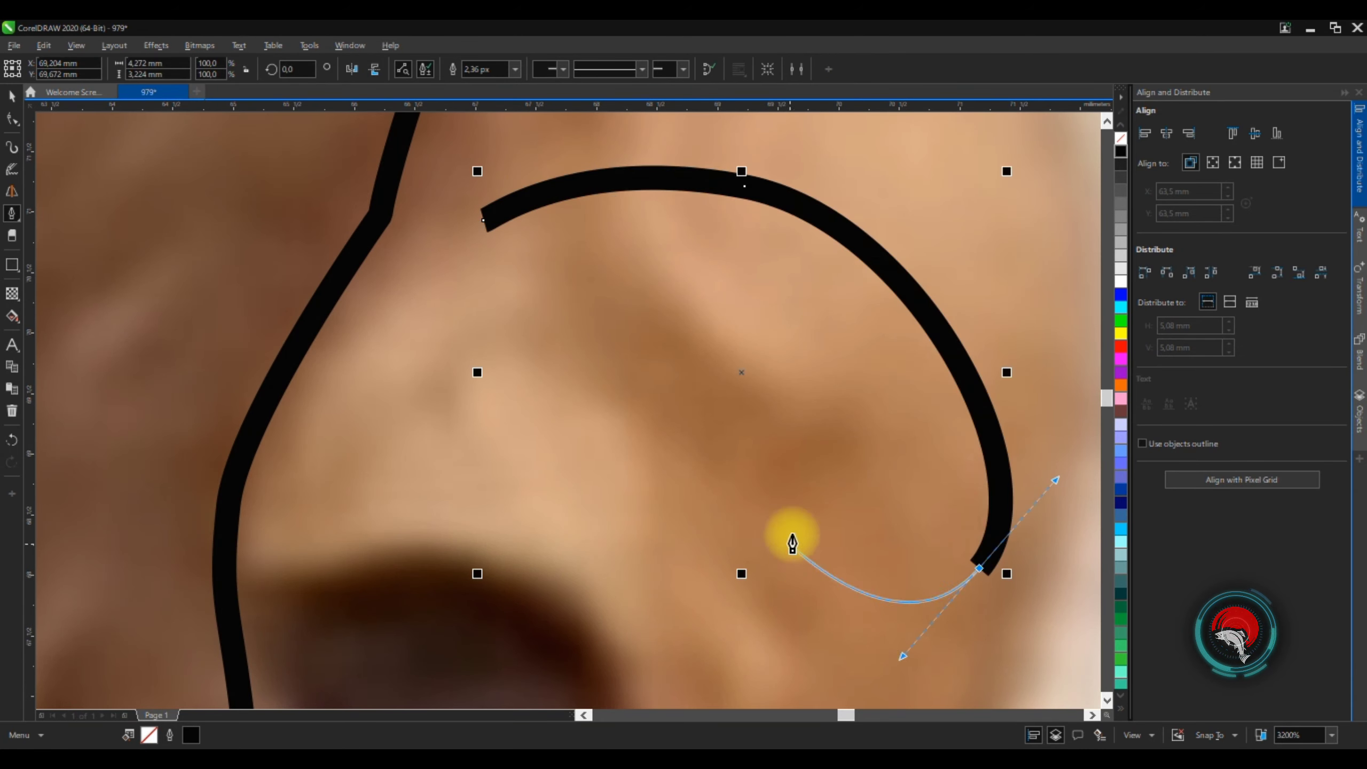
scroll(691, 294, "down", 2)
key("ctrl+z")
scroll(671, 287, "up", 2)
left_click_drag(787, 317, 899, 367)
key("ctrl+z")
left_click(517, 268)
left_click_drag(756, 302, 920, 367)
left_click_drag(1018, 565, 1000, 625)
left_click_drag(788, 534, 750, 448)
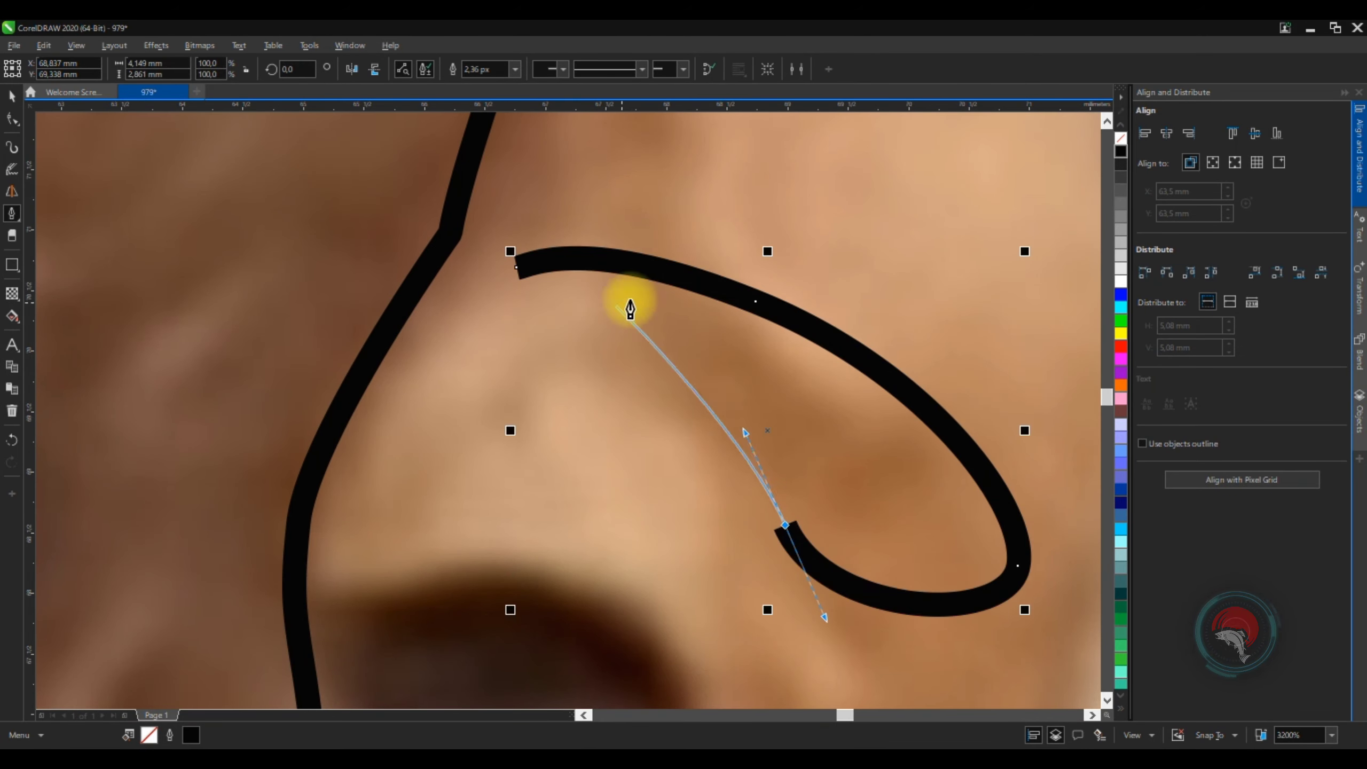
scroll(595, 237, "down", 1)
key("ctrl+z")
Try a closed, leaf-shaped eyebrow above the left eye and select it
left_click(429, 278)
left_click_drag(604, 252, 679, 267)
left_click_drag(698, 381, 677, 419)
scroll(635, 202, "down", 2)
scroll(674, 229, "down", 1)
scroll(705, 213, "up", 2)
key("space")
left_click(425, 334)
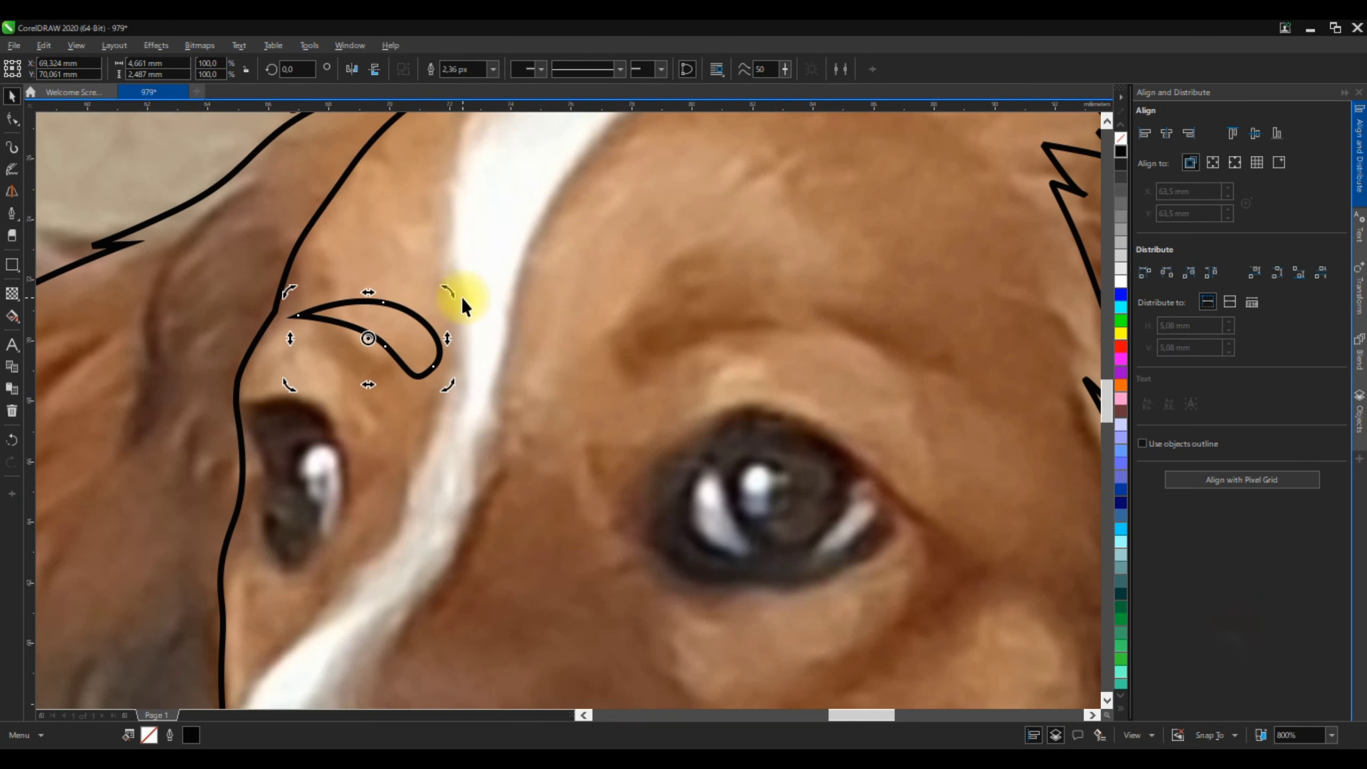
Rotate the left eyebrow by about 7.8° and widen it to about 5.1 mm, then delete it
scroll(478, 302, "down", 2)
mouse_move(460, 296)
left_mouse_down()
mouse_move(448, 275)
mouse_move(479, 290)
left_mouse_up()
scroll(452, 315, "up", 2)
left_click(514, 299)
scroll(503, 290, "down", 2)
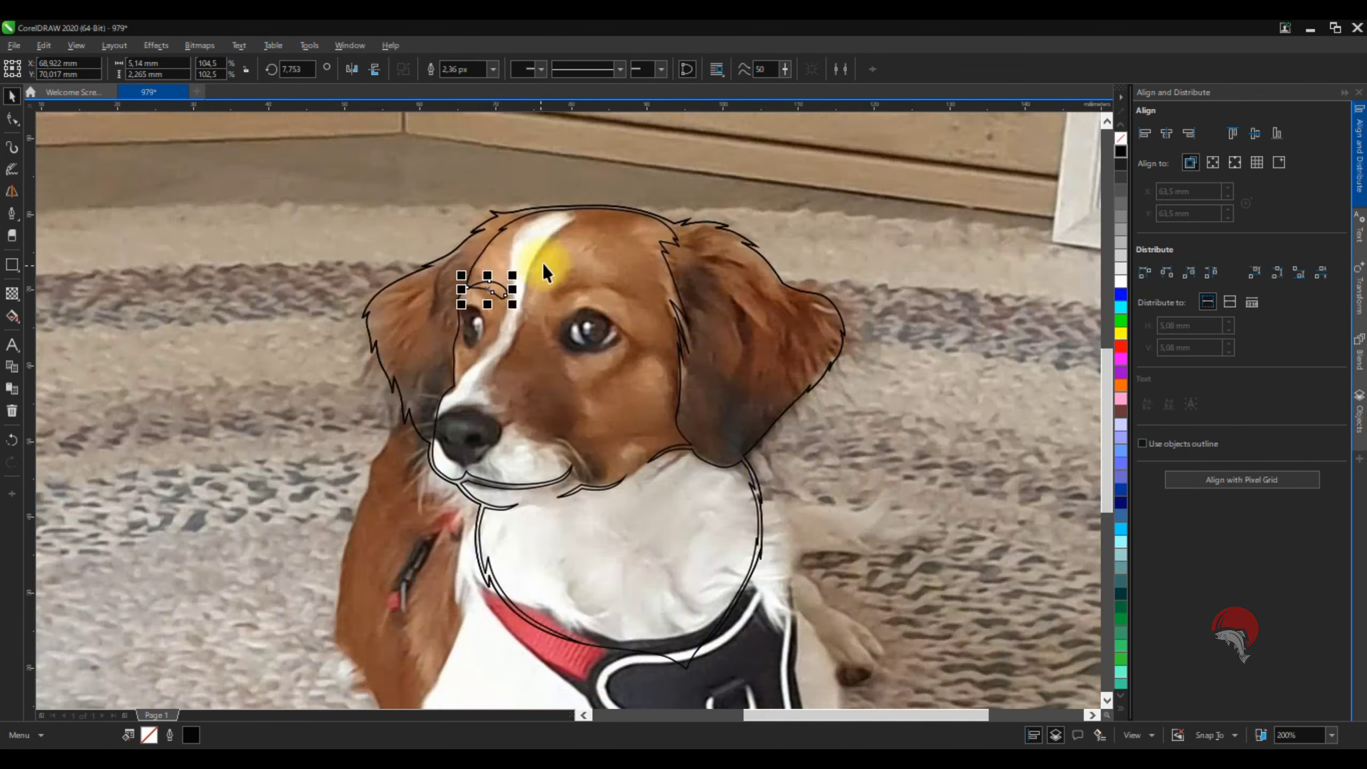
left_click(544, 263)
scroll(554, 274, "up", 2)
scroll(626, 237, "down", 2)
scroll(506, 265, "up", 2)
left_click(661, 238)
key("Delete")
Trace a closed, leaf-shaped eyebrow above the left eye, tapering toward the edge of the face
scroll(567, 219, "up", 1)
left_click(544, 240)
left_click_drag(687, 239, 763, 261)
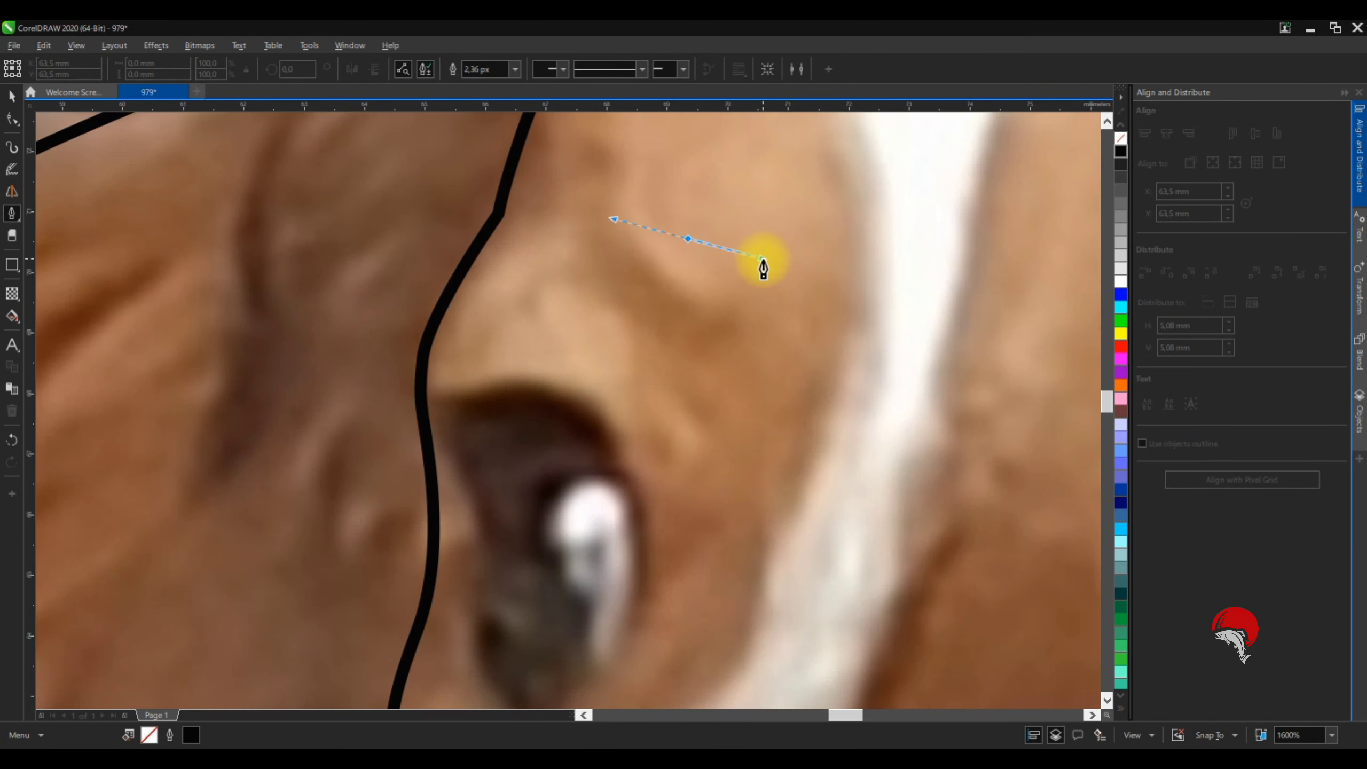
left_click_drag(662, 305, 638, 274)
left_click(545, 241)
Rotate the left eyebrow to about 18.4° and resize it to about 4.3 by 2.1 mm against the face edge
scroll(712, 250, "down", 2)
scroll(721, 232, "up", 2)
left_click_drag(759, 283, 742, 264)
left_click(665, 338)
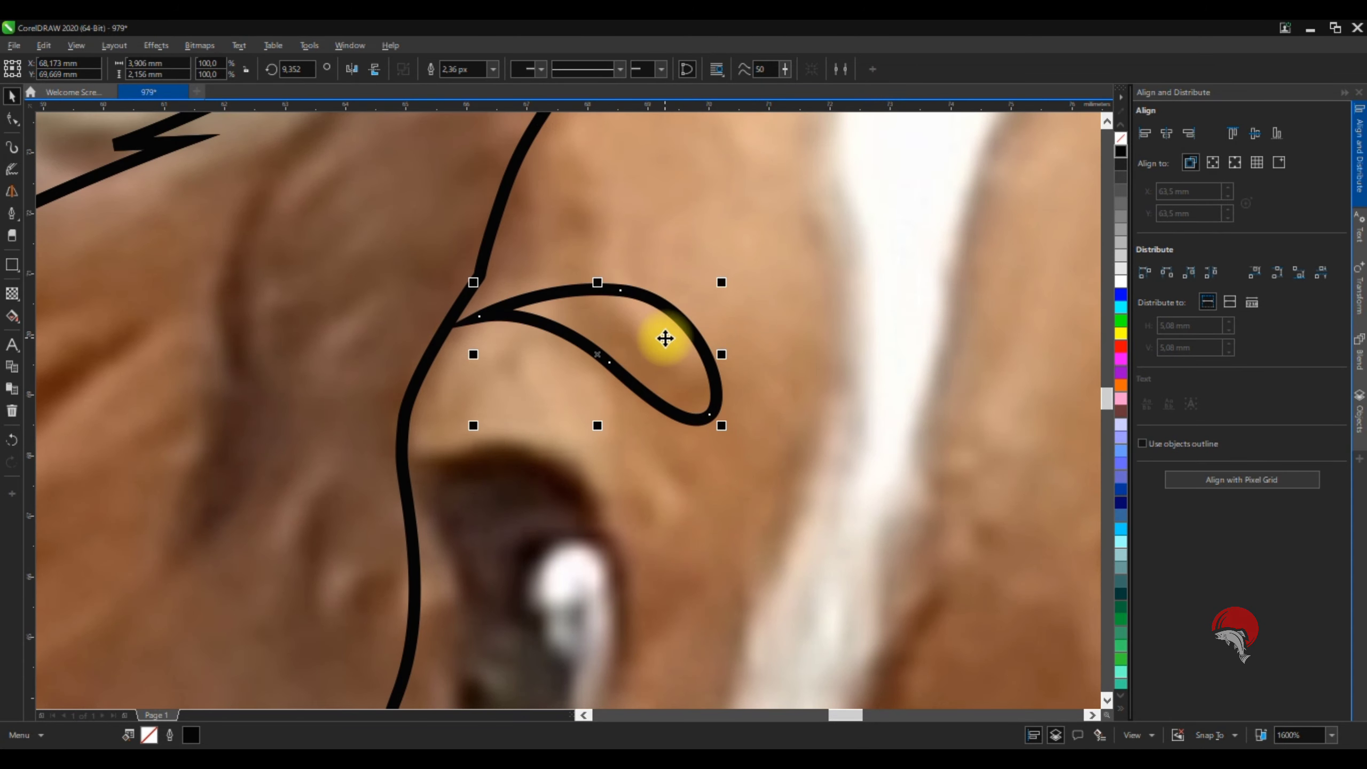
left_click_drag(755, 461, 753, 456)
scroll(756, 274, "down", 3)
scroll(611, 311, "up", 2)
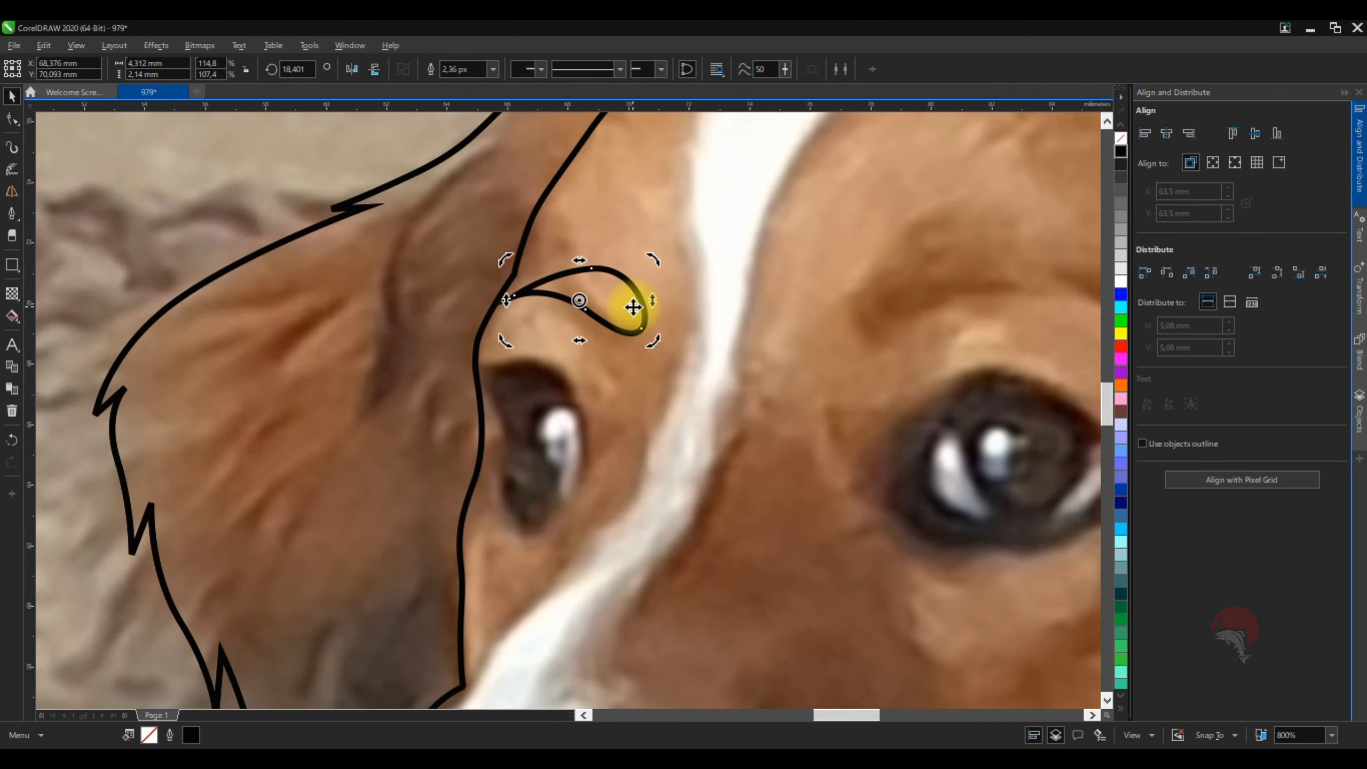
scroll(603, 271, "down", 3)
scroll(452, 431, "down", 1)
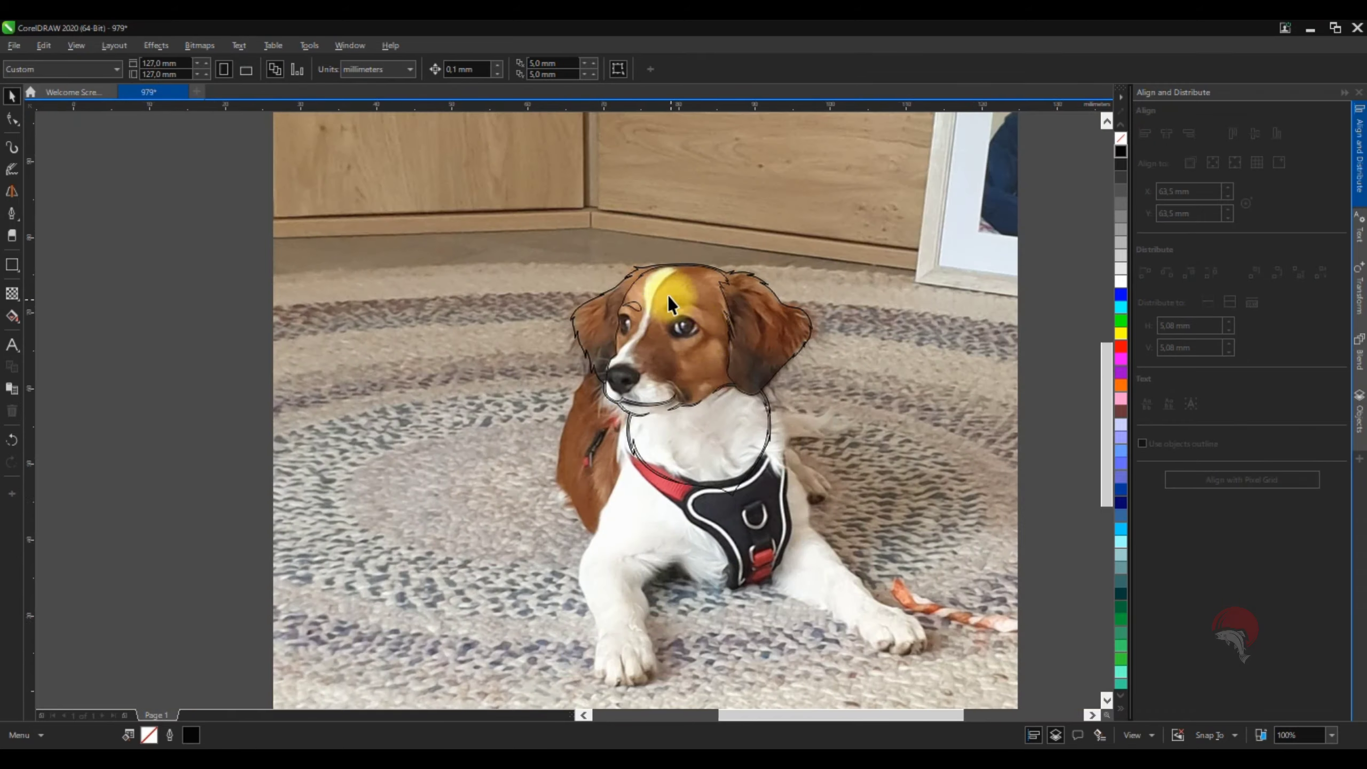
Trace a closed, arched eyebrow about 9.3 mm wide above the right eye, tapering toward the ear
scroll(665, 297, "up", 5)
left_click(926, 442)
left_click_drag(643, 383, 502, 403)
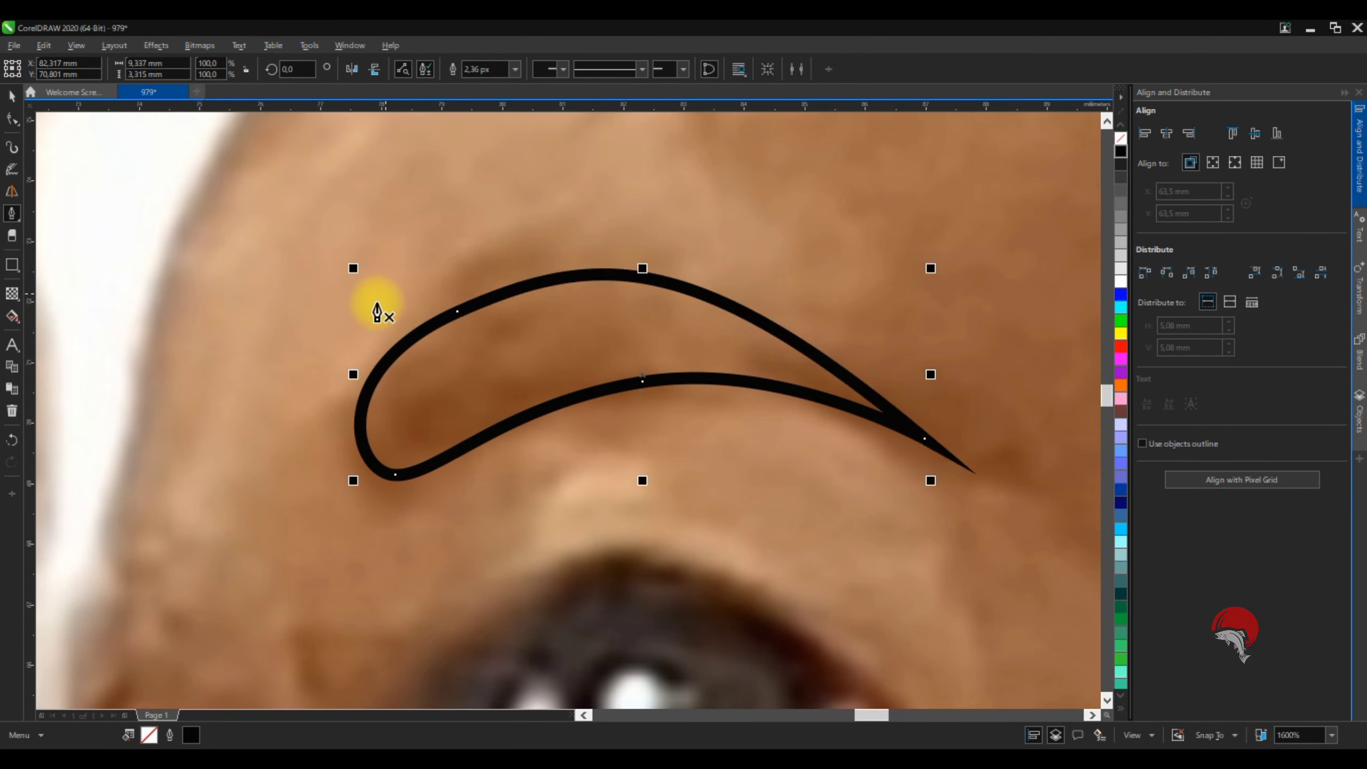
Trace a closed, thin stroke with a small fur notch along the left edge of the white forehead stripe
scroll(430, 322, "down", 3)
scroll(474, 345, "up", 4)
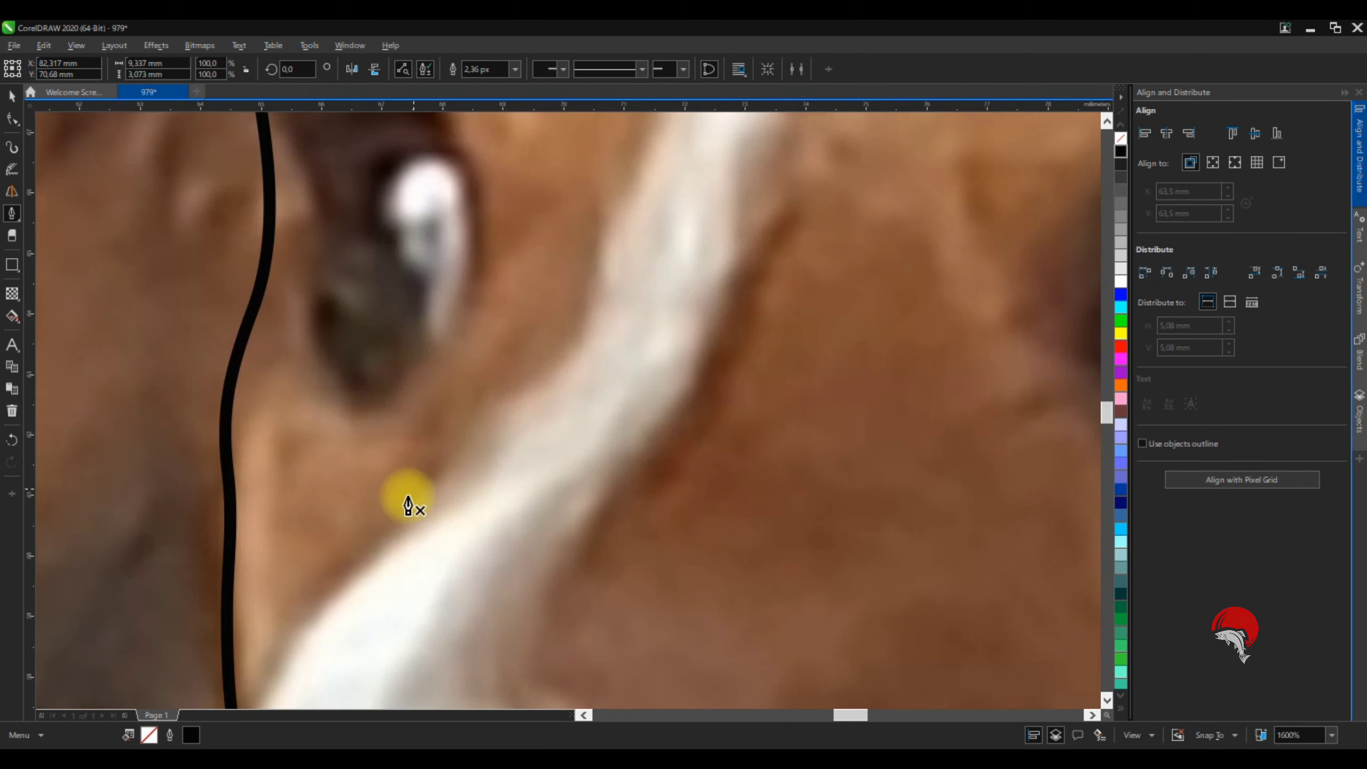
scroll(579, 330, "down", 3)
scroll(601, 314, "up", 4)
key("ctrl+z")
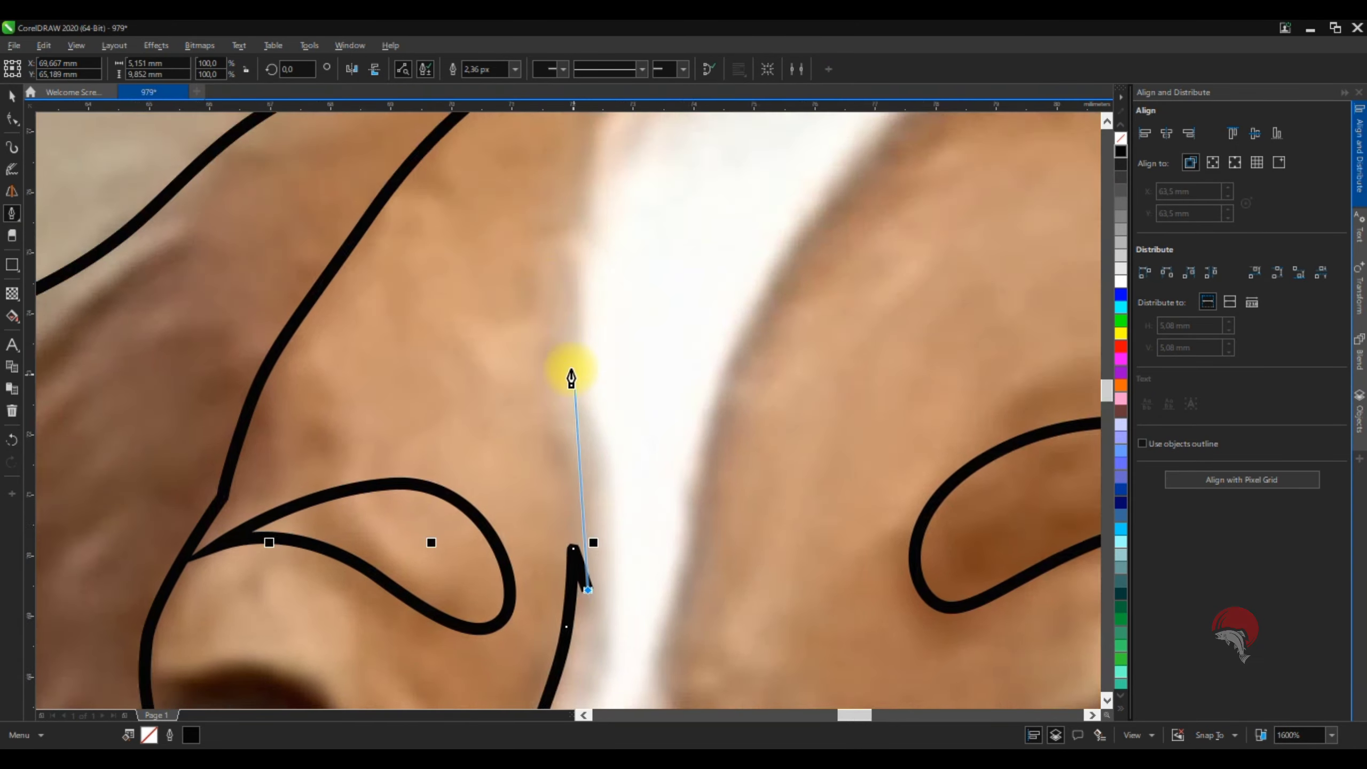
left_click(571, 378)
scroll(479, 411, "down", 2)
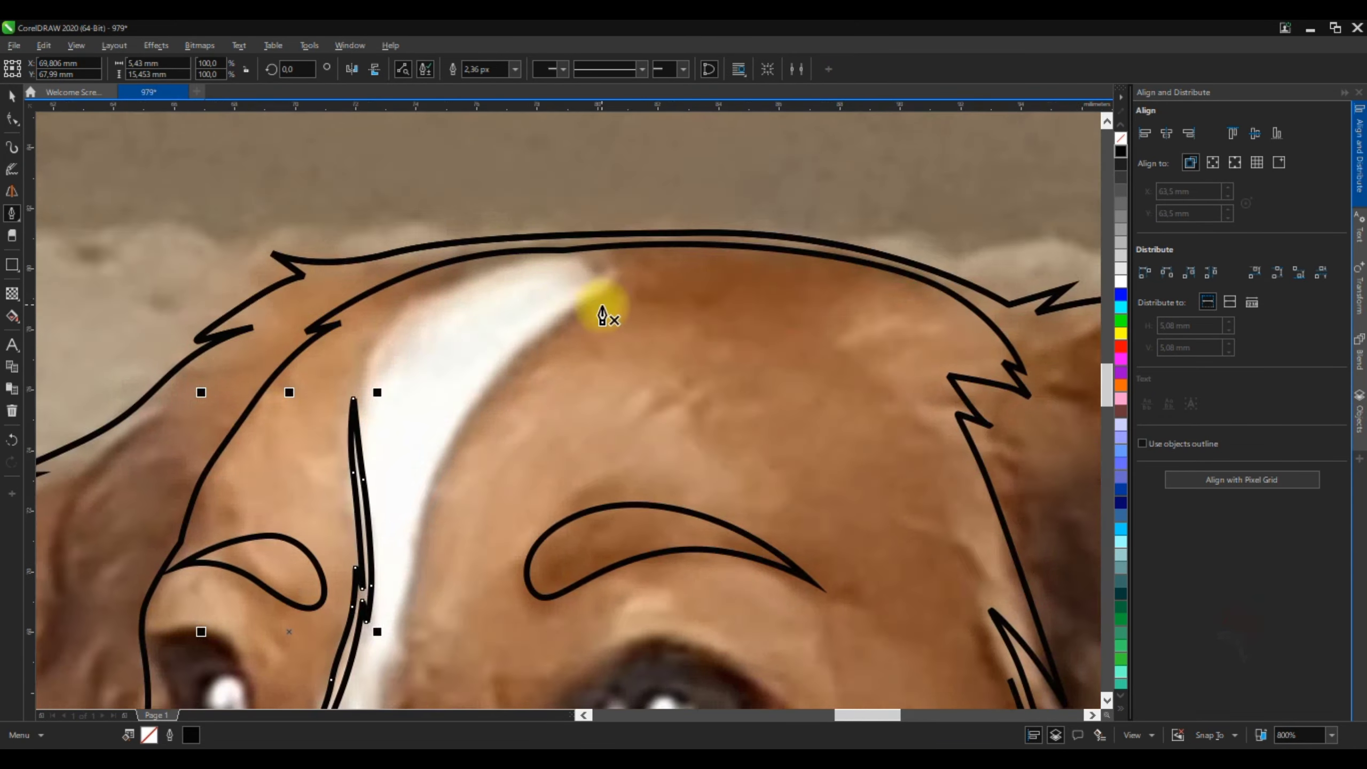
Trace a curve along the right edge of the white forehead stripe, from near the head top toward the muzzle
scroll(601, 315, "up", 2)
left_click(427, 604)
scroll(510, 427, "down", 2)
scroll(453, 506, "up", 3)
key("ctrl+z")
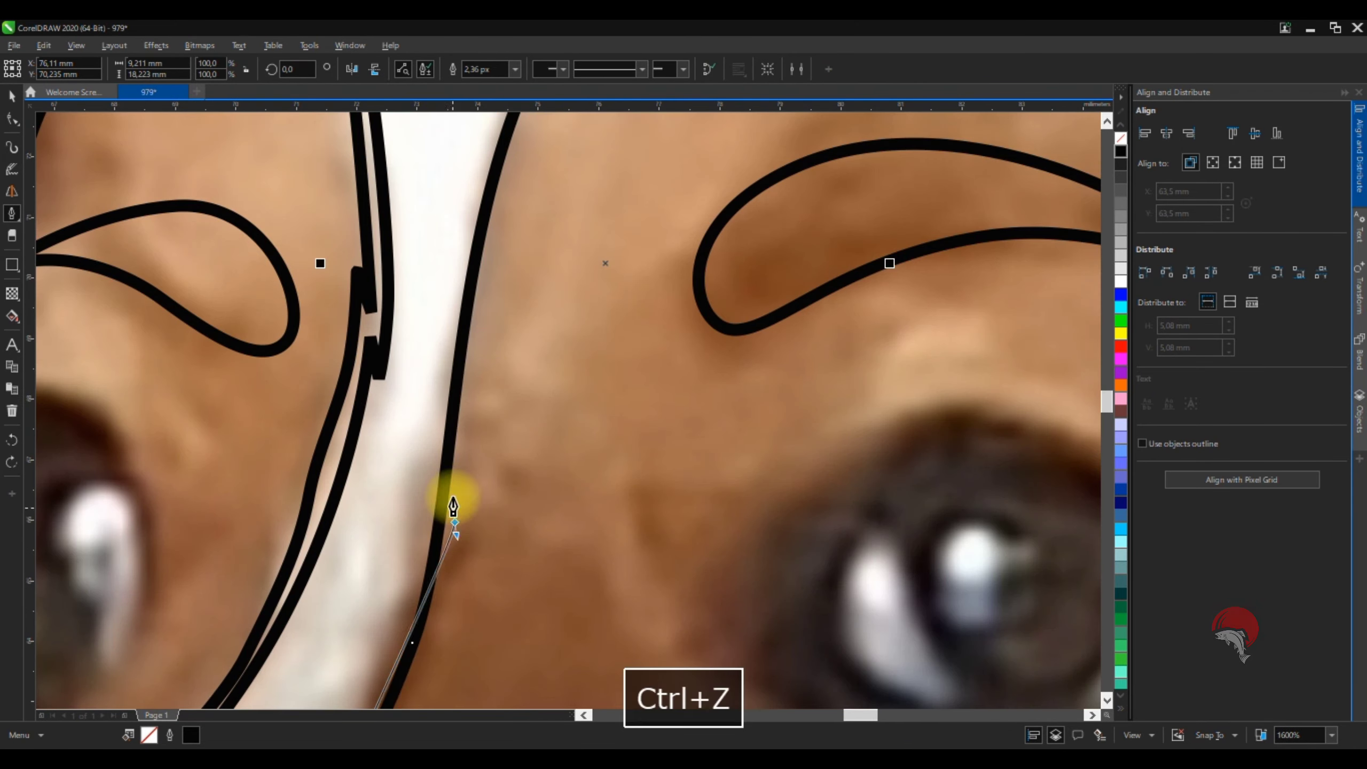
Trace the return curve back up beside the stripe's right edge and close it at the top
scroll(453, 506, "down", 2)
scroll(482, 391, "up", 2)
key("ctrl+z")
scroll(543, 345, "down", 2)
scroll(606, 274, "up", 2)
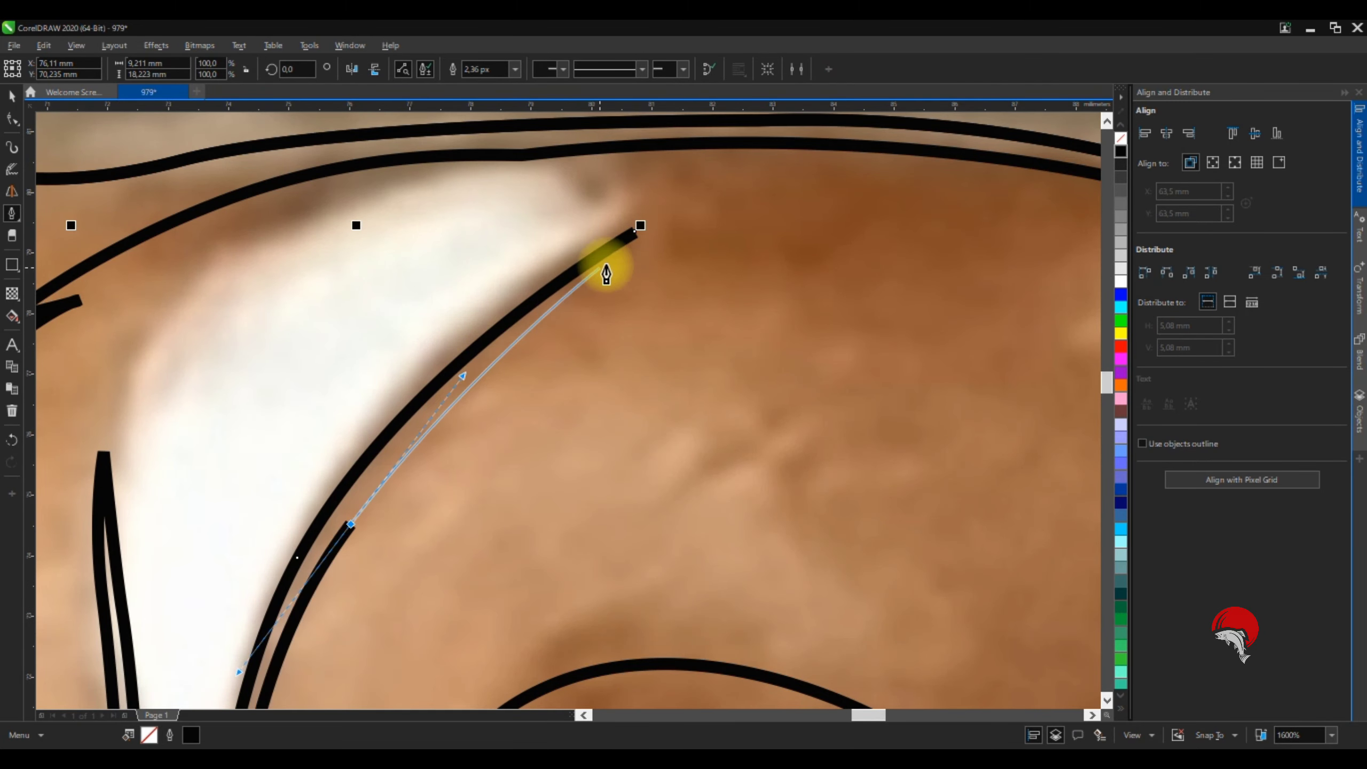
scroll(606, 275, "down", 3)
scroll(677, 397, "up", 1)
scroll(723, 370, "down", 1)
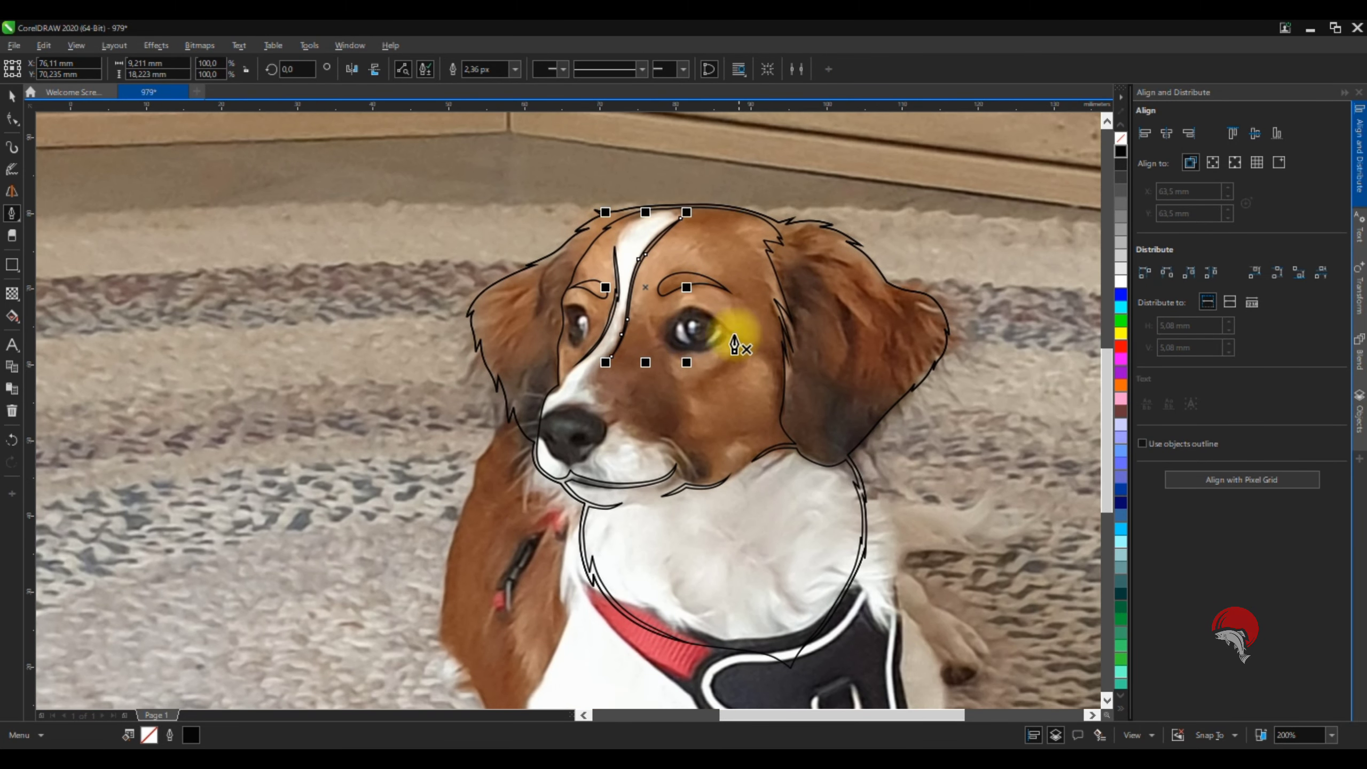
Trace a curve from the inner end of the right eyebrow down between the forehead stripe and the right eye
scroll(734, 345, "up", 1)
scroll(604, 291, "down", 1)
scroll(598, 483, "up", 2)
scroll(747, 265, "down", 2)
scroll(713, 304, "up", 3)
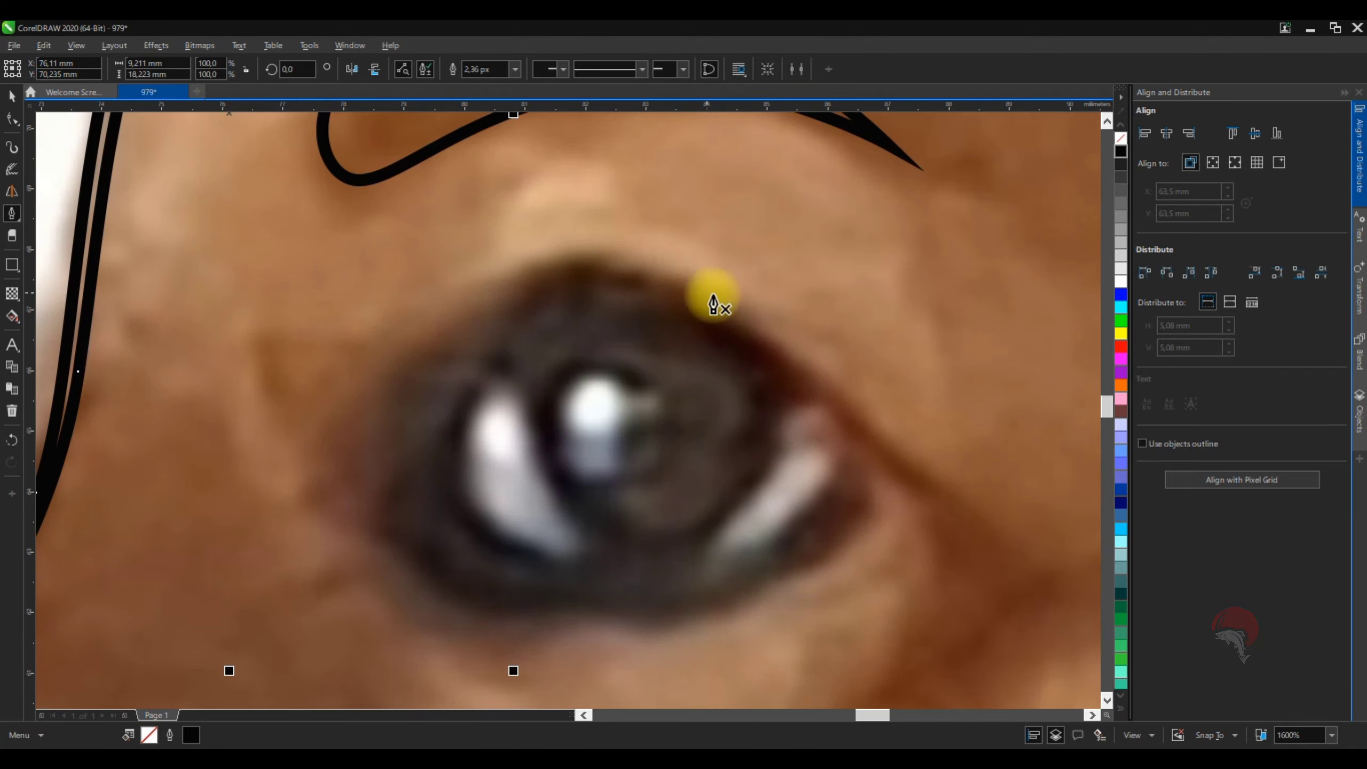
scroll(713, 304, "down", 3)
key("ctrl+z")
scroll(506, 202, "up", 2)
scroll(506, 202, "down", 1)
key("ctrl+z")
scroll(507, 202, "up", 1)
left_click(433, 211)
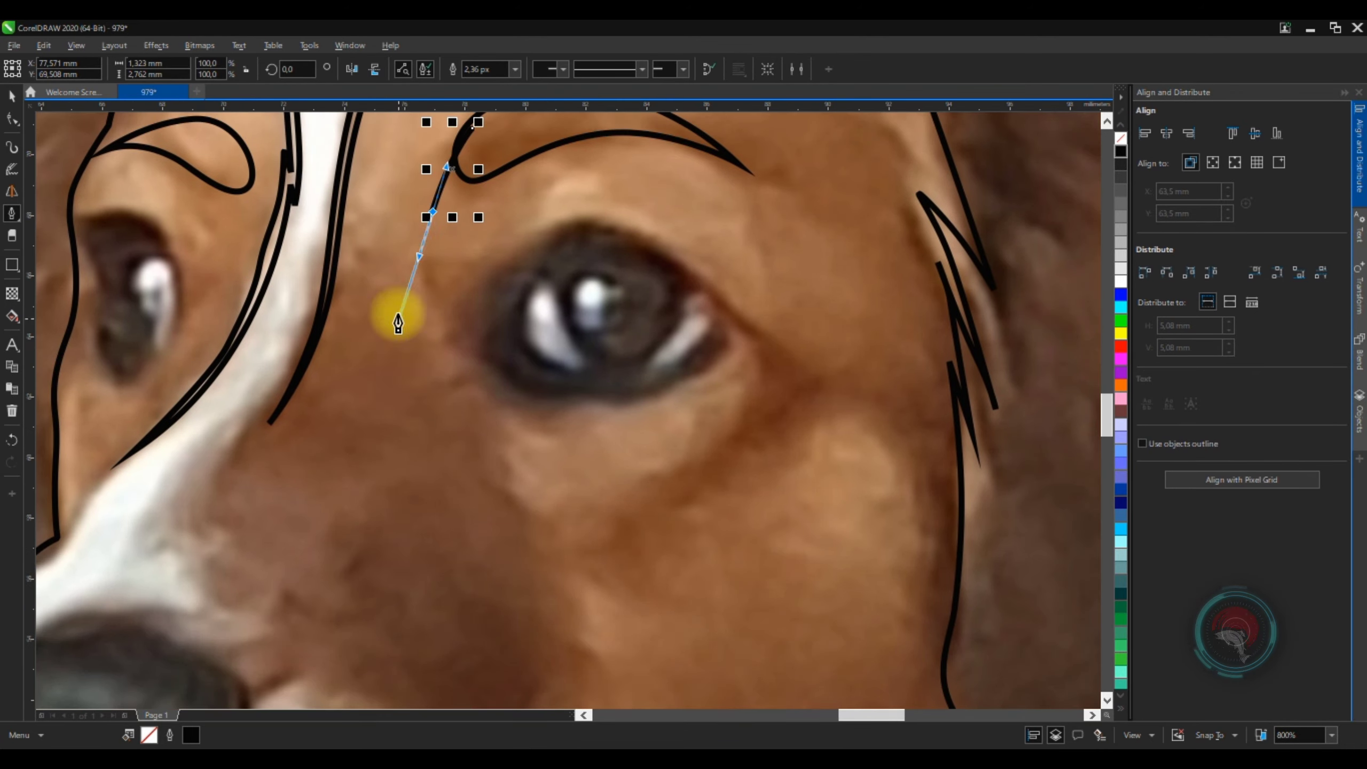
Trace the return curve up to the right eyebrow and close it as a thin stroke about 9.6 mm tall
scroll(398, 323, "up", 1)
scroll(359, 463, "down", 2)
key("ctrl+z")
scroll(418, 391, "up", 2)
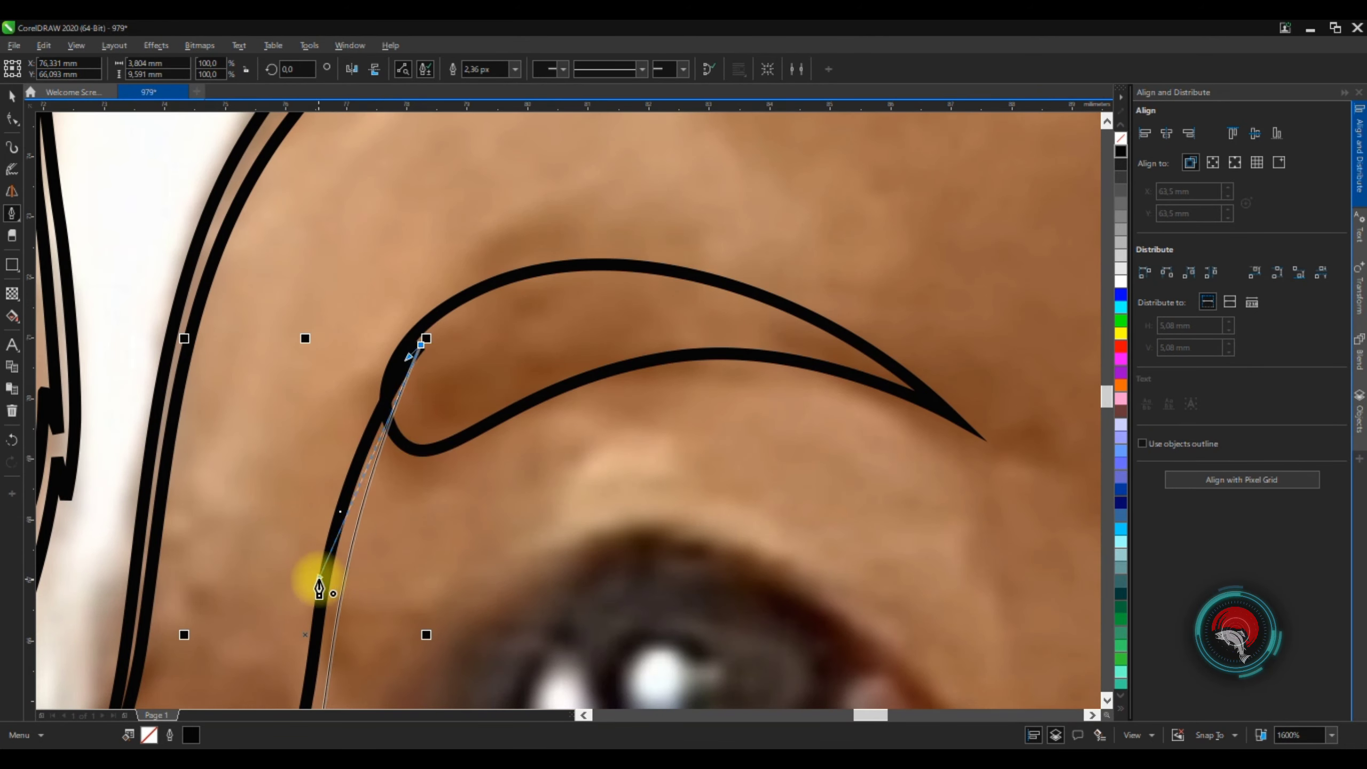
scroll(319, 588, "down", 2)
Fill both eyebrows with black and enlarge the left one to about 4.8 by 2.4 mm
key("ctrl+v")
scroll(544, 225, "down", 1)
scroll(503, 268, "up", 2)
scroll(503, 269, "down", 1)
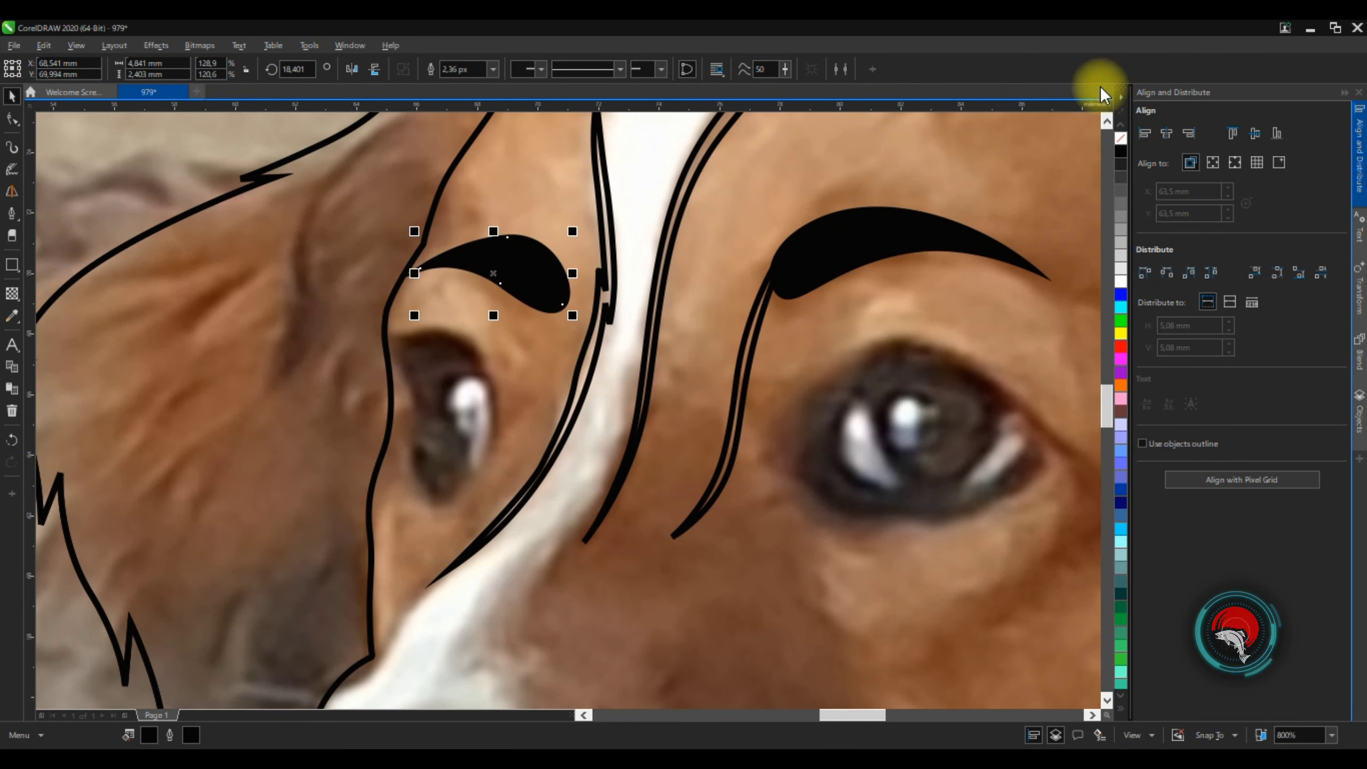
Trace a closed crescent about 3.7 by 2.9 mm above the corner of the mouth
scroll(818, 216, "down", 3)
scroll(683, 398, "up", 3)
scroll(683, 398, "up", 1)
key("p")
left_click(518, 322)
left_click_drag(659, 265, 694, 280)
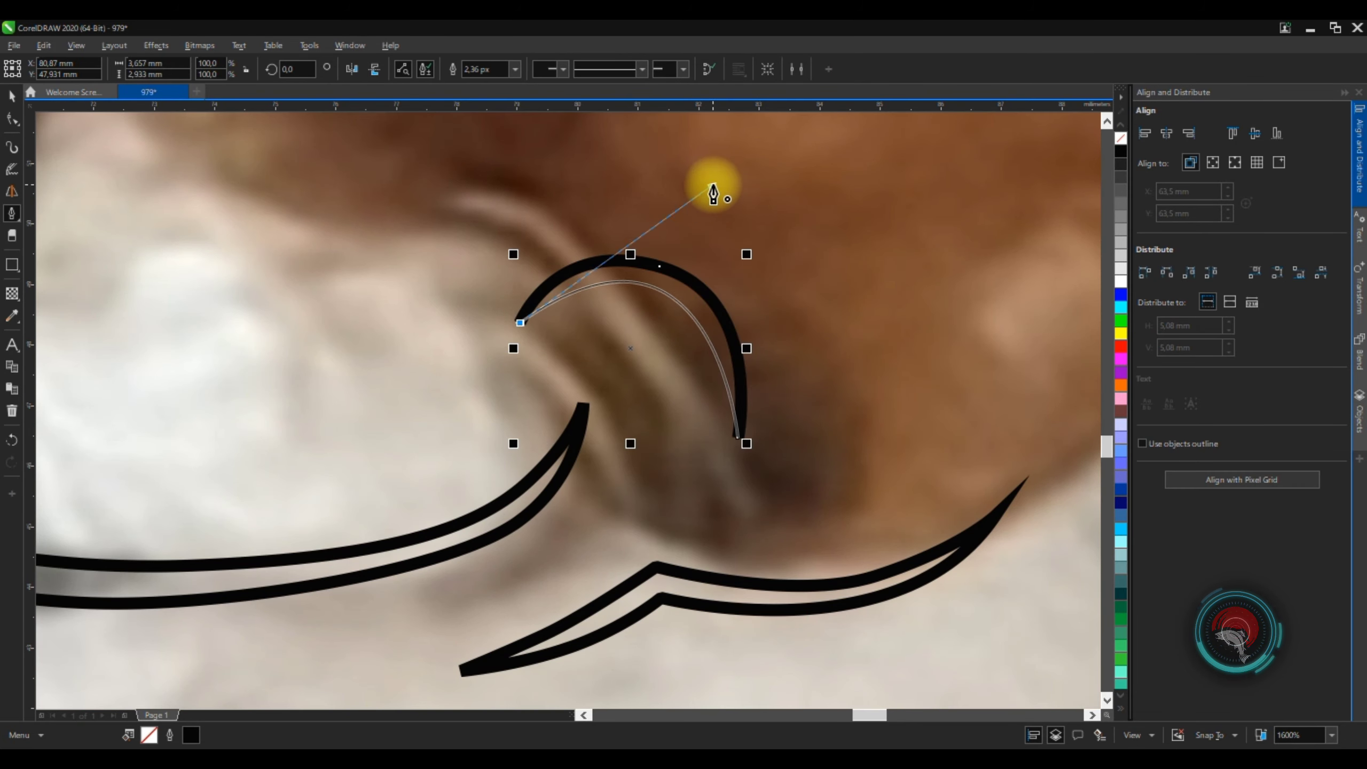
Fill the mouth-corner crescent with black, remove its outline and rotate it to about 350.8°
scroll(716, 314, "down", 3)
scroll(747, 174, "up", 3)
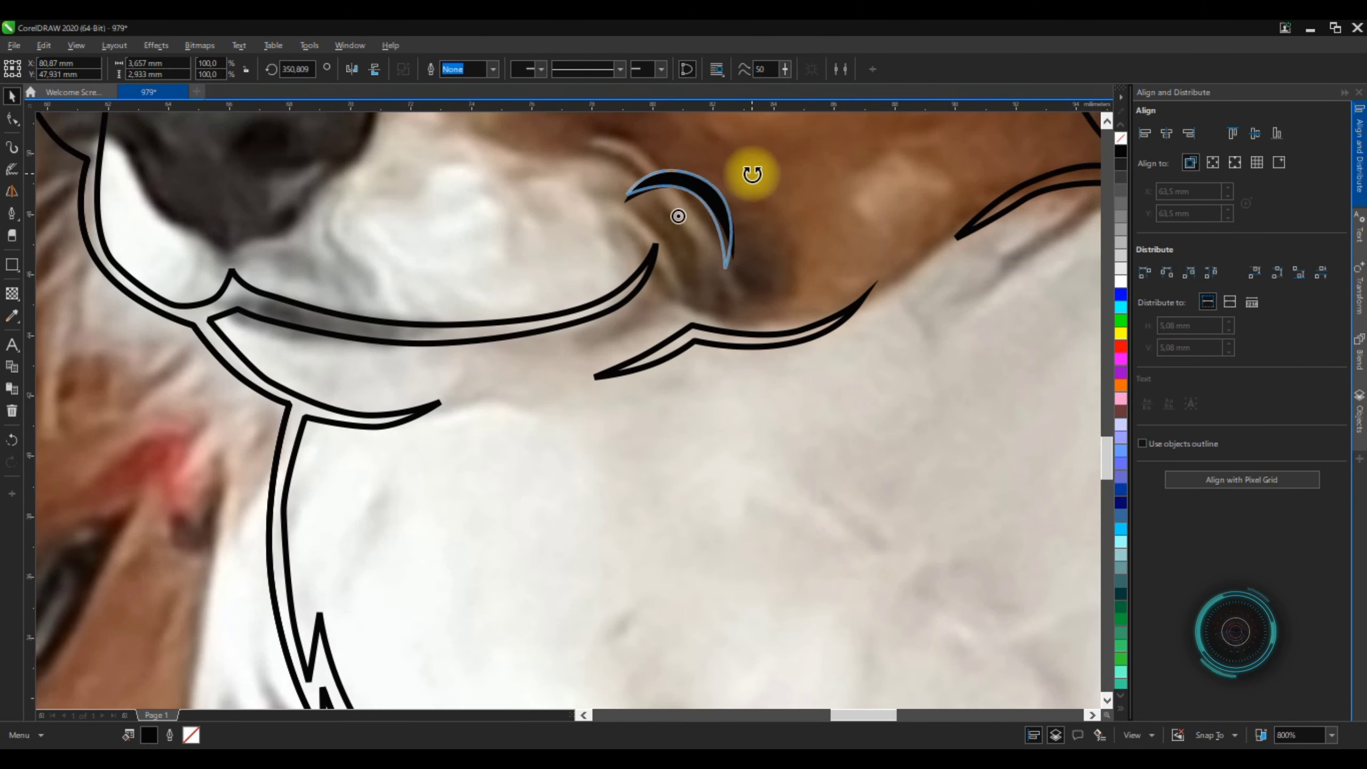
scroll(656, 213, "down", 3)
key("Escape")
Start a new curve at the mouth corner and trace it along the lower edge of the jaw
scroll(720, 251, "up", 2)
scroll(360, 489, "up", 3)
scroll(646, 519, "down", 2)
left_click(646, 519)
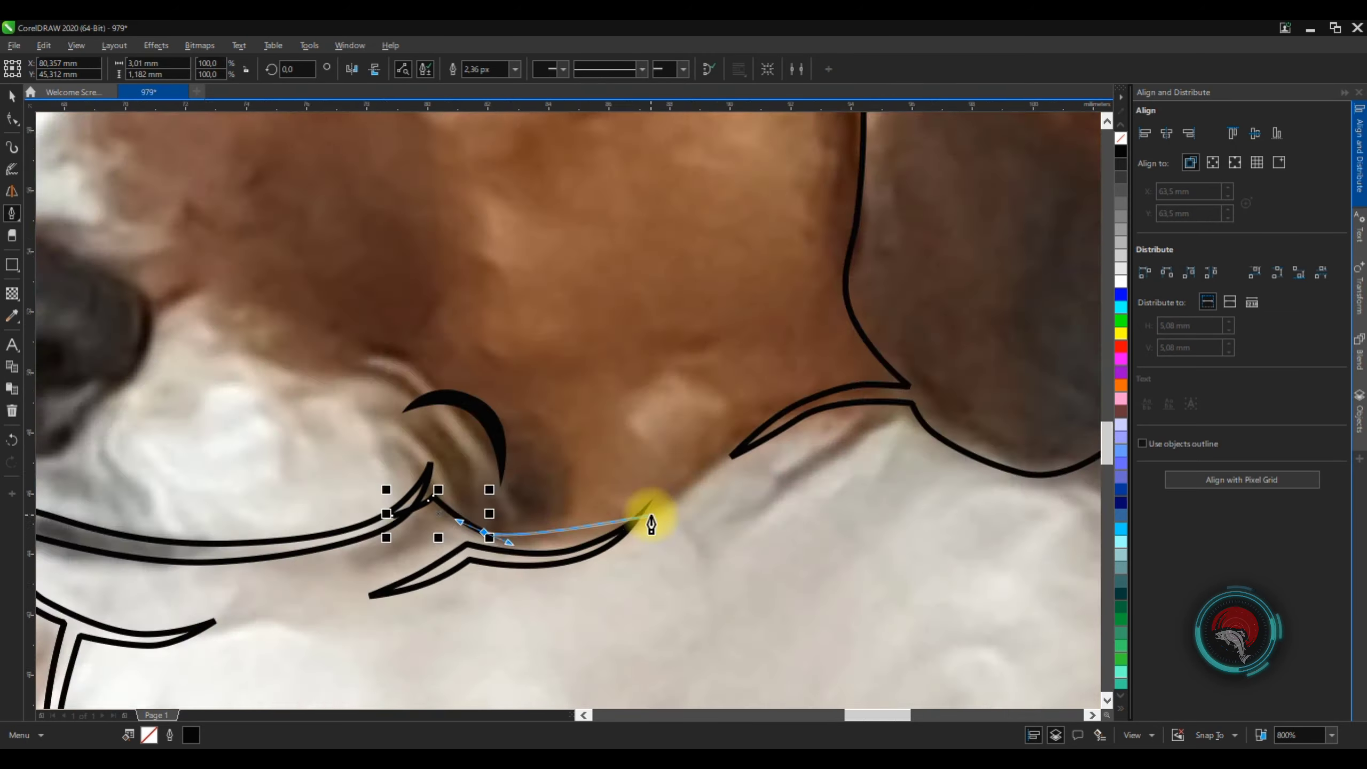
key("ctrl+z")
scroll(991, 568, "up", 2)
Continue the curve up past the face's right side and loosely over the top of the head
scroll(957, 347, "up", 2)
scroll(956, 347, "down", 3)
scroll(579, 184, "down", 1)
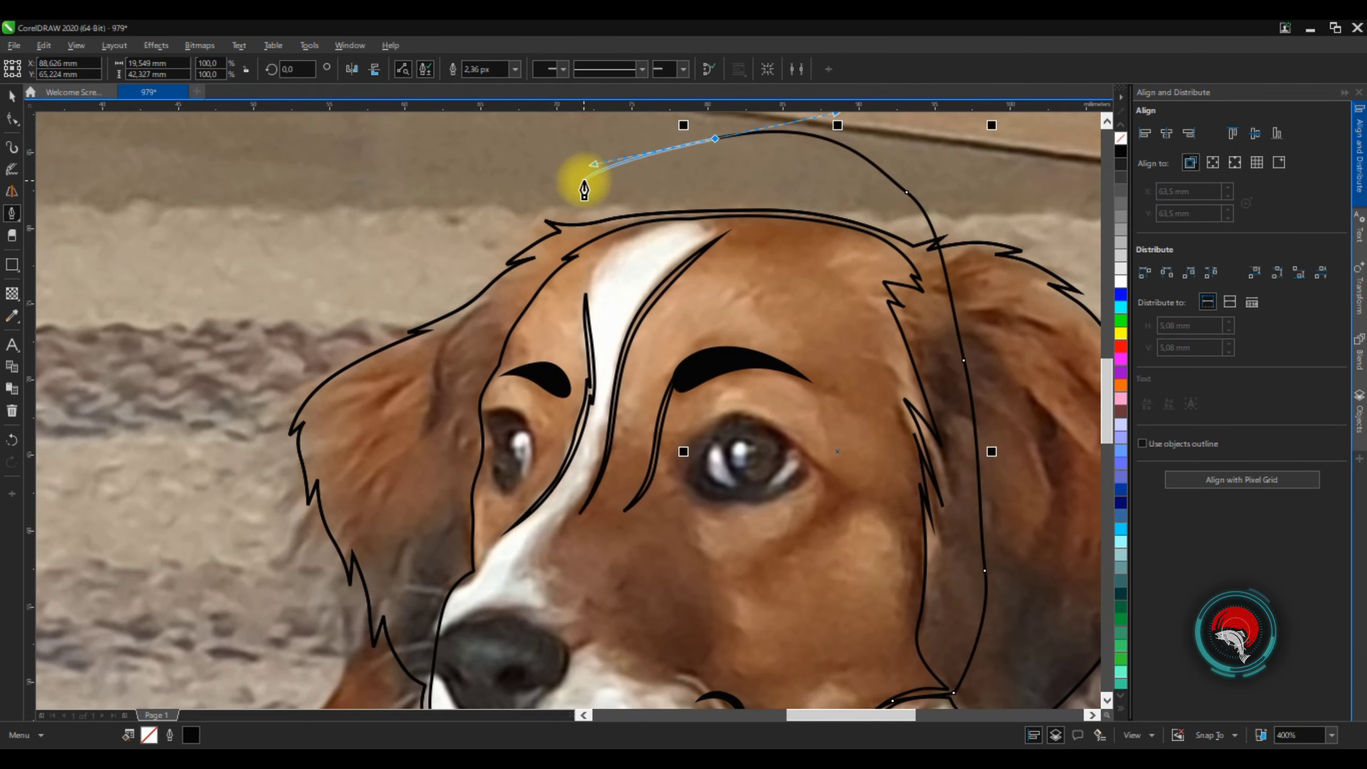
scroll(446, 559, "up", 2)
scroll(402, 414, "down", 2)
Bring the curve down between the two muzzle outlines, close it along the mouth and finish drawing
scroll(402, 414, "up", 2)
scroll(345, 428, "up", 2)
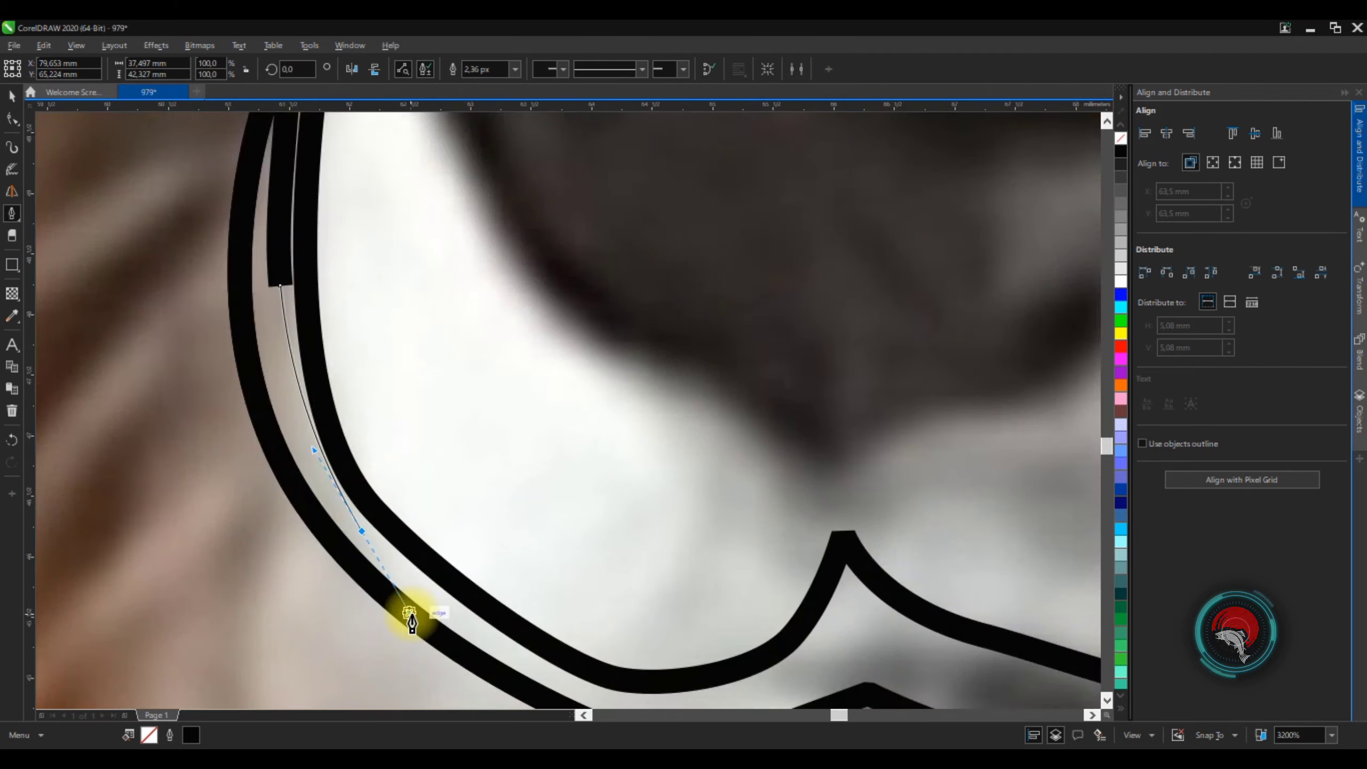
key("ctrl+z")
scroll(550, 510, "down", 1)
key("space")
scroll(815, 504, "down", 5)
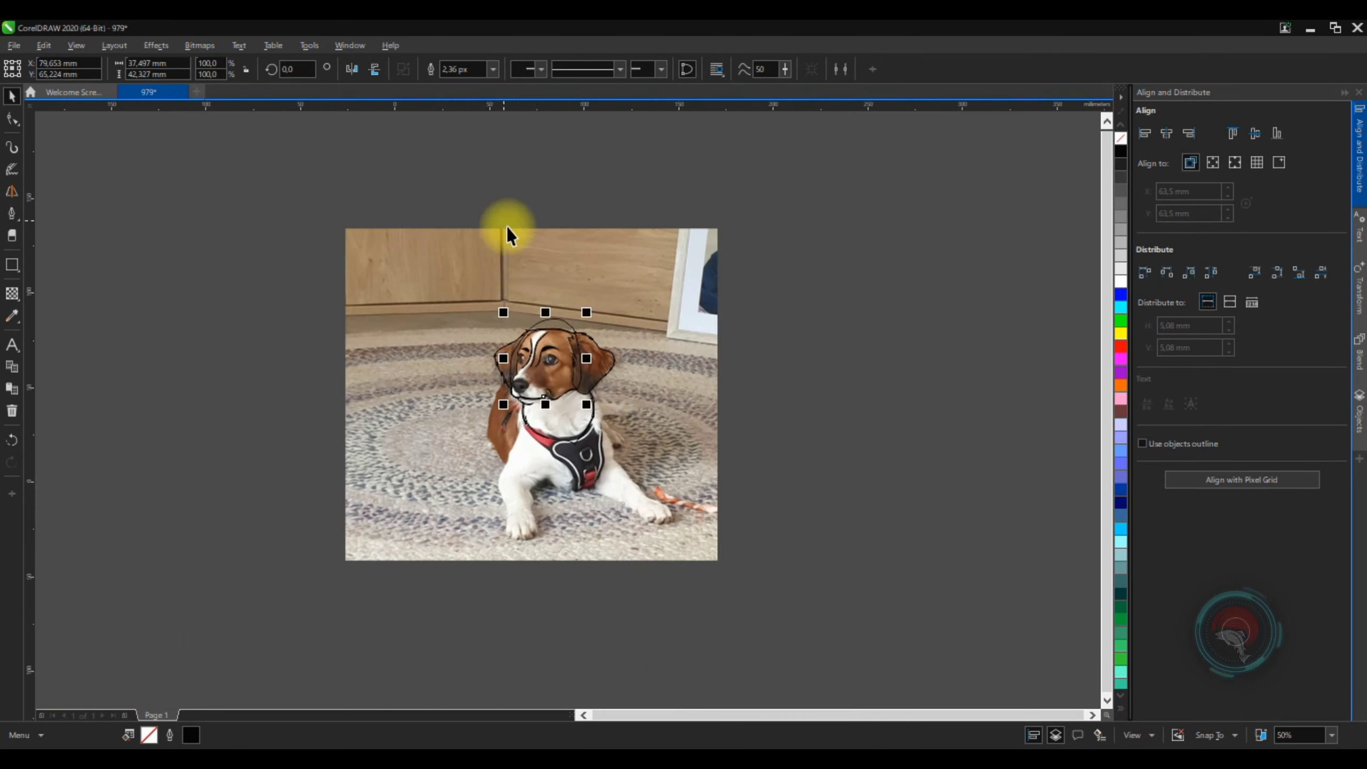
Cut the eyebrows and other facial detail shapes, paste them back in front and clear the selection
scroll(562, 417, "up", 2)
key("ctrl+x")
key("ctrl+v")
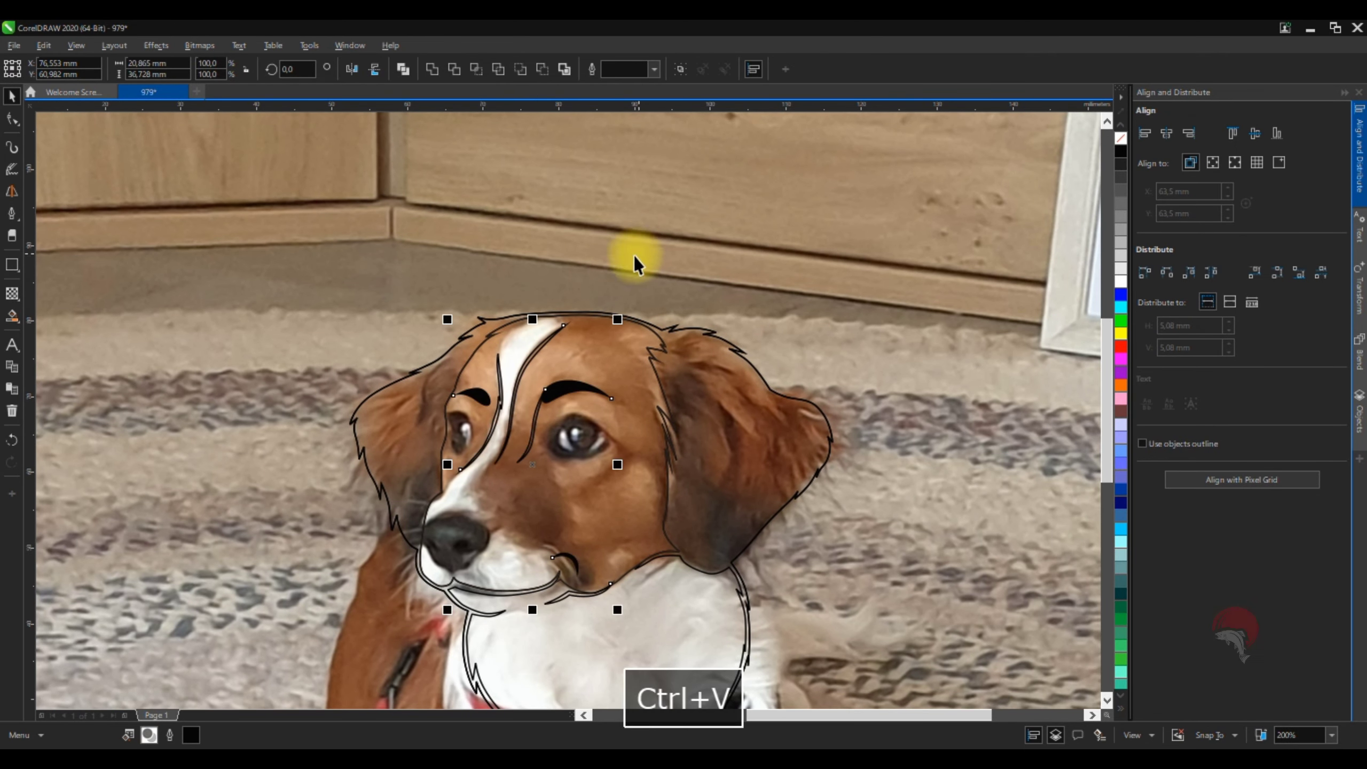
scroll(820, 331, "down", 1)
key("Escape")
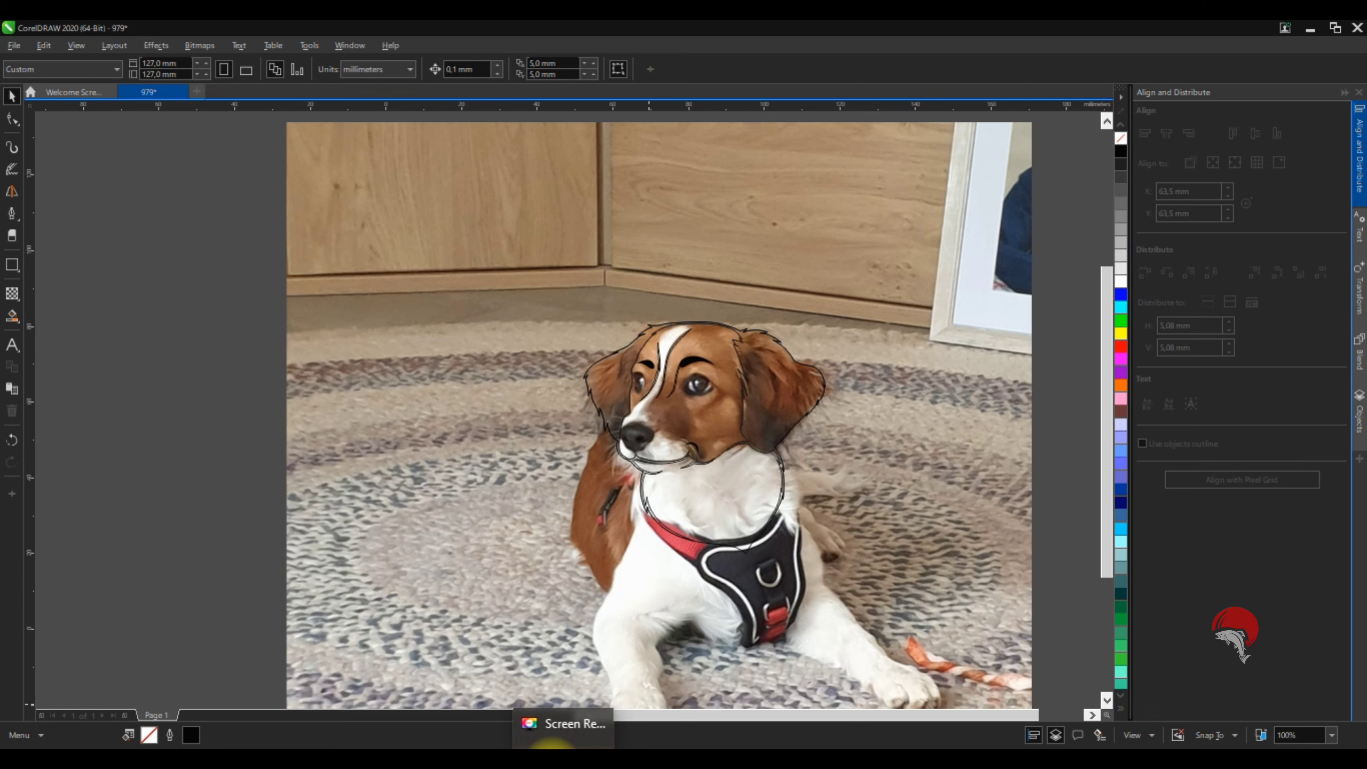
scroll(719, 368, "up", 4)
key("space")
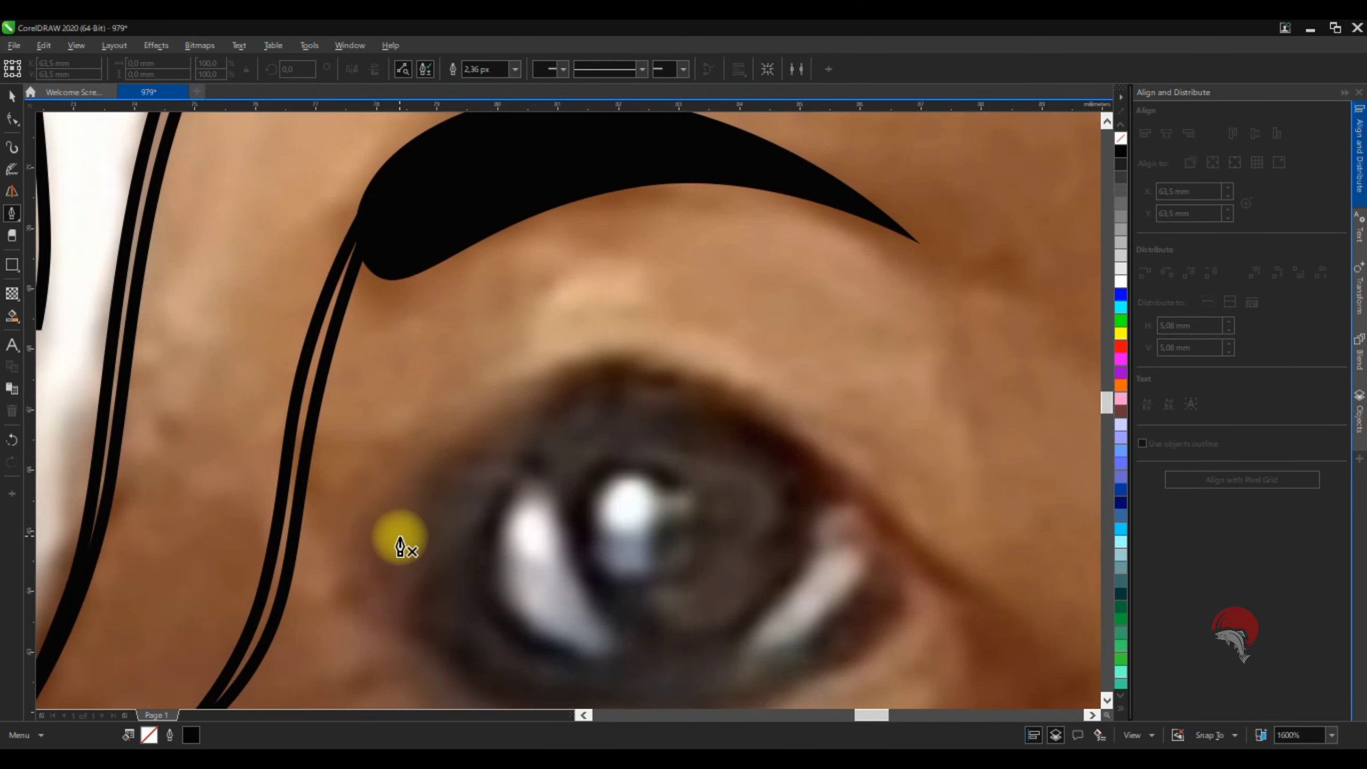
left_click(399, 554)
left_click(565, 360)
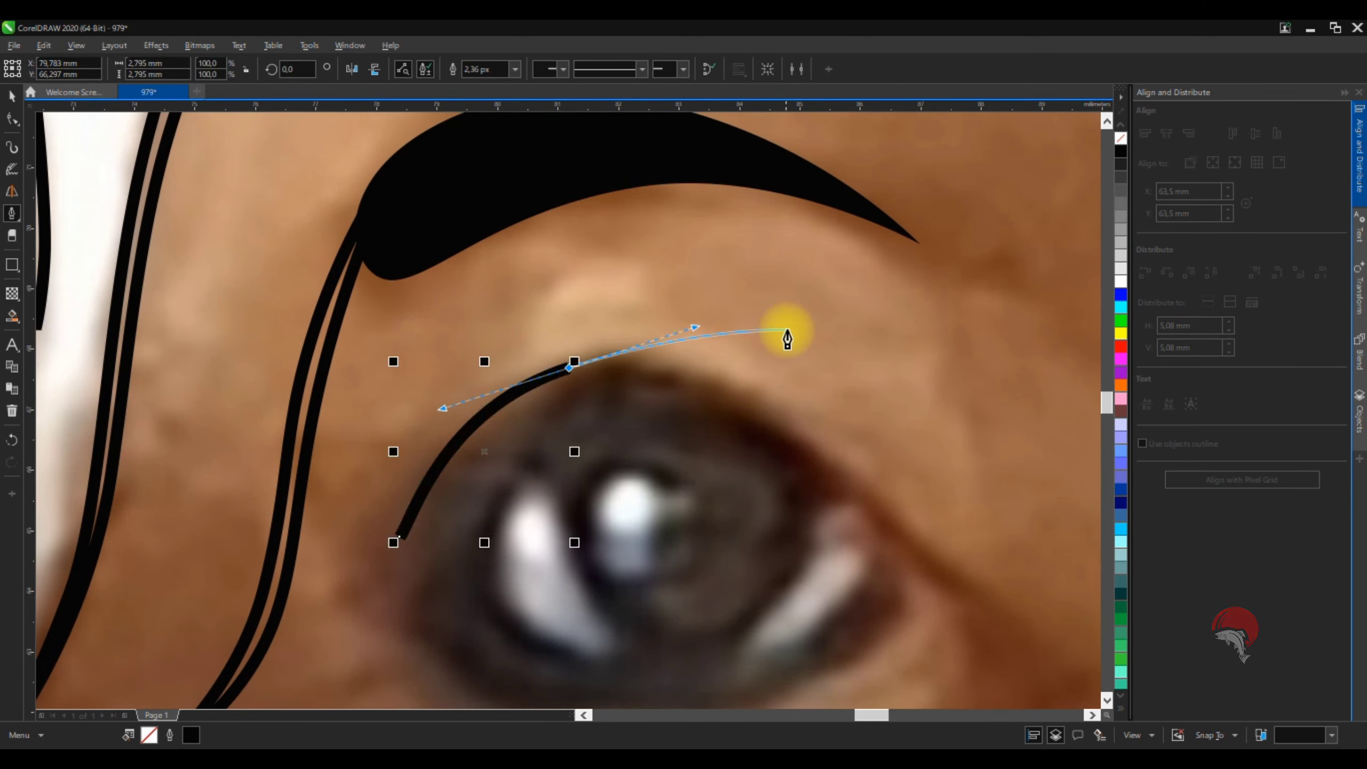
key("ctrl+z")
Trace the outer outline of the large eye with pointed corners and close it, about 10 mm wide
left_click(323, 435)
left_click(504, 191)
left_click(821, 321)
left_click(912, 474)
left_click(702, 634)
left_click(409, 628)
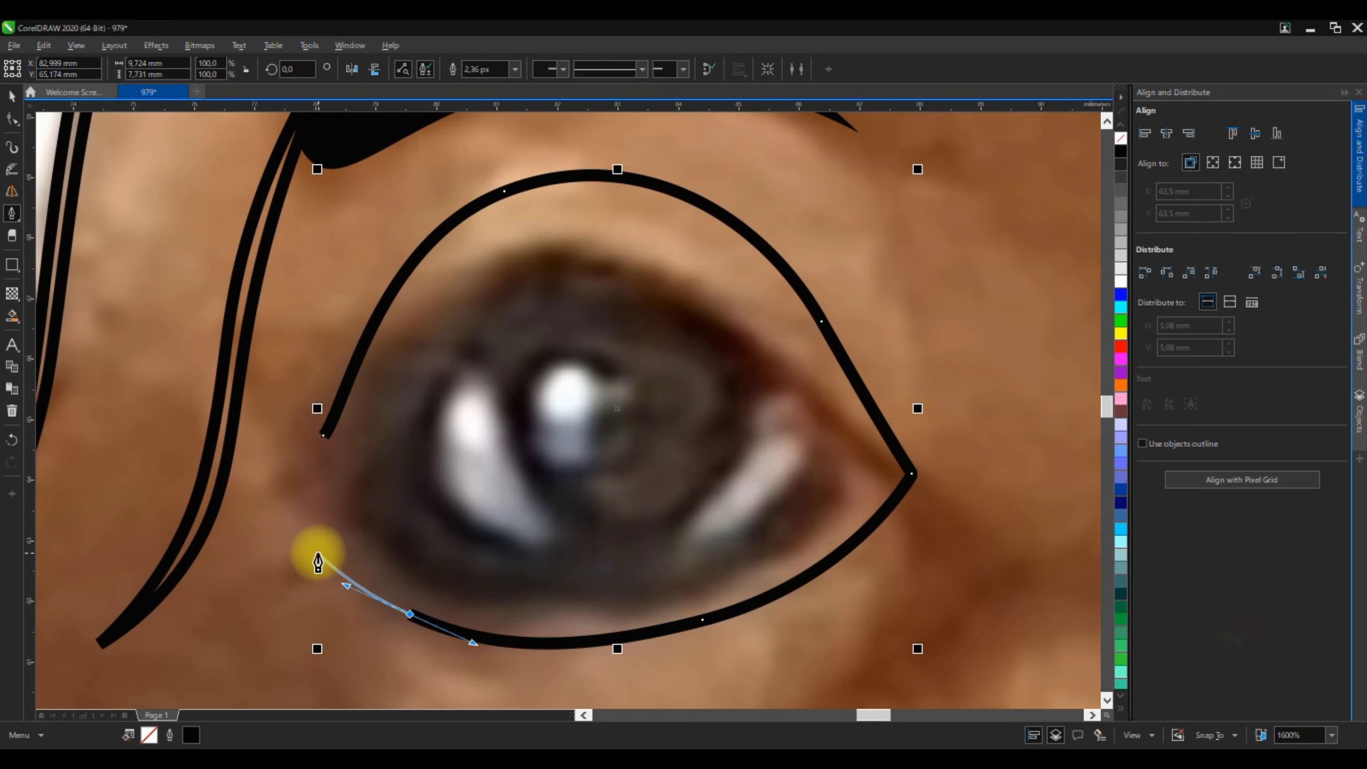
left_click(282, 534)
left_click(323, 435)
Trace a rounded closed iris outline inside the eye and enlarge it slightly to about 6.7 by 6.9 mm
scroll(488, 373, "down", 1)
scroll(543, 357, "up", 1)
left_click(488, 280)
left_click(415, 263)
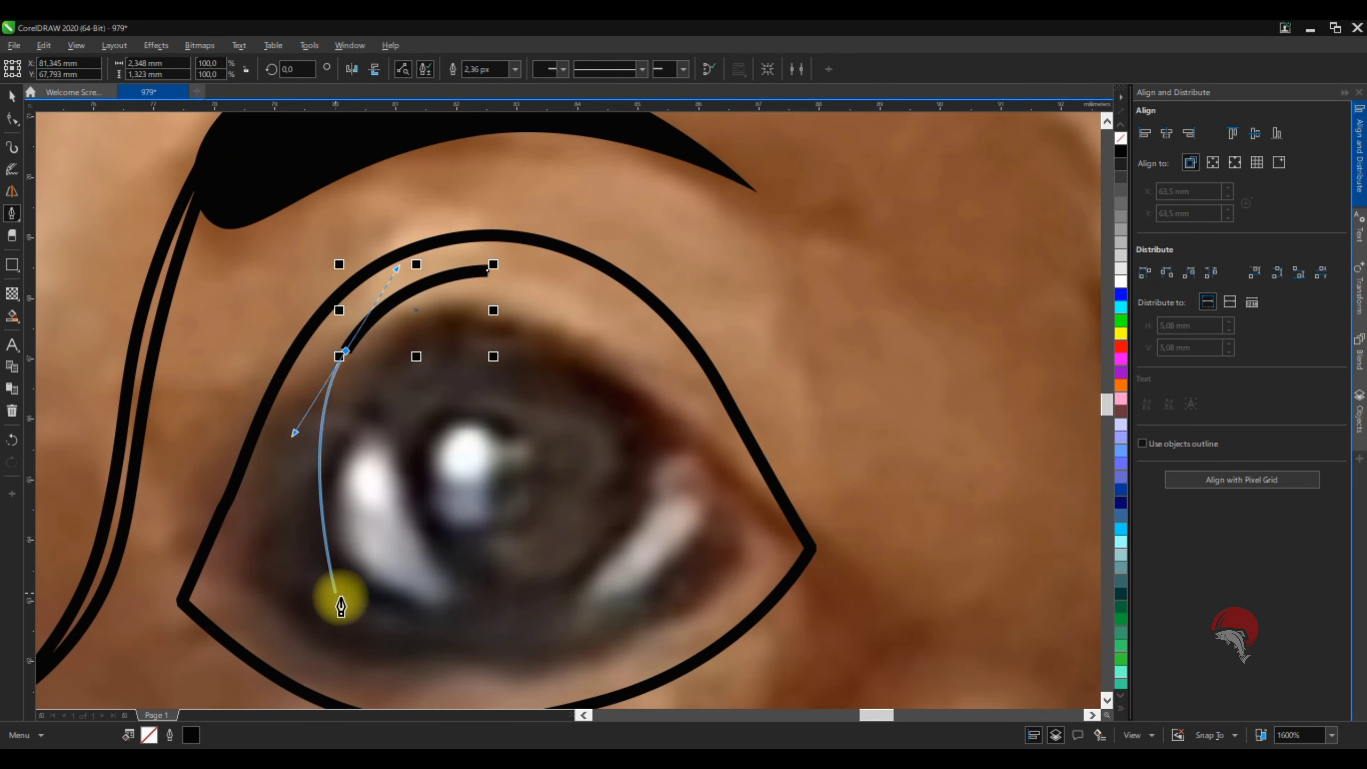
scroll(338, 598, "down", 1)
left_click(589, 570)
key("ctrl+z")
scroll(650, 427, "up", 1)
left_click_drag(457, 178, 592, 184)
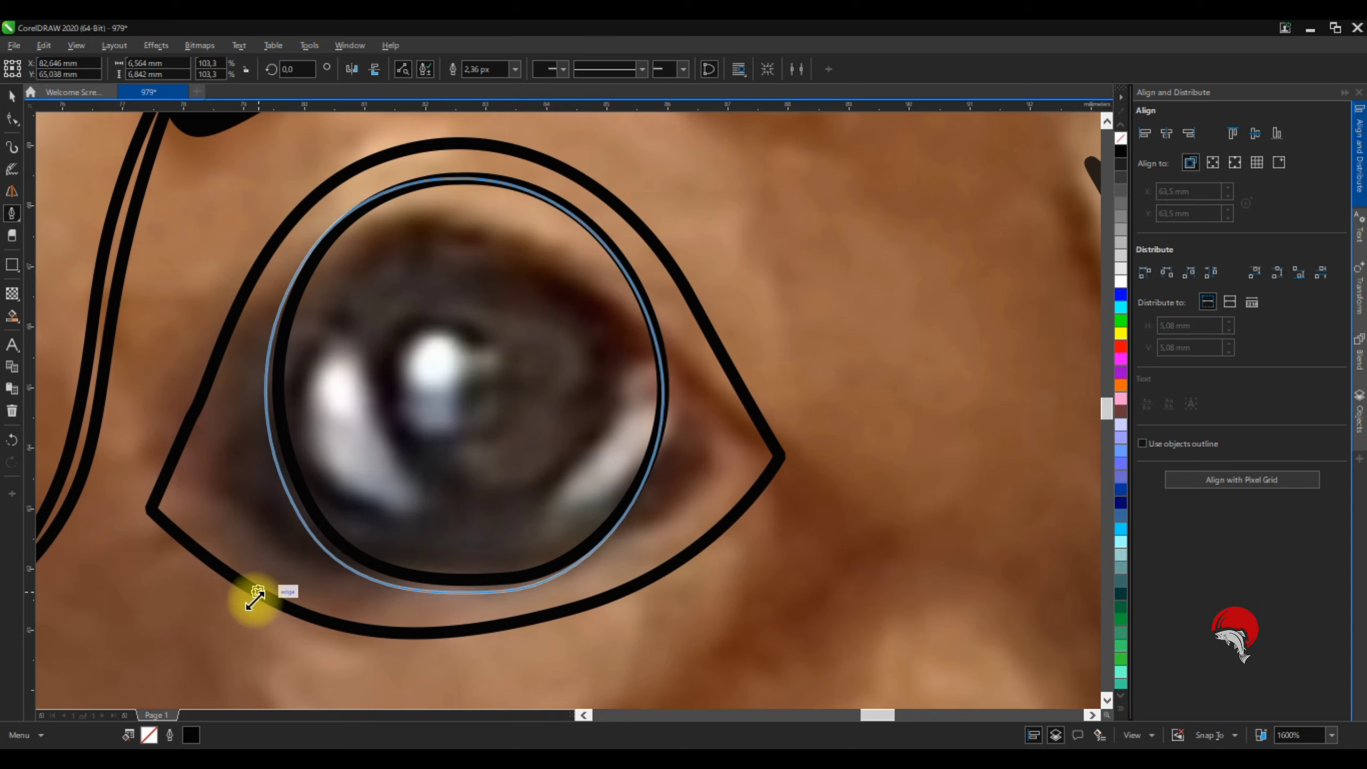
Trace the pointed eye-white shapes in both corners of the eye, combine them and fill them light gray
scroll(678, 375, "up", 1)
left_click(534, 656)
scroll(797, 437, "down", 1)
scroll(609, 377, "up", 1)
scroll(607, 377, "down", 1)
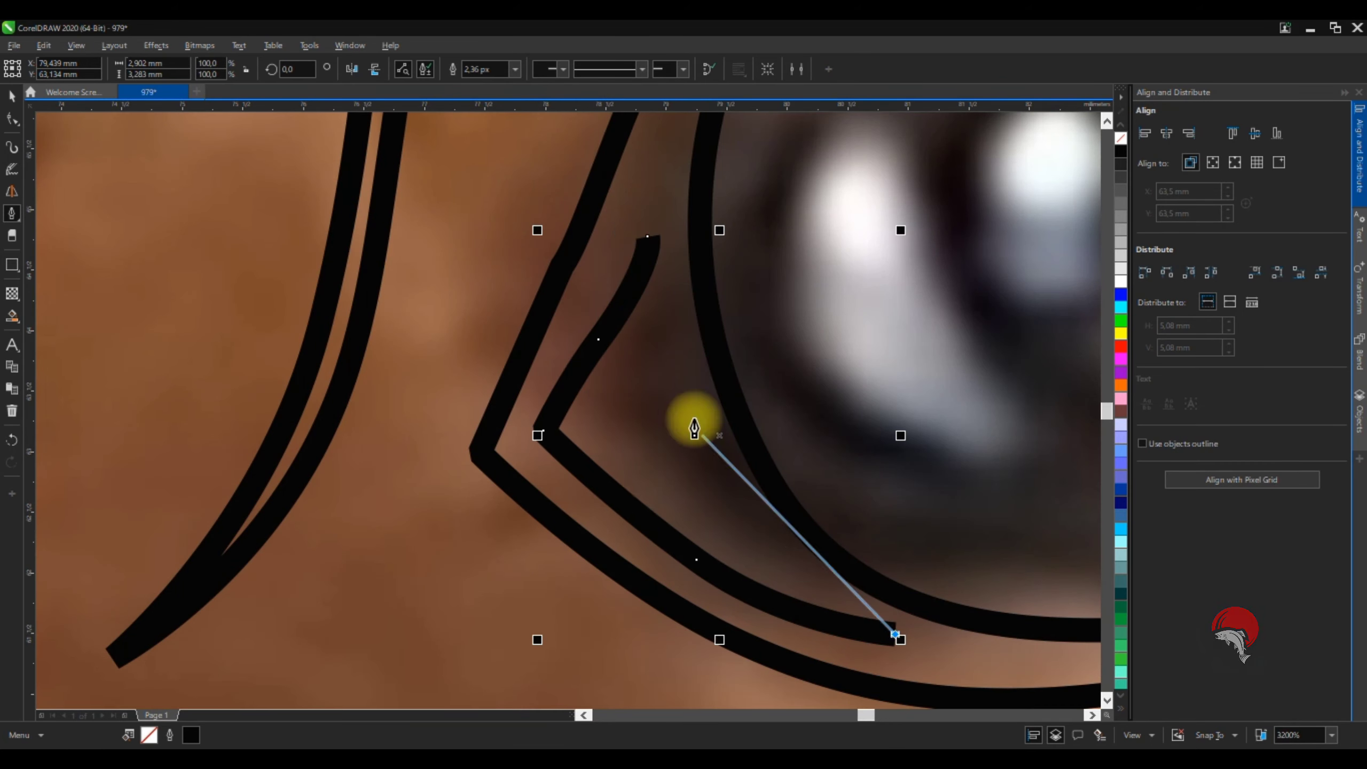
scroll(695, 428, "down", 2)
scroll(494, 383, "up", 2)
key("ctrl+l")
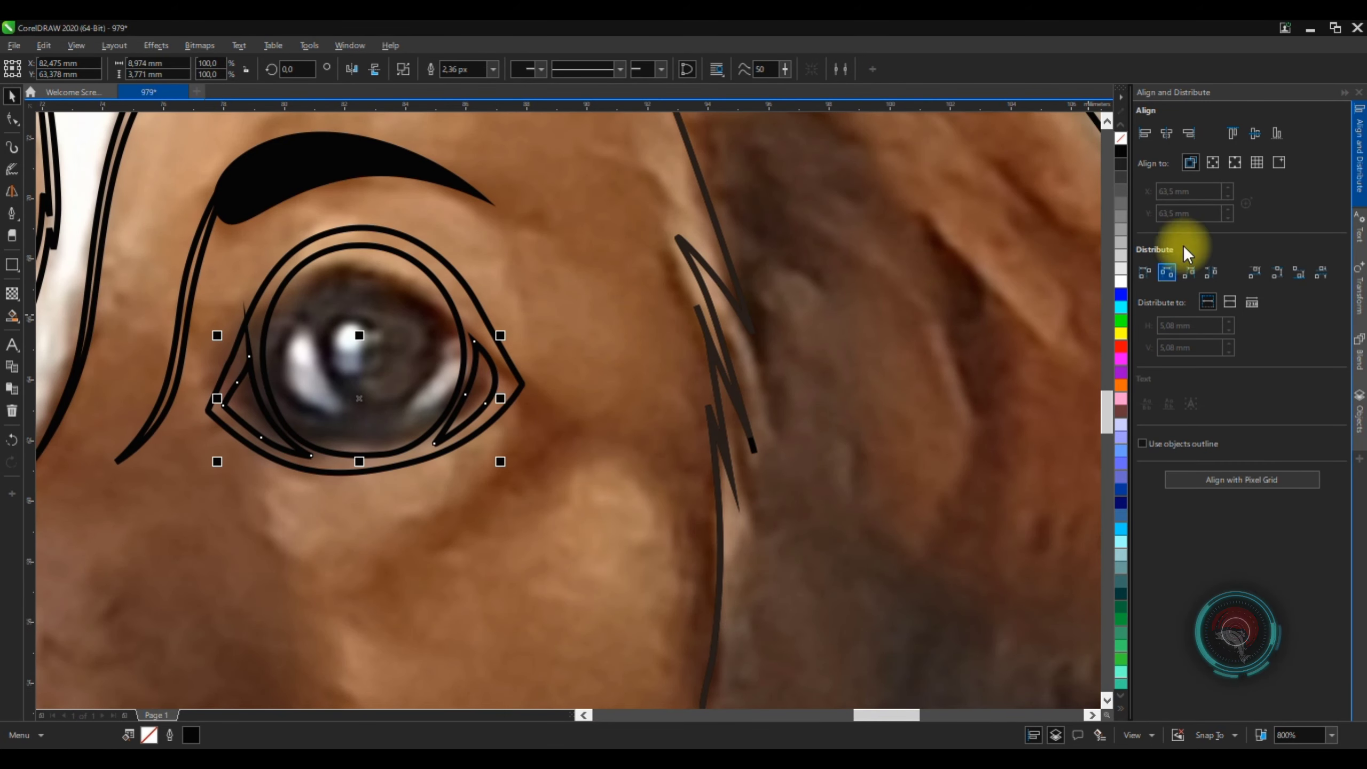
scroll(799, 265, "down", 1)
scroll(565, 219, "up", 1)
Draw an ellipse inside the iris outline and enlarge it to about 5.6 by 5.5 mm
key("F7")
left_click_drag(549, 219, 717, 390)
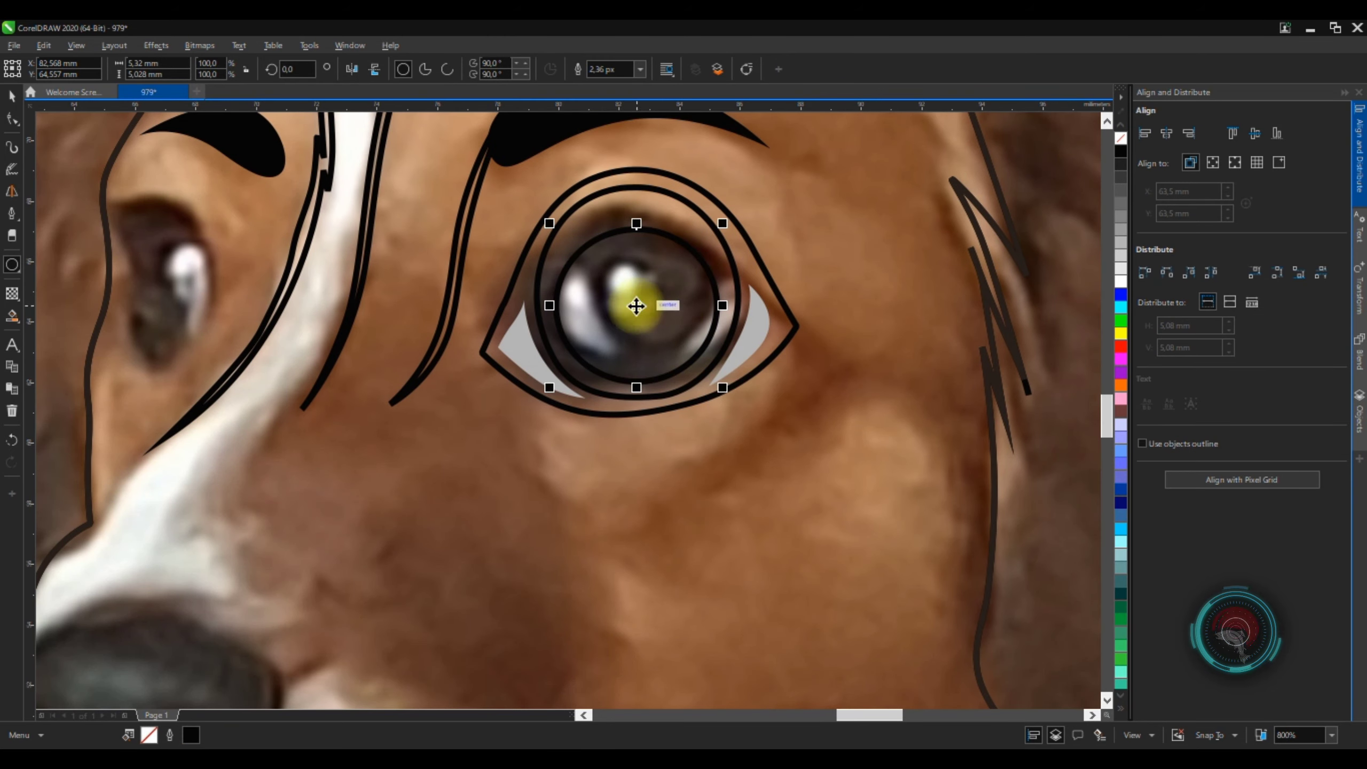
scroll(634, 305, "up", 1)
left_click_drag(718, 199, 716, 201)
left_click_drag(366, 201, 363, 198)
scroll(403, 262, "down", 1)
scroll(471, 230, "up", 1)
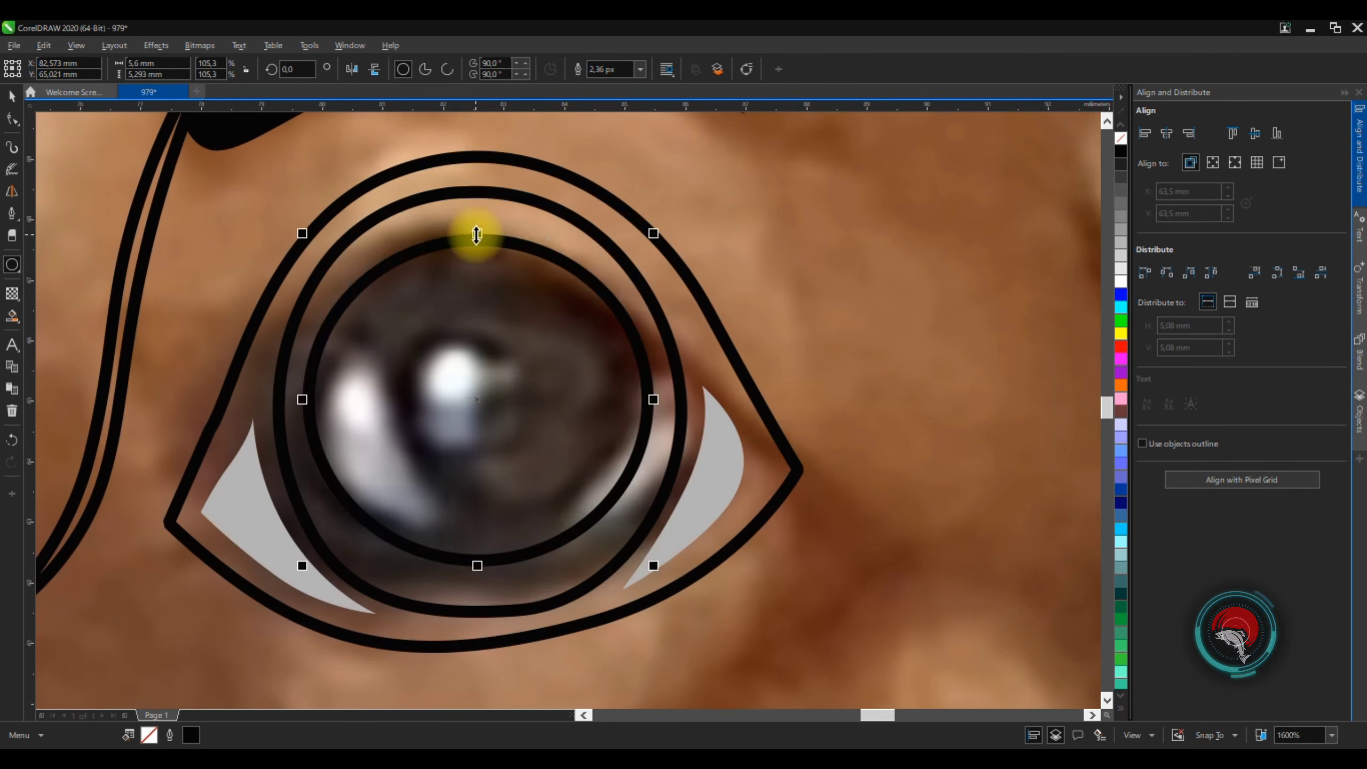
left_click_drag(476, 234, 476, 221)
Enlarge the inner iris ellipse to about 5.8 by 5.7 mm and nudge it into place
scroll(614, 231, "down", 2)
scroll(598, 234, "up", 1)
left_click_drag(560, 312, 551, 279)
key("ctrl+z")
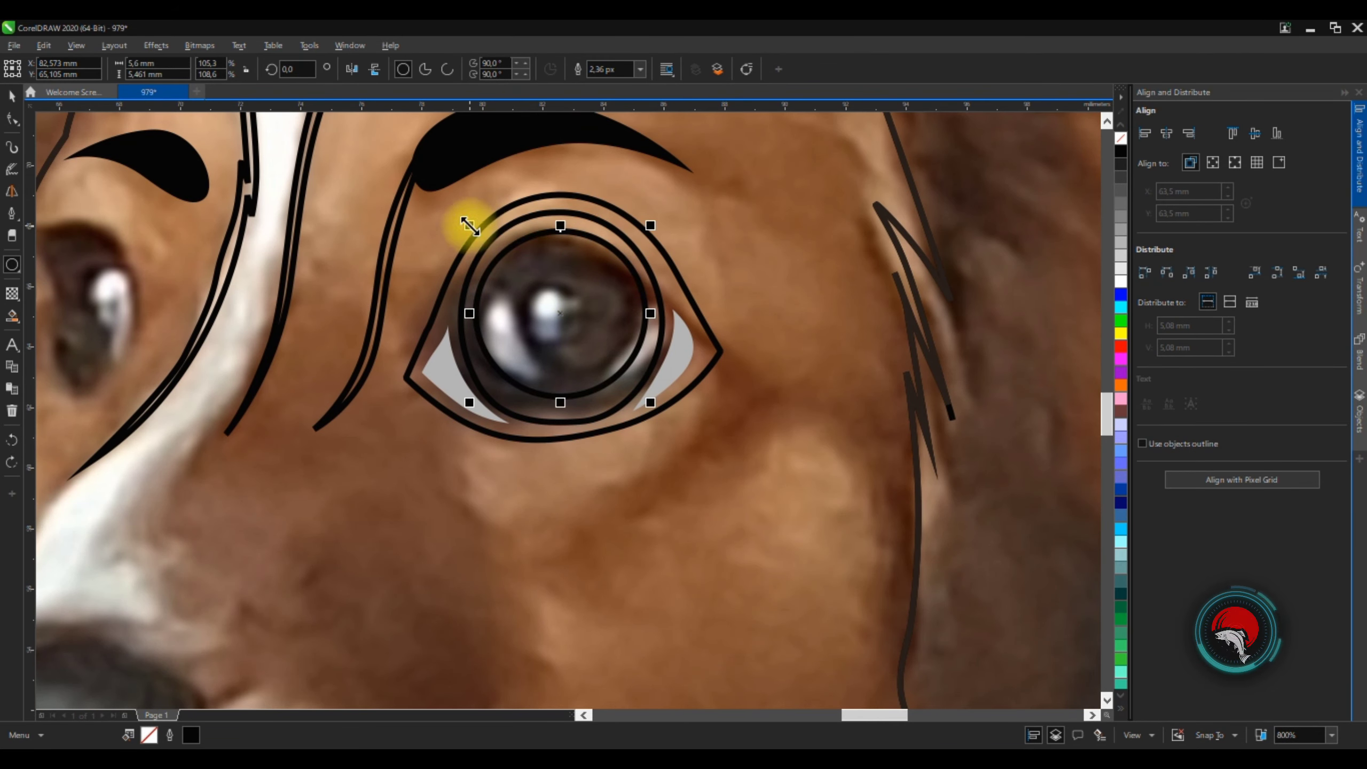
left_click_drag(470, 226, 468, 224)
scroll(565, 207, "up", 1)
left_click_drag(734, 247, 746, 236)
left_click_drag(559, 412, 552, 405)
Trace a closed crescent along the lower part of the iris, about 5.3 mm wide and 1.7 mm high
scroll(577, 360, "down", 1)
scroll(578, 404, "up", 1)
scroll(451, 534, "up", 1)
left_click(296, 389)
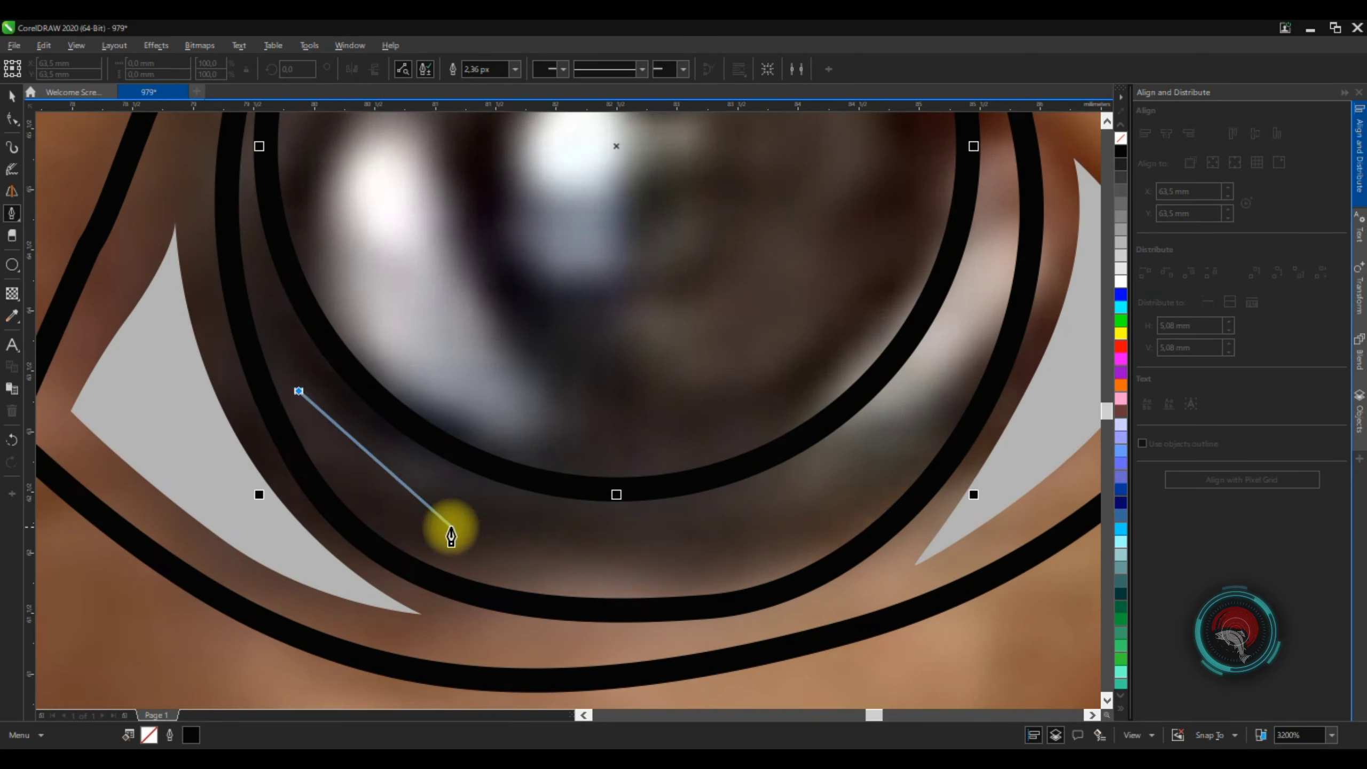
left_click_drag(512, 553, 584, 572)
left_click_drag(828, 521, 875, 482)
left_click(939, 374)
left_click_drag(298, 390, 665, 702)
Make a smaller copy of the inner ellipse, about 4.5 by 4.4 mm, and center it as the pupil
scroll(665, 646, "down", 1)
left_click(697, 342)
left_click_drag(709, 232, 629, 308)
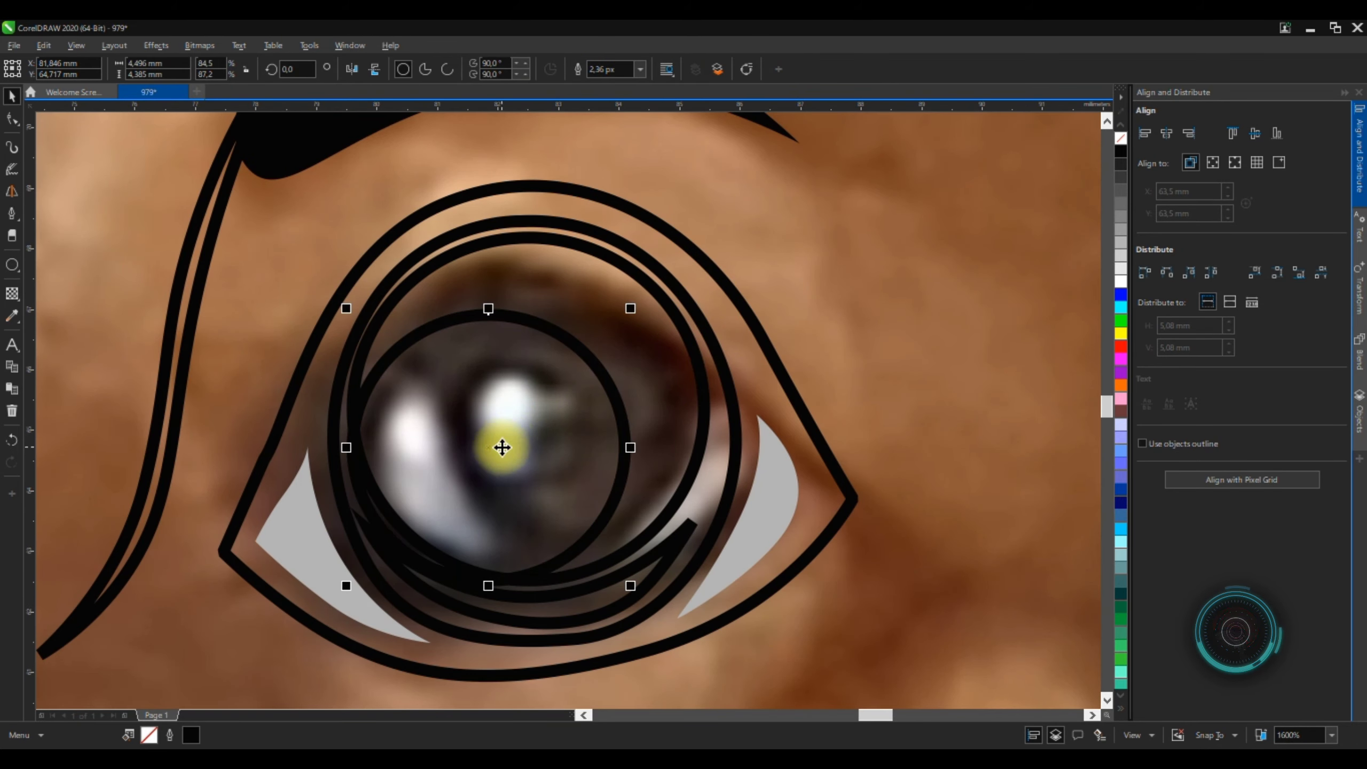
left_click_drag(503, 445, 543, 407)
scroll(640, 329, "down", 3)
scroll(643, 334, "up", 3)
Trace a closed, wavy-edged reflection shape across the upper part of the pupil and iris
key("space")
left_click(662, 344)
left_click_drag(520, 278, 398, 266)
double_click(363, 338)
key("ctrl+z")
scroll(374, 328, "up", 1)
left_click_drag(341, 381, 330, 419)
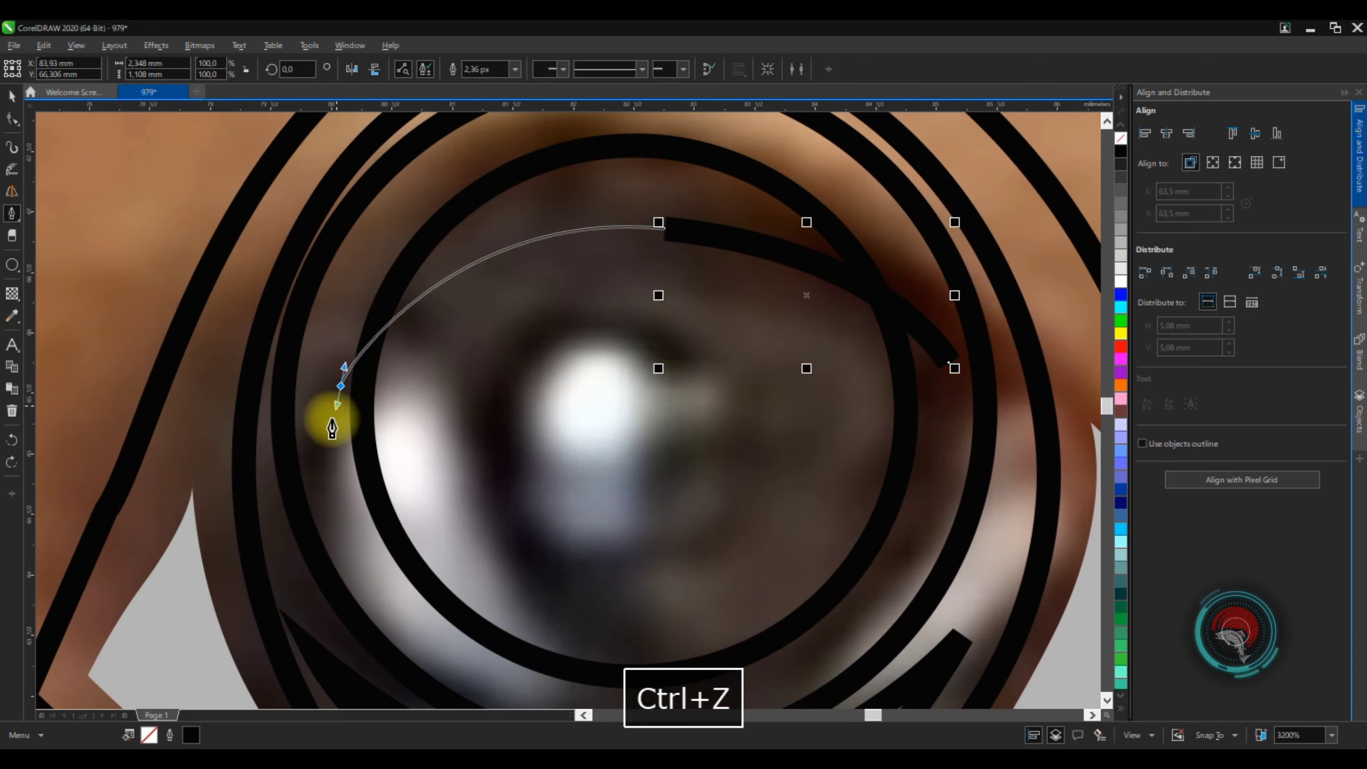
left_click_drag(515, 486, 602, 431)
scroll(757, 366, "down", 1)
left_click_drag(853, 364, 708, 345)
left_click_drag(701, 291, 701, 270)
Draw a small highlight circle at the pupil's left edge, fill it white and remove its outline
key("F7")
scroll(569, 385, "up", 1)
key("ctrl+z")
mouse_move(507, 331)
left_mouse_down()
mouse_move(628, 453)
mouse_move(595, 437)
left_mouse_up()
left_click(1120, 281)
right_click(1121, 138)
Apply uniform transparency of 90 to the reflection shape and fill the pupil black without an outline
scroll(601, 347, "down", 2)
left_click(12, 294)
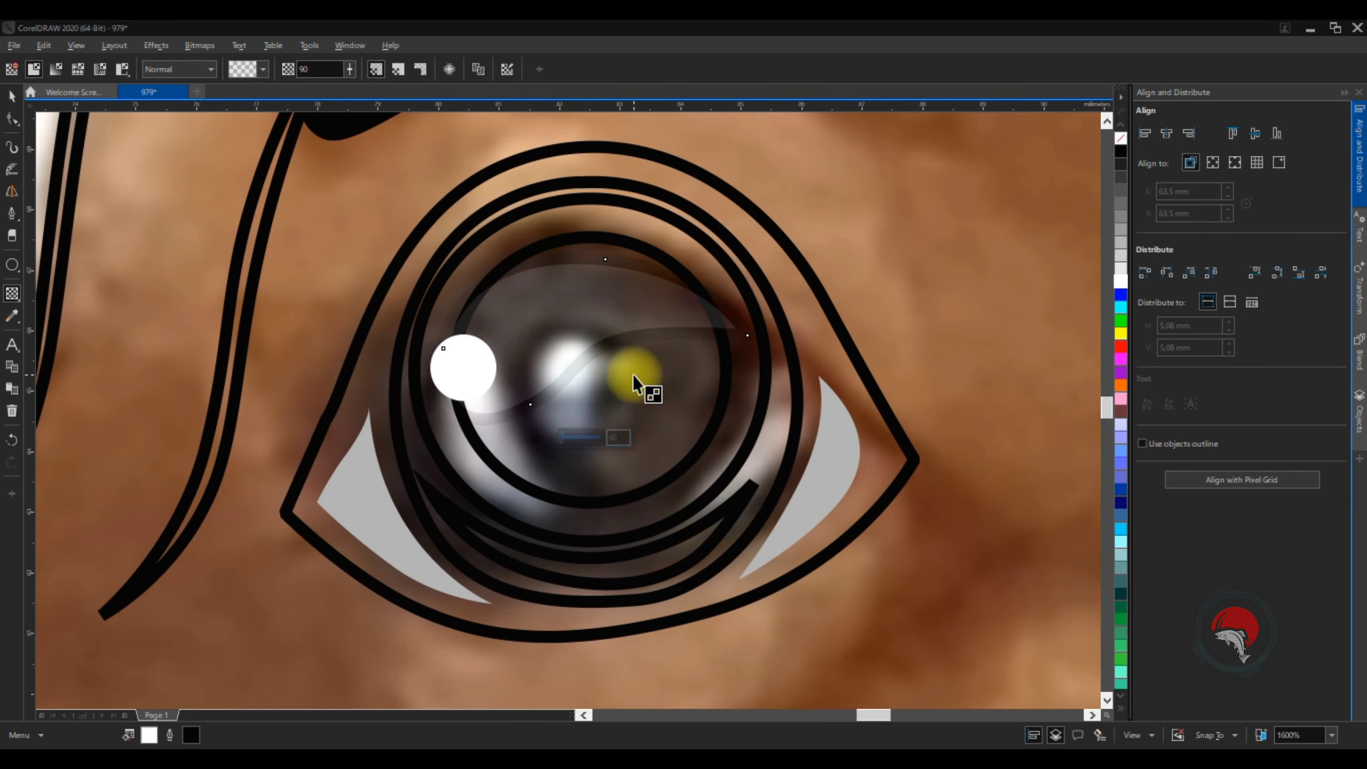
left_click(635, 377)
left_click(1120, 151)
right_click(1120, 138)
left_click(673, 307)
right_click(1120, 138)
Change the crescent's fill to an adjusted brown and remove its outline
scroll(632, 367, "down", 1)
scroll(652, 460, "up", 2)
key("shift+F11")
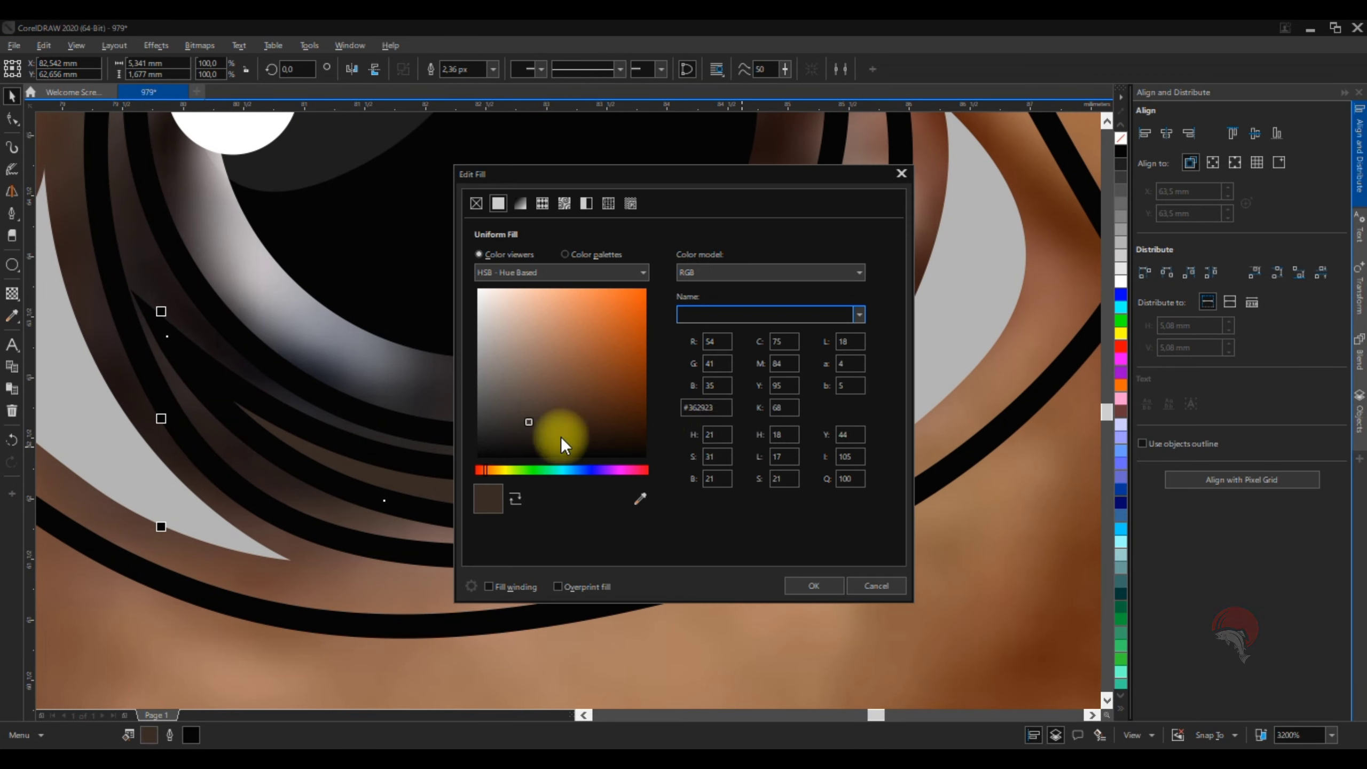
left_click_drag(667, 174, 1008, 136)
left_click(891, 367)
left_click(906, 368)
left_click(1150, 550)
right_click(1120, 137)
Copy the brown onto the iris shapes, darken the outer iris shape's fill and remove its outline
key("i")
left_click(724, 426)
left_click(856, 358)
key("shift+F11")
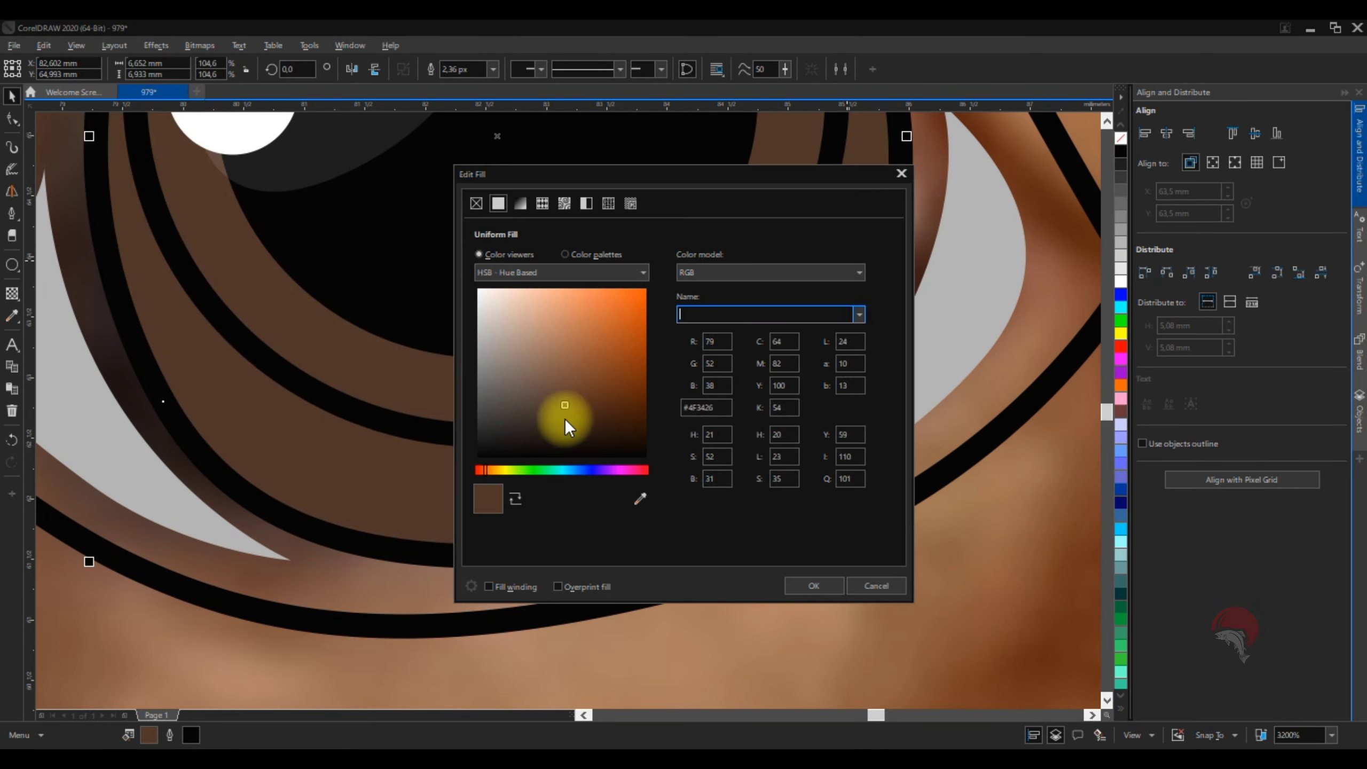
left_click(564, 424)
left_click(812, 586)
right_click(1120, 138)
Fill the inner iris ellipse with a very dark brown and remove its outline
scroll(740, 256, "down", 1)
scroll(735, 437, "up", 1)
left_click(734, 436)
key("shift+F11")
left_click(564, 439)
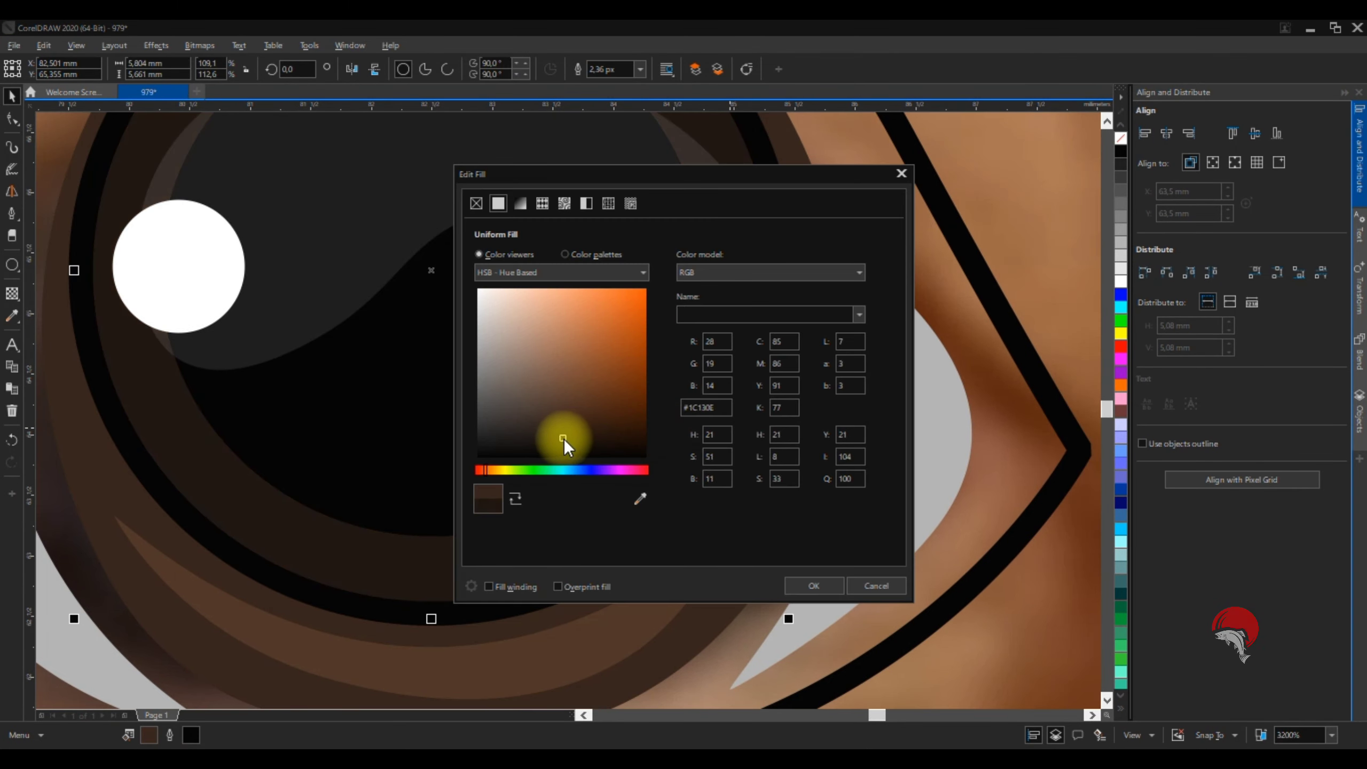
left_click(812, 586)
right_click(1120, 138)
Fill the outer eye shape with black
scroll(749, 290, "down", 1)
left_click(1120, 151)
scroll(522, 297, "down", 3)
scroll(782, 250, "up", 1)
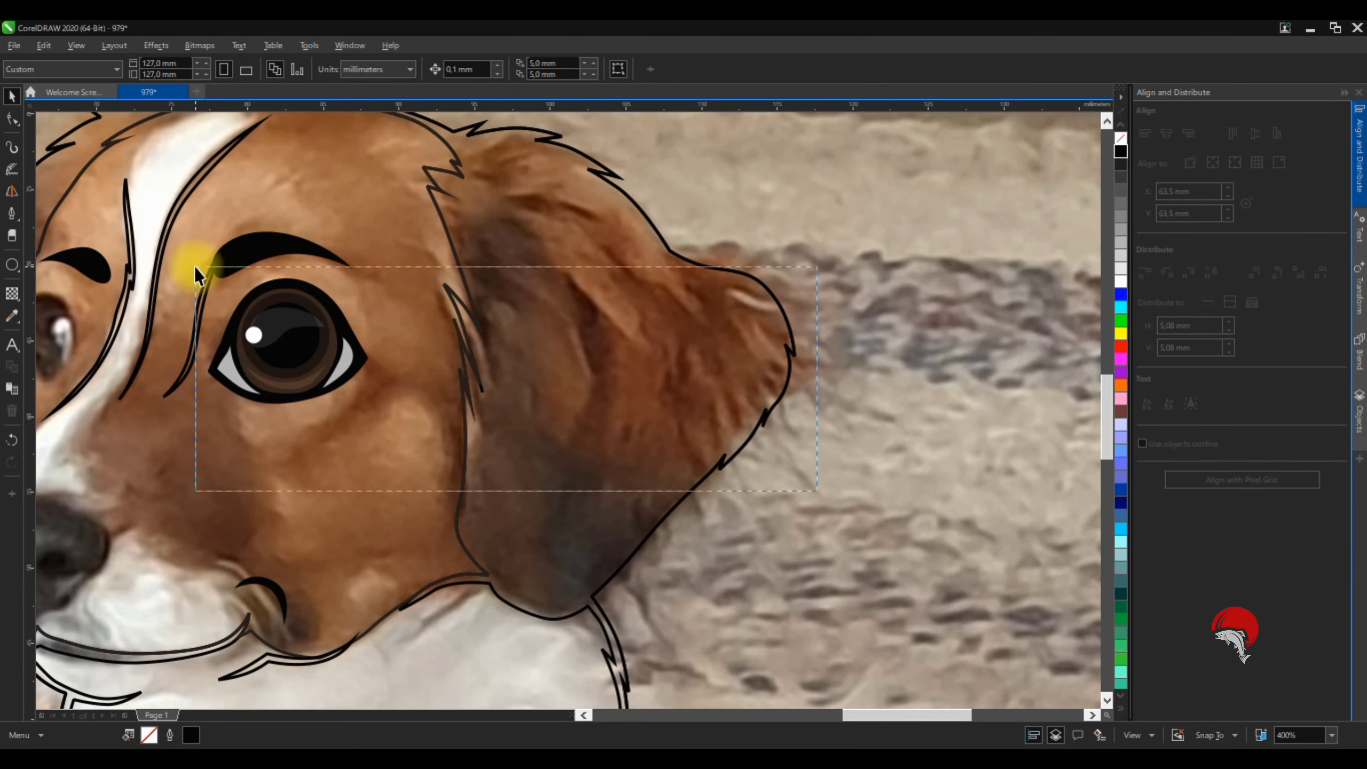
Lighten the crescent's uniform fill to a warmer mid-brown
left_click(282, 323)
scroll(538, 366, "up", 2)
key("shift+F11")
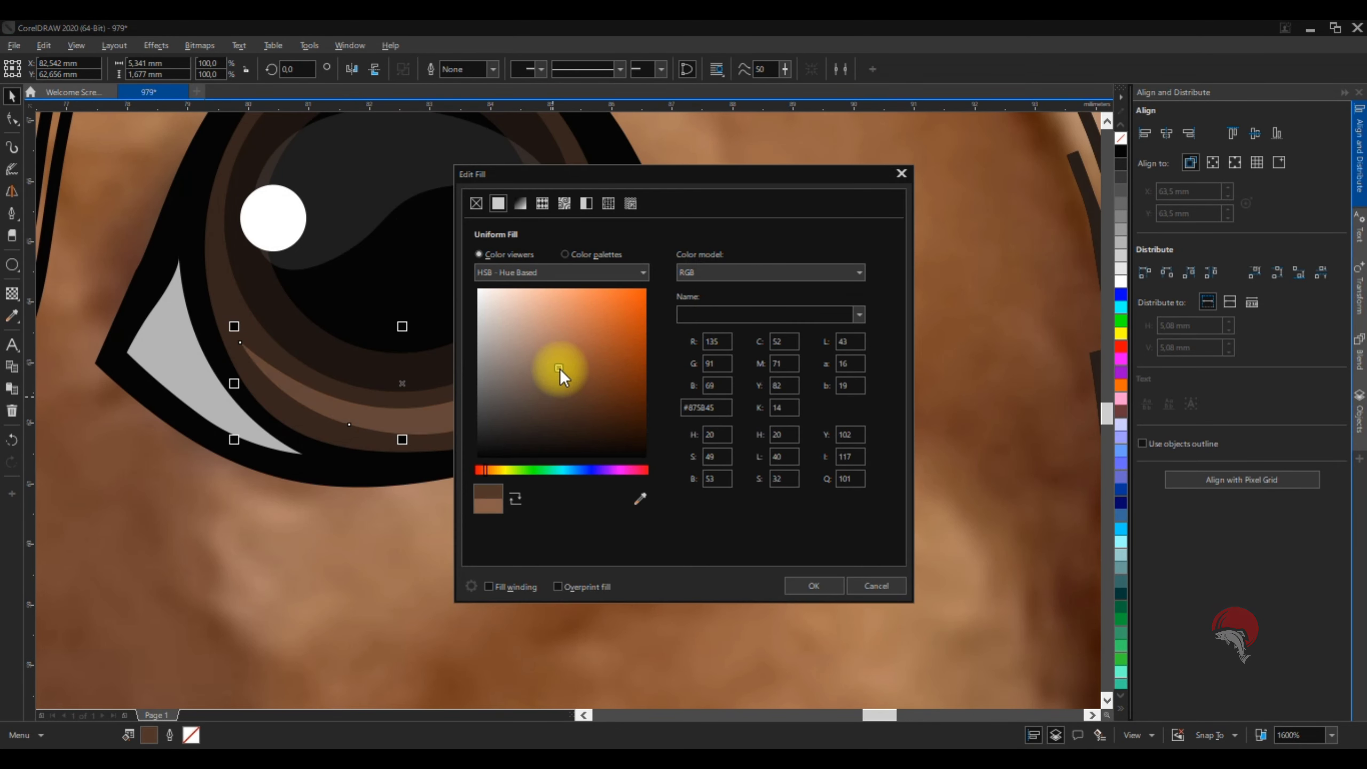
left_click(813, 585)
Lighten the outer iris shape's uniform fill to a warmer dark brown
left_click(575, 307)
key("shift+F11")
left_click(568, 406)
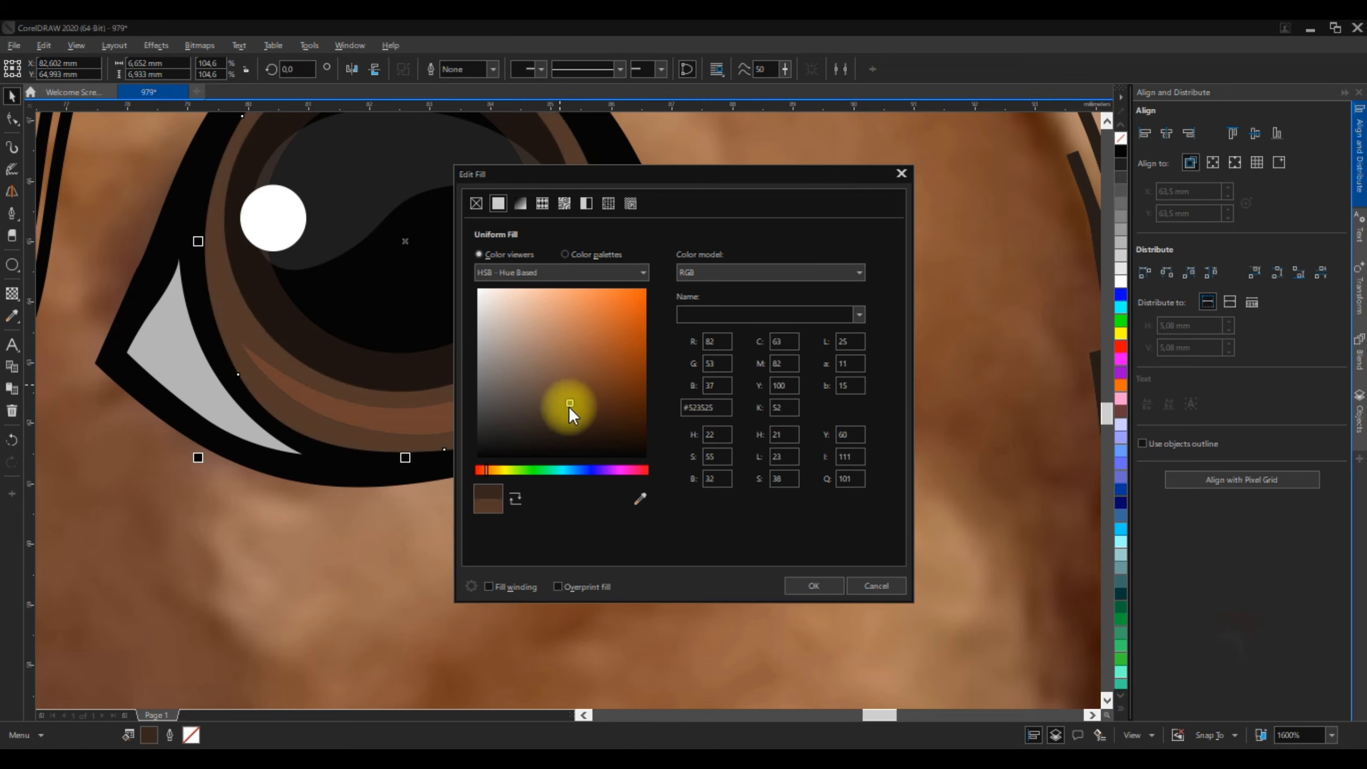
left_click(567, 411)
left_click(813, 585)
Adjust the inner iris ellipse's very dark brown fill and clear the selection
scroll(619, 339, "down", 3)
scroll(657, 329, "up", 2)
scroll(468, 353, "up", 1)
left_click(503, 336)
key("shift+F11")
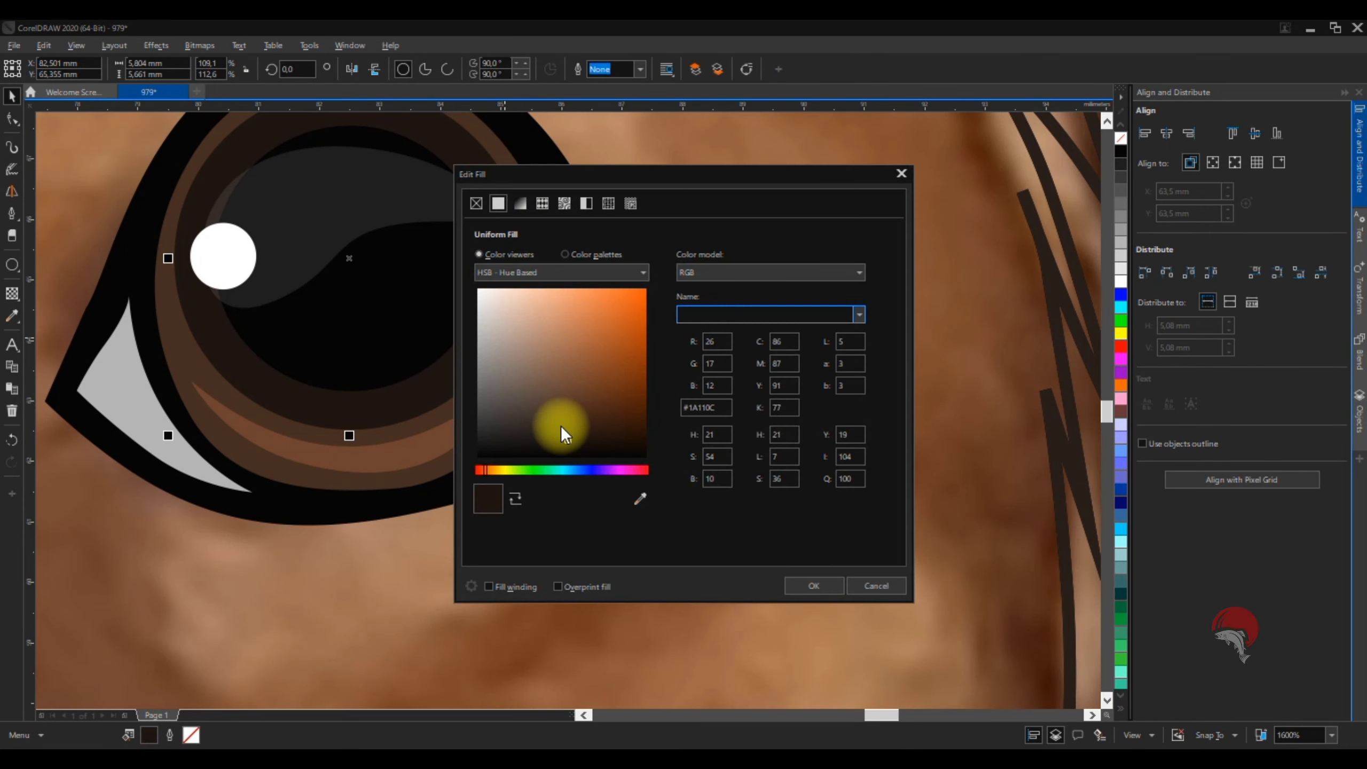
left_click(562, 427)
left_click(567, 430)
left_click(813, 586)
scroll(707, 411, "down", 4)
left_click(771, 404)
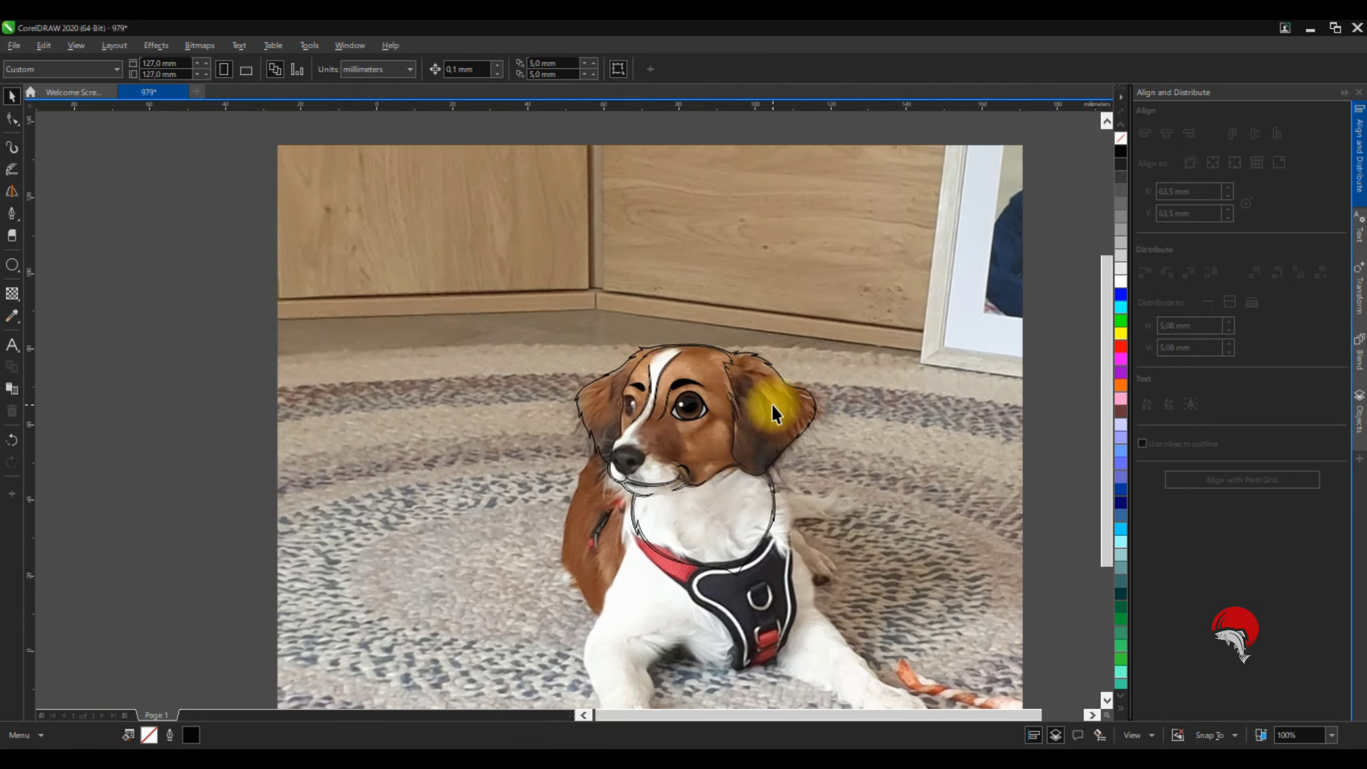
Start a new Pen curve at the nose and trace it along the top and right side
scroll(670, 391, "down", 1)
scroll(729, 394, "up", 2)
scroll(566, 383, "up", 2)
scroll(662, 350, "down", 2)
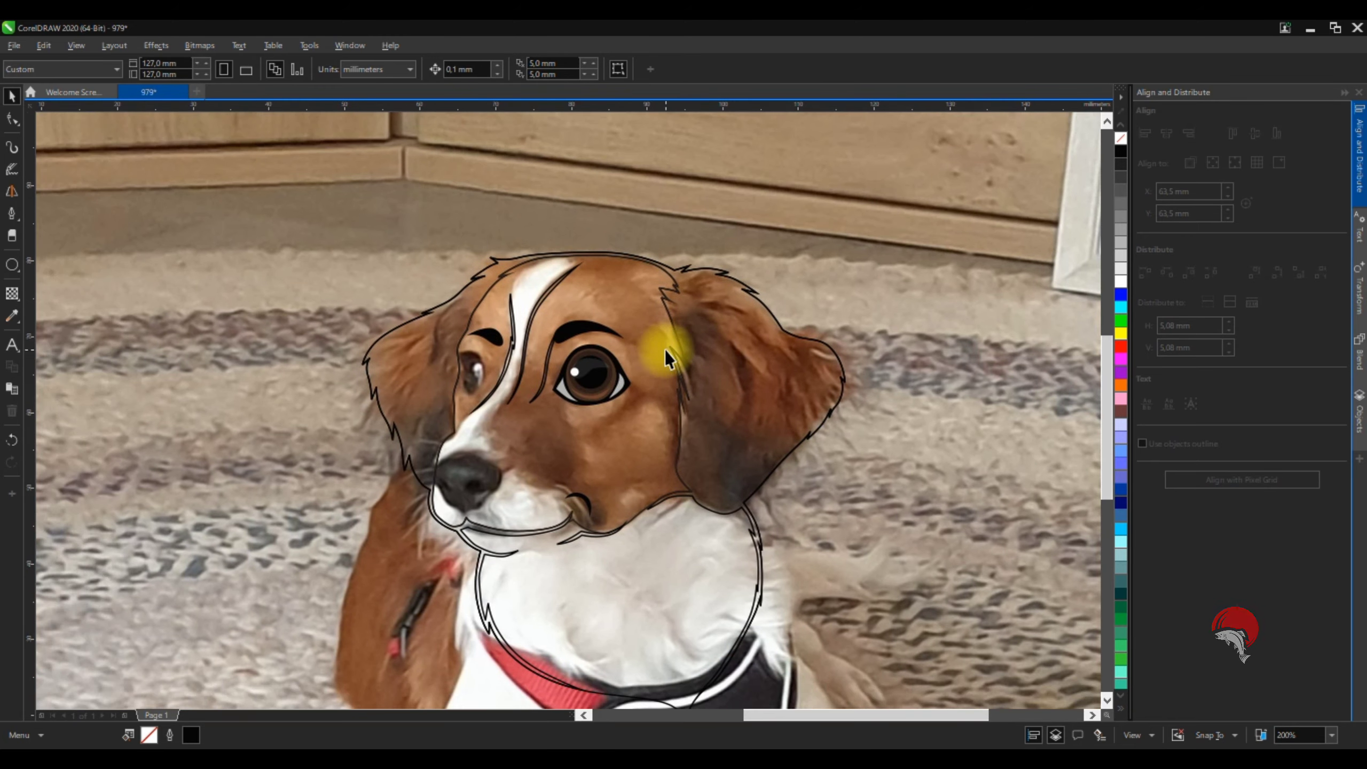
key("p")
left_click(387, 450)
left_click_drag(580, 370, 679, 368)
scroll(679, 368, "down", 1)
scroll(777, 485, "up", 1)
scroll(753, 529, "down", 1)
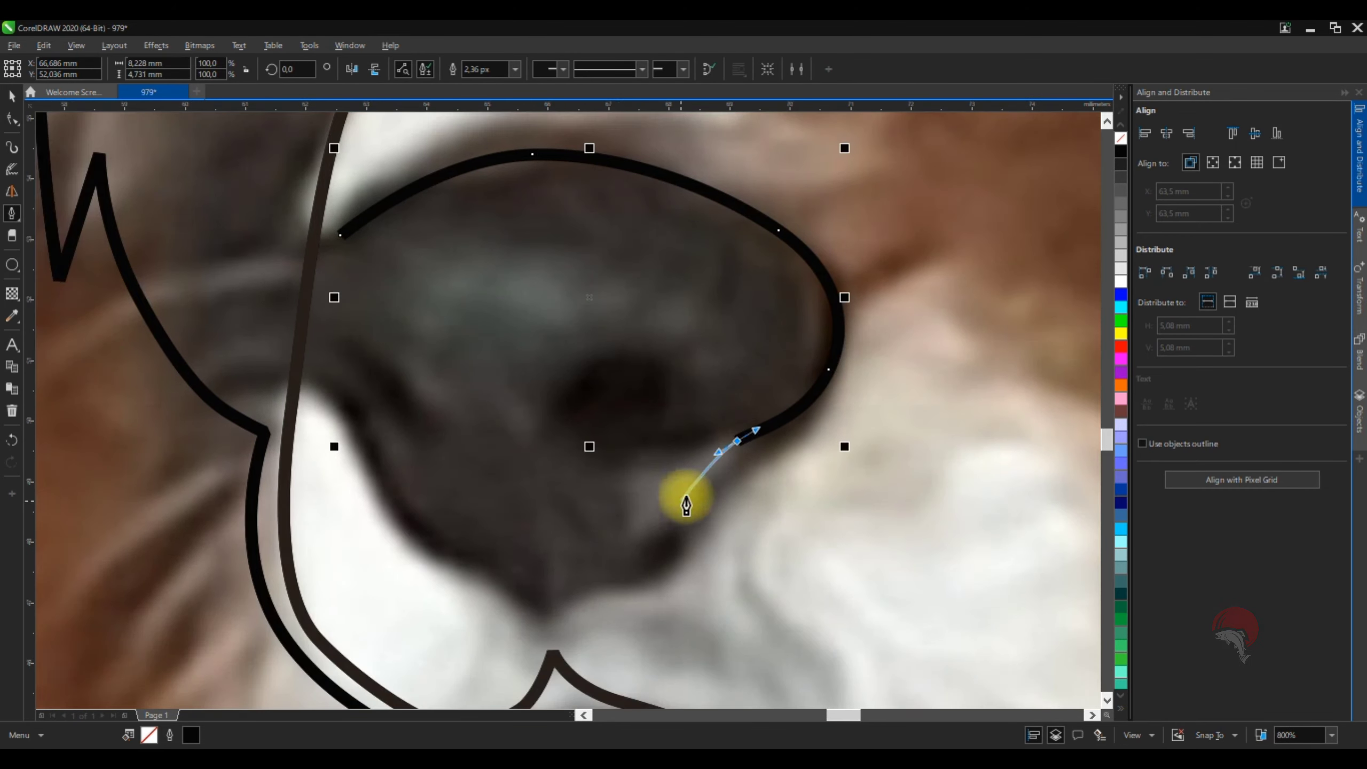
Continue the nose outline around the lower tip and up the left side, closing it at about 8.9 by 7.5 mm
scroll(558, 244, "down", 2)
scroll(431, 457, "up", 2)
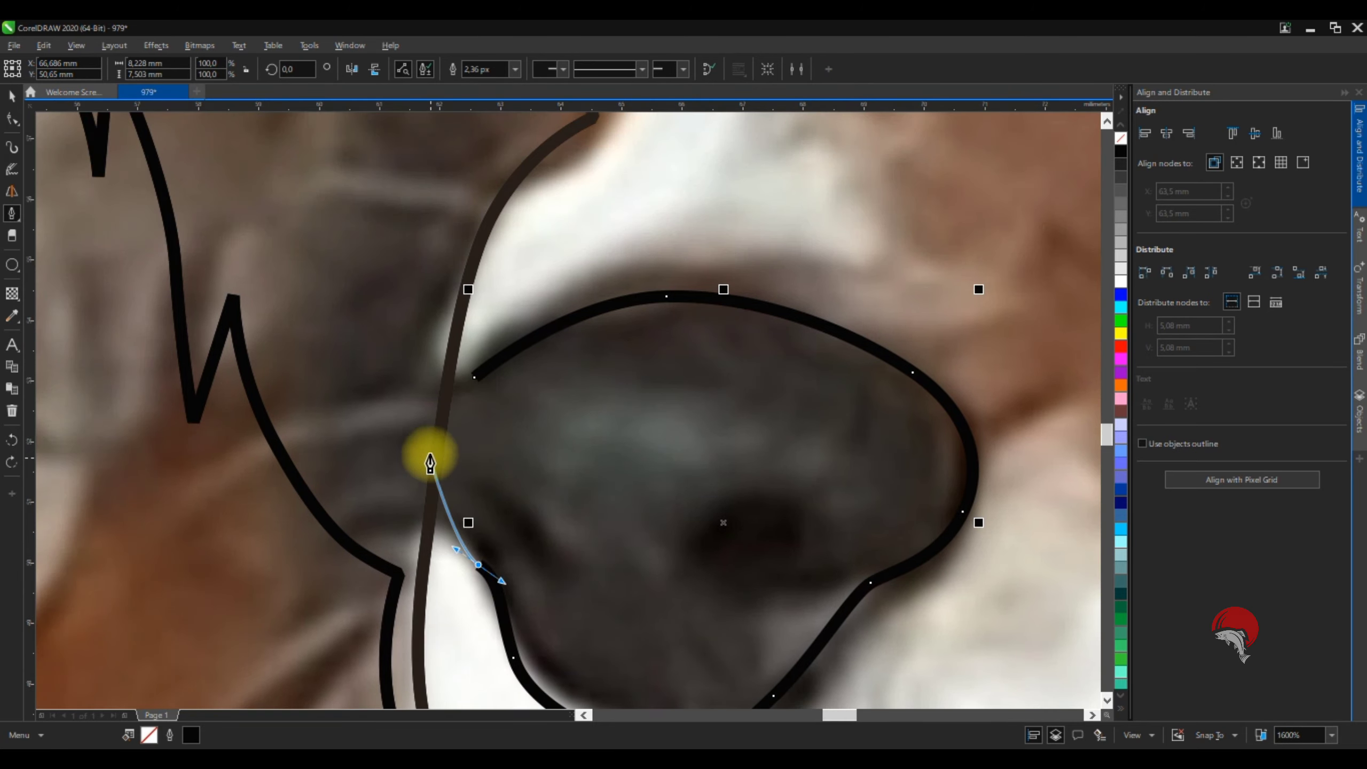
scroll(534, 238, "down", 2)
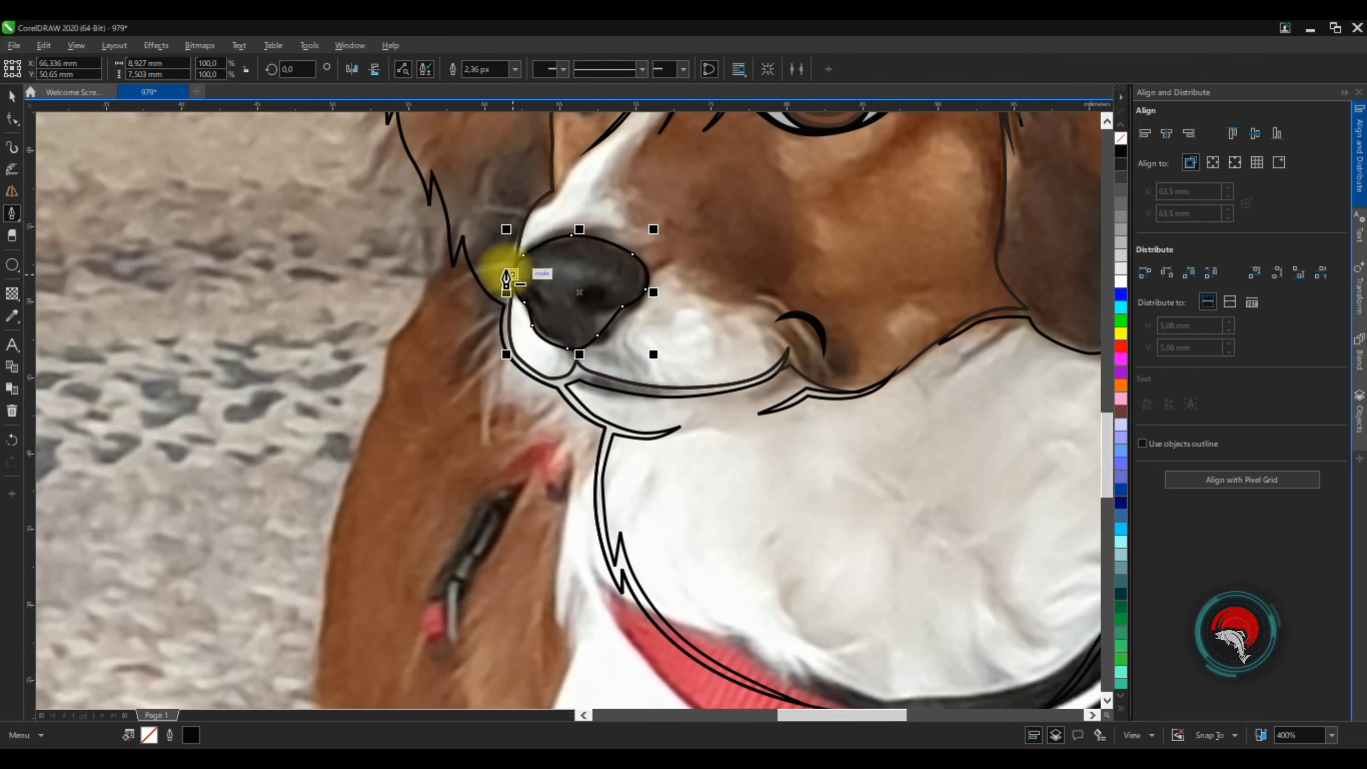
Start a curve across the lower nose, tracing the left nostril, the pointed center notch and the right nostril's edge
scroll(525, 274, "up", 3)
left_click_drag(365, 182, 409, 202)
left_click_drag(531, 385, 547, 438)
left_click(625, 547)
left_click(617, 198)
key("ctrl+z")
left_click(731, 584)
left_click_drag(718, 305, 751, 229)
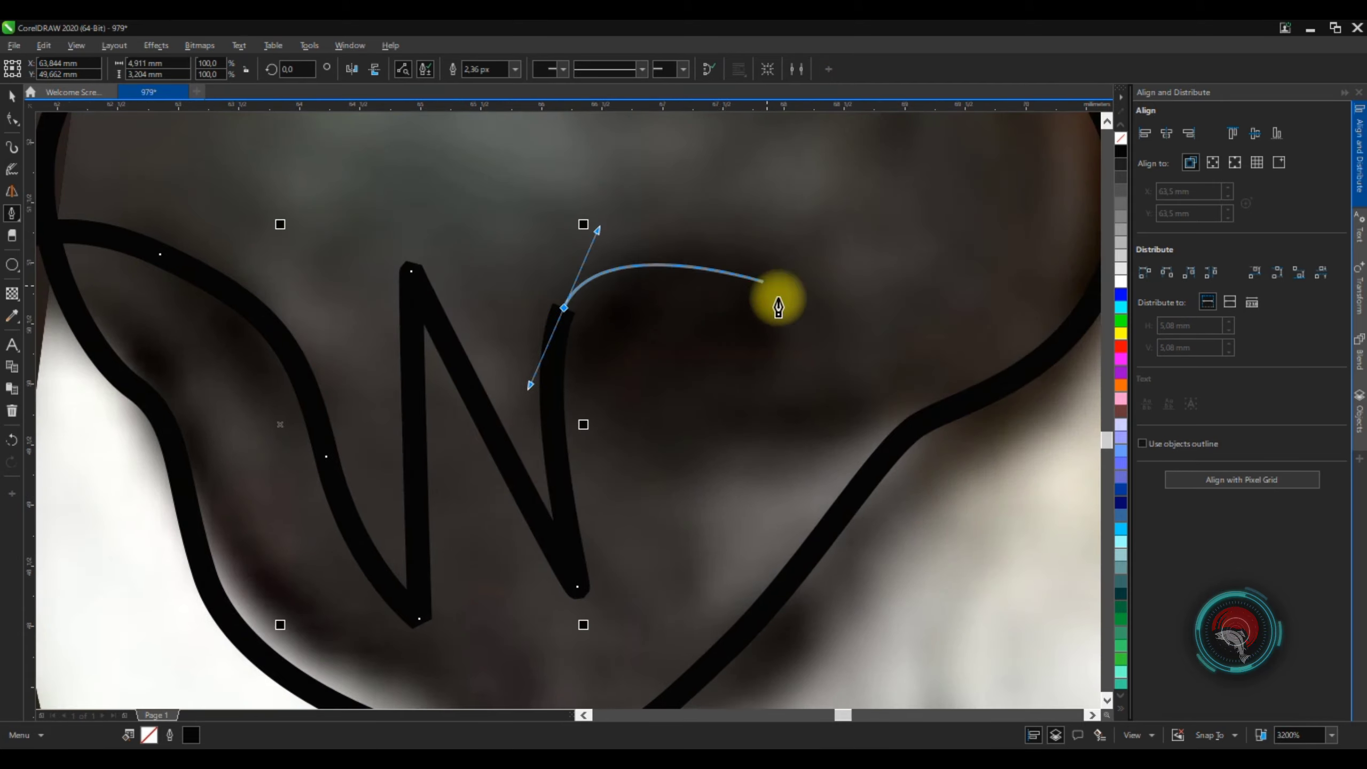
Continue the curve over the right nostril and loosely beneath the nose, closing it at about 10.8 by 7.5 mm
scroll(778, 307, "down", 2)
scroll(894, 464, "up", 1)
scroll(818, 326, "down", 1)
scroll(879, 303, "up", 2)
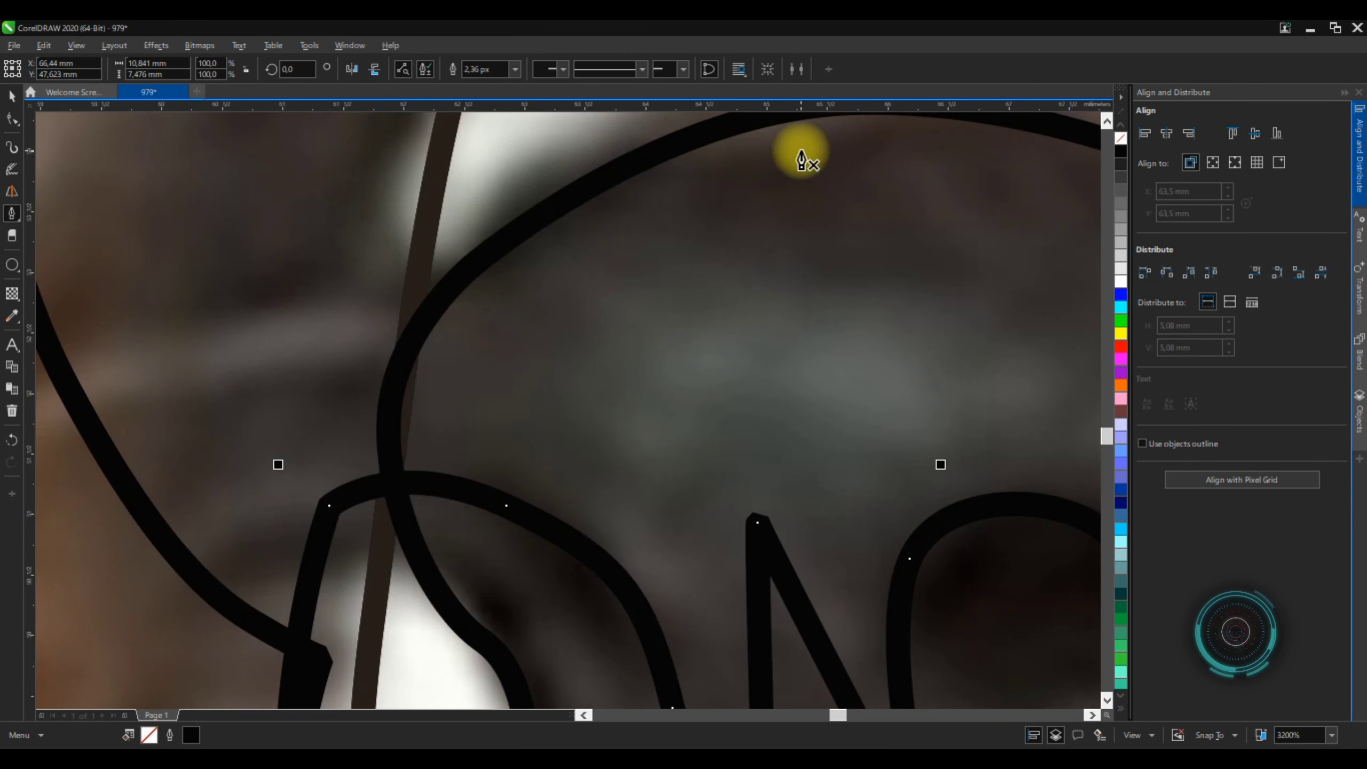
Start a Pen curve inside the nose's upper-left edge, trace down its left side and loop back around the outside
scroll(689, 217, "down", 1)
scroll(523, 194, "up", 1)
left_click(531, 146)
left_click_drag(379, 276, 350, 322)
left_click_drag(341, 502, 363, 543)
left_click(387, 655)
scroll(228, 480, "down", 2)
left_click_drag(222, 351, 325, 327)
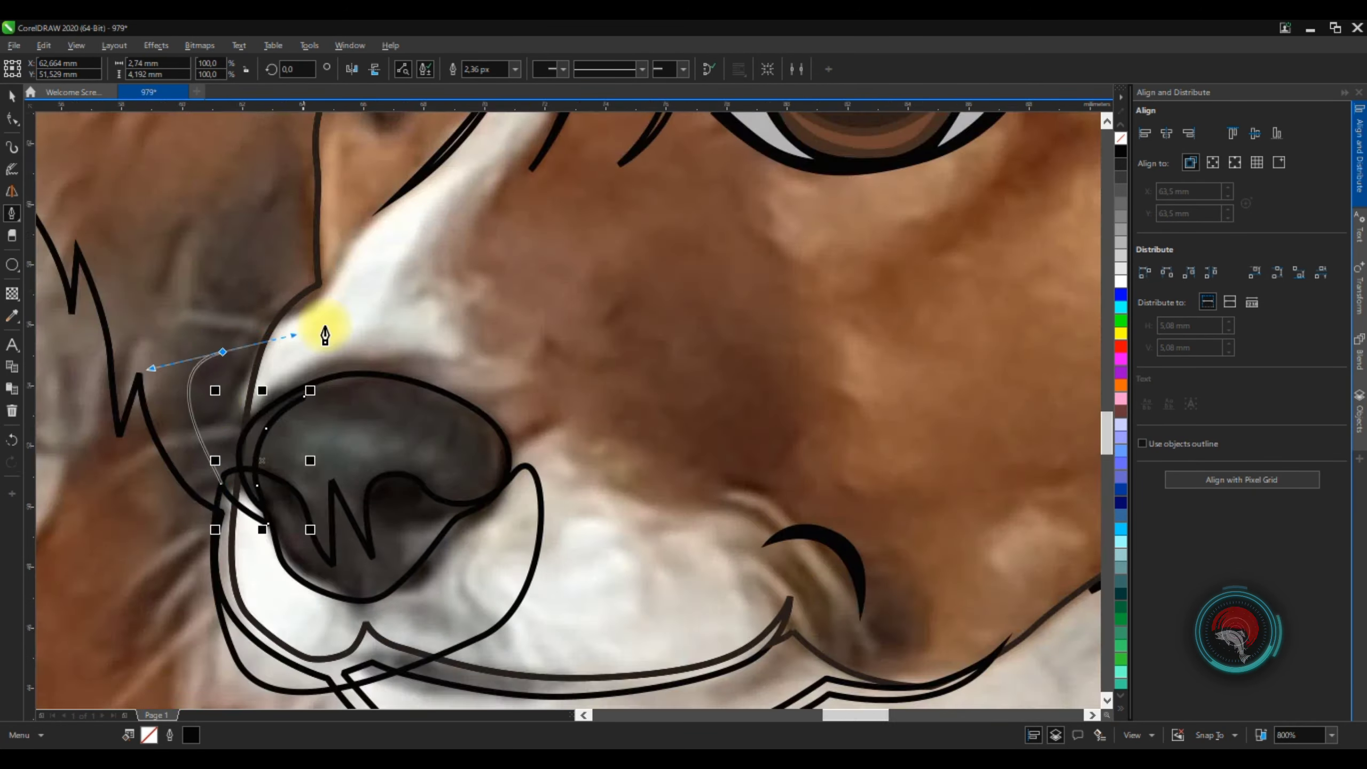
Continue the curve around the top and right of the nose, then back along its inner right edge, closing it at about 12.9 by 10.7 mm
scroll(469, 591, "up", 1)
left_click_drag(555, 416, 479, 457)
left_click_drag(402, 565, 367, 611)
left_click(316, 626)
left_click_drag(430, 409, 460, 364)
left_click(493, 317)
scroll(636, 201, "up", 1)
left_click_drag(619, 393, 645, 340)
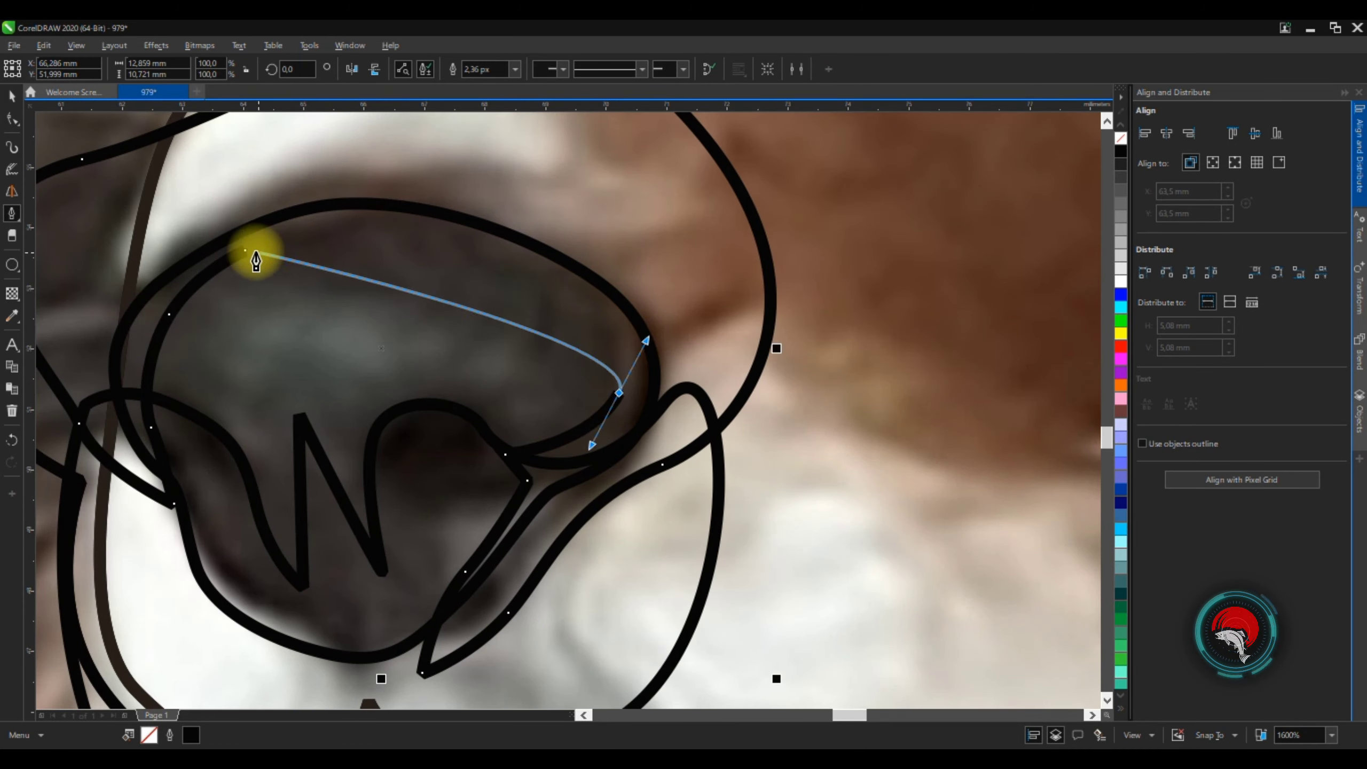
left_click(253, 253)
Make a thick black rim from the overlap of the looping curve and the nose outline, then delete the construction curve
key("space")
scroll(548, 317, "down", 1)
scroll(396, 239, "down", 1)
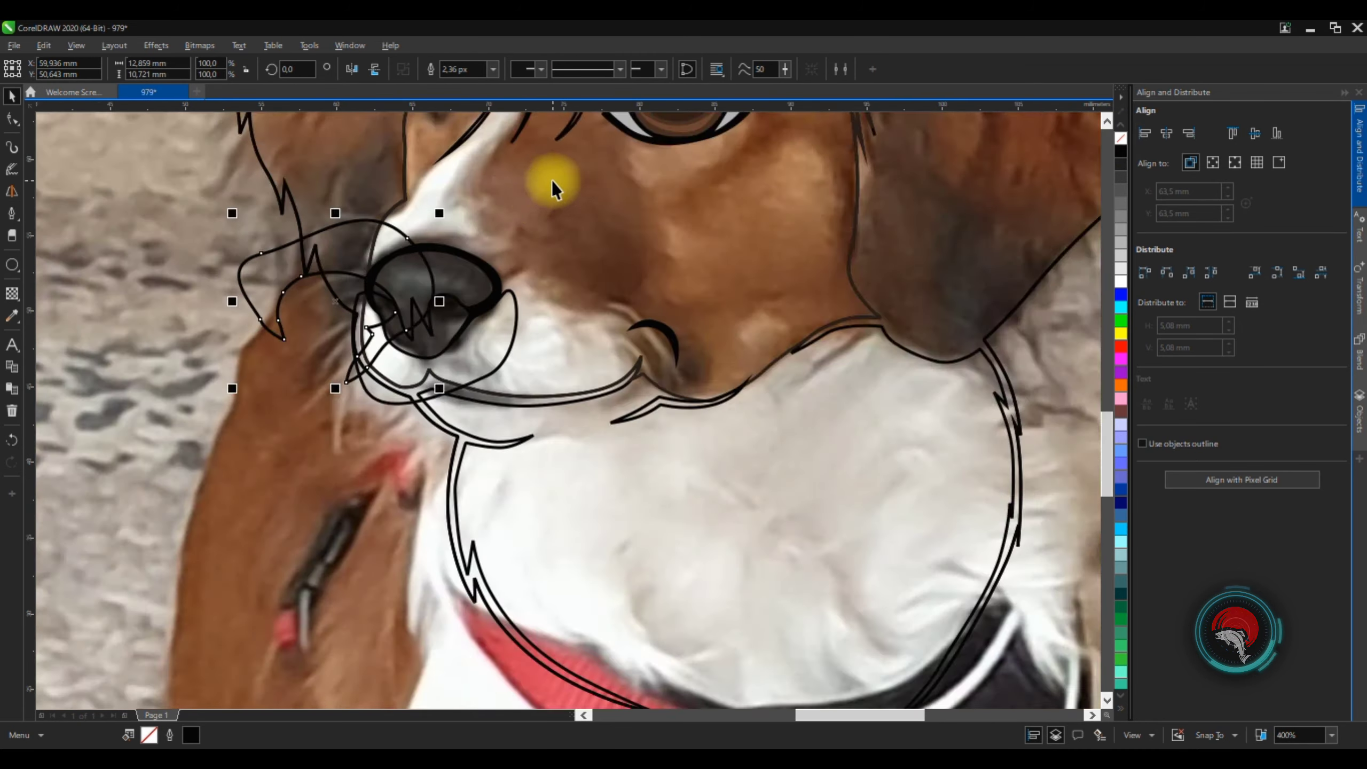
key("Delete")
Draw the left nostril as a closed, pointed leaf-shaped curve against the lower-nose line
scroll(405, 313, "up", 3)
left_click(205, 177)
left_click_drag(276, 346, 321, 401)
left_click(429, 446)
left_click_drag(381, 239, 328, 193)
left_click(205, 177)
Draw the right nostril's lower edge as a closed curve reaching toward the rim, and combine the two nostril shapes
left_click(593, 181)
left_click(593, 347)
left_click(778, 396)
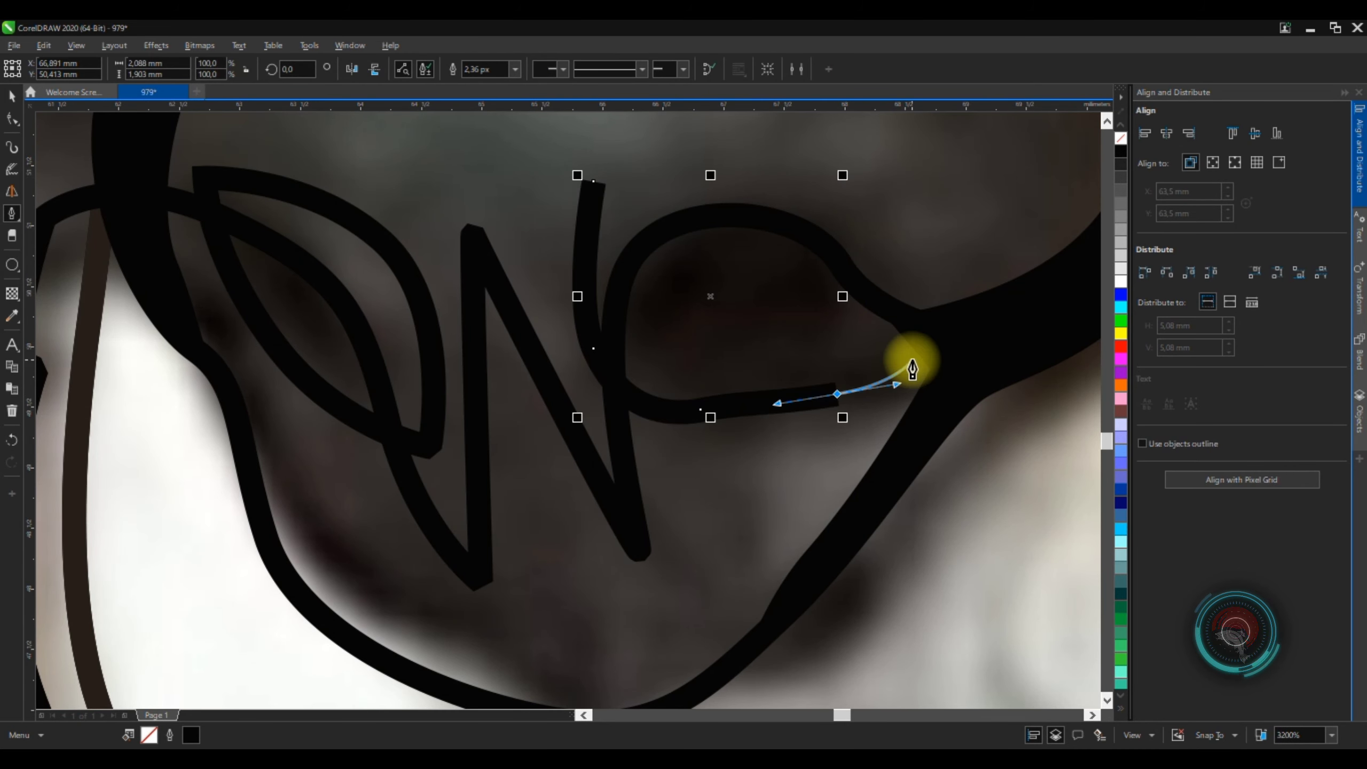
key("ctrl+z")
left_click(722, 433)
left_click(804, 363)
left_click(875, 355)
key("ctrl+l")
Crop the lower-nose shape to the nose outline and delete the excess curve pieces around it
scroll(498, 468, "down", 2)
key("ctrl+z")
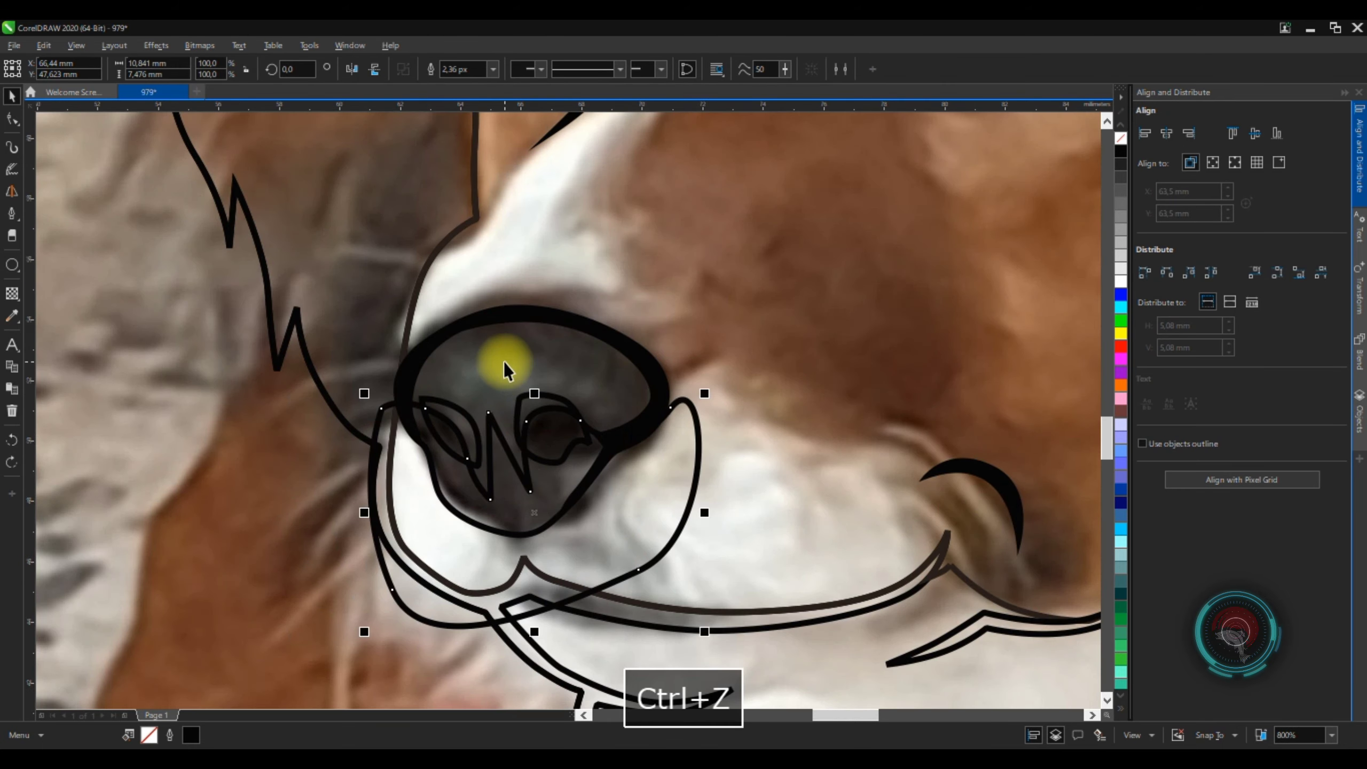
left_click_drag(602, 533, 543, 519)
key("Delete")
scroll(559, 438, "up", 1)
left_click(549, 486)
left_click_drag(507, 365, 459, 342)
key("Delete")
scroll(480, 606, "up", 1)
Draw a pointed center cleft with tapering shadow along the nose's lower edge and combine it with the black rim
key("space")
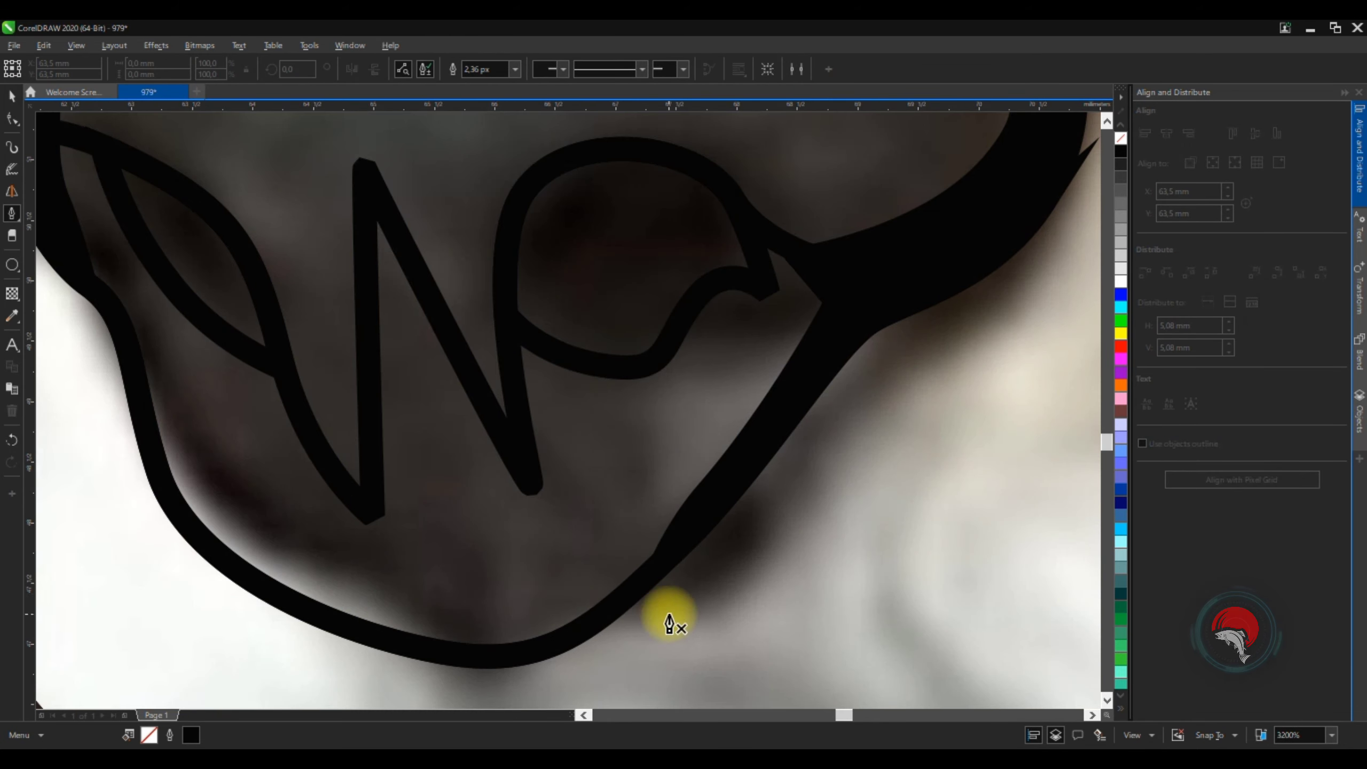
left_click(668, 613)
left_click_drag(522, 587, 466, 507)
left_click(411, 336)
scroll(318, 657, "down", 2)
key("Delete")
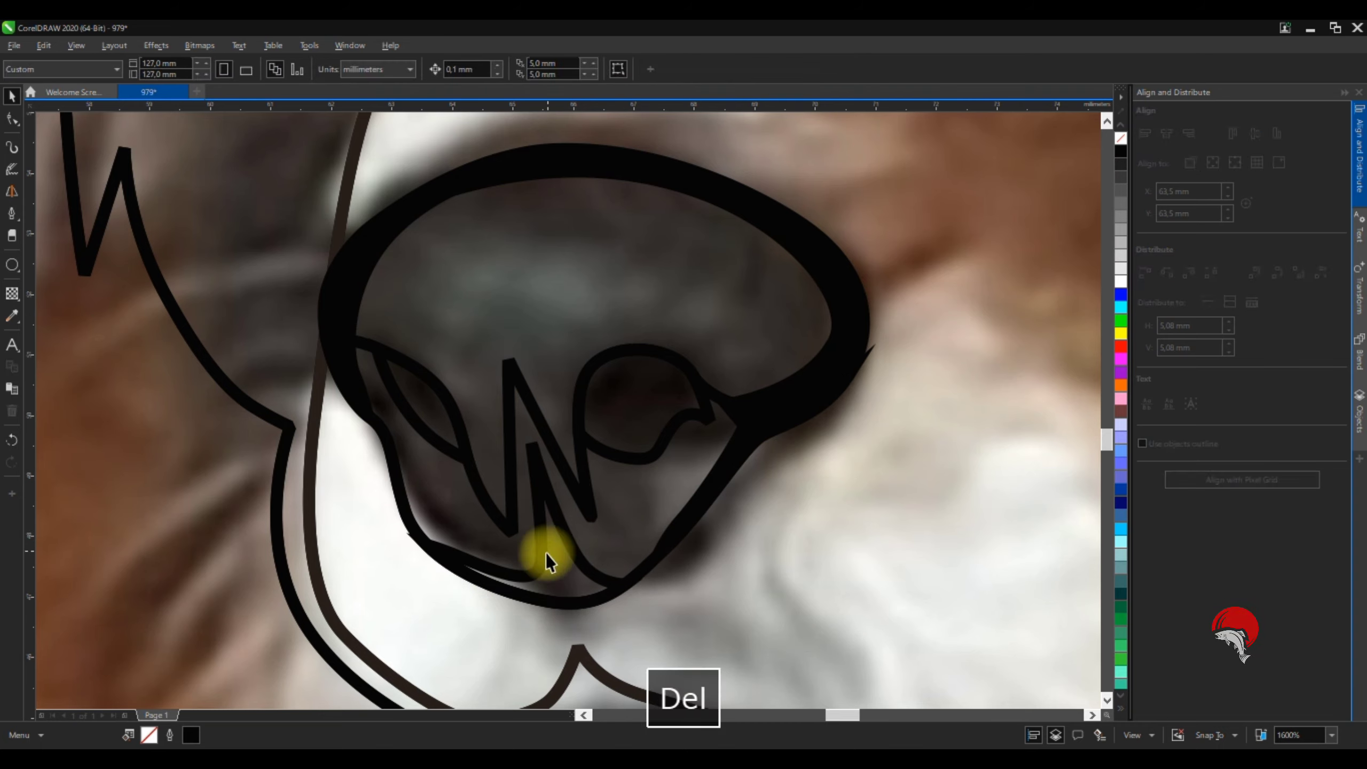
key("ctrl+l")
Draw a closed, tapering highlight curve about 5.9 by 1.6 mm across the upper part of the nose
scroll(550, 297, "up", 1)
left_click(804, 353)
left_click_drag(583, 283, 497, 285)
mouse_move(433, 342)
left_mouse_down()
mouse_move(427, 358)
mouse_move(455, 381)
left_mouse_up()
key("ctrl+z")
left_click_drag(740, 340, 596, 290)
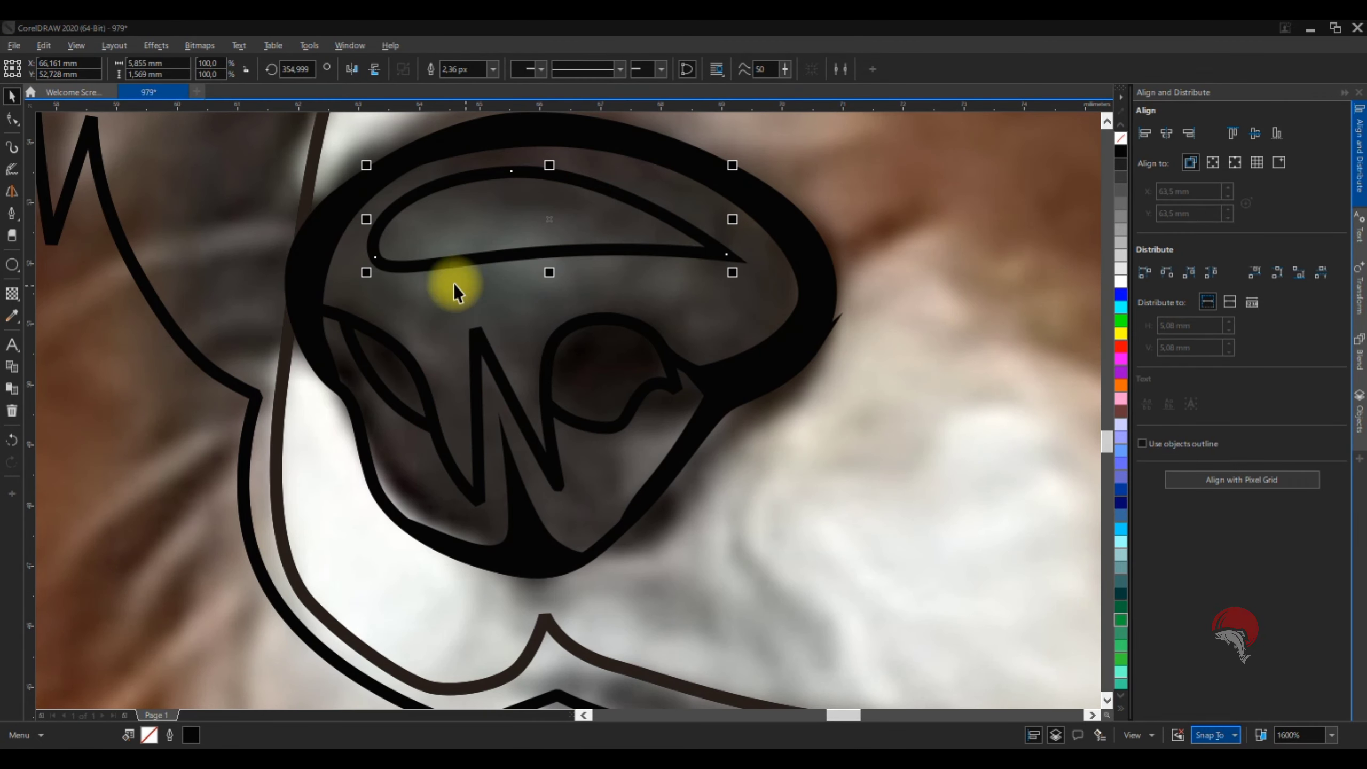
Arch the nose highlight's lower edge upward and tilt the shape to about 349 degrees
left_click(19, 119)
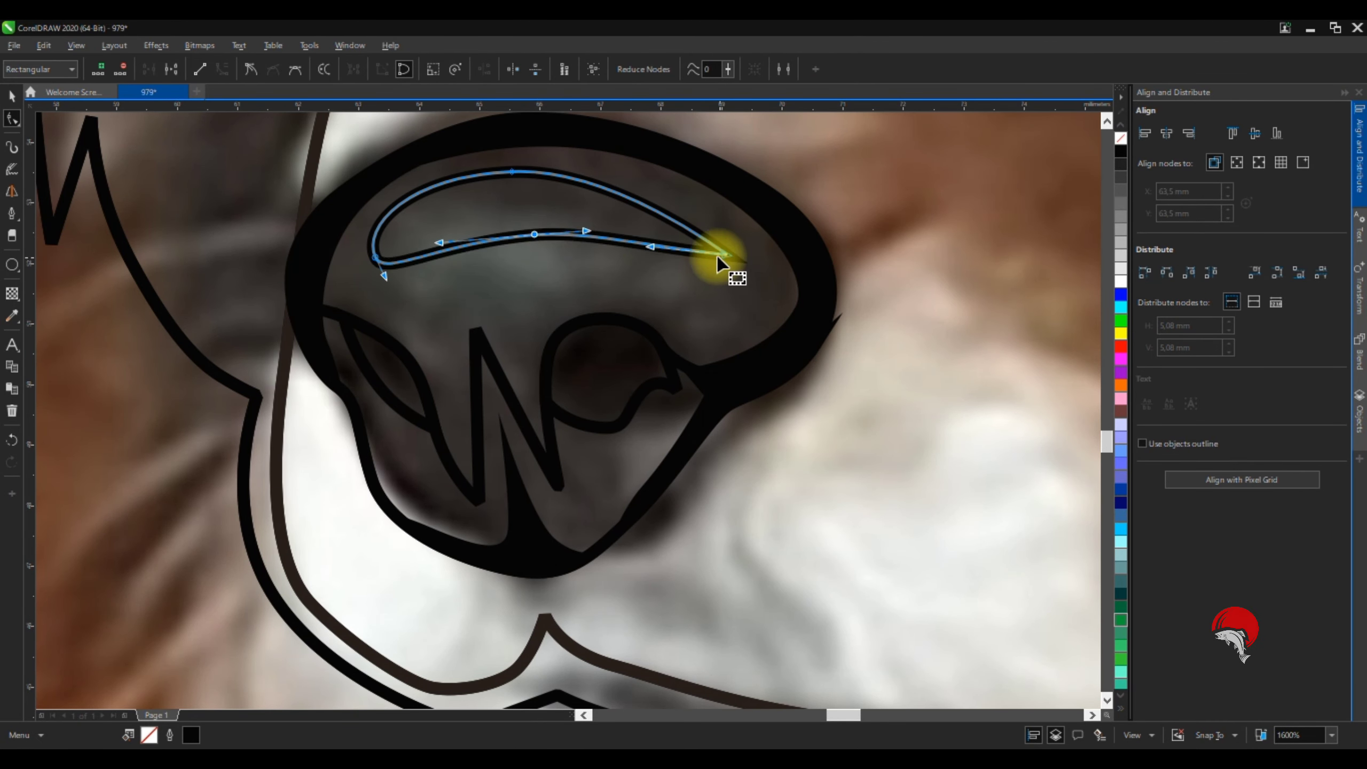
scroll(762, 269, "down", 5)
scroll(788, 274, "up", 5)
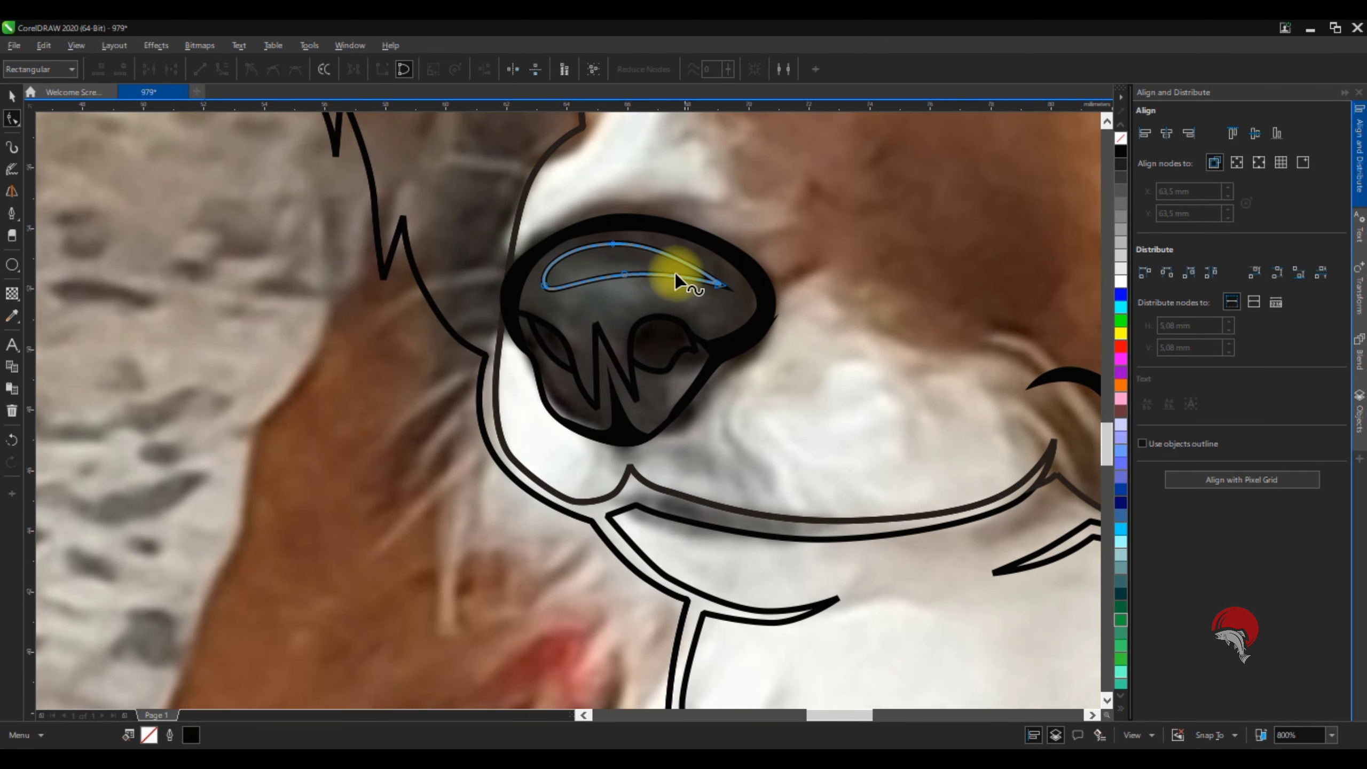
key("space")
left_click_drag(801, 232, 818, 241)
left_click_drag(656, 265, 665, 275)
scroll(665, 273, "down", 3)
key("Escape")
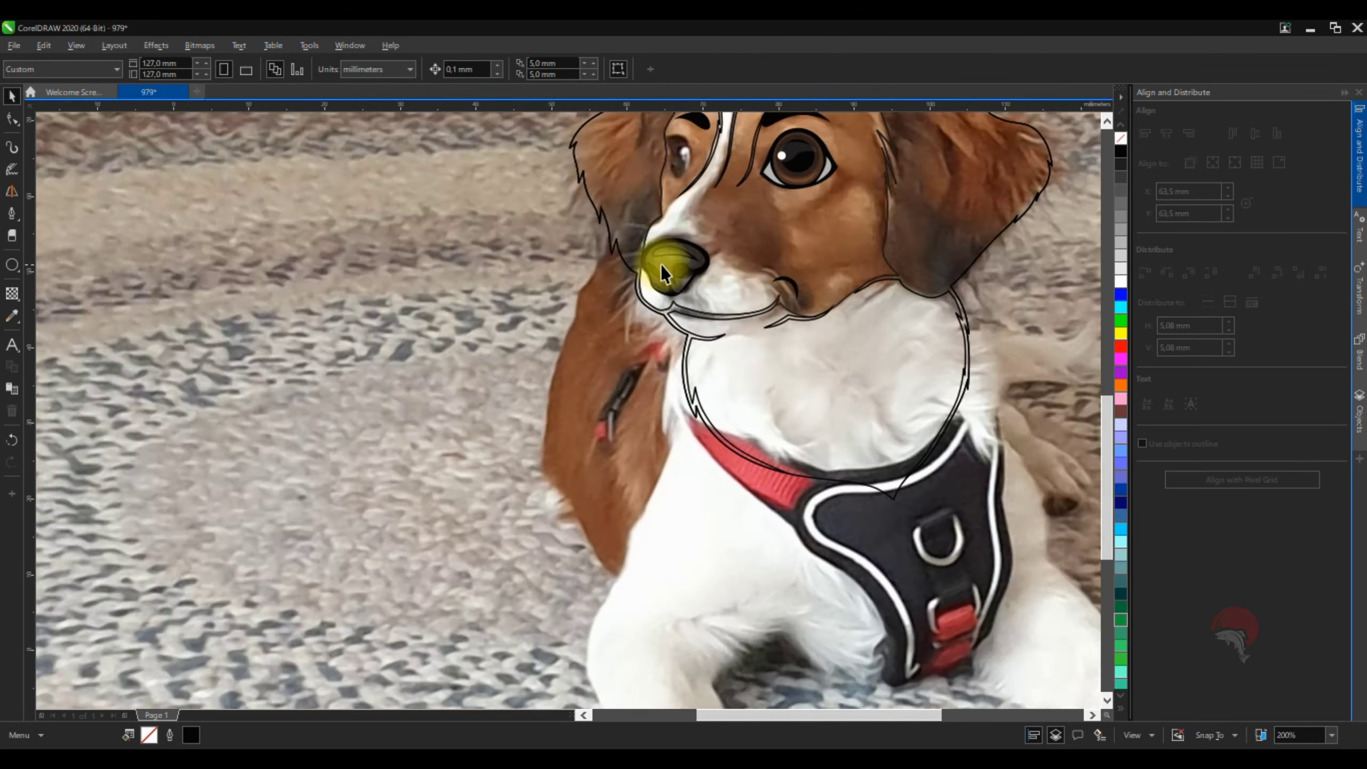
Sample a dark gray from the photo's nose and apply it as the fill of the traced nose
scroll(694, 275, "up", 3)
key("space")
left_click(12, 316)
left_click(436, 316)
left_click(437, 316)
Darken and warm the nose's base fill to #333130
key("space")
scroll(480, 329, "up", 1)
scroll(566, 324, "down", 1)
left_click(566, 324)
key("shift+F11")
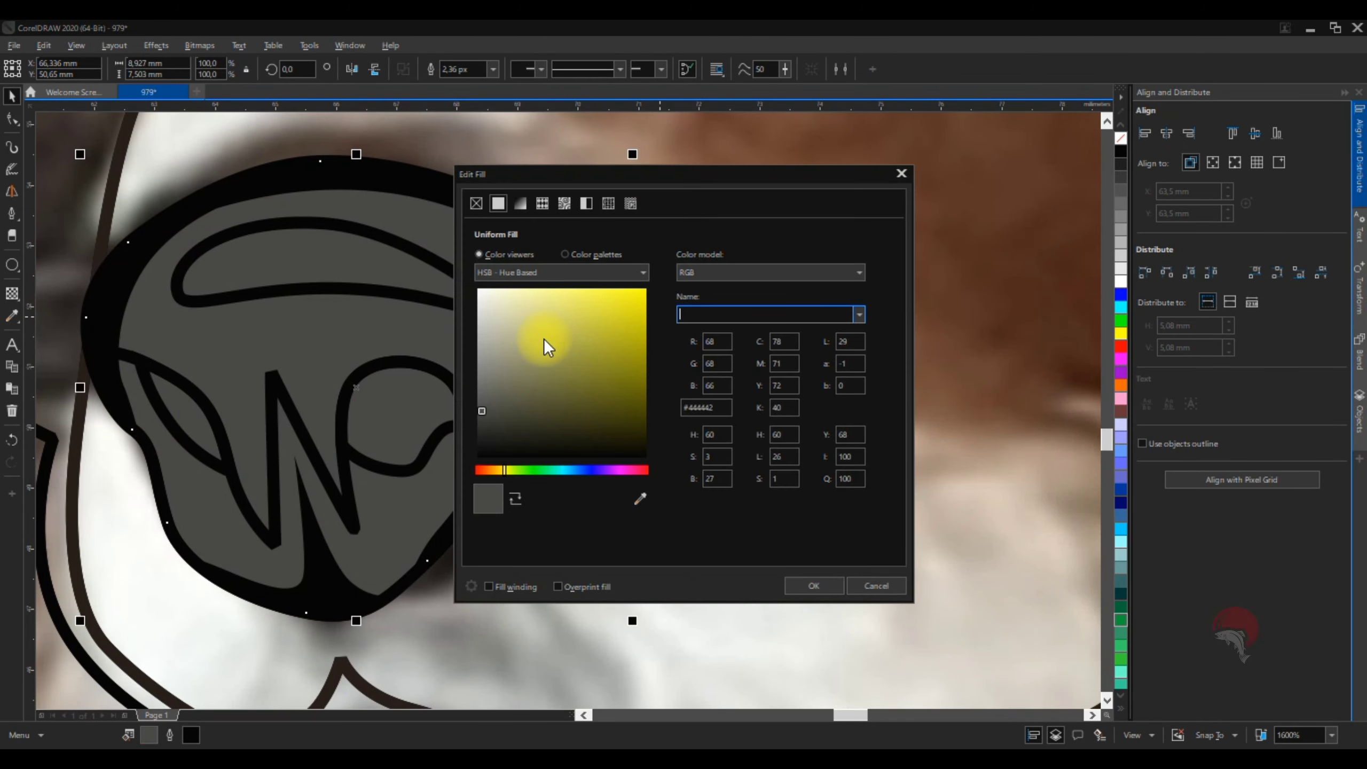
left_click_drag(503, 469, 485, 471)
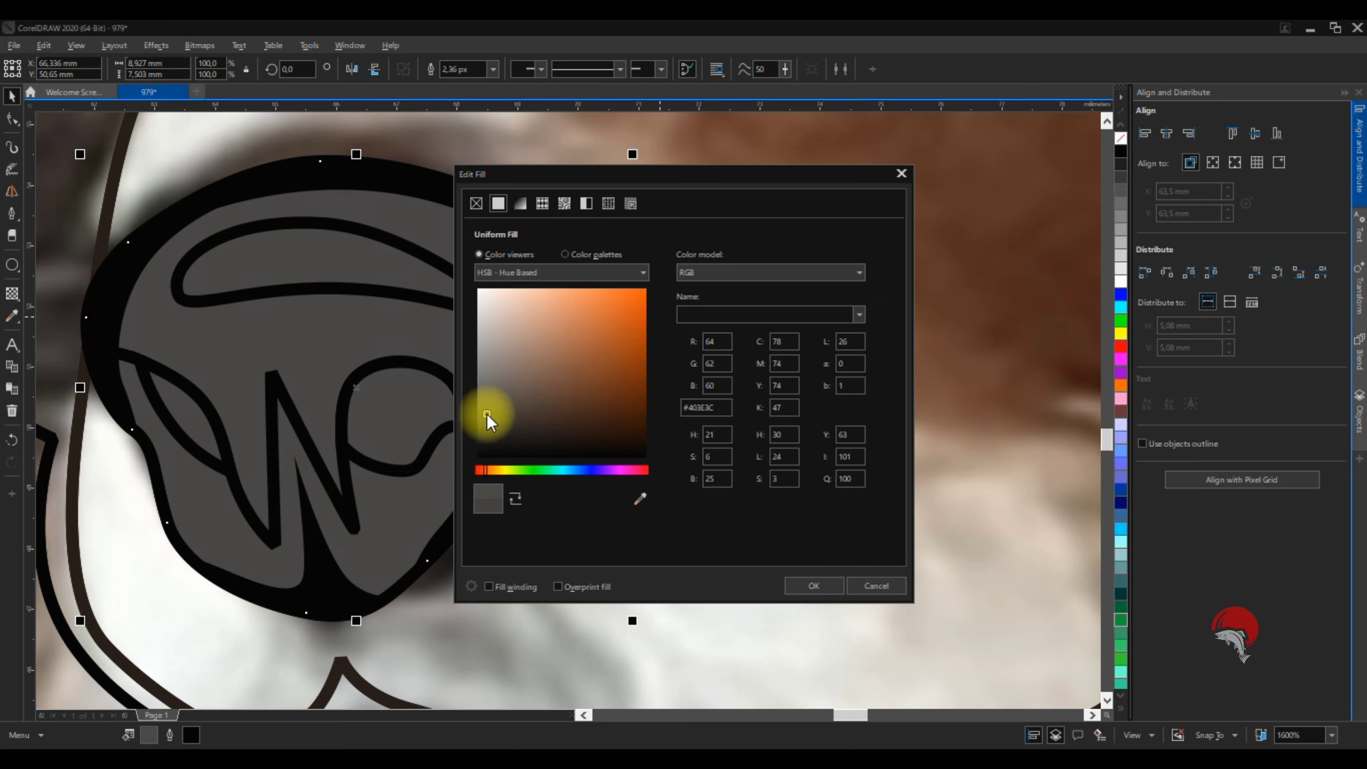
left_click(487, 426)
left_click(812, 585)
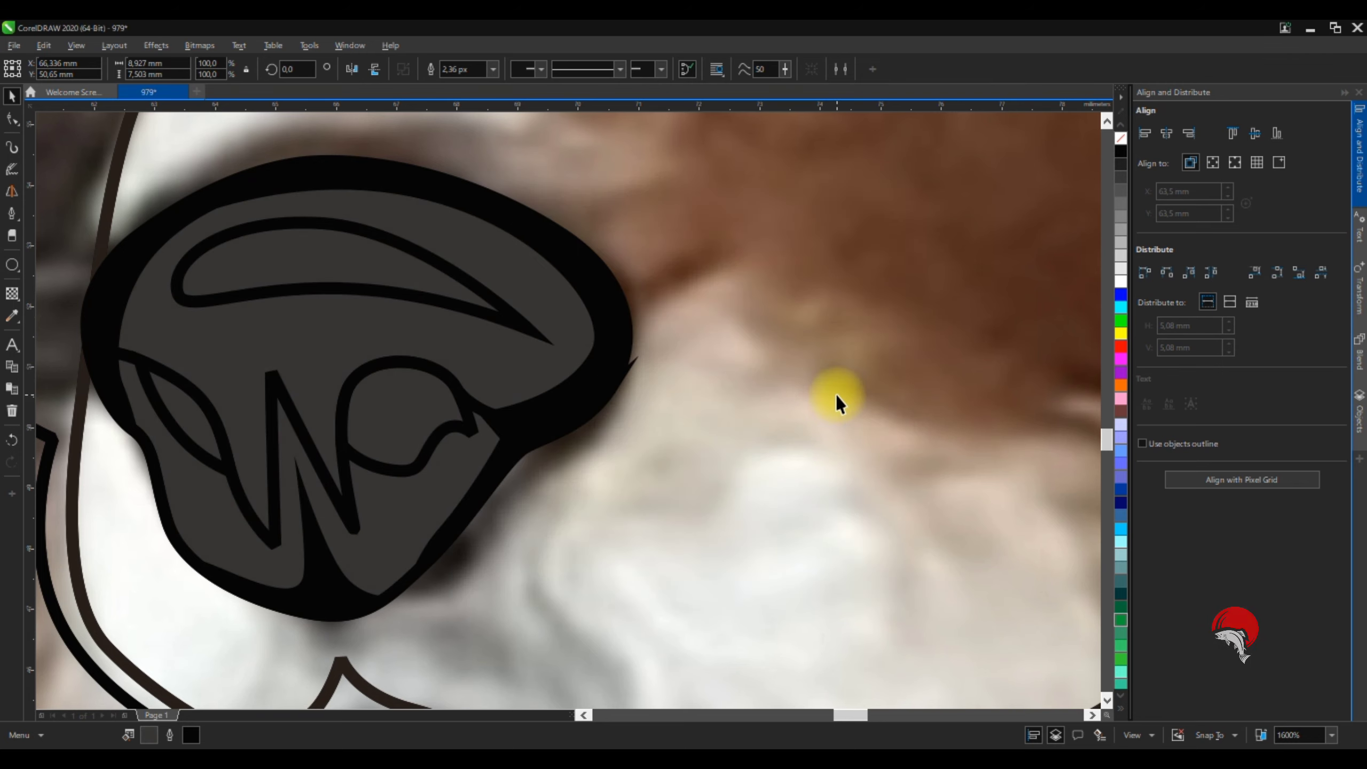
Fill the nose highlight with a lighter neutral gray than the nose base
left_click(380, 211)
left_click(307, 247)
key("space")
left_click(337, 269)
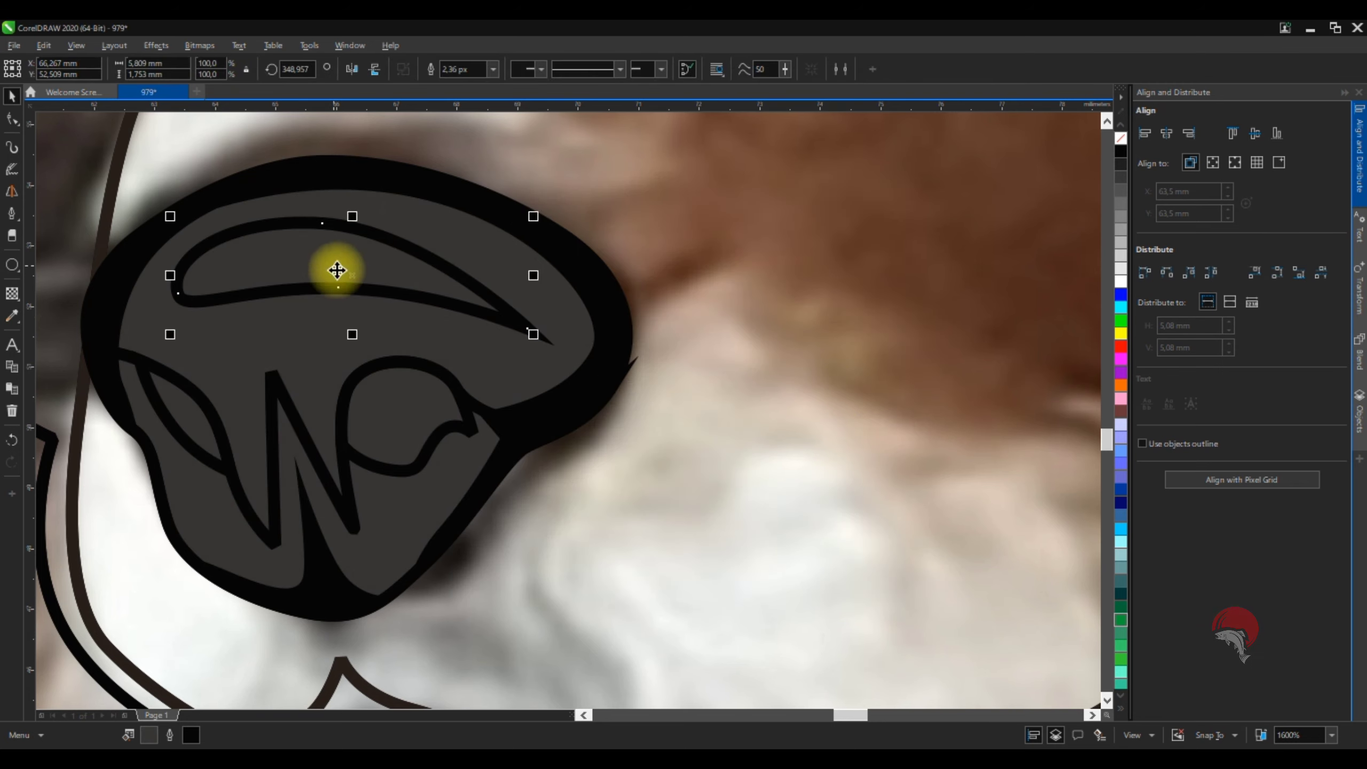
key("shift+F11")
left_click(479, 365)
left_click(815, 586)
Apply a fountain transparency at about 92 degrees to the highlight, fading it out downward, and remove its outline
left_click(12, 294)
left_click(56, 69)
left_click_drag(183, 248, 289, 328)
left_click_drag(291, 244, 295, 157)
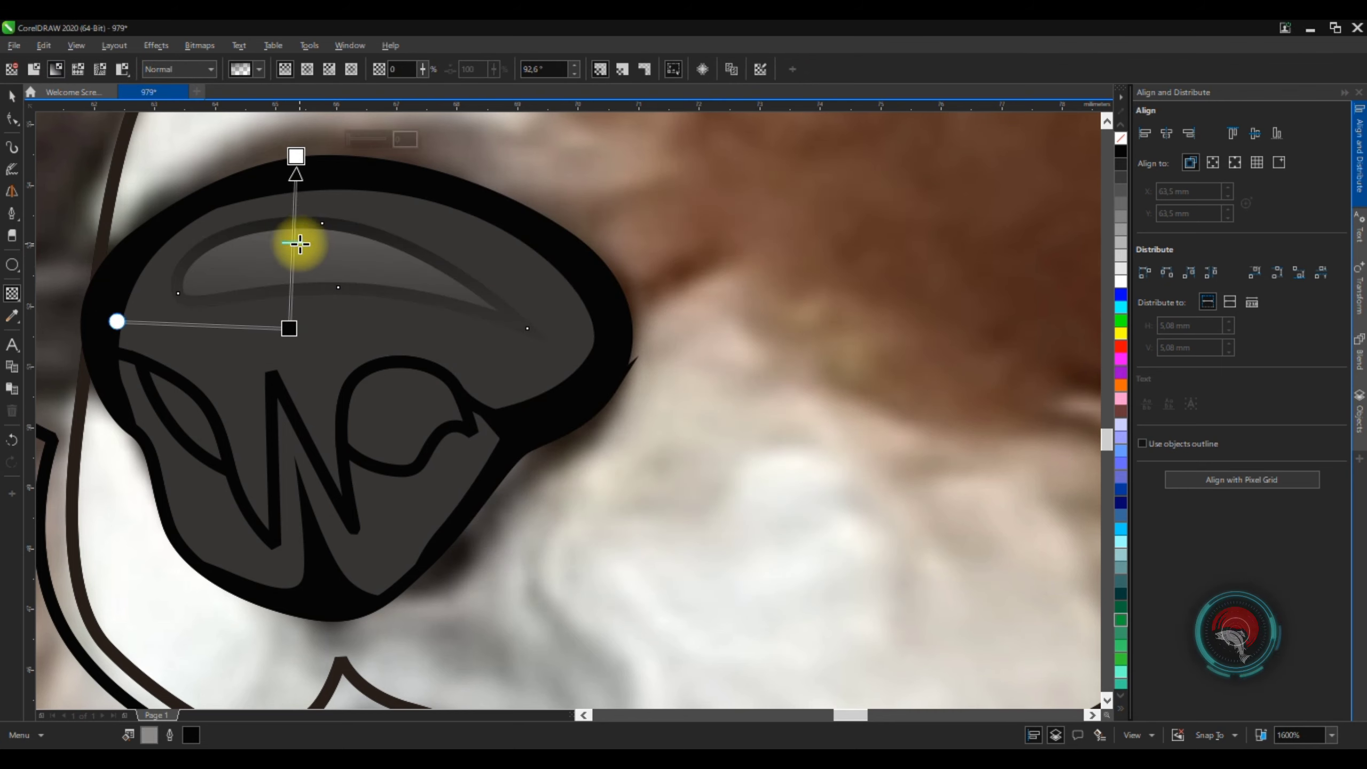
right_click(1123, 134)
scroll(553, 318, "down", 2)
scroll(411, 335, "up", 3)
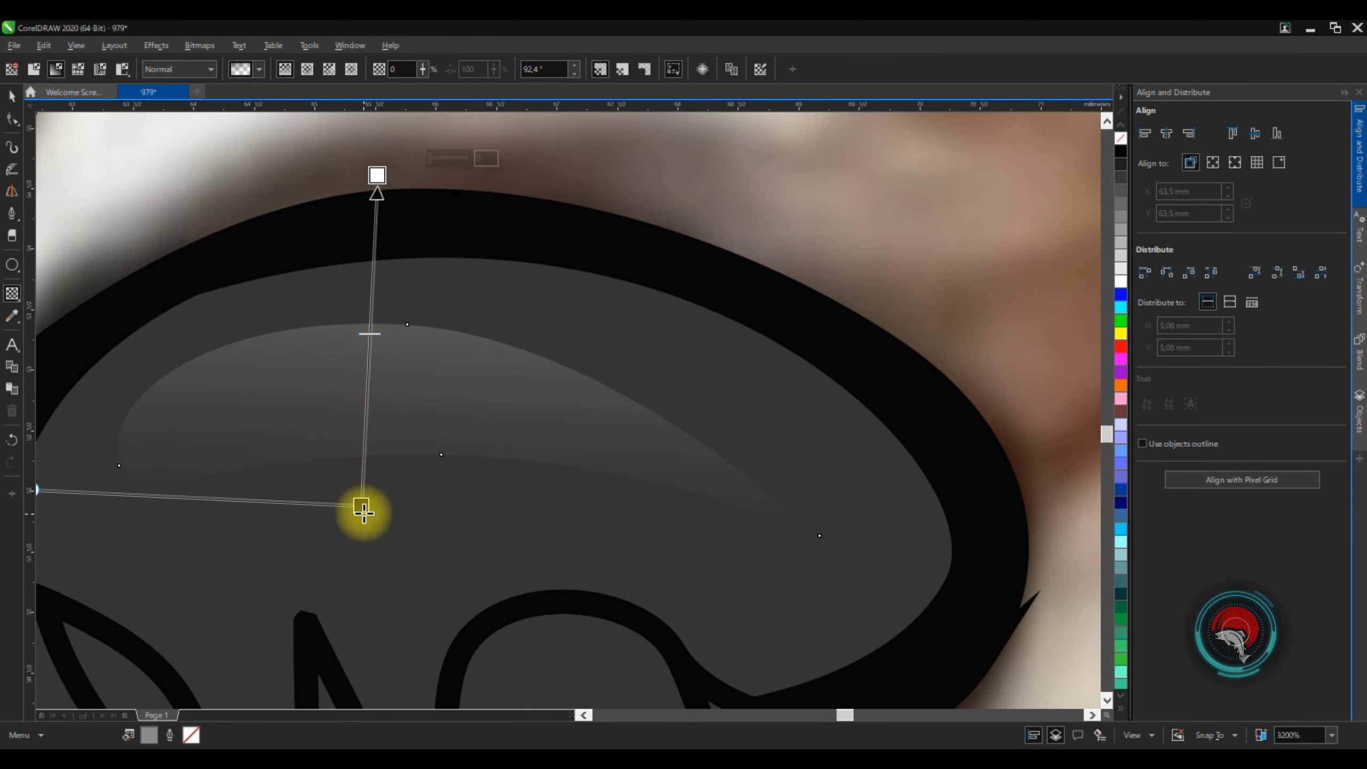
Remove the outline from the black nose rim
scroll(537, 372, "down", 4)
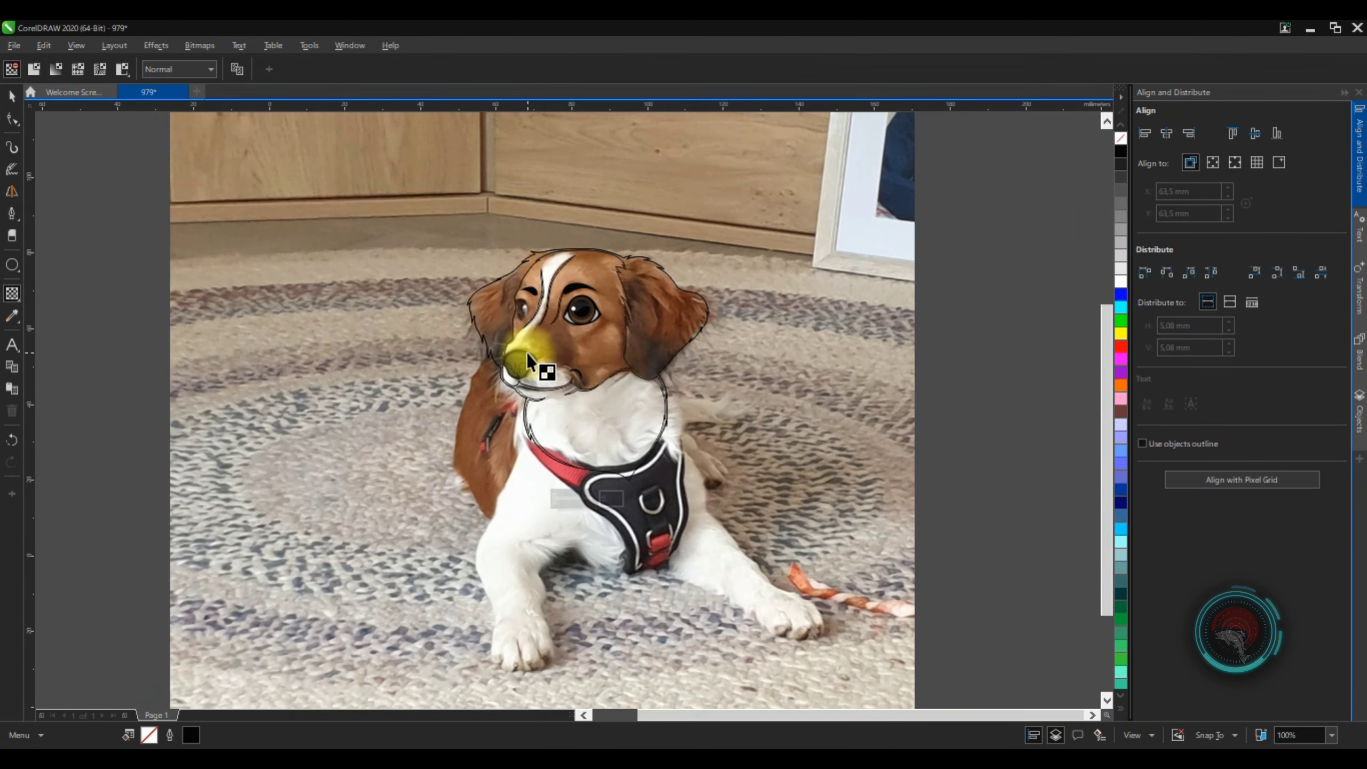
scroll(566, 348, "up", 2)
right_click(1124, 135)
scroll(681, 318, "down", 2)
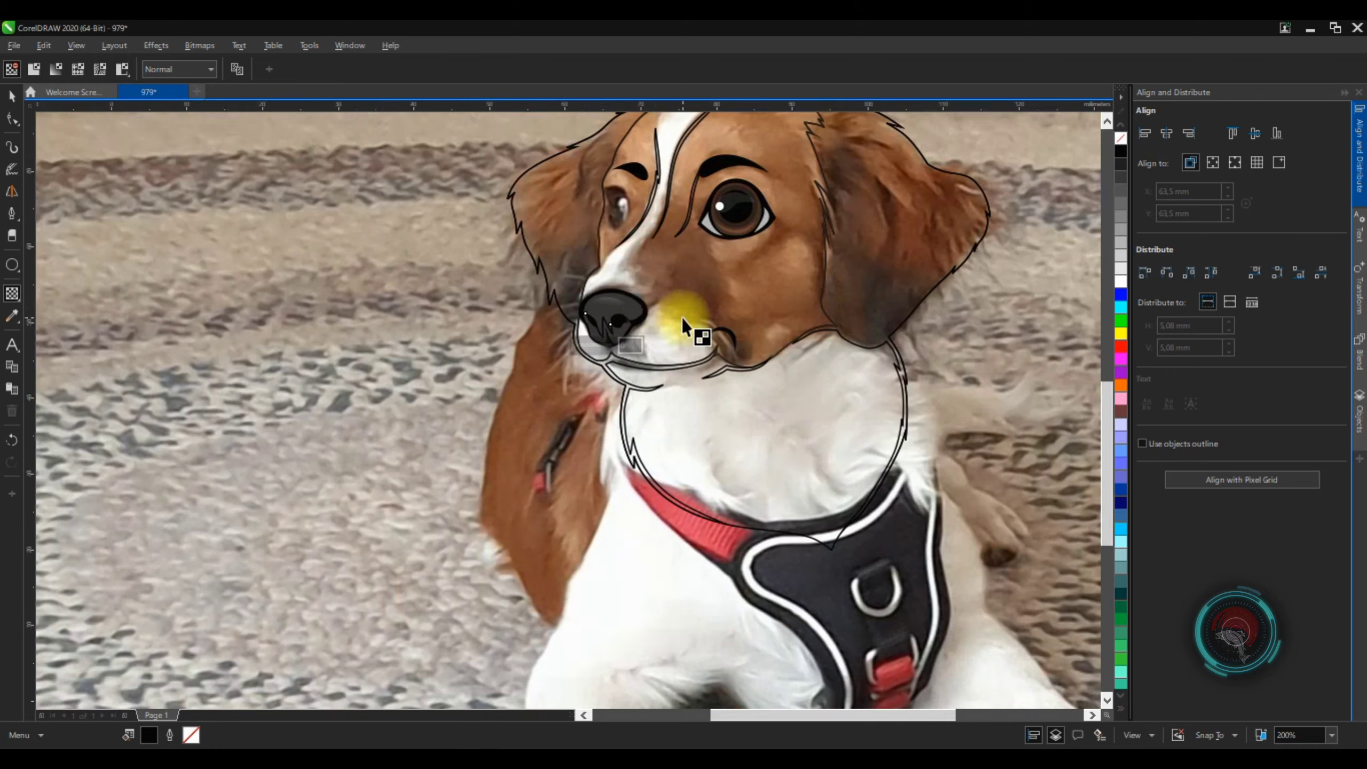
scroll(640, 307, "up", 2)
Fill the lower-nose shape around the nostrils with very dark gray #21201F and remove its outline
key("i")
scroll(561, 407, "up", 1)
key("space")
left_click(565, 408)
key("shift+F11")
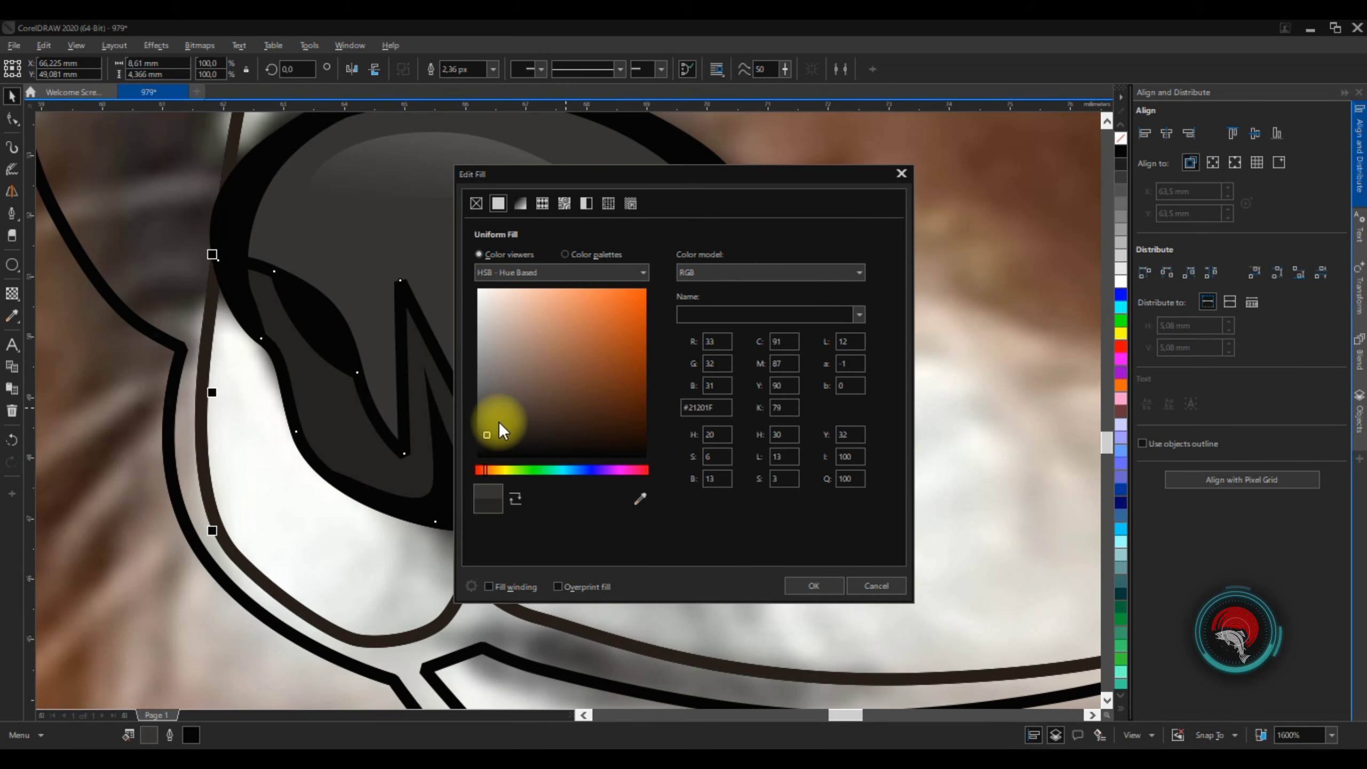
key("Return")
right_click(1119, 139)
Lighten the lower-nose shape's fill to #262524
scroll(592, 291, "down", 3)
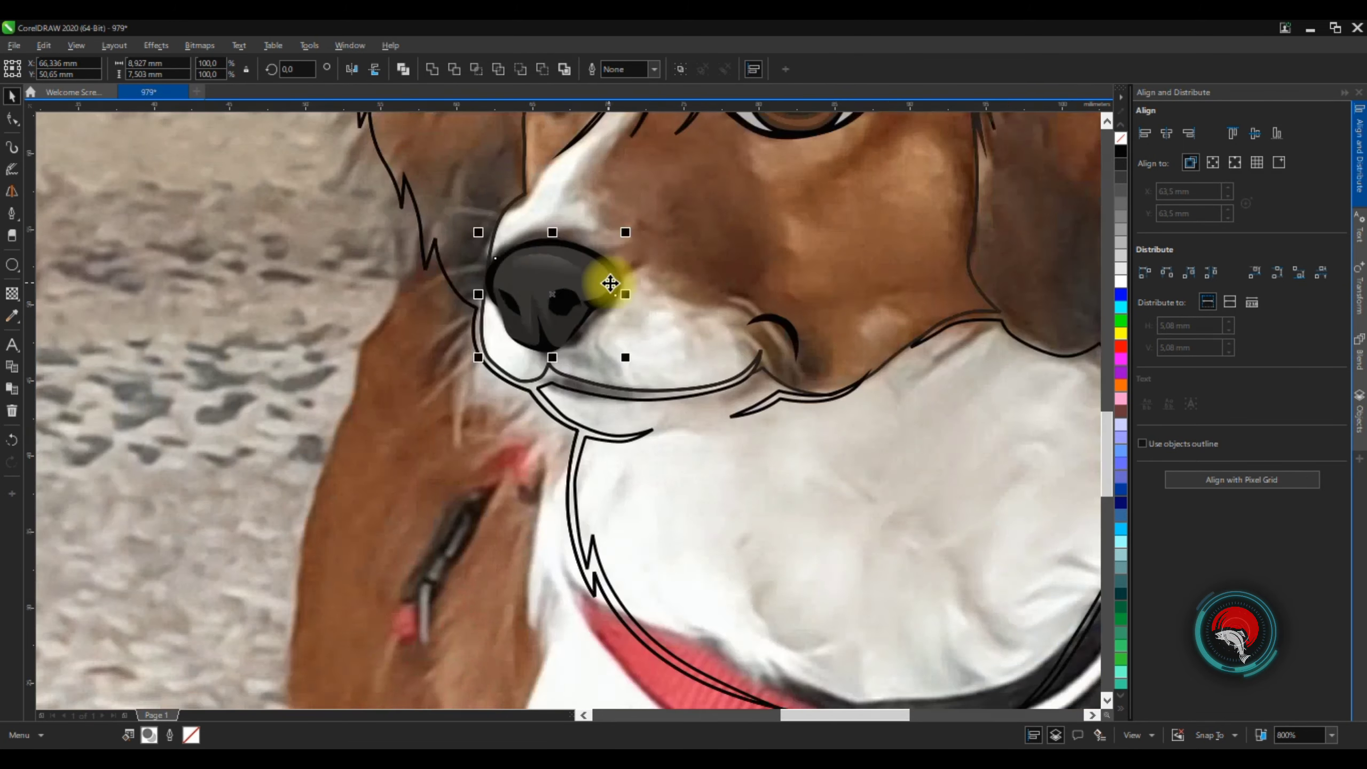
left_click(635, 286)
scroll(607, 285, "up", 4)
scroll(523, 301, "down", 1)
left_click(518, 371)
key("shift+F11")
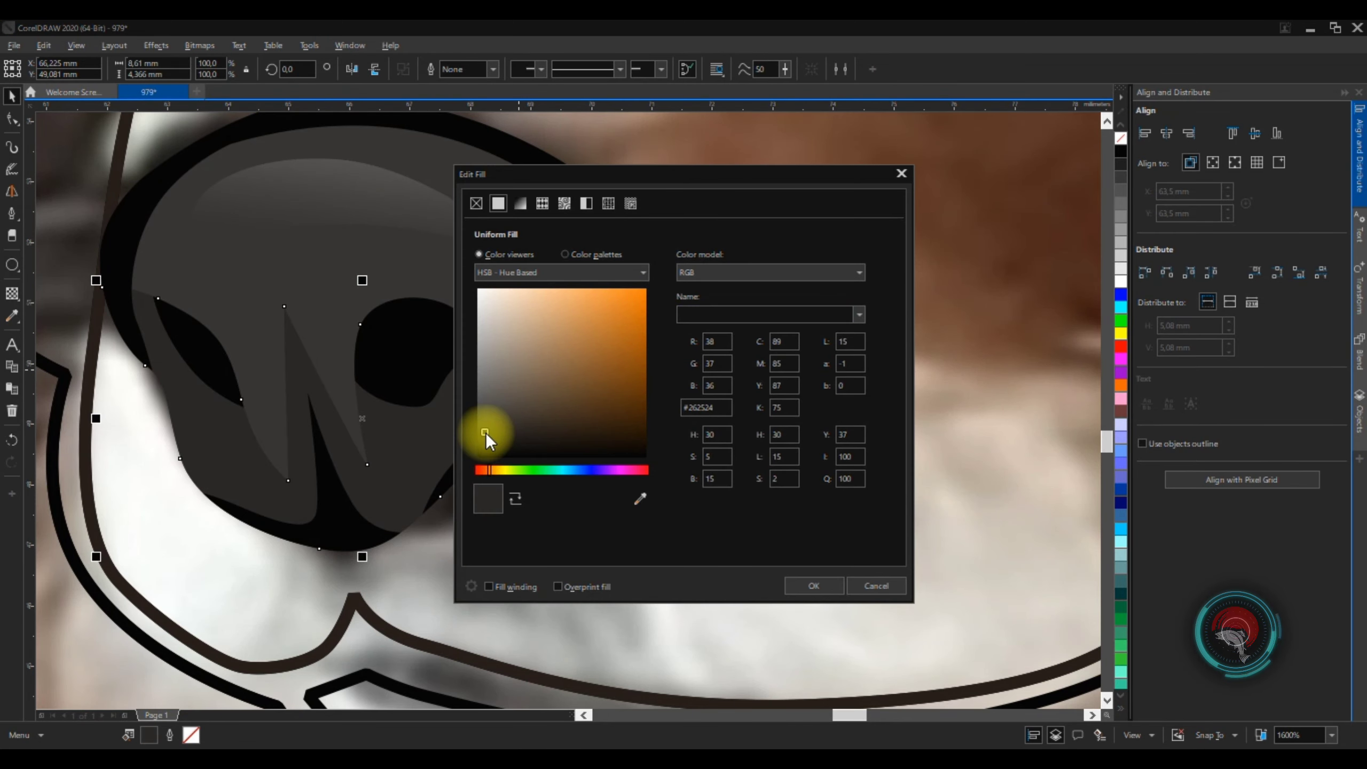
left_click(809, 583)
Set the nose's base fill to a slightly lighter warm gray to separate it from the lower shading
scroll(618, 318, "down", 3)
left_click(622, 308)
scroll(584, 323, "up", 3)
left_click(519, 373)
key("shift+F11")
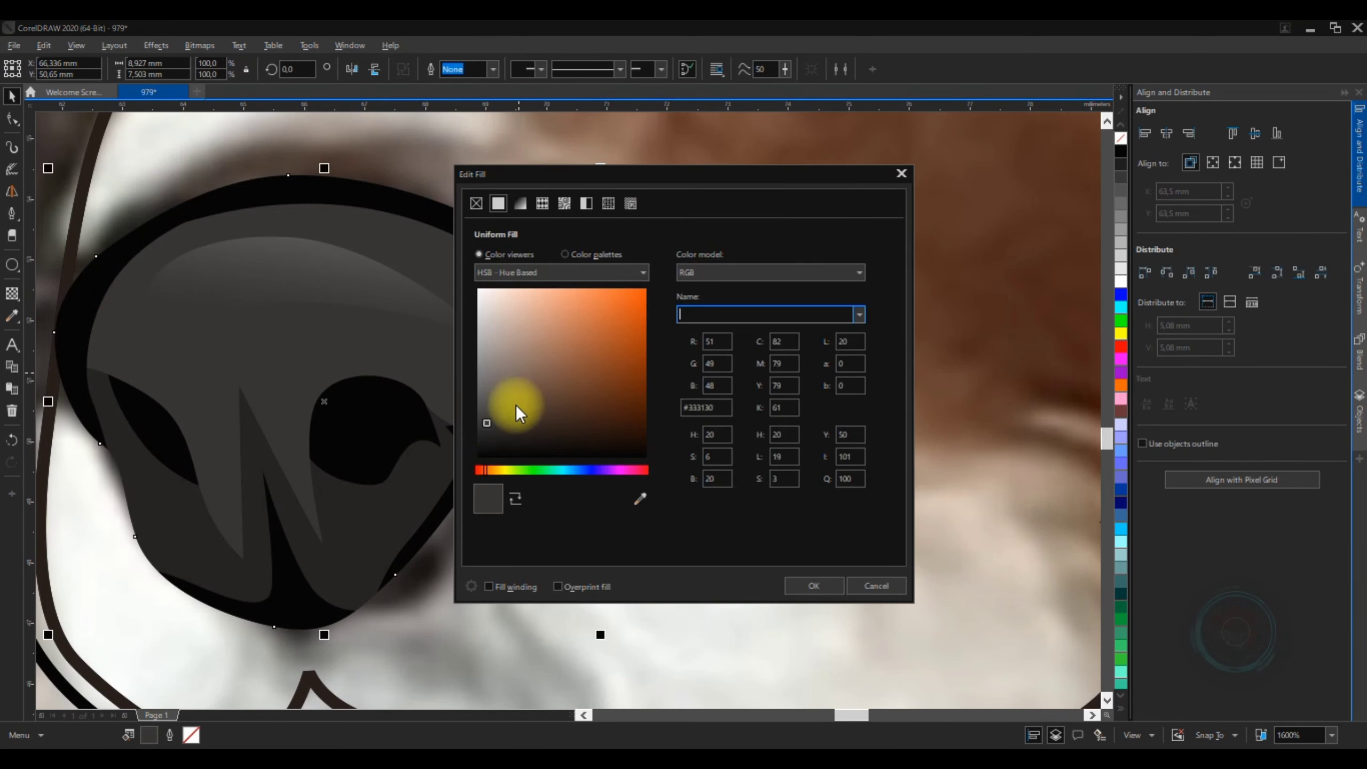
left_click(811, 583)
scroll(753, 367, "down", 4)
left_click(478, 476)
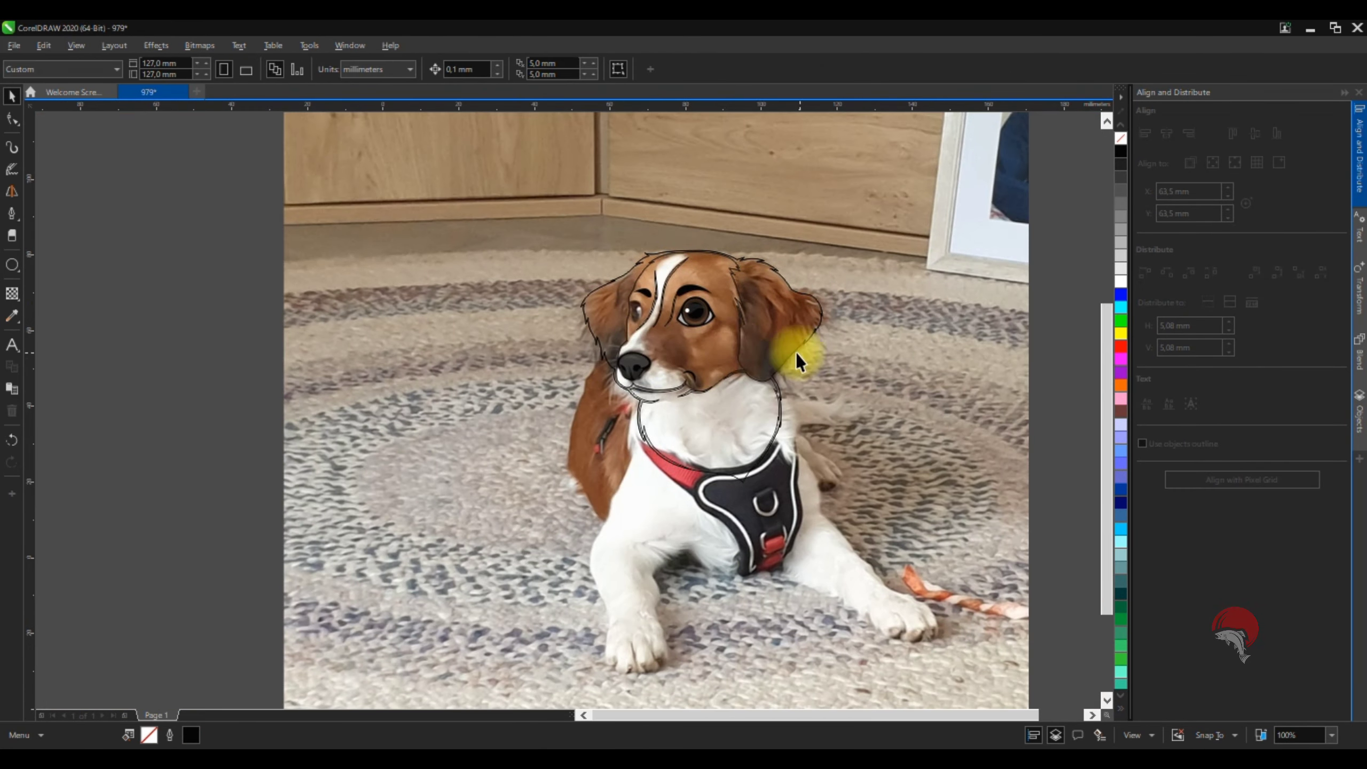
Select the black nose rim and undo the last change
scroll(651, 361, "up", 3)
scroll(716, 388, "up", 3)
left_click(281, 436)
key("ctrl+z")
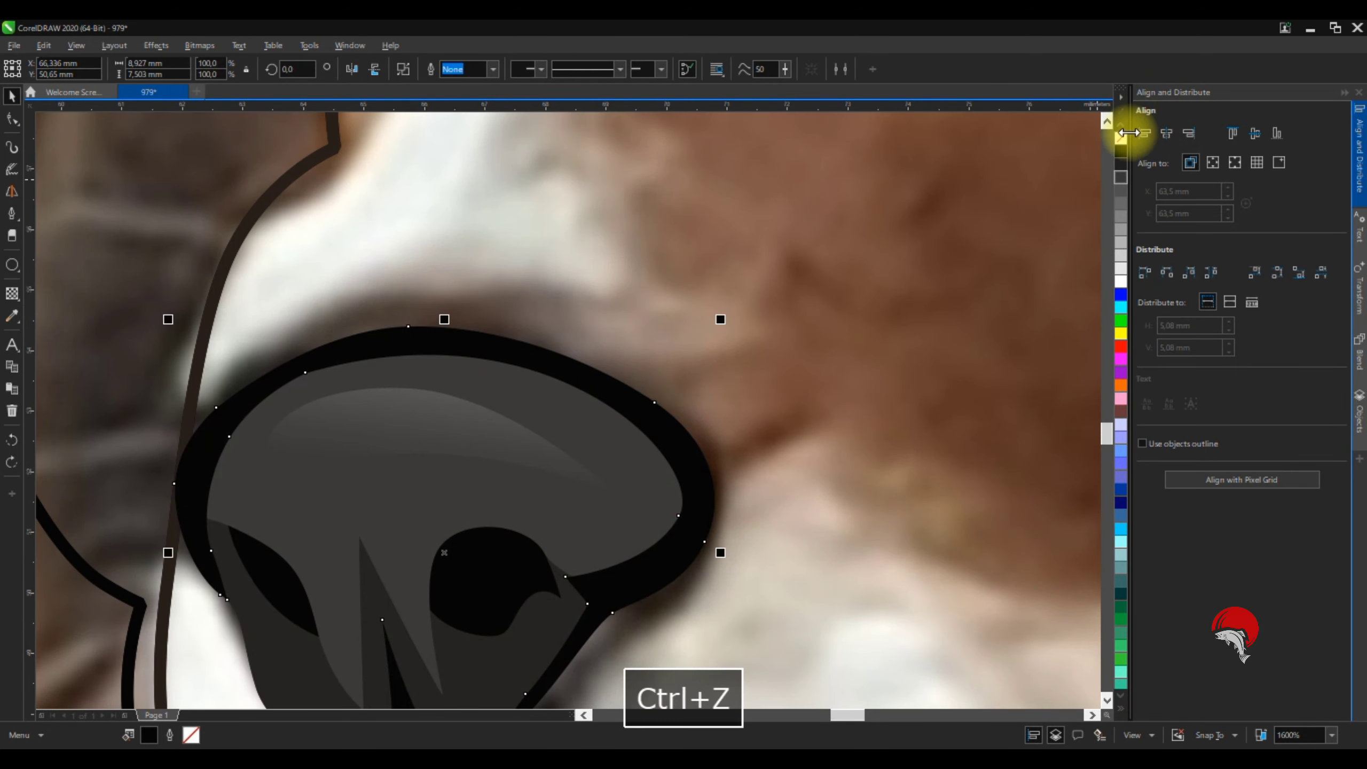
Start a Pen curve at the rim's lower left end and trace through the middle of the black band over the top
scroll(217, 589, "up", 1)
key("space")
left_click(232, 643)
left_click_drag(165, 421, 170, 324)
scroll(170, 302, "down", 1)
scroll(213, 257, "up", 1)
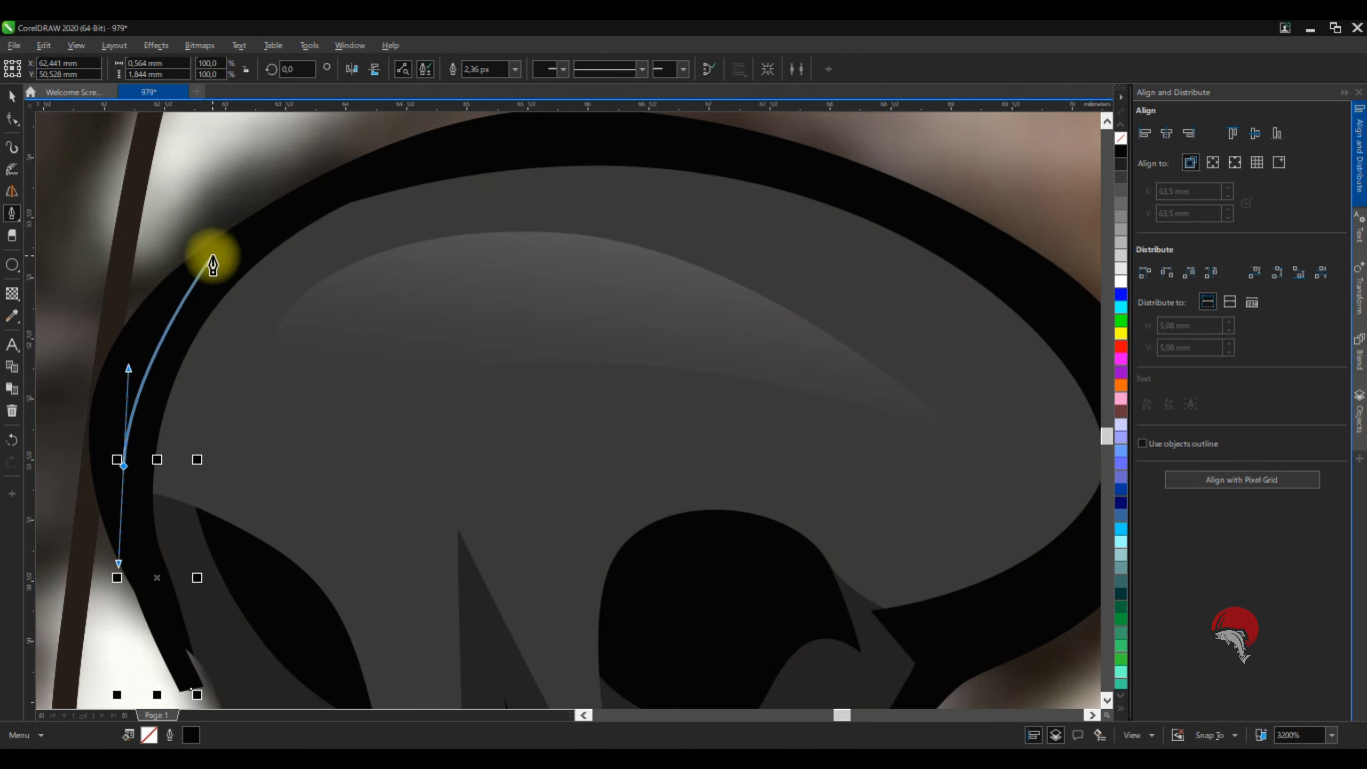
left_click_drag(695, 143, 696, 142)
scroll(696, 143, "down", 1)
scroll(979, 185, "up", 1)
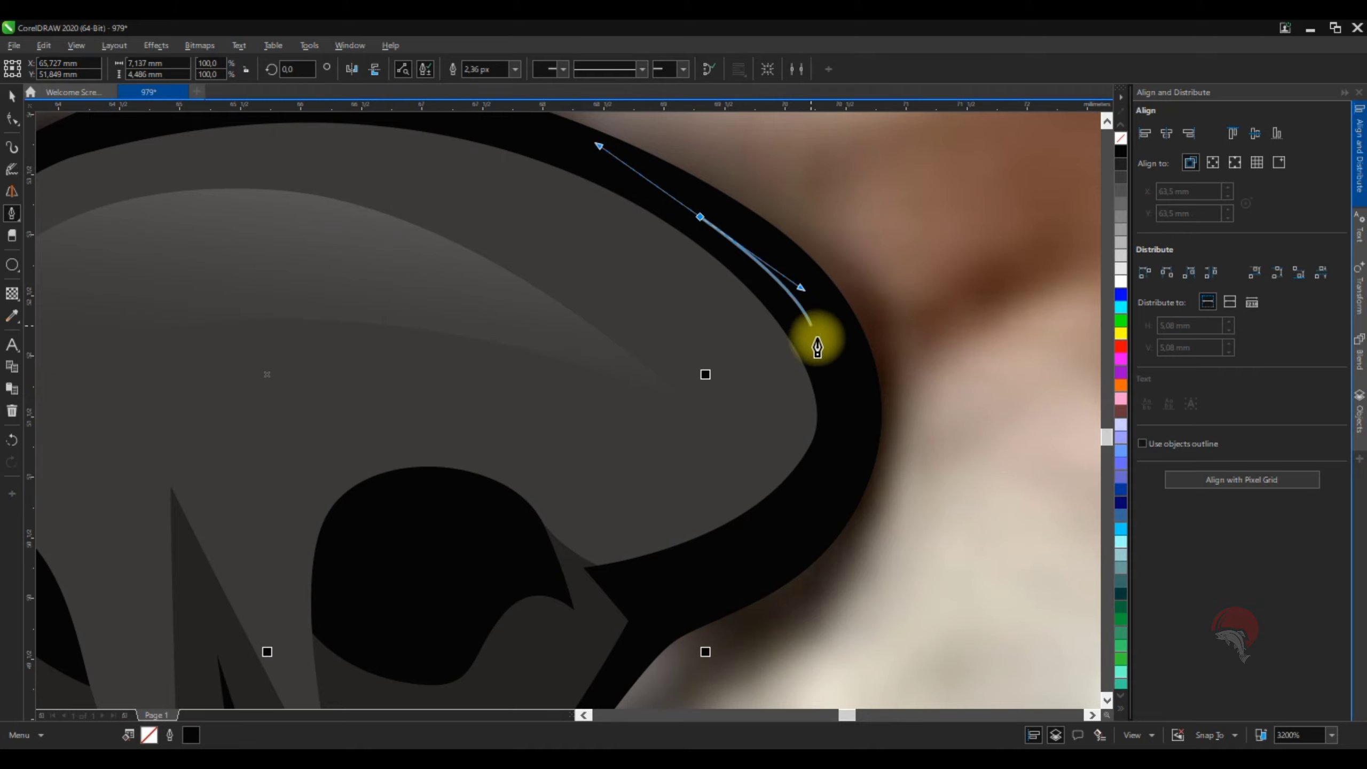
Continue the curve through the rim's right side to its lower end, then turn it back inside the nose
scroll(831, 432, "down", 1)
left_click_drag(834, 377, 704, 505)
scroll(809, 456, "up", 2)
left_click(397, 530)
scroll(408, 517, "down", 2)
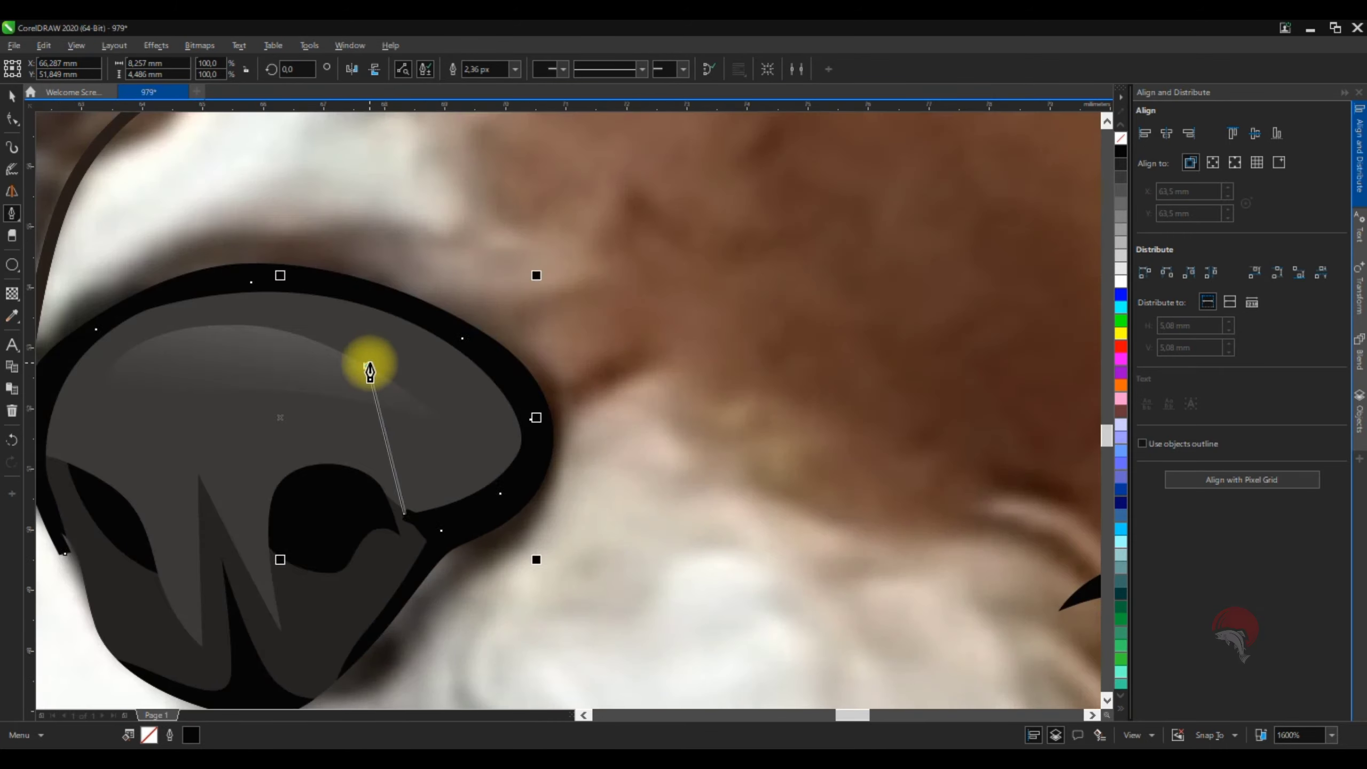
left_click(370, 369)
Close the curve, trim the black nose rim with it to make the rim thinner, and delete the cutting curve
scroll(369, 371, "down", 2)
scroll(278, 387, "up", 2)
left_click_drag(433, 384, 424, 390)
scroll(700, 226, "up", 2)
key("ctrl+z")
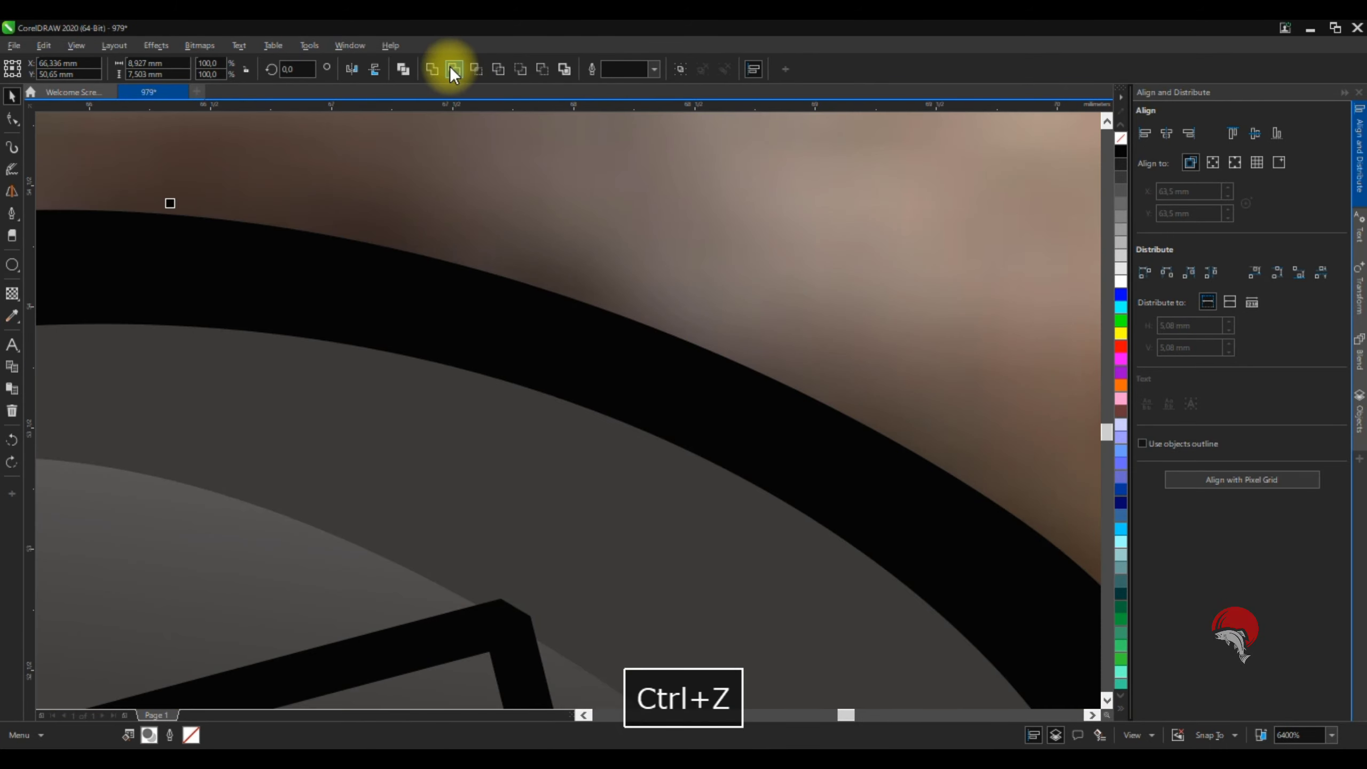
scroll(488, 222, "down", 4)
key("Delete")
scroll(608, 311, "down", 4)
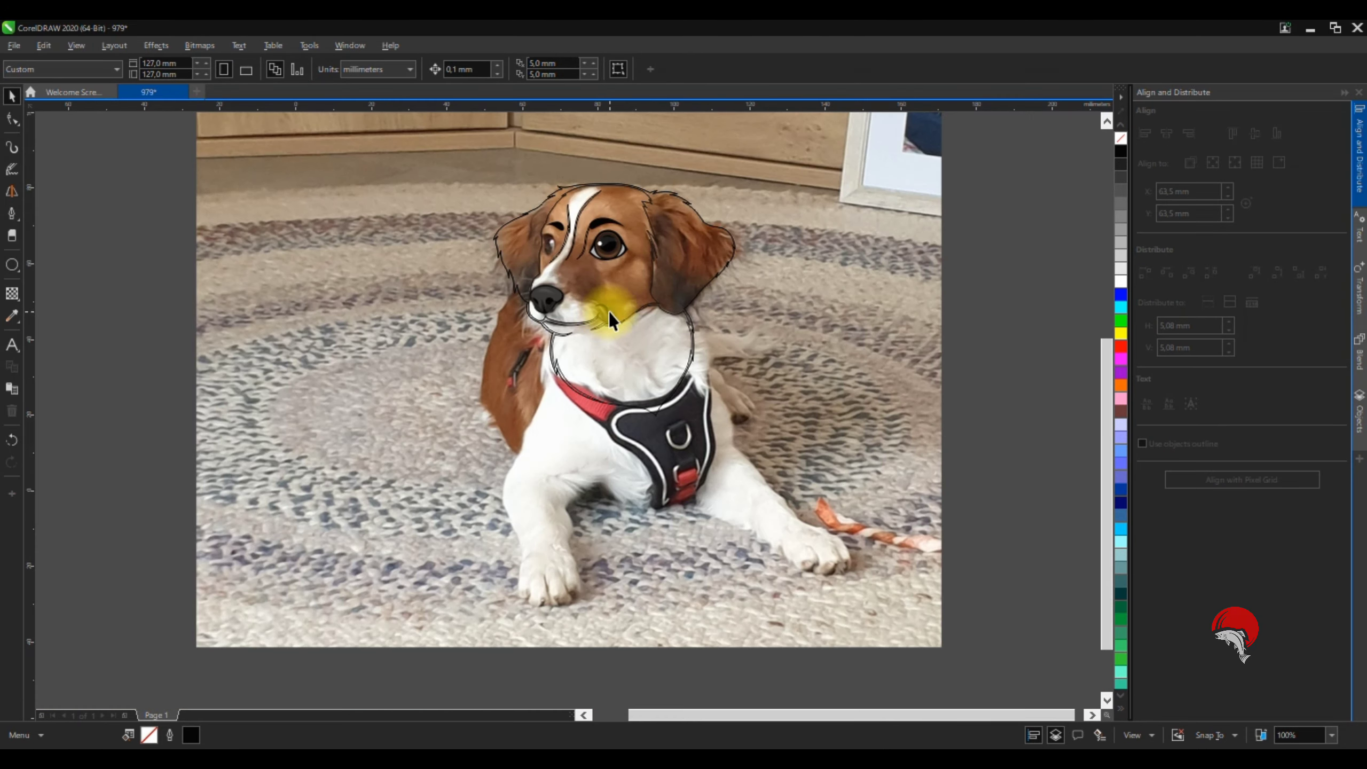
scroll(604, 319, "up", 4)
scroll(512, 344, "up", 2)
key("p")
scroll(511, 396, "up", 1)
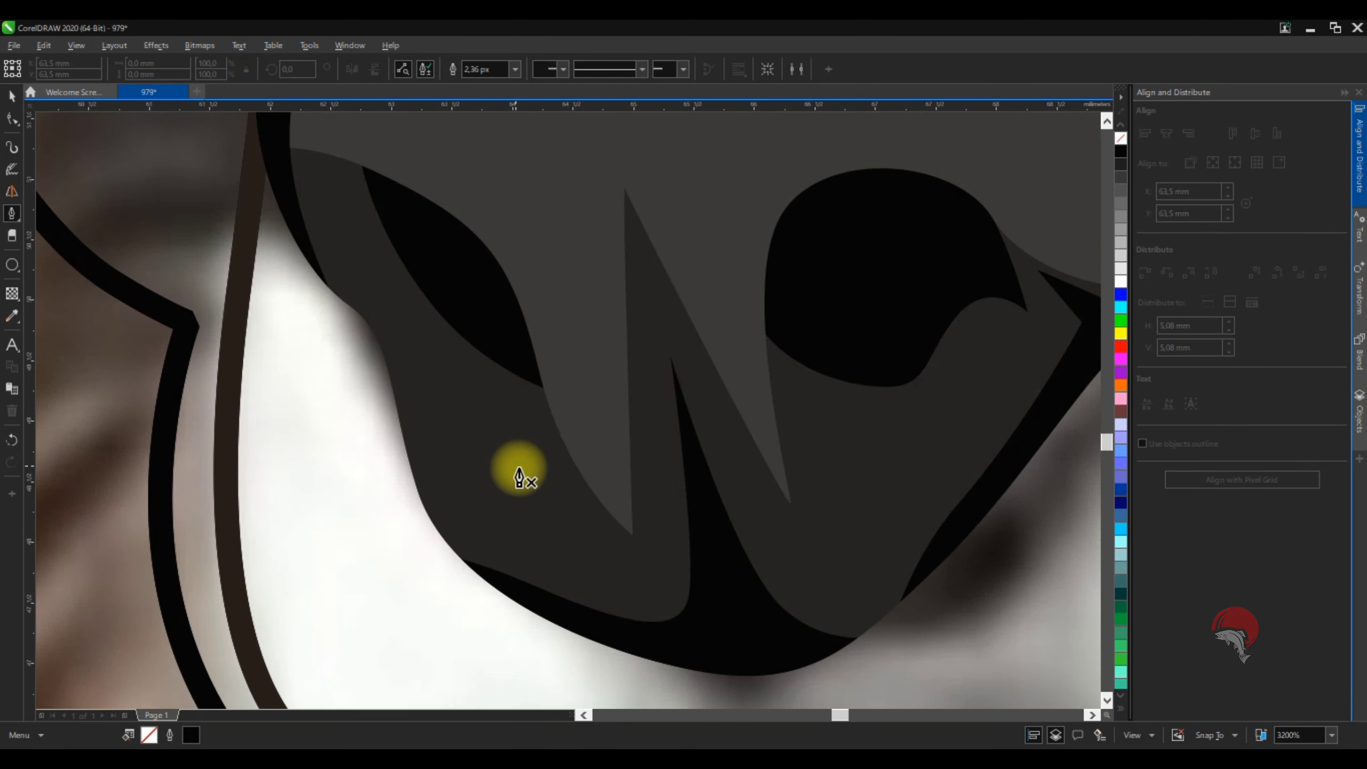
left_click(535, 467)
left_click_drag(447, 407, 417, 363)
key("ctrl+z")
key("ctrl+z")
Draw a thin curved sliver beneath the left nostril and a wavy sliver beneath the right nostril with the Pen tool
left_click(355, 230)
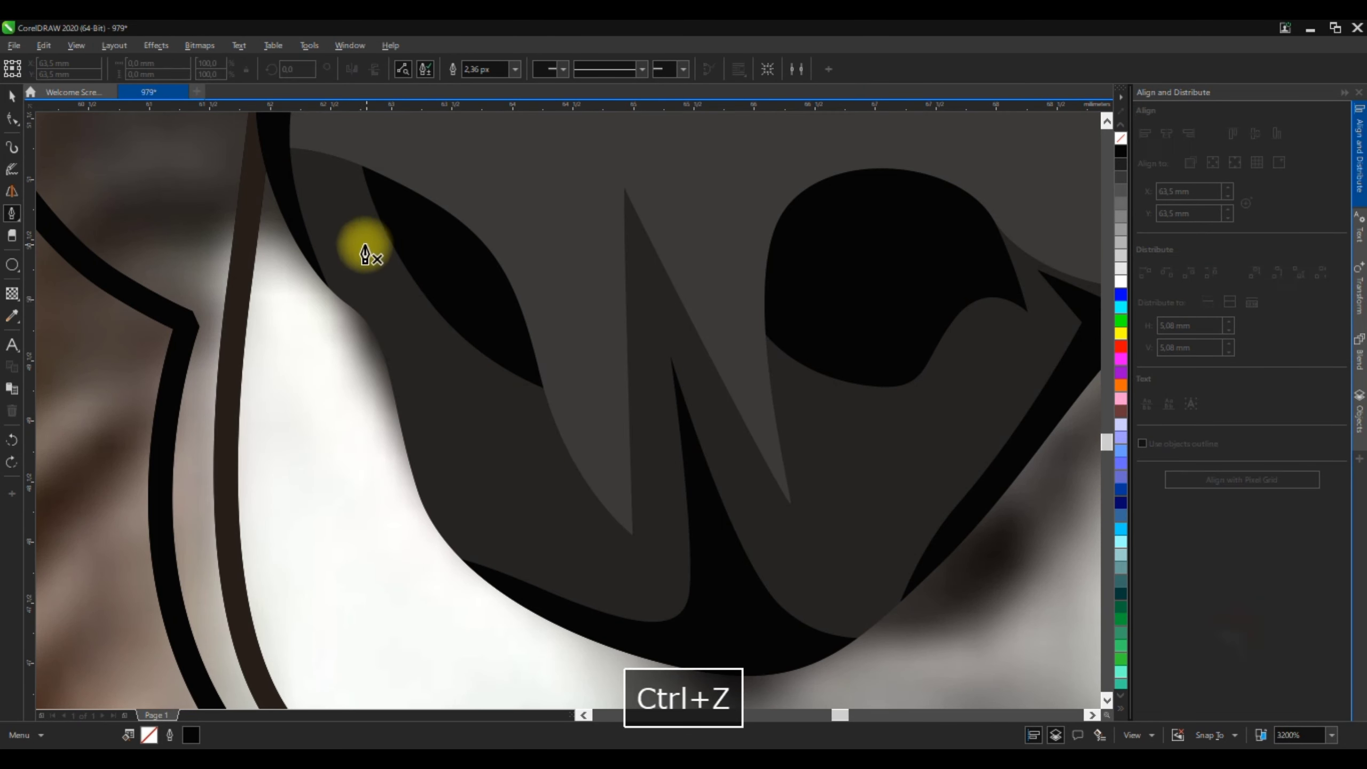
left_click_drag(449, 419, 515, 469)
left_click(541, 467)
left_click_drag(826, 446, 857, 452)
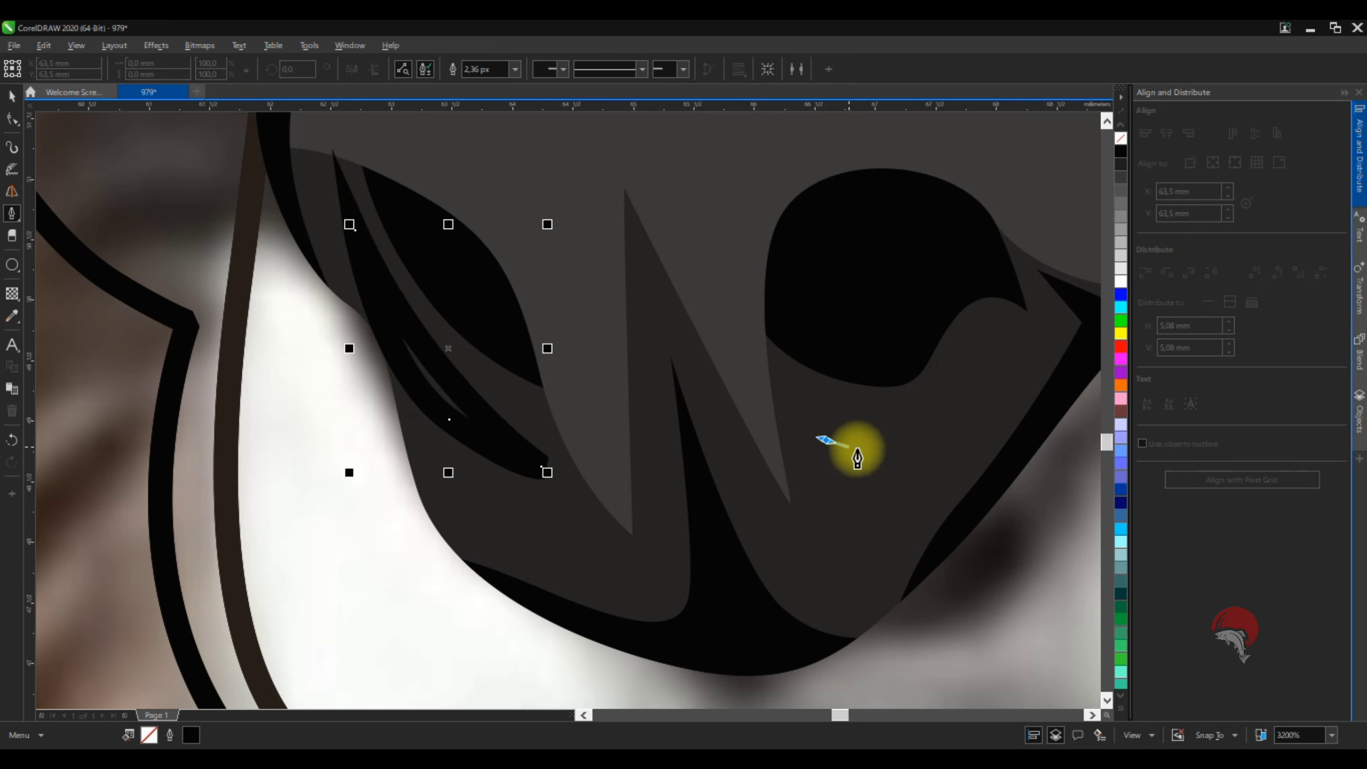
left_click_drag(982, 371, 1027, 355)
scroll(904, 426, "up", 1)
key("space")
scroll(748, 458, "down", 2)
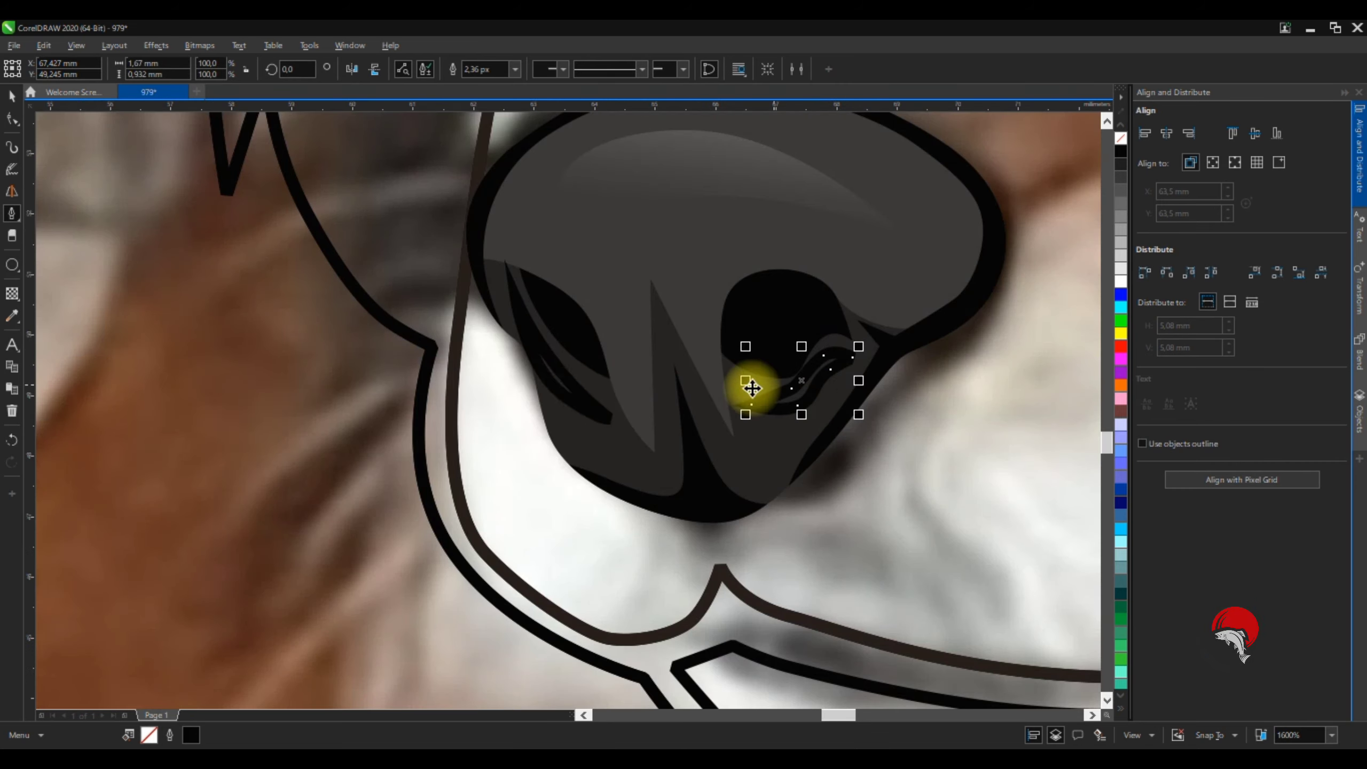
Fill both nostril slivers with the lighter grey sampled from the nose and remove their outlines
key("Escape")
scroll(784, 375, "up", 1)
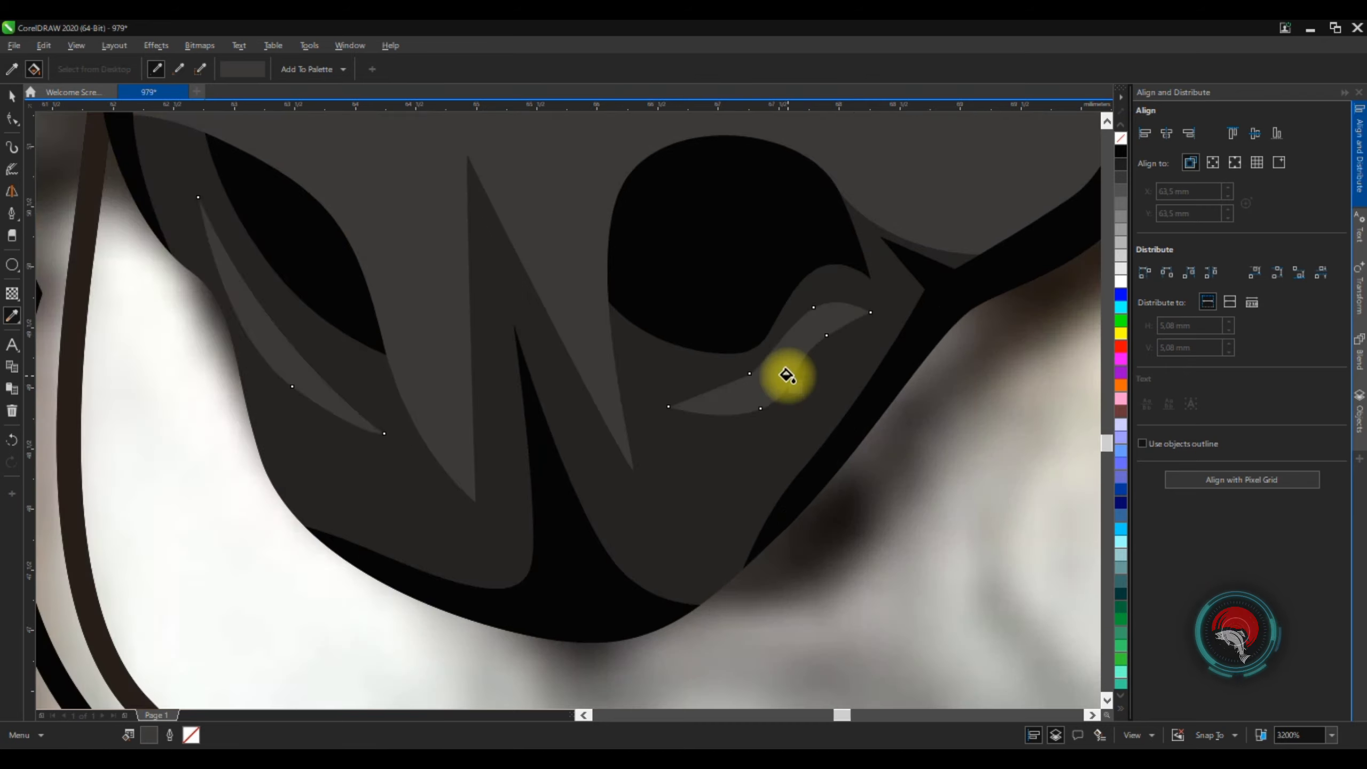
scroll(903, 446, "down", 4)
scroll(796, 391, "up", 1)
scroll(796, 391, "up", 2)
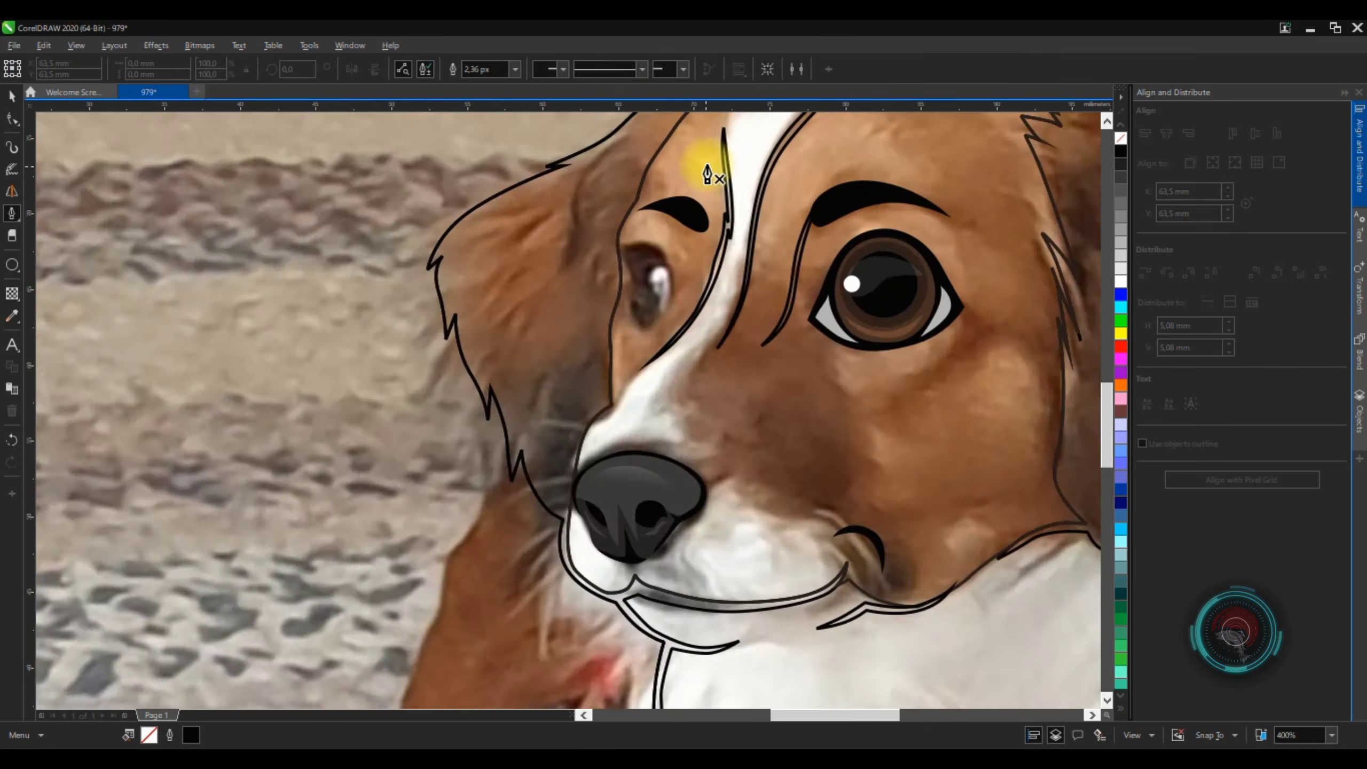
Try to draw a tapered black stroke from the left eyebrow to the forehead stripe's outline and merge it with that outline
scroll(711, 168, "up", 2)
key("ctrl+z")
scroll(770, 442, "down", 1)
scroll(762, 483, "up", 1)
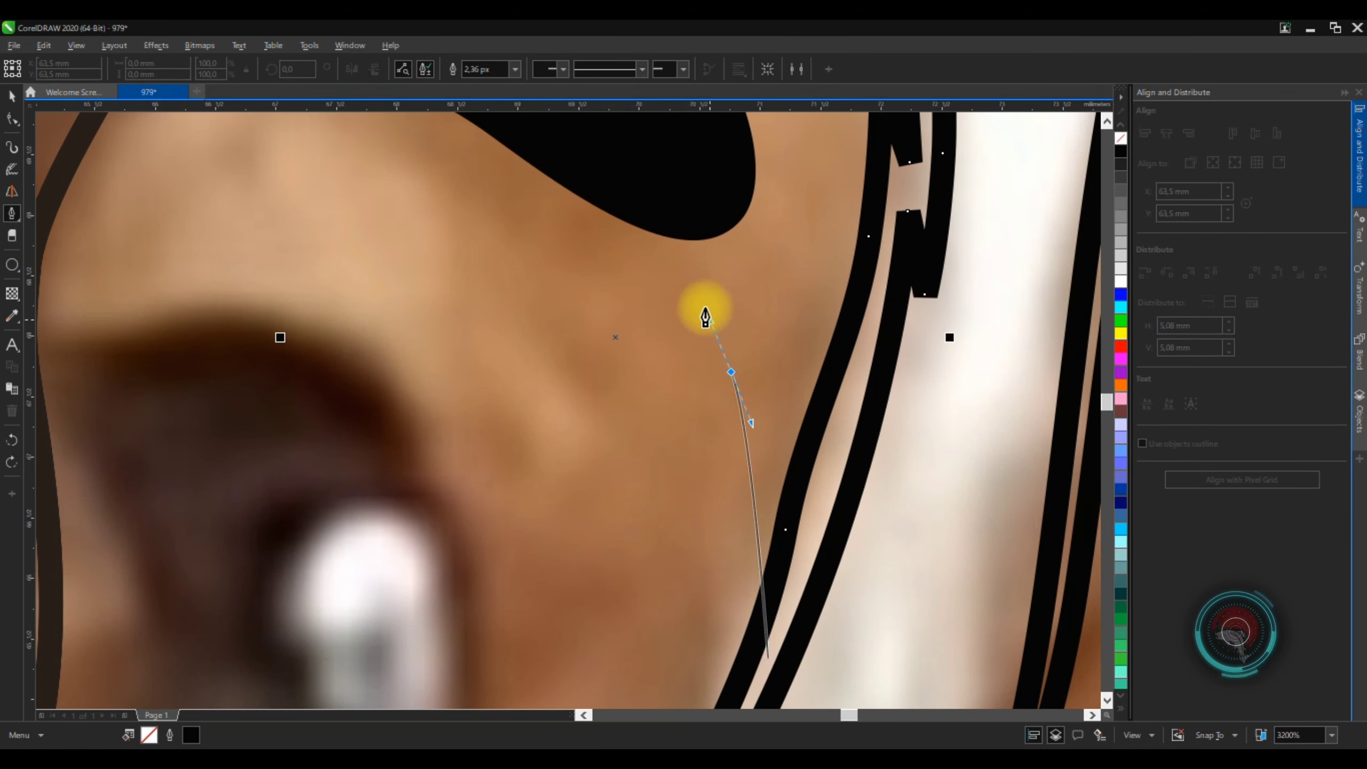
key("space")
scroll(769, 653, "down", 1)
left_click(476, 70)
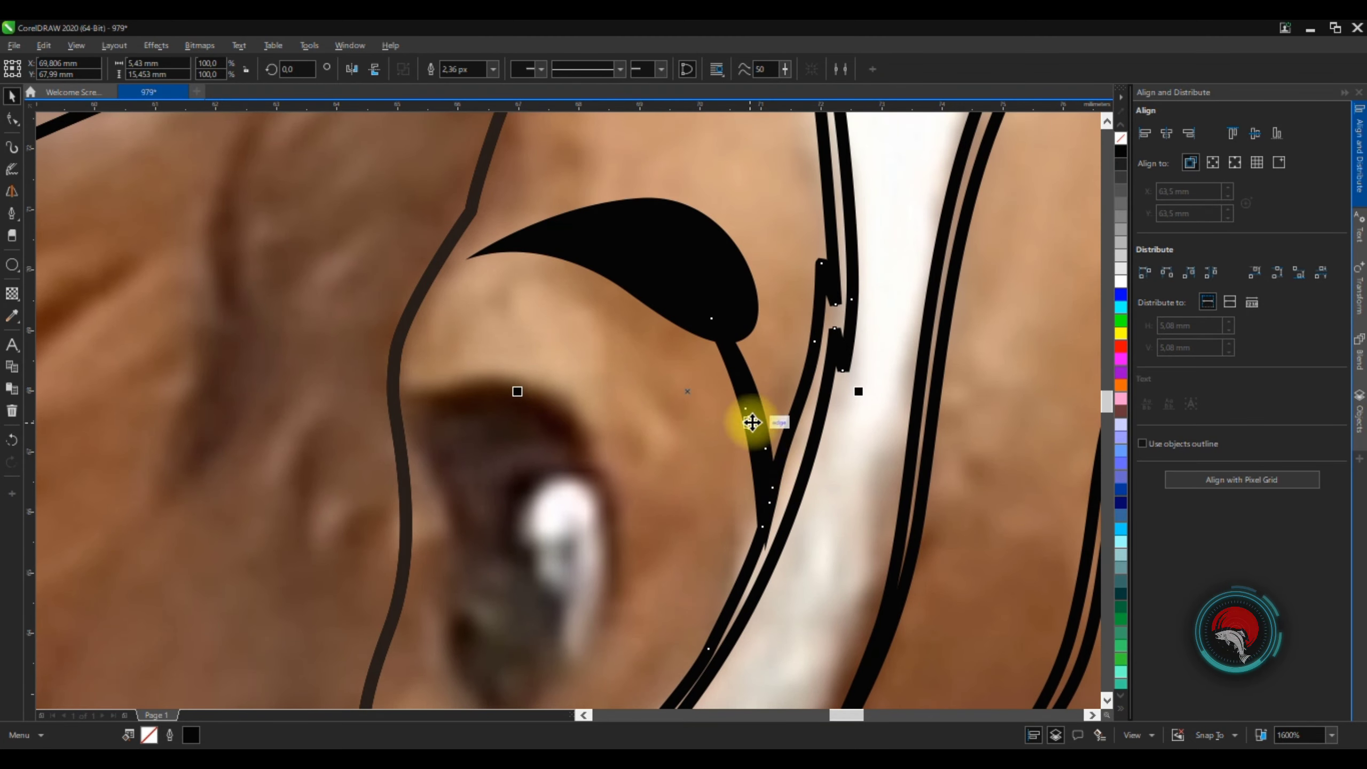
Undo the tapered stroke between the left eyebrow and the forehead stripe, and clear the selection
scroll(751, 423, "down", 1)
scroll(686, 268, "down", 2)
scroll(695, 244, "up", 2)
key("ctrl+z")
scroll(739, 225, "down", 2)
key("Escape")
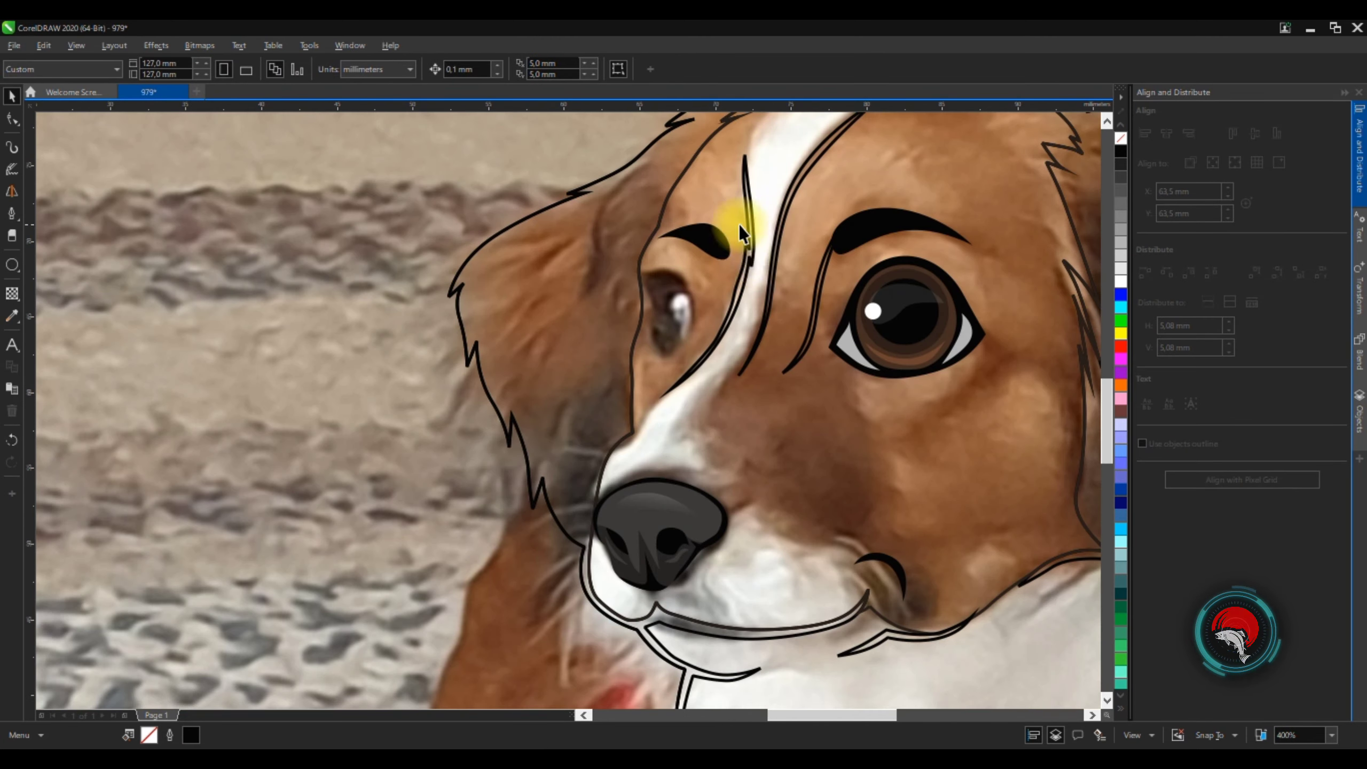
Trace the closed outer contour of the dog's left eye with the Pen tool, giving it a pointed lower corner
scroll(960, 320, "down", 2)
scroll(707, 283, "up", 4)
key("p")
left_click(460, 243)
left_click_drag(665, 493, 624, 555)
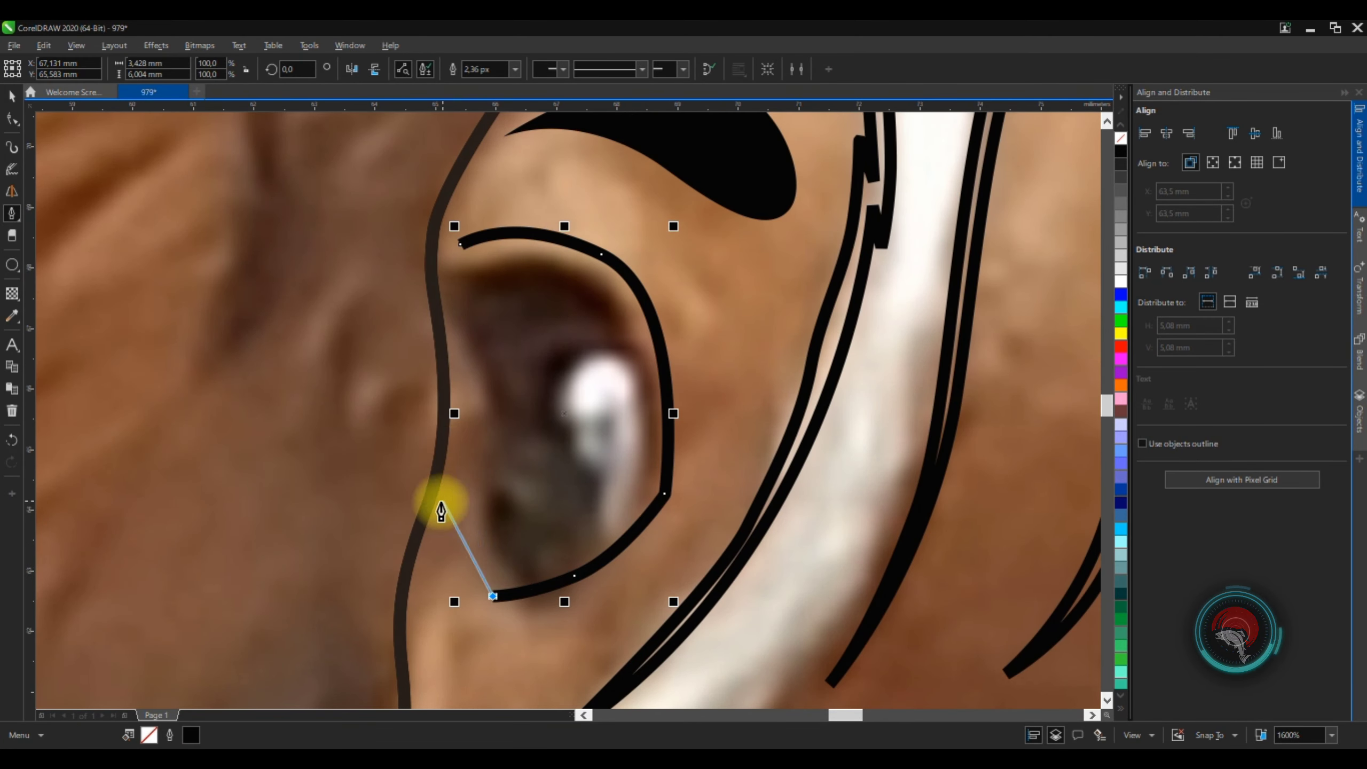
scroll(552, 207, "down", 1)
scroll(610, 229, "up", 1)
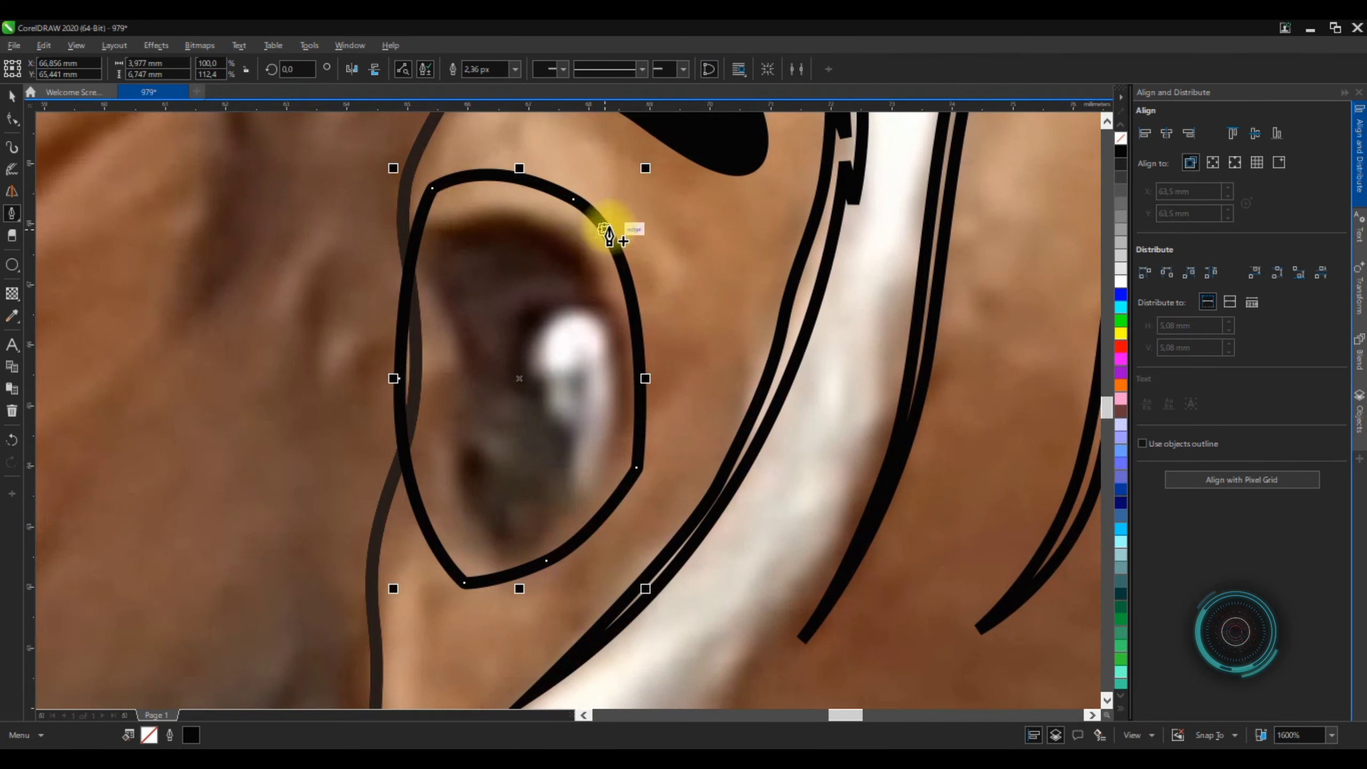
Draw an oval Pen curve inside the left eye's outer contour for the iris edge
scroll(610, 229, "down", 2)
scroll(473, 274, "up", 2)
left_click(402, 484)
key("ctrl+z")
left_click(381, 341)
left_click_drag(448, 229, 478, 232)
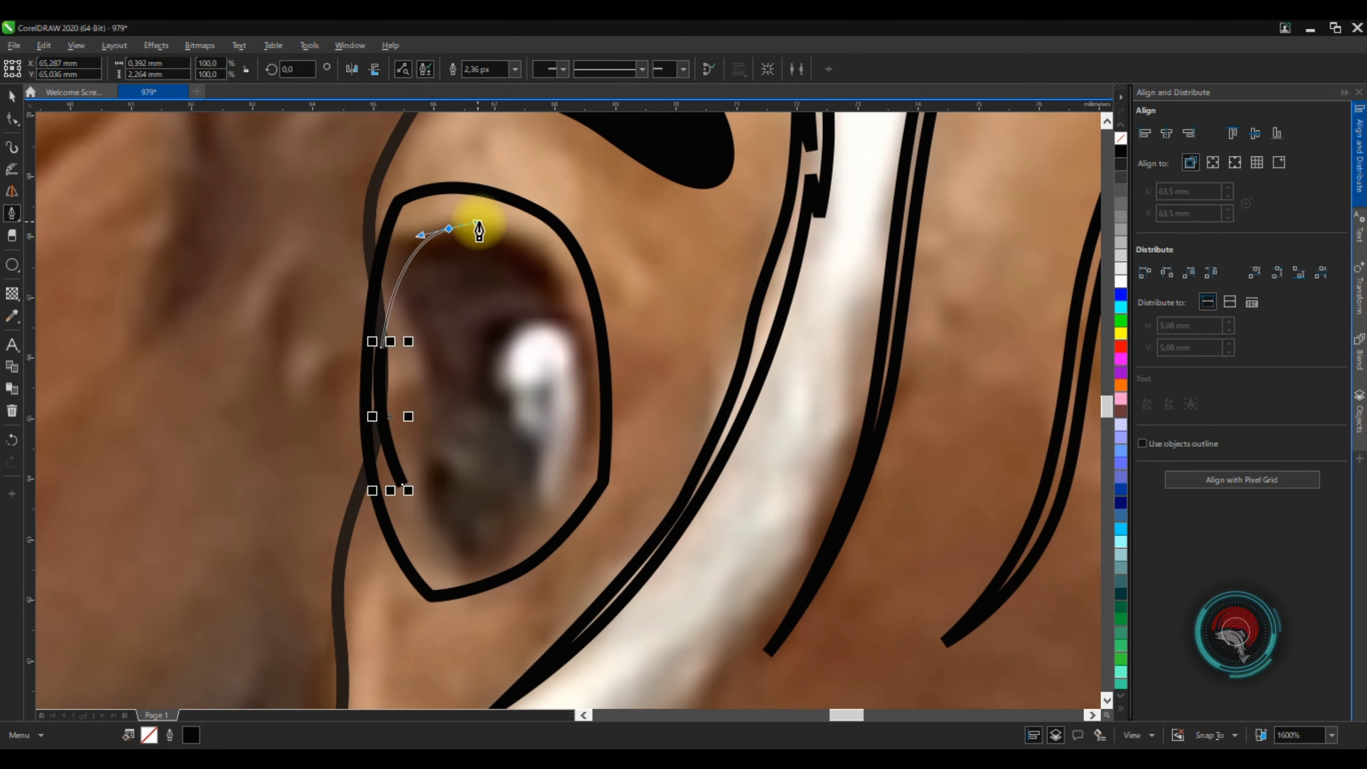
Draw the two eye-white corners beside the left eye's inner oval and fill them light grey without outlines
scroll(412, 560, "up", 2)
key("ctrl+z")
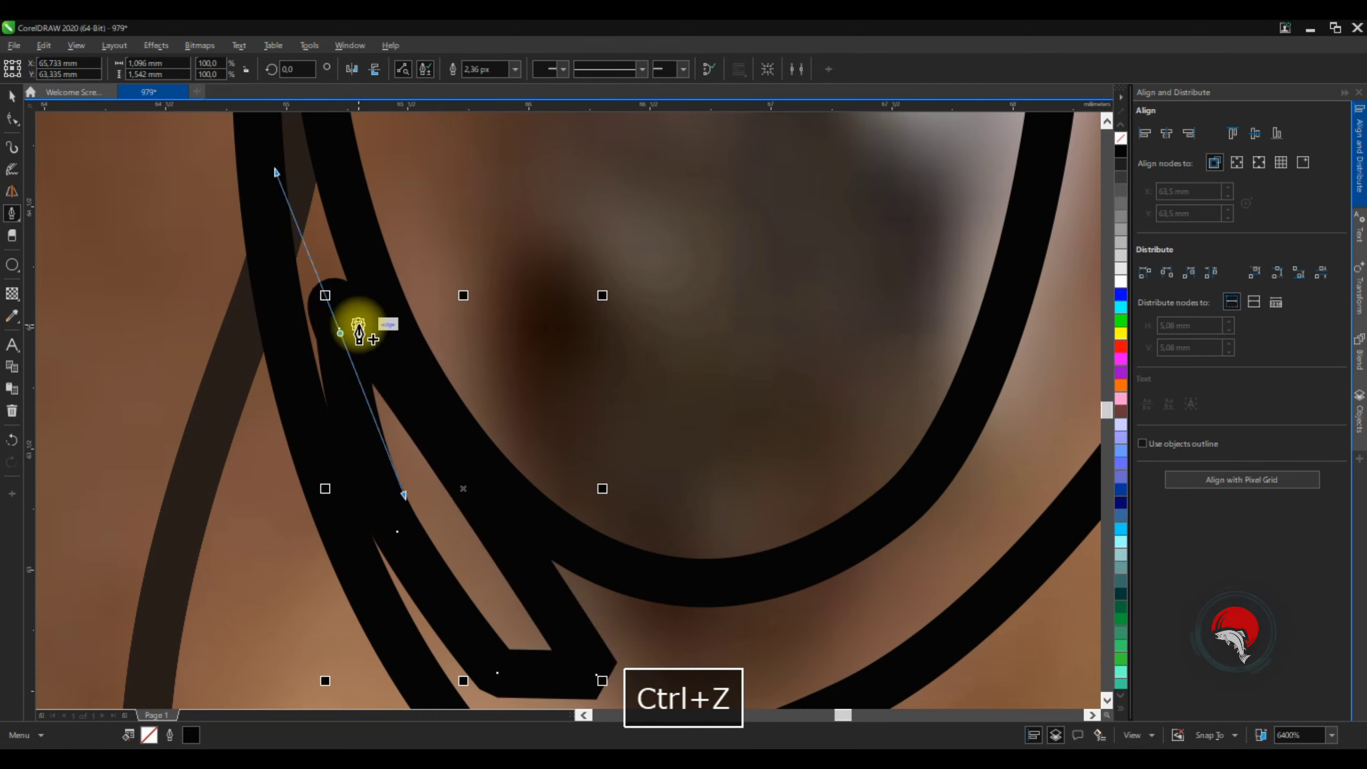
scroll(600, 199, "down", 1)
scroll(601, 199, "up", 1)
scroll(624, 297, "down", 3)
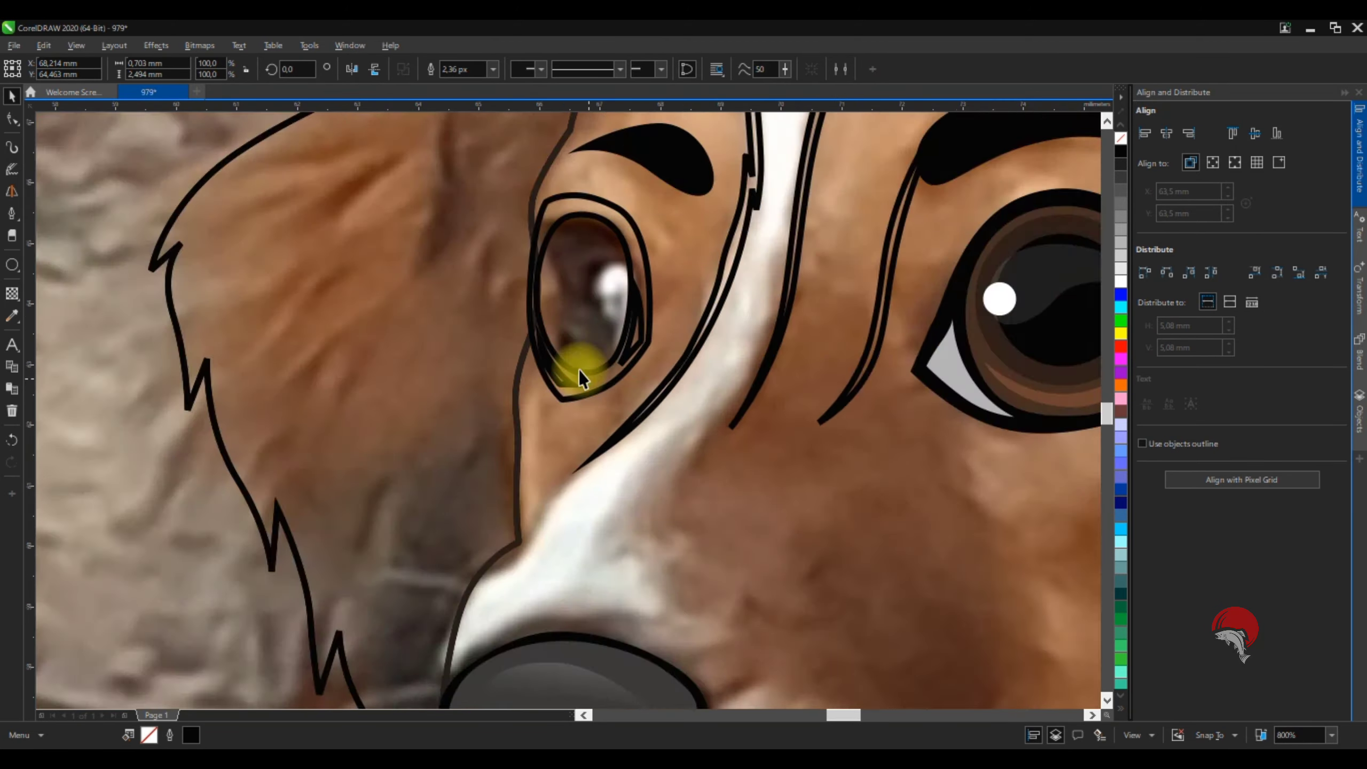
scroll(578, 370, "up", 3)
key("i")
scroll(620, 303, "down", 3)
scroll(681, 236, "up", 3)
Add ellipses for the inner iris and pupil of the left eye and cut off the parts outside the inner oval
key("F7")
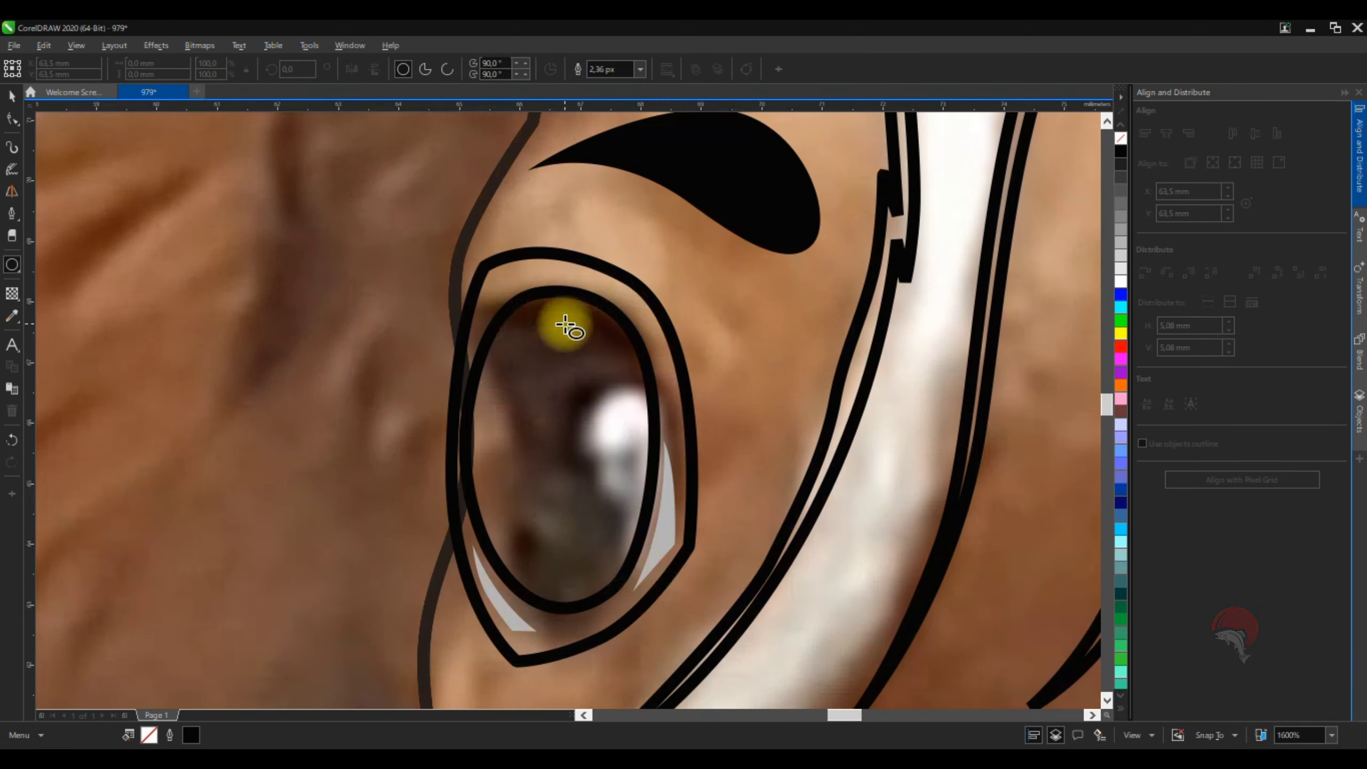
scroll(564, 320, "down", 2)
scroll(610, 443, "up", 1)
left_click(560, 412)
left_click_drag(561, 412, 589, 410)
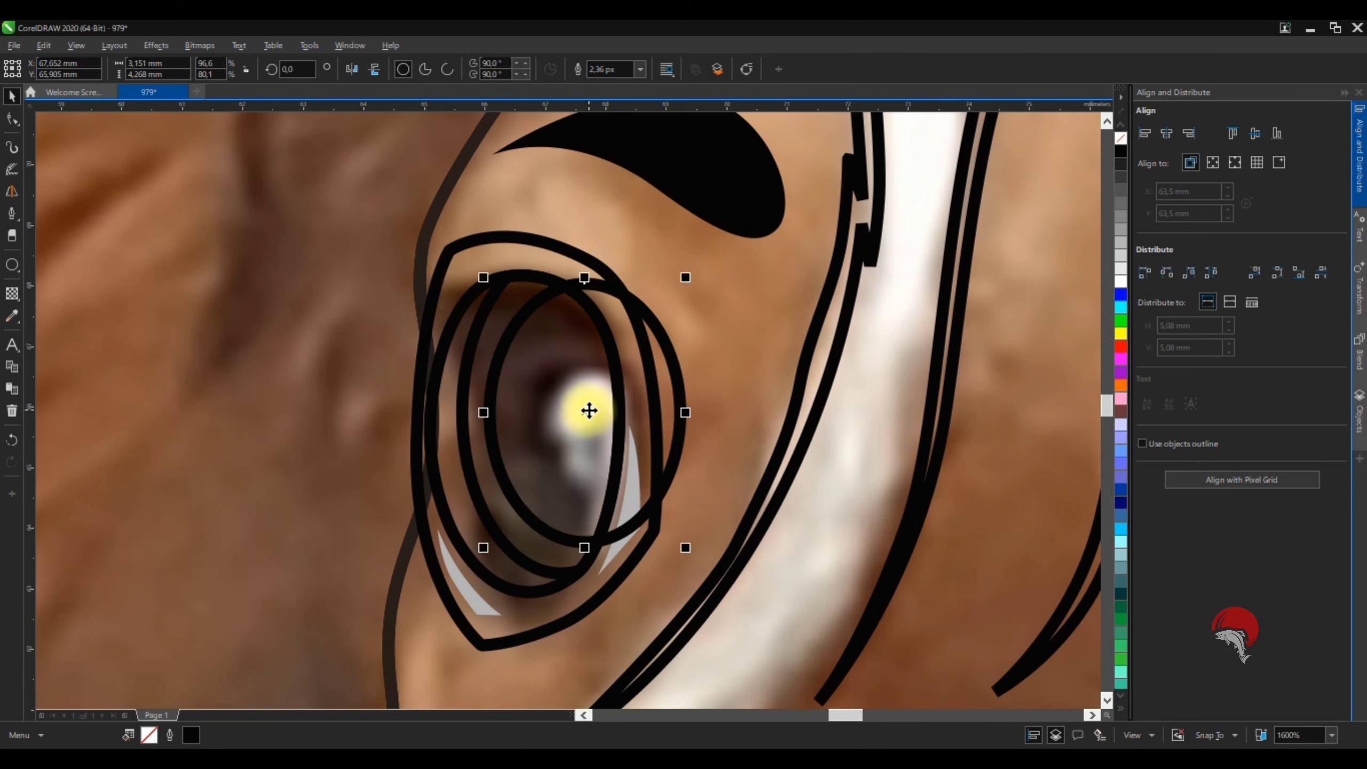
key("Delete")
Draw a wavy reflection shape across the upper part of the left eye's pupil, narrow it and move it into place
scroll(701, 378, "down", 5)
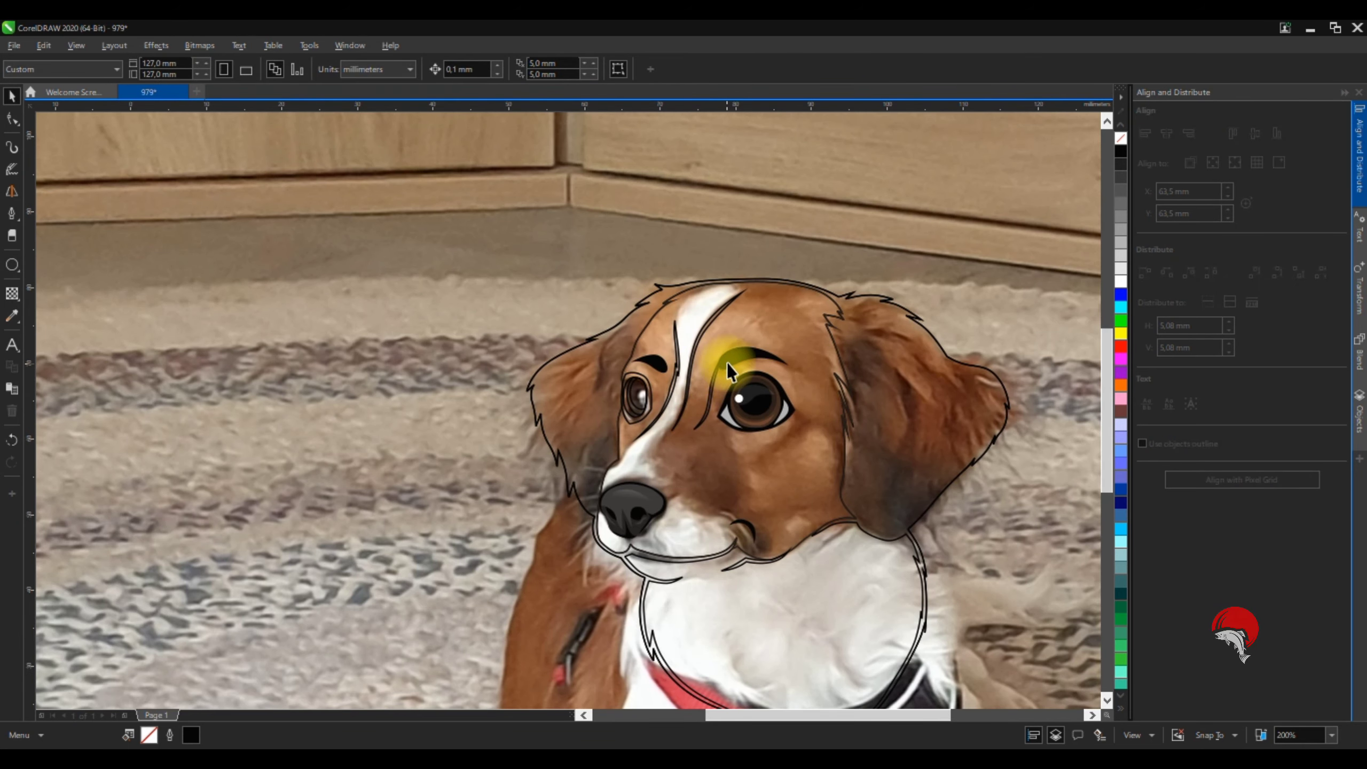
key("F5")
scroll(726, 364, "up", 5)
scroll(422, 323, "up", 2)
key("ctrl+z")
key("ctrl+z")
key("ctrl+z")
key("ctrl+z")
key("ctrl+z")
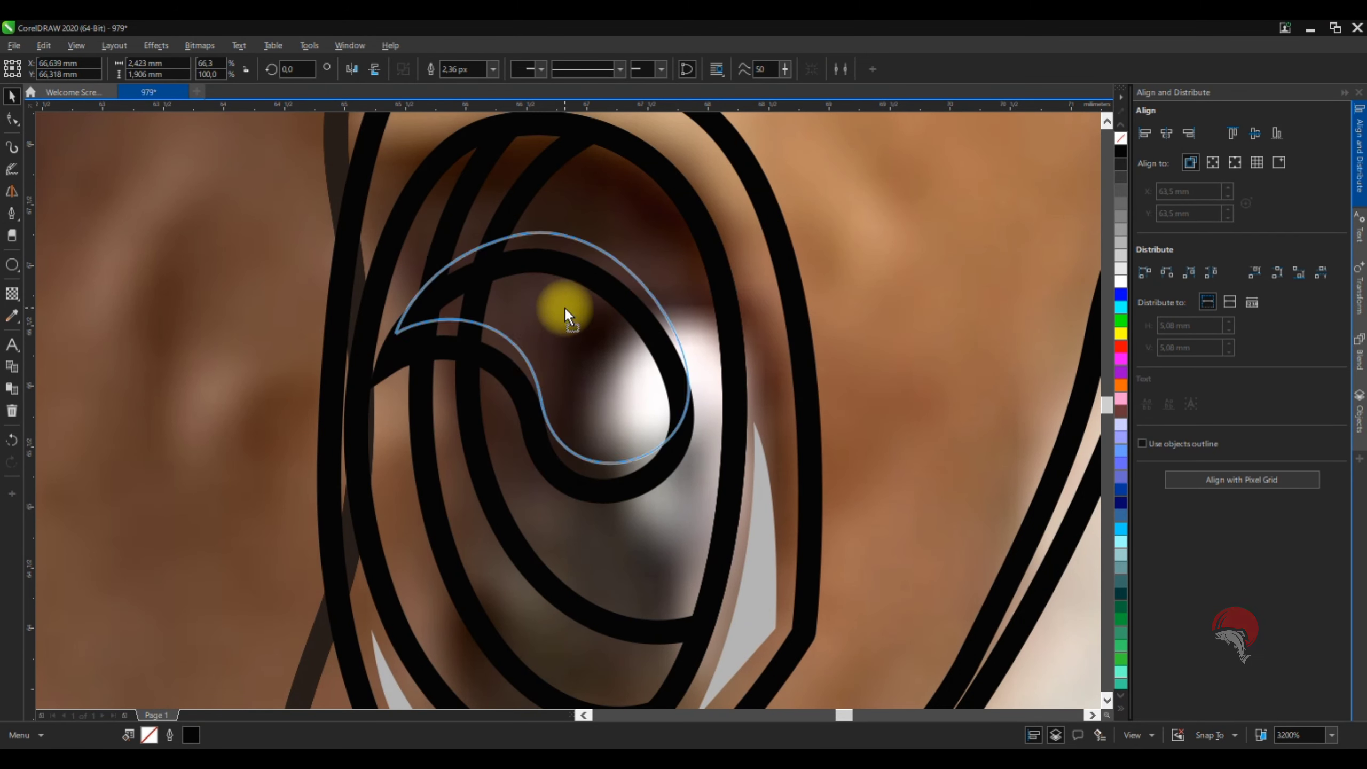
Add a white highlight ellipse without outline to the left pupil, and make the reflection white with 90% transparency
key("F7")
left_click(1120, 281)
right_click(1120, 139)
left_click(601, 451)
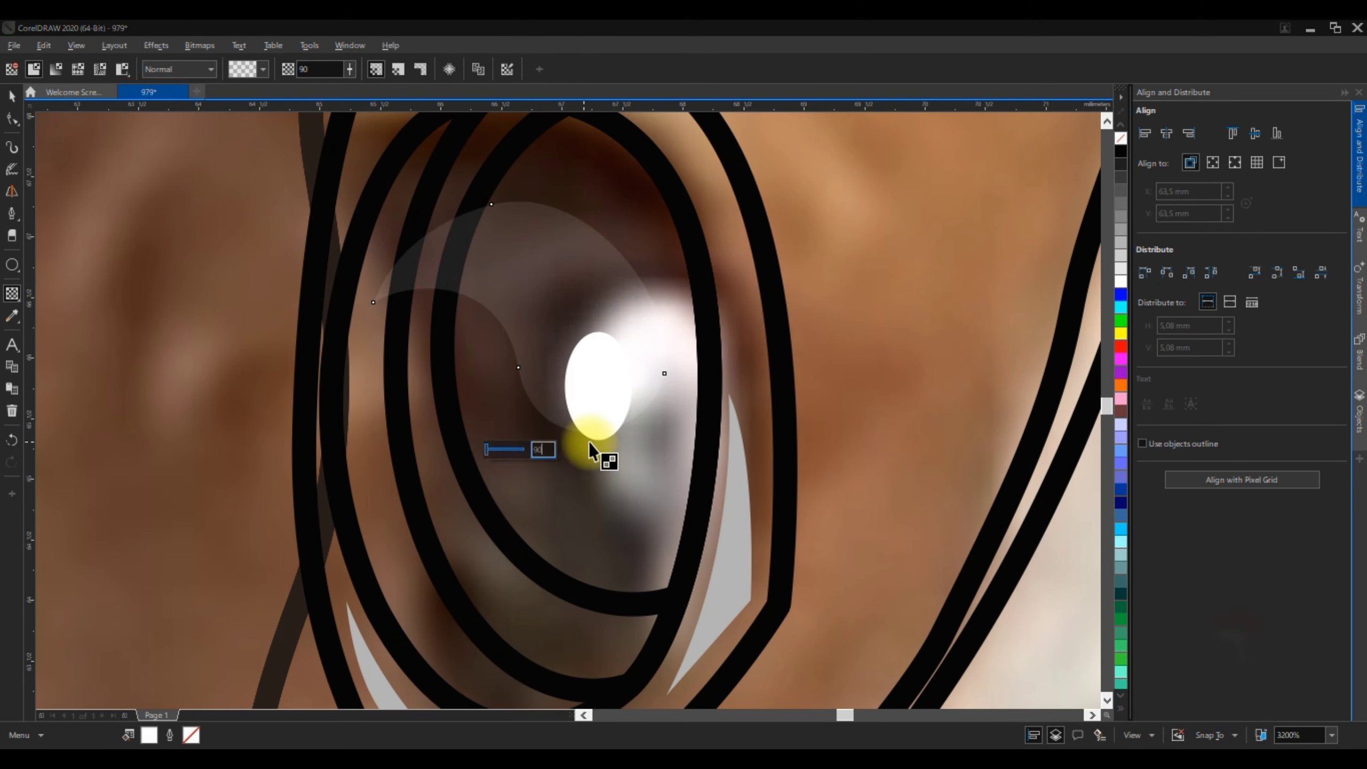
left_click(1120, 281)
Draw a closed crescent along the left iris's lower left edge and cut it to the iris outline
key("F5")
scroll(601, 274, "up", 2)
left_click(464, 291)
scroll(479, 488, "down", 3)
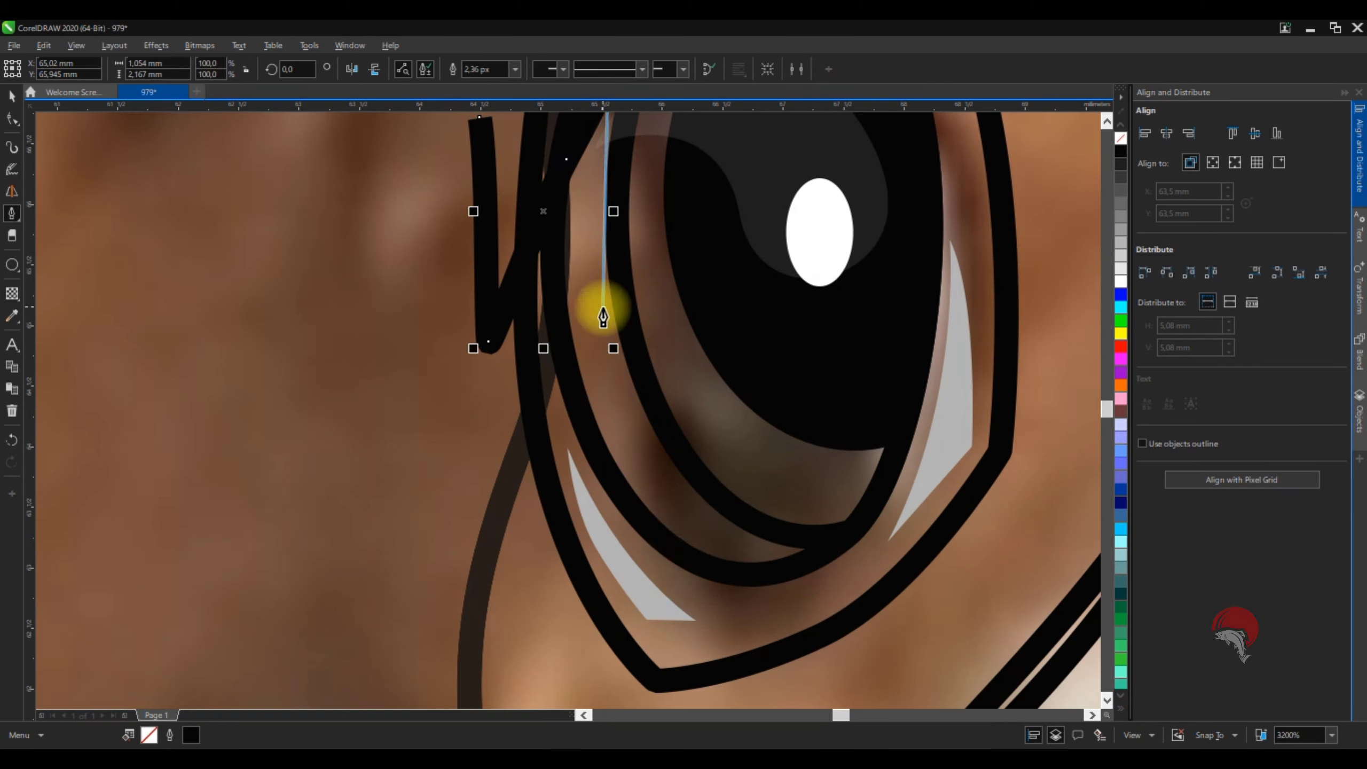
left_click(595, 506)
left_click(528, 614)
key("ctrl+1")
scroll(516, 519, "down", 3)
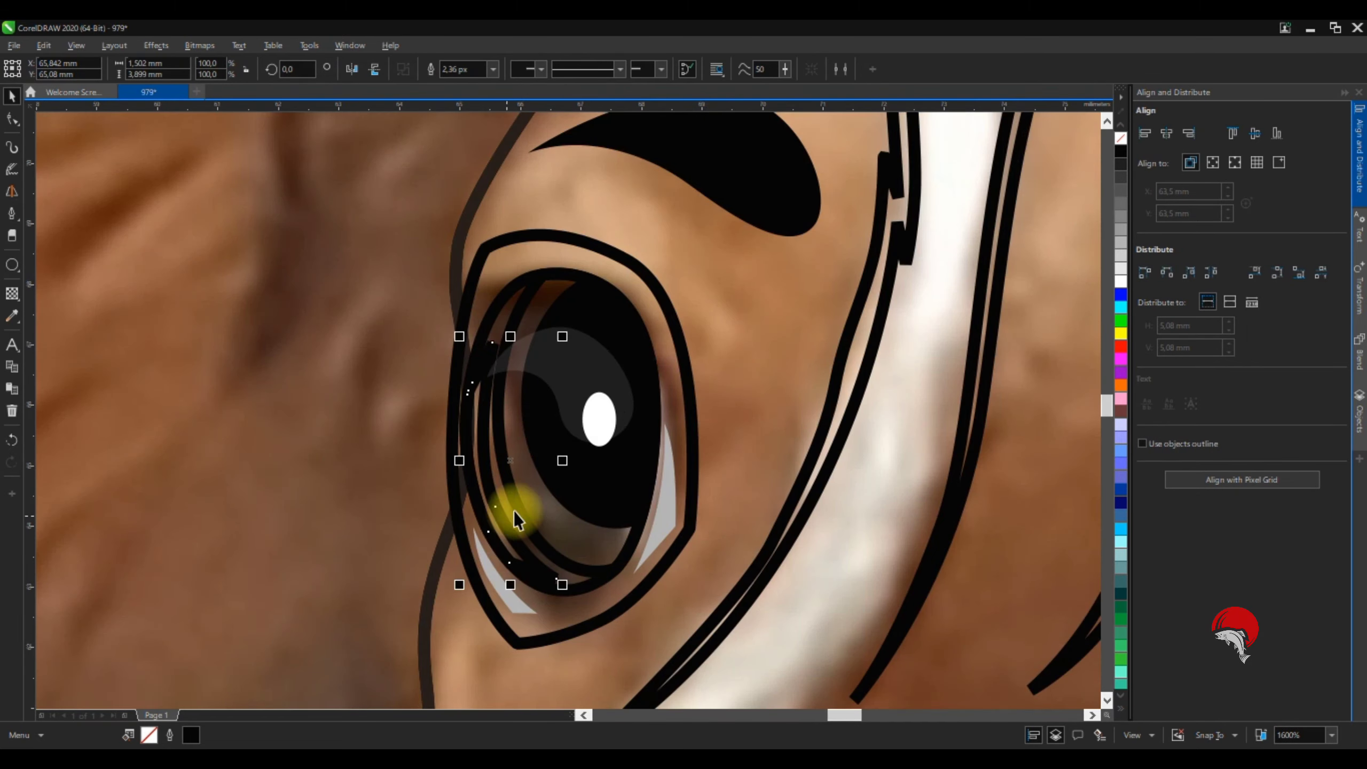
Fill the left eye's crescent and iris rings with the browns sampled from the right eye
key("i")
scroll(516, 519, "down", 2)
left_click(1028, 483)
scroll(646, 368, "up", 3)
scroll(829, 360, "down", 3)
scroll(309, 387, "up", 3)
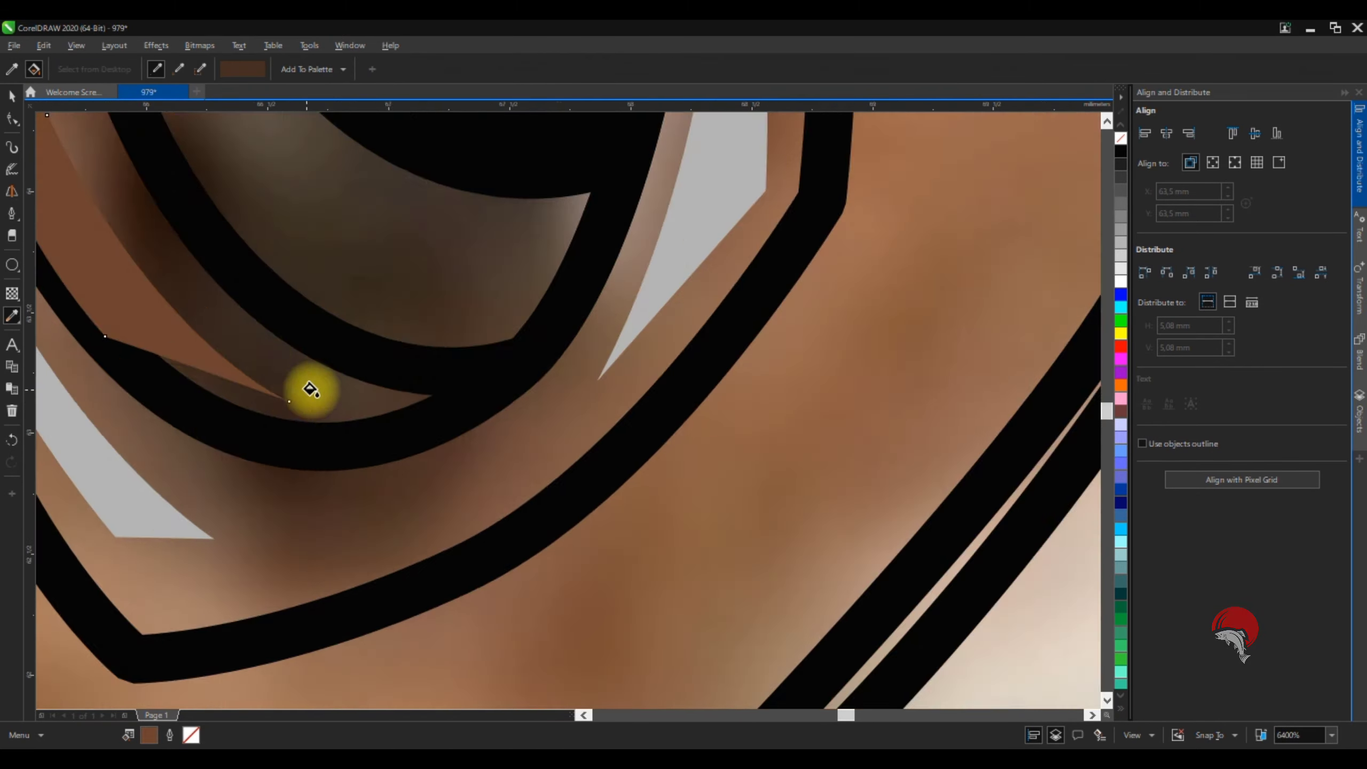
scroll(479, 428, "down", 4)
scroll(479, 427, "up", 5)
Group all parts of the left eye and enlarge the group to about 110.6%
key("space")
scroll(738, 375, "down", 3)
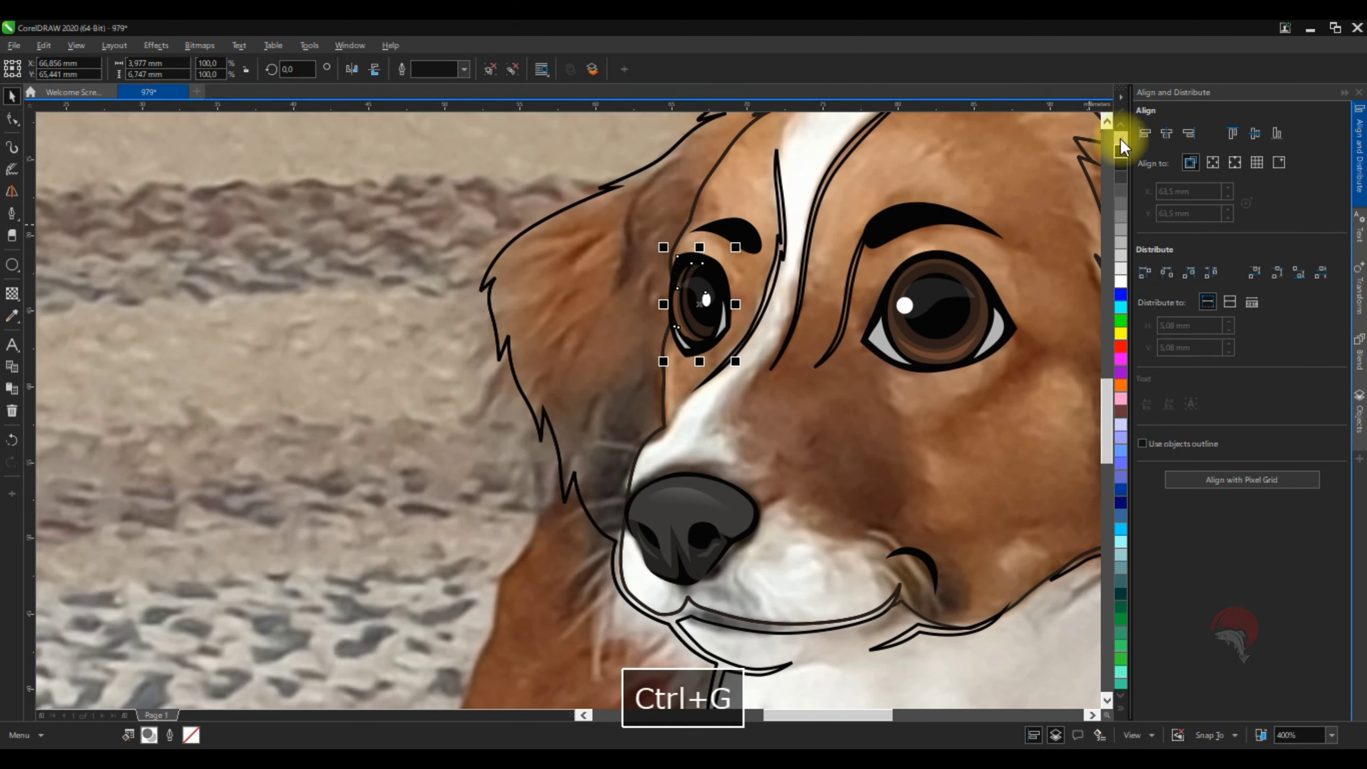
scroll(820, 329, "down", 2)
scroll(564, 297, "up", 3)
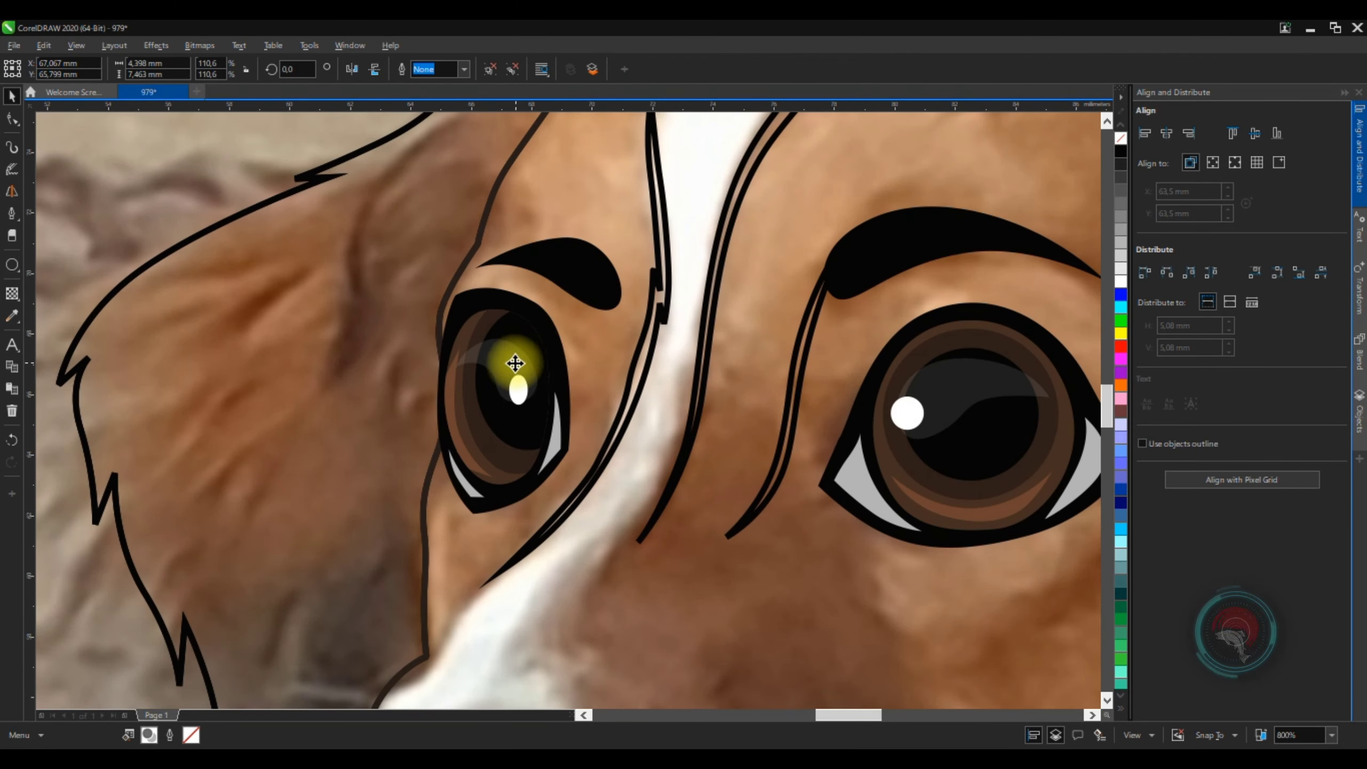
key("Escape")
Select the left eyebrow and bend it into a stronger arch with the Envelope tool
scroll(515, 364, "down", 3)
scroll(393, 385, "up", 4)
scroll(452, 296, "down", 4)
scroll(771, 391, "up", 3)
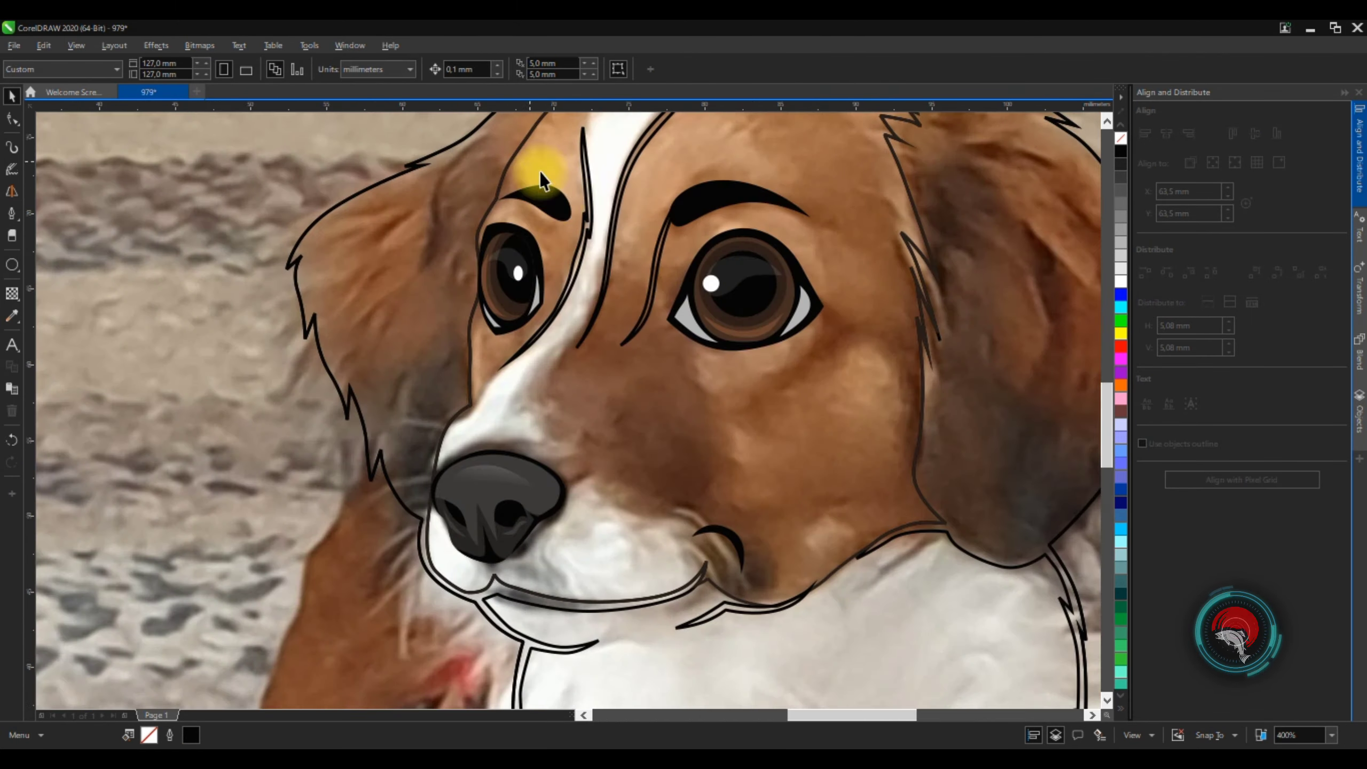
left_click(538, 192)
scroll(538, 192, "up", 2)
left_click(58, 363)
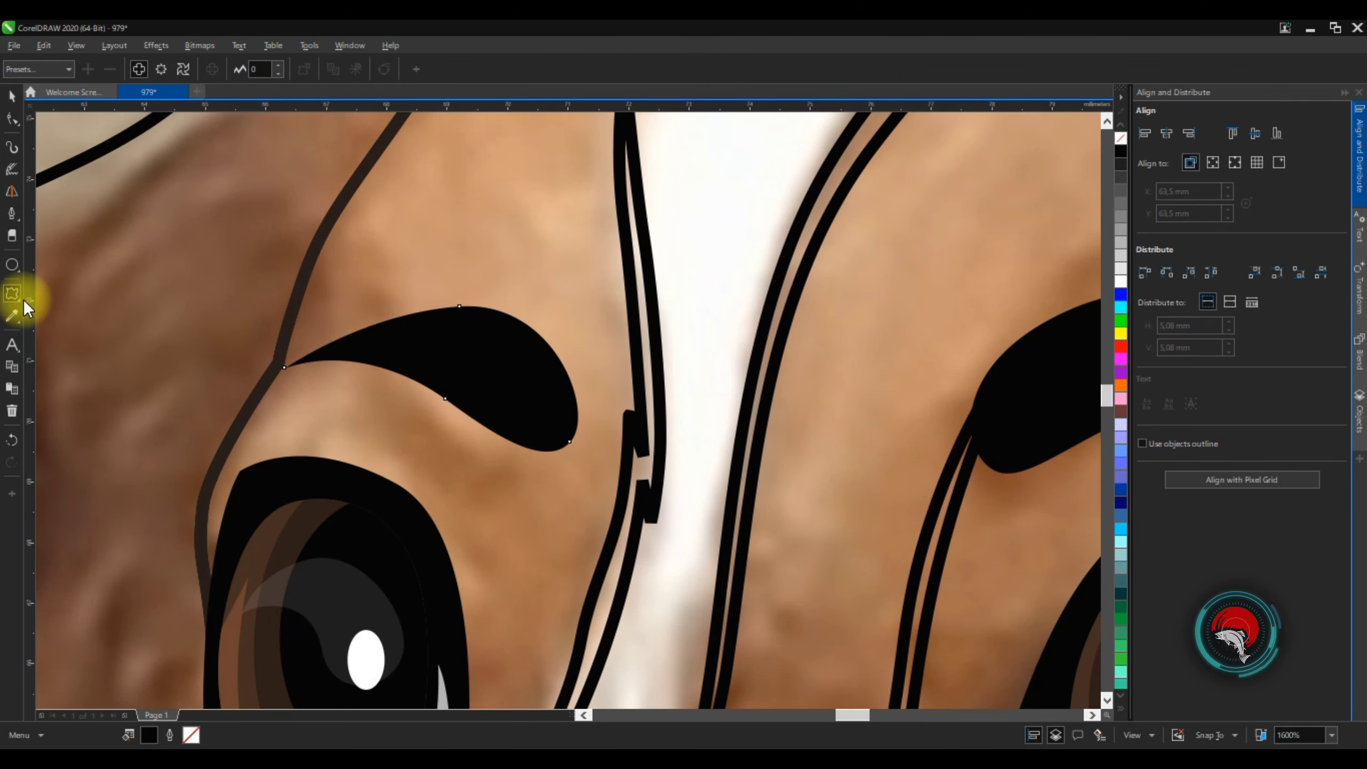
left_click(12, 293)
left_click(63, 379)
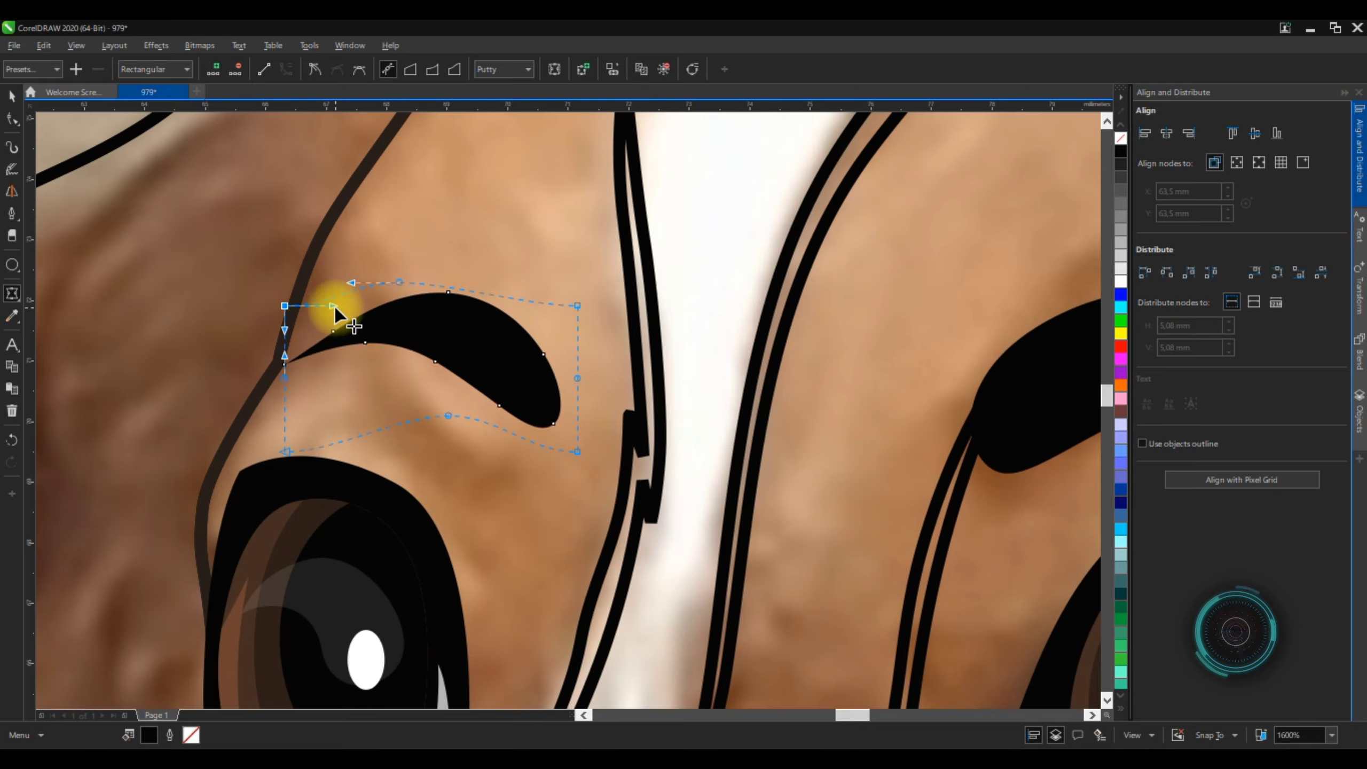
Enlarge the reshaped left eyebrow slightly and position it above the left eye
scroll(397, 392, "down", 4)
key("space")
scroll(404, 291, "up", 4)
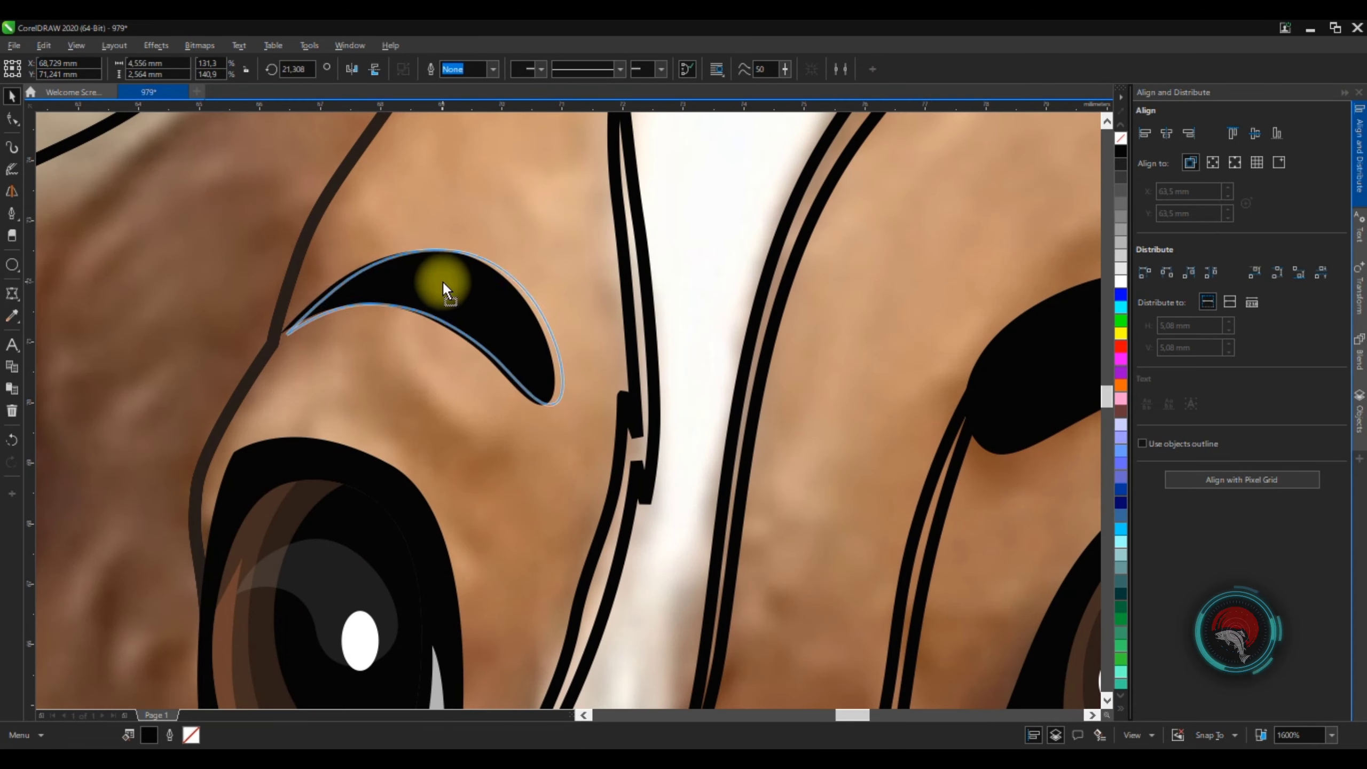
scroll(442, 281, "down", 4)
scroll(503, 248, "up", 3)
scroll(463, 227, "down", 4)
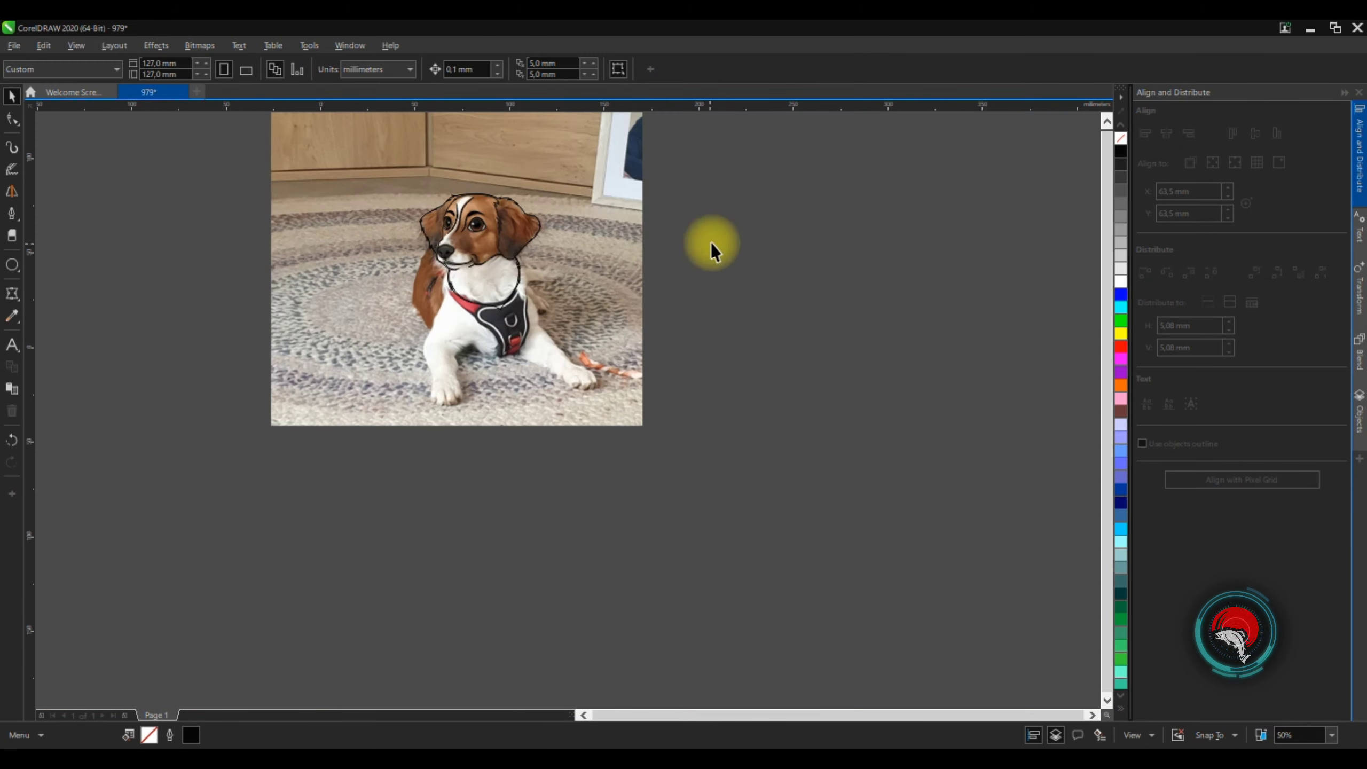
Start a Pen curve beneath the right eye and trace a cheek crease rising toward the eye's outer side
scroll(464, 219, "up", 3)
scroll(345, 464, "up", 1)
key("p")
left_click(269, 525)
left_click_drag(499, 447, 585, 379)
left_click_drag(663, 303, 692, 255)
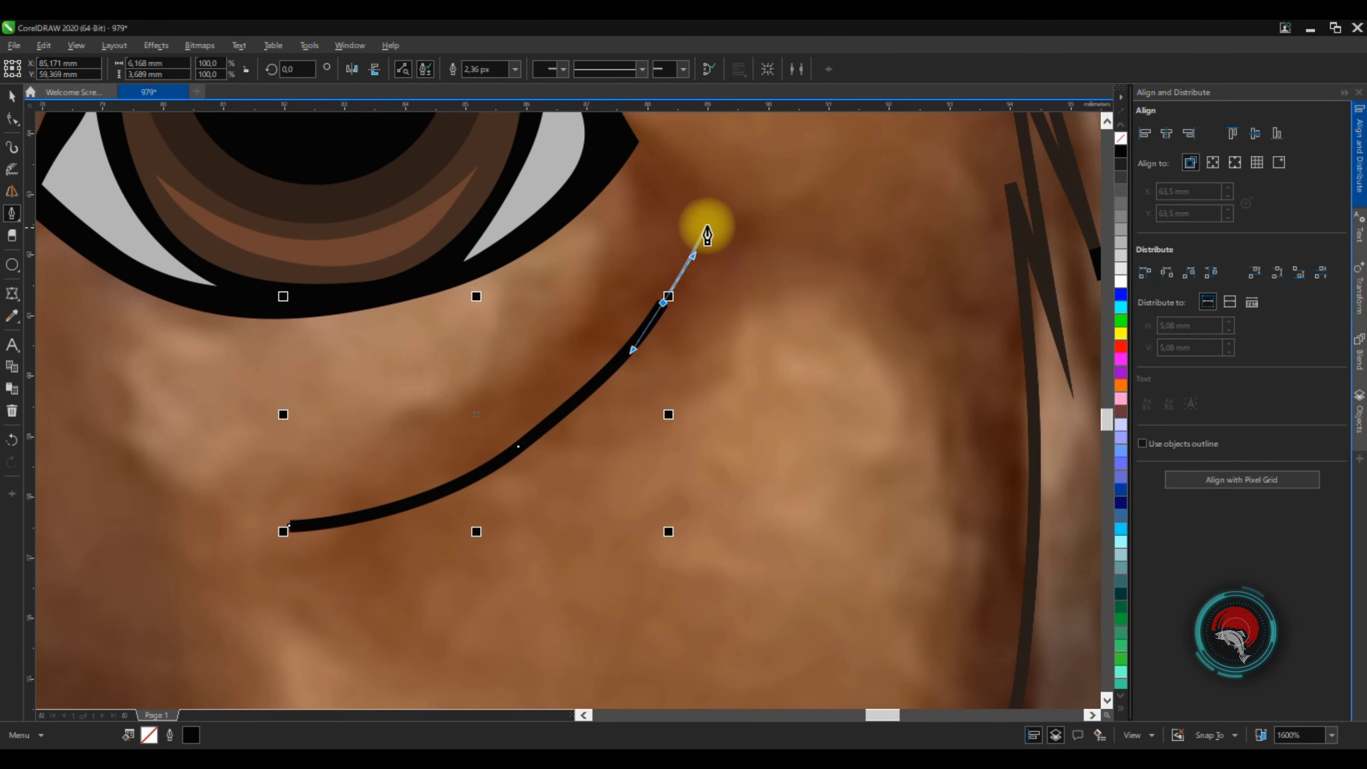
Fill the finished cheek crease black without an outline and save the document
key("space")
scroll(721, 376, "down", 2)
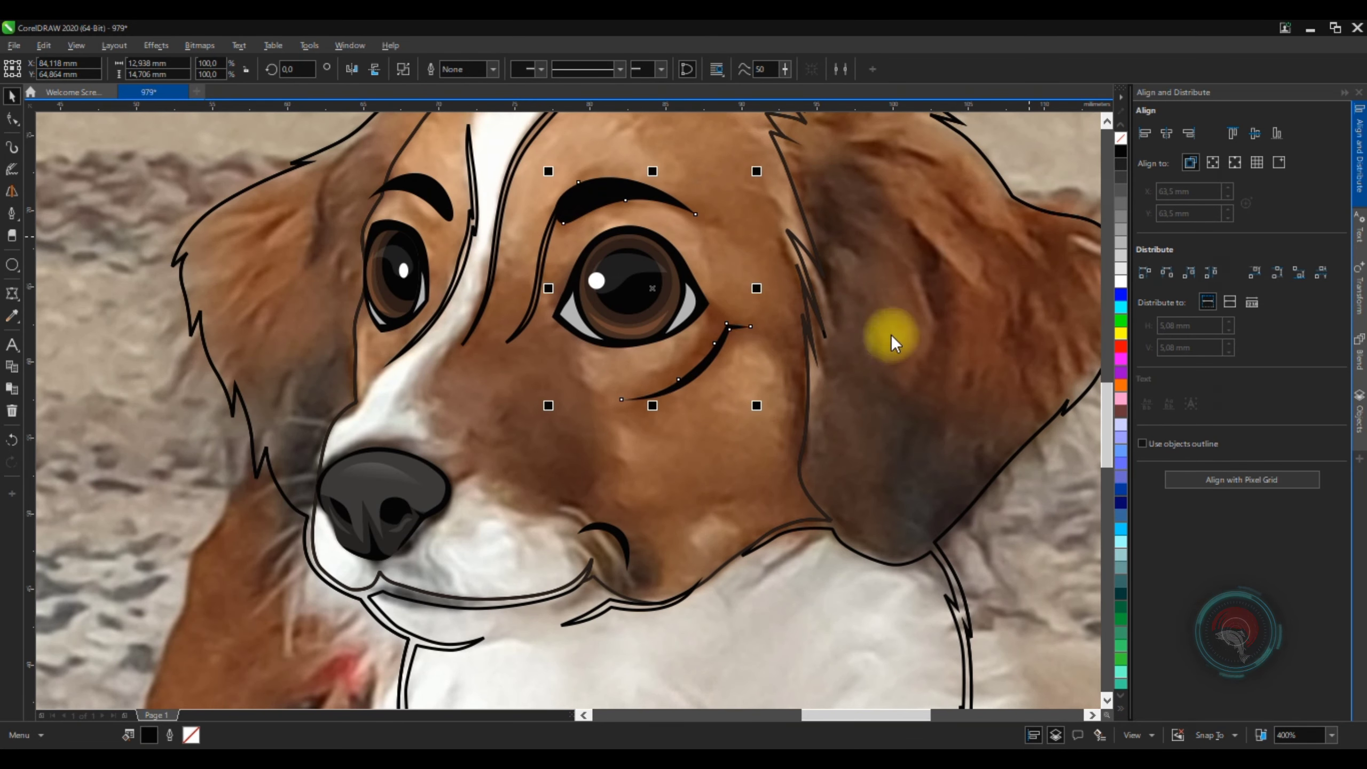
scroll(861, 312, "down", 2)
key("ctrl+s")
Start a Pen curve at the lower end of the forehead stripe's left outline and trace down to the face outline
key("p")
scroll(634, 259, "up", 1)
scroll(524, 397, "up", 4)
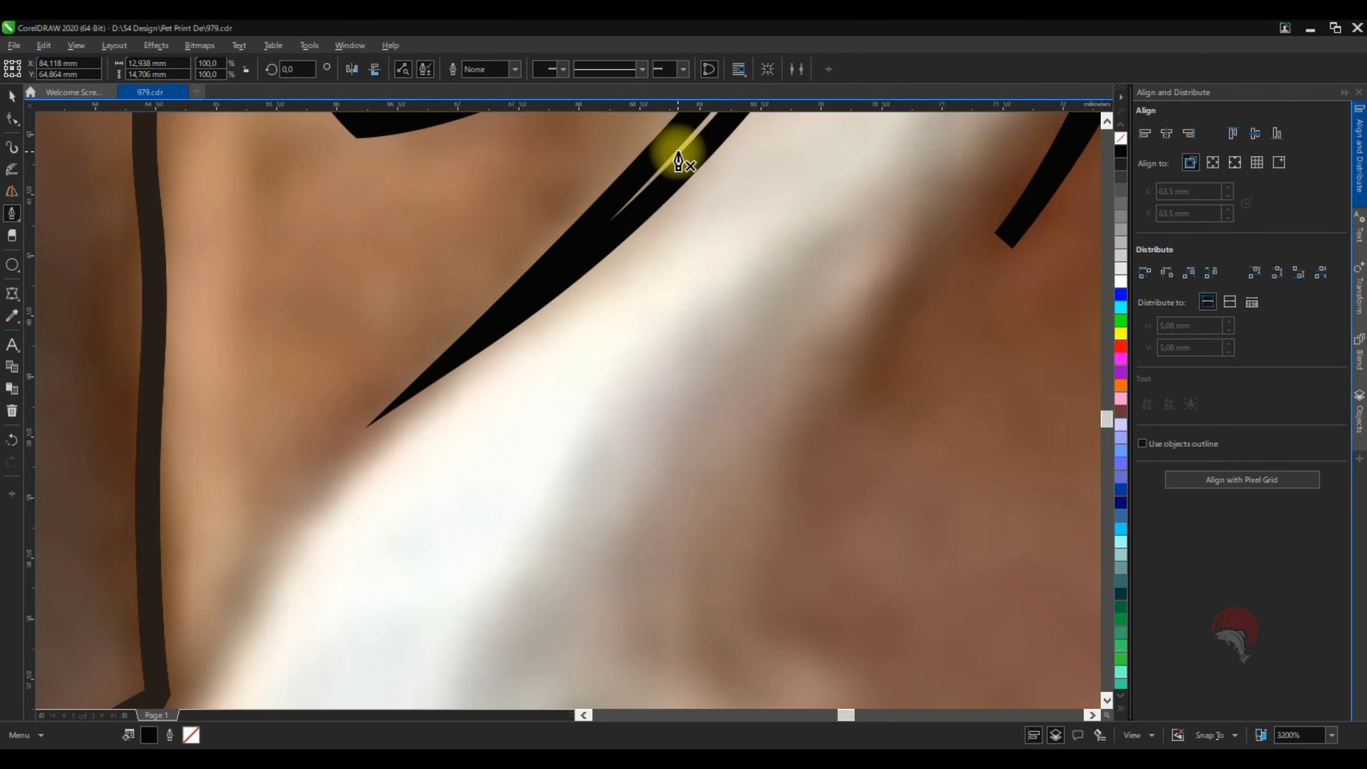
left_click(678, 162)
scroll(384, 458, "down", 2)
left_click(352, 400)
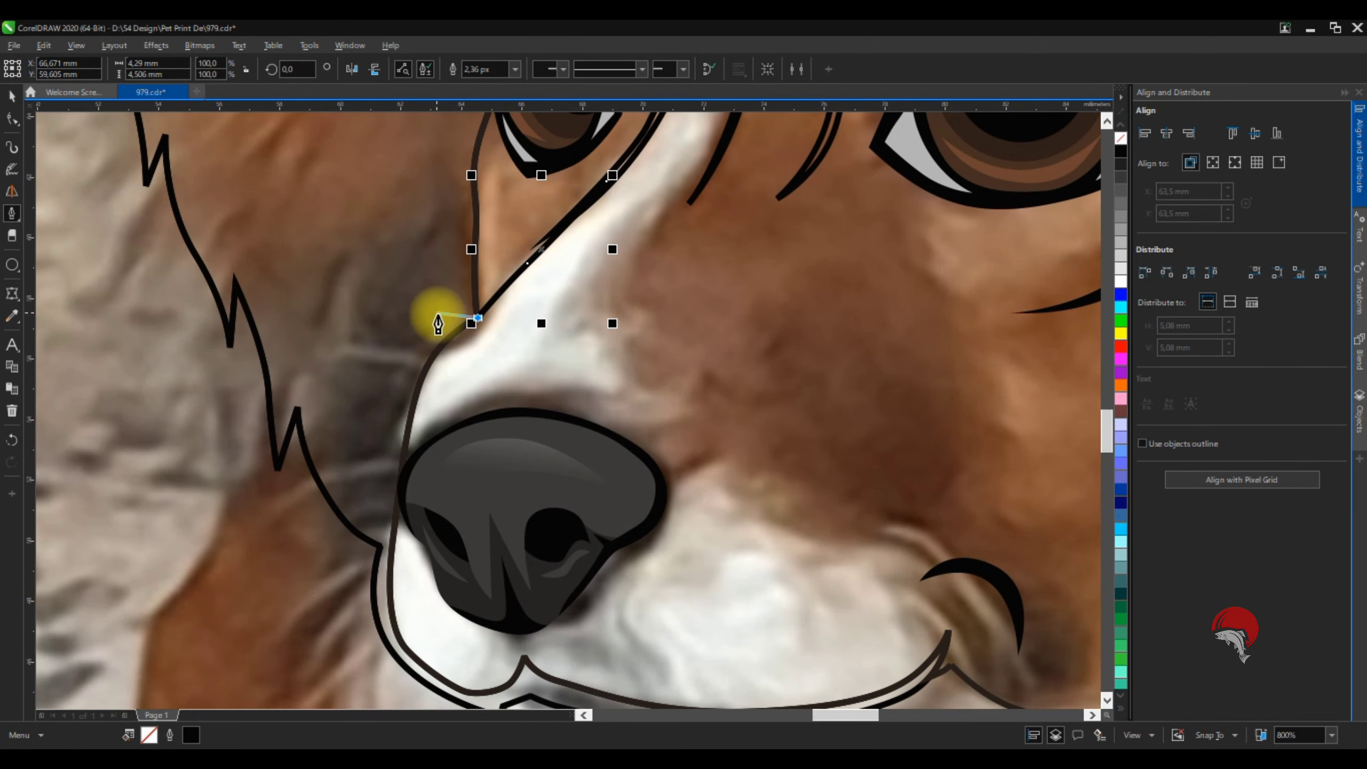
Continue the curve down the muzzle's left side and below the mouth line
scroll(419, 322, "down", 1)
scroll(447, 495, "up", 1)
scroll(774, 548, "down", 1)
scroll(473, 558, "up", 1)
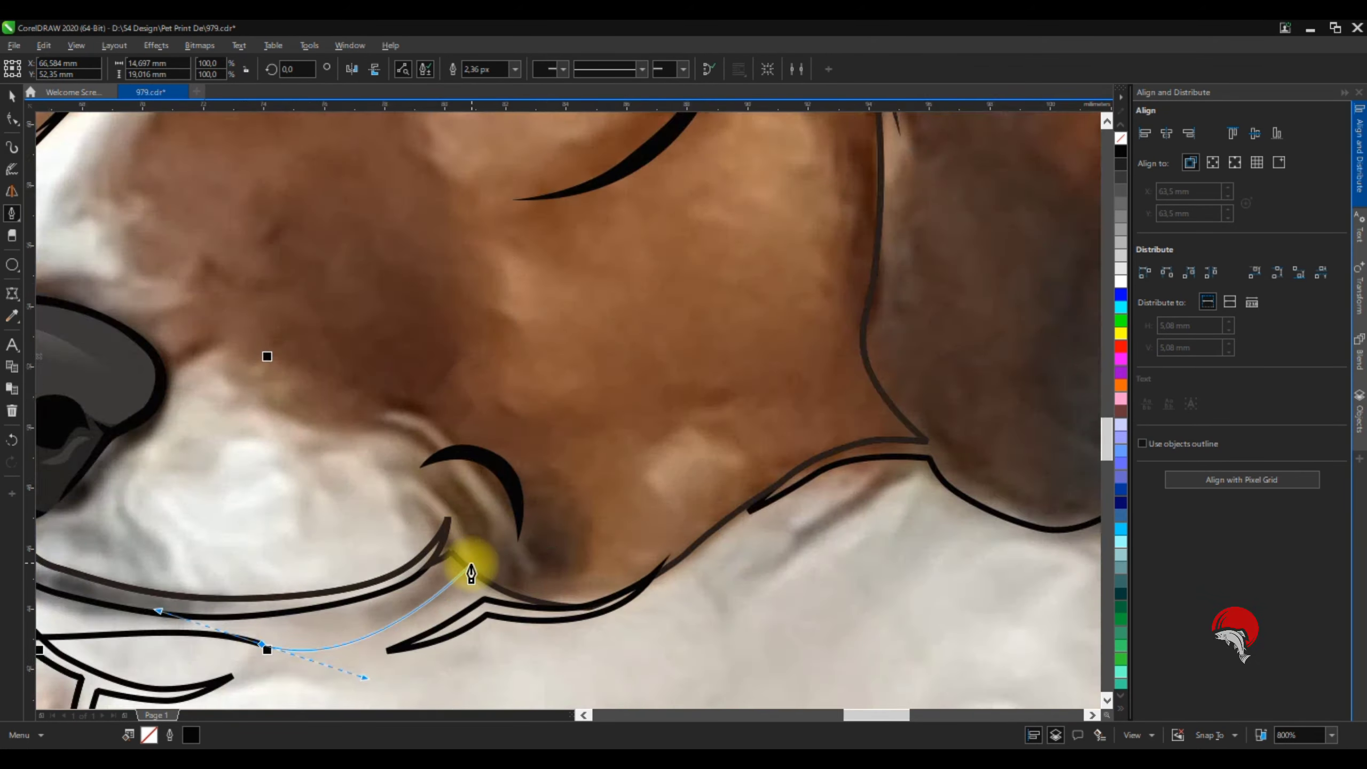
Continue the curve up around the mouth corner to the curved cheek mark, undoing the last misplaced segment
scroll(422, 464, "up", 1)
left_click_drag(394, 592, 428, 548)
left_click(421, 355)
scroll(317, 313, "down", 1)
key("ctrl+z")
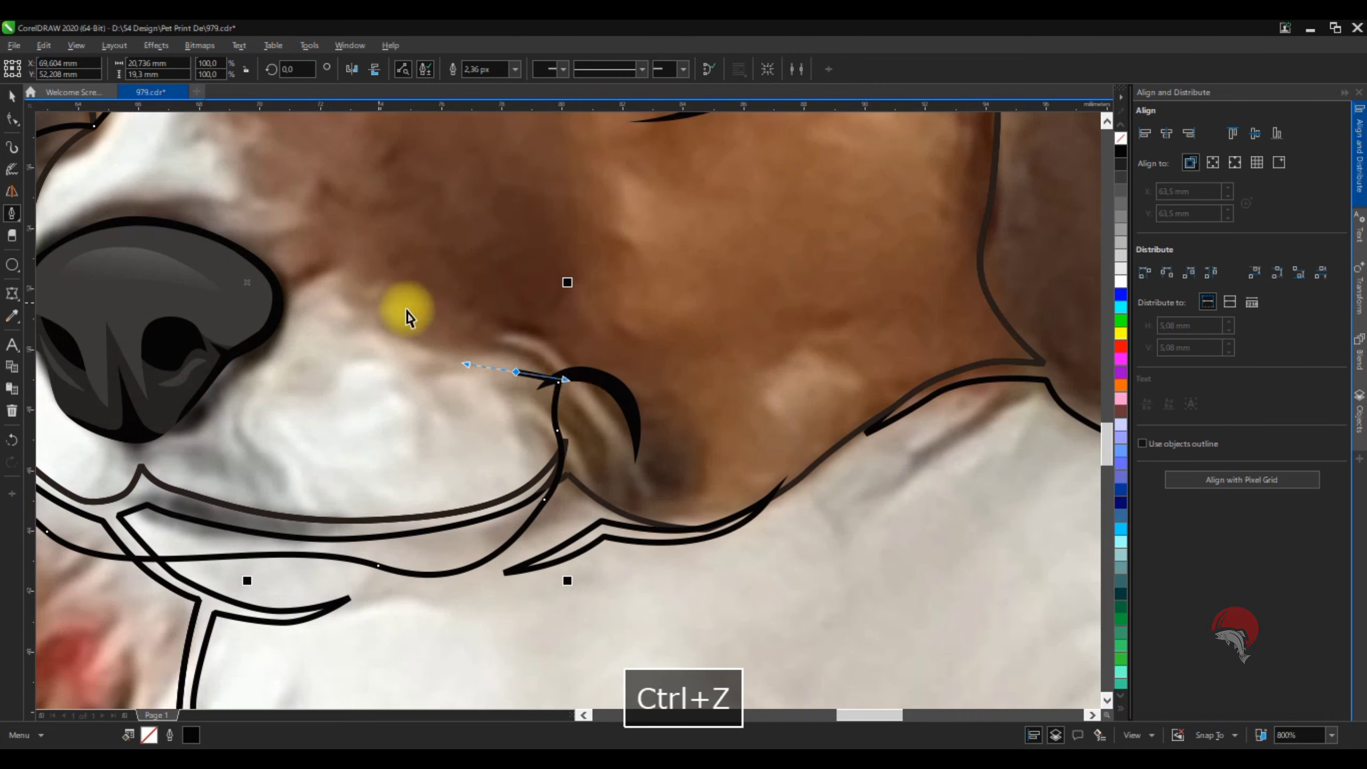
Continue the muzzle curve from the curved cheek mark toward the nose, adding a fur notch along its upper edge and undoing a misplaced segment
scroll(500, 361, "up", 2)
left_click_drag(585, 381, 530, 327)
scroll(323, 273, "down", 2)
key("ctrl+z")
left_click_drag(444, 312, 399, 290)
scroll(379, 281, "up", 1)
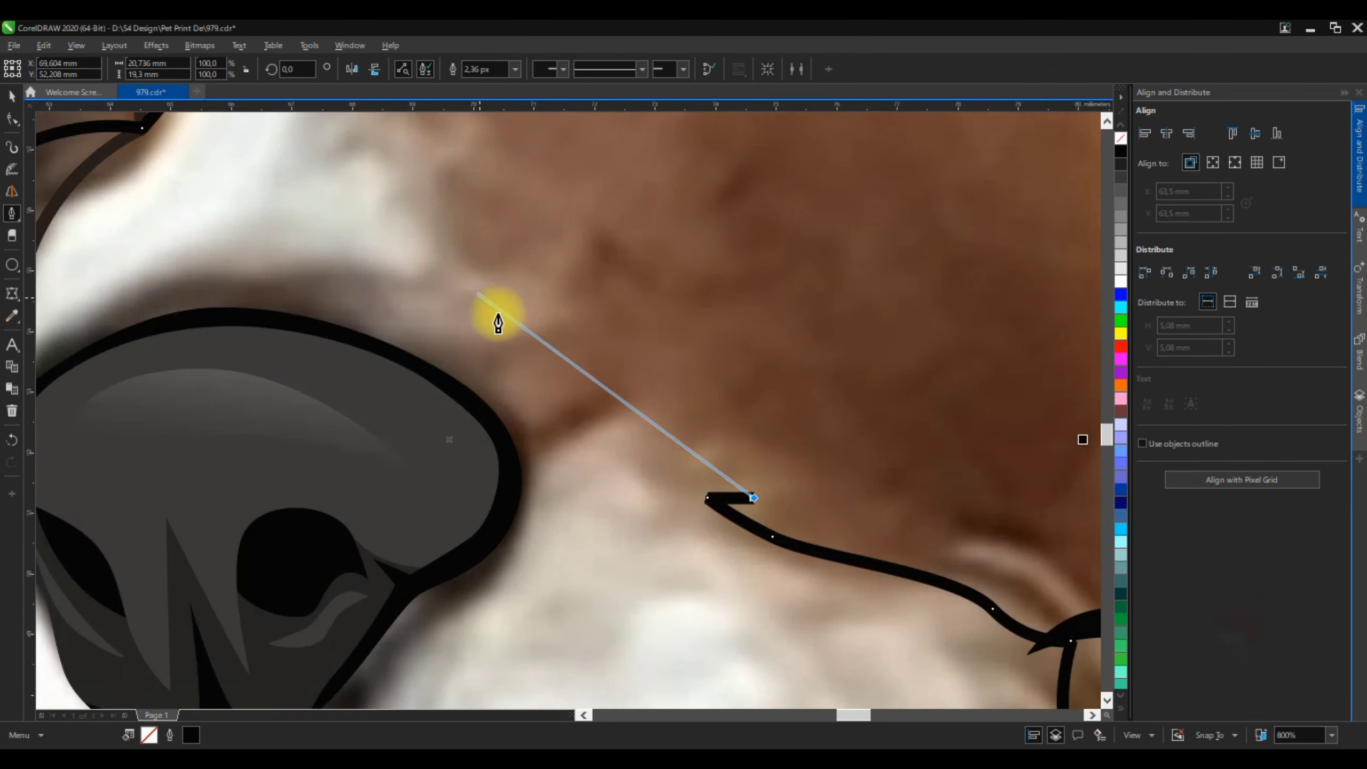
Add another jagged fur notch beside the nose and curve the outline up onto the bridge along the forehead stripe
left_click(579, 459)
left_click(562, 408)
scroll(529, 431, "down", 3)
scroll(531, 408, "up", 3)
left_click_drag(521, 492, 496, 462)
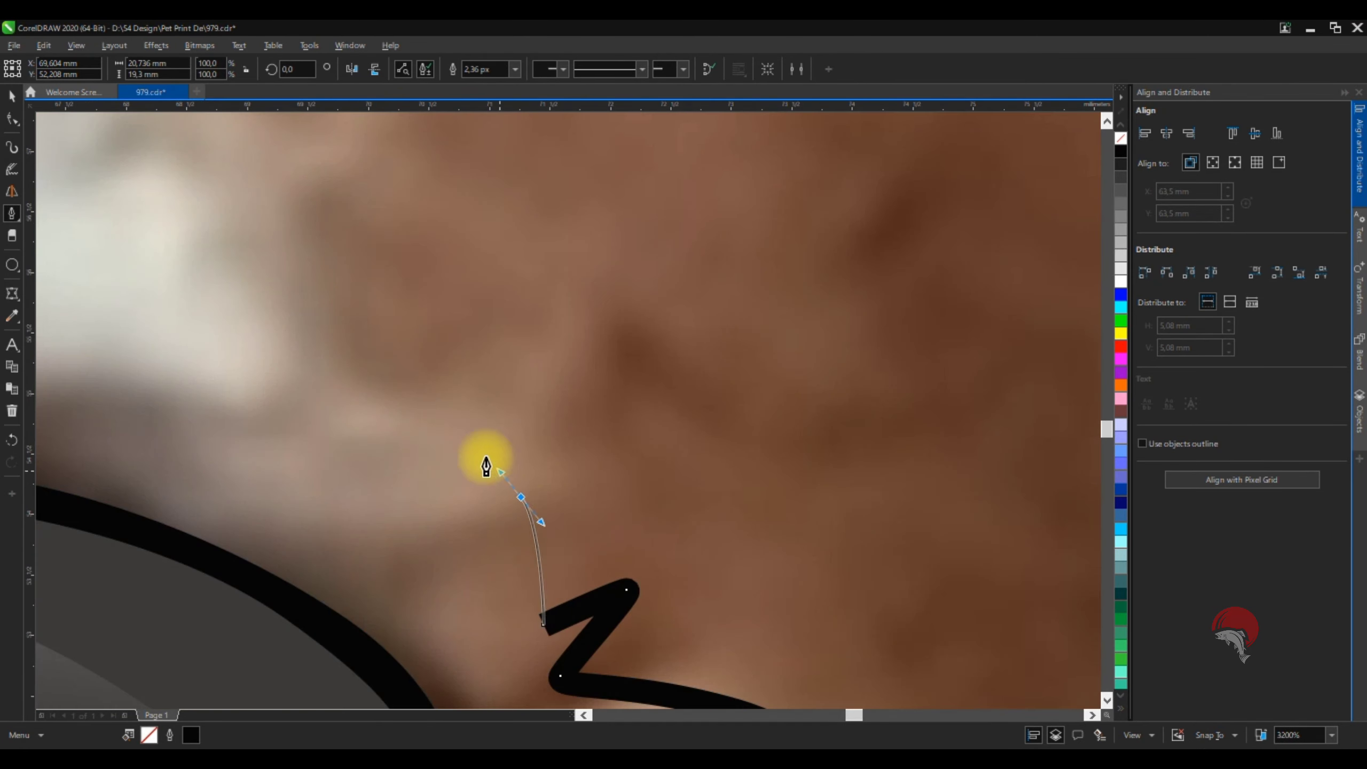
scroll(435, 431, "down", 2)
scroll(409, 398, "up", 1)
left_click_drag(432, 417, 435, 345)
scroll(473, 345, "down", 2)
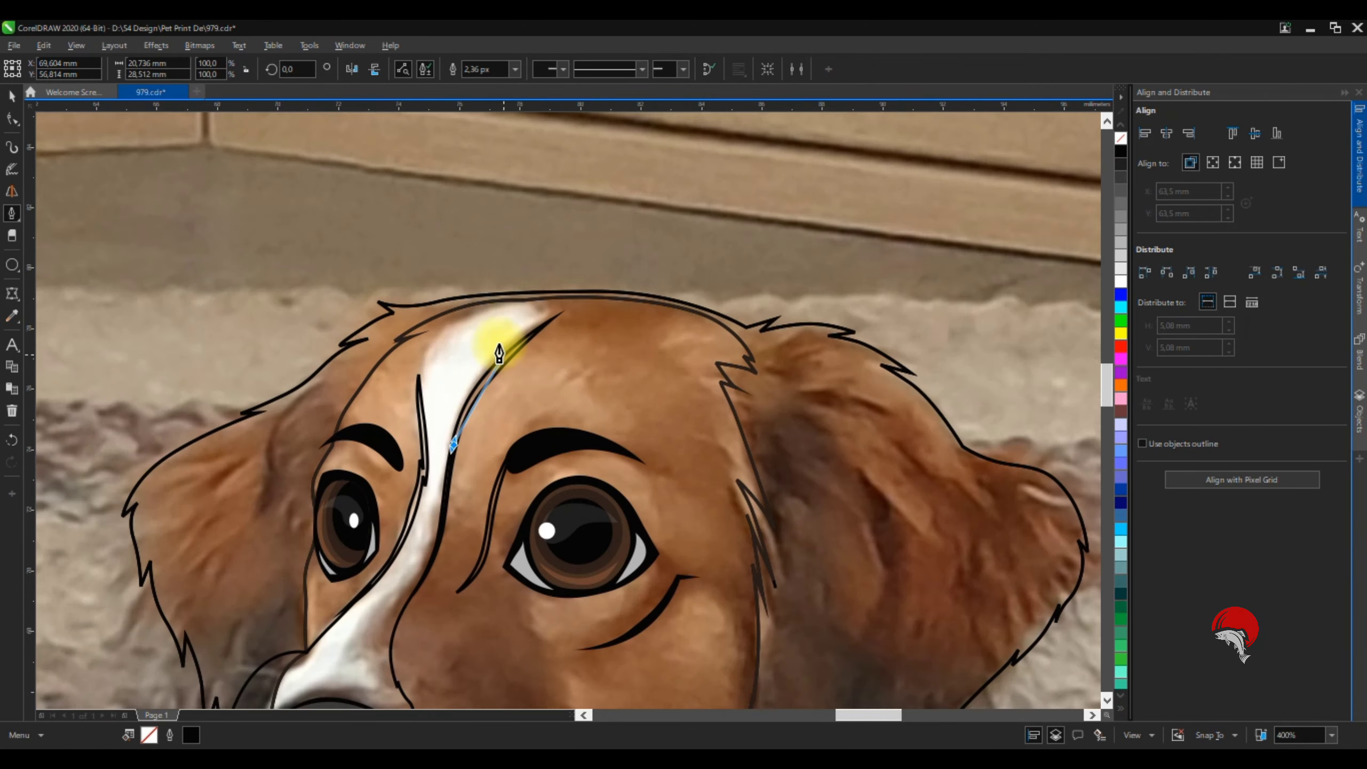
Trace the forehead stripe's right edge up toward its upper tip and undo the last misplaced points
scroll(497, 360, "up", 2)
left_click_drag(484, 383, 552, 323)
scroll(543, 334, "down", 2)
scroll(587, 296, "up", 2)
left_click(573, 310)
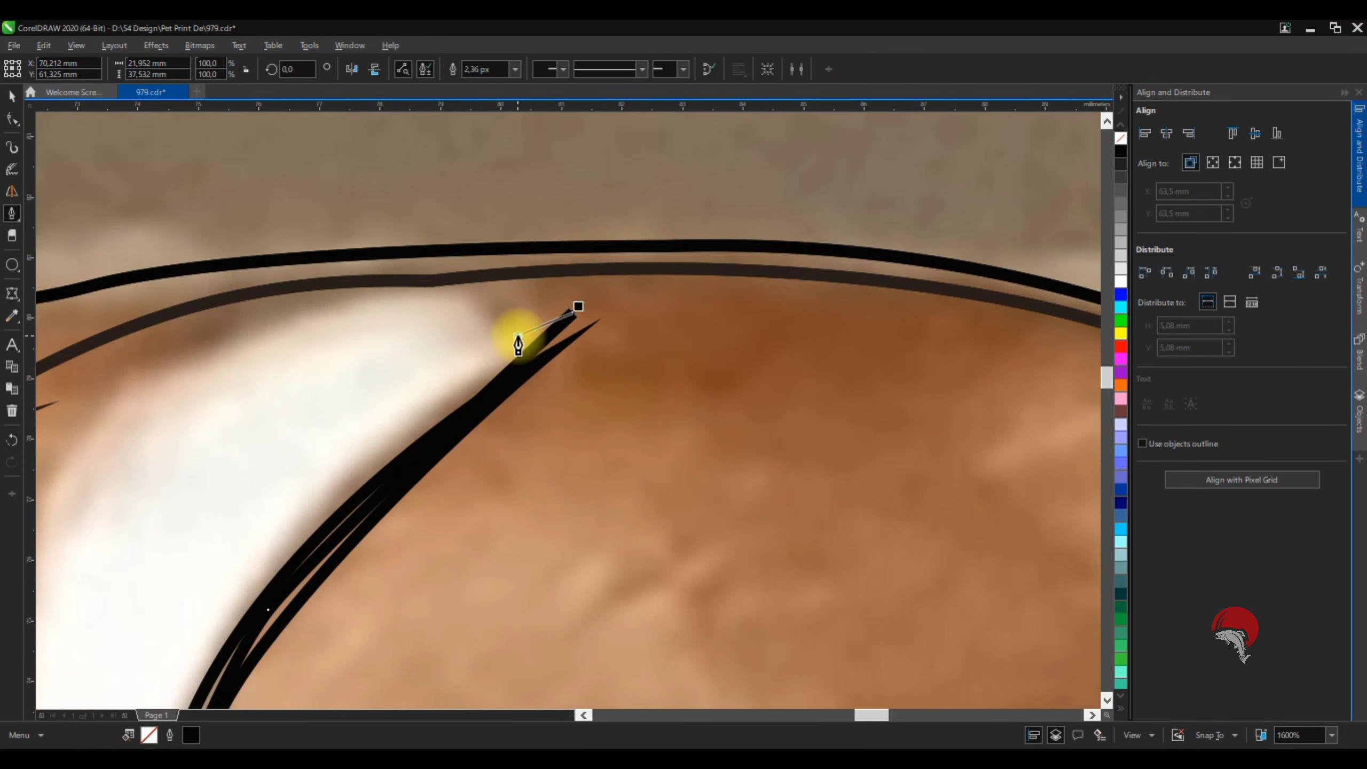
left_click(602, 345)
scroll(564, 253, "up", 1)
key("ctrl+z")
key("ctrl+z")
key("ctrl+z")
Draw a small fur tuft at the stripe's upper right tip and connect the curve along the top head outline
left_click(628, 477)
left_click(574, 526)
left_click(621, 336)
scroll(621, 334, "down", 3)
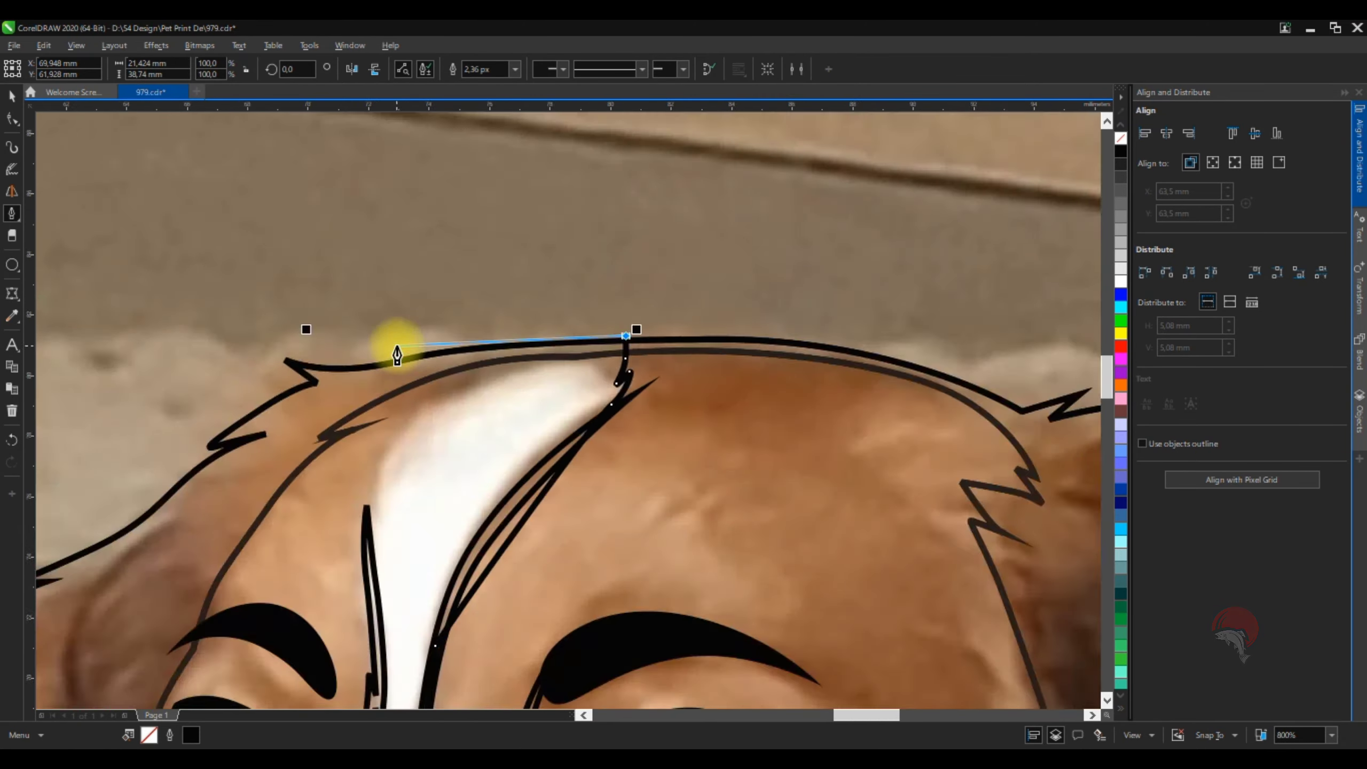
scroll(552, 341, "up", 3)
left_click(722, 280)
Add a fur tuft at the stripe's upper left, trace down its left edge and close the white muzzle area curve
left_click_drag(535, 414, 454, 476)
left_click_drag(423, 496, 661, 198)
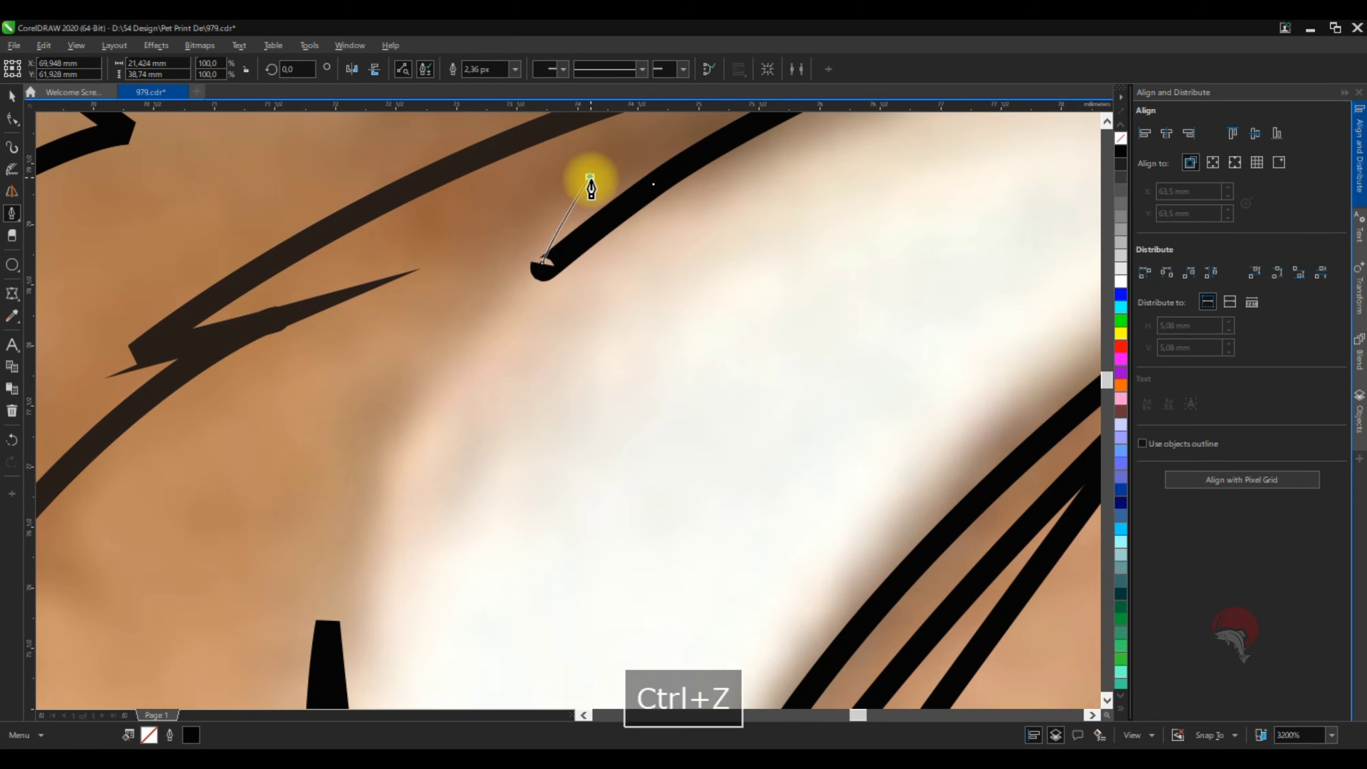
left_click_drag(388, 457, 374, 474)
scroll(453, 258, "down", 2)
scroll(432, 370, "up", 2)
left_click_drag(399, 406, 424, 538)
scroll(397, 358, "down", 4)
scroll(393, 514, "up", 1)
key("space")
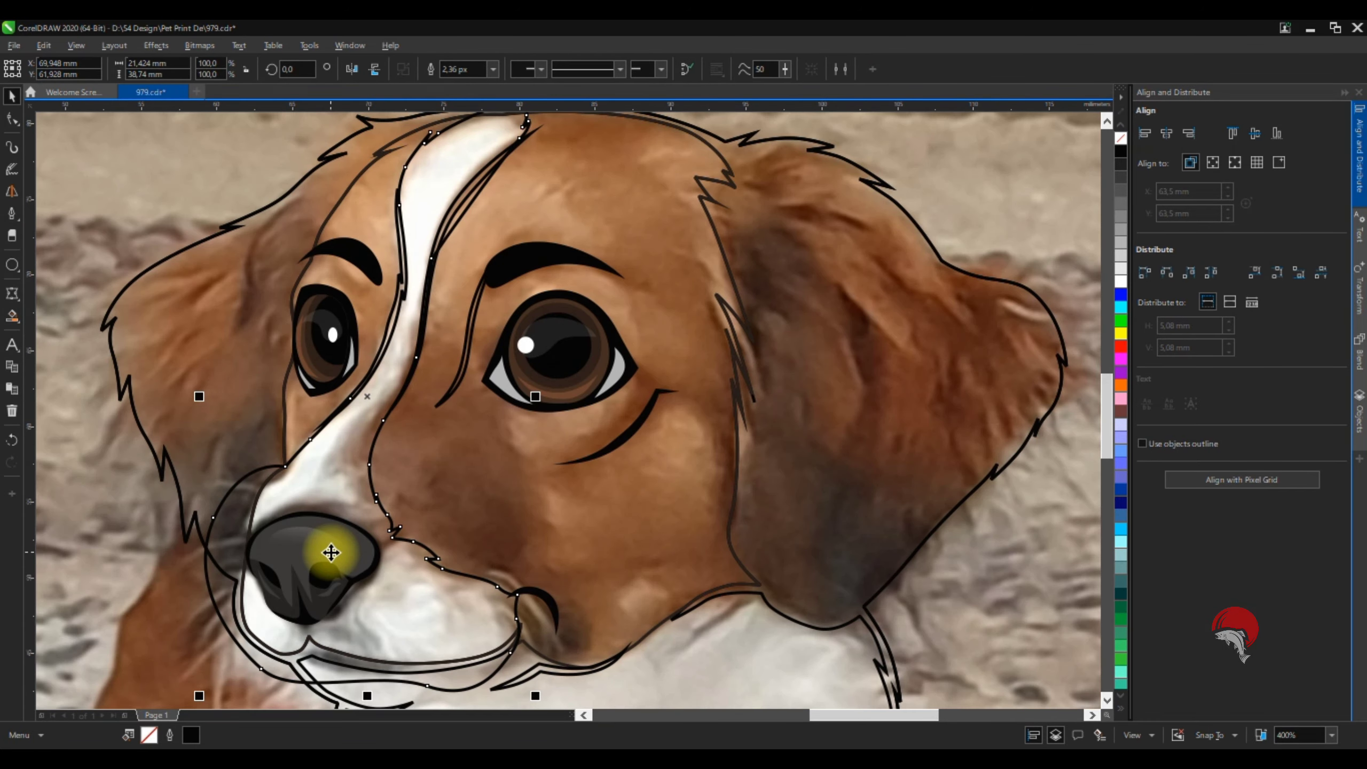
Cut the shaded nose group, paste it back in front of the muzzle shape and save the document
scroll(203, 516, "down", 2)
scroll(392, 604, "up", 2)
key("ctrl+x")
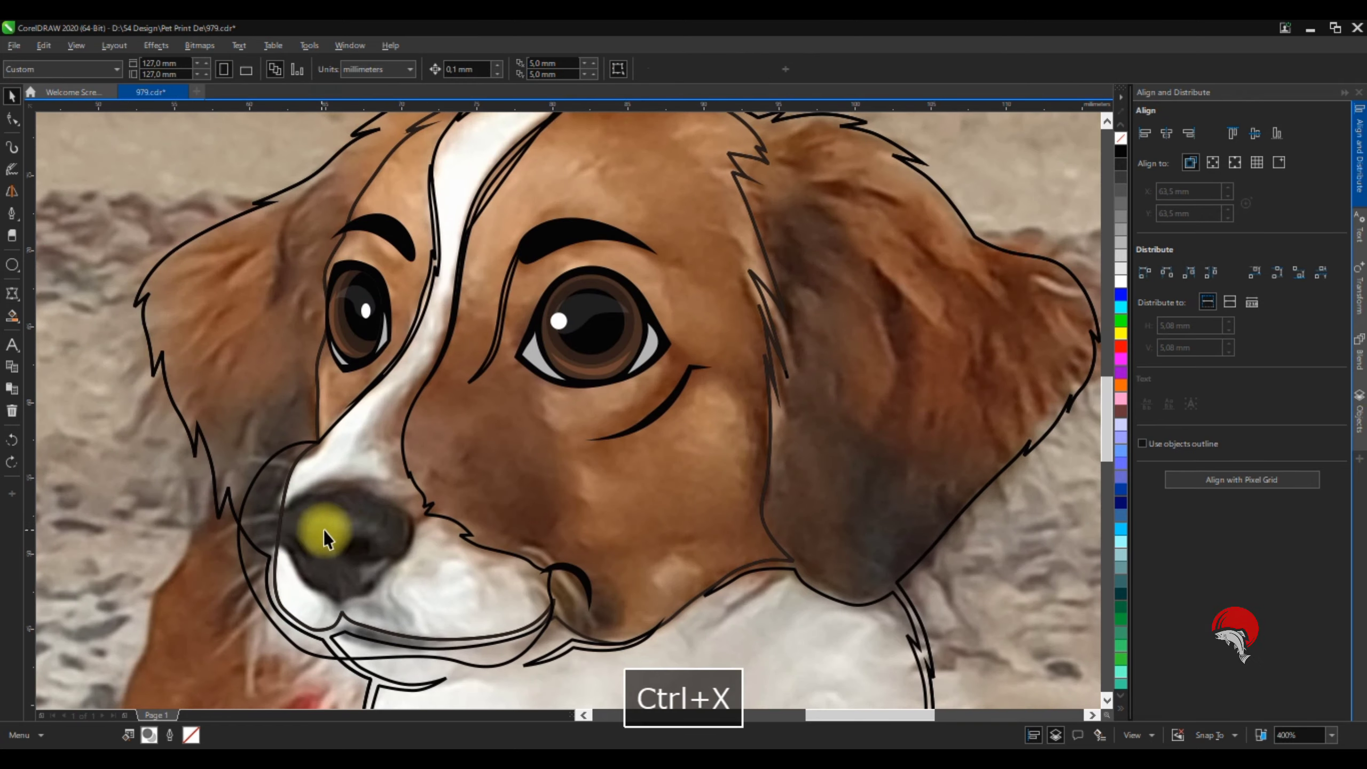
key("ctrl+v")
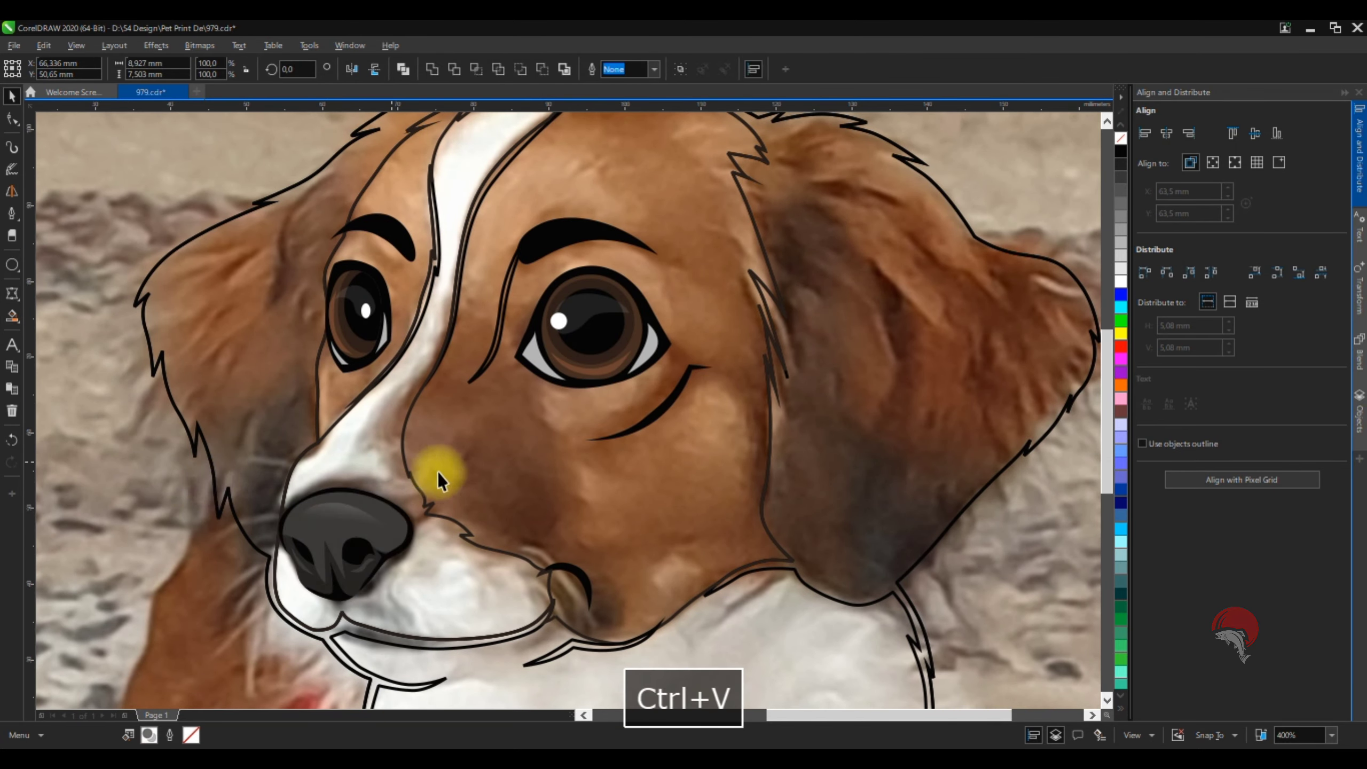
scroll(441, 472, "down", 1)
key("ctrl+s")
Start a second Pen curve at the stripe's top left and trace down inside the white stripe, undoing a misplaced point
scroll(403, 505, "up", 1)
scroll(505, 164, "up", 2)
key("space")
left_click(384, 159)
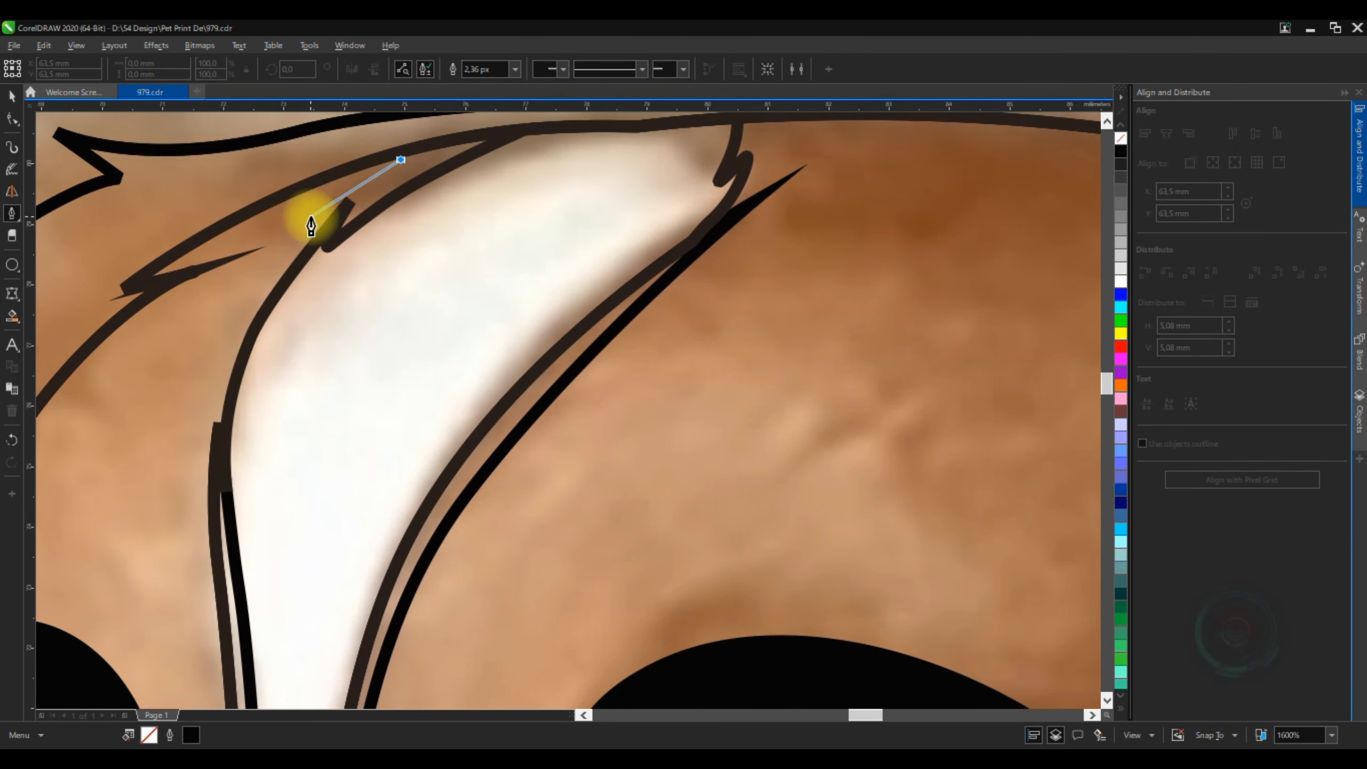
scroll(633, 151, "up", 1)
left_click(567, 162)
key("ctrl+z")
scroll(503, 229, "down", 1)
left_click_drag(549, 373, 487, 538)
scroll(461, 449, "down", 1)
scroll(334, 420, "up", 1)
Continue the curve with jagged fur tips above the nose and along the nose's upper edge to its left side
left_click(335, 422)
left_click(396, 411)
scroll(439, 476, "up", 1)
scroll(568, 431, "down", 1)
key("ctrl+z")
scroll(203, 517, "down", 2)
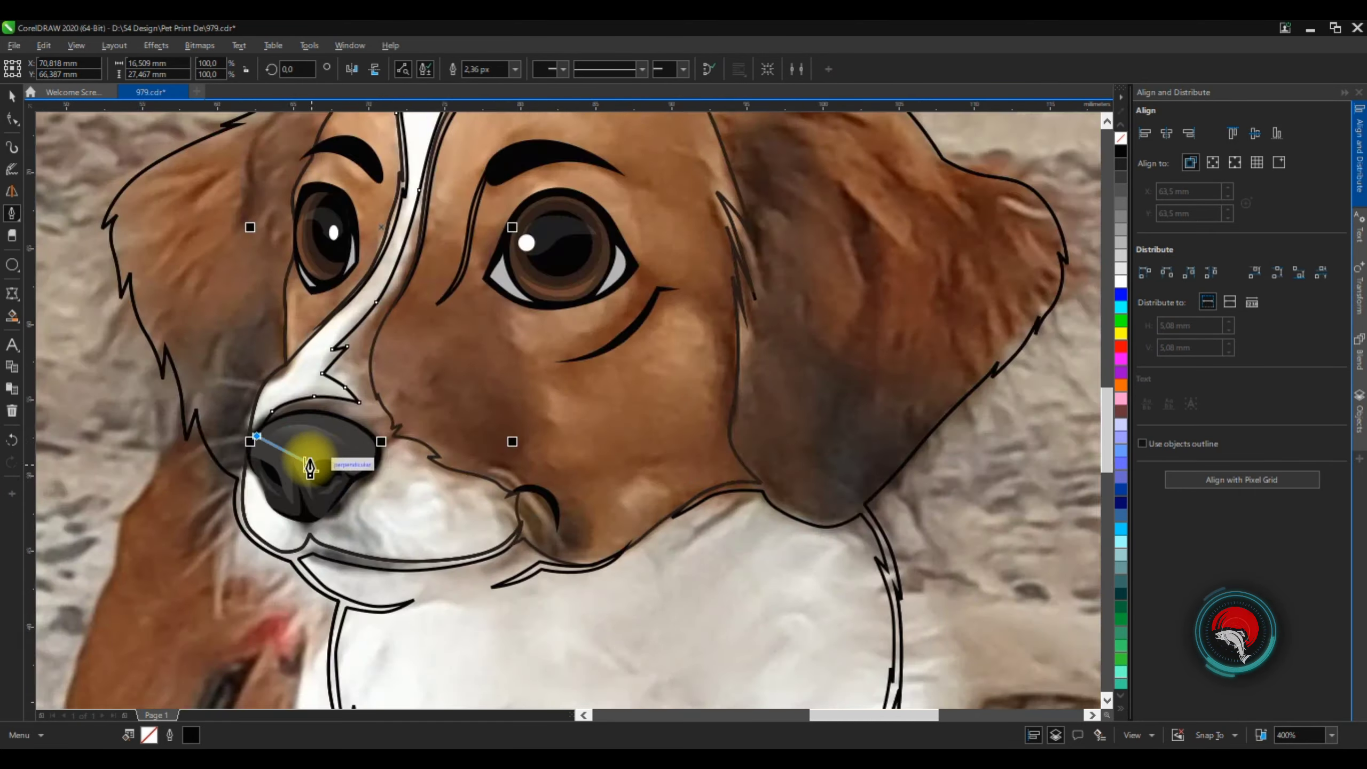
Trace the curve around the nose's lower left side, across the muzzle and down to the mouth line
scroll(309, 464, "up", 2)
left_click_drag(393, 425, 362, 407)
scroll(267, 355, "up", 1)
left_click_drag(223, 235, 228, 318)
left_click_drag(328, 448, 387, 482)
scroll(485, 458, "down", 1)
left_click_drag(464, 455, 435, 478)
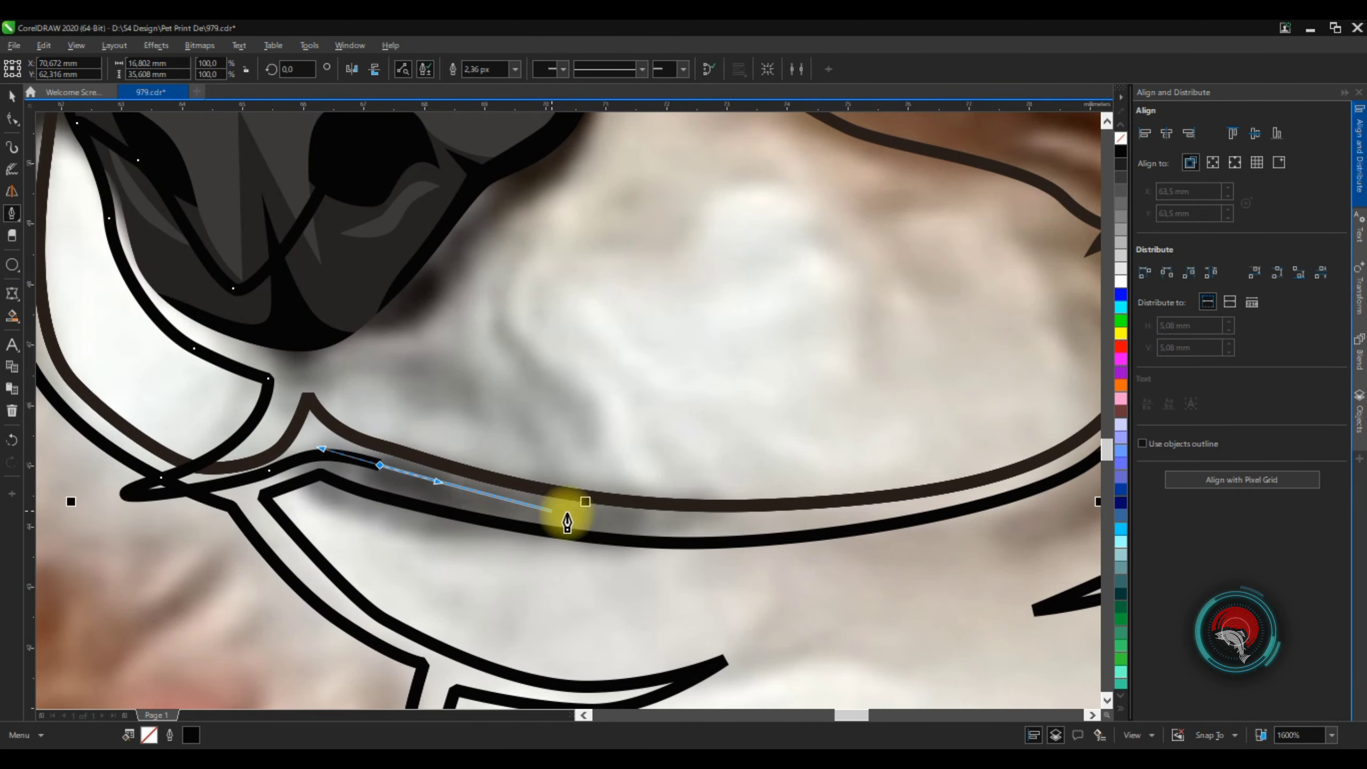
Follow the mouth line toward the mouth corner, return through the muzzle's lower right part and add a jagged tip beside the nose
scroll(673, 522, "down", 1)
left_click_drag(610, 523, 657, 530)
scroll(586, 517, "up", 1)
left_click(848, 528)
left_click_drag(280, 525, 115, 507)
left_click(186, 463)
left_click(194, 399)
scroll(226, 431, "down", 1)
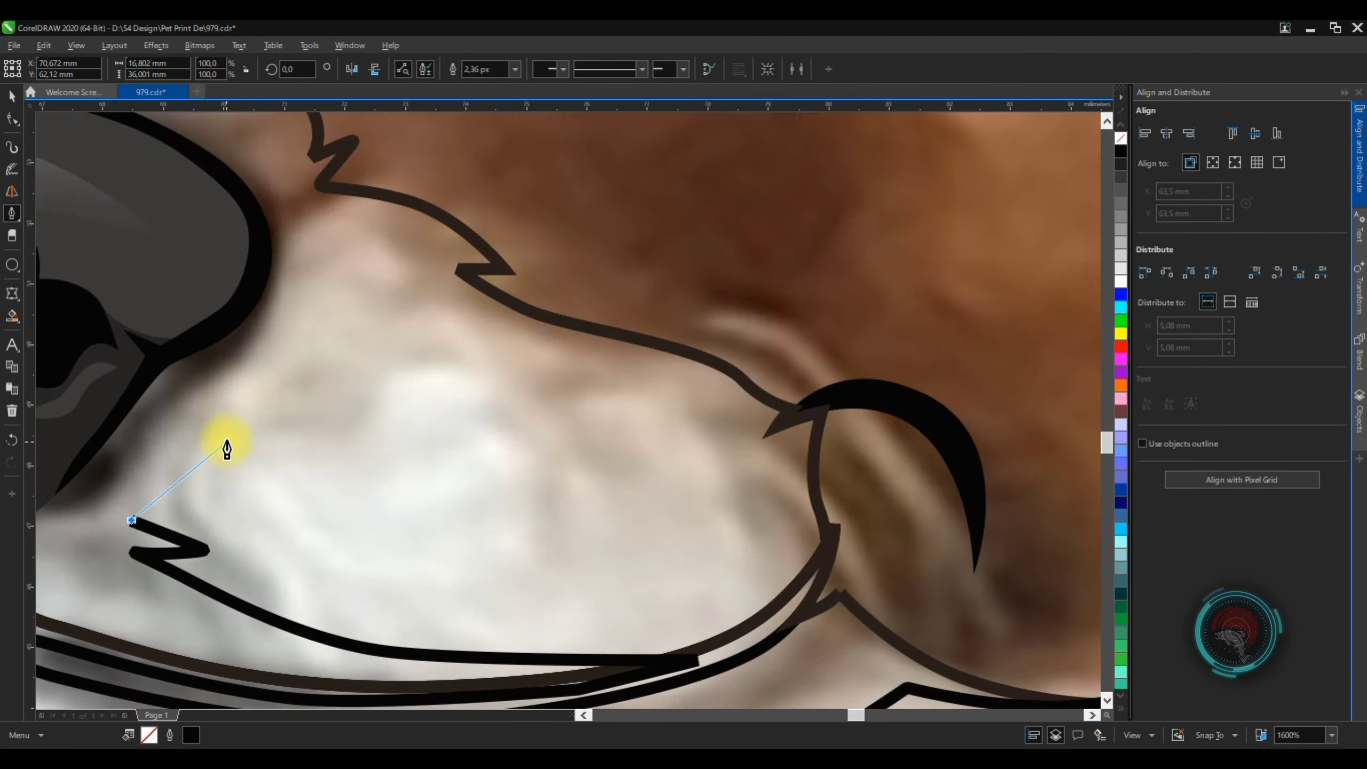
Outline the upper edge of the right muzzle area with fur tips and curve out around the mouth corner onto the cheek
scroll(394, 363, "up", 1)
left_click(658, 430)
left_click(569, 343)
left_click(560, 377)
scroll(604, 422, "down", 2)
scroll(674, 506, "down", 1)
left_click_drag(818, 357, 763, 314)
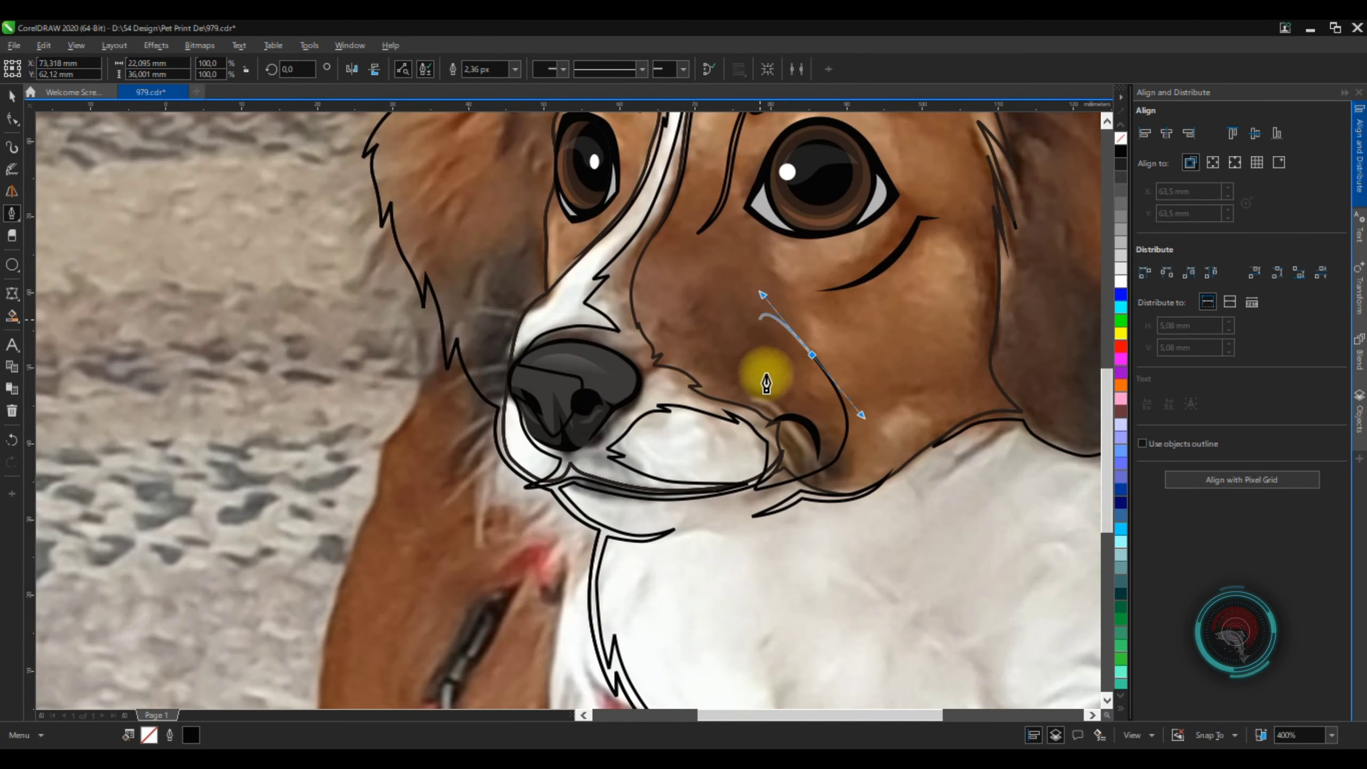
Close the curve in a loop above the head and delete the original curve, keeping the part inside the muzzle area
scroll(753, 269, "up", 1)
left_click_drag(672, 127, 602, 195)
left_click_drag(530, 389, 565, 463)
scroll(565, 457, "down", 1)
scroll(505, 423, "up", 2)
key("Escape")
key("space")
scroll(809, 258, "down", 2)
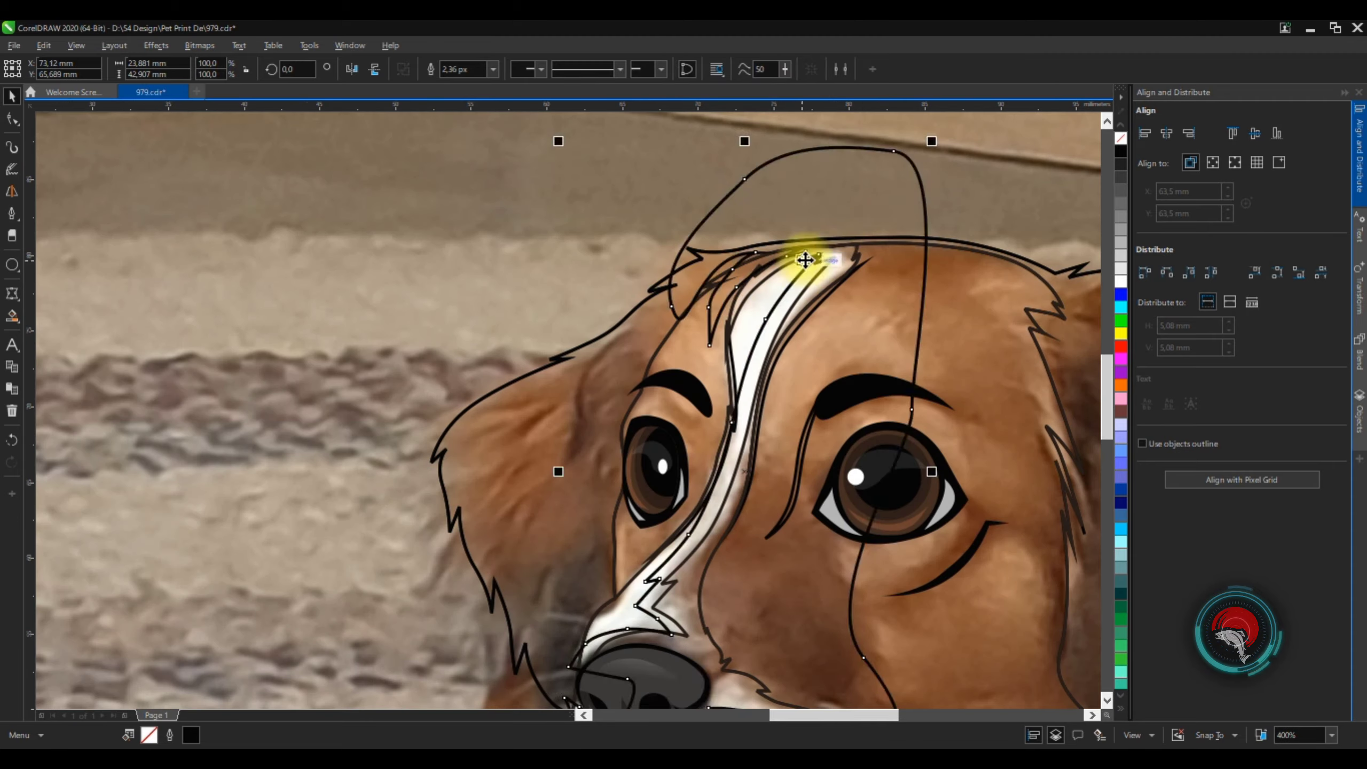
key("Delete")
Start a third Pen curve at the top of the stripe and trace down its right part with a jagged fur tip above the nose
scroll(904, 235, "down", 1)
key("space")
scroll(850, 463, "up", 1)
left_click(815, 201)
scroll(755, 358, "up", 2)
left_click(761, 158)
left_click(671, 256)
left_click(703, 253)
left_click_drag(656, 338, 652, 351)
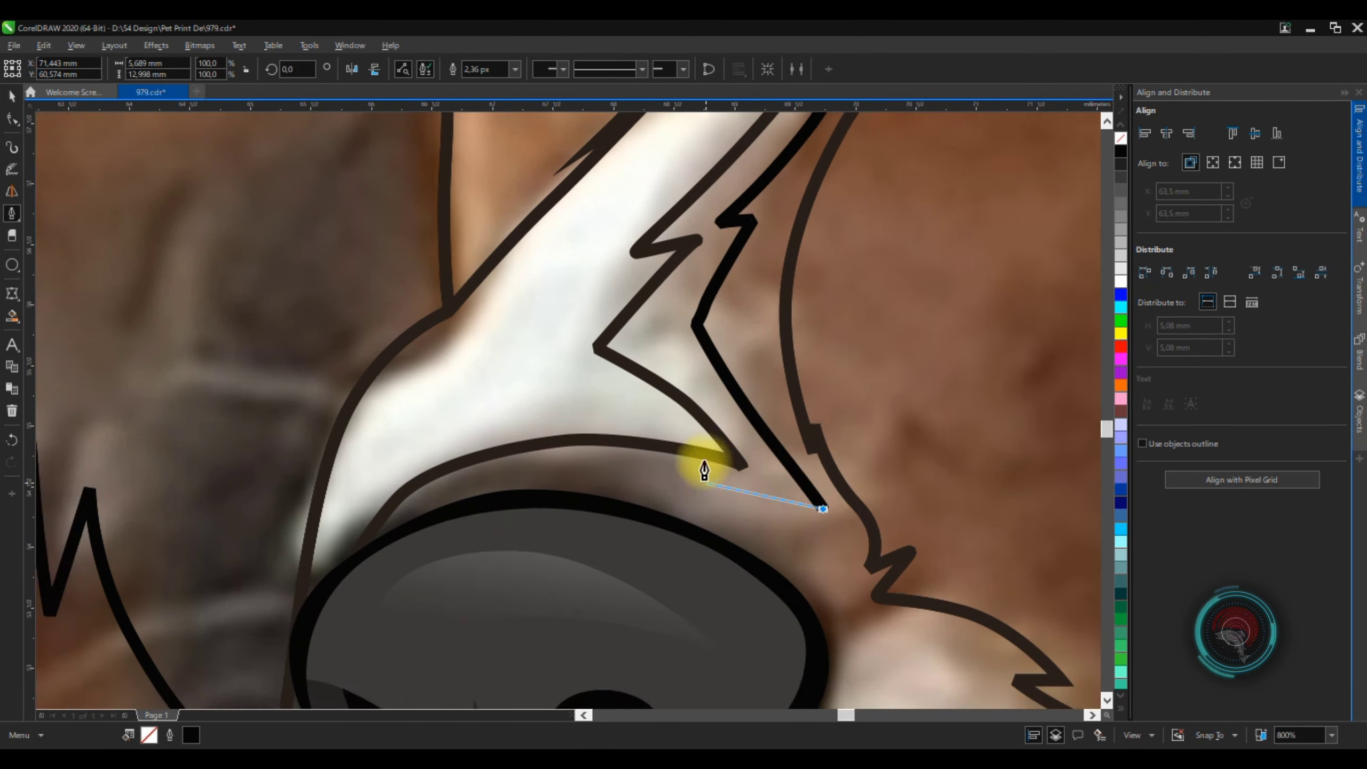
Continue the shading curve below the nose and along the muzzle's upper right edge, undoing a misplaced segment
scroll(473, 519, "up", 4)
left_click_drag(513, 439, 540, 398)
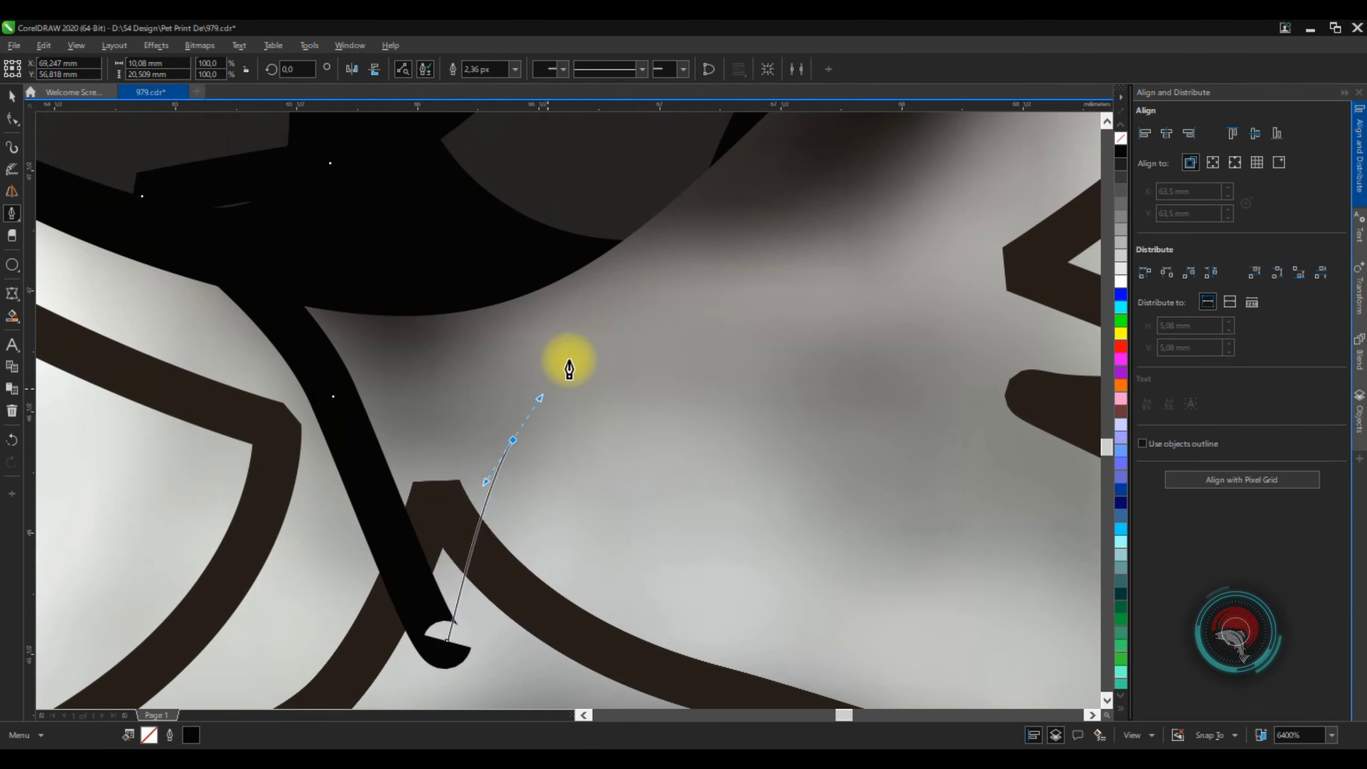
scroll(569, 370, "down", 1)
left_click_drag(778, 458, 885, 513)
key("ctrl+z")
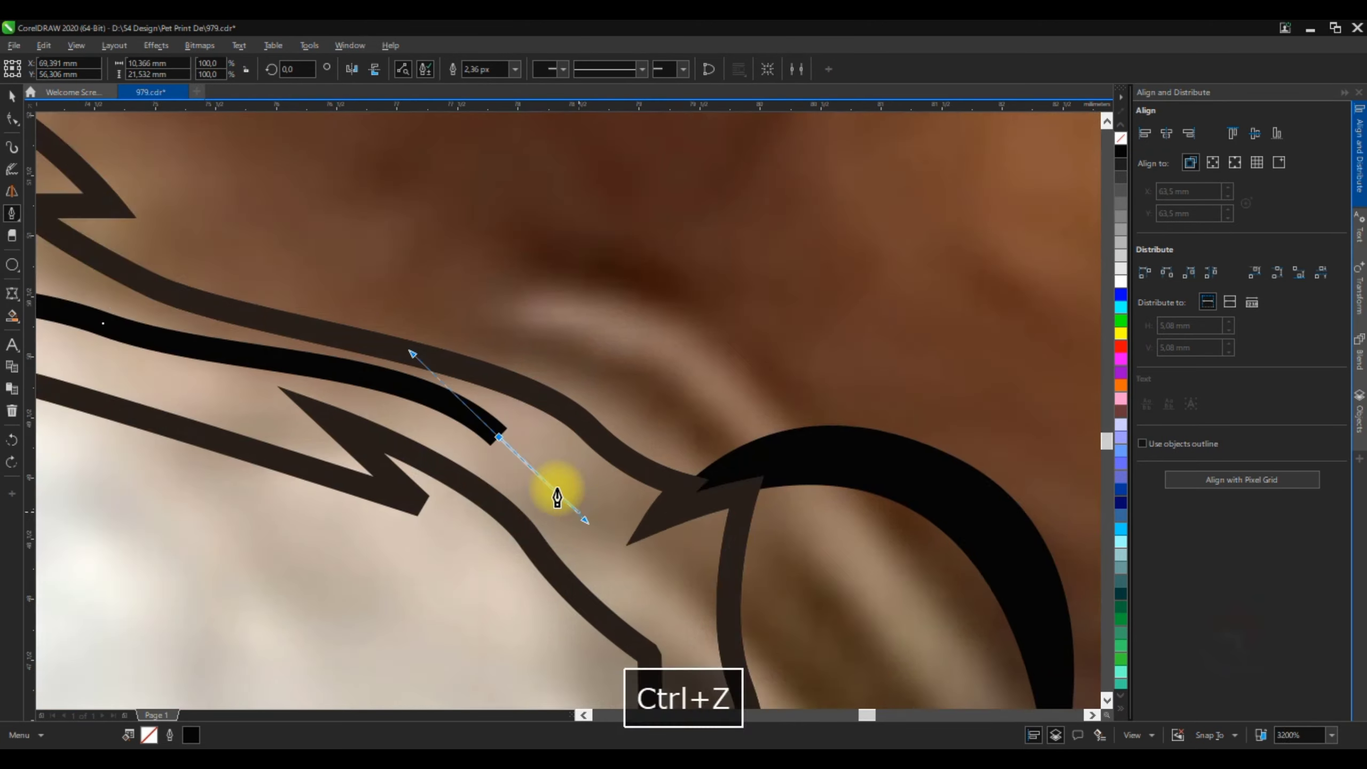
Loop the shading curve across the face to the top of the head, close it and select it
scroll(557, 498, "down", 4)
scroll(640, 183, "up", 2)
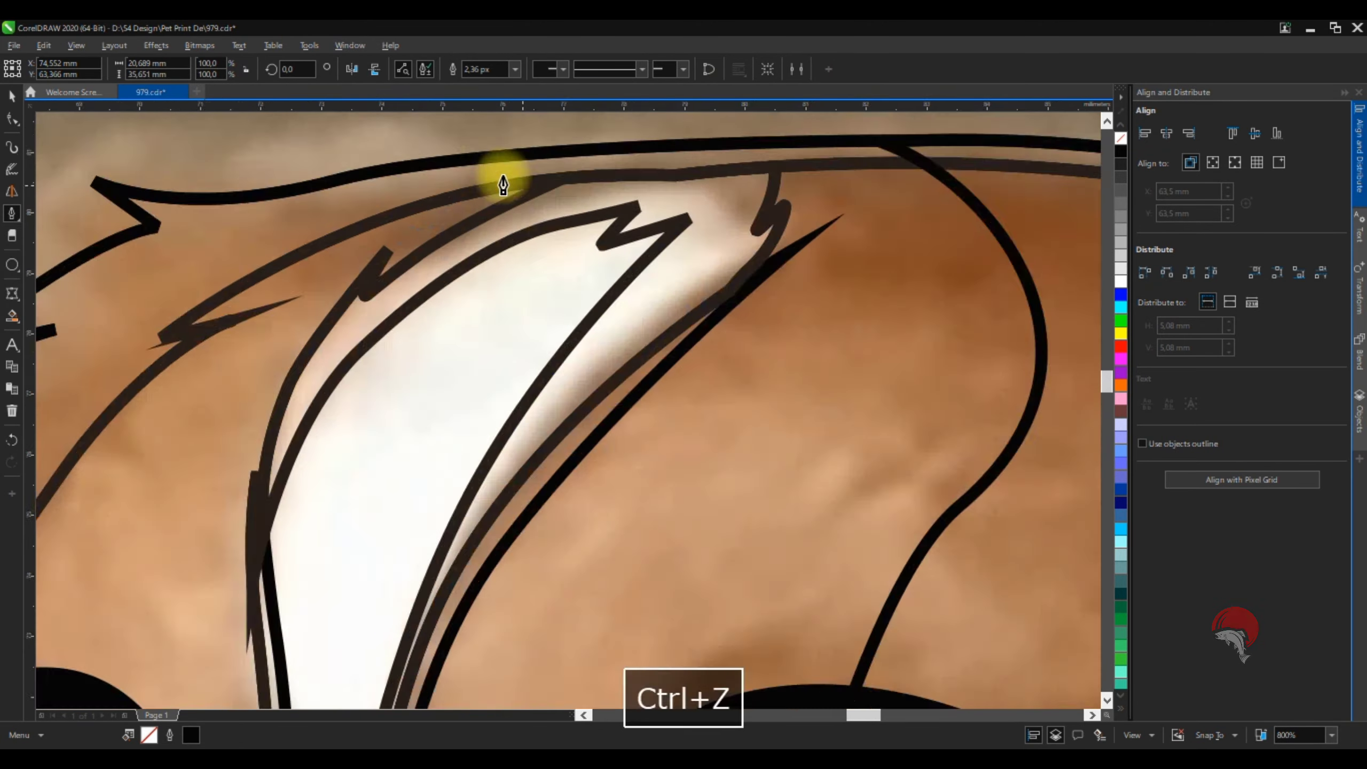
scroll(839, 269, "down", 2)
scroll(808, 589, "down", 1)
key("ctrl+1")
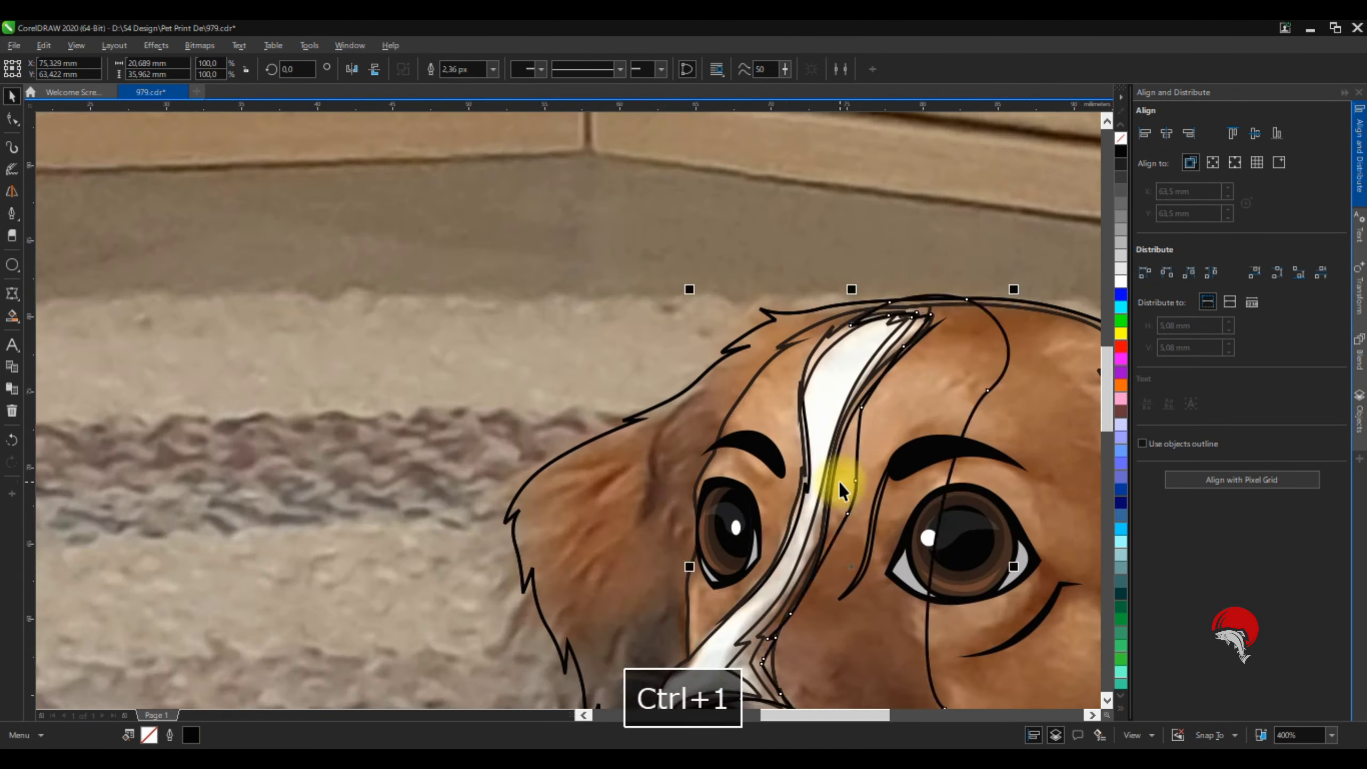
Give the first inner shading shape of the muzzle and stripe a uniform beige fill
scroll(720, 391, "up", 3)
key("shift+F11")
left_click(512, 348)
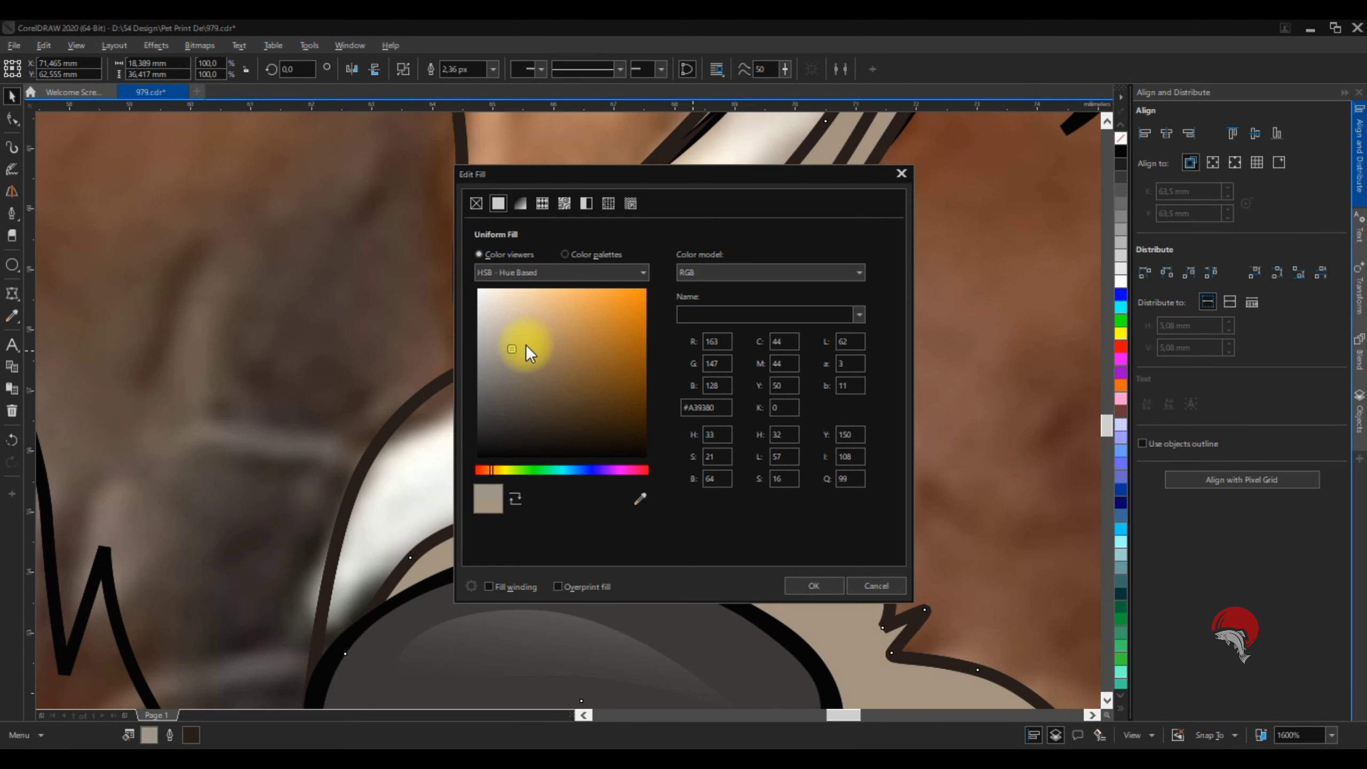
key("Return")
scroll(1114, 146, "down", 3)
scroll(677, 436, "up", 2)
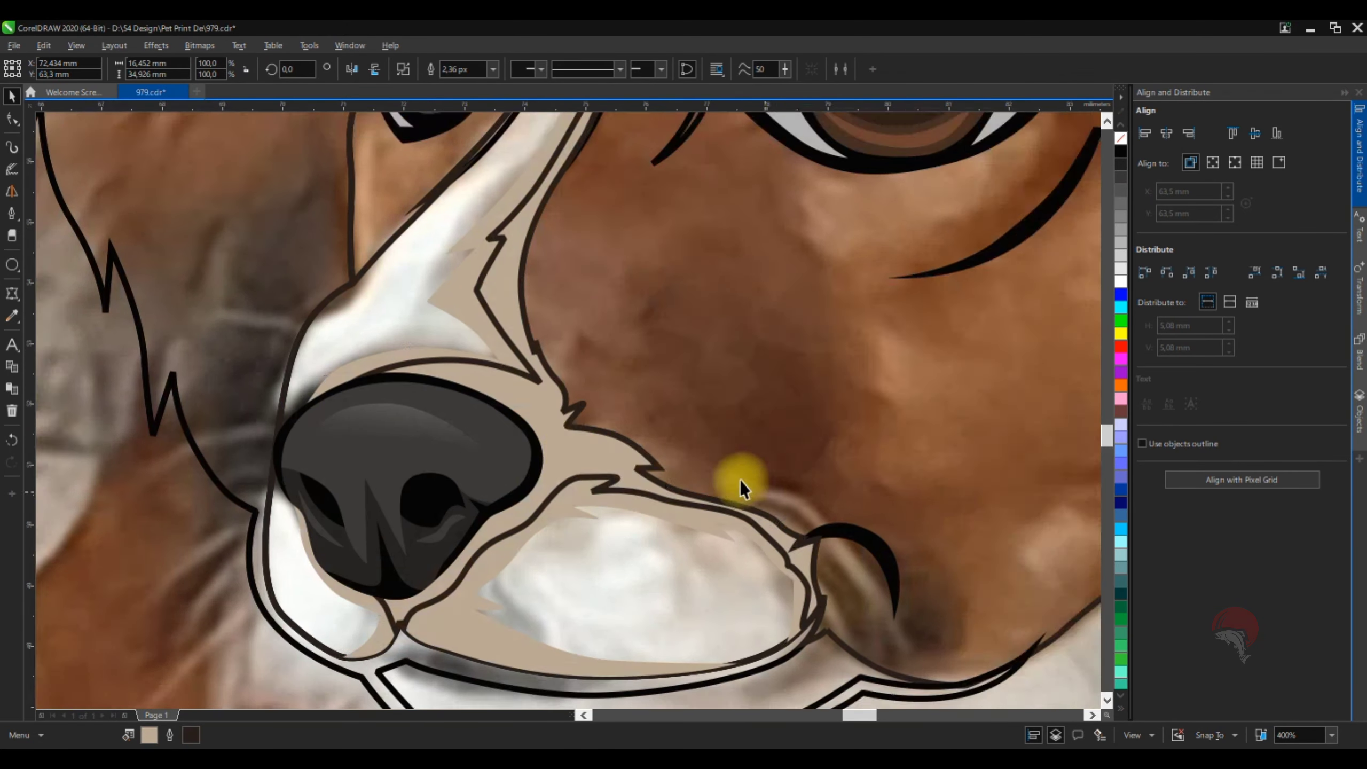
Give the second shading shape along the muzzle's right edge a darker uniform taupe fill
scroll(741, 479, "up", 1)
key("shift+F11")
left_click(517, 363)
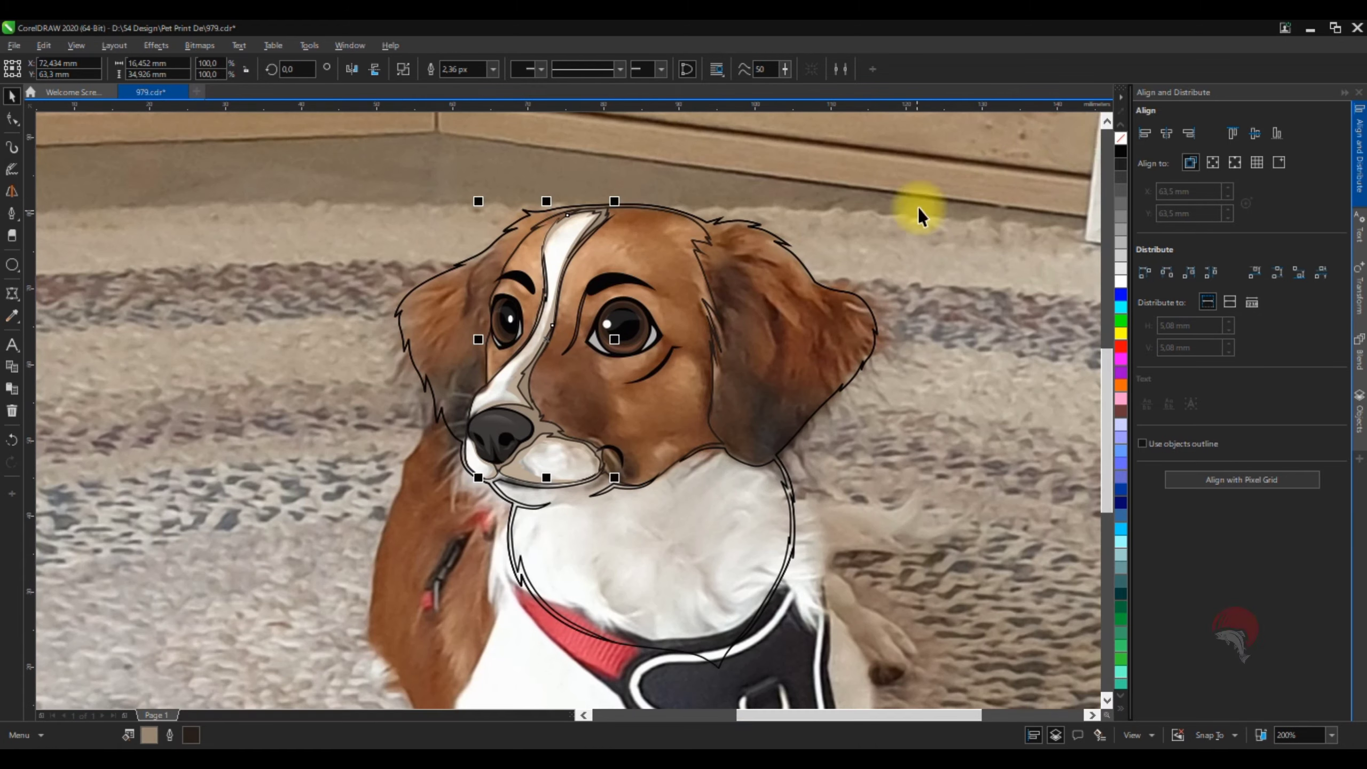
Fill the base muzzle and stripe shape with uniform colour #F0E6DA and remove its outline
scroll(559, 222, "up", 3)
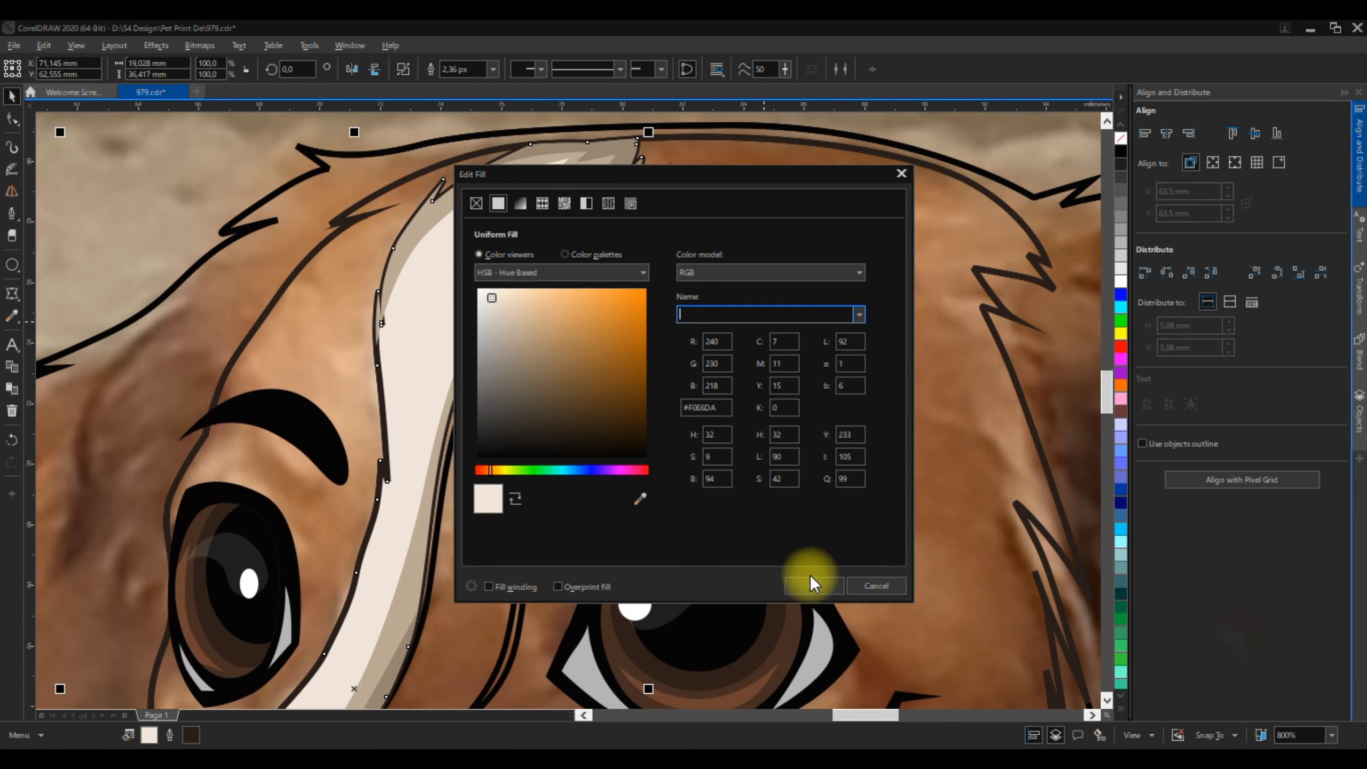
left_click(812, 582)
right_click(1121, 138)
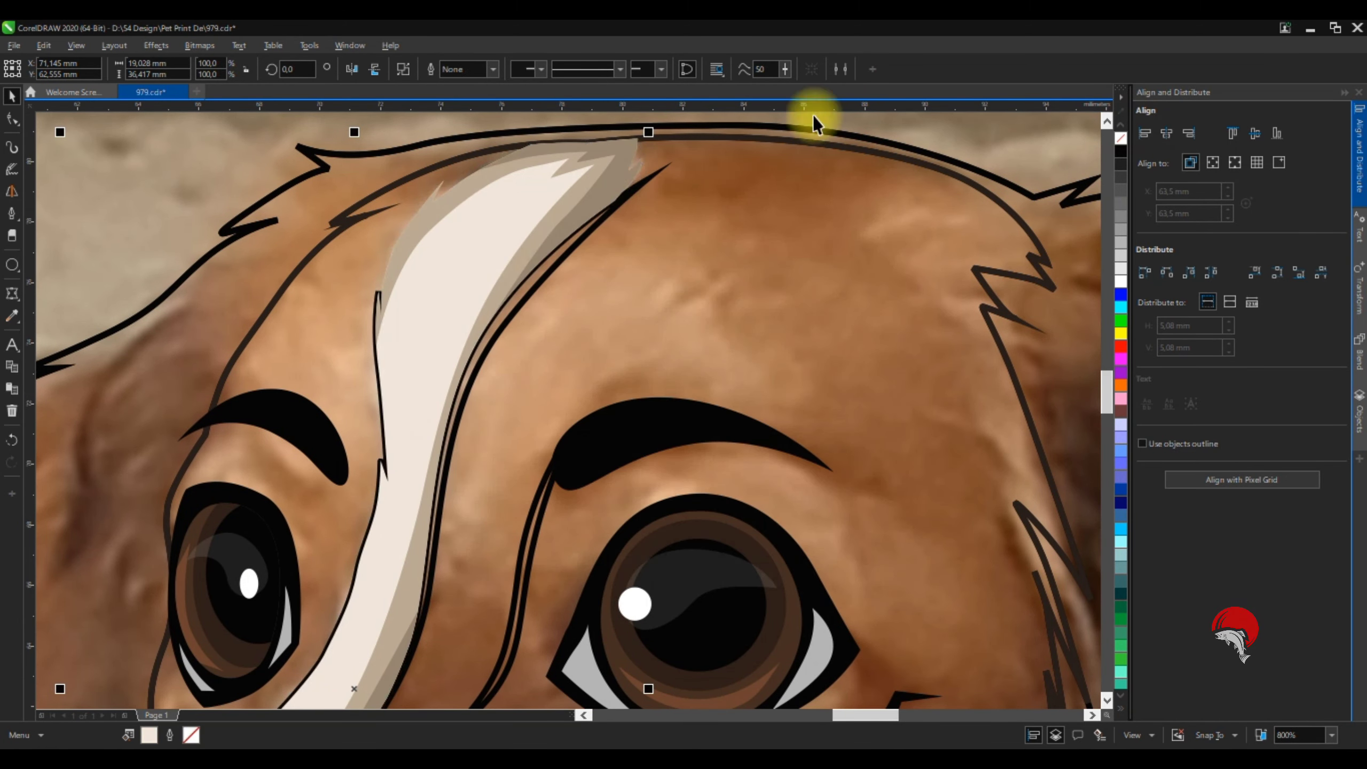
Select the black outlines on both sides of the forehead stripe and cut them for pasting in front of the fills
scroll(590, 204, "down", 2)
left_click(591, 203)
scroll(591, 197, "up", 1)
left_click(468, 330)
scroll(401, 342, "up", 2)
left_click(418, 258, "shift")
key("ctrl+x")
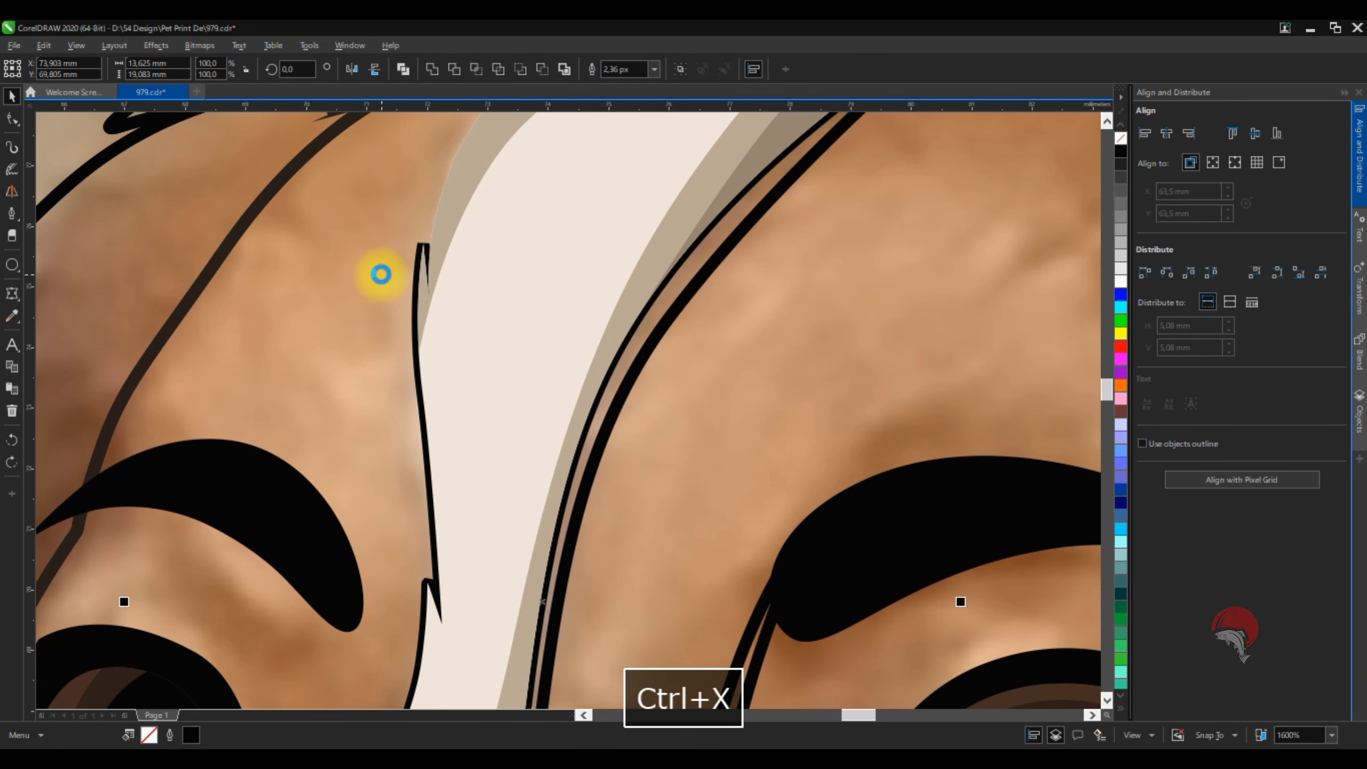
Lighten the muzzle's base fill and set the middle shading shape's fill to #D4C5B4
scroll(1061, 159, "down", 4)
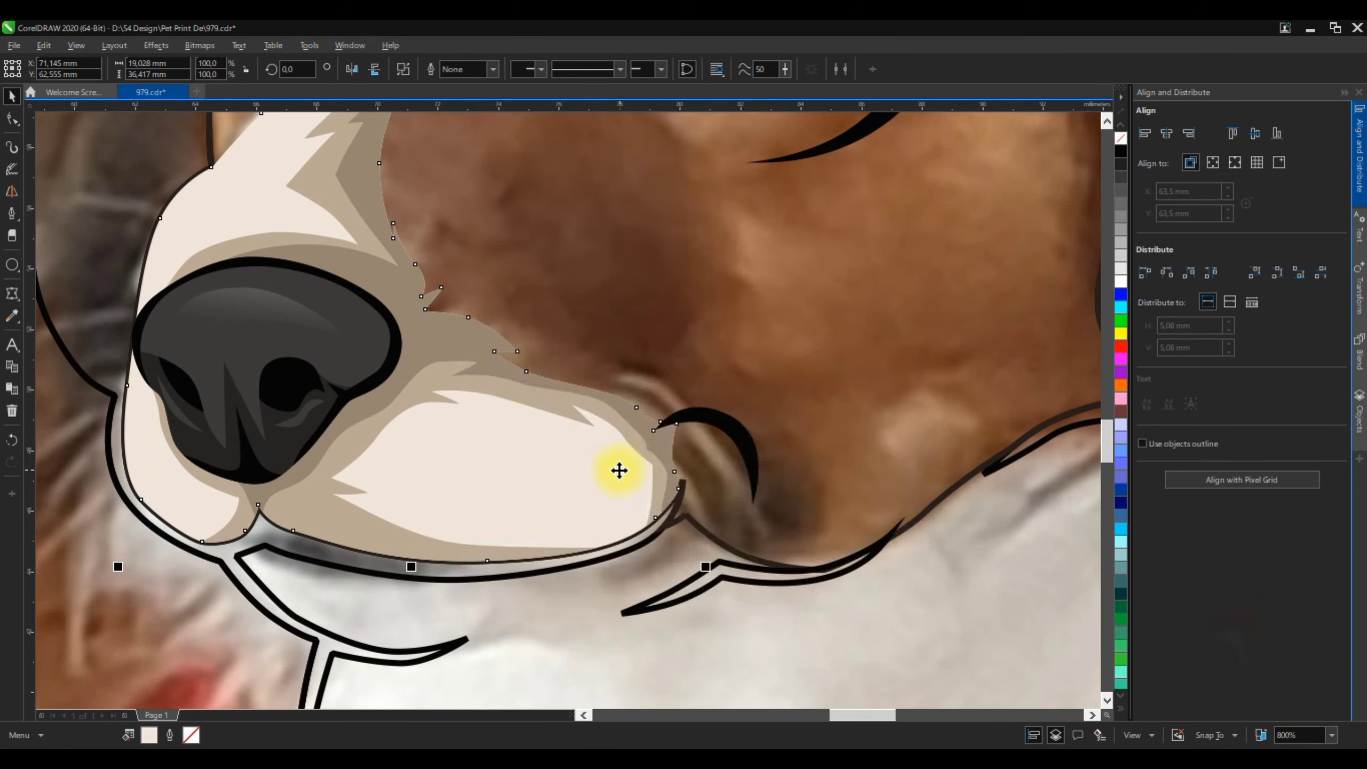
key("shift+F11")
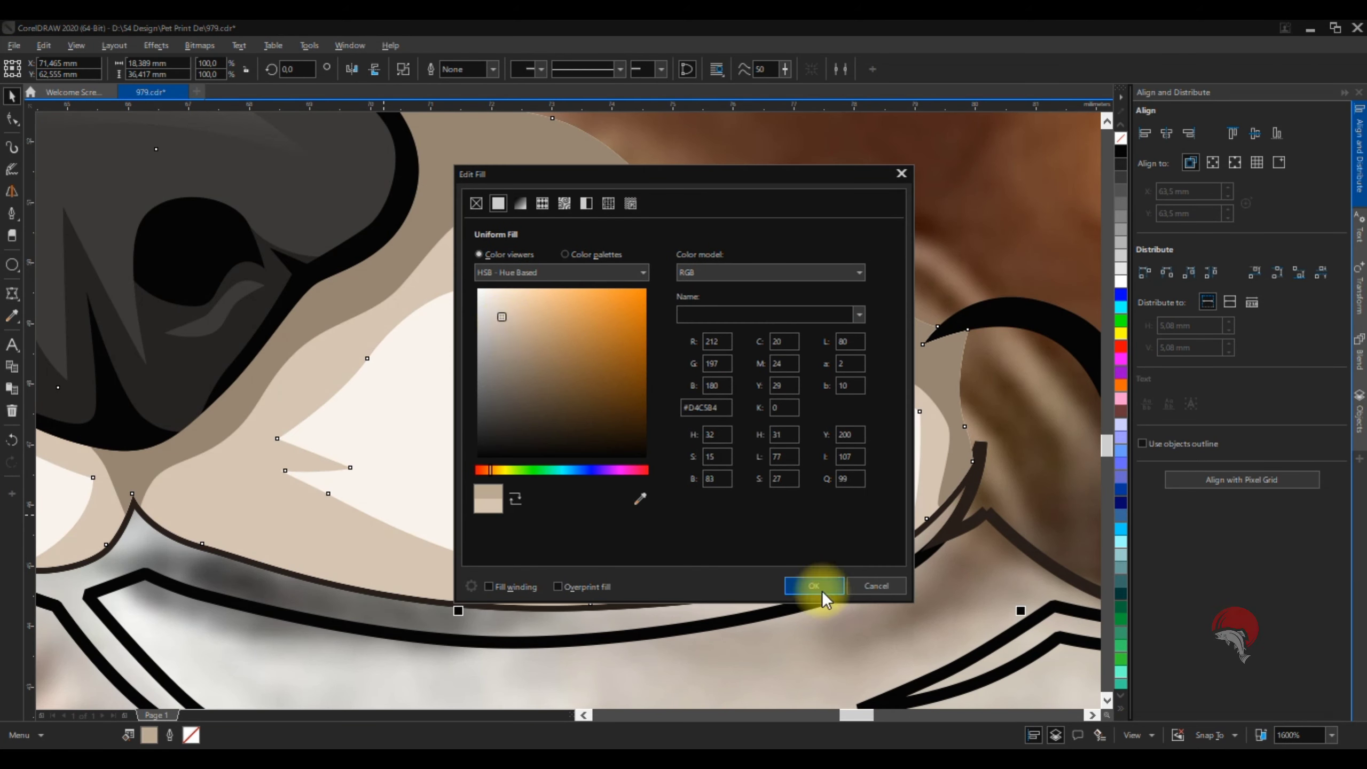
left_click(816, 587)
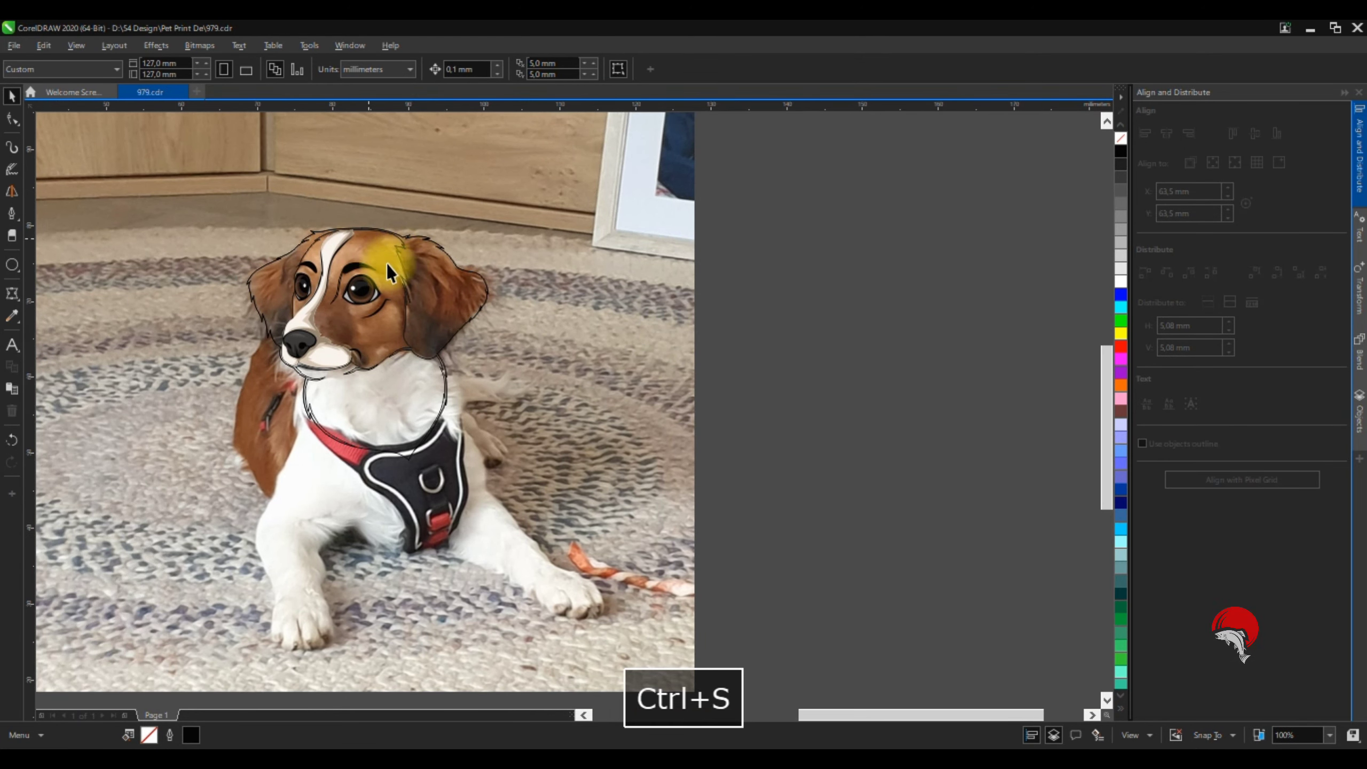
Start a shading outline with the Pen tool, tracing from the inner end of the right-hand brow down the crease beside the eye
scroll(384, 258, "up", 1)
key("p")
scroll(603, 345, "down", 1)
scroll(497, 276, "up", 1)
scroll(329, 331, "up", 1)
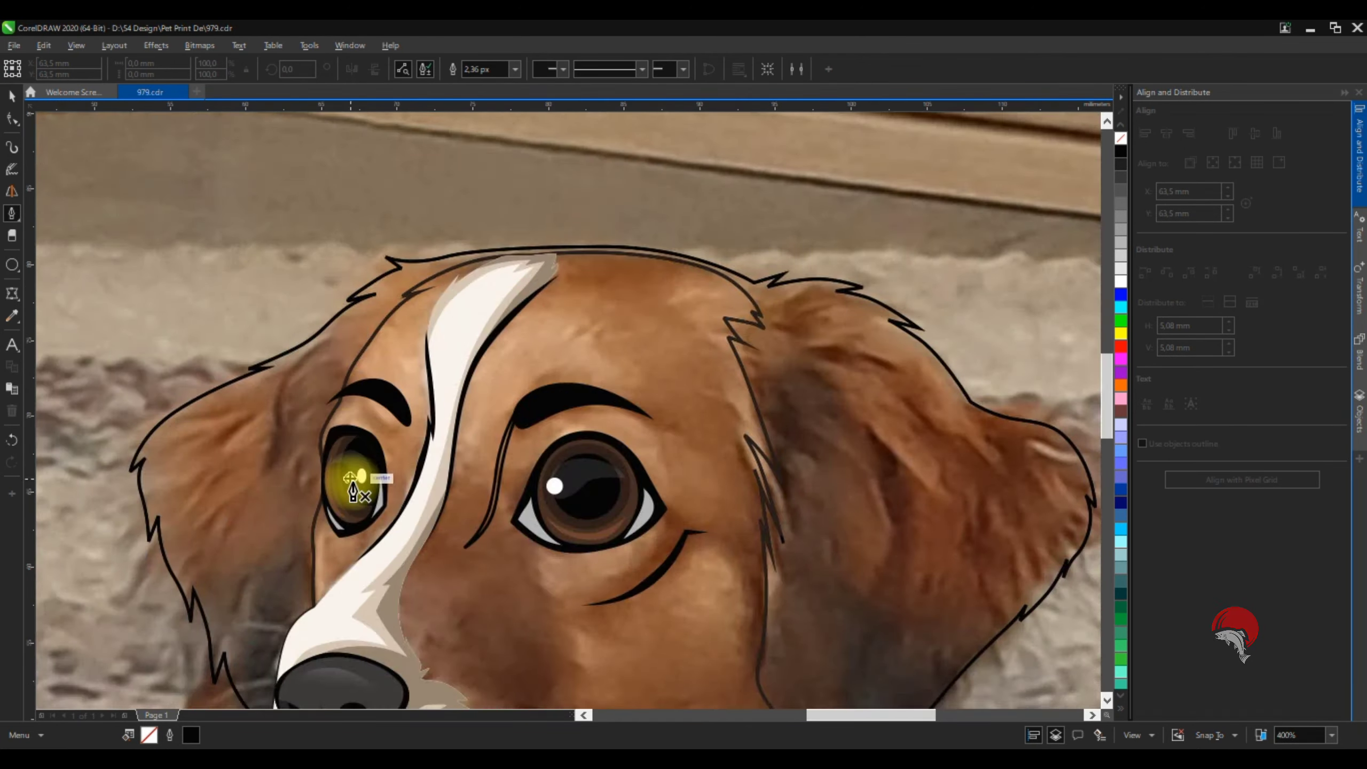
scroll(707, 223, "down", 1)
scroll(682, 212, "up", 4)
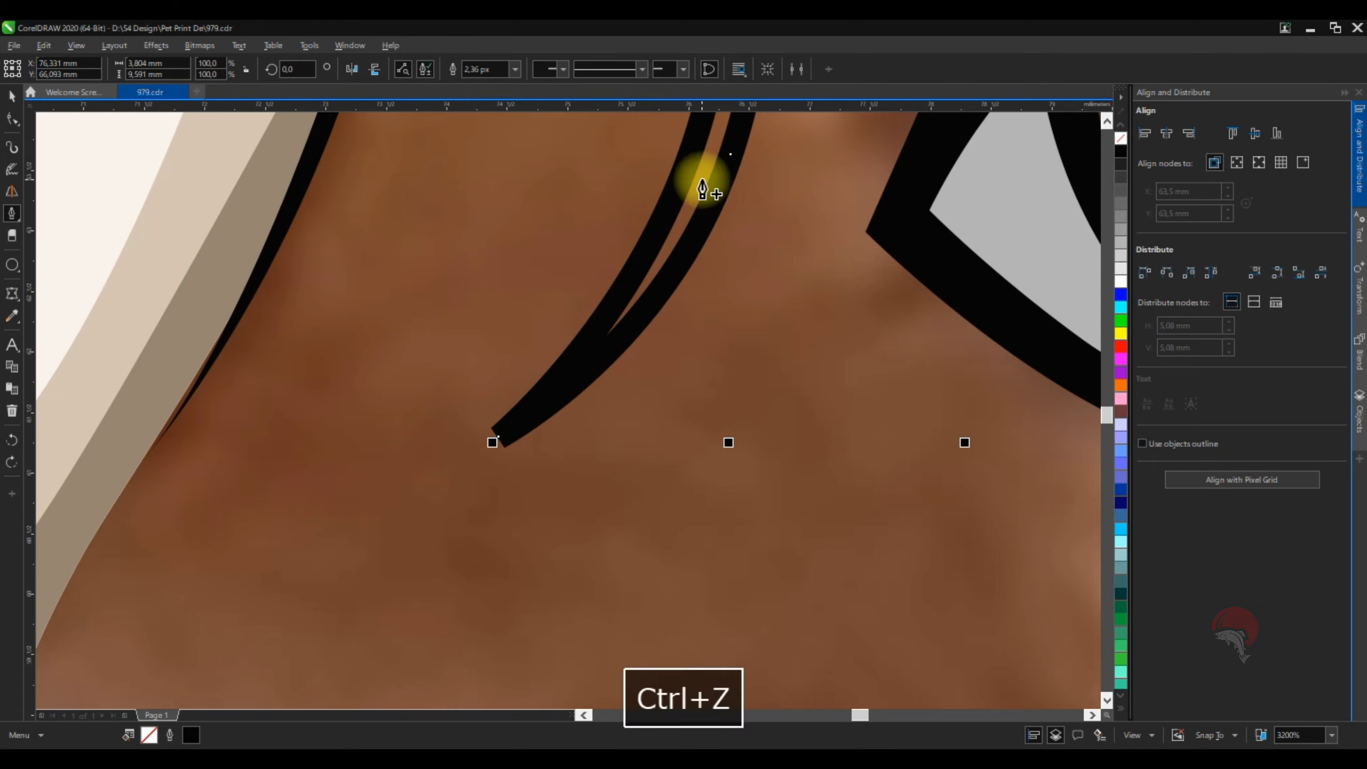
scroll(695, 199, "down", 3)
scroll(715, 156, "up", 2)
left_click(748, 199)
scroll(747, 199, "down", 1)
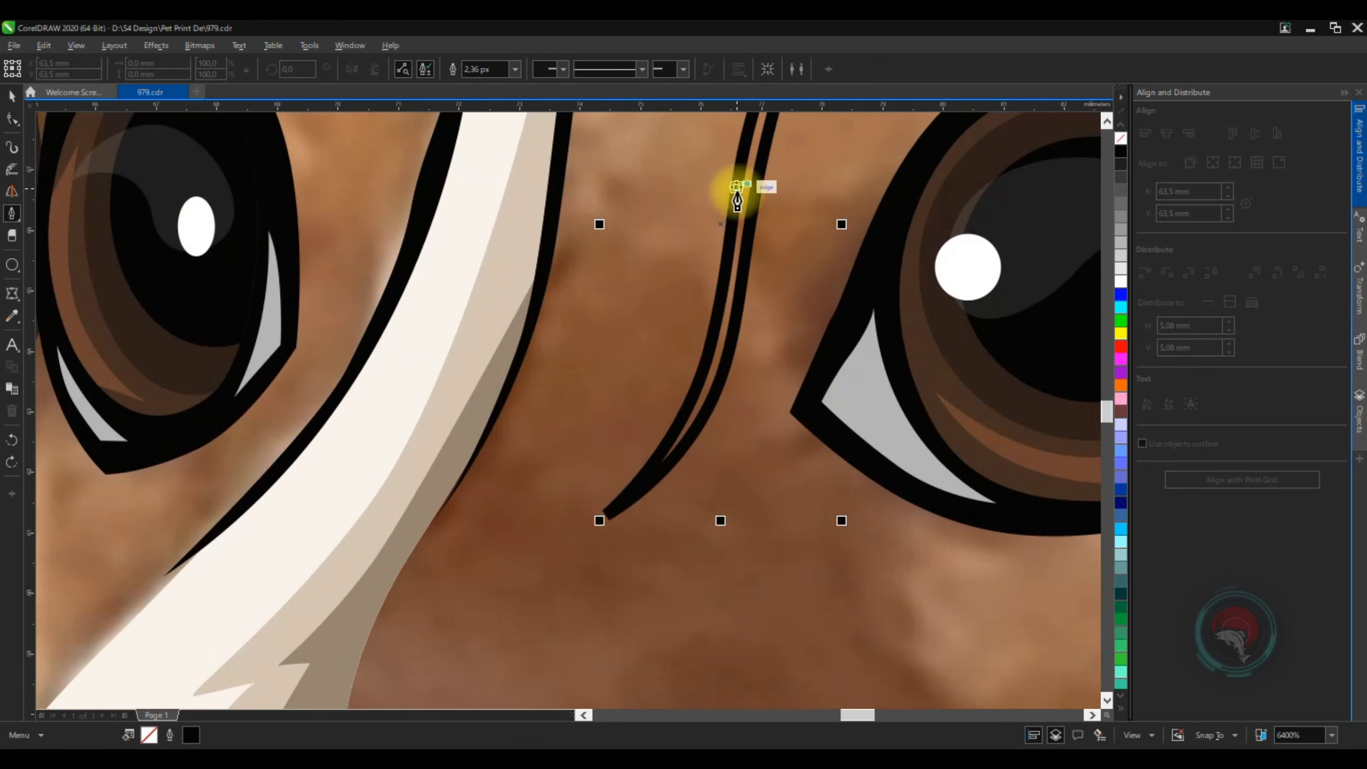
scroll(721, 377, "up", 1)
left_click_drag(741, 337, 699, 439)
scroll(717, 315, "down", 2)
scroll(676, 411, "up", 1)
scroll(617, 441, "down", 3)
scroll(625, 291, "up", 3)
key("ctrl+z")
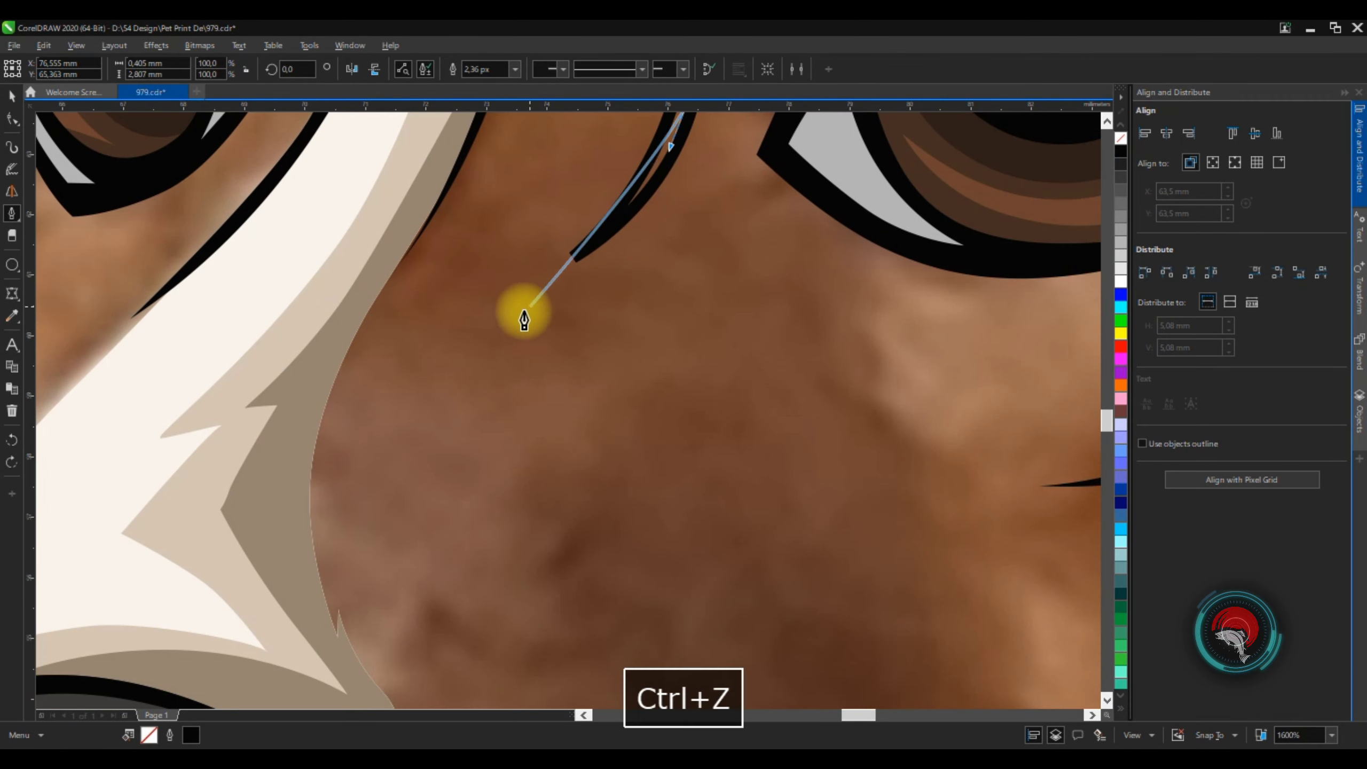
Continue the shading outline from the crease's lower tip beneath the right-hand eye, around the under-eye crease and onto the cheek
scroll(667, 391, "down", 1)
key("ctrl+z")
scroll(515, 367, "up", 1)
left_click_drag(433, 351, 544, 360)
left_click_drag(777, 391, 916, 373)
scroll(916, 373, "down", 2)
key("ctrl+z")
left_click_drag(433, 490, 523, 479)
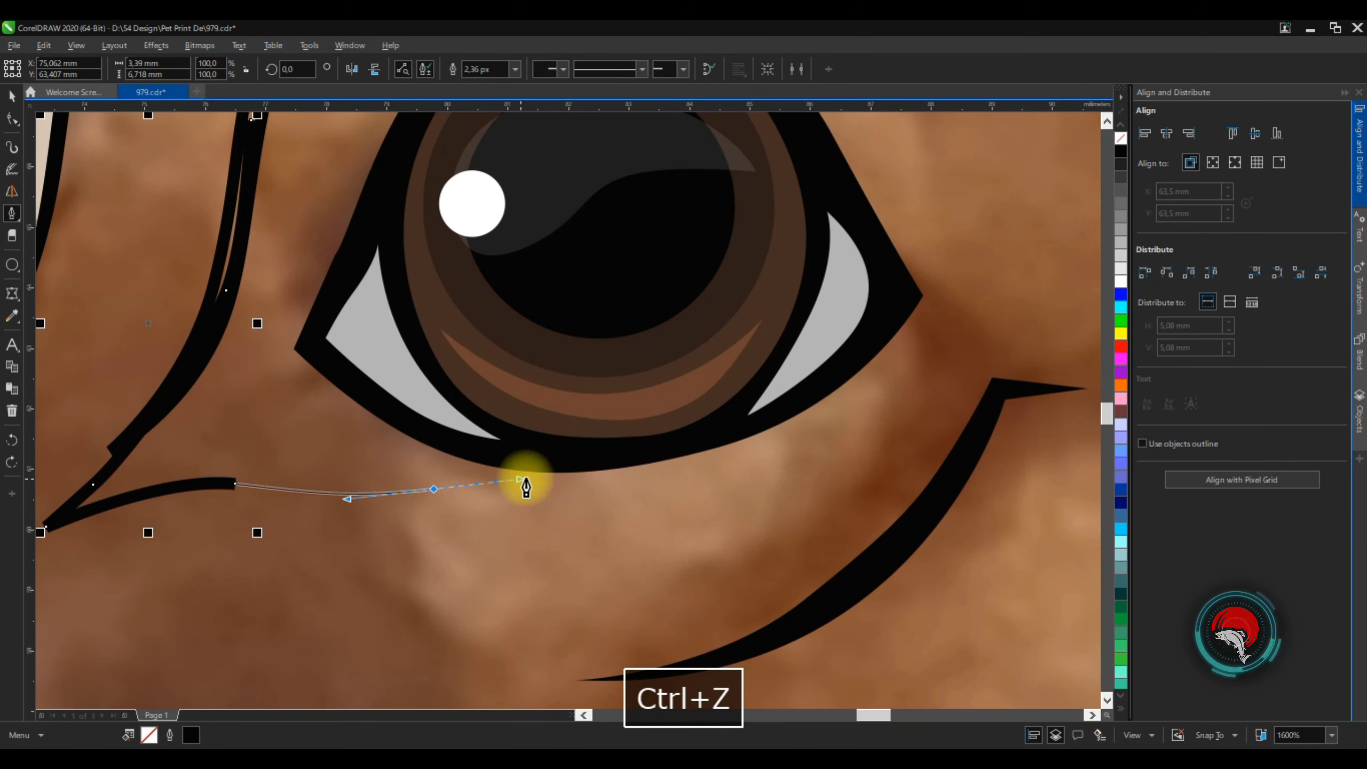
left_click_drag(961, 479, 966, 472)
scroll(960, 476, "down", 1)
scroll(1011, 431, "up", 1)
left_click(739, 479)
left_click_drag(733, 466, 778, 528)
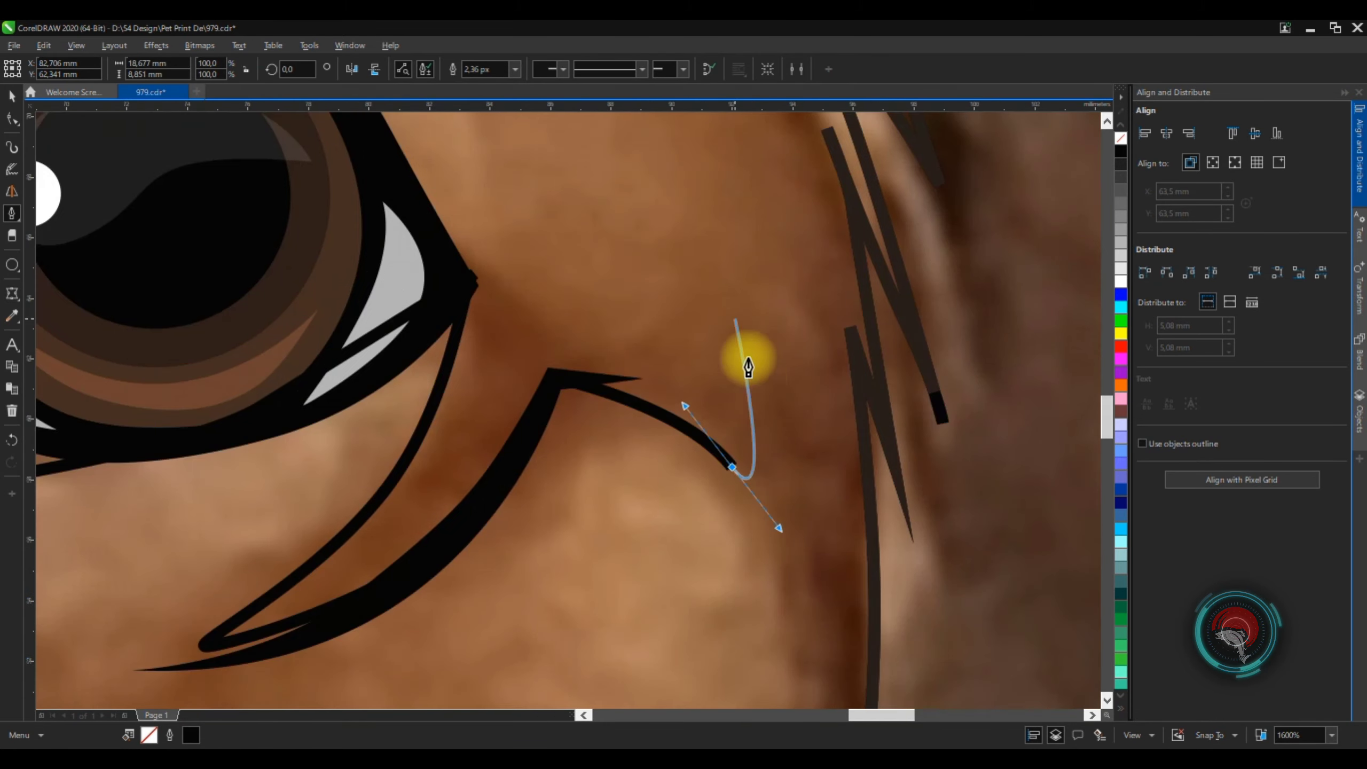
Carry the shading outline around the cheek, add a pointed notch near the jaw, and bring it up beside the mouth corner
scroll(747, 366, "down", 1)
left_click_drag(766, 336, 750, 431)
scroll(724, 413, "up", 1)
left_click(697, 558)
scroll(697, 559, "down", 2)
left_click(757, 378)
left_click(512, 519)
left_click_drag(672, 595, 650, 521)
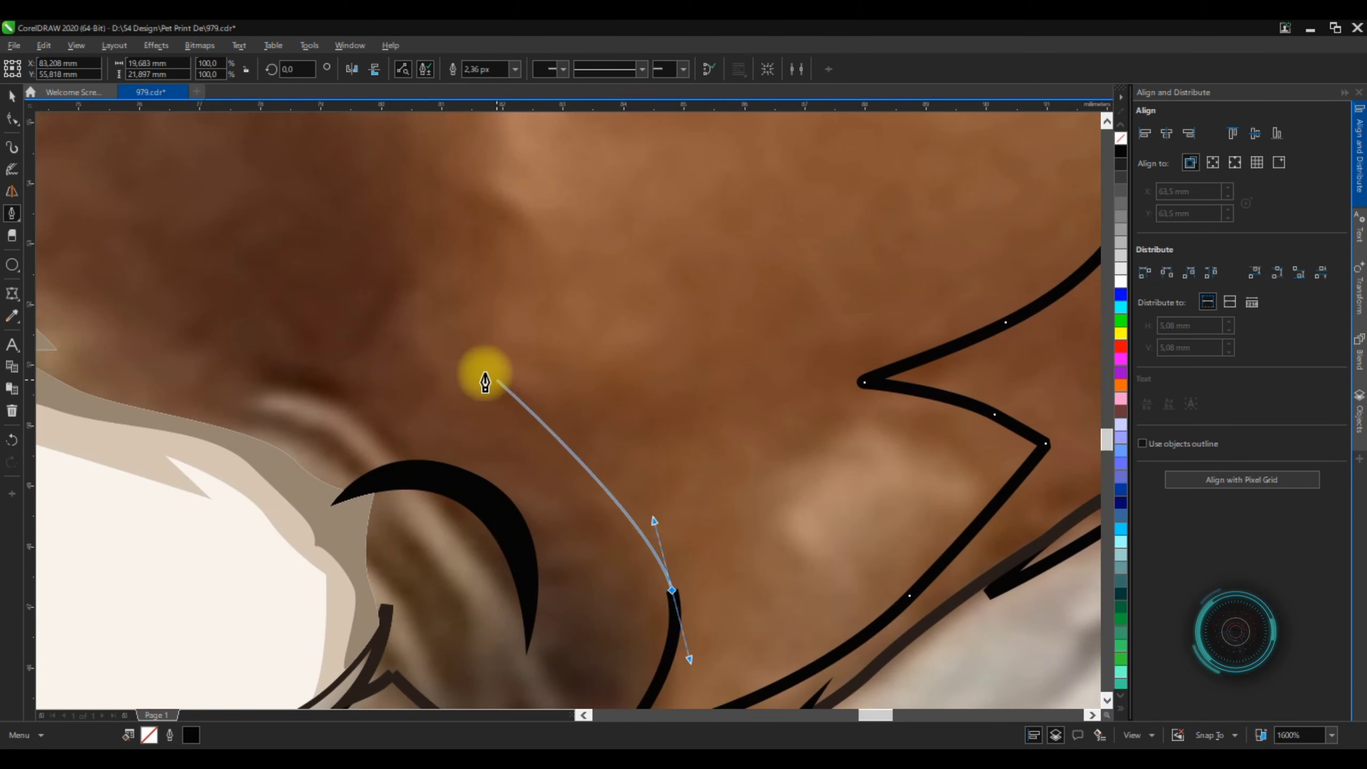
Add jagged fur points beside the muzzle and loop the outline below the chin and up into the right-hand ear
scroll(482, 330, "down", 2)
scroll(430, 326, "up", 2)
left_click_drag(624, 386, 604, 372)
key("ctrl+z")
scroll(493, 539, "down", 4)
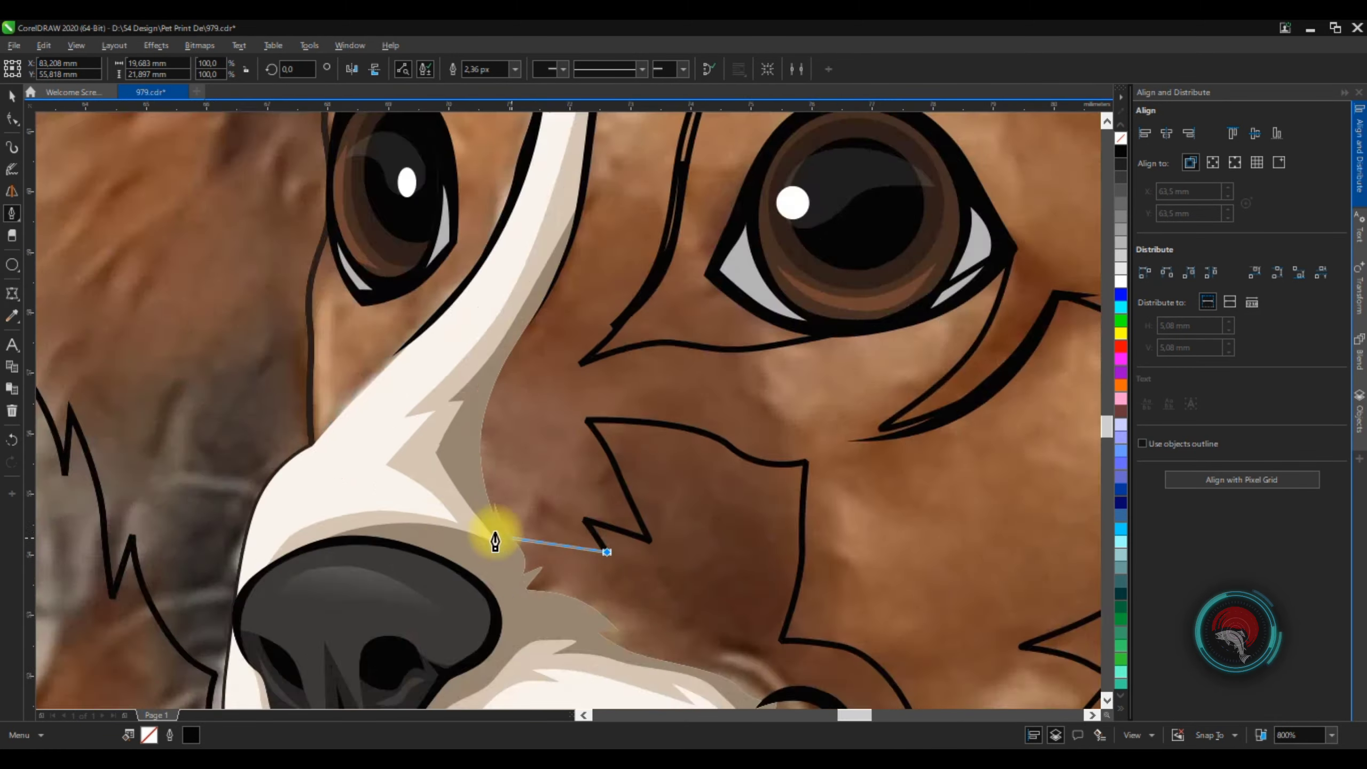
scroll(689, 322, "up", 3)
left_click(688, 314)
scroll(689, 322, "down", 1)
scroll(647, 161, "up", 1)
scroll(647, 391, "down", 1)
scroll(713, 550, "up", 1)
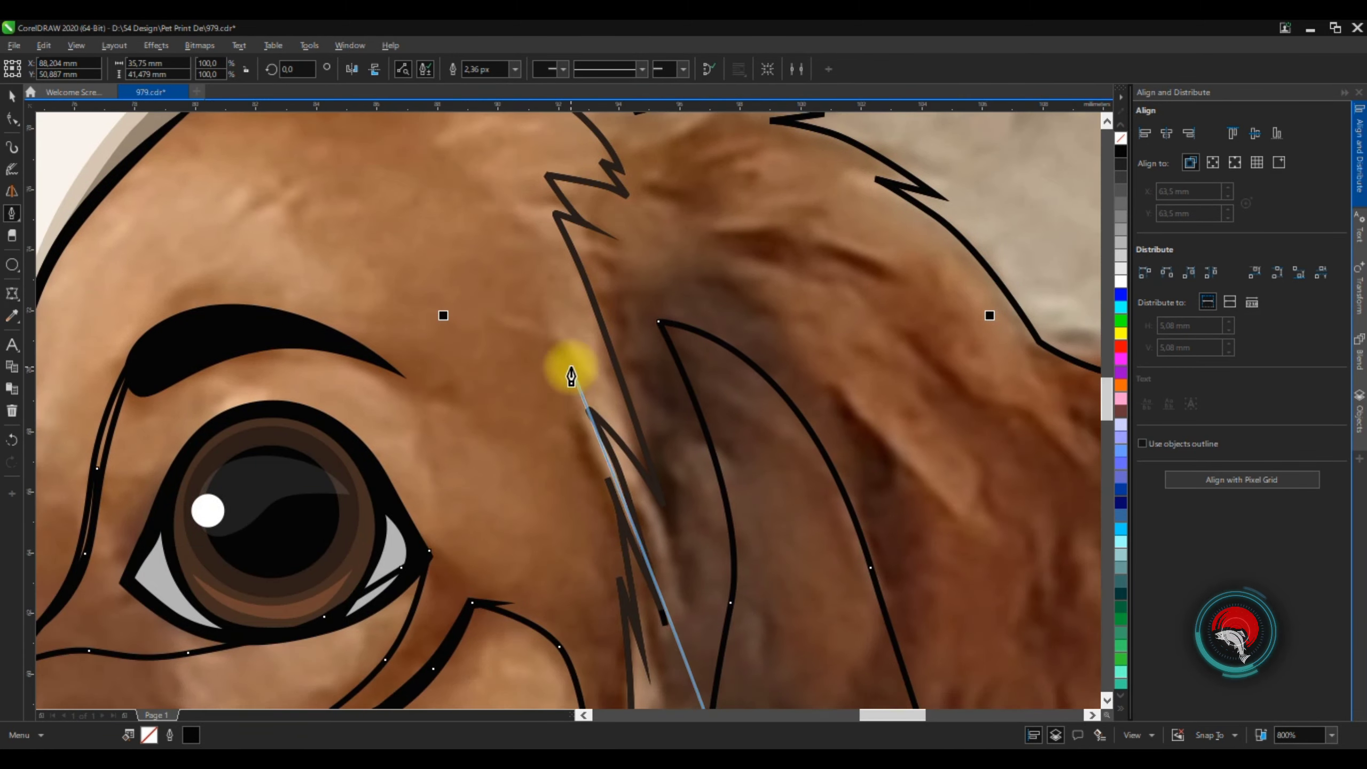
Close the shading outline along the ear's inner fur edge, over the brow's outer end and around the right-hand eye
scroll(596, 404, "up", 1)
left_click(592, 415)
left_click(391, 240)
key("ctrl+z")
scroll(760, 489, "down", 1)
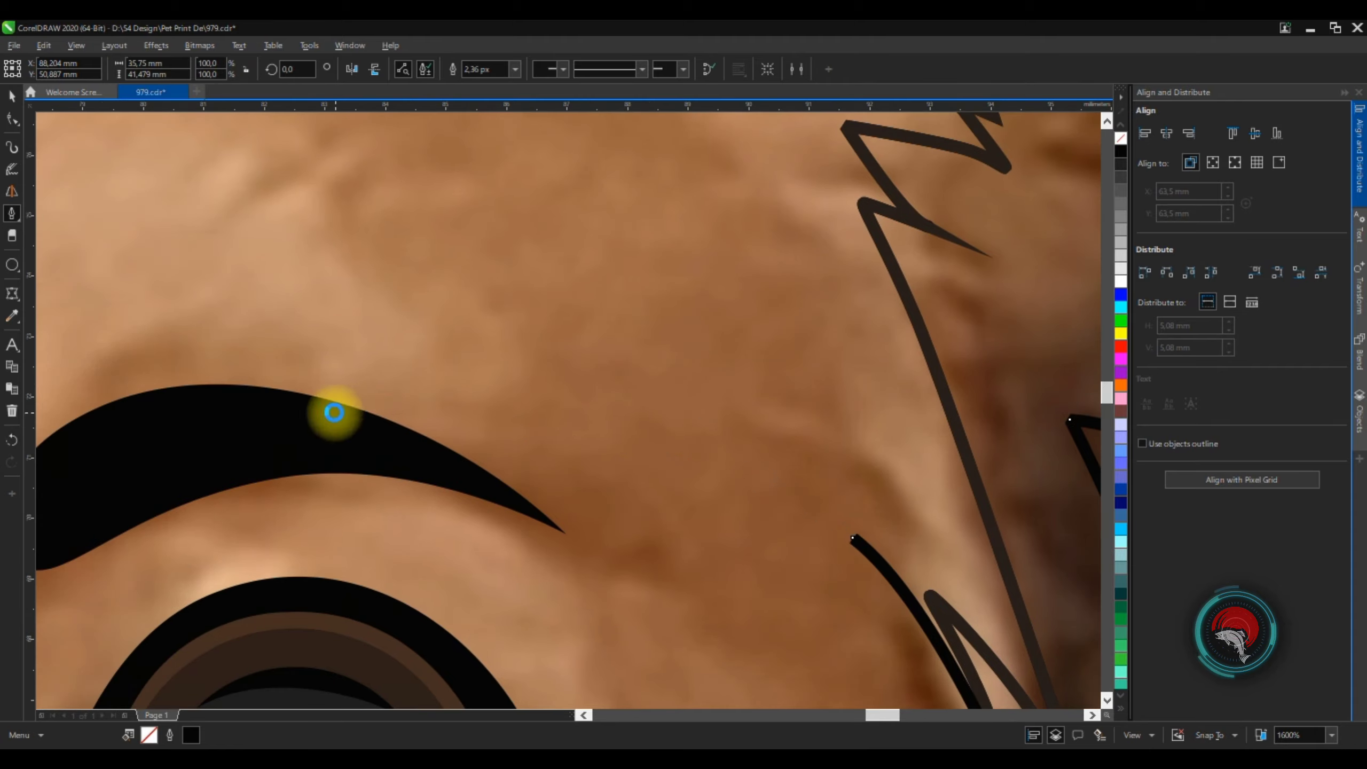
scroll(833, 549, "up", 1)
scroll(425, 213, "down", 1)
left_click(432, 209)
scroll(553, 264, "up", 1)
left_click_drag(547, 312, 631, 448)
left_click(624, 598)
scroll(896, 374, "down", 1)
scroll(617, 377, "up", 1)
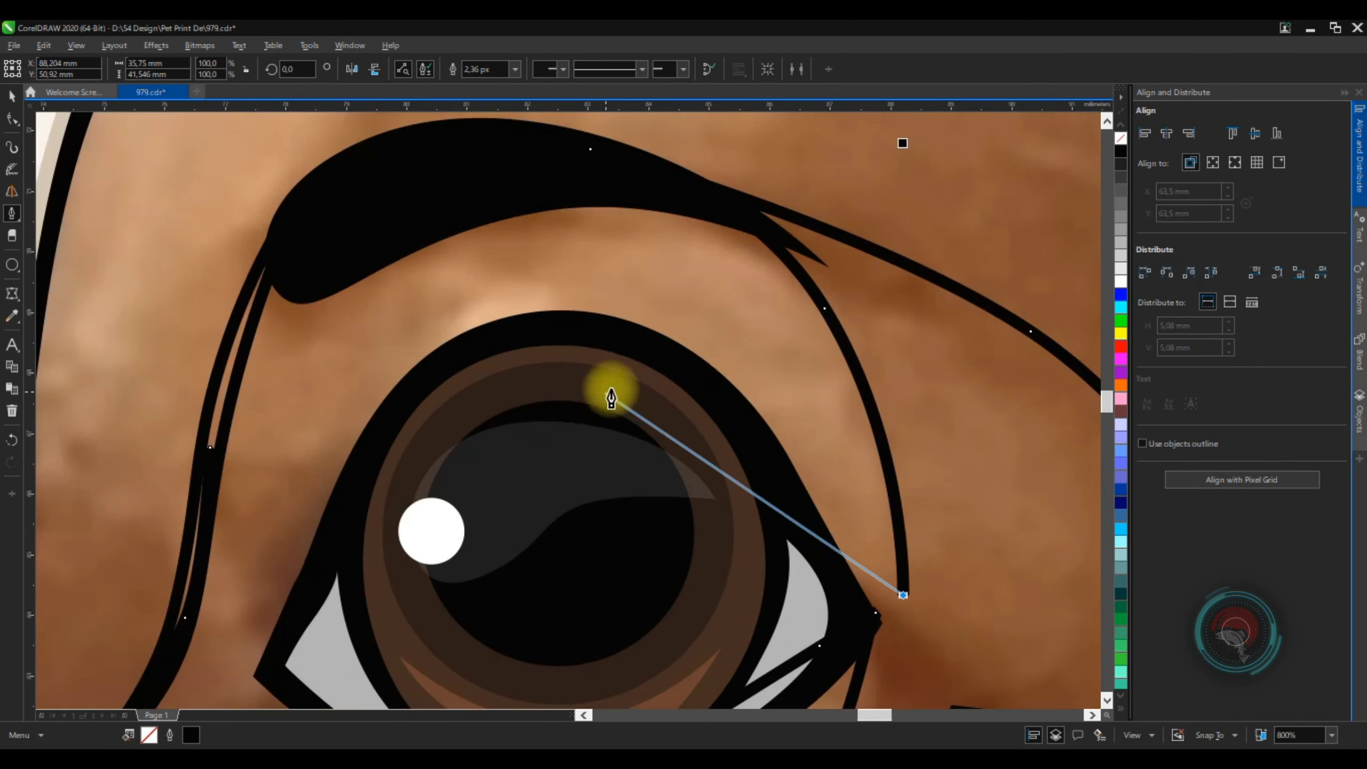
left_click_drag(228, 280, 229, 276)
Reduce the closed shading outline to the part inside the face, discarding the excess below the chin and over the ear
scroll(564, 269, "down", 4)
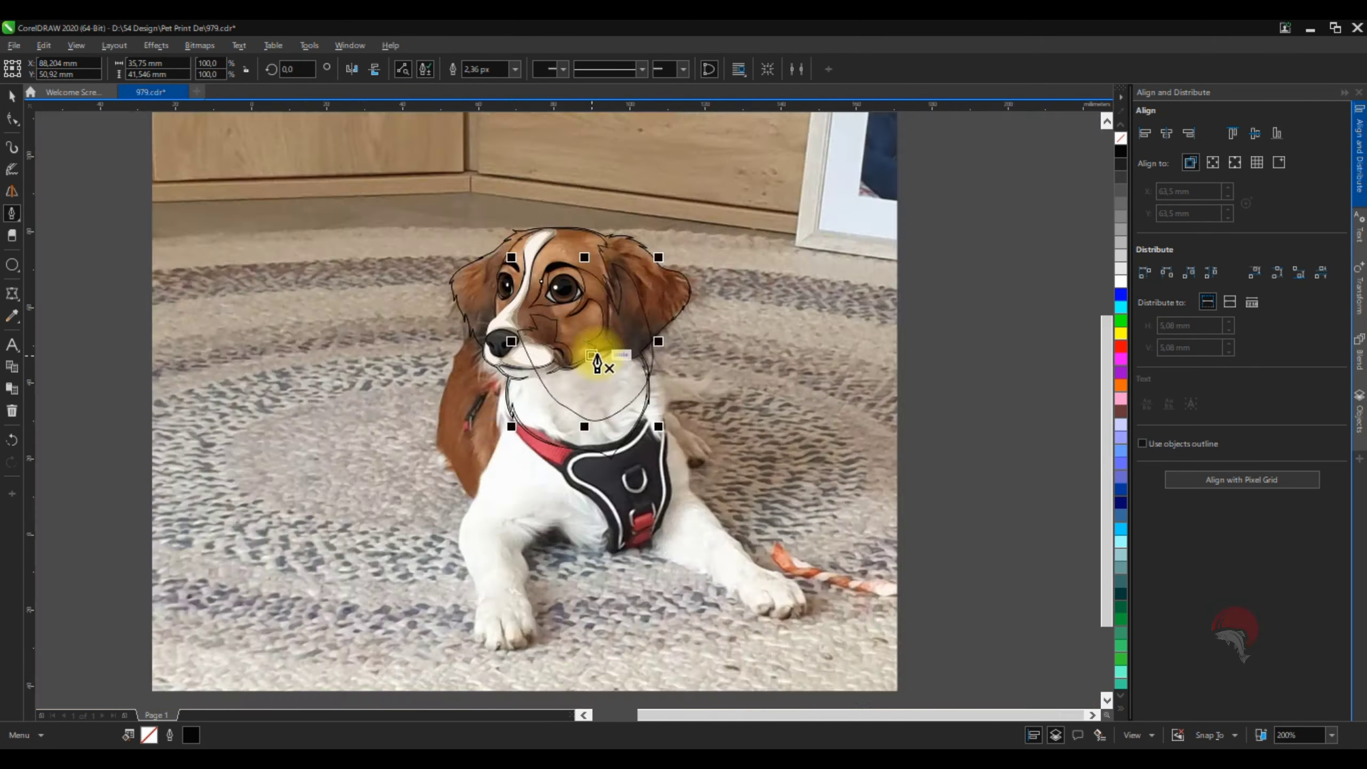
key("space")
scroll(597, 215, "up", 2)
key("ctrl+z")
scroll(560, 350, "down", 1)
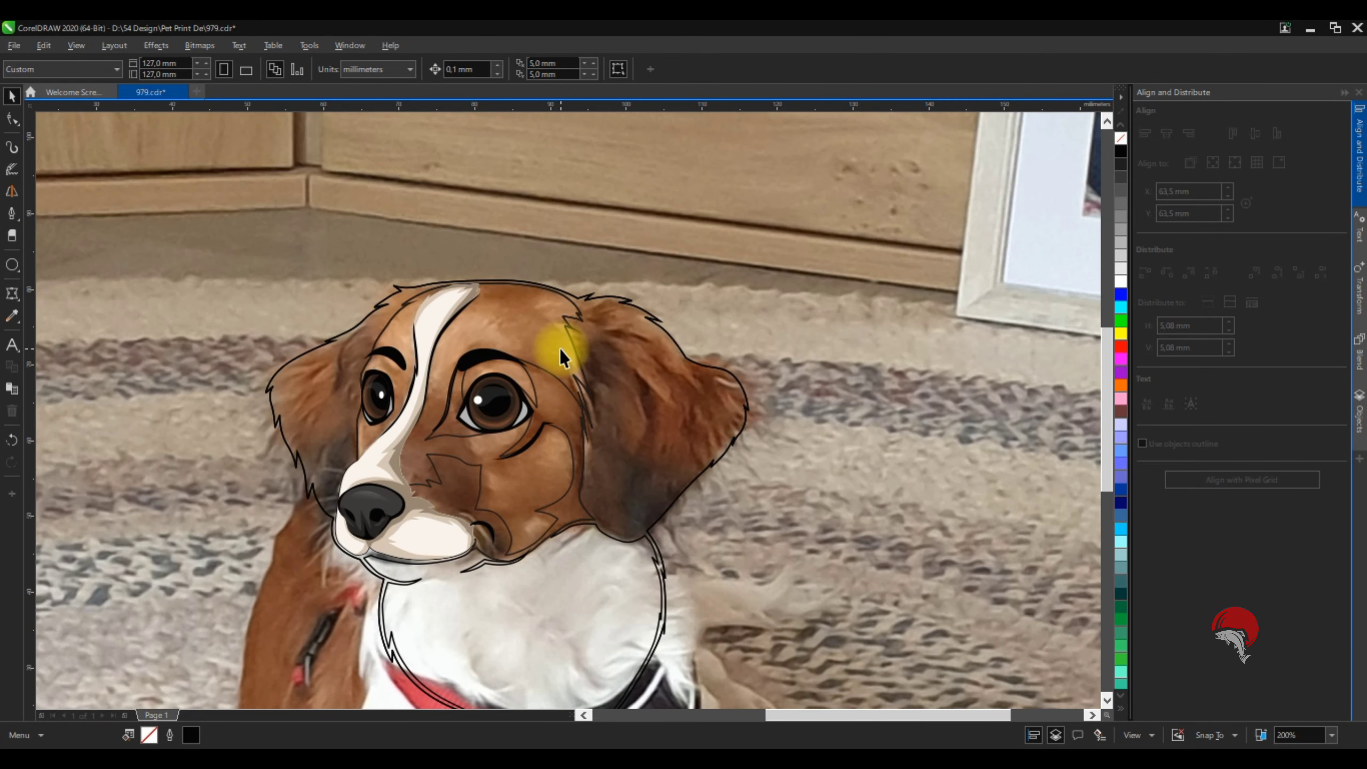
Draw a pointed fur spike on the forehead above the right-hand brow and weld it to the face shading shape
key("space")
scroll(635, 302, "up", 1)
scroll(293, 371, "down", 1)
scroll(349, 392, "up", 3)
left_click(541, 598)
scroll(464, 484, "down", 1)
left_click_drag(424, 383, 405, 350)
left_click(354, 279)
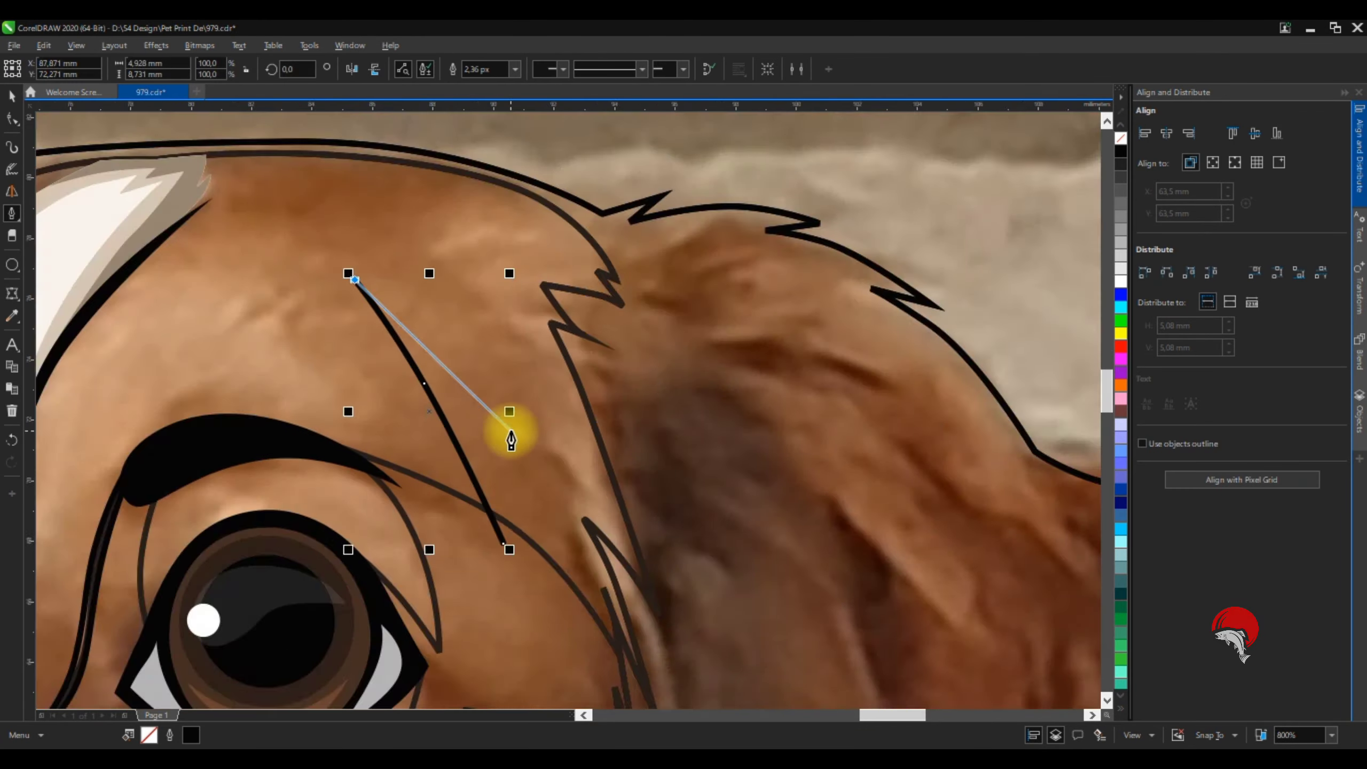
scroll(510, 439, "up", 1)
left_click_drag(530, 432, 601, 560)
left_click(430, 69)
scroll(360, 296, "down", 2)
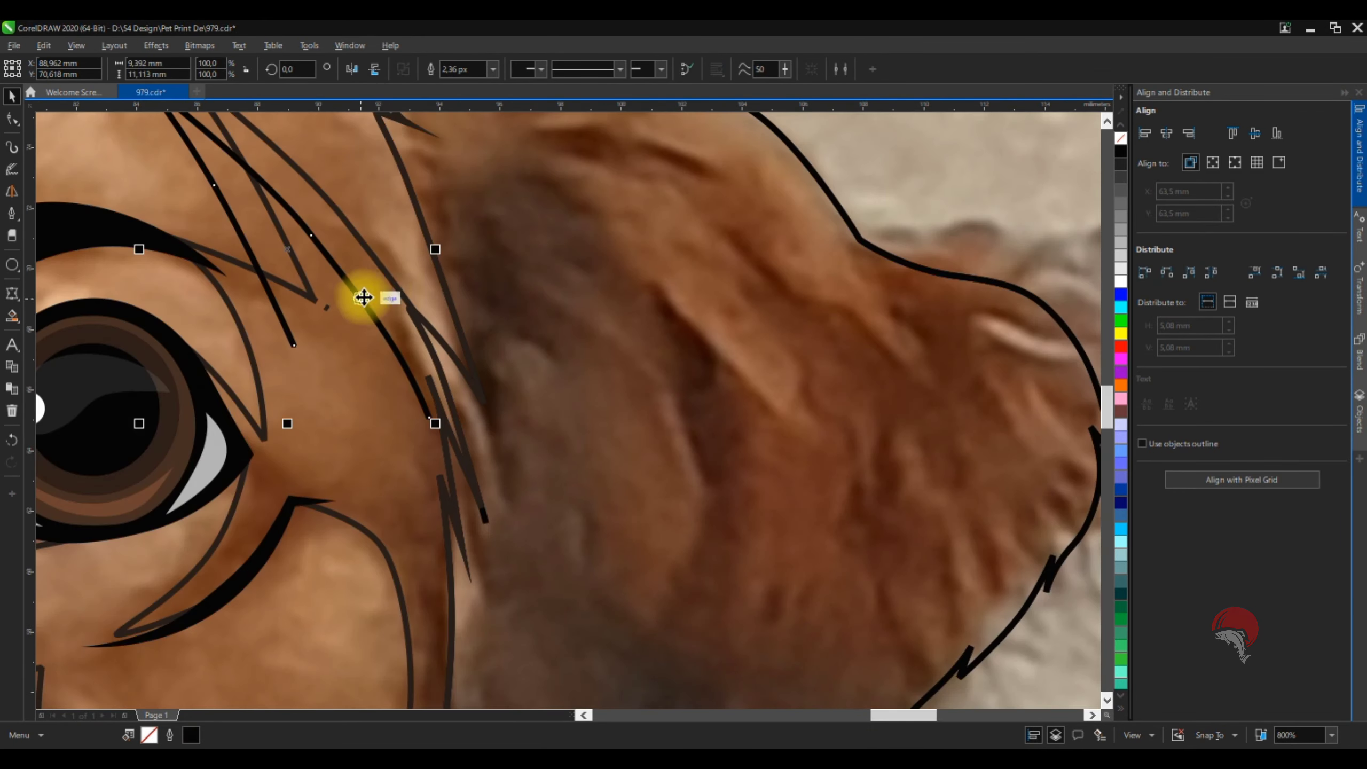
scroll(278, 310, "up", 2)
scroll(295, 344, "down", 3)
key("space")
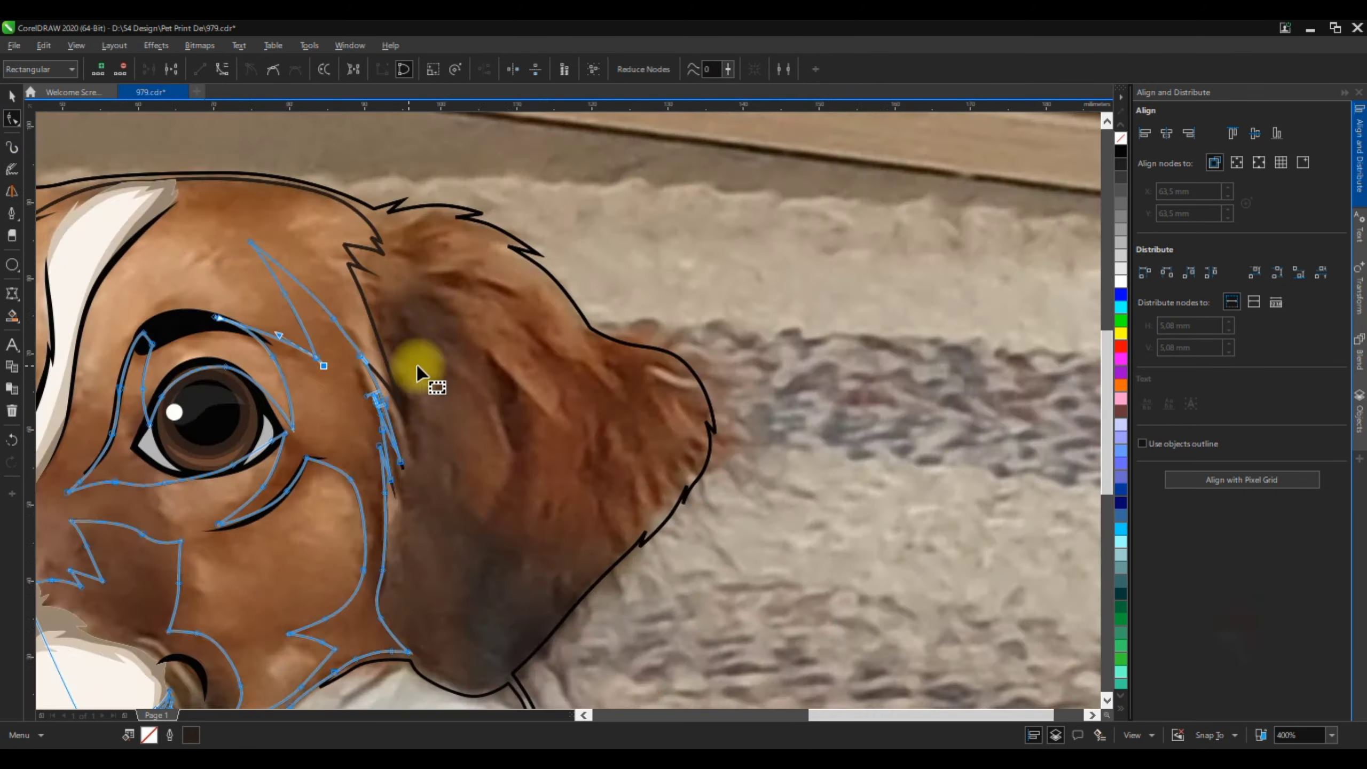
key("ctrl+z")
Draw a closed, jagged shading outline about 23 by 5 mm across the top of the forehead
scroll(292, 342, "up", 4)
key("space")
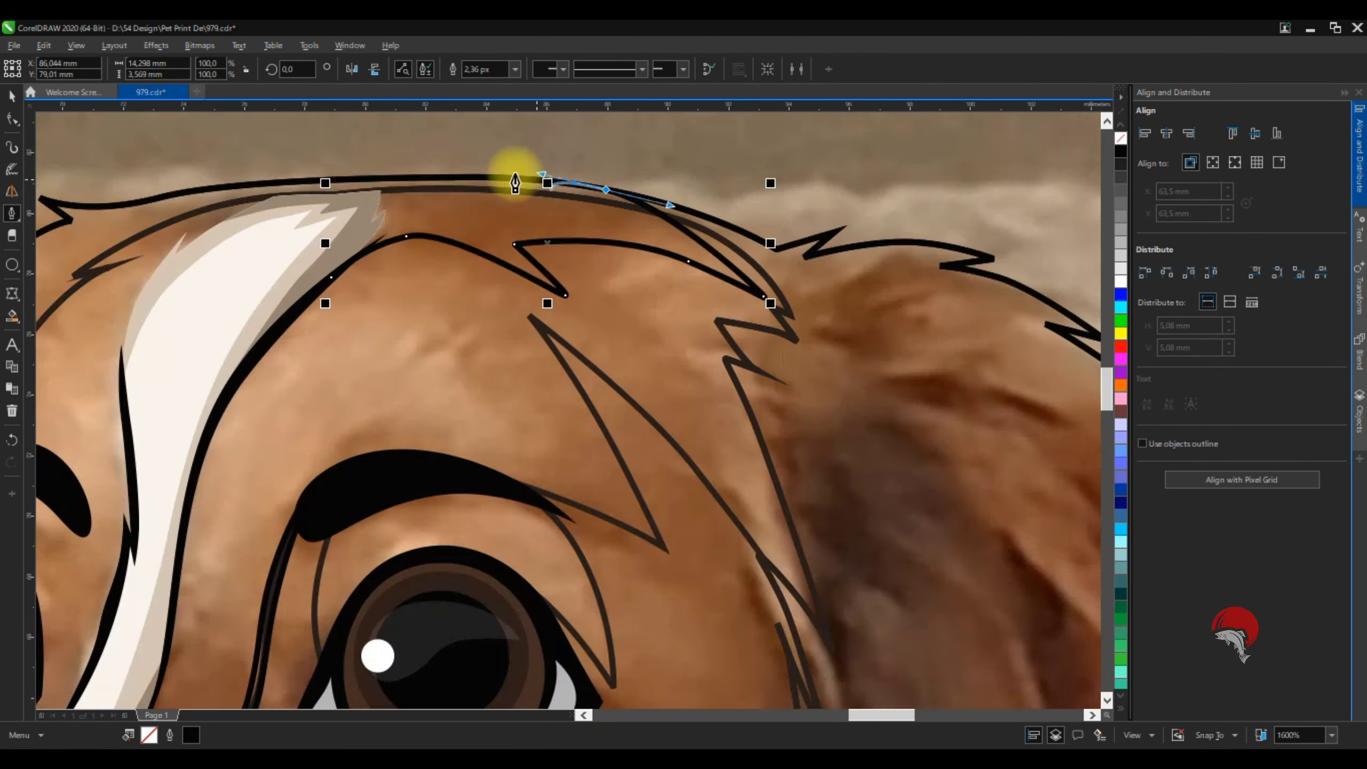
scroll(355, 175, "up", 1)
left_click_drag(431, 190, 328, 220)
left_click(91, 402)
left_click(308, 326)
left_click(629, 400)
scroll(552, 198, "down", 1)
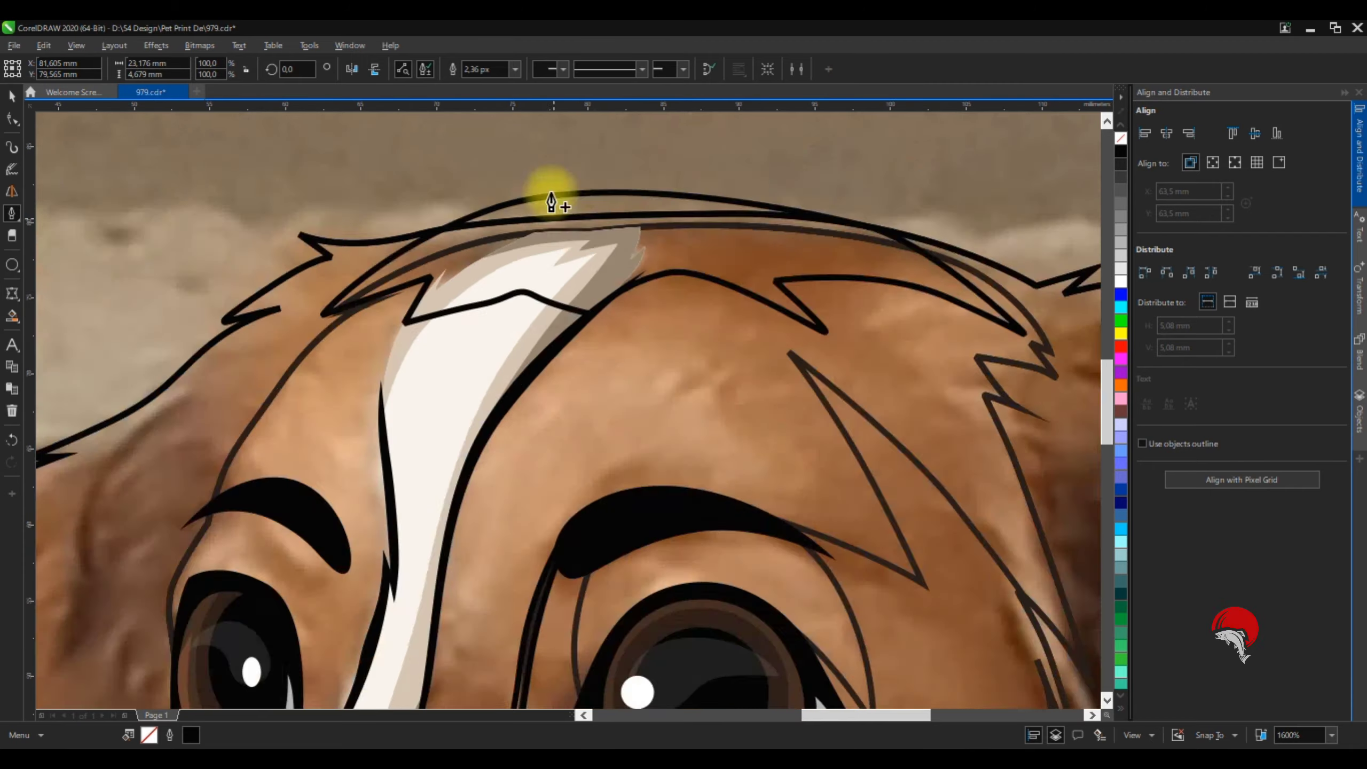
Create a closed shape from the forehead outline's area inside the head and remove the rough curve
key("space")
left_click(12, 316)
left_click(674, 254)
scroll(939, 543, "down", 2)
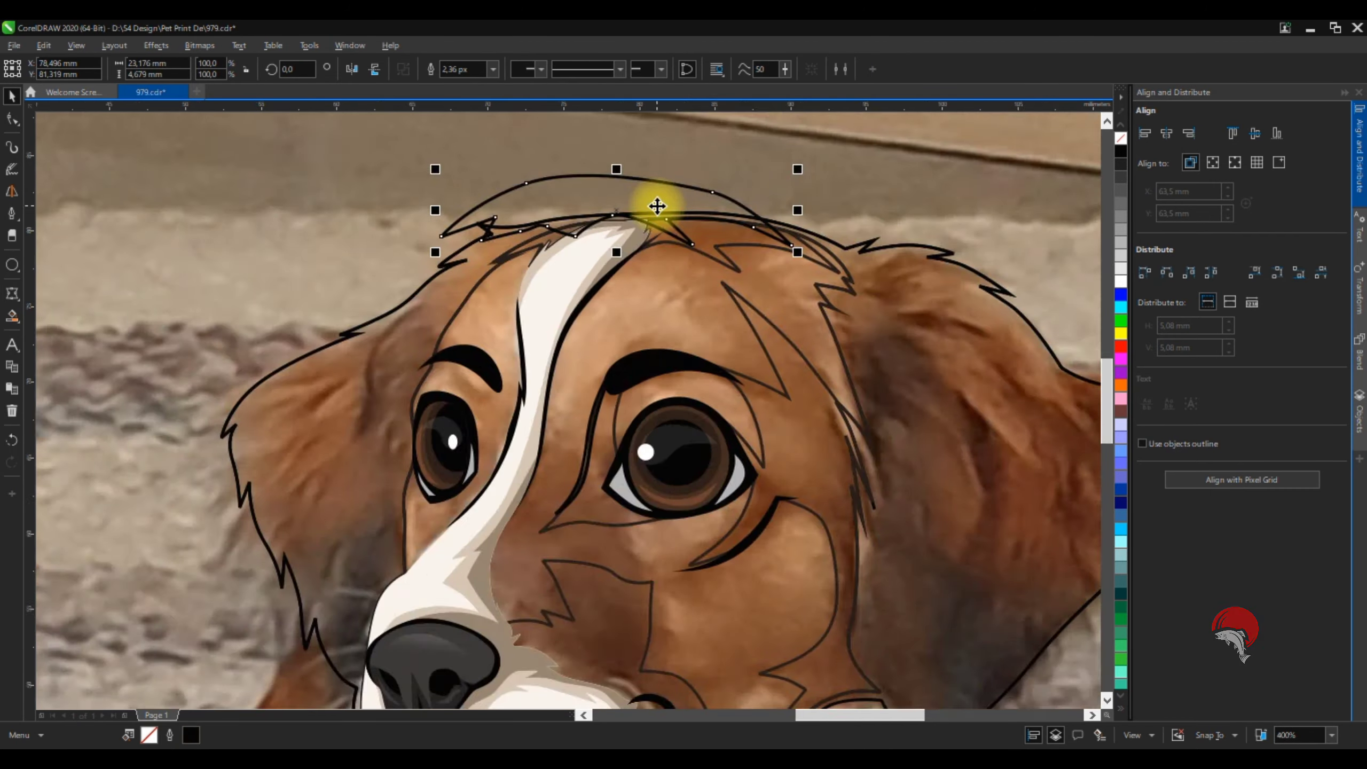
key("space")
key("Escape")
Draw a jagged shading outline about 7 by 14 mm around the left-hand eye, between its brow and the white stripe
scroll(645, 359, "up", 3)
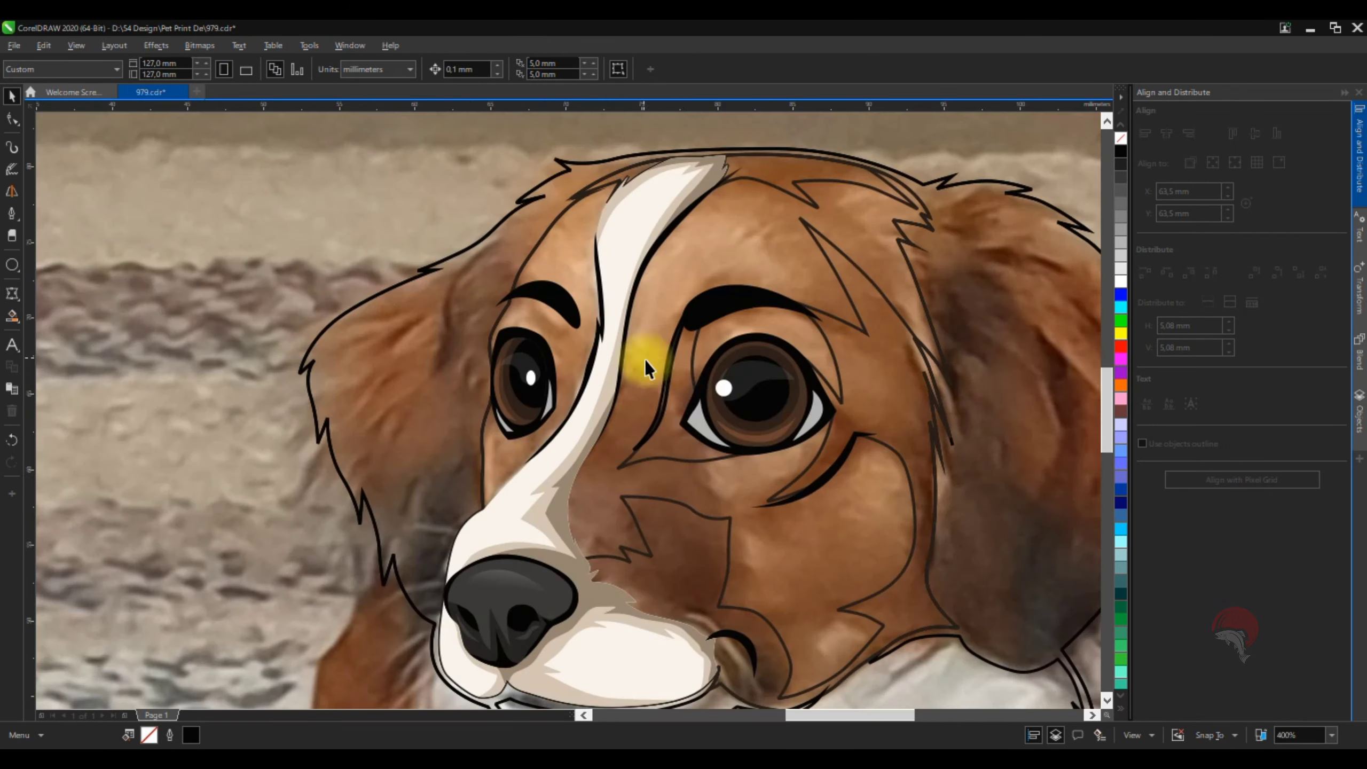
key("space")
scroll(597, 425, "up", 2)
left_click_drag(729, 440, 766, 397)
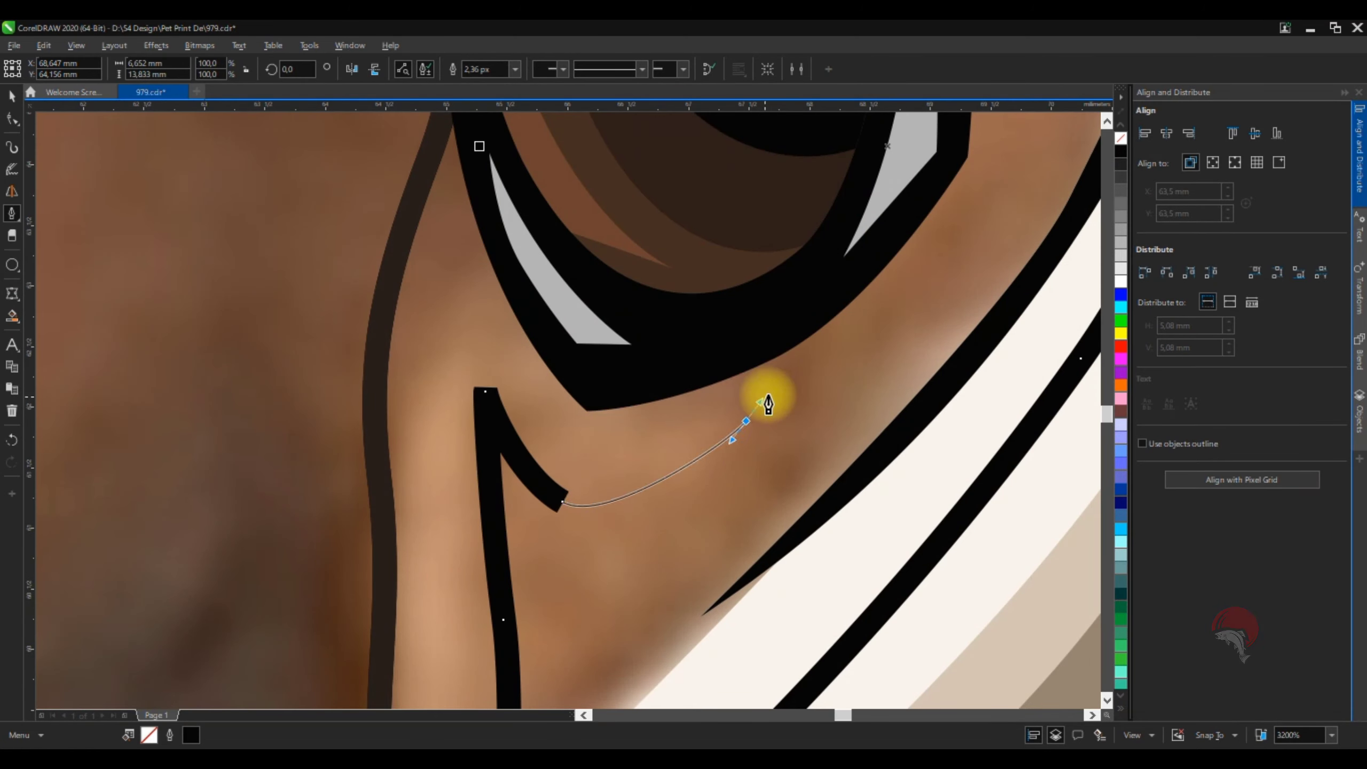
scroll(672, 377, "down", 1)
left_click_drag(638, 383, 619, 252)
scroll(679, 409, "down", 1)
mouse_move(679, 365)
left_mouse_down()
mouse_move(682, 310)
mouse_move(813, 390)
left_mouse_up()
scroll(695, 318, "up", 2)
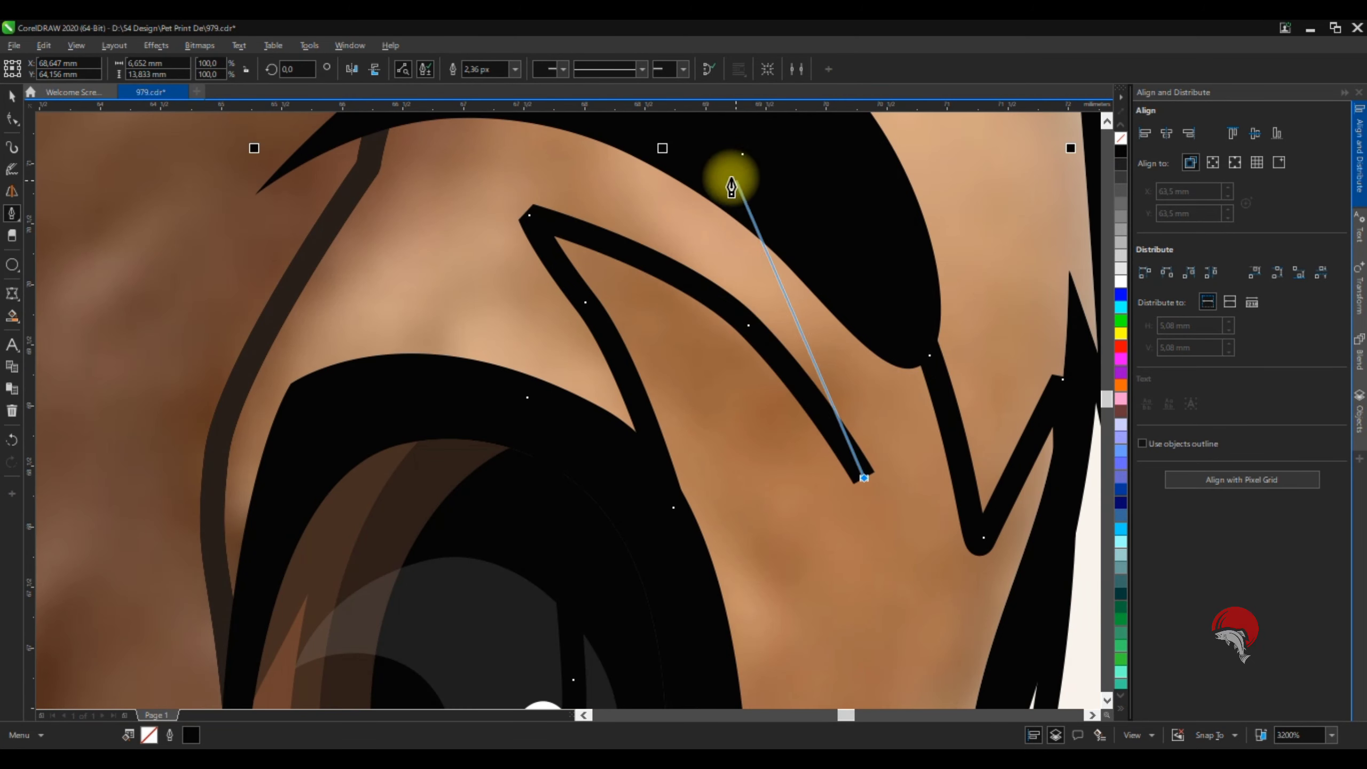
key("ctrl+z")
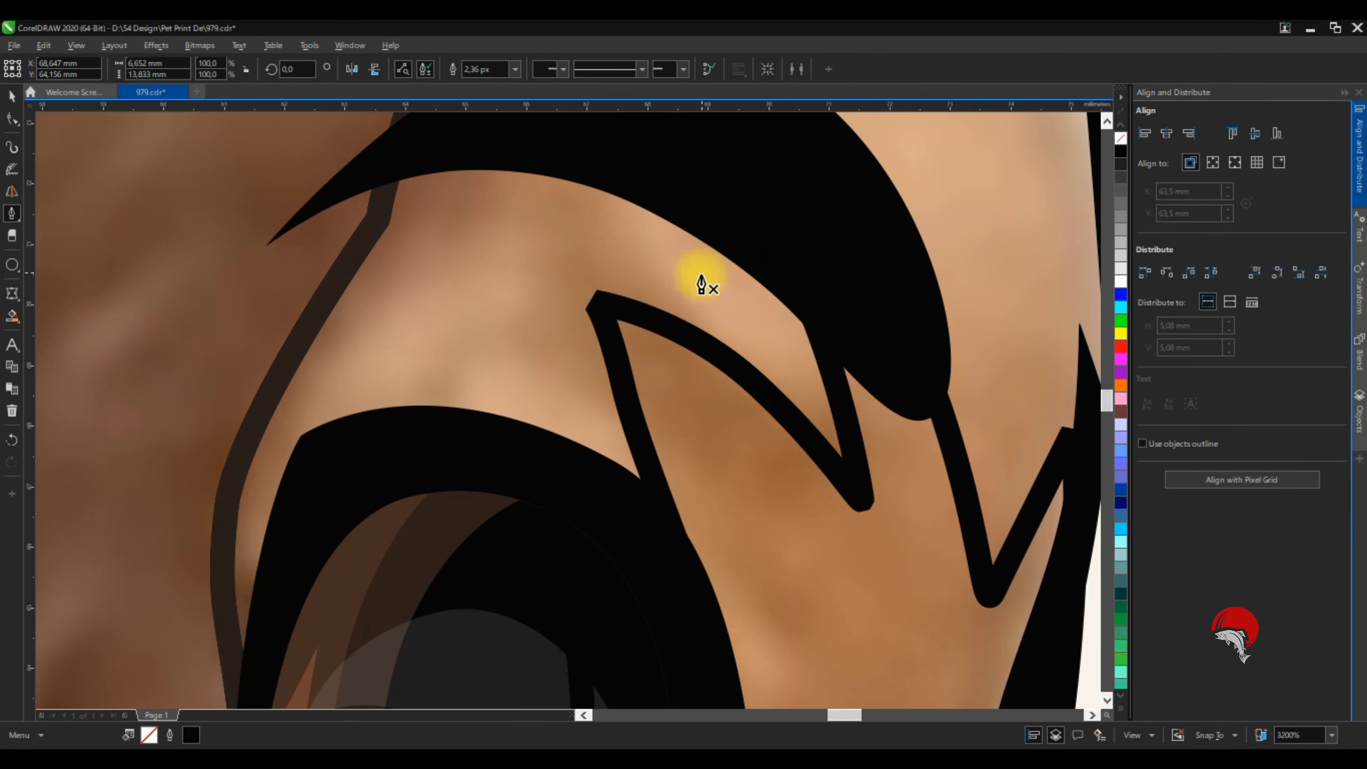
Keep only the left-hand eye shading area bounded by the face lines and delete the rough curve
scroll(701, 286, "down", 3)
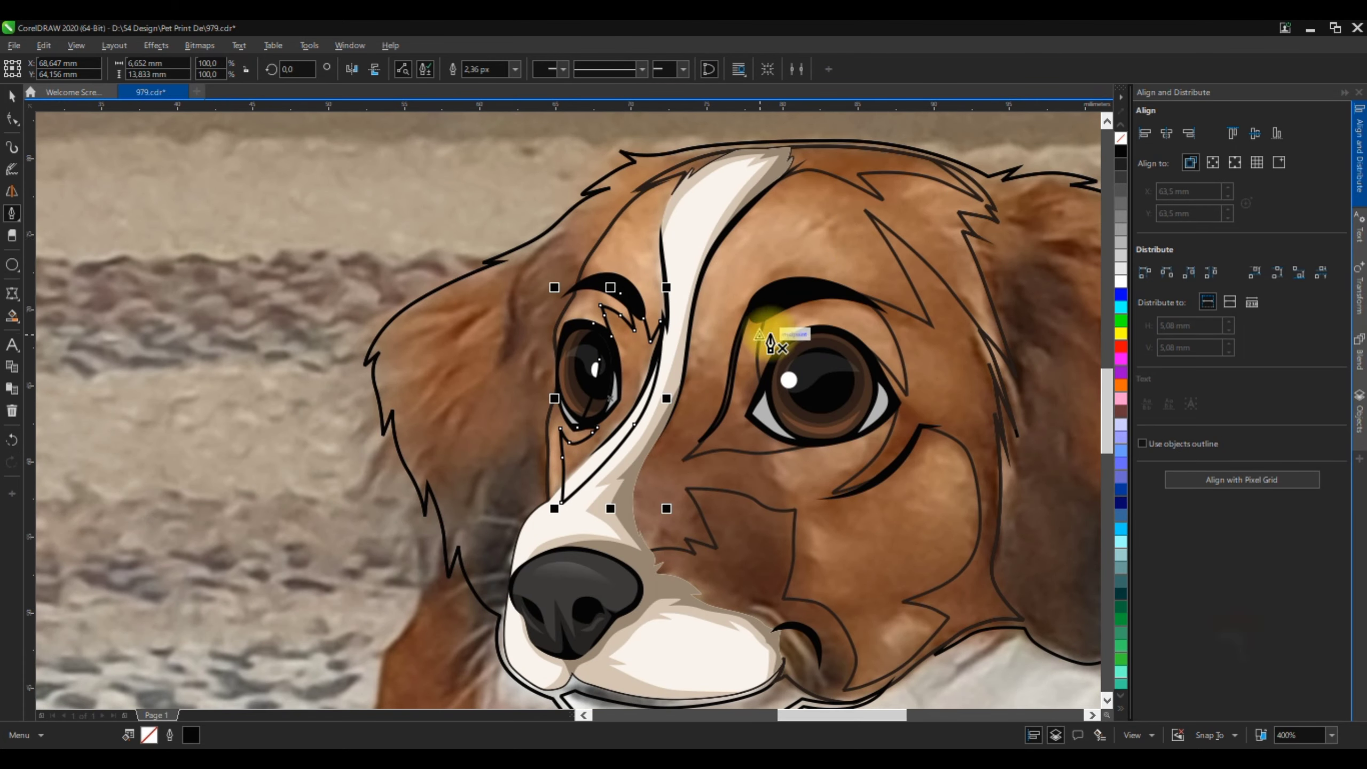
scroll(646, 334, "up", 2)
scroll(673, 258, "down", 1)
key("ctrl+z")
key("Delete")
Start another shading outline at the white stripe's right edge, with a fur point running up to the brow crease
scroll(492, 415, "down", 1)
scroll(665, 391, "up", 2)
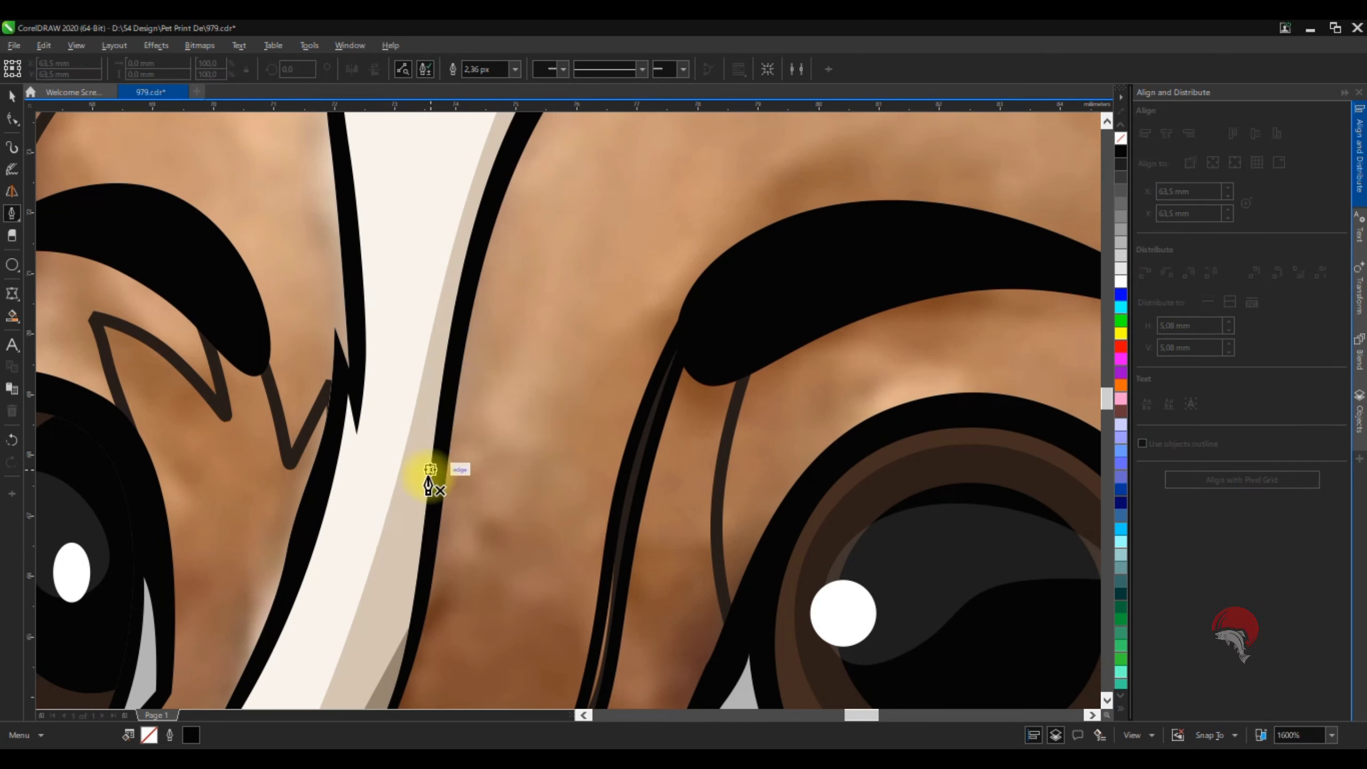
left_click(433, 473)
scroll(565, 270, "down", 2)
scroll(573, 307, "up", 2)
key("ctrl+z")
scroll(506, 558, "up", 2)
scroll(565, 393, "down", 2)
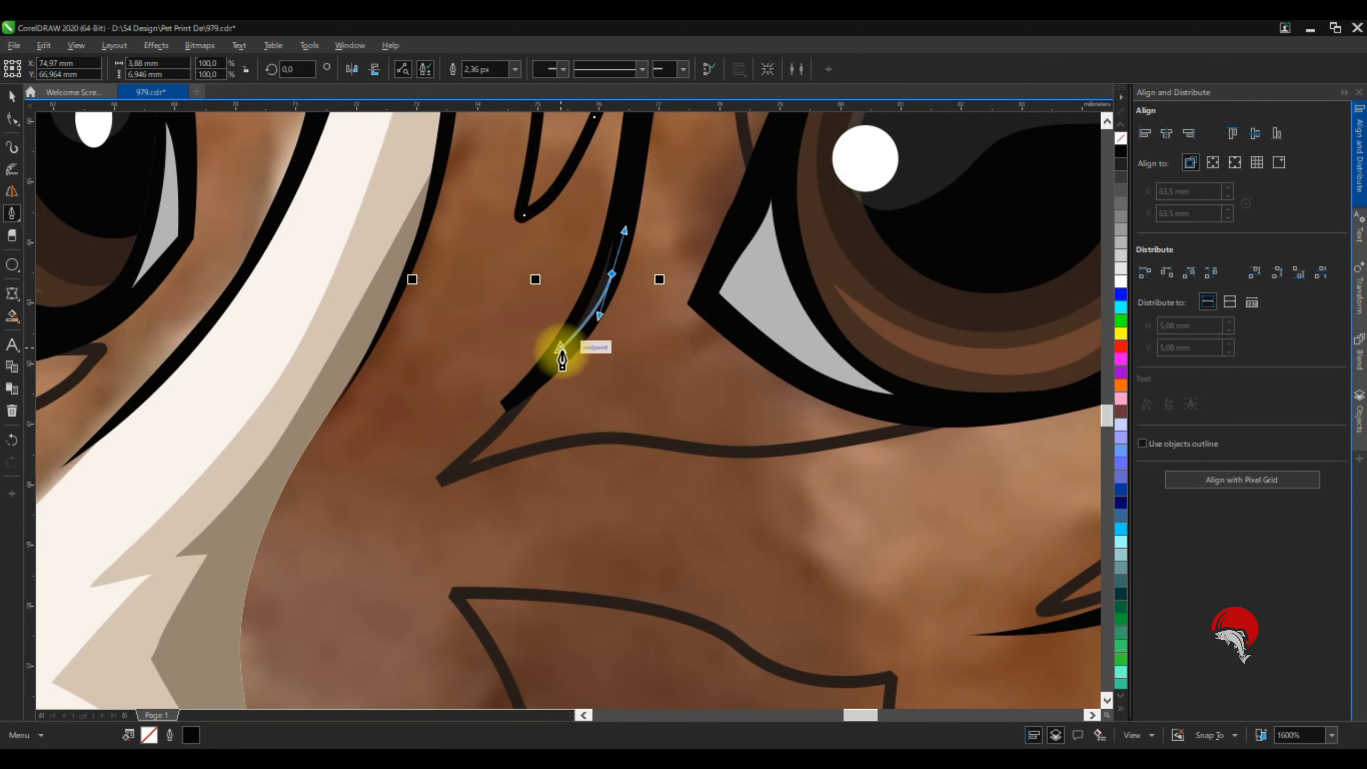
Continue the outline down the crease and below the right-hand eye to the cheek, then close it around the muzzle side
scroll(484, 428, "down", 1)
scroll(580, 388, "up", 1)
key("ctrl+z")
left_click_drag(532, 391, 519, 417)
left_click(486, 451)
left_click_drag(636, 506, 679, 550)
scroll(667, 516, "down", 1)
key("ctrl+z")
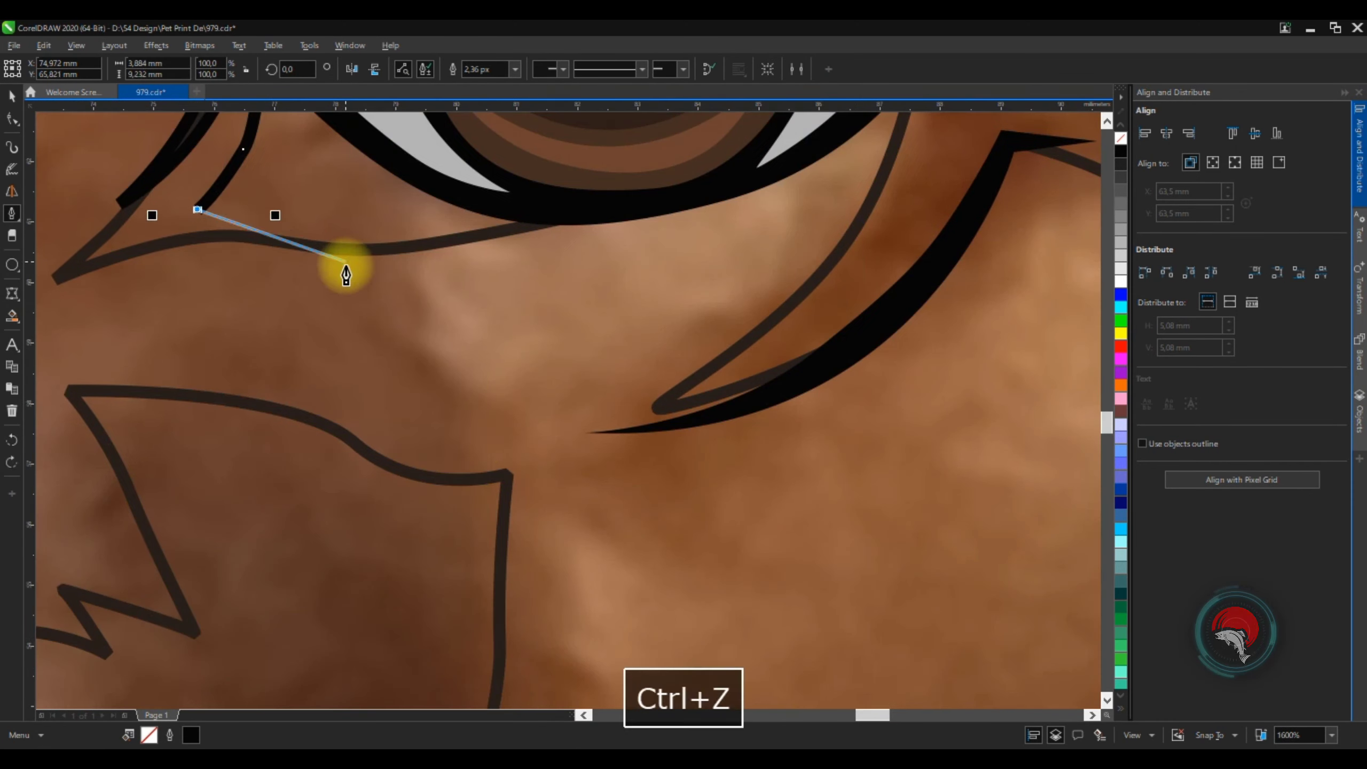
scroll(492, 480, "down", 1)
left_click(326, 619)
left_click(189, 318)
Weld the new outline to the main face shading shape and combine the stripe's right black edge with the brow crease
scroll(221, 525, "down", 1)
scroll(328, 455, "up", 1)
left_click(347, 437, "shift")
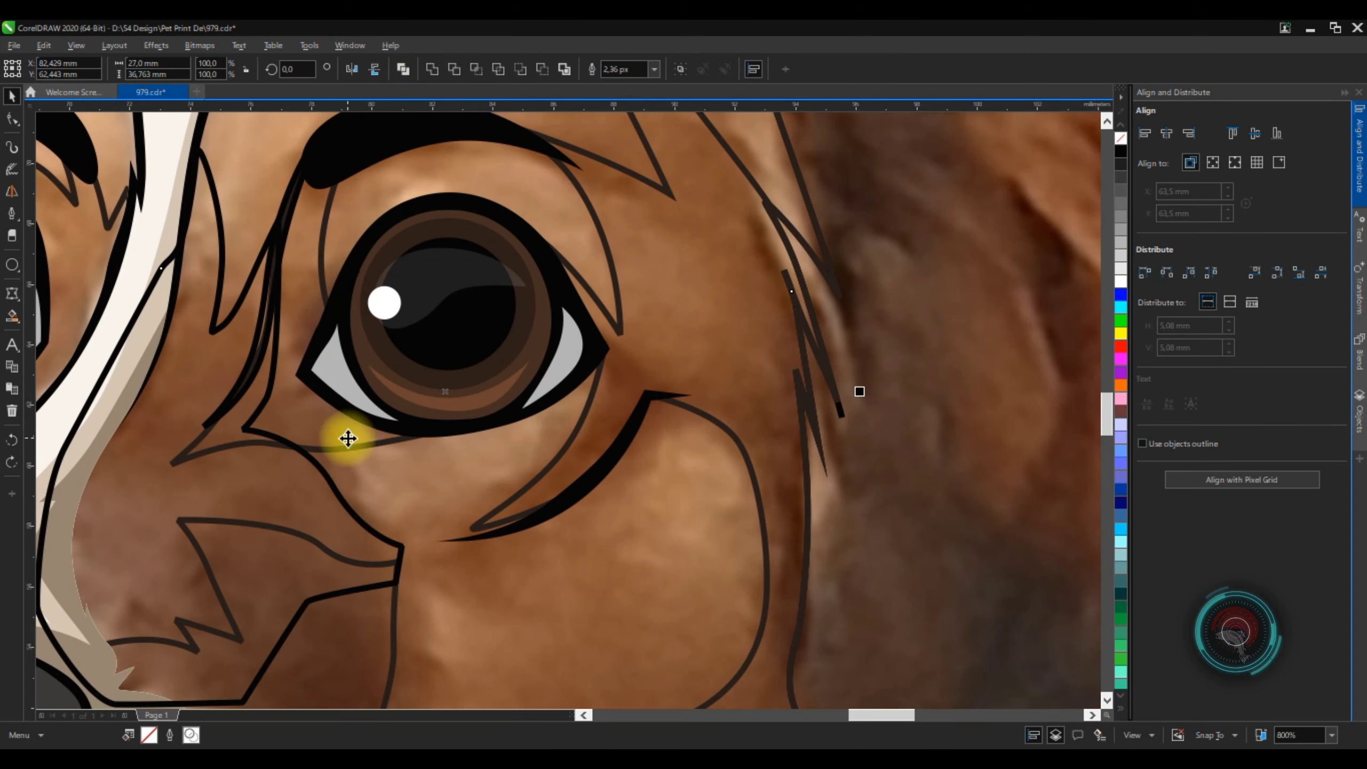
left_click(434, 70)
scroll(361, 420, "down", 3)
scroll(359, 388, "up", 2)
key("ctrl+z")
scroll(413, 234, "up", 1)
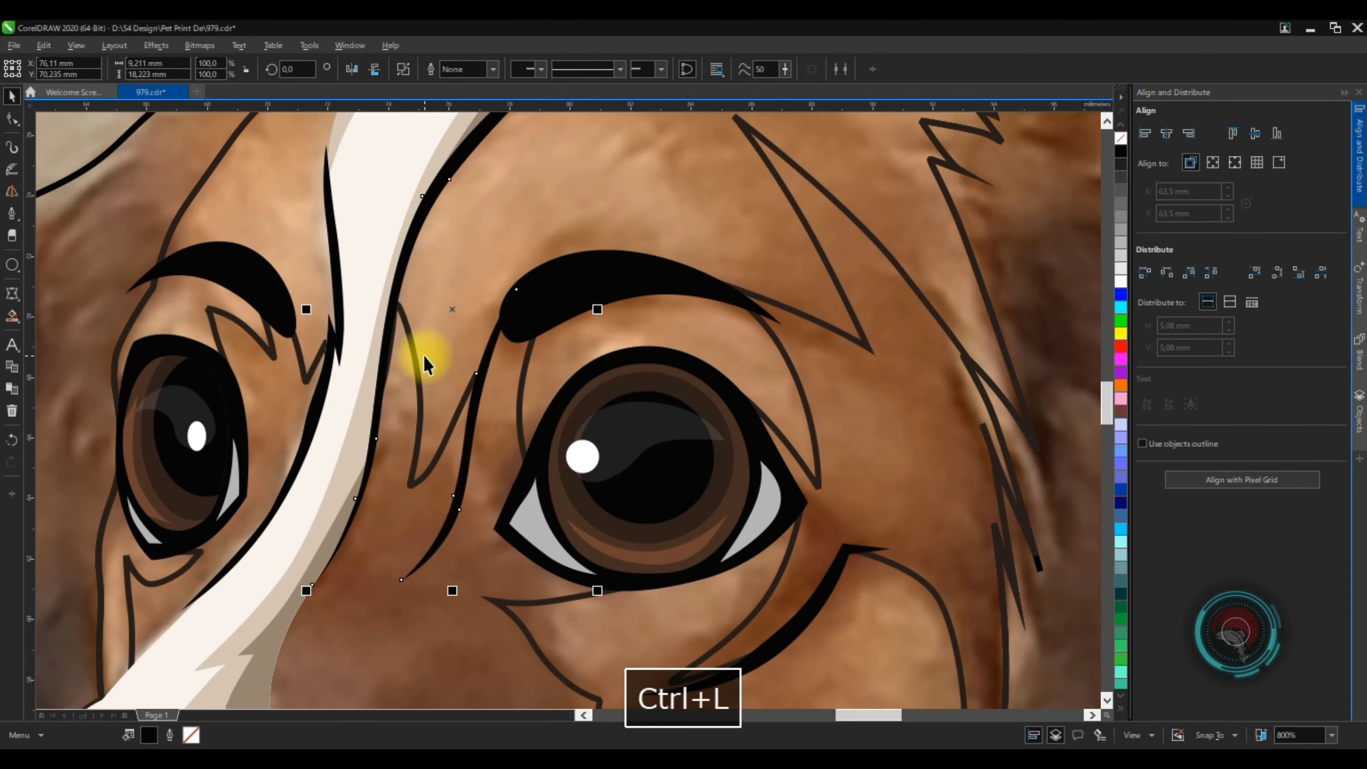
Outline a small patch beside the muzzle bridge, keep the area bounded by the muzzle edge, and delete the rough curve
scroll(551, 329, "down", 2)
scroll(499, 402, "up", 4)
left_click(293, 406)
left_click(467, 263)
left_click(429, 340)
scroll(388, 279, "down", 1)
left_click_drag(509, 303, 543, 310)
key("ctrl+z")
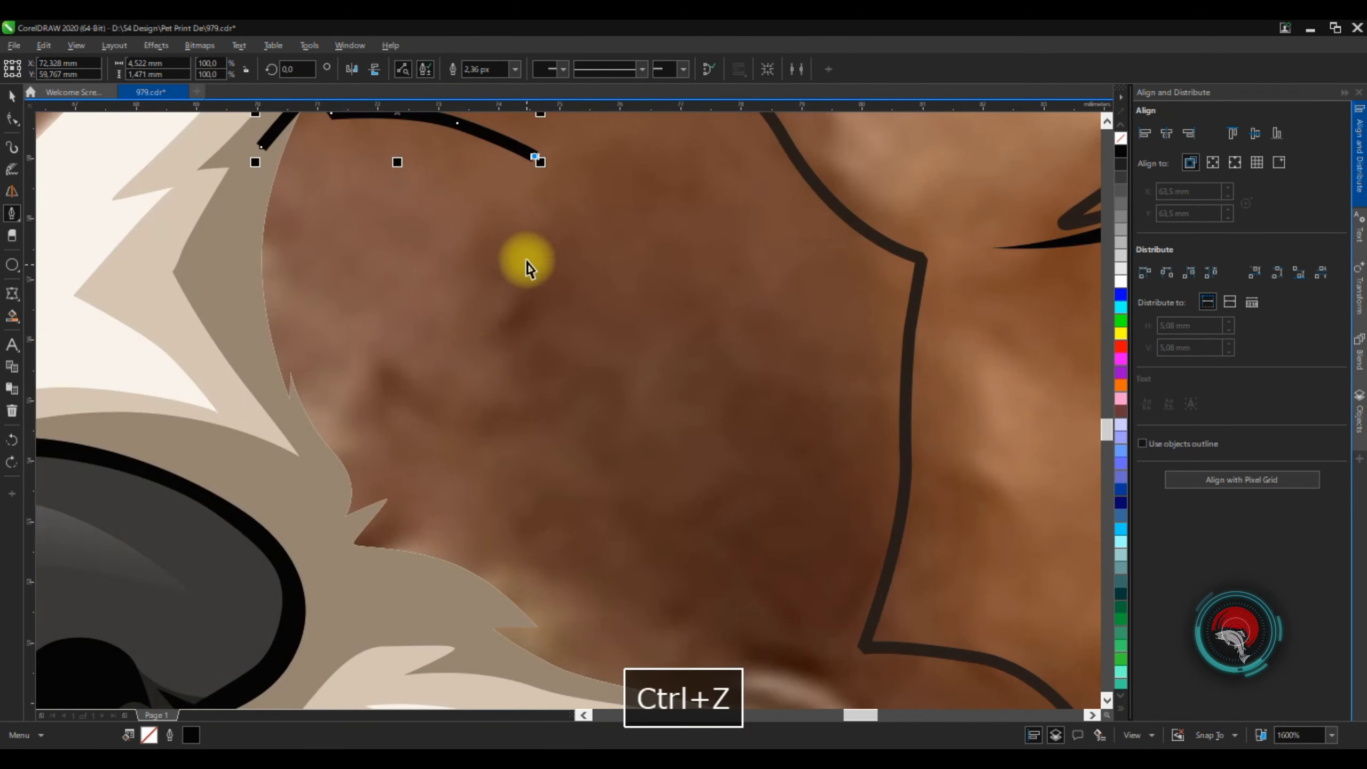
key("Delete")
scroll(330, 297, "down", 4)
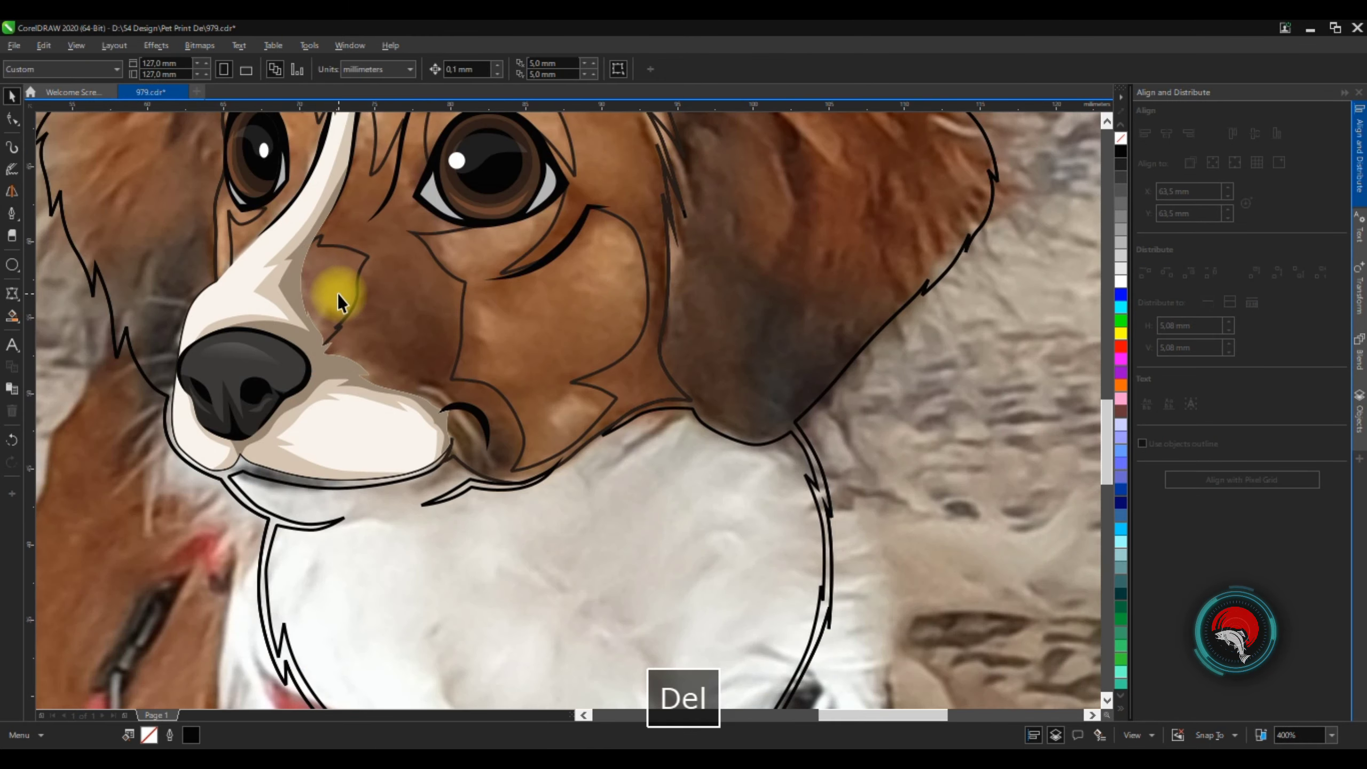
Outline a curved, pointed highlight patch on the cheek below the right-hand eye's crease
scroll(525, 259, "up", 4)
left_click(497, 238)
scroll(496, 237, "down", 1)
scroll(450, 326, "up", 1)
left_click_drag(442, 371, 378, 442)
left_click(308, 504)
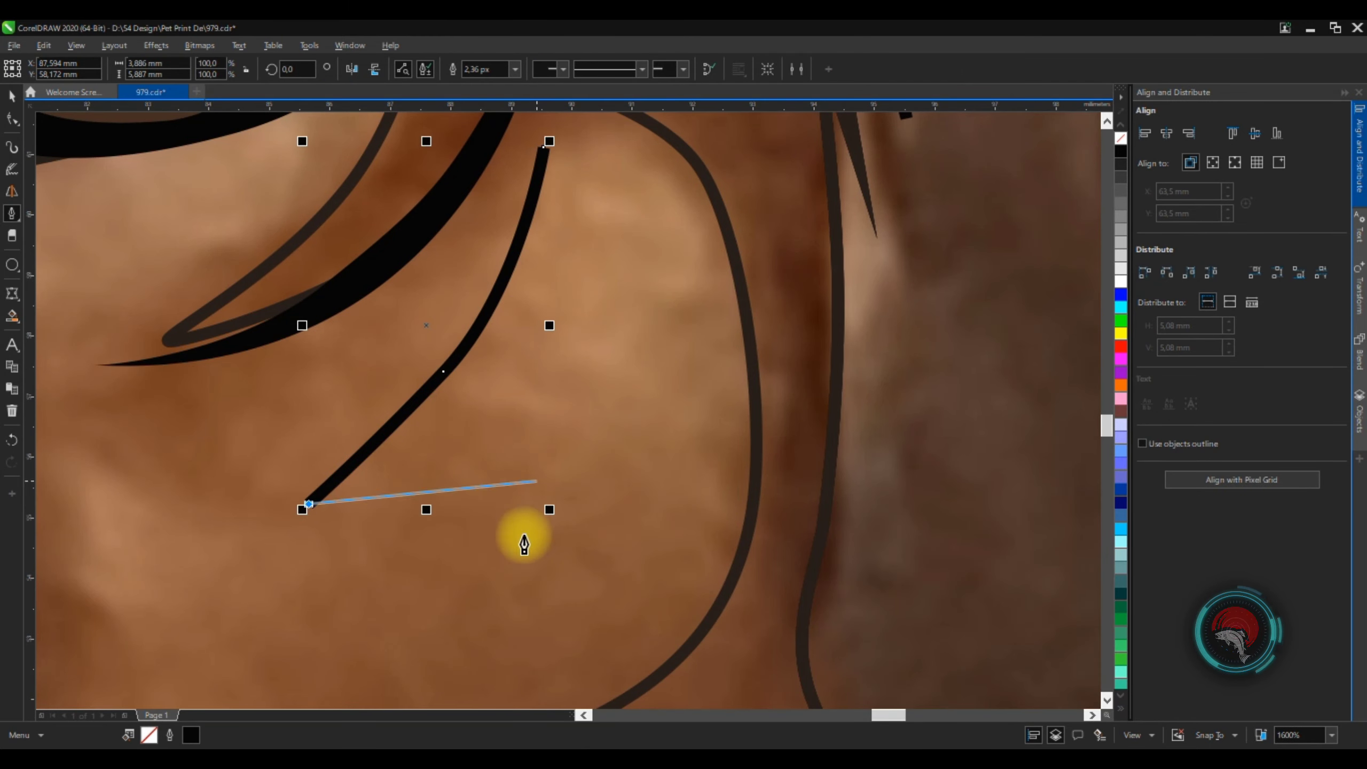
left_click(542, 148)
scroll(507, 212, "down", 1)
scroll(366, 226, "up", 1)
left_click(396, 357)
left_click_drag(546, 422, 645, 419)
left_click(803, 244)
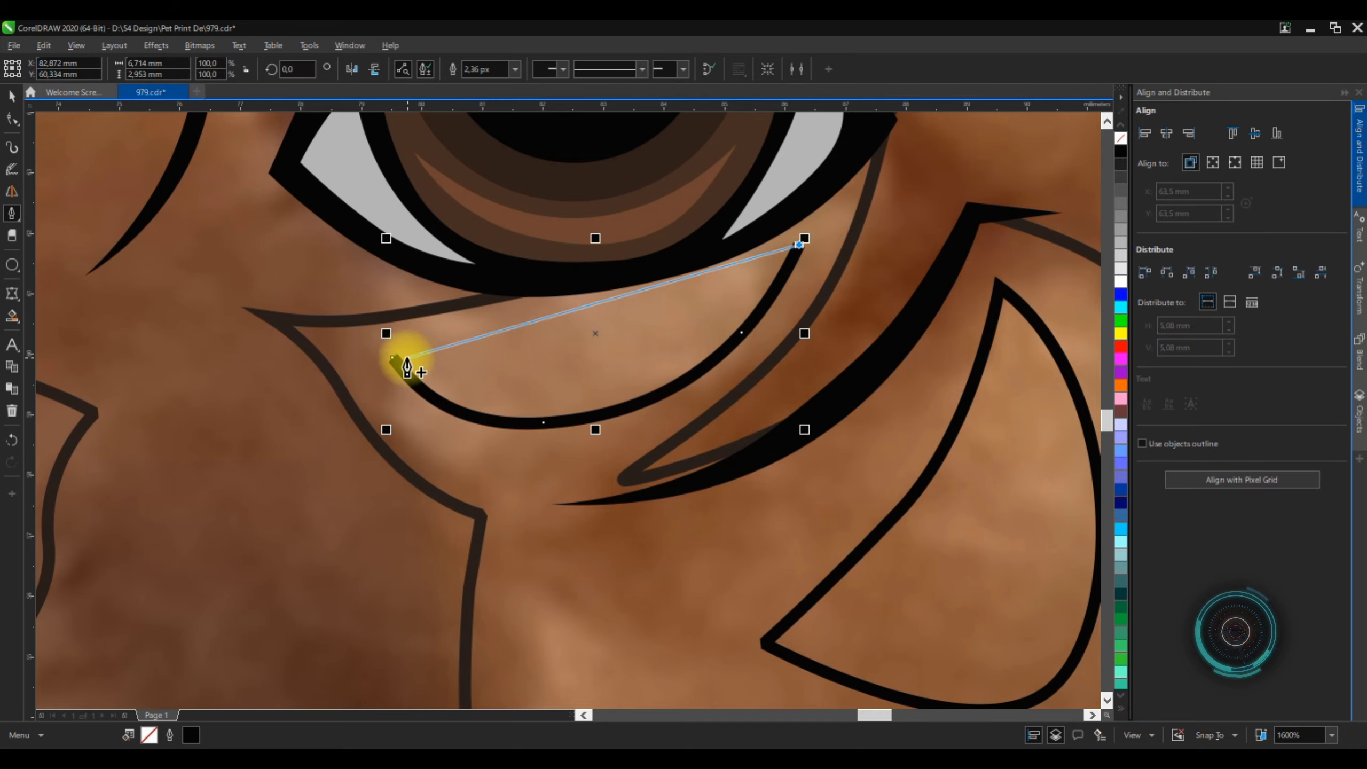
scroll(627, 316, "up", 1)
left_click_drag(595, 320, 498, 332)
key("ctrl+z")
key("ctrl+z")
key("ctrl+z")
key("ctrl+z")
key("ctrl+z")
key("ctrl+z")
key("ctrl+z")
Outline a crescent highlight under the right-hand eye with fur points along its upper edge and combine it with the cheek highlight
left_click(161, 416)
left_click_drag(394, 547, 574, 588)
left_click_drag(816, 418, 915, 334)
left_click(983, 174)
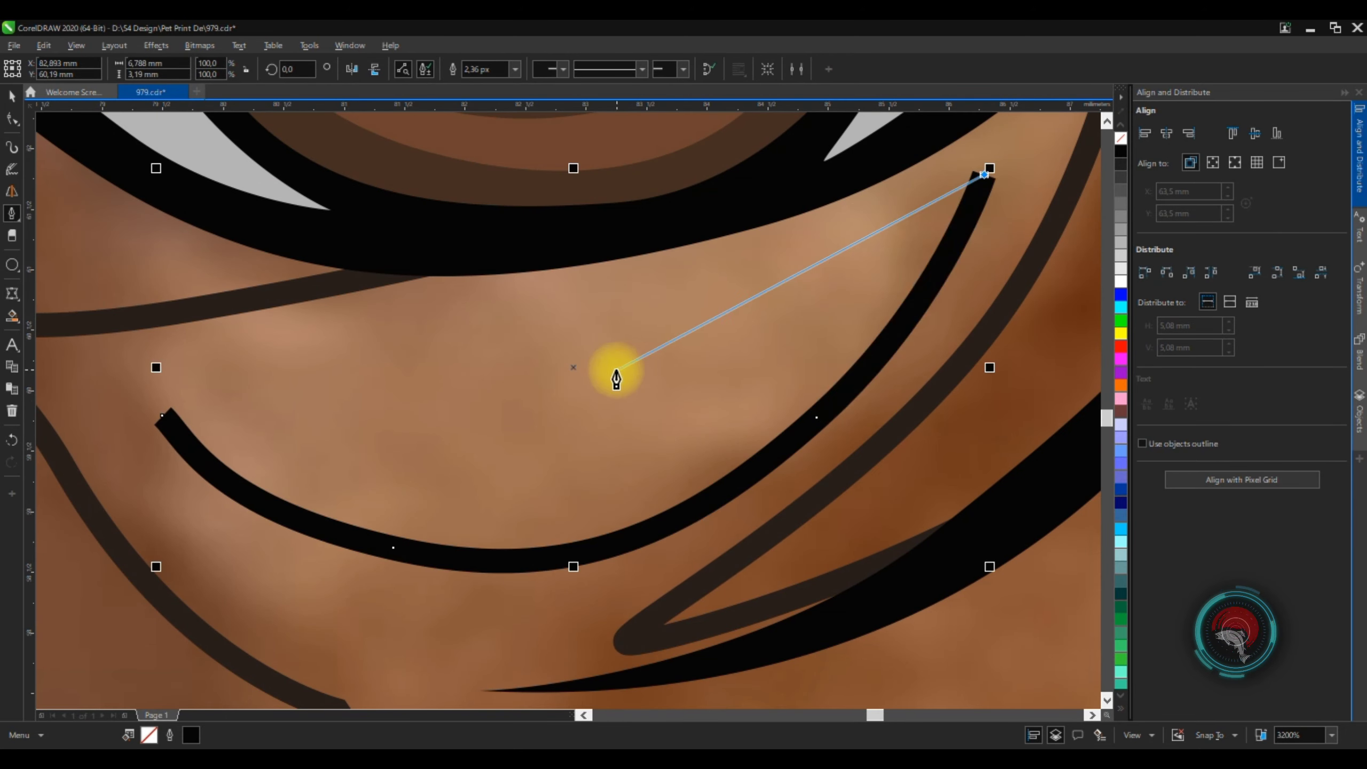
left_click_drag(615, 370, 468, 383)
left_click(278, 368)
left_click(358, 442)
left_click(113, 325)
scroll(626, 452, "down", 3)
key("ctrl+l")
Outline a small jagged highlight patch on the lower cheek near the jaw, about 2.7 by 3 mm
scroll(634, 464, "up", 2)
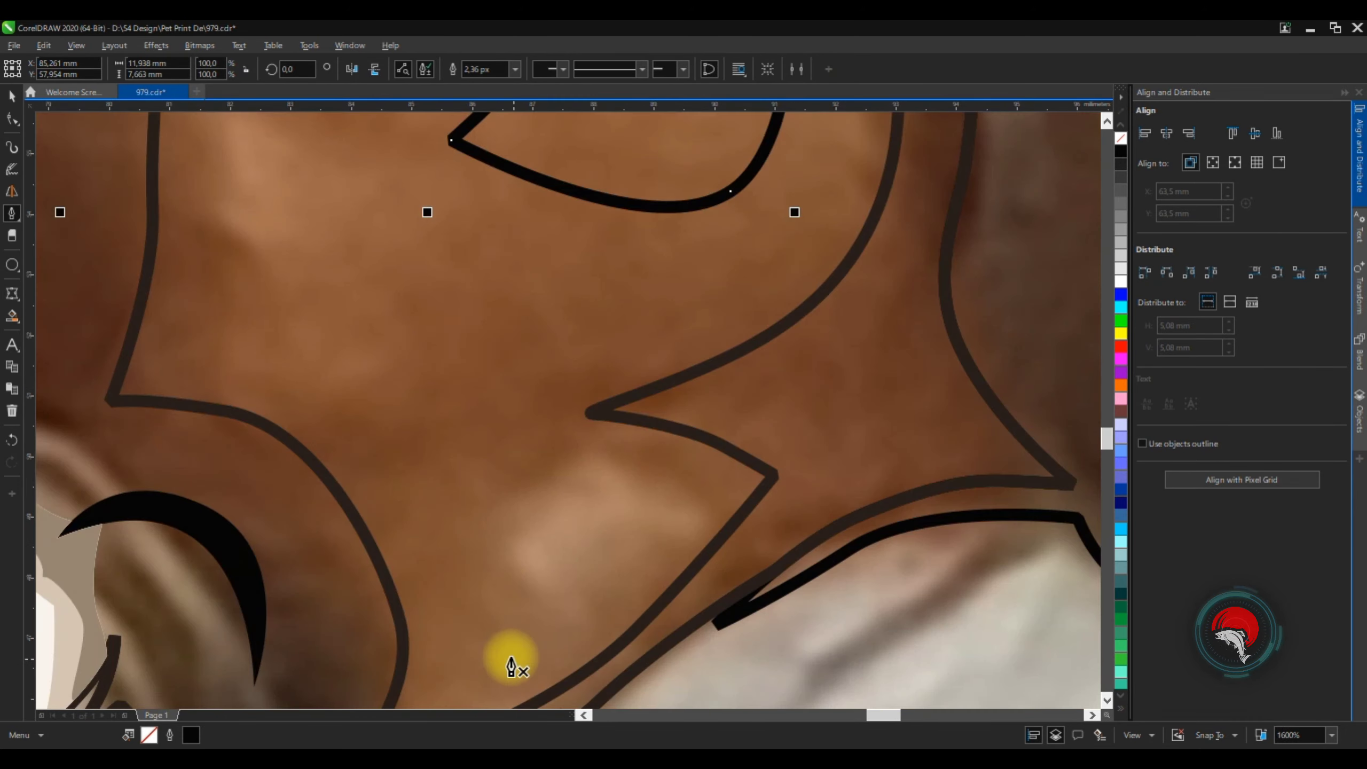
key("ctrl+z")
scroll(499, 524, "up", 1)
left_click(730, 391)
left_click(818, 402)
left_click(762, 419)
left_click(848, 422)
left_click(753, 646)
scroll(630, 537, "down", 3)
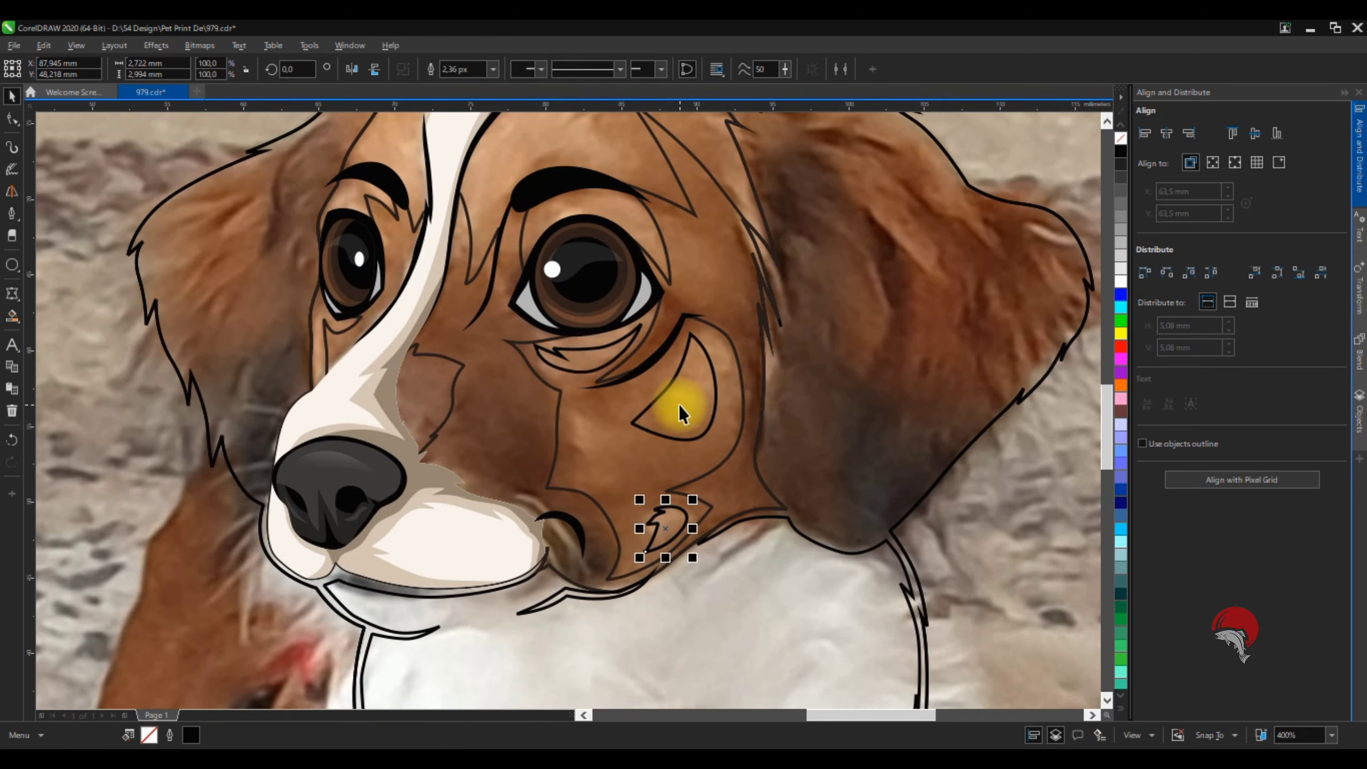
Outline a curved highlight with a fur notch above the right-hand eye and combine it with the other eye and cheek highlights
scroll(585, 185, "up", 2)
key("space")
left_click(885, 426)
left_click_drag(733, 235, 624, 204)
left_click_drag(490, 247, 403, 285)
left_click(386, 371)
scroll(455, 276, "up", 1)
left_click_drag(621, 275, 723, 266)
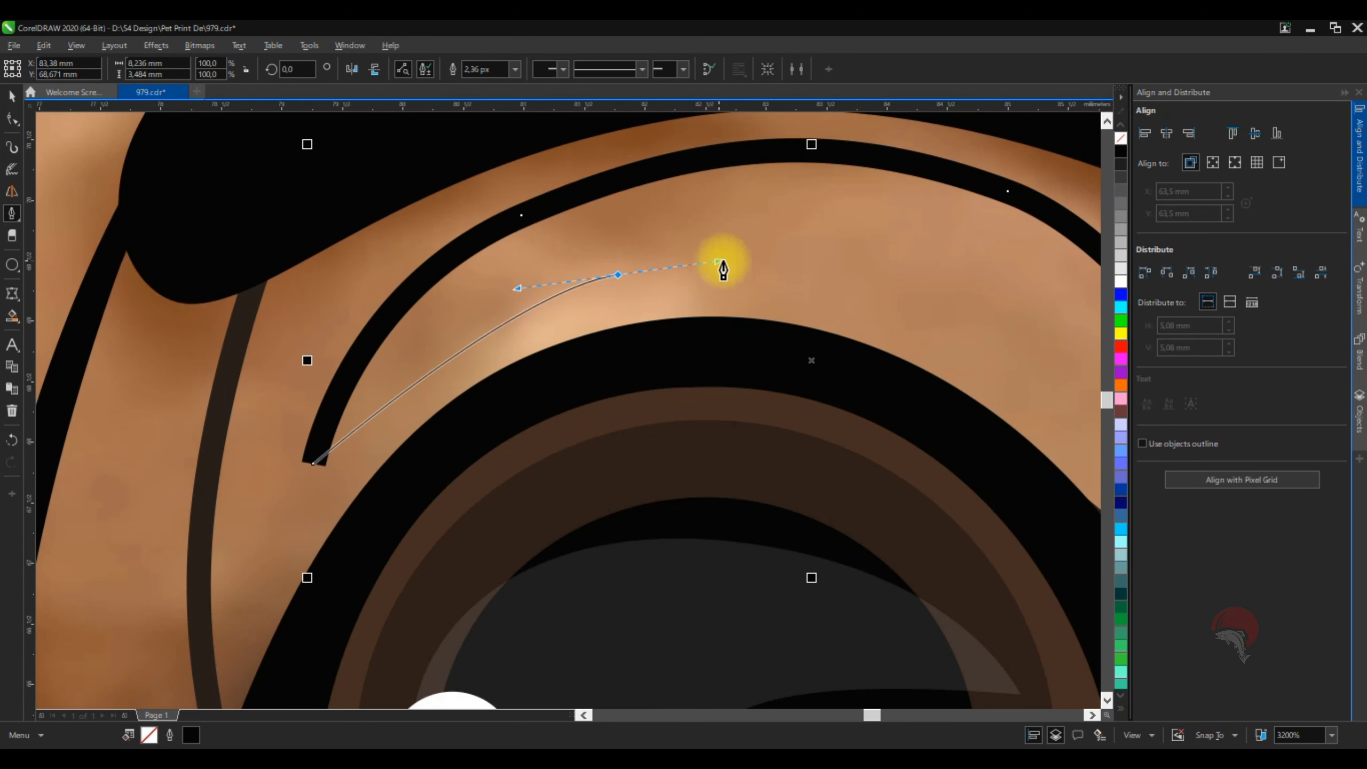
key("space")
scroll(787, 264, "down", 3)
key("ctrl+z")
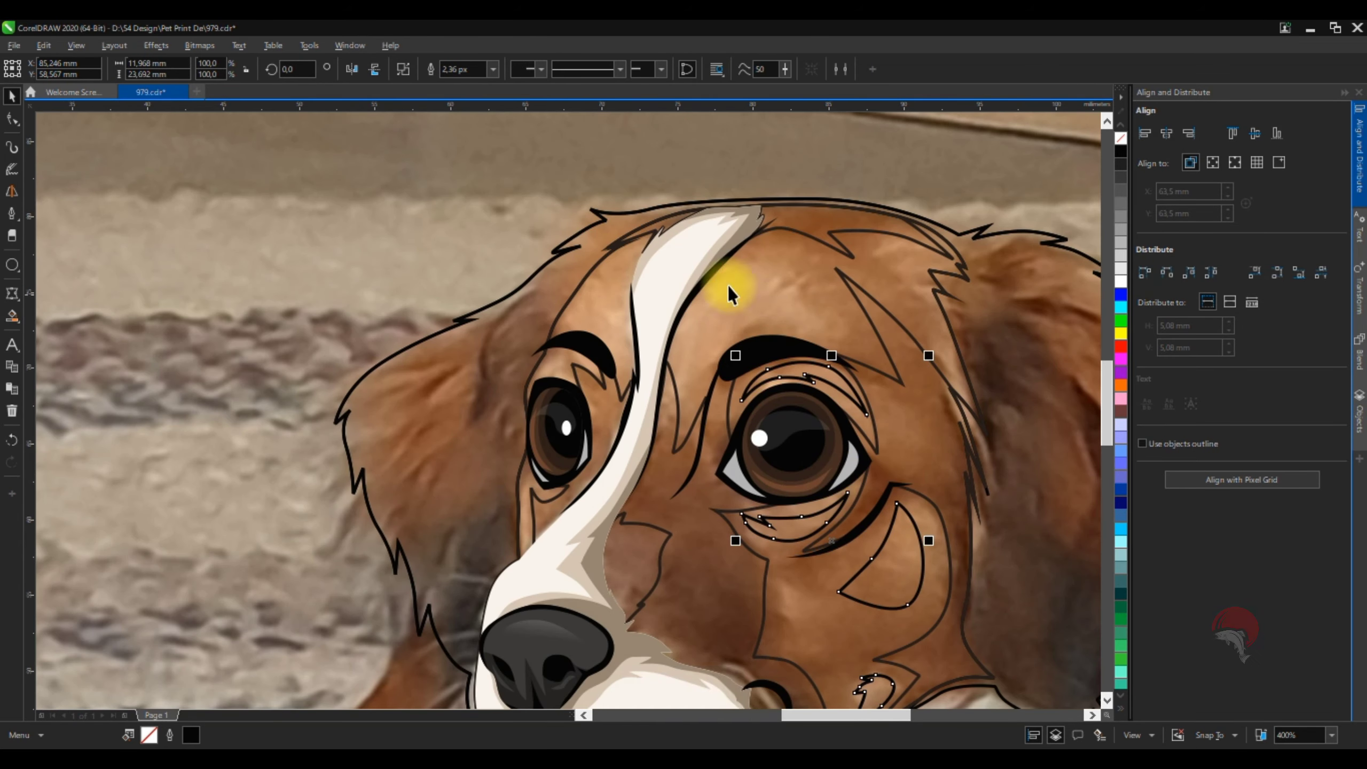
Outline a forehead highlight above the left-hand brow and carry it in zigzags across the white stripe
key("space")
scroll(655, 304, "up", 2)
left_click(616, 583)
left_click(302, 396)
scroll(357, 290, "down", 2)
mouse_move(468, 371)
left_mouse_down()
mouse_move(335, 327)
mouse_move(371, 263)
left_mouse_up()
scroll(394, 237, "up", 2)
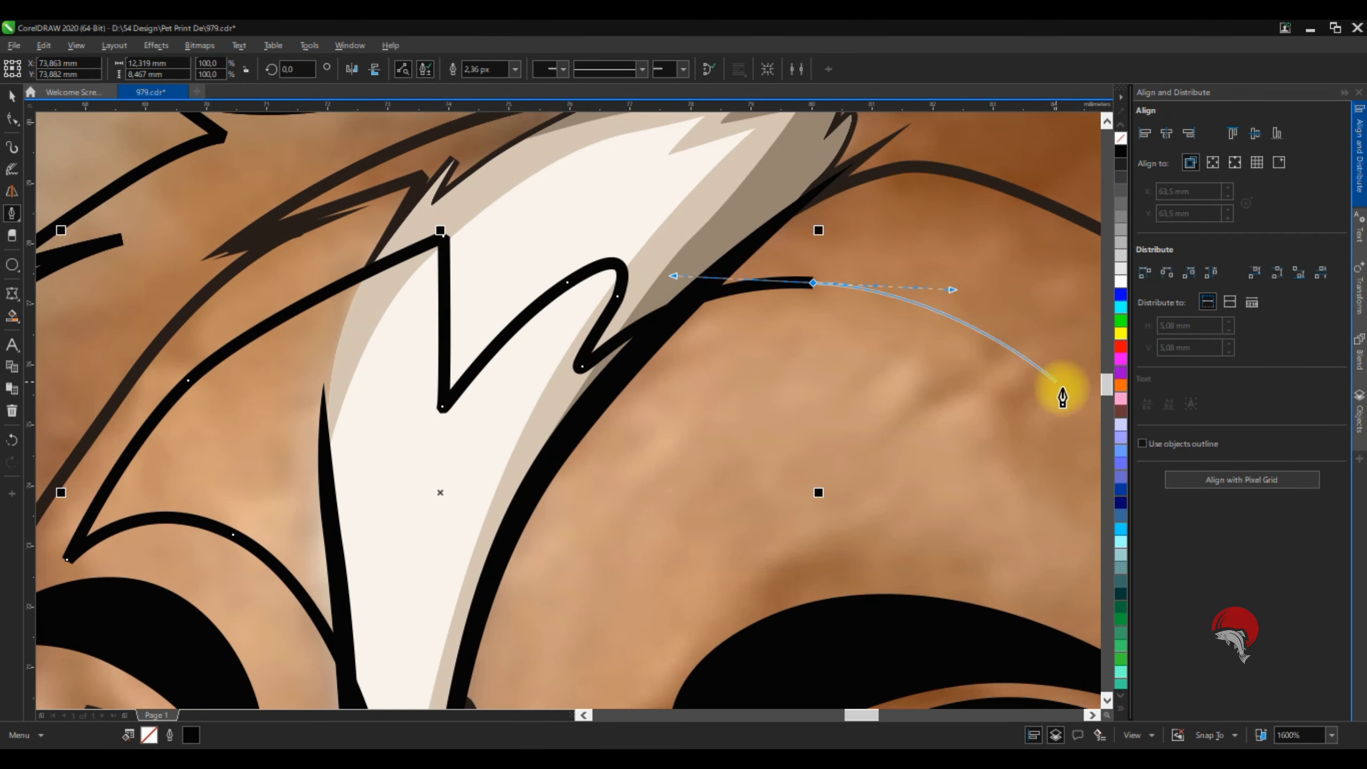
scroll(1055, 381, "down", 1)
scroll(646, 323, "up", 1)
Finish the forehead highlight above the right-hand brow and select it with the existing face highlights to combine them
left_click(640, 559)
left_click(630, 377)
scroll(577, 291, "down", 1)
key("space")
scroll(534, 503, "down", 1)
left_click(788, 560, "shift")
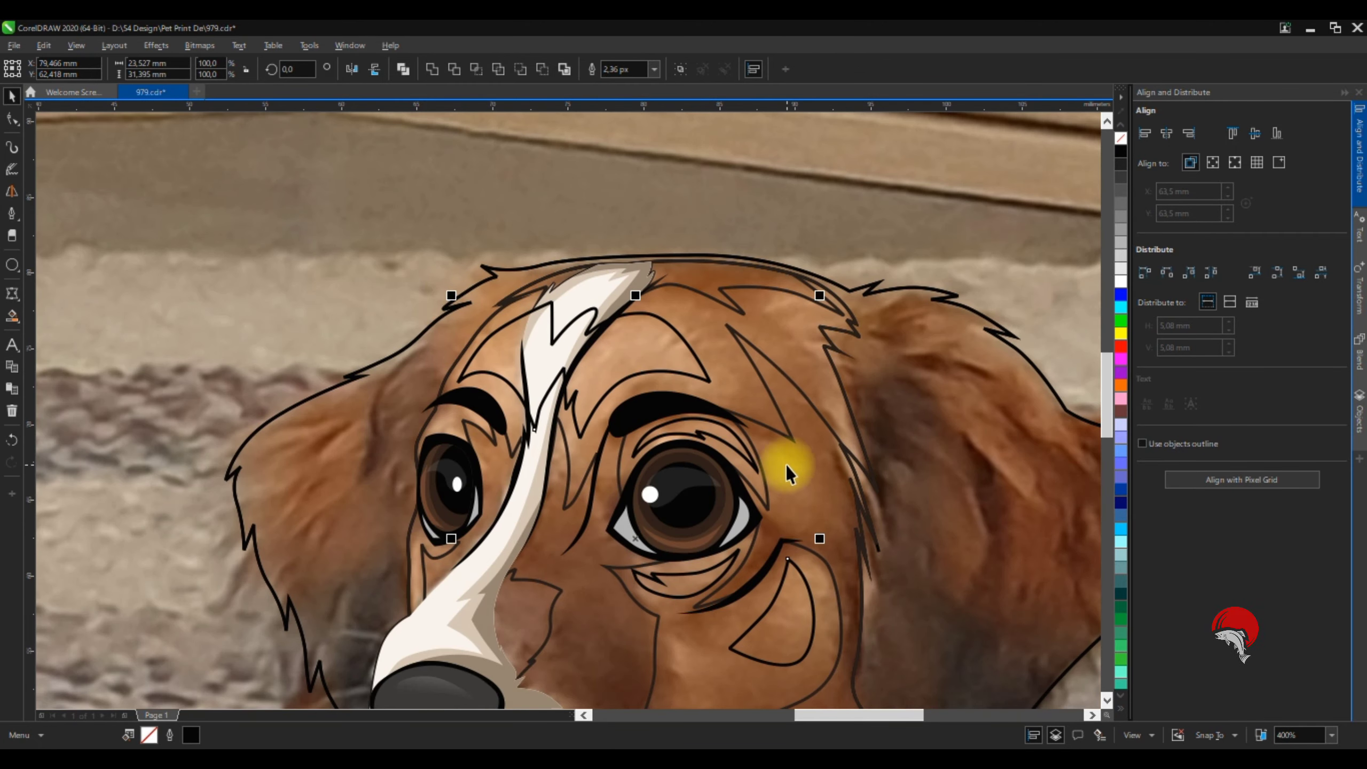
key("ctrl+z")
left_click_drag(627, 342, 578, 214)
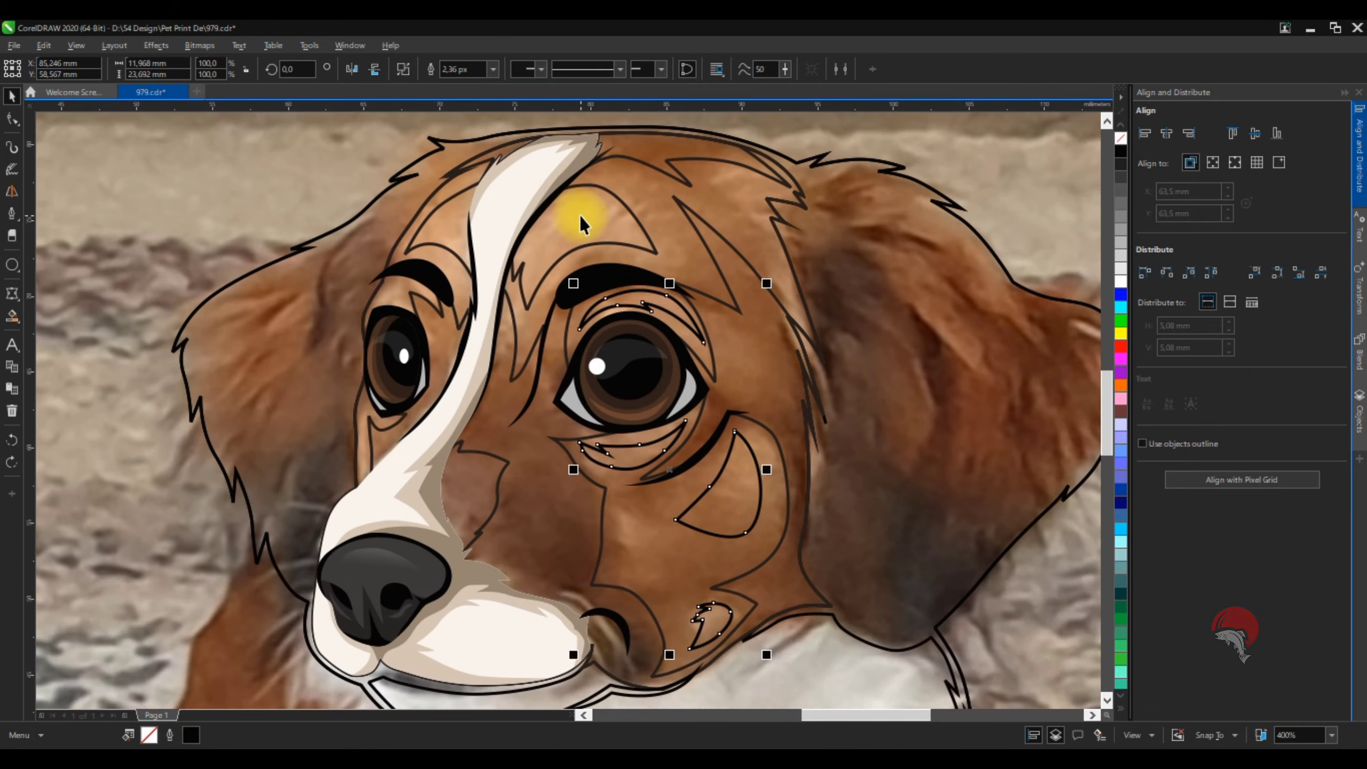
Start a fur-pointed highlight outline from the top of the head down towards the right-hand ear's inner edge
scroll(598, 257, "up", 2)
key("space")
left_click(779, 198)
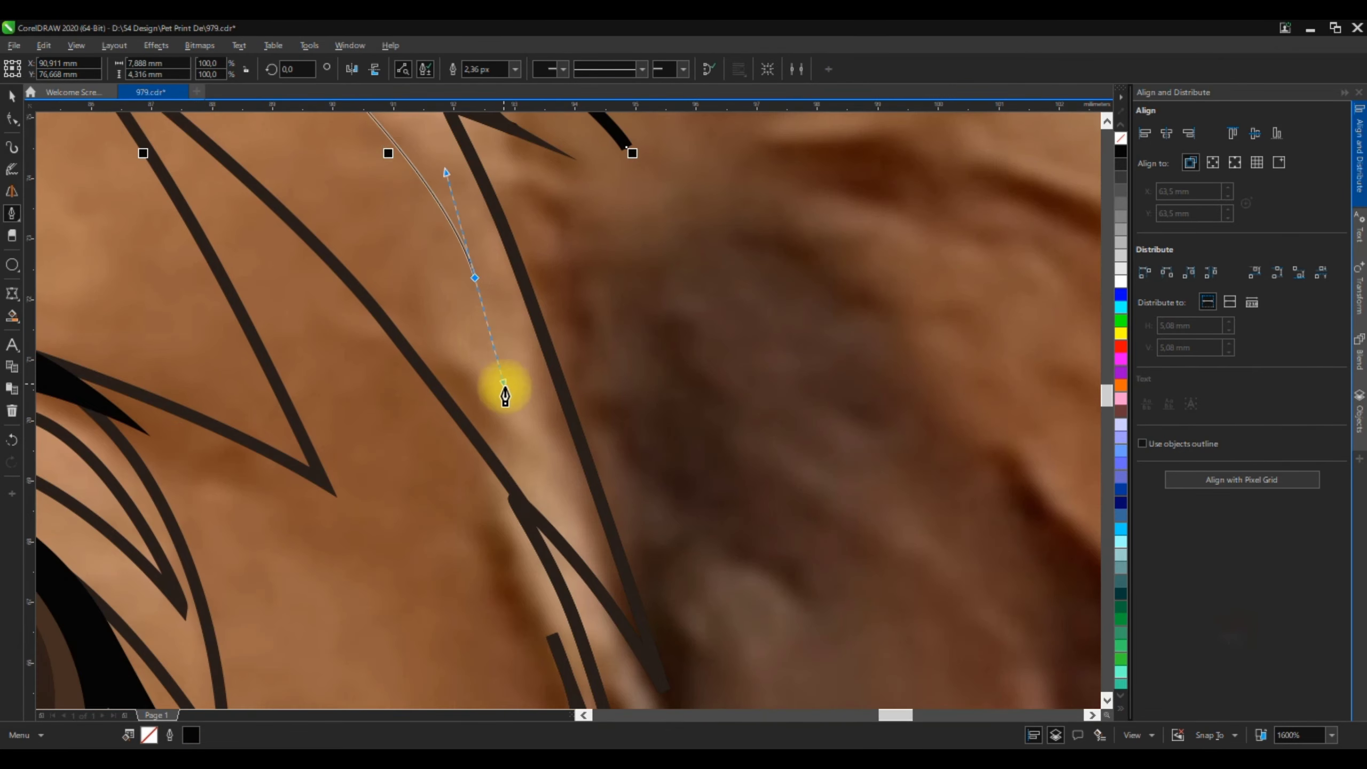
scroll(807, 242, "up", 3)
key("ctrl+z")
scroll(442, 284, "down", 2)
scroll(406, 378, "up", 2)
scroll(403, 208, "up", 1)
Bring the ear-edge outline back up with jagged fur points and close it, about 8.7 by 18 mm
left_click(519, 626)
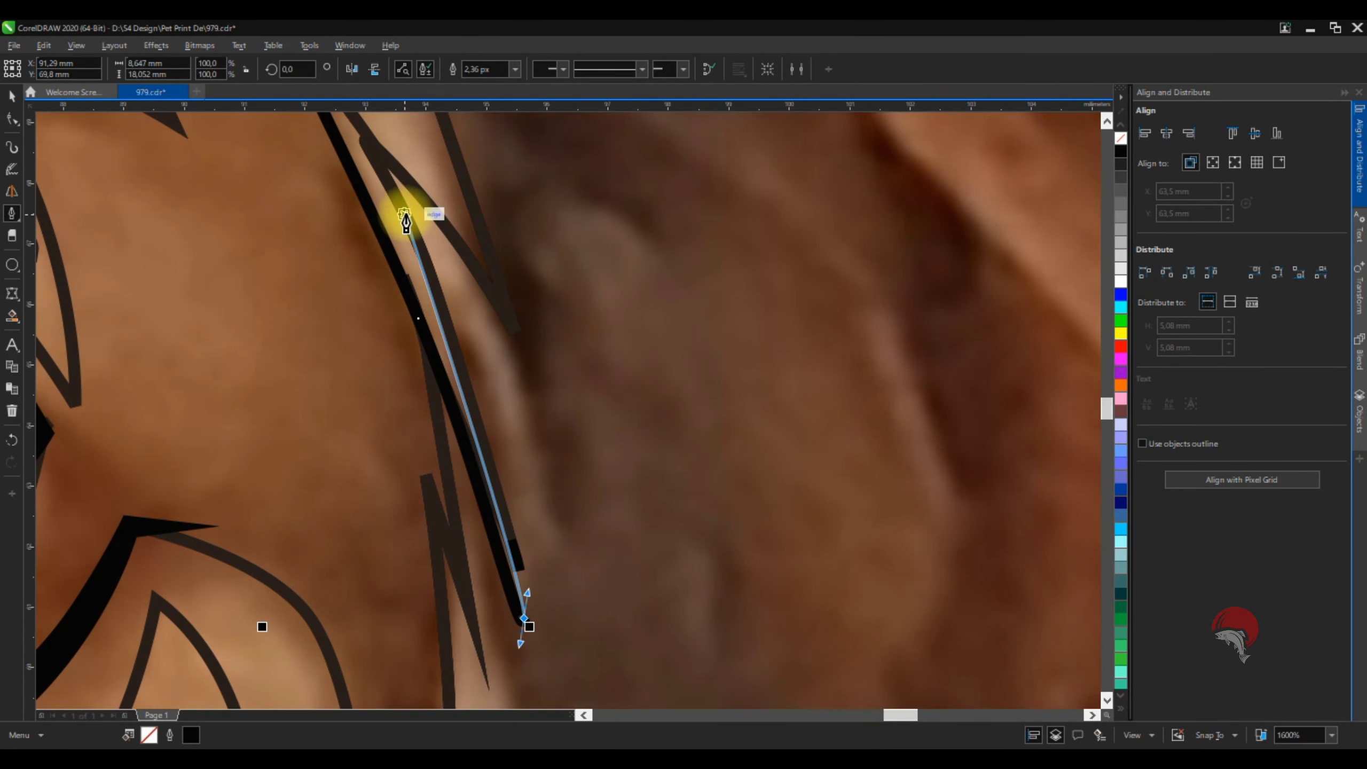
scroll(458, 323, "up", 1)
left_click(501, 389)
scroll(503, 268, "down", 3)
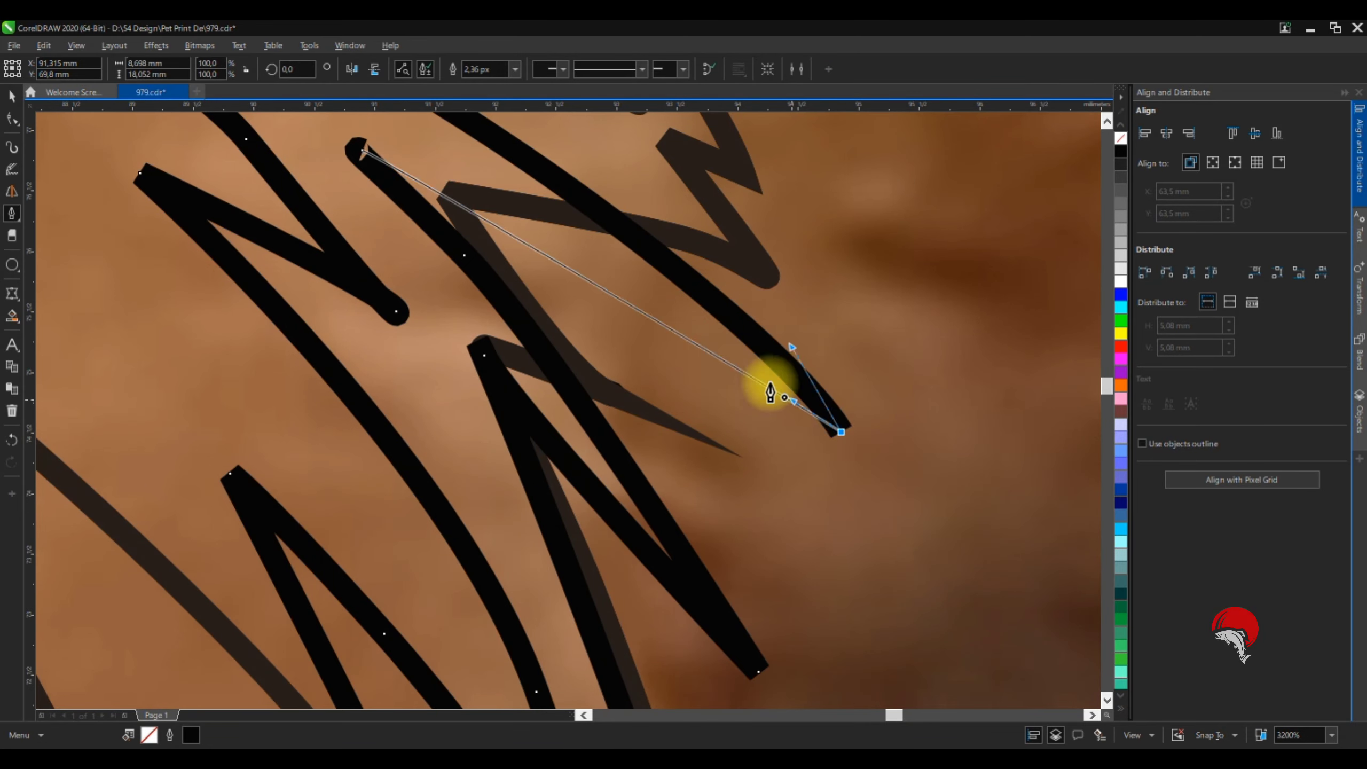
key("space")
key("space")
scroll(589, 436, "up", 3)
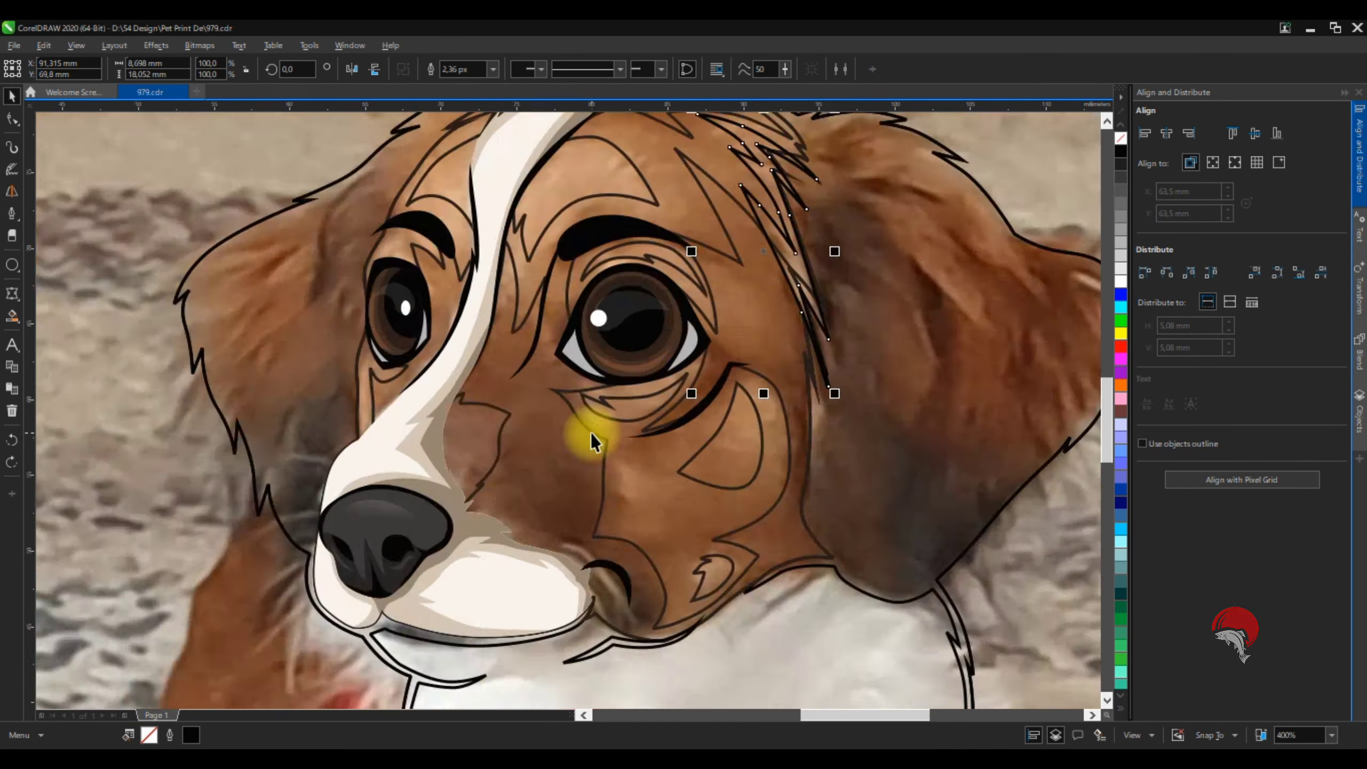
Outline a deep shading shape with fur points beside the muzzle and around the mouth-corner crease
key("ctrl+z")
scroll(543, 625, "down", 3)
scroll(453, 496, "up", 3)
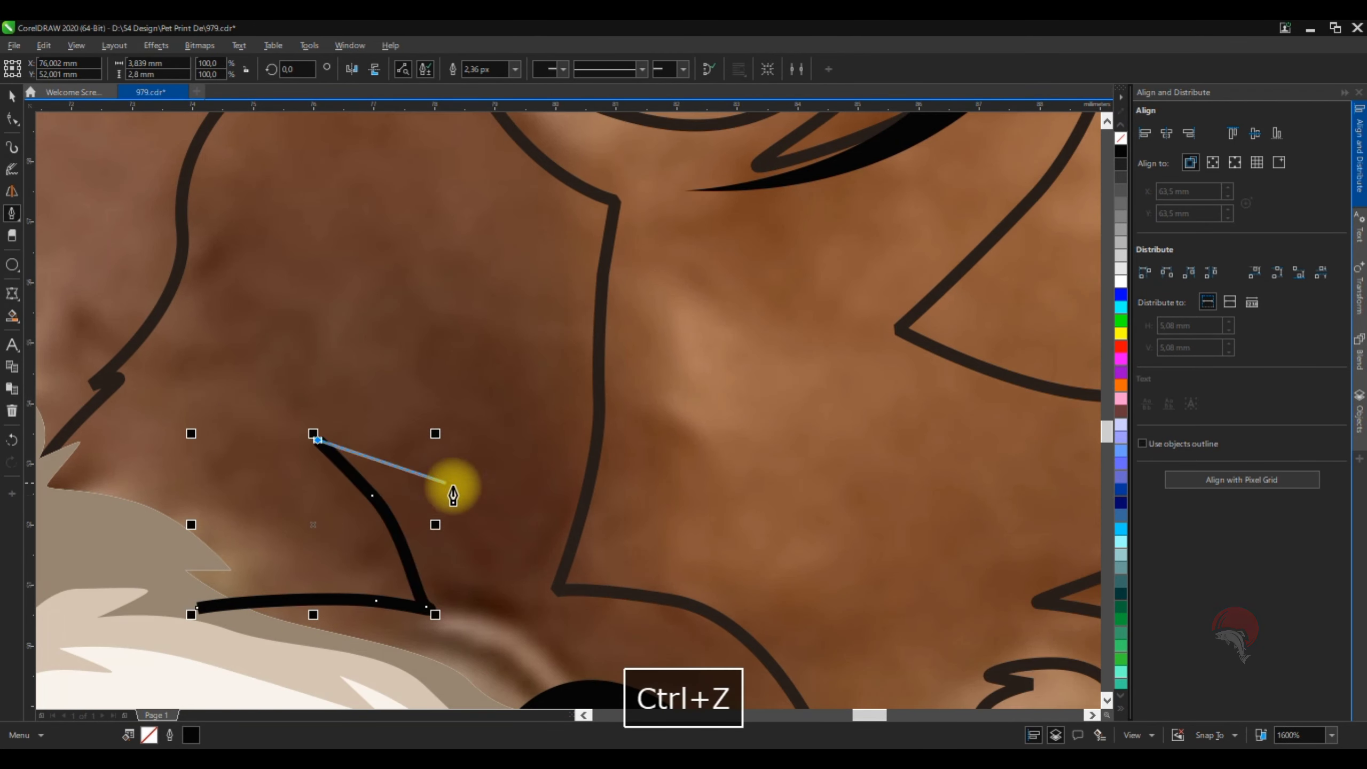
scroll(573, 350, "up", 1)
scroll(305, 329, "down", 1)
left_click_drag(308, 320, 322, 401)
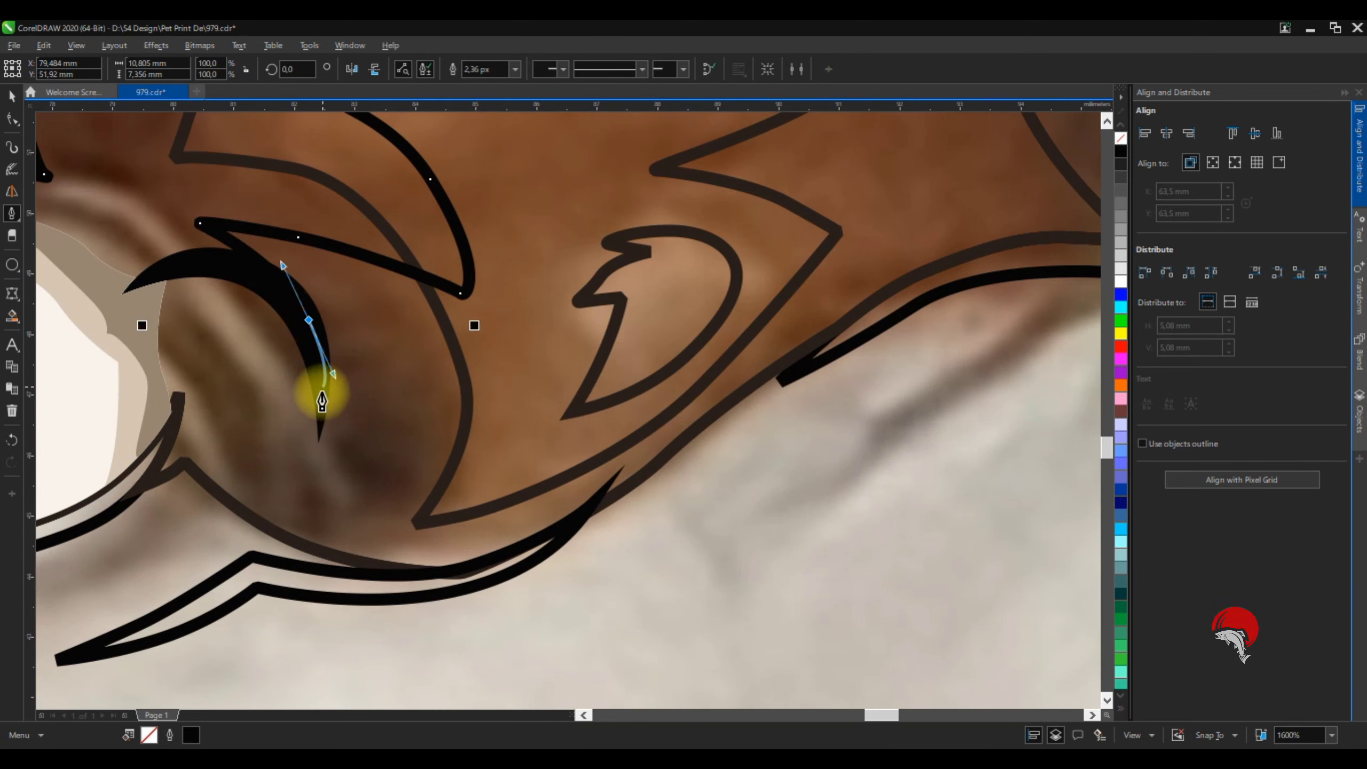
left_click(461, 593)
scroll(635, 455, "down", 2)
scroll(662, 451, "down", 1)
Outline a deep shading strip from the jaw up the face's outer edge beside the right-hand ear, with a fur point
left_click(662, 452)
scroll(626, 482, "up", 3)
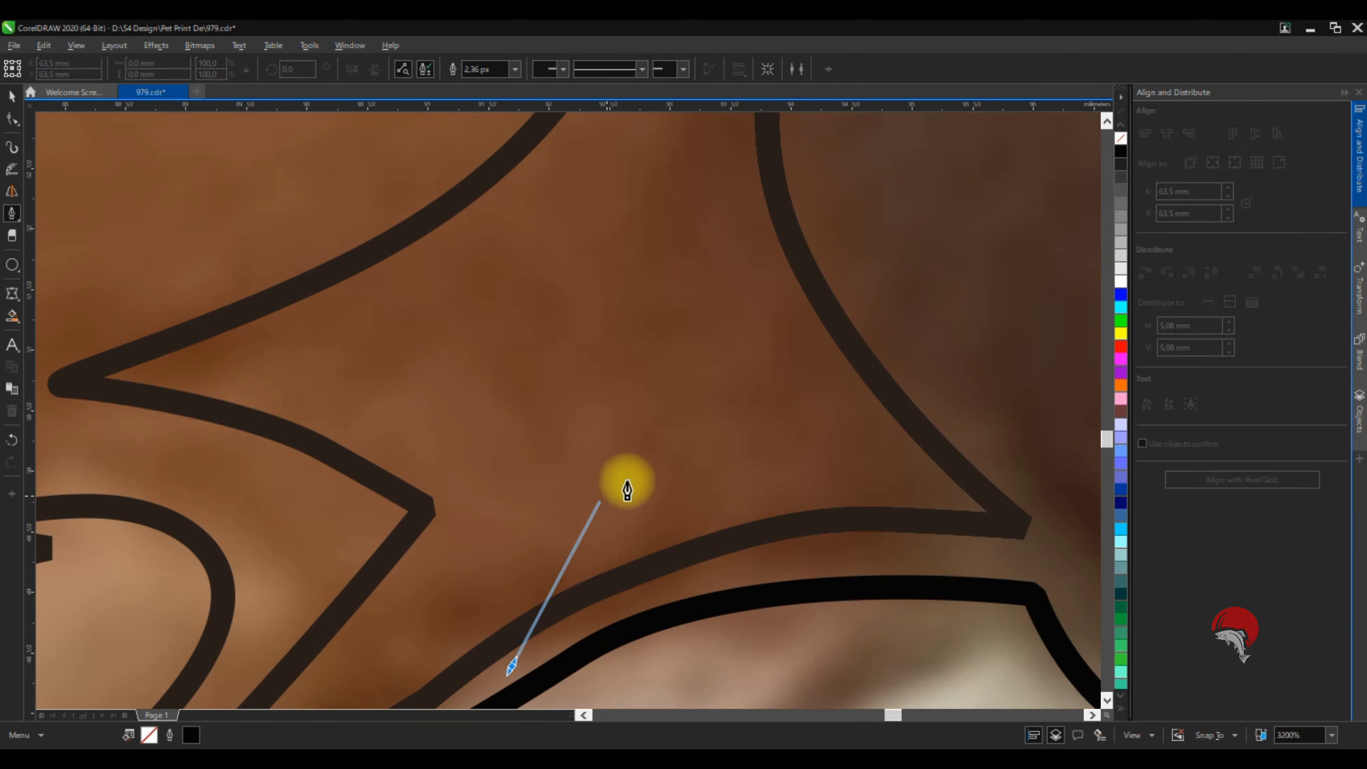
scroll(686, 342, "down", 2)
scroll(651, 563, "up", 1)
left_click_drag(618, 596, 628, 520)
scroll(543, 293, "down", 1)
left_click(607, 208)
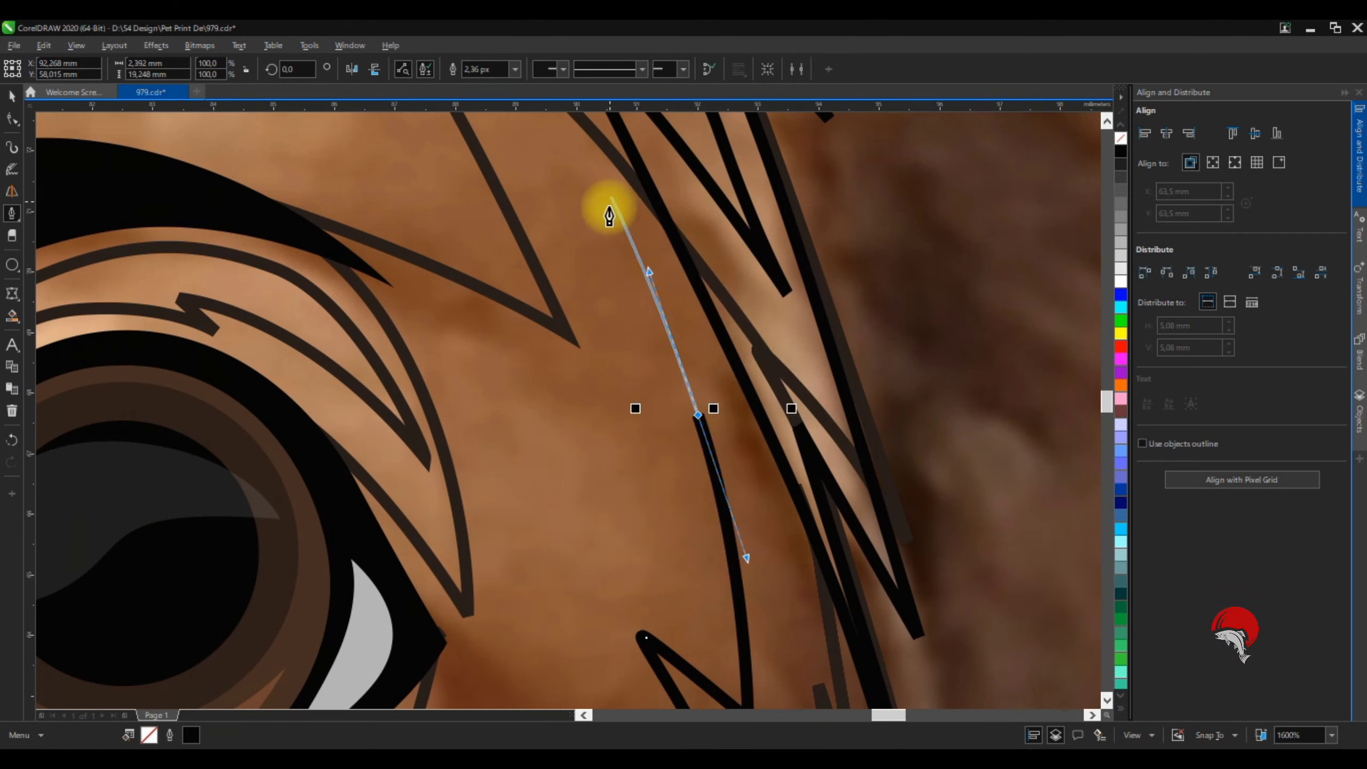
scroll(701, 601, "down", 1)
Outline a narrow deep shading sliver between the right-hand eye's lower lid and the black crease, about 5.6 by 6.1 mm
scroll(677, 426, "up", 2)
left_click(645, 339)
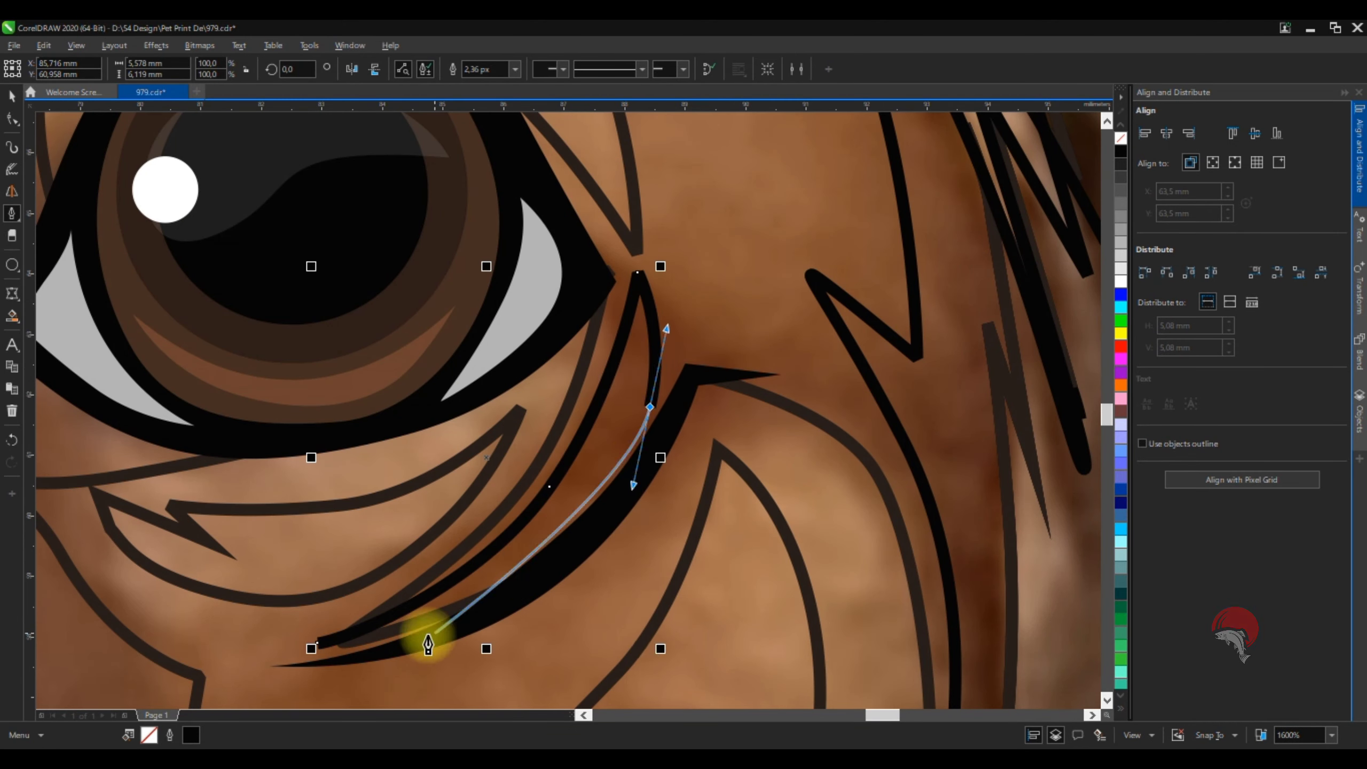
left_click(570, 417)
scroll(570, 417, "down", 2)
key("space")
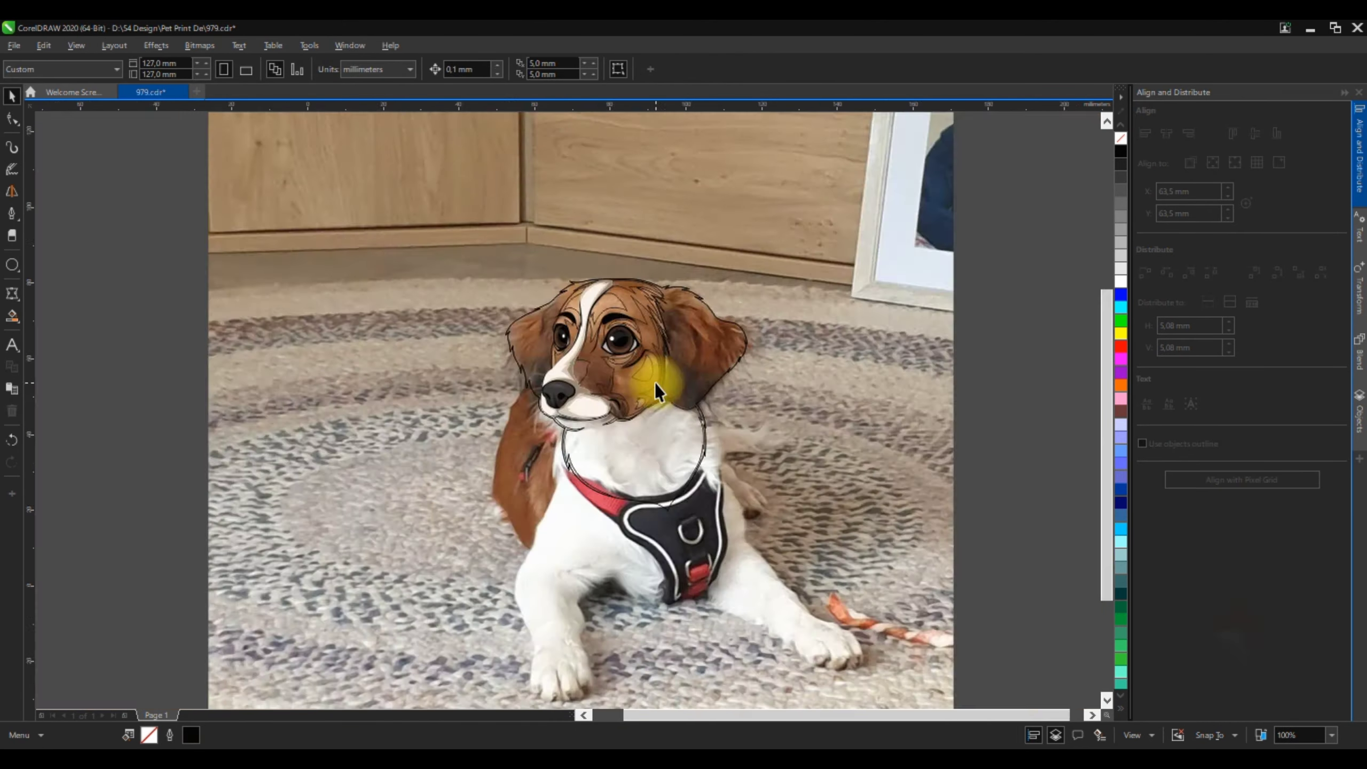
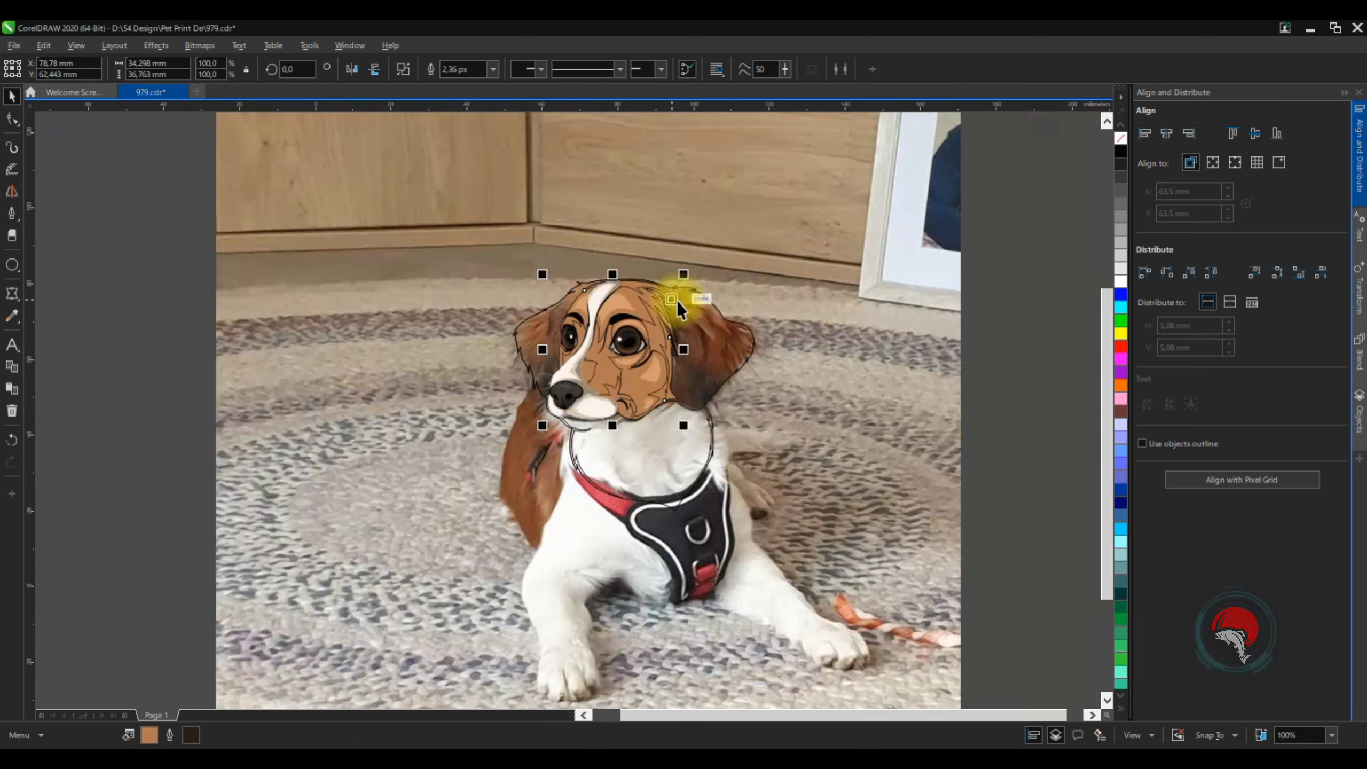
Place a copy of the dog photo beside the traced one as a color reference and keep the traced photo locked
scroll(677, 301, "up", 3)
scroll(598, 348, "down", 3)
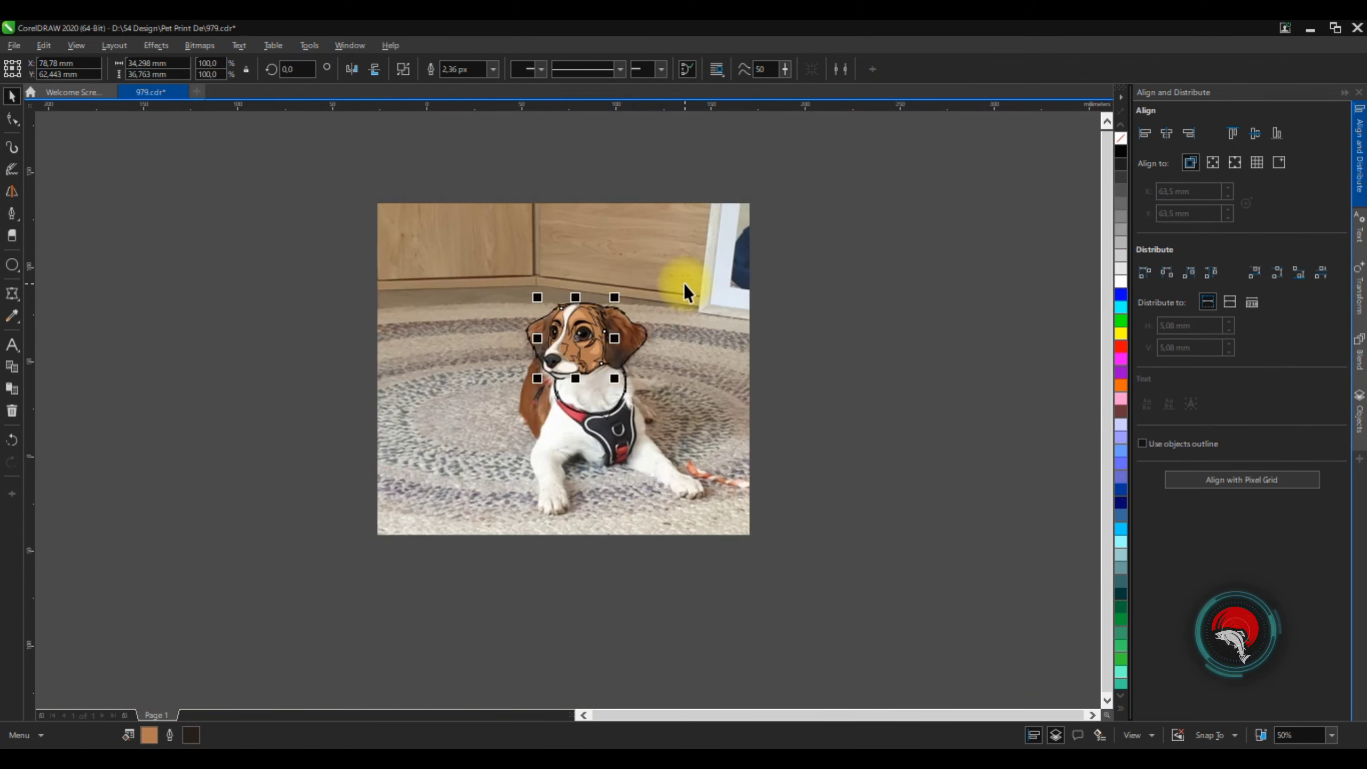
left_click_drag(684, 283, 391, 251)
right_click(461, 221)
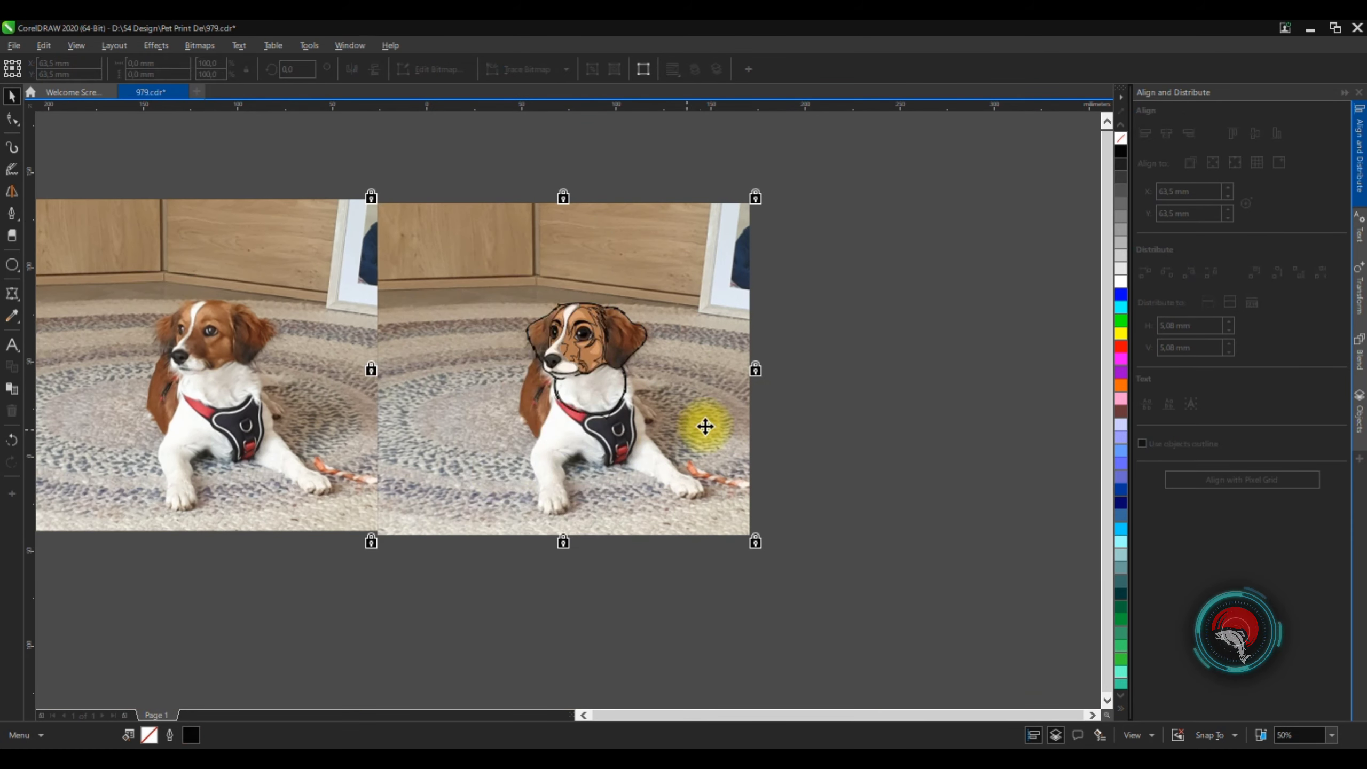
Set the brown face base's fill to #A36D46
scroll(610, 300, "up", 3)
scroll(519, 311, "up", 3)
key("shift+F11")
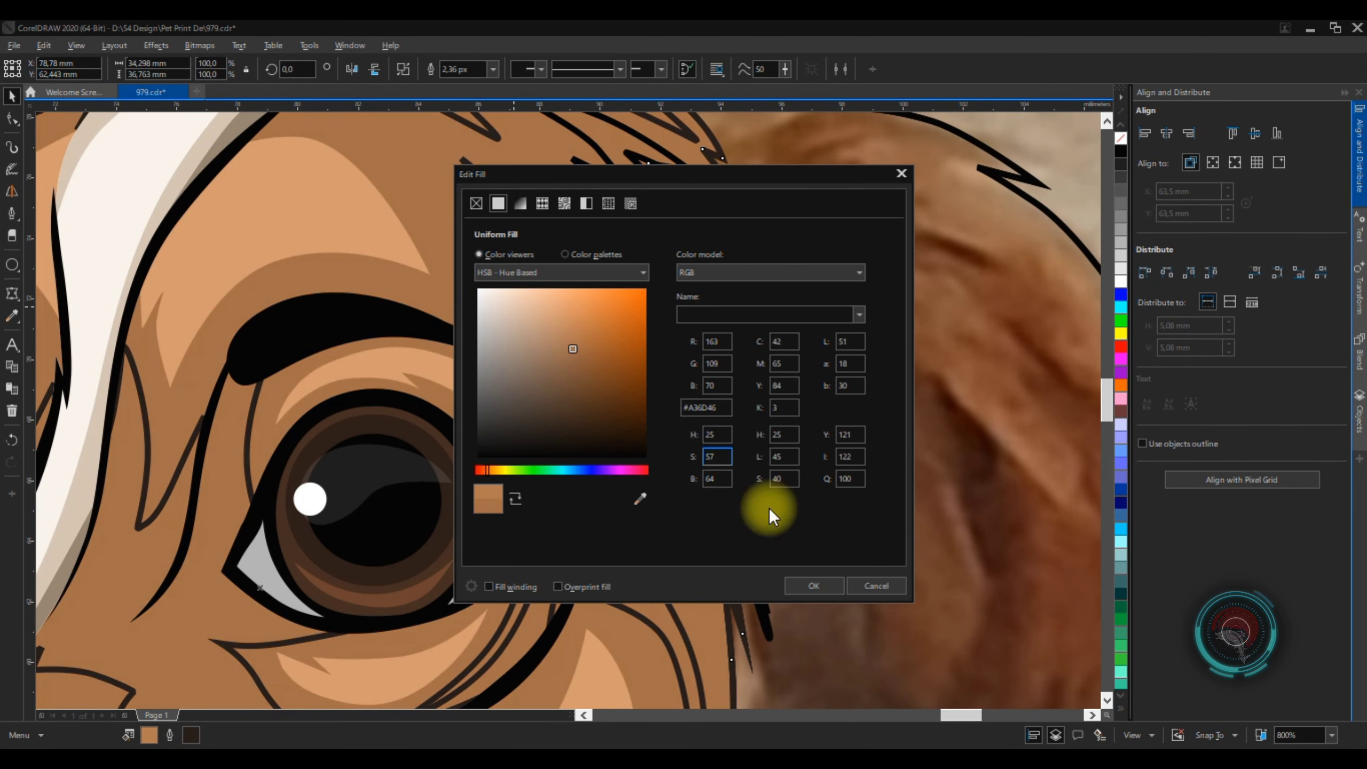
left_click(814, 585)
Set the fill of the combined face highlights to #CF9161
left_click(351, 223)
key("shift+F11")
left_click(566, 326)
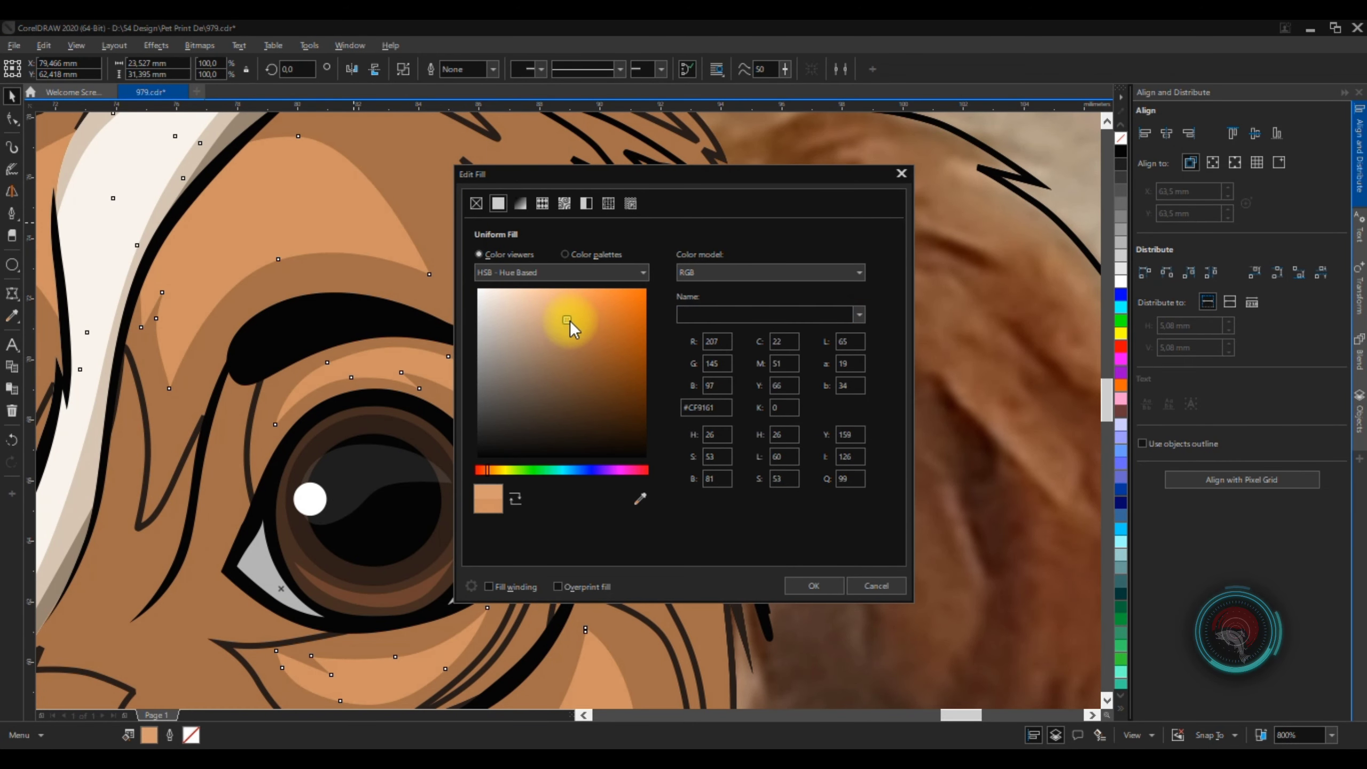
left_click(813, 585)
scroll(781, 340, "down", 4)
key("Escape")
scroll(628, 308, "up", 3)
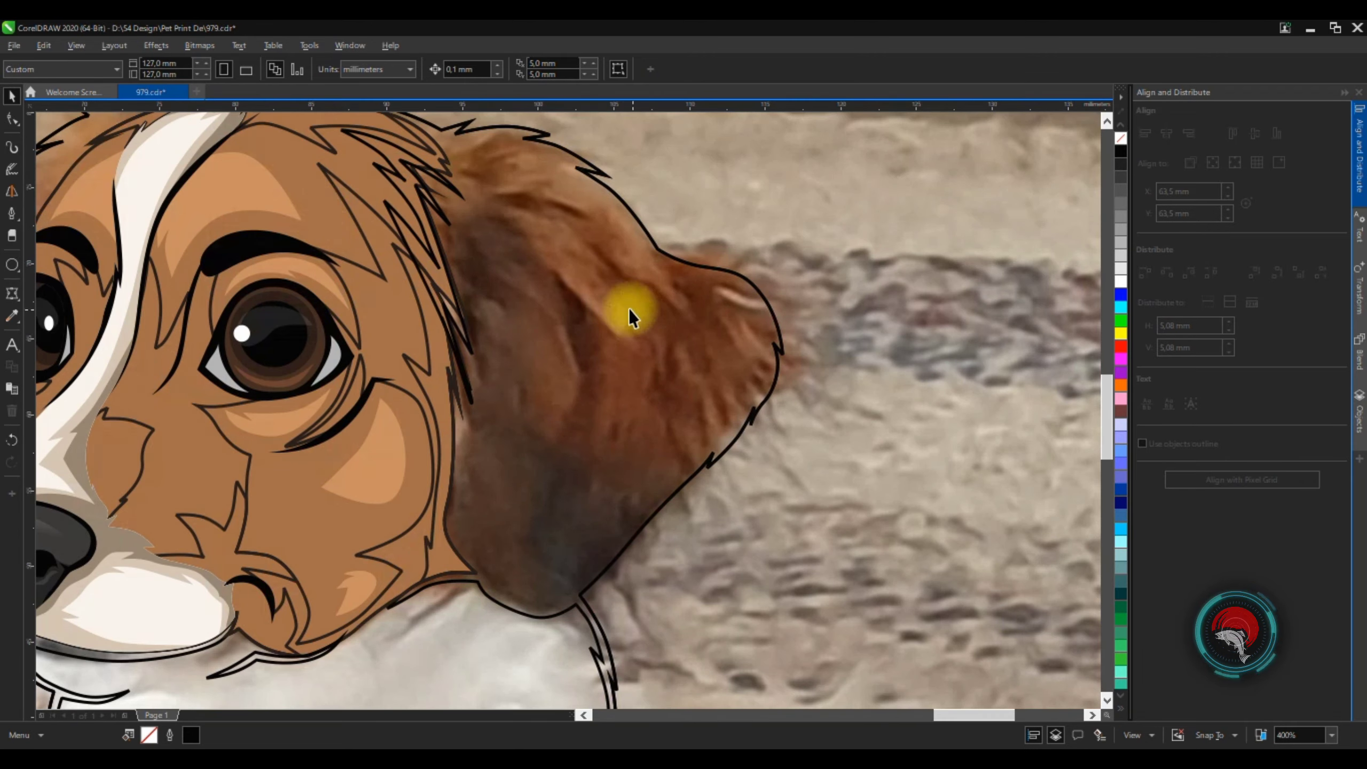
Set the brown face base's fill to #AD7247 and compare it with the reference photo
scroll(323, 198, "up", 3)
left_click(324, 198)
key("shift+F11")
left_click(569, 340)
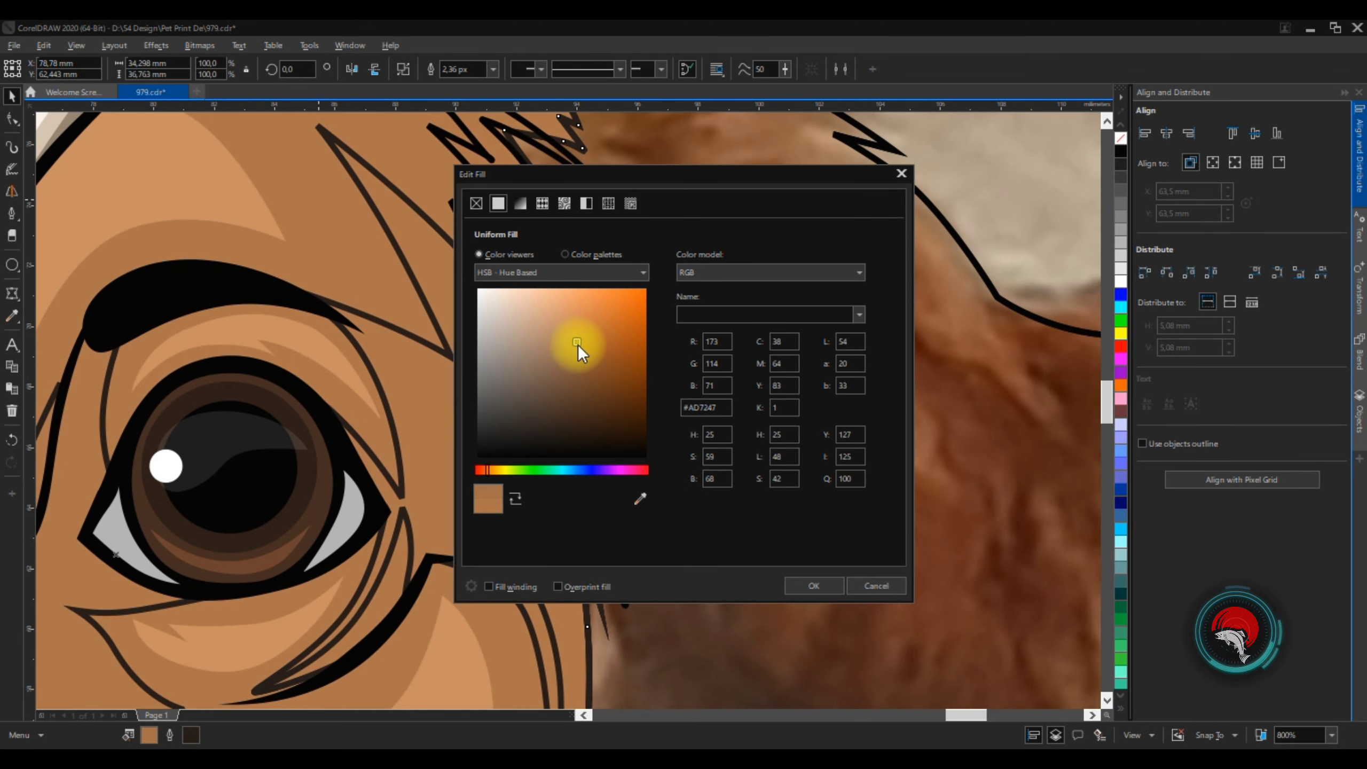
left_click(799, 585)
scroll(660, 346, "down", 3)
scroll(645, 353, "down", 2)
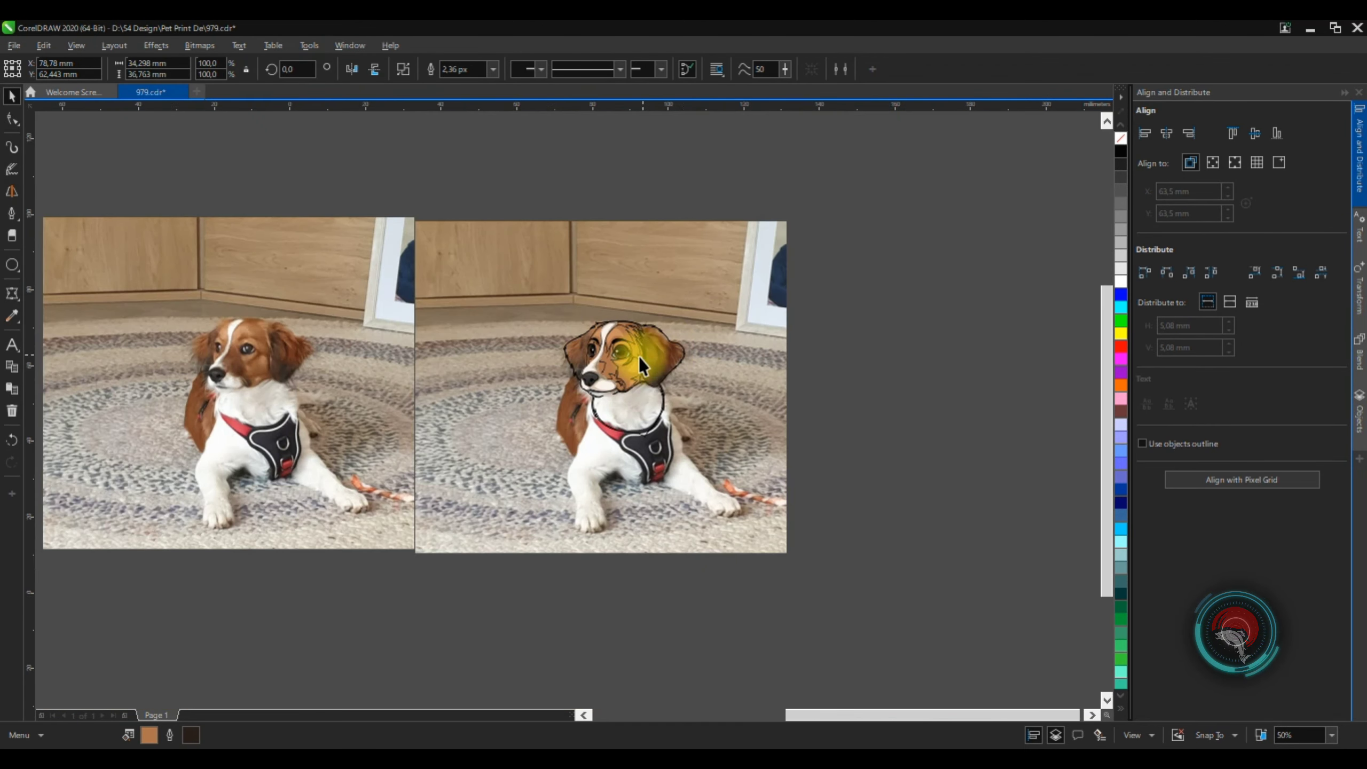
Set the main face shading shape's fill to #996138 and compare it with the reference photo
scroll(631, 309, "up", 3)
left_click(634, 320)
key("shift+F11")
left_click(575, 341)
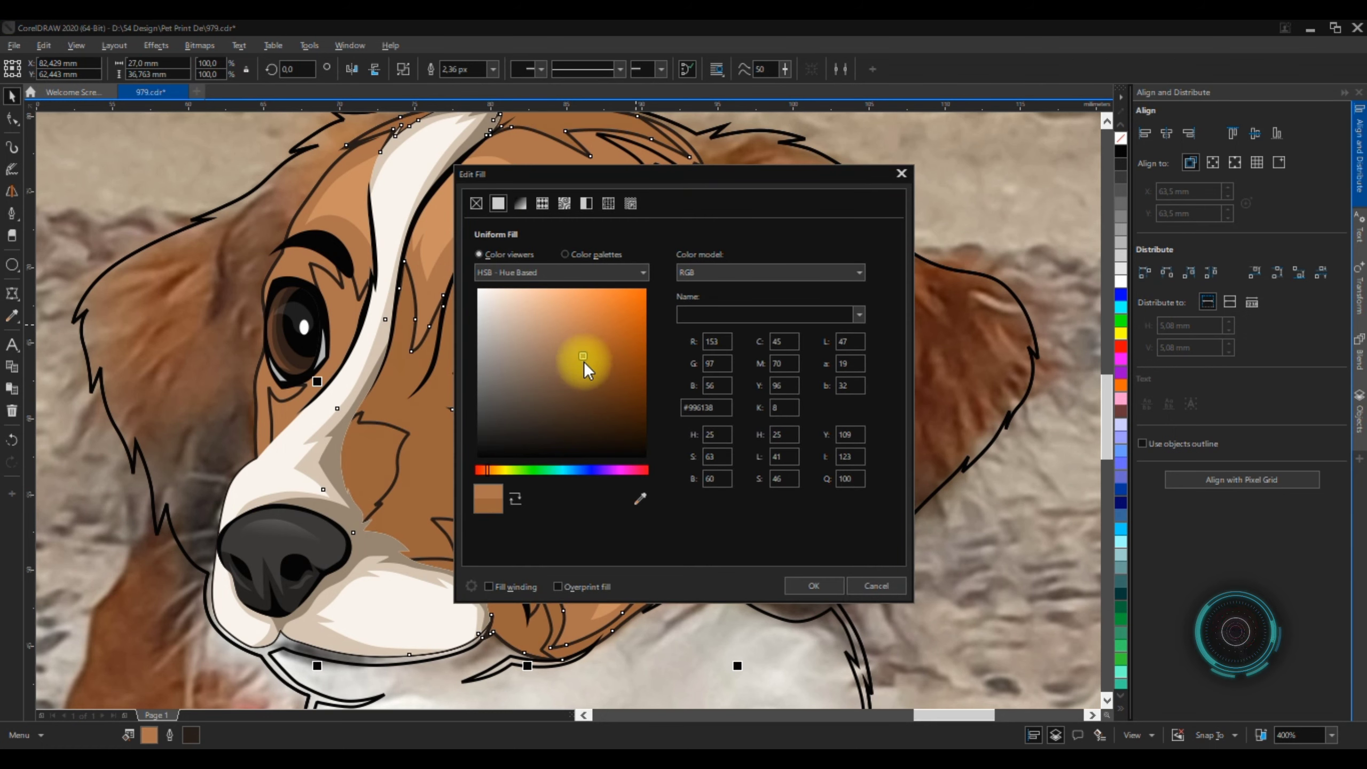
key("Return")
scroll(592, 301, "down", 3)
scroll(623, 280, "down", 1)
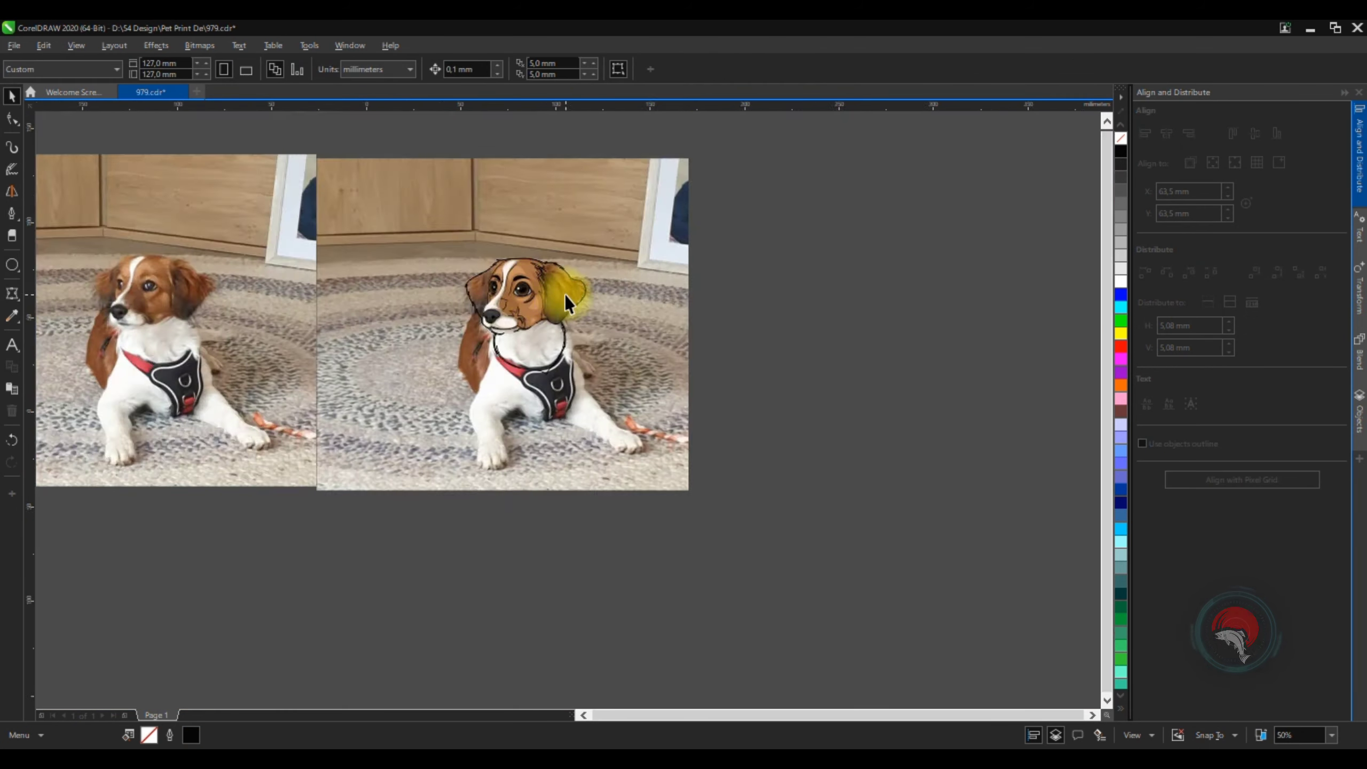
Darken the main face shading shape's fill to #8C5A36, with no outline
scroll(430, 315, "up", 5)
key("shift+F11")
left_click(579, 366)
left_click(583, 362)
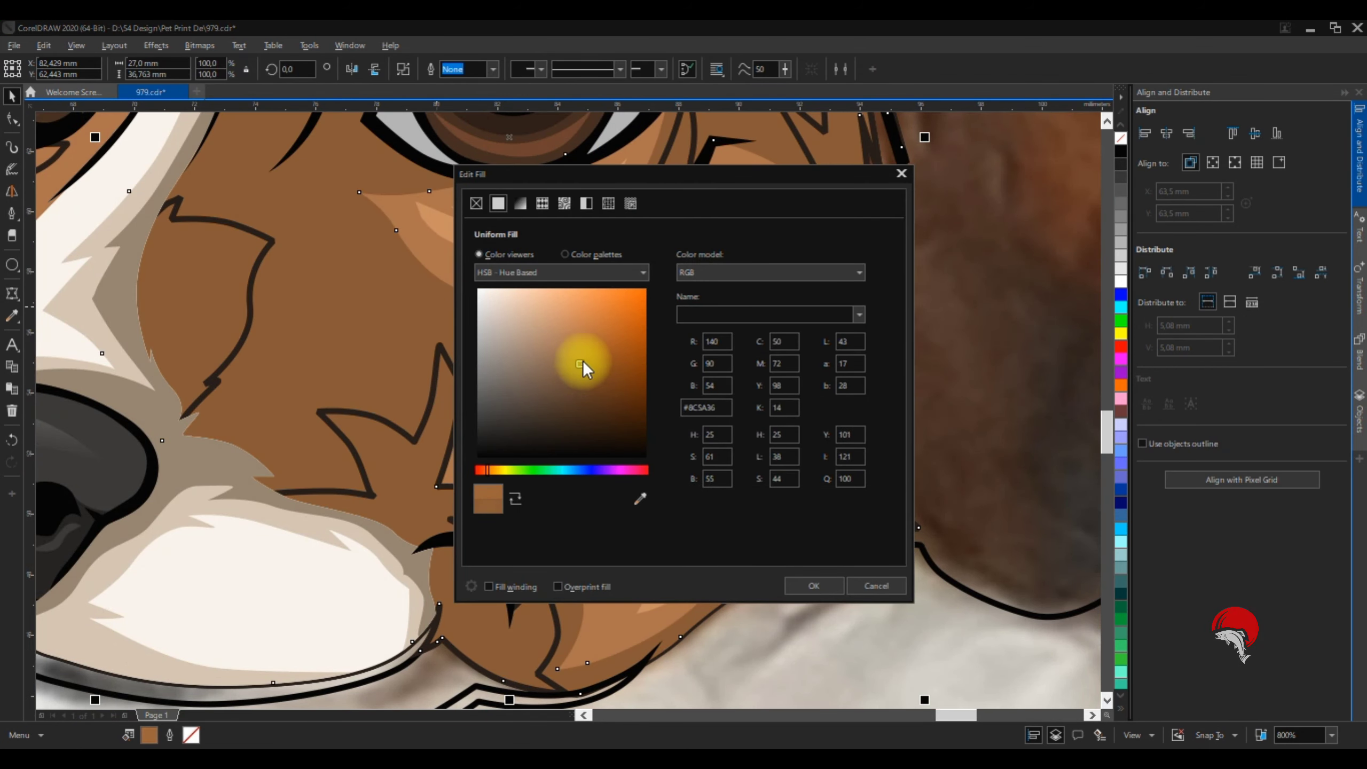
left_click(814, 585)
scroll(820, 395, "down", 3)
scroll(653, 396, "up", 2)
Apply the sampled shading brown to the deep shading shapes and darken their fill to #6E462A
key("i")
left_click(652, 397)
scroll(652, 396, "up", 1)
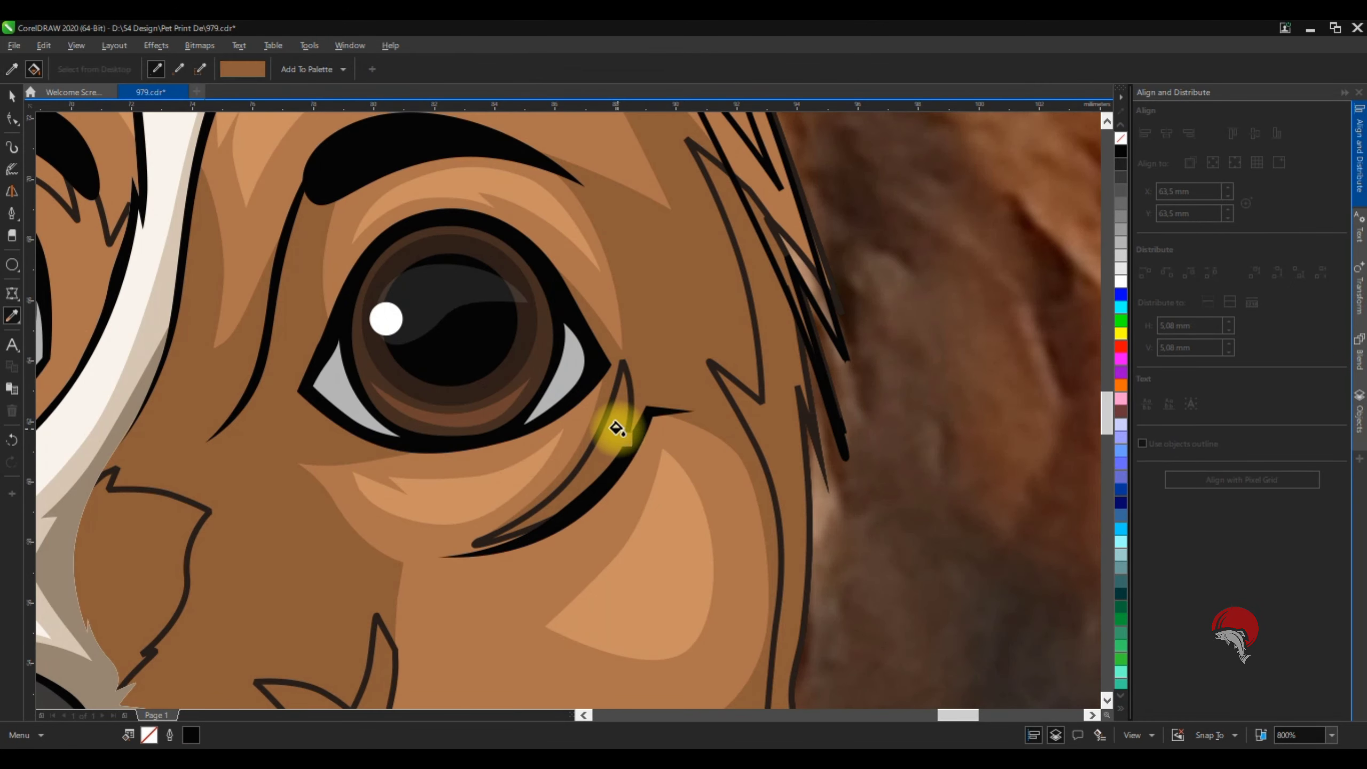
key("space")
key("shift+F11")
left_click(812, 584)
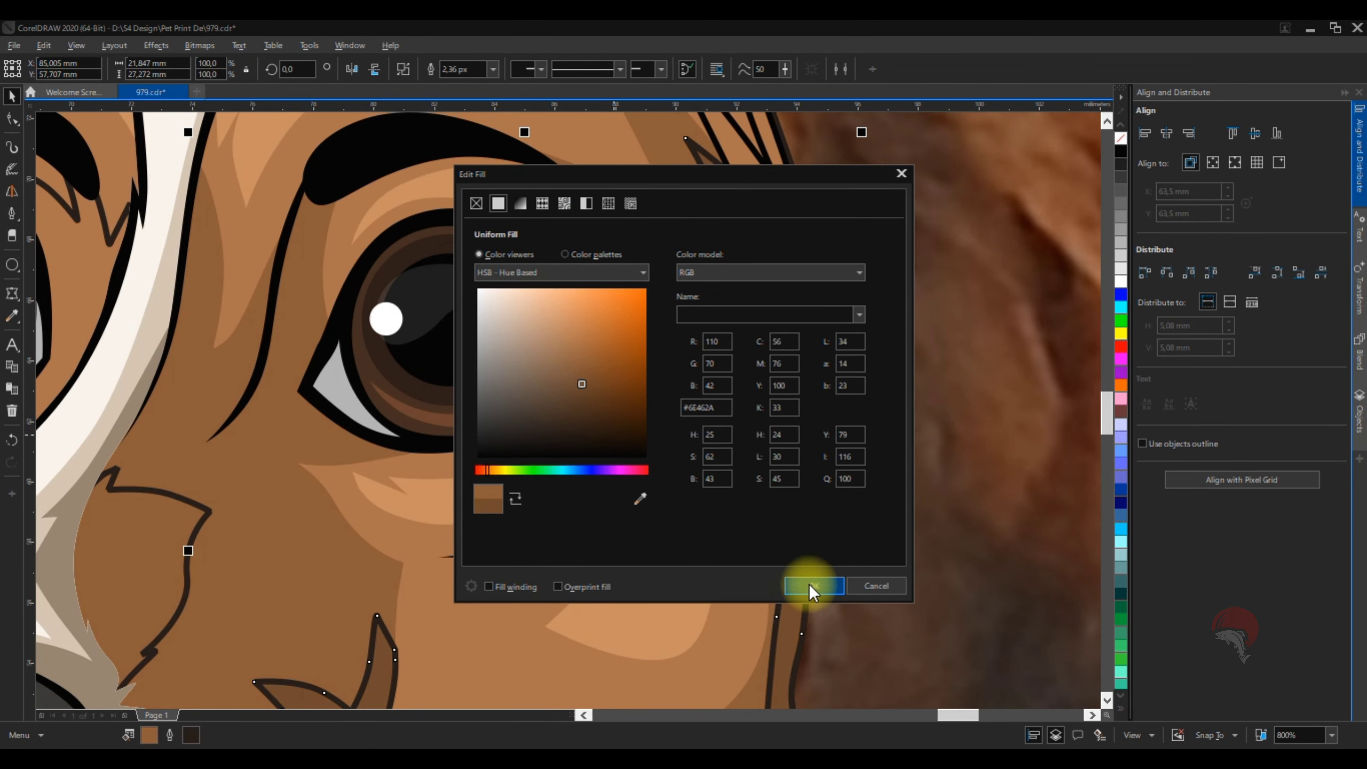
scroll(856, 116, "down", 3)
left_click(726, 235)
scroll(640, 245, "down", 1)
Fill the patch beside the muzzle bridge with the sampled brown #8C5A36 and adjust its shade
scroll(503, 268, "up", 3)
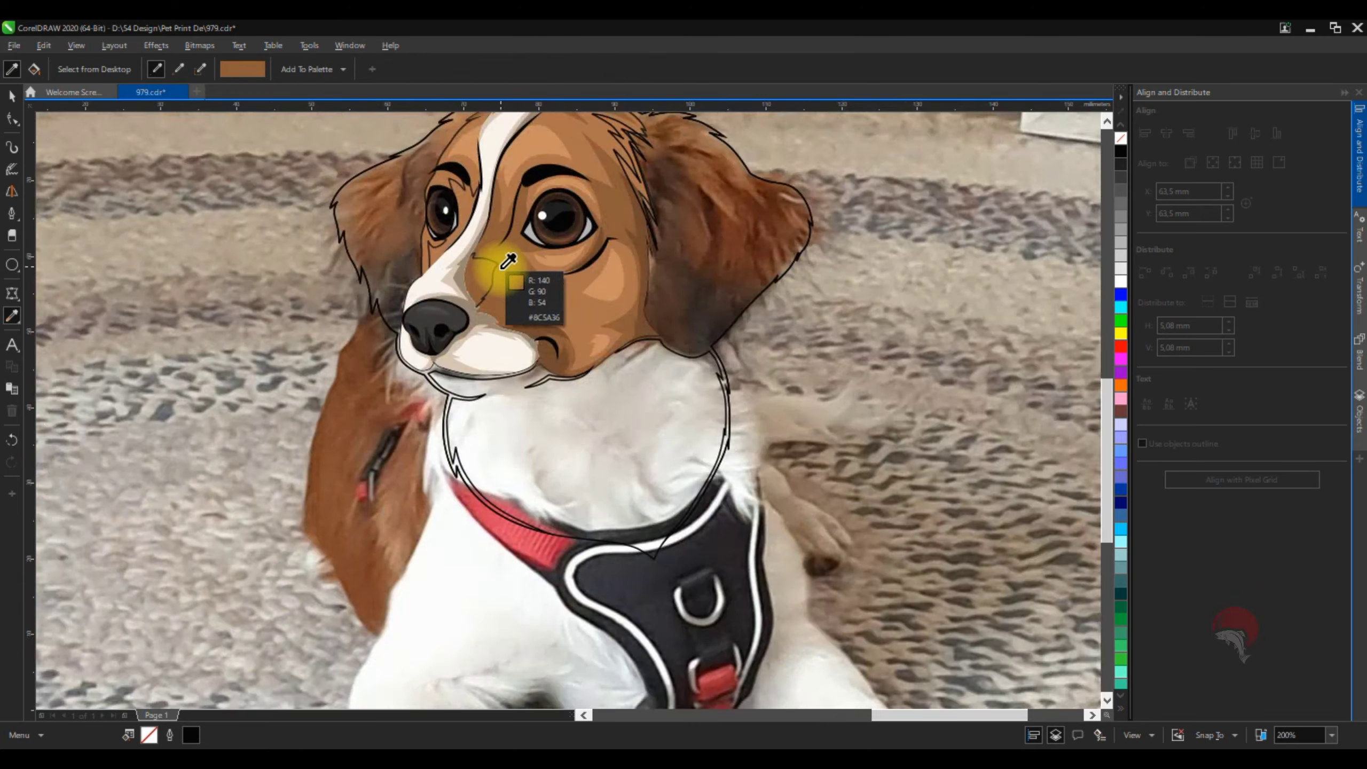
scroll(457, 287, "up", 1)
left_click(452, 287)
key("shift+F11")
left_click(812, 585)
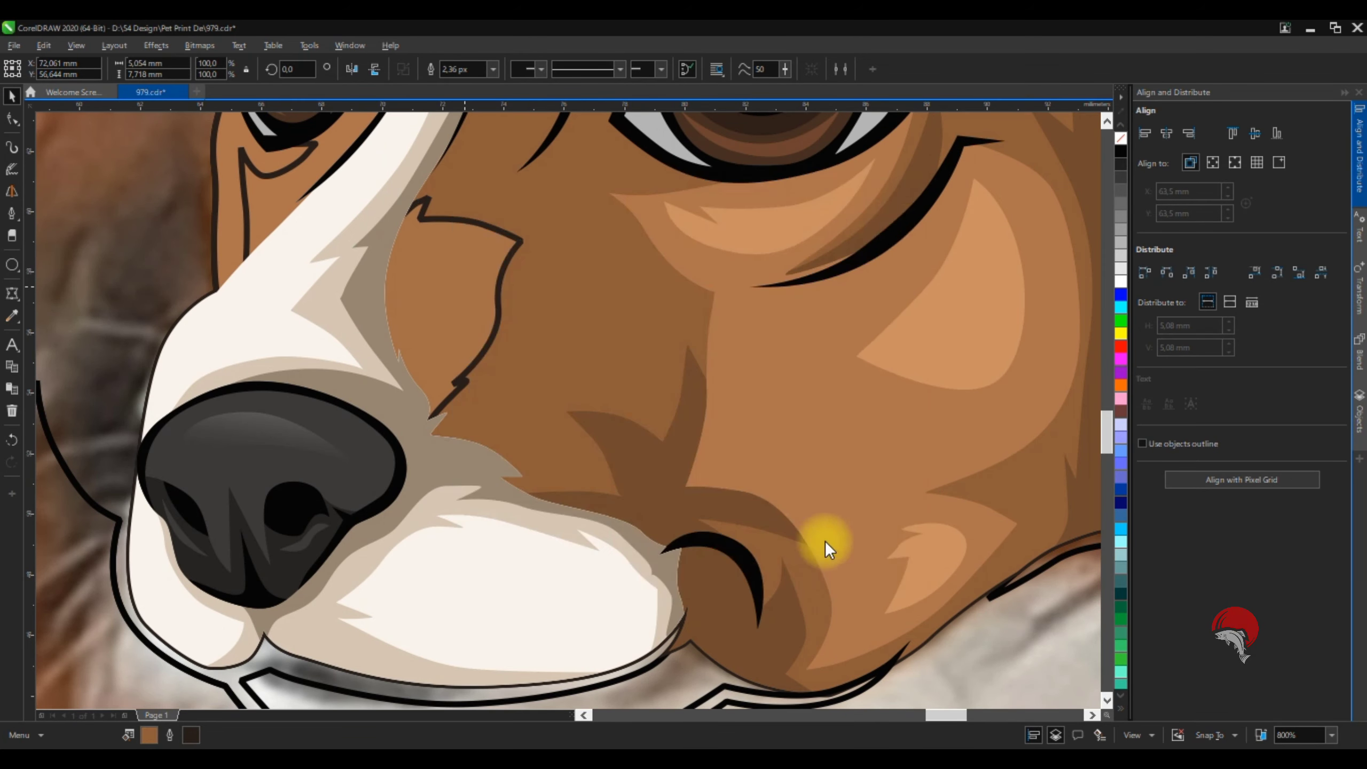
Fill the shading shape around the dog's left eye with the face's shading brown
scroll(556, 323, "down", 3)
left_click(897, 276)
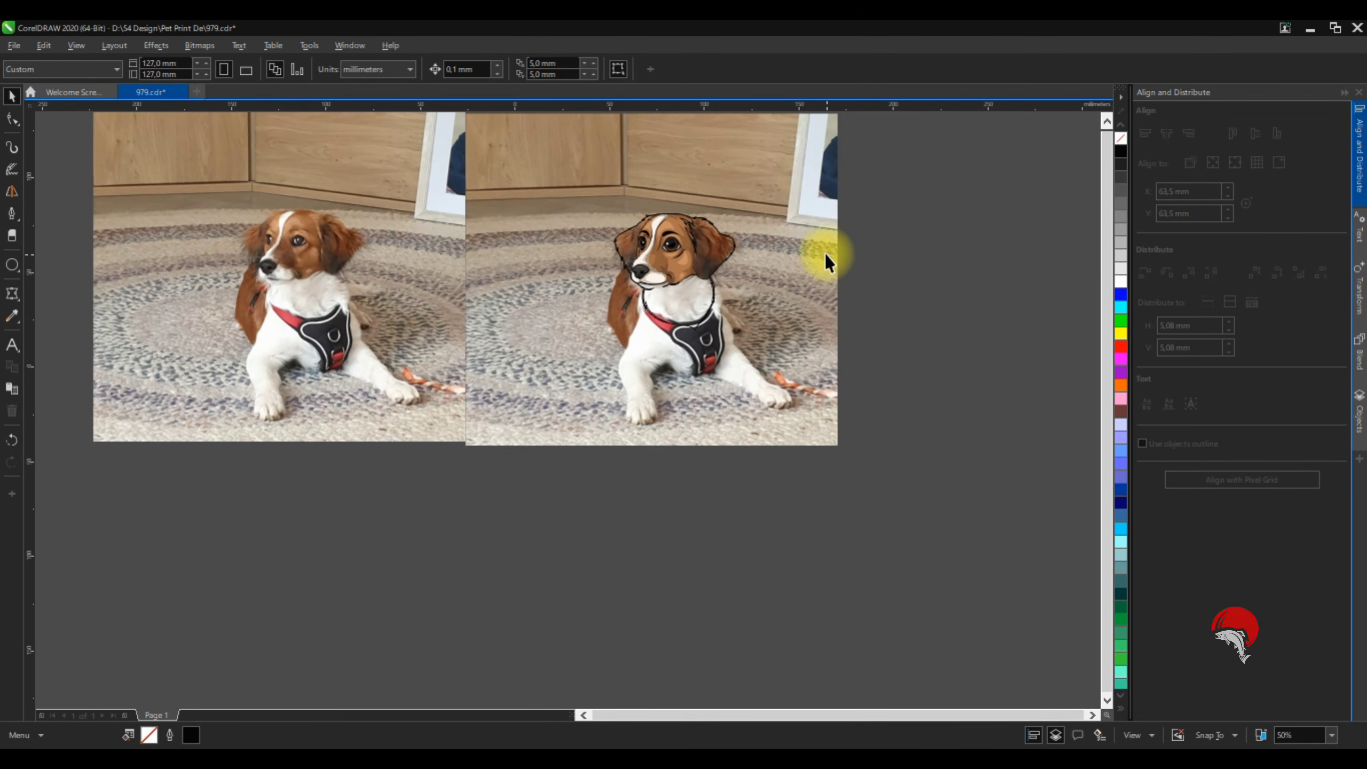
scroll(653, 239, "up", 1)
scroll(553, 232, "up", 1)
key("i")
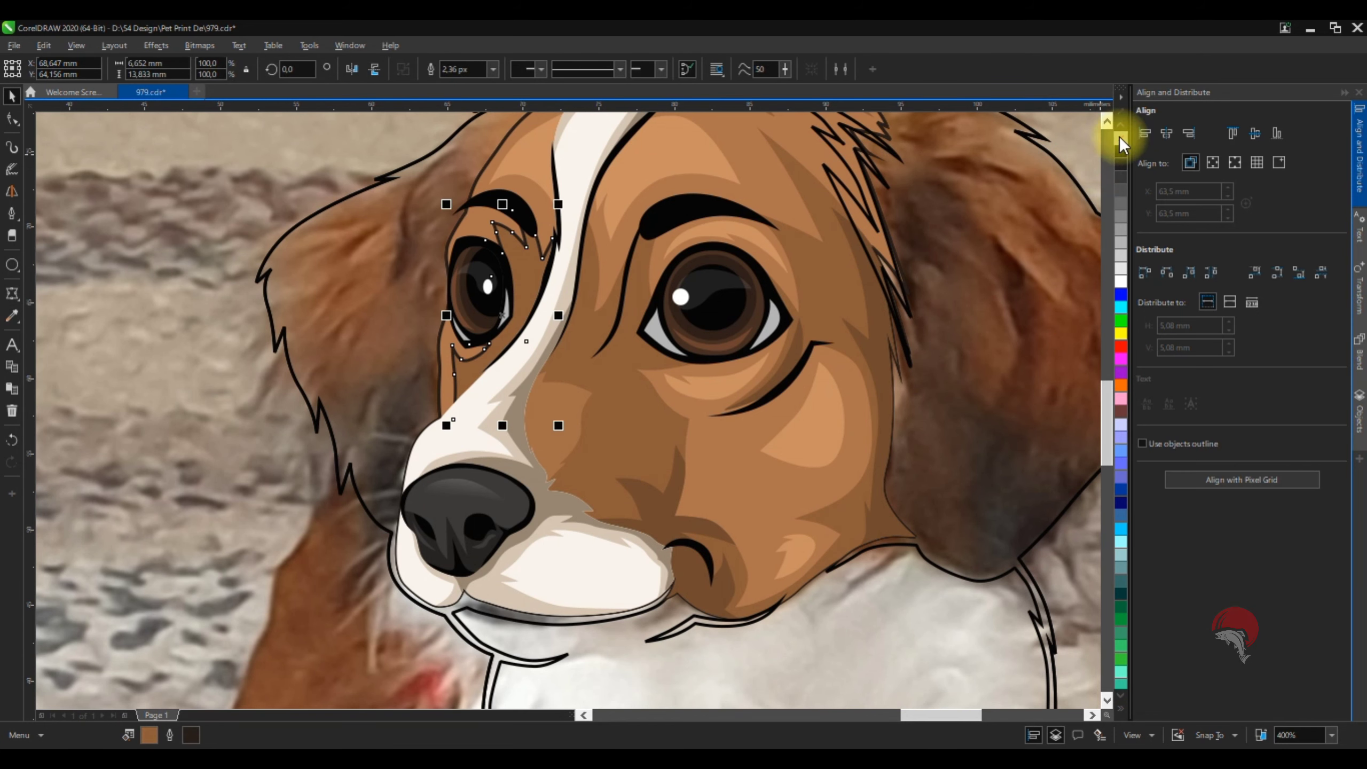
Fill the forehead fur highlight beside the right eyebrow with the sampled light tan, remove its outline, and compare the face with the photo
left_click(701, 152)
scroll(854, 128, "up", 1)
left_click(857, 135)
right_click(1124, 144)
scroll(839, 386, "down", 4)
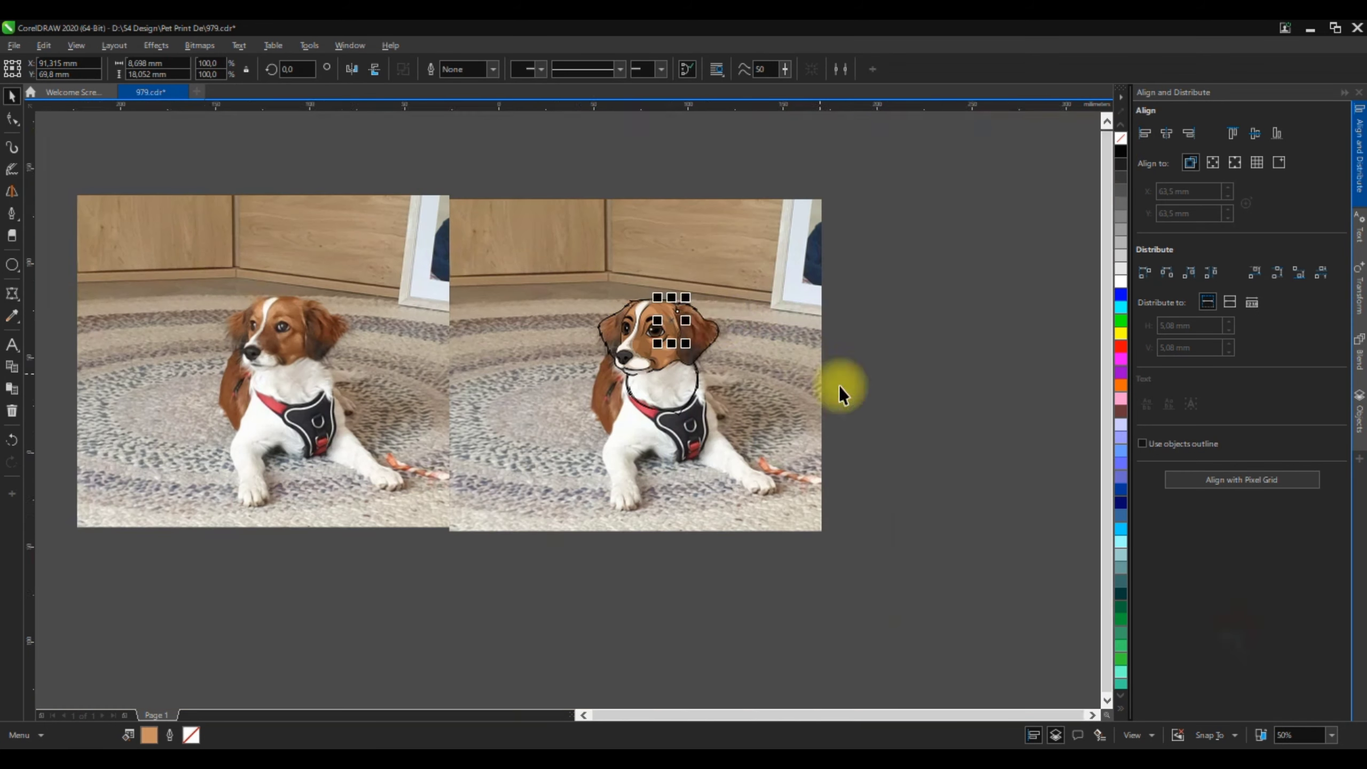
left_click(718, 320)
scroll(718, 319, "up", 2)
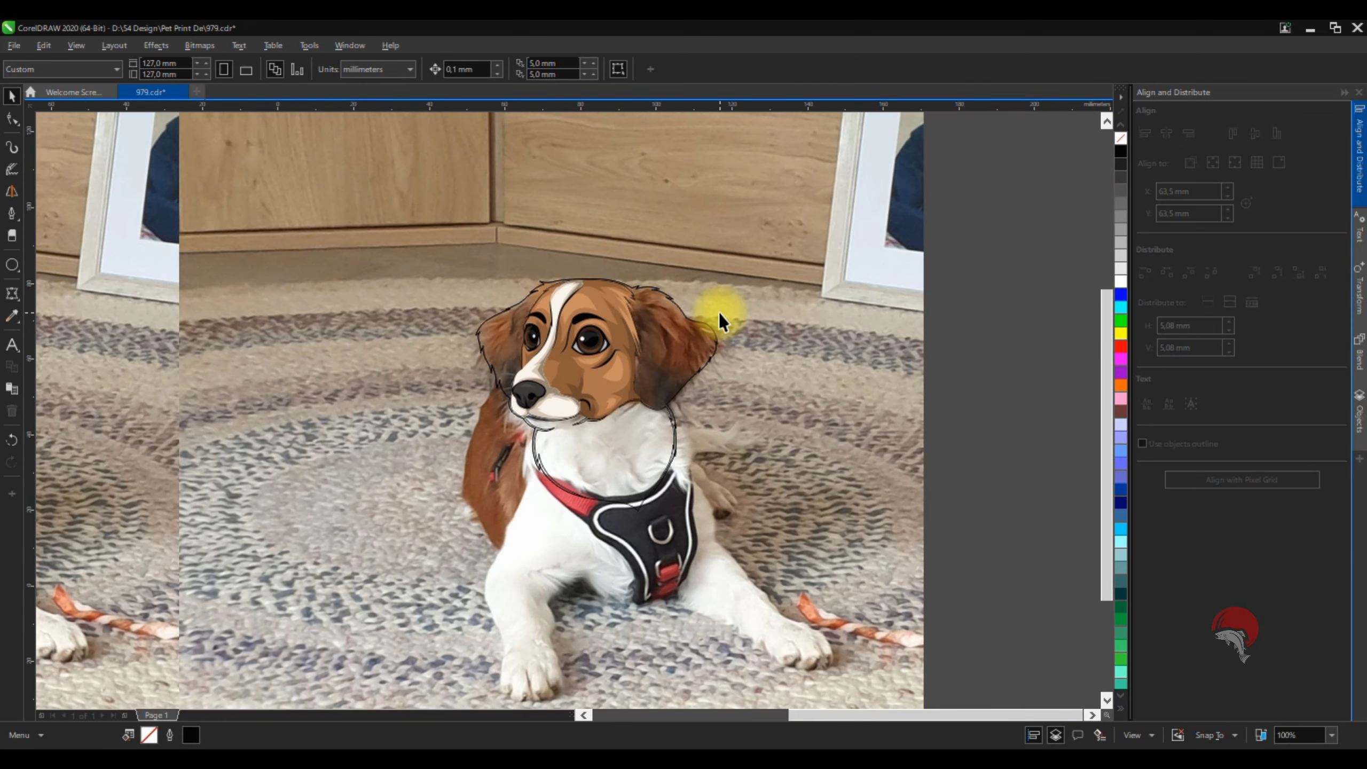
scroll(558, 361, "down", 3)
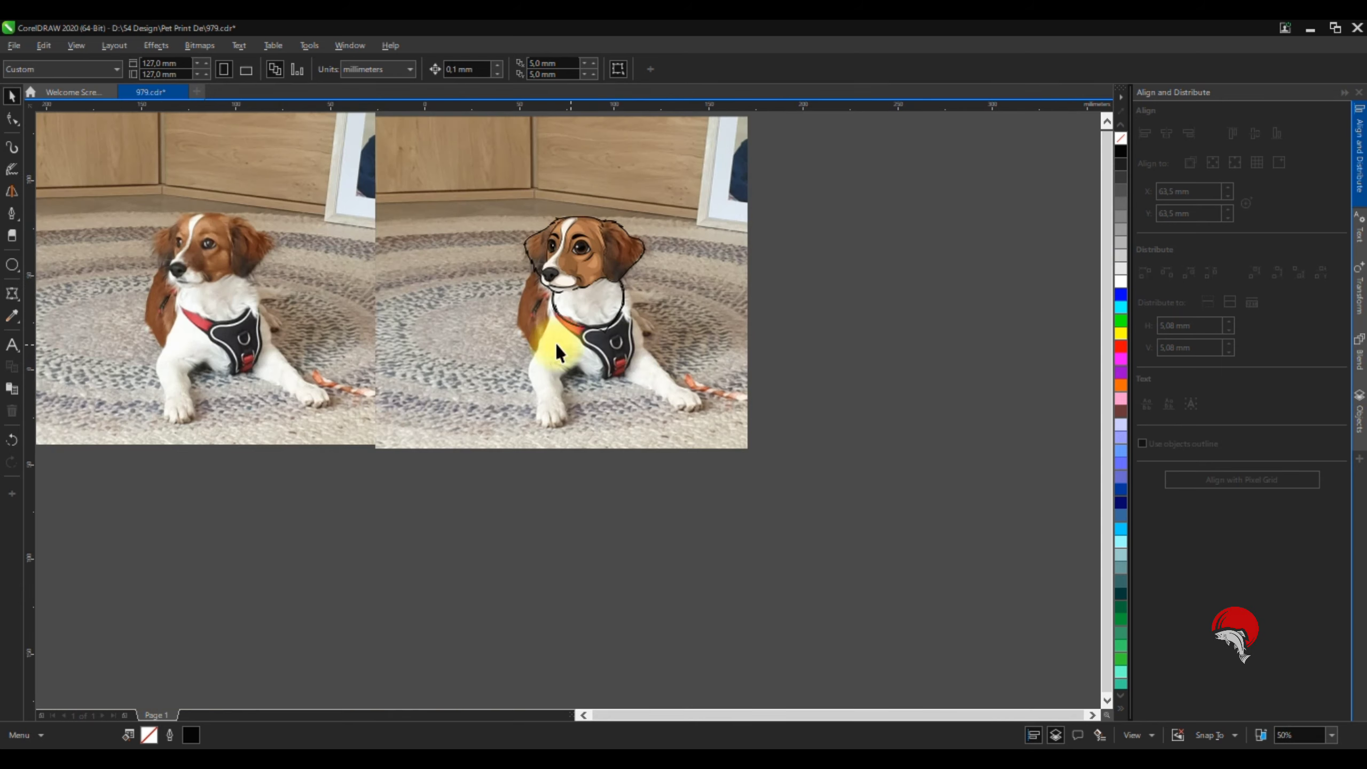
Draw a whisker dot about 0.6 mm across with the Ellipse tool on the white muzzle and position it
scroll(79, 203, "up", 3)
left_click(11, 213)
scroll(461, 210, "up", 4)
scroll(326, 280, "up", 1)
key("space")
left_click(546, 323)
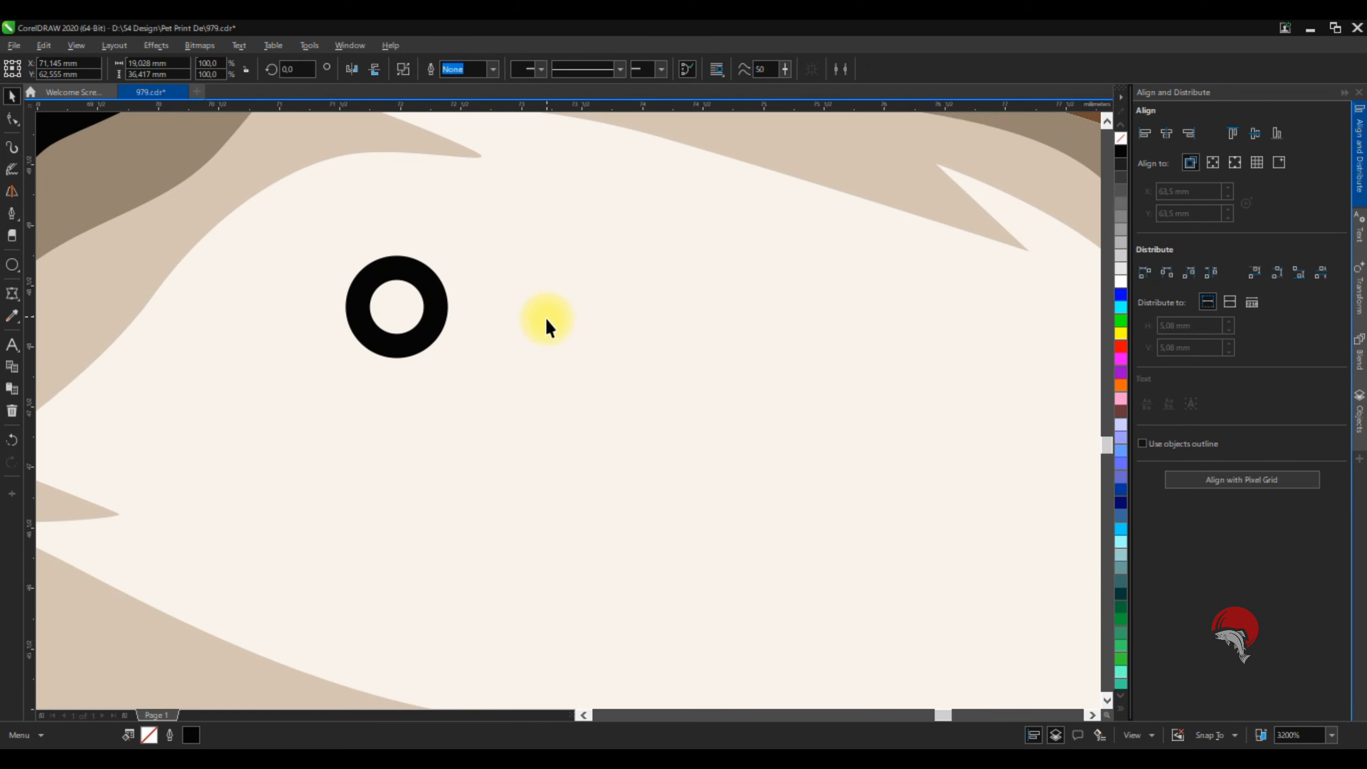
left_click_drag(426, 308, 566, 362)
scroll(488, 262, "down", 3)
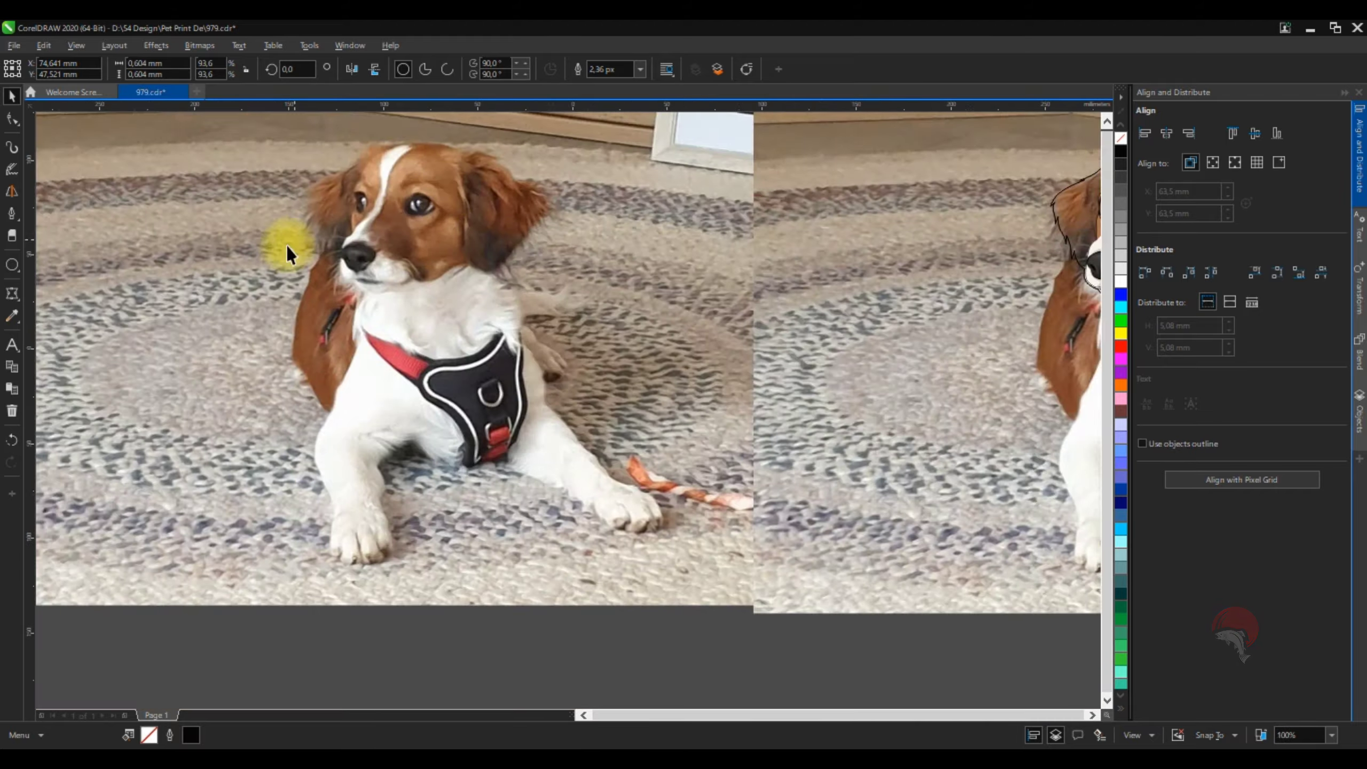
Spread copies of the whisker dot over the muzzle to make six, and fill them grey with no outline
scroll(651, 310, "up", 3)
scroll(503, 338, "down", 4)
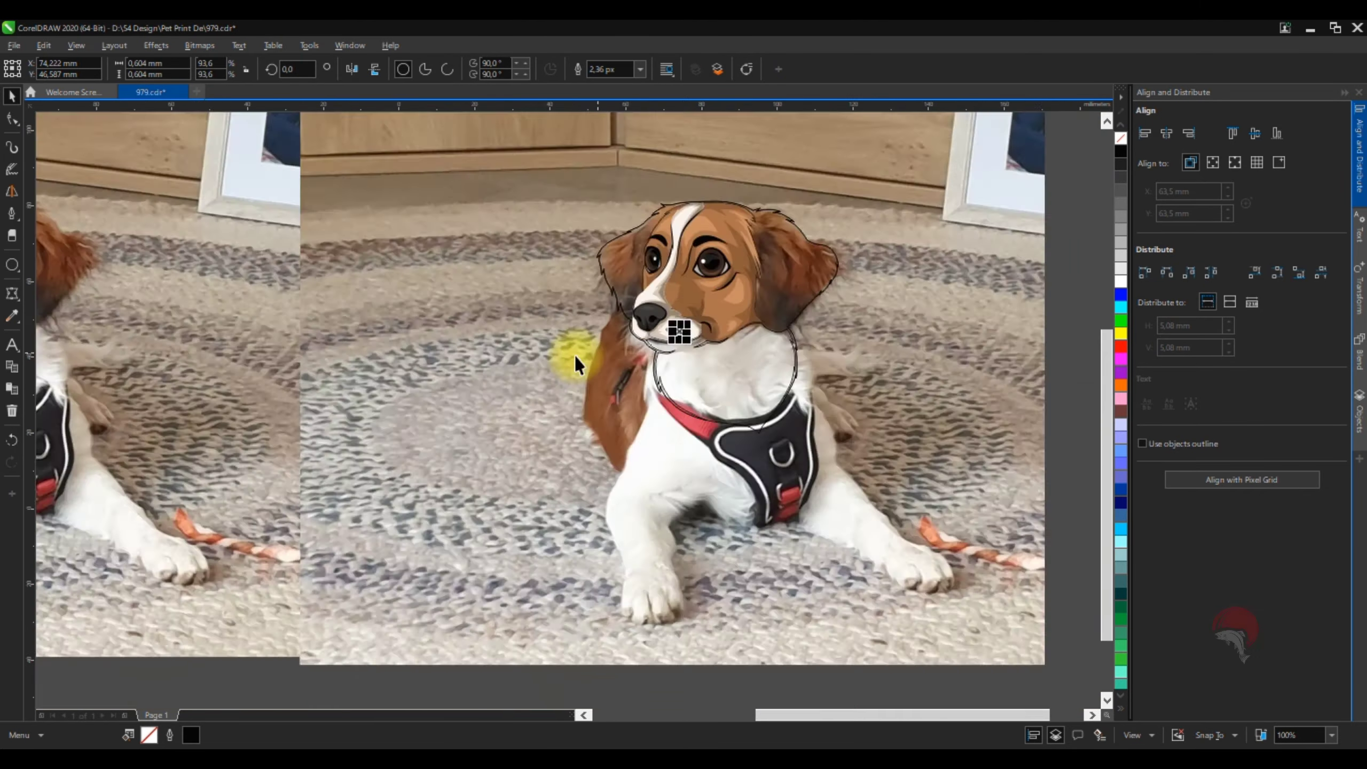
scroll(388, 323, "up", 3)
left_click(527, 380)
left_click_drag(392, 356, 432, 358)
scroll(753, 269, "down", 3)
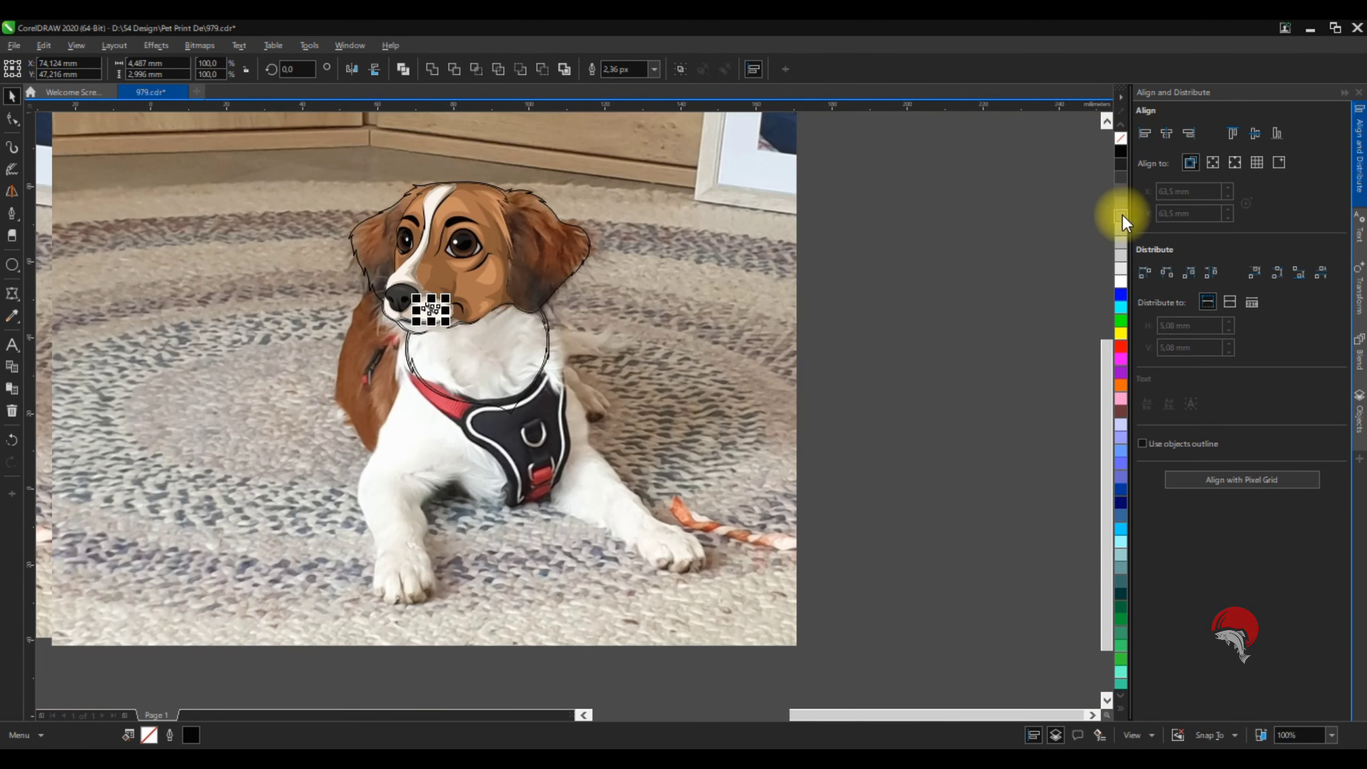
scroll(848, 221, "up", 2)
Draw a closed crescent-shaped whisker about 2.2 by 2.2 mm with the Pen tool, starting from one muzzle dot
scroll(479, 256, "up", 3)
scroll(478, 256, "up", 1)
left_click(447, 264)
left_click_drag(628, 321, 732, 394)
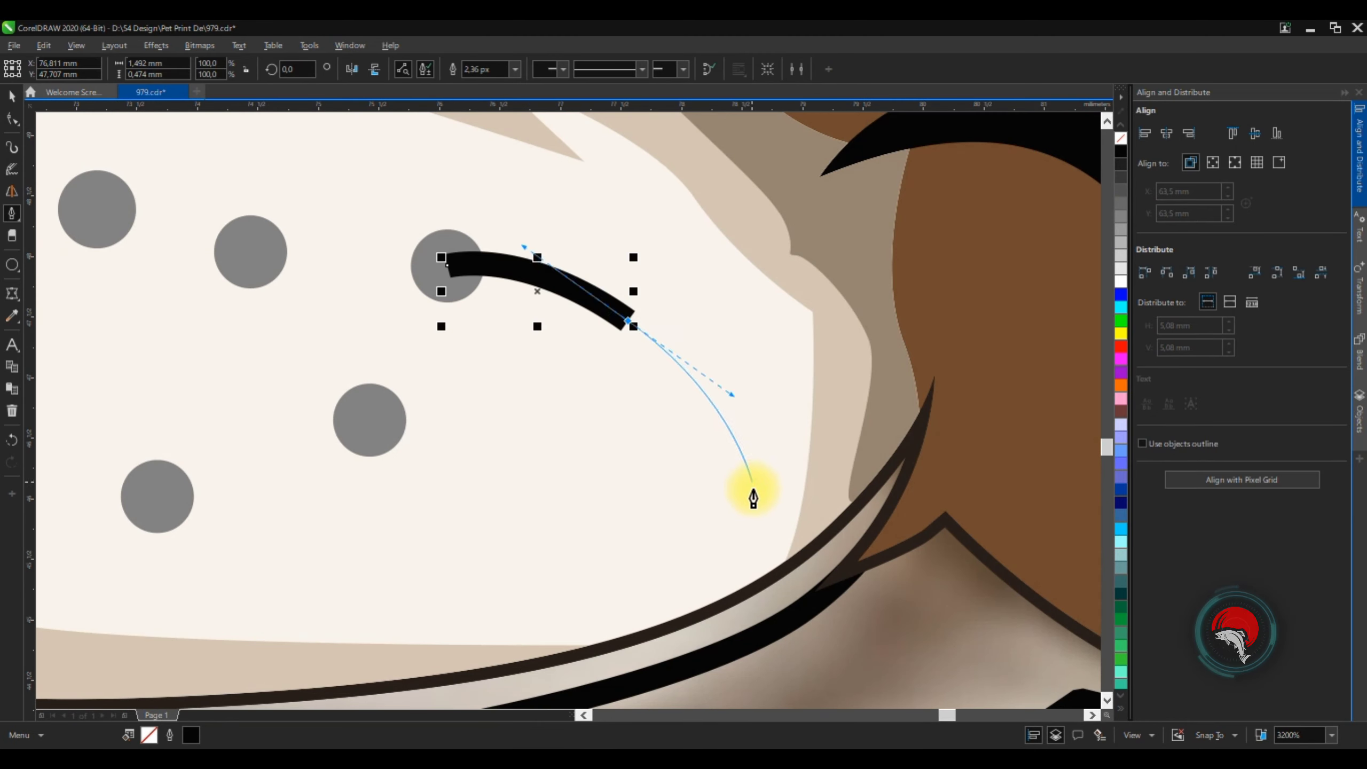
left_click(448, 265)
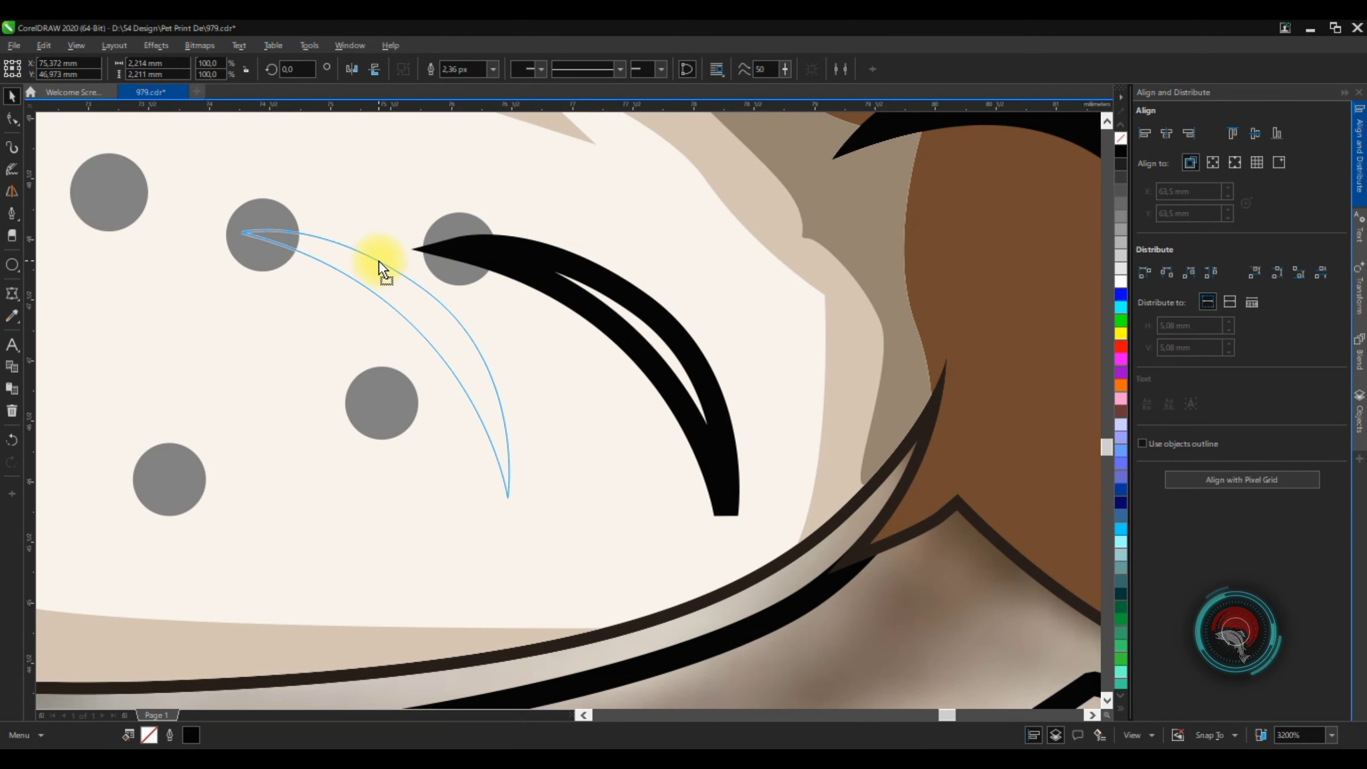
Copy the whisker onto four more muzzle dots, varying the copies' rotation and size
left_click_drag(378, 260, 318, 248)
scroll(363, 259, "down", 3)
scroll(319, 248, "up", 2)
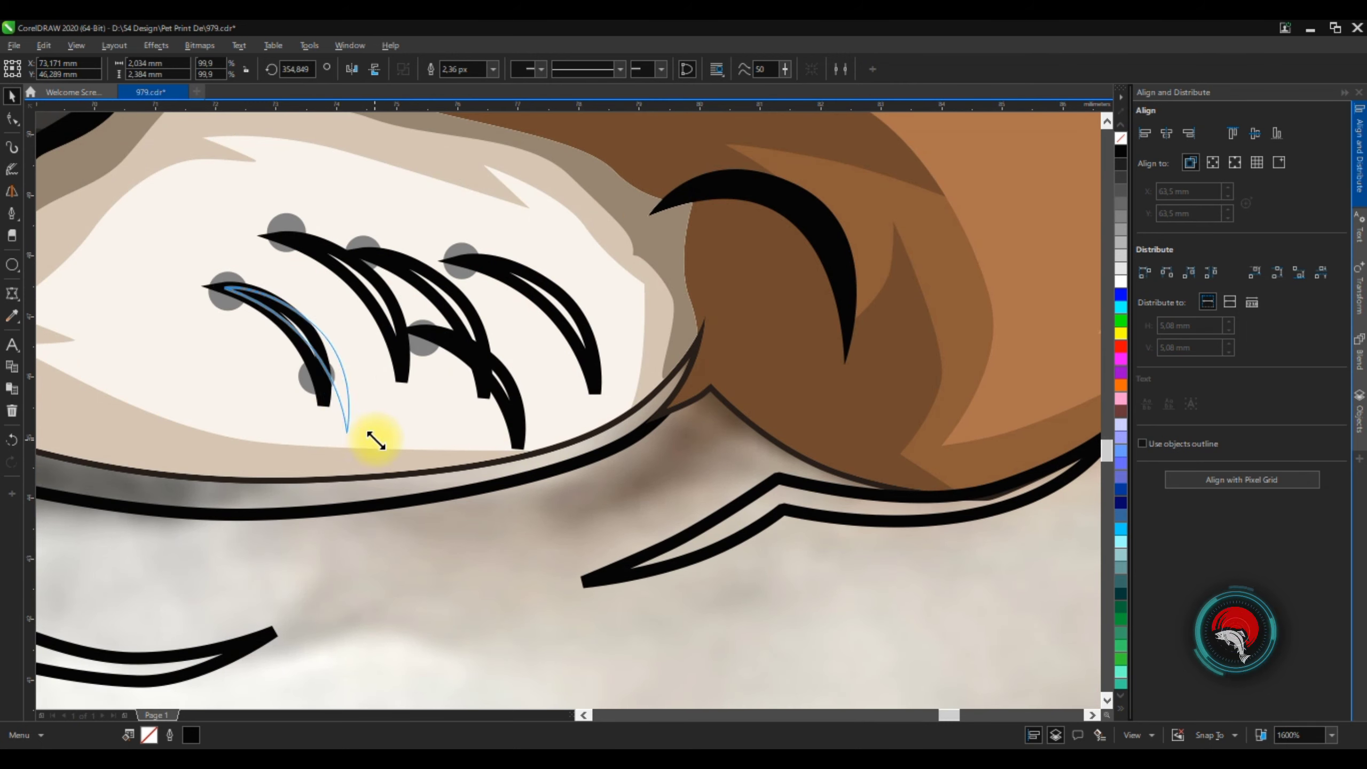
left_click_drag(375, 440, 376, 441)
scroll(399, 258, "down", 3)
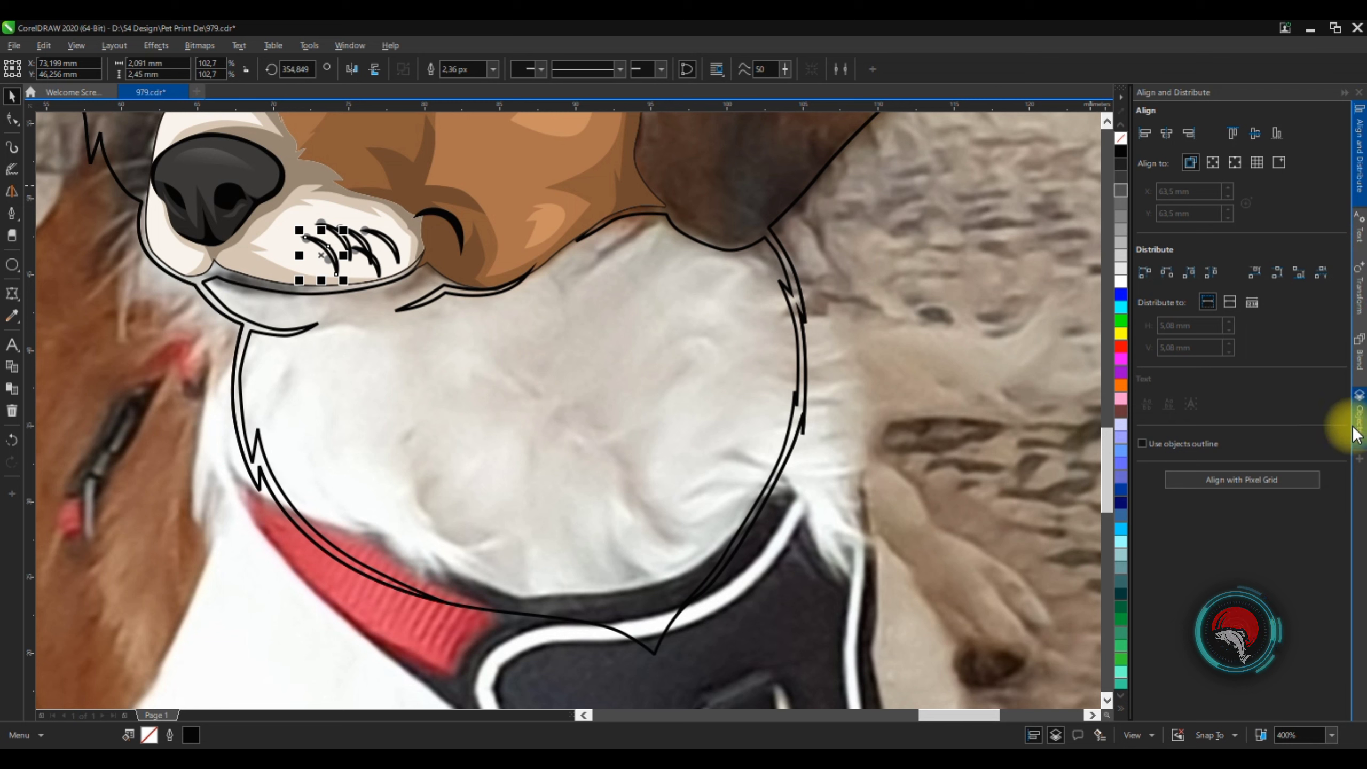
Select the five whisker curves, group them, and fill the group white with no outline
left_click(1355, 430)
left_click(1192, 272, "shift")
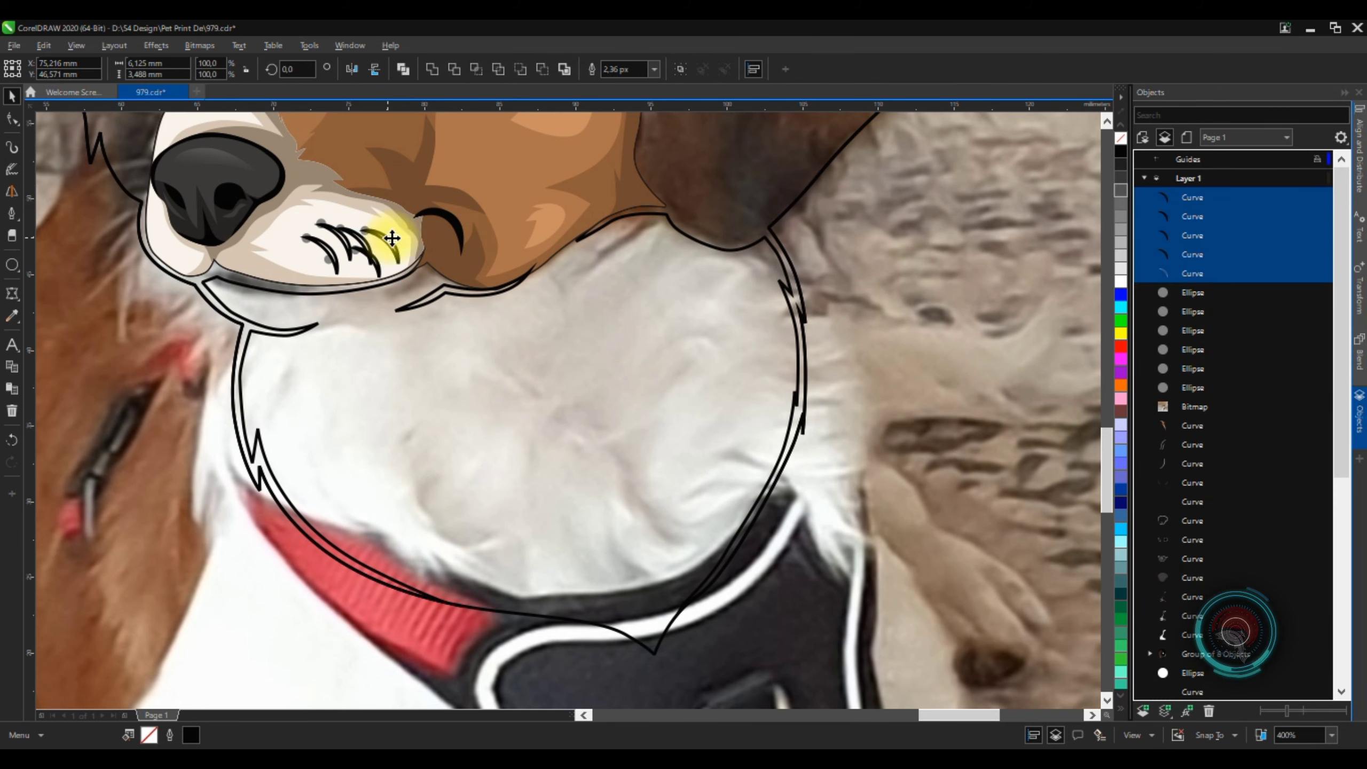
key("ctrl+g")
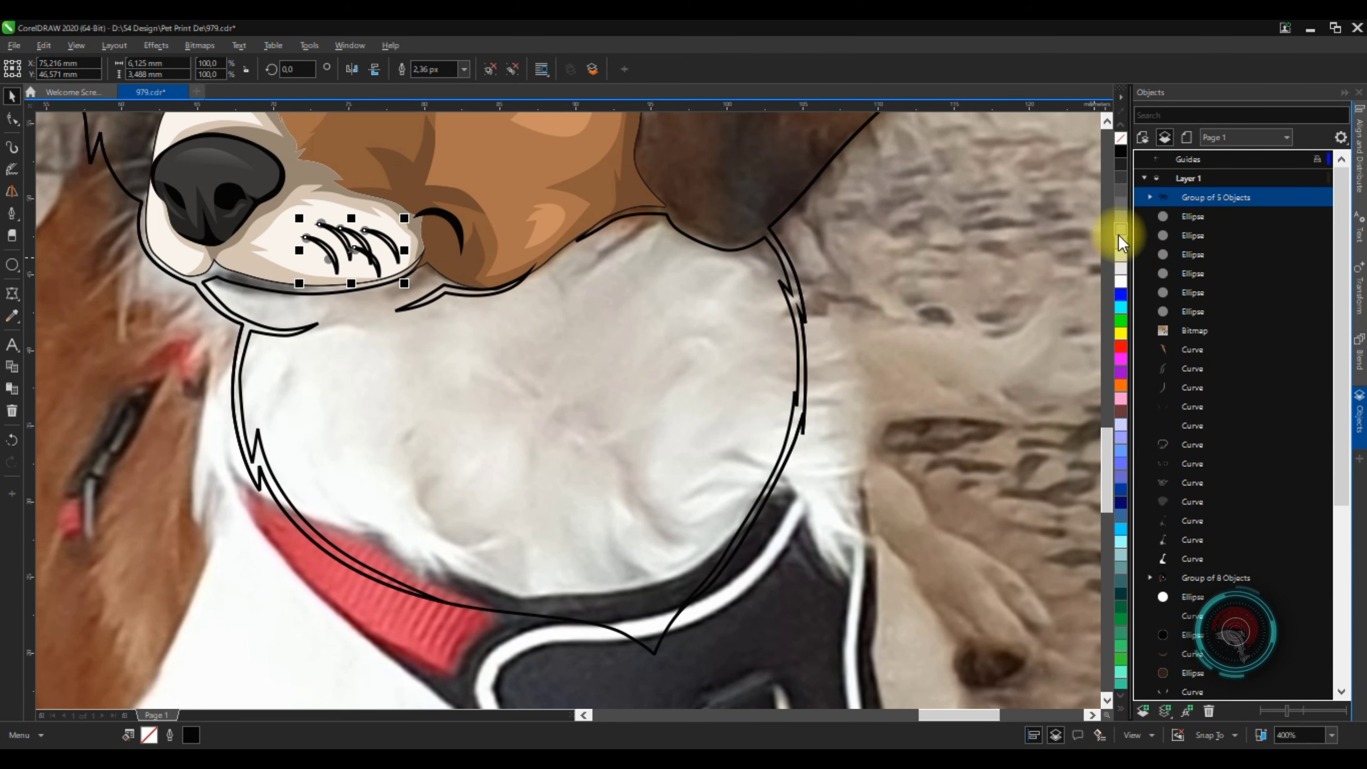
scroll(442, 207, "down", 3)
scroll(442, 207, "up", 4)
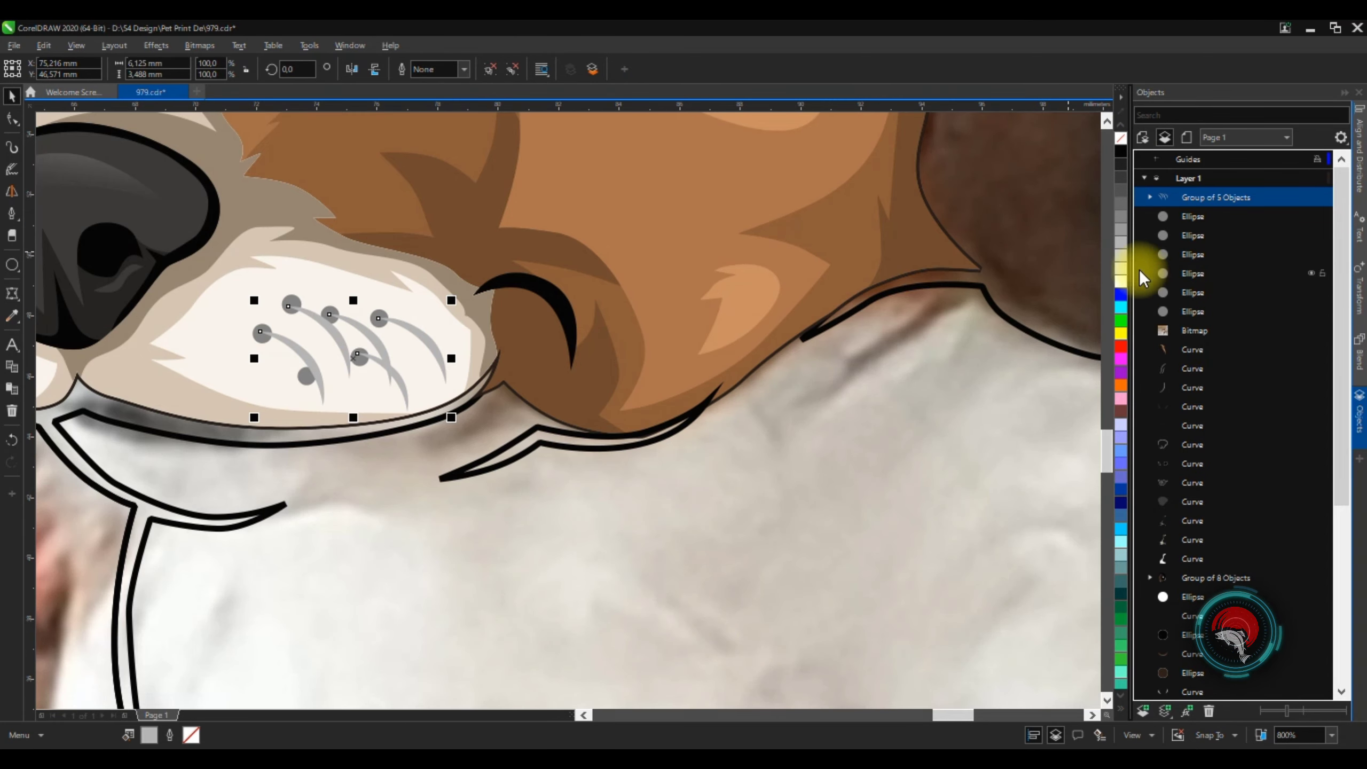
scroll(452, 296, "up", 2)
Darken the muzzle's light fur fill to a warm cream behind the white whiskers
left_click(446, 396)
key("shift+F11")
left_click(489, 298)
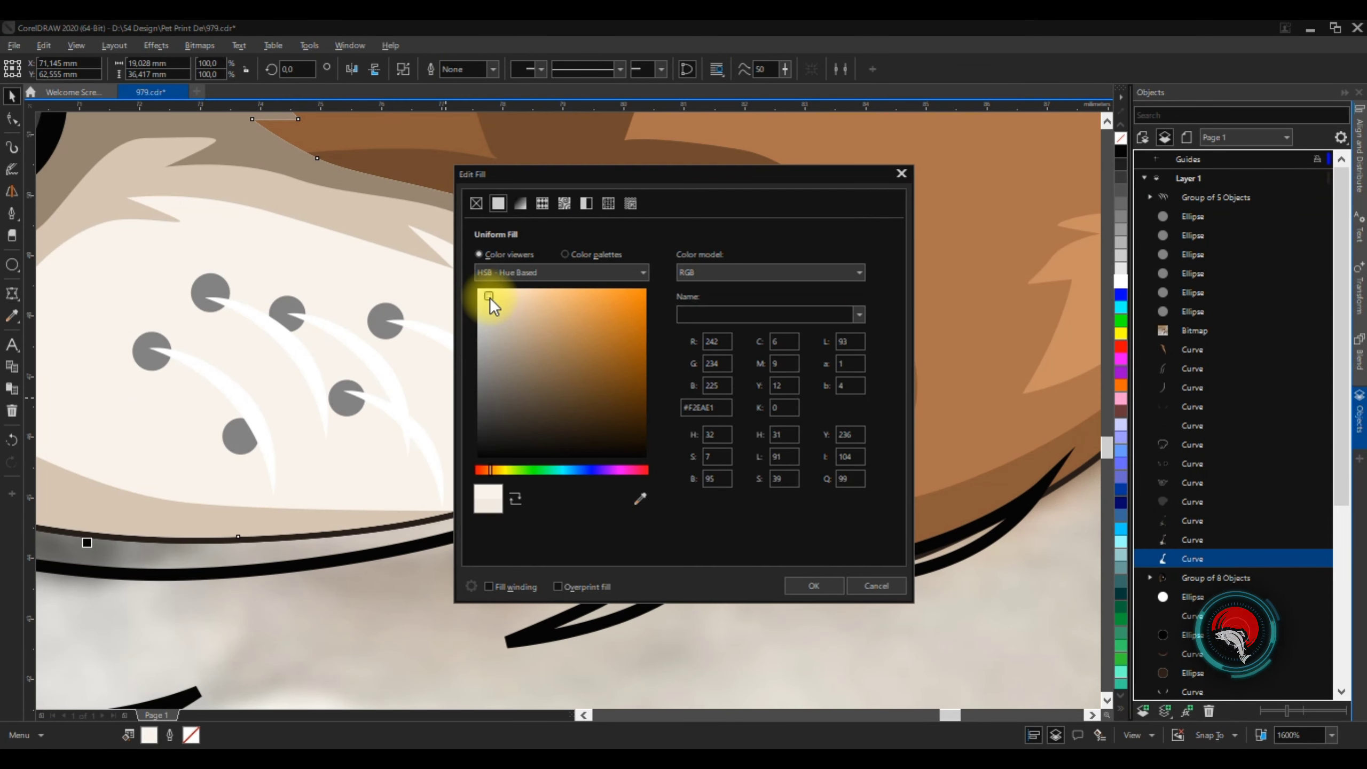
left_click(495, 298)
left_click(817, 587)
scroll(624, 359, "down", 4)
scroll(624, 360, "up", 4)
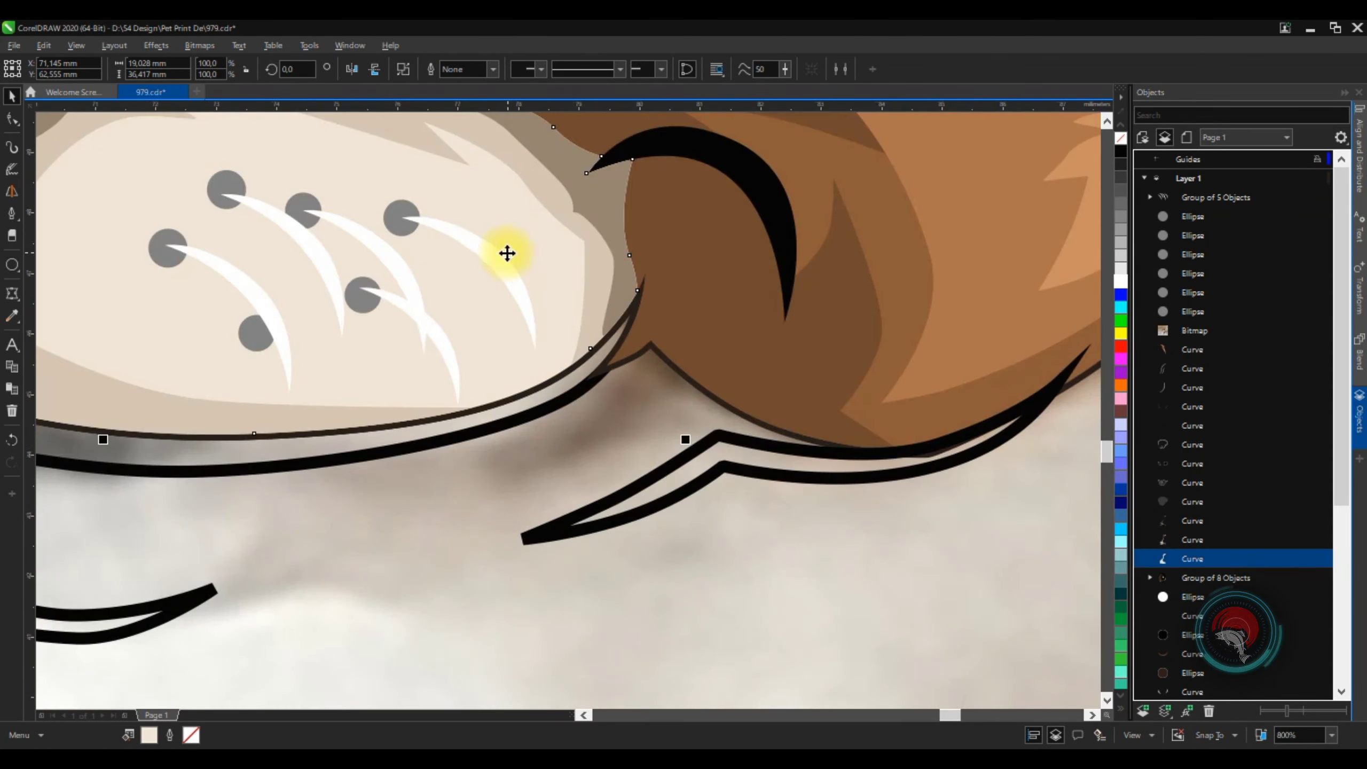
Set the muzzle's light fur fill to a less saturated off-white and compare the head with the photo
key("shift+F11")
left_click(489, 299)
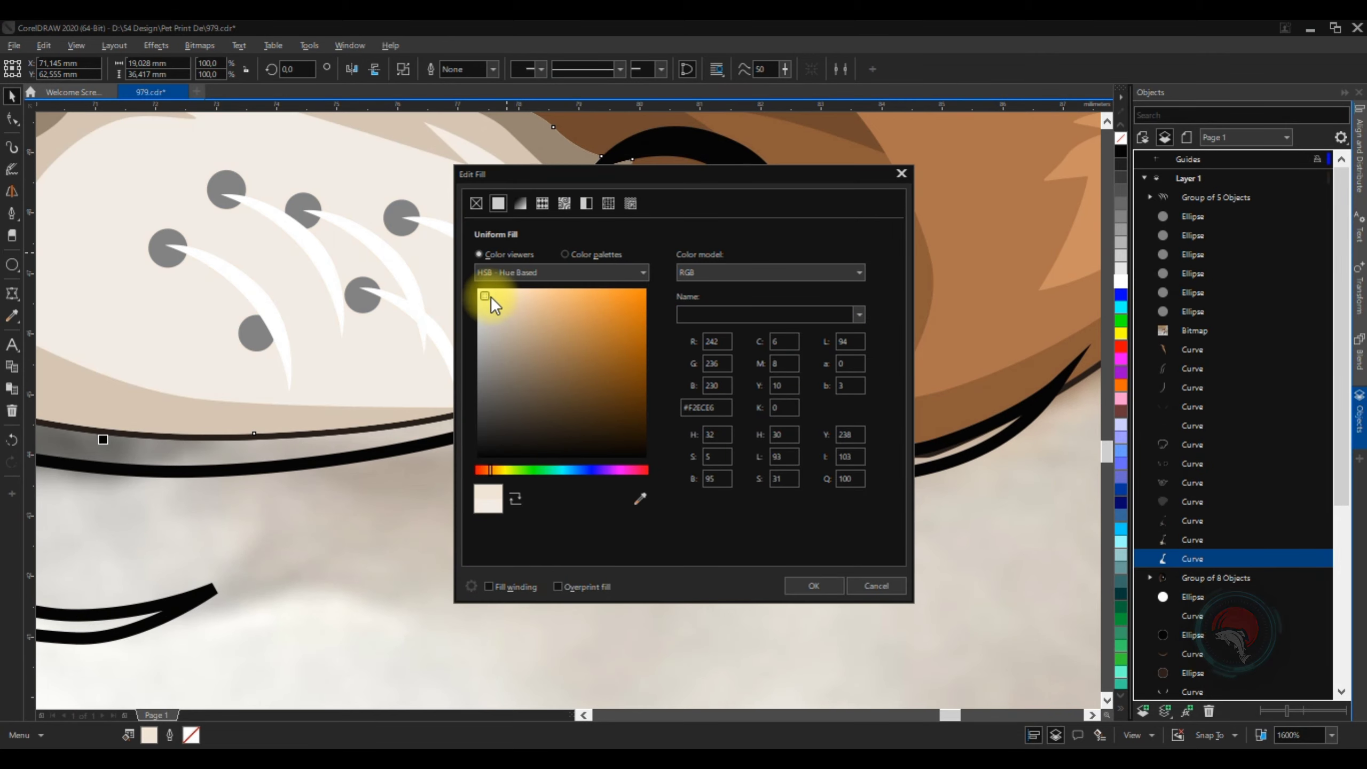
left_click(811, 584)
left_click(398, 257)
scroll(556, 207, "down", 4)
left_click(383, 395)
scroll(478, 299, "down", 1)
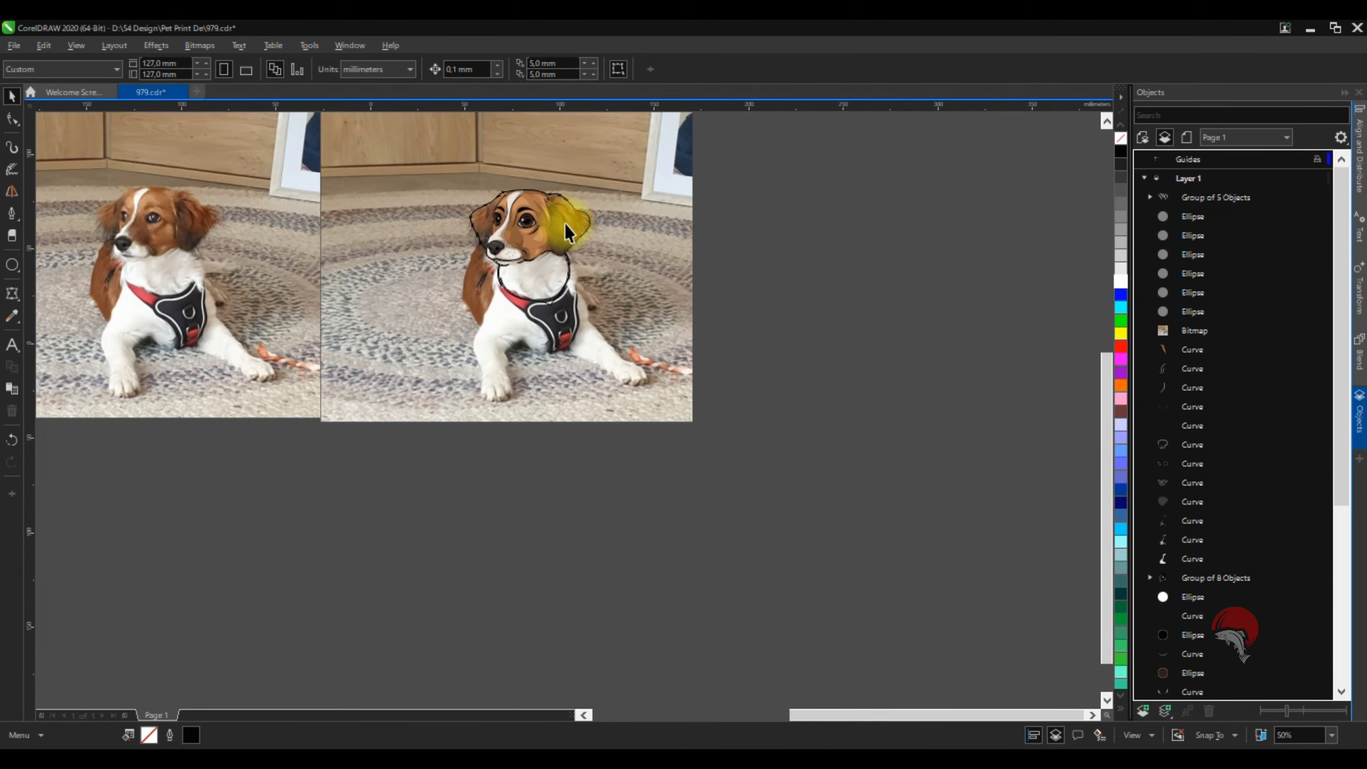
scroll(563, 223, "up", 3)
scroll(521, 297, "down", 3)
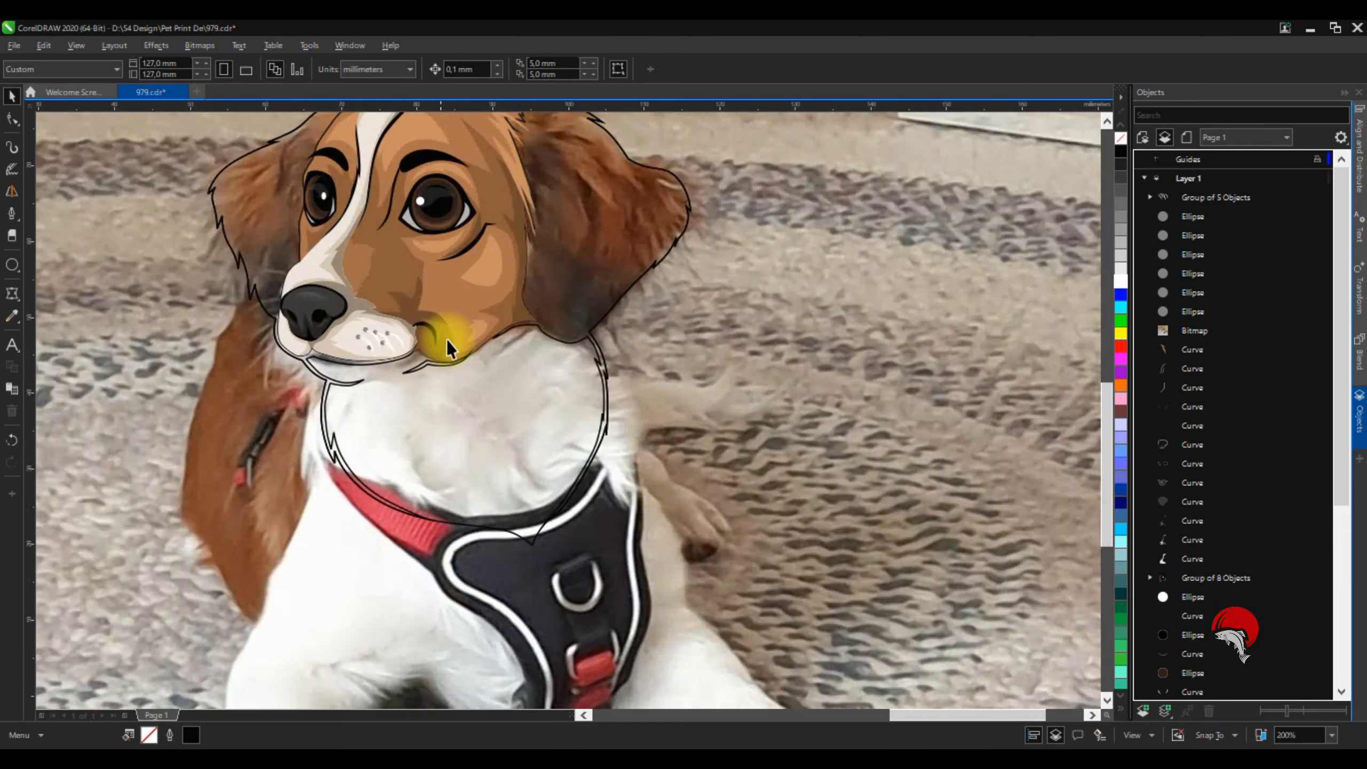
Bring the black mouth-corner crescent to the top of the stacking order by cutting and pasting it
scroll(447, 340, "up", 4)
left_click(434, 295)
scroll(434, 295, "down", 3)
key("ctrl+z")
scroll(439, 316, "up", 3)
key("ctrl+x")
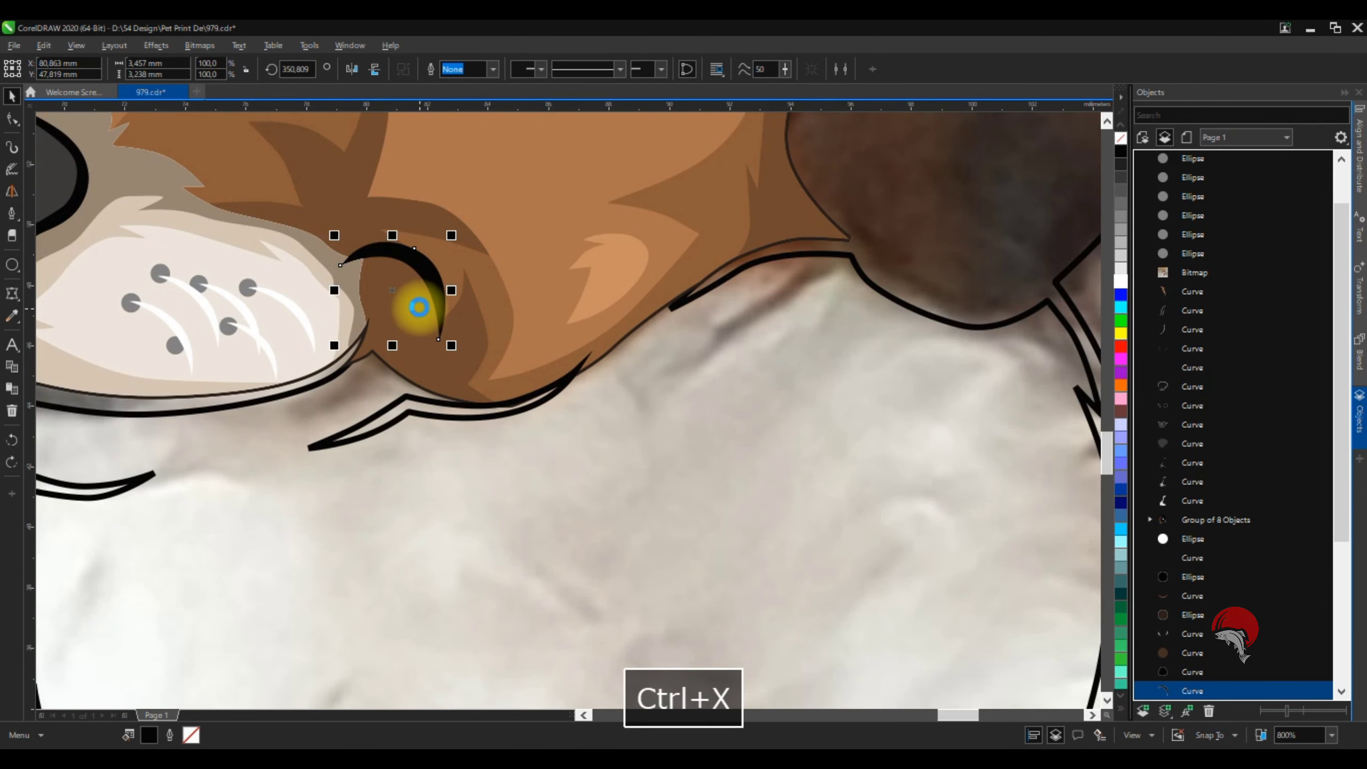
key("ctrl+v")
scroll(411, 280, "down", 3)
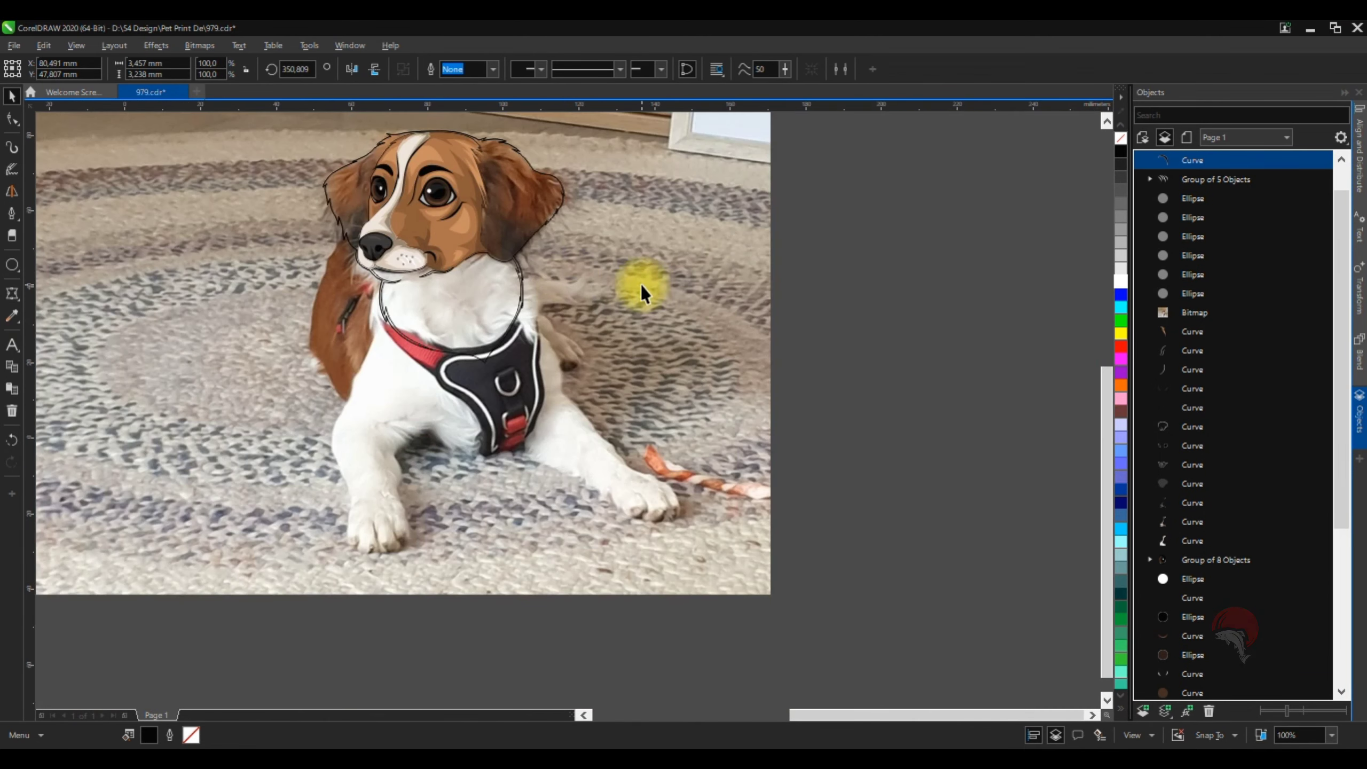
left_click(793, 303)
scroll(793, 303, "down", 2)
Select the six whisker dots, recolor them a lighter grey while comparing shades, and group them
scroll(565, 267, "up", 8)
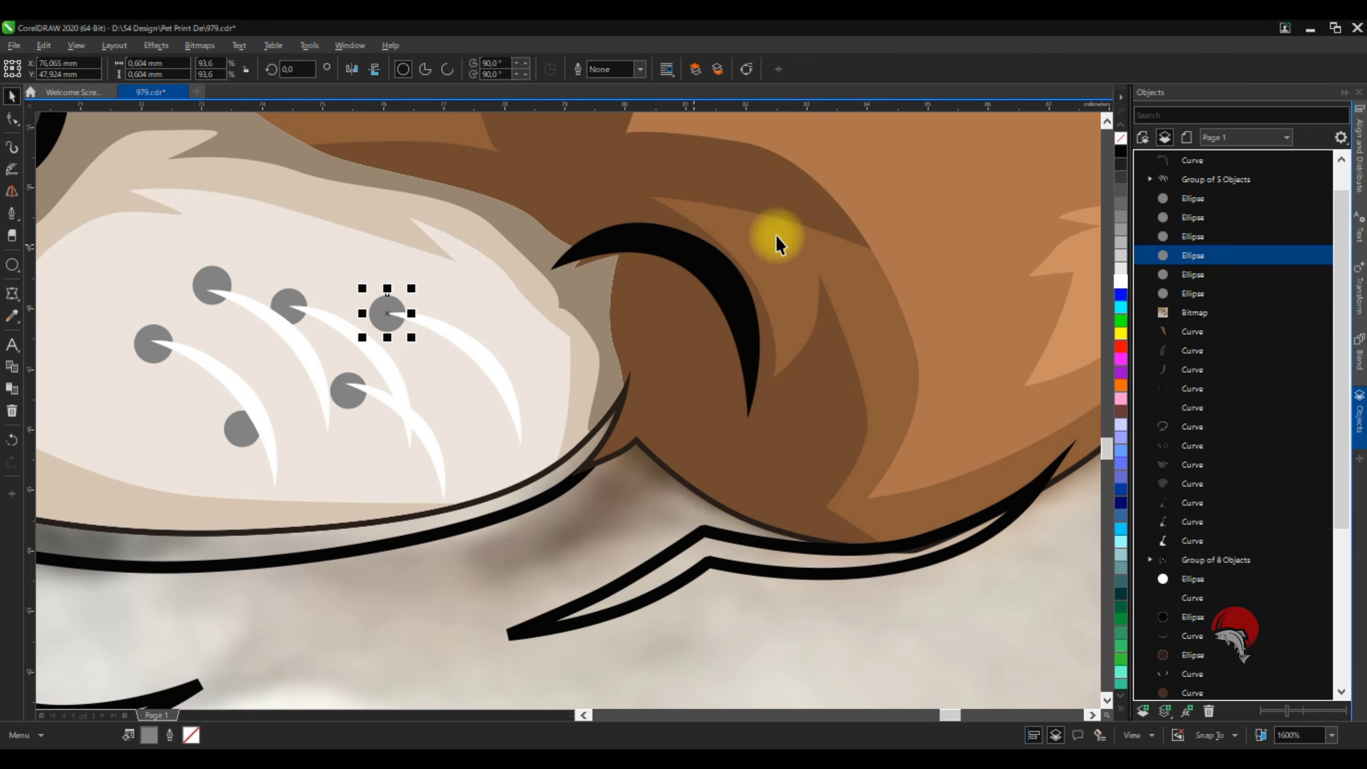
left_click(1186, 202)
left_click(1200, 293, "shift")
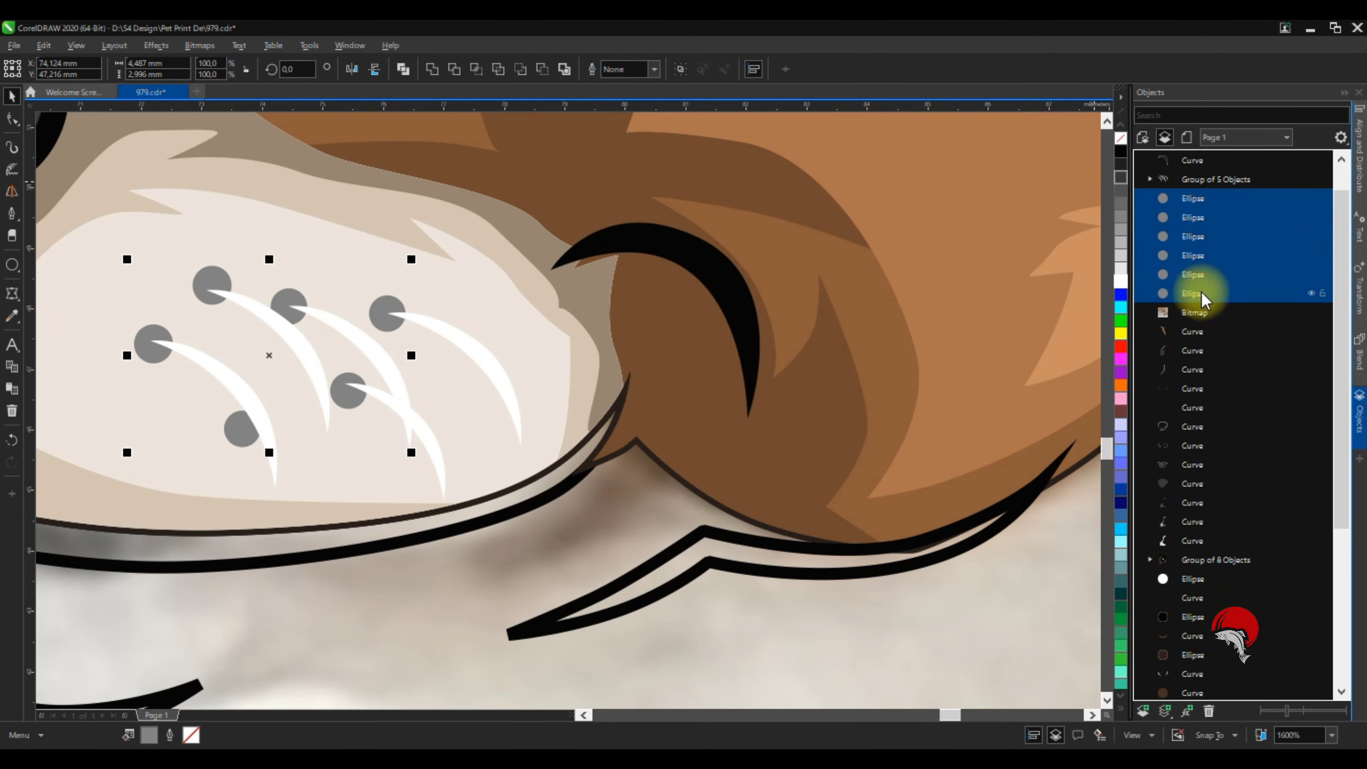
left_click(1122, 257)
left_click(1122, 243)
key("ctrl+z")
key("ctrl+z")
key("ctrl+shift+z")
key("ctrl+shift+z")
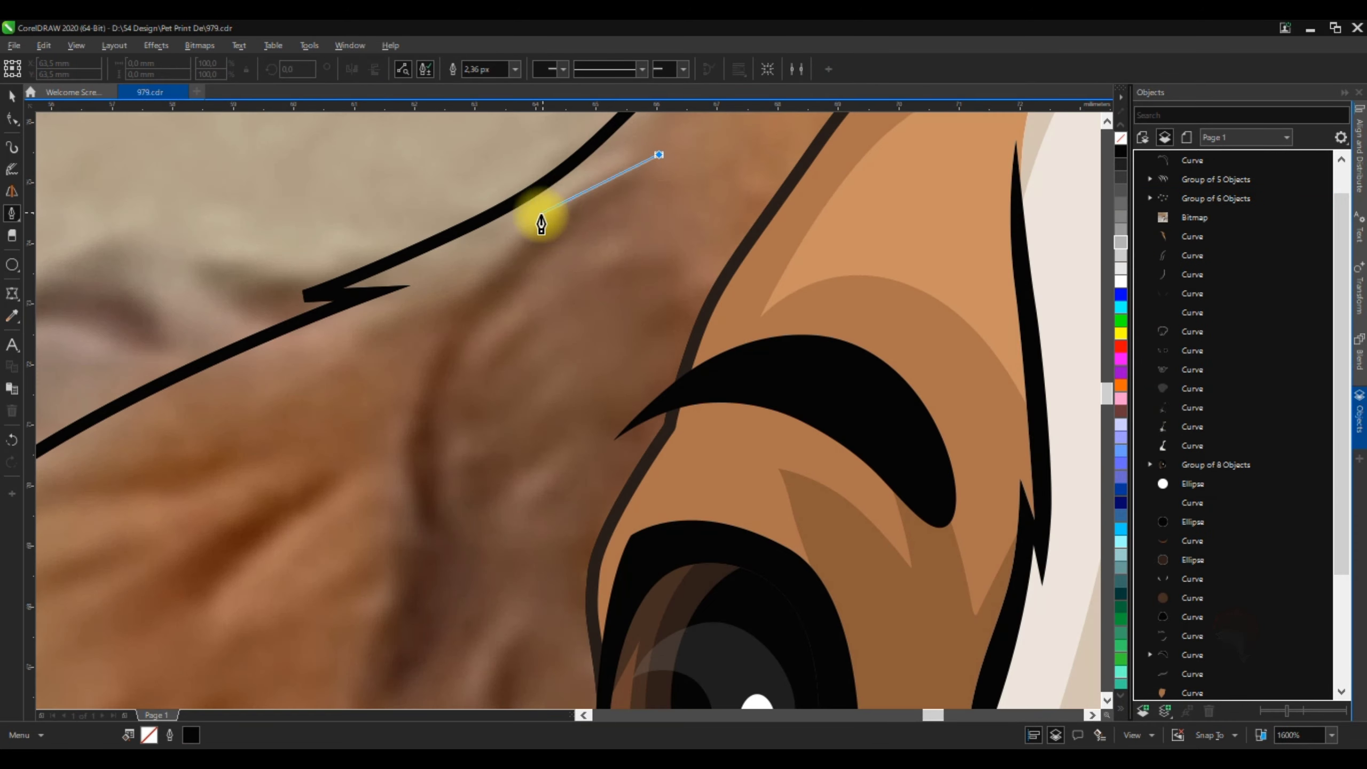
Start the left ear's inner fur contour with the Pen tool, running just inside the head outline from the forehead
scroll(619, 248, "down", 2)
scroll(721, 162, "up", 3)
left_click(890, 148)
left_click_drag(724, 174, 679, 193)
left_click_drag(498, 282, 446, 318)
left_click(415, 339)
scroll(659, 194, "down", 1)
key("ctrl+z")
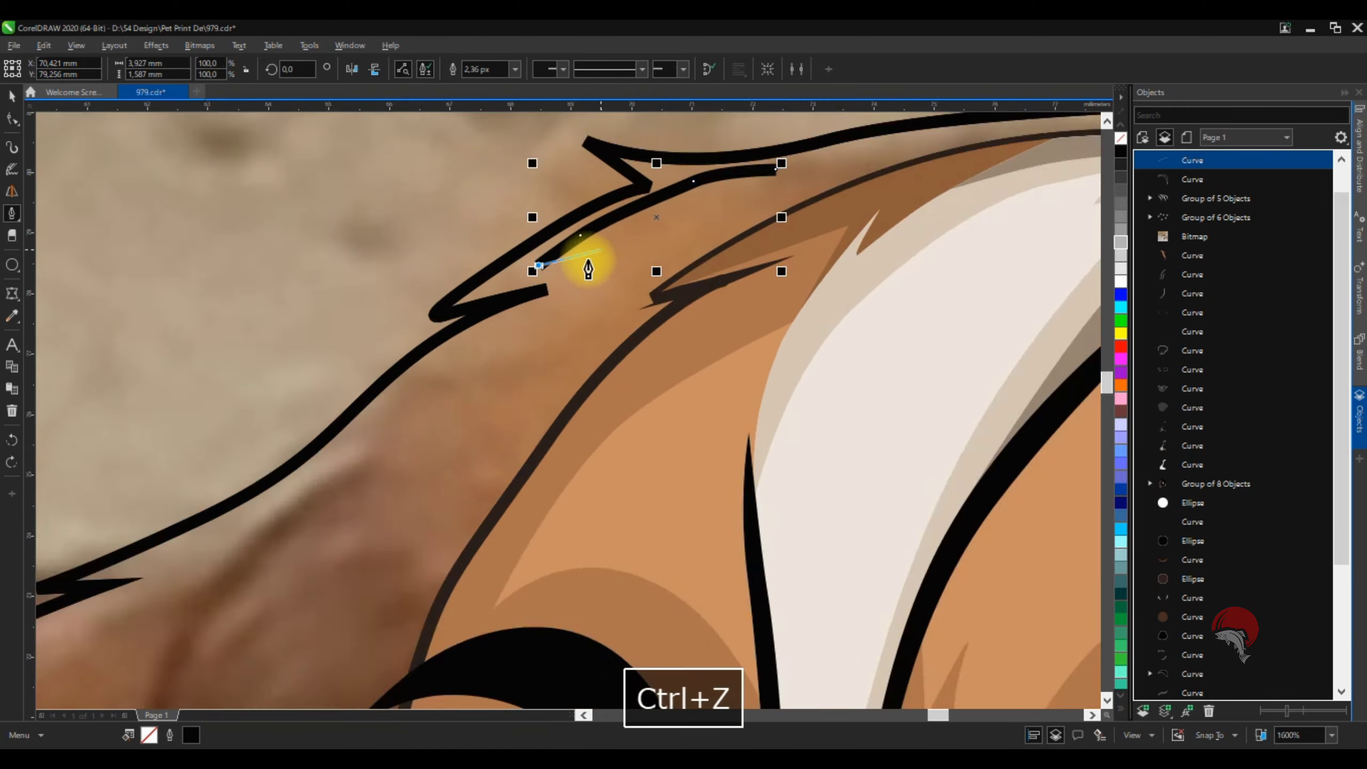
Continue the inner contour with a pointed fur notch and curves along the left ear's upper edge
left_click(613, 255)
scroll(452, 339, "up", 2)
scroll(570, 283, "down", 1)
key("ctrl+z")
left_click(547, 267)
left_click_drag(795, 202, 724, 236)
scroll(623, 280, "down", 2)
left_click_drag(594, 306, 559, 313)
scroll(349, 488, "up", 1)
left_click(710, 266)
scroll(753, 243, "down", 1)
scroll(546, 326, "up", 1)
left_click_drag(490, 342, 464, 362)
left_click_drag(406, 430, 380, 457)
left_click(322, 534)
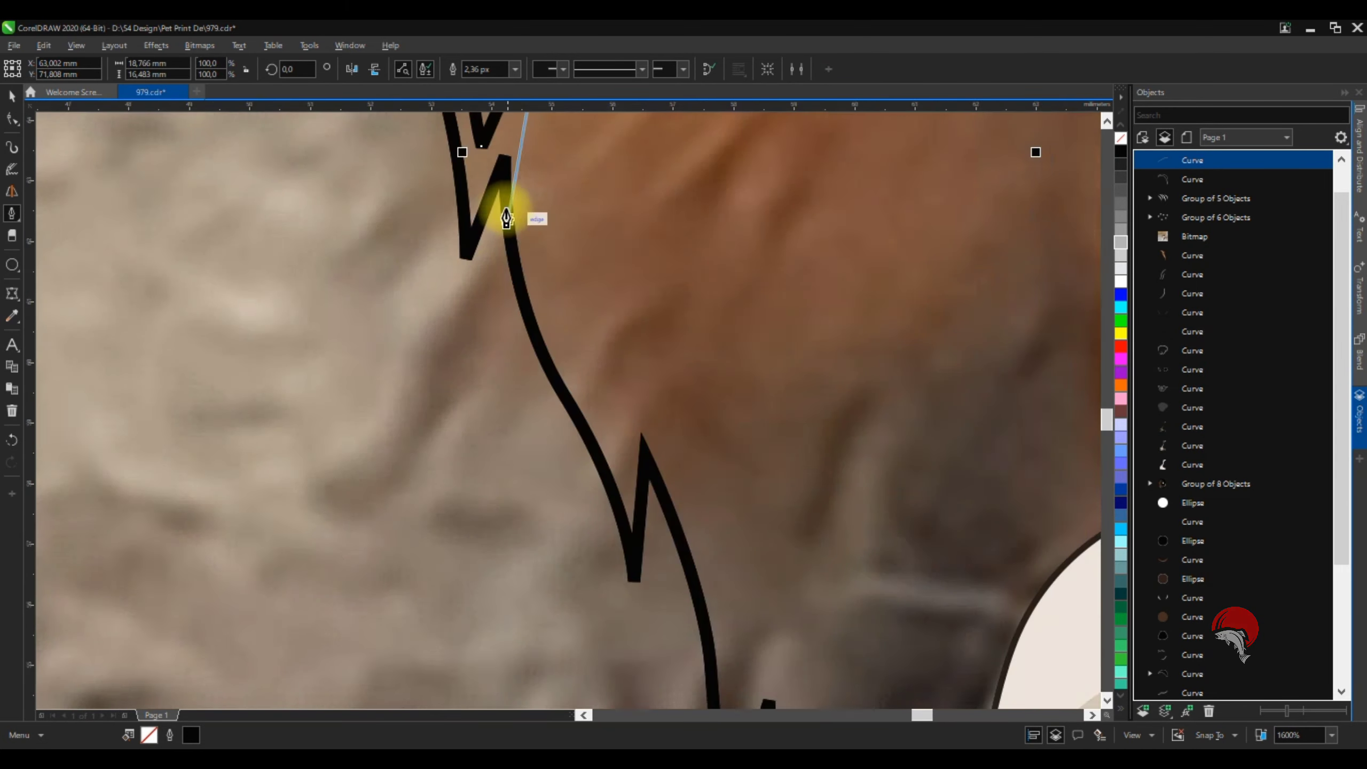
Trace the inner contour down the left ear's outer edge with jagged fur points to the ear's lower tip
left_click_drag(561, 274, 576, 326)
key("ctrl+z")
left_click(615, 419)
left_click(659, 483)
left_click(714, 262)
scroll(753, 539, "up", 2)
key("ctrl+z")
left_click_drag(448, 259, 467, 393)
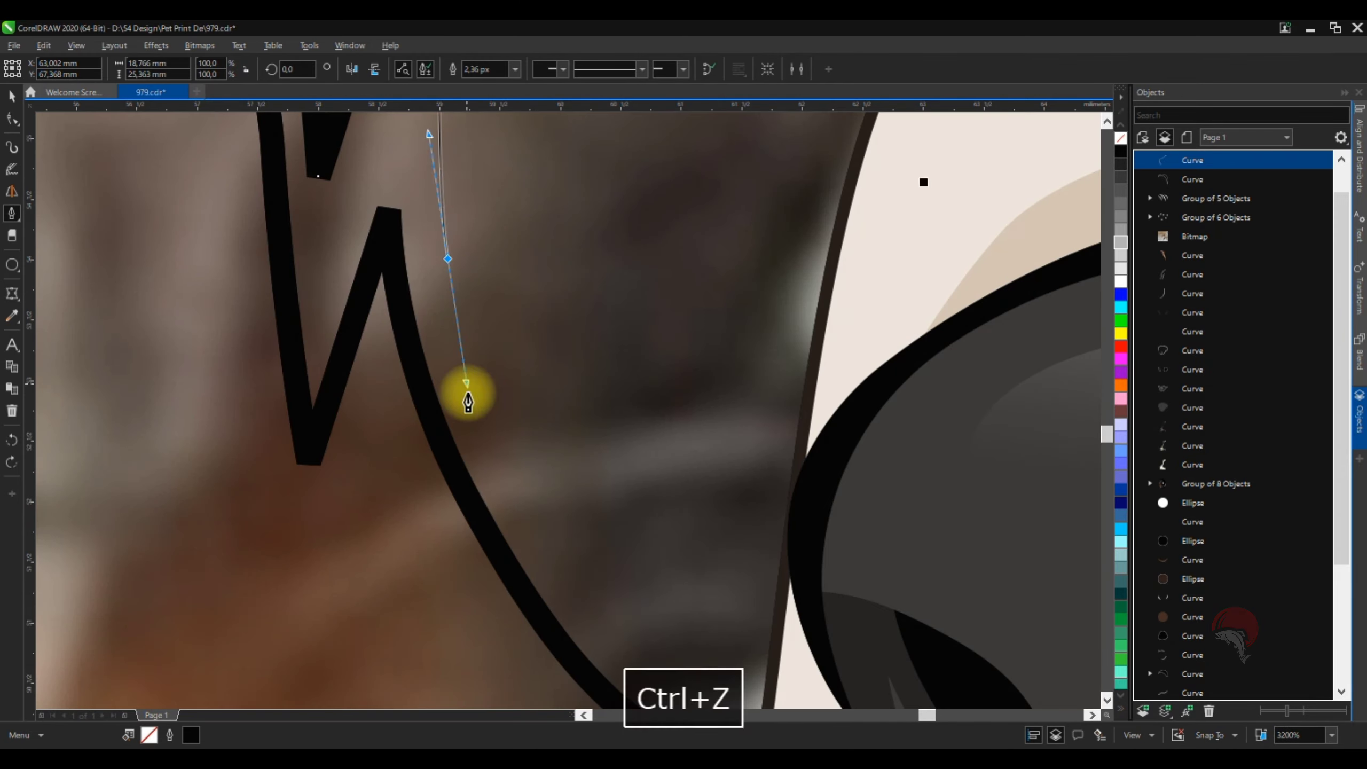
left_click(600, 579)
left_click(619, 587)
scroll(619, 538, "down", 1)
Carry the ear contour up along the face edge beside the muzzle and left eye
left_click_drag(634, 457, 698, 301)
left_click(750, 311)
left_click(730, 210)
scroll(729, 217, "down", 1)
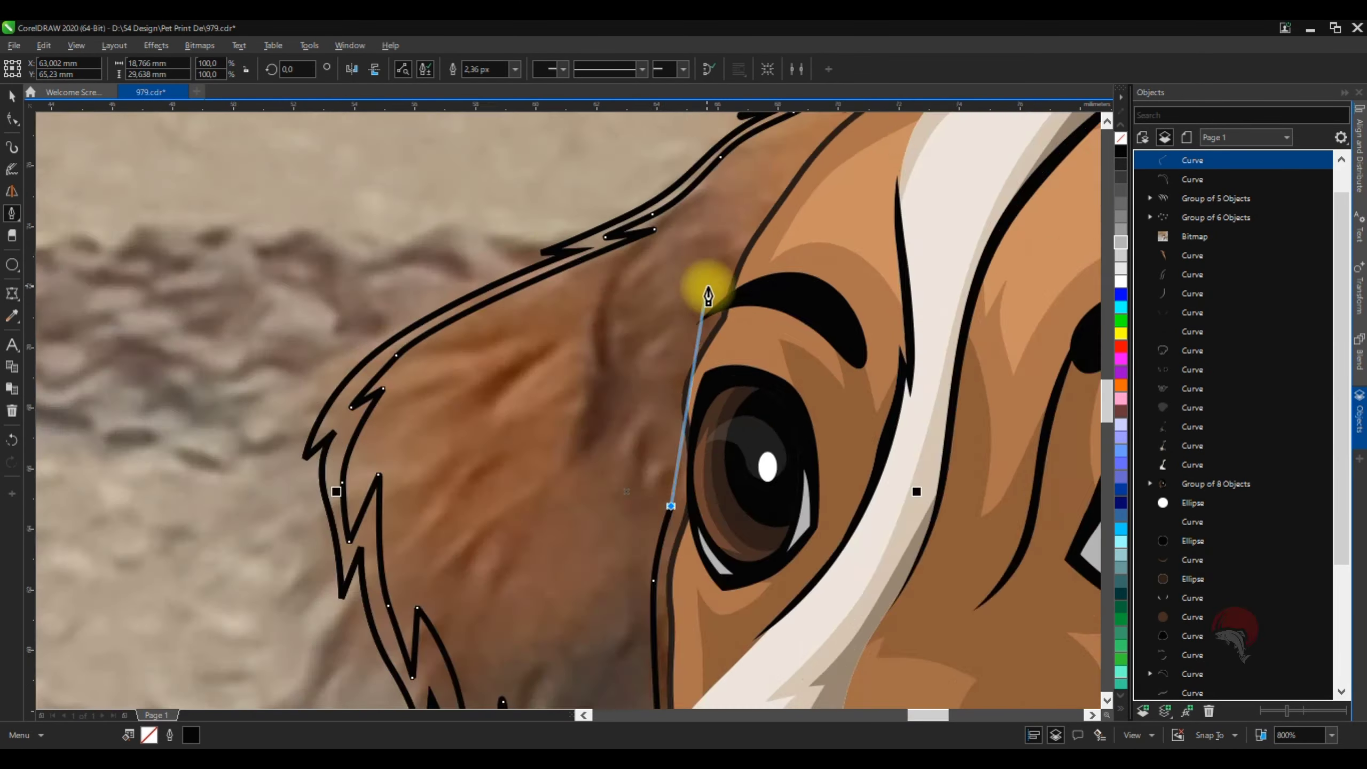
scroll(665, 390, "up", 1)
scroll(650, 375, "down", 1)
scroll(753, 344, "up", 1)
scroll(556, 614, "up", 1)
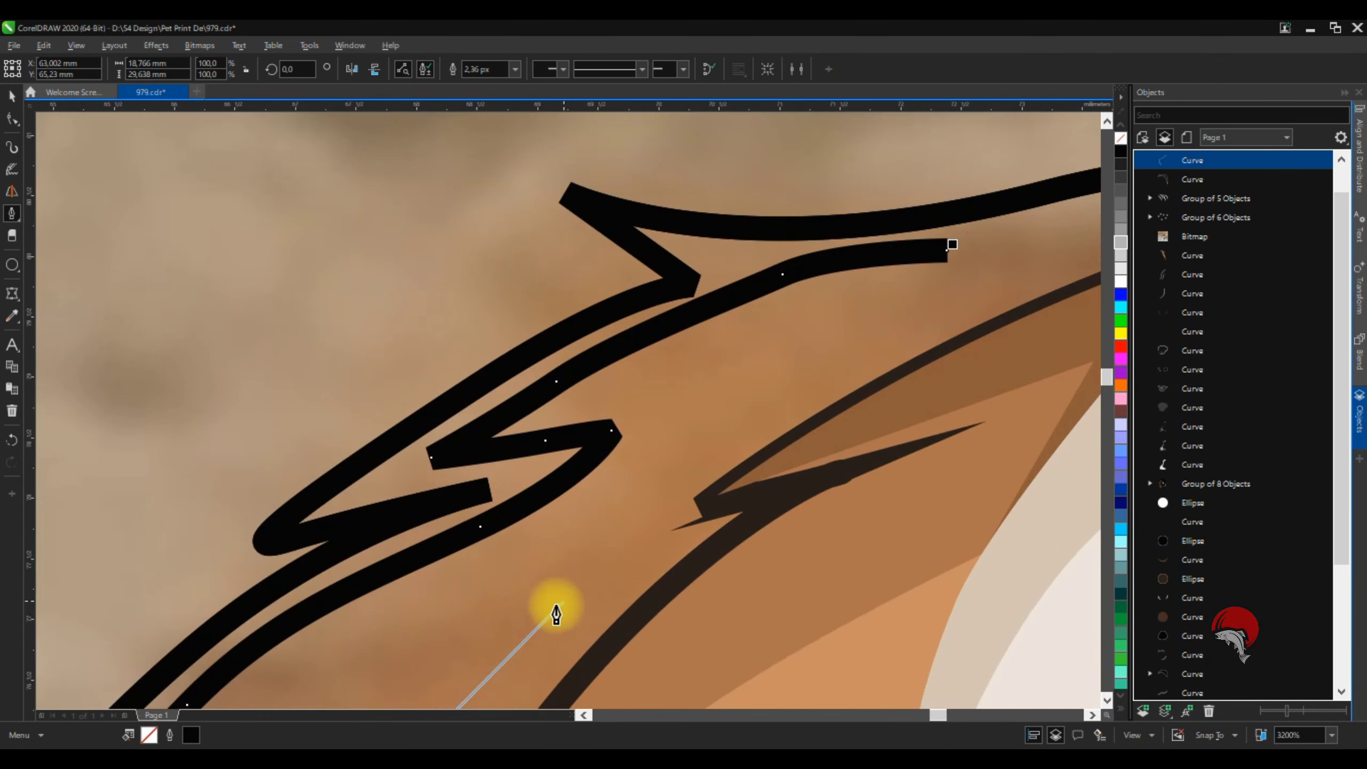
Close the left ear's inner contour along the forehead edge and save the drawing
left_click_drag(1029, 272, 1071, 256)
scroll(861, 334, "down", 1)
scroll(1049, 258, "up", 2)
left_click(785, 360)
left_click(347, 400)
scroll(579, 296, "down", 4)
scroll(613, 274, "down", 1)
scroll(486, 327, "up", 1)
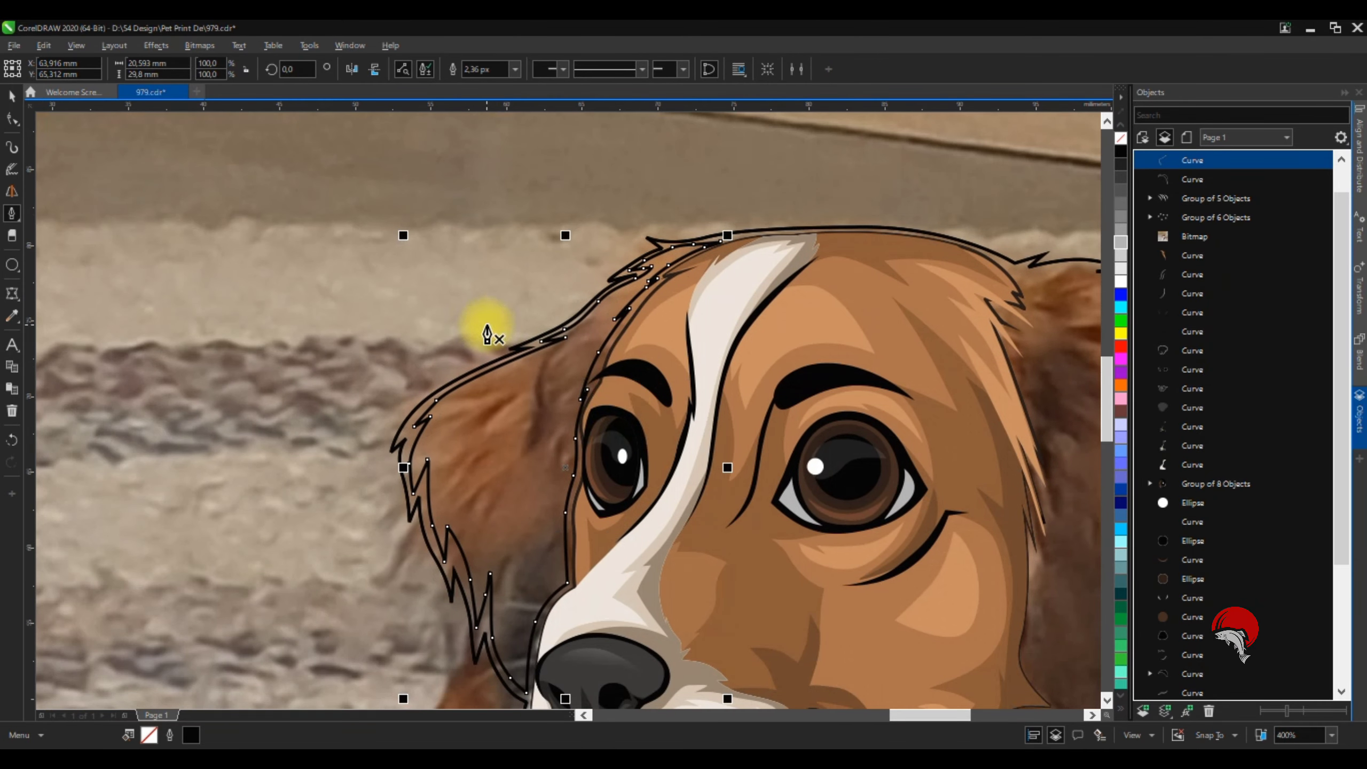
key("ctrl+s")
scroll(610, 306, "down", 3)
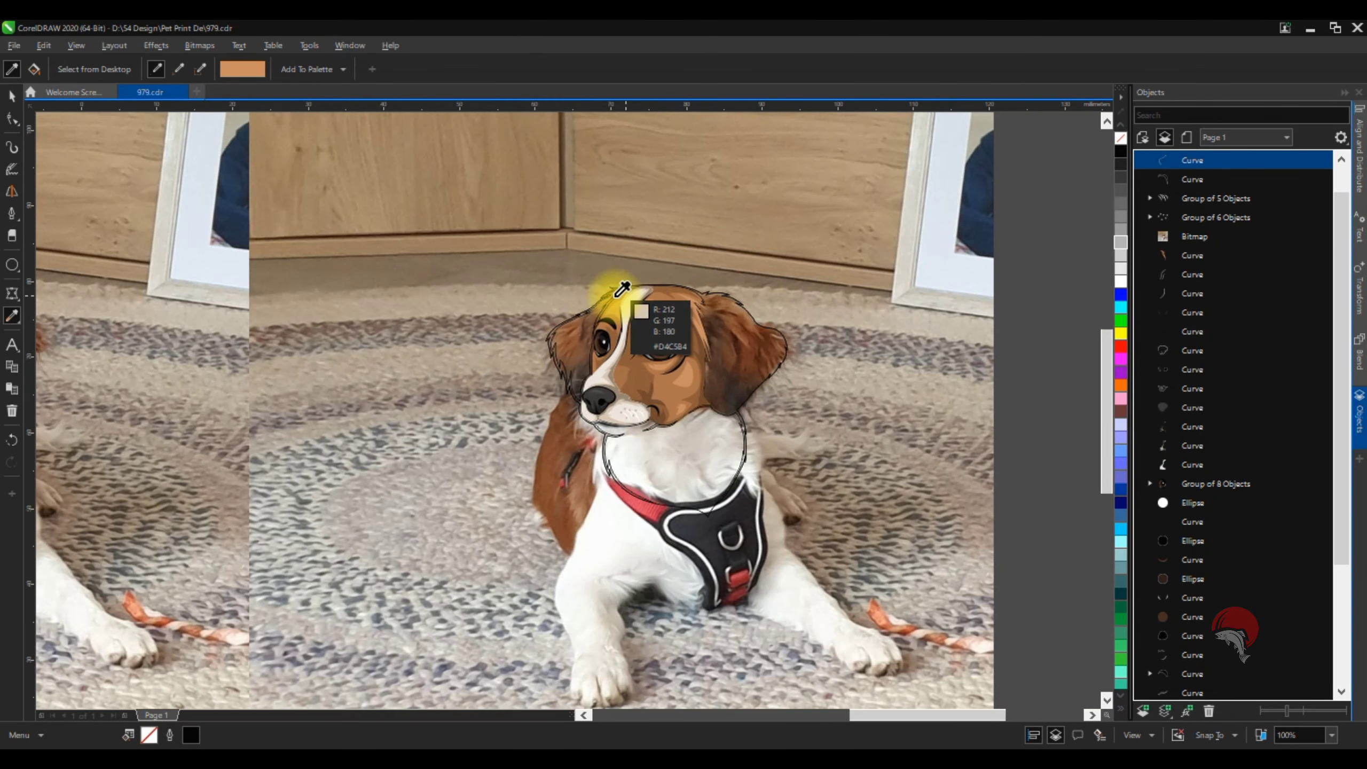
scroll(442, 473, "up", 4)
left_click(12, 119)
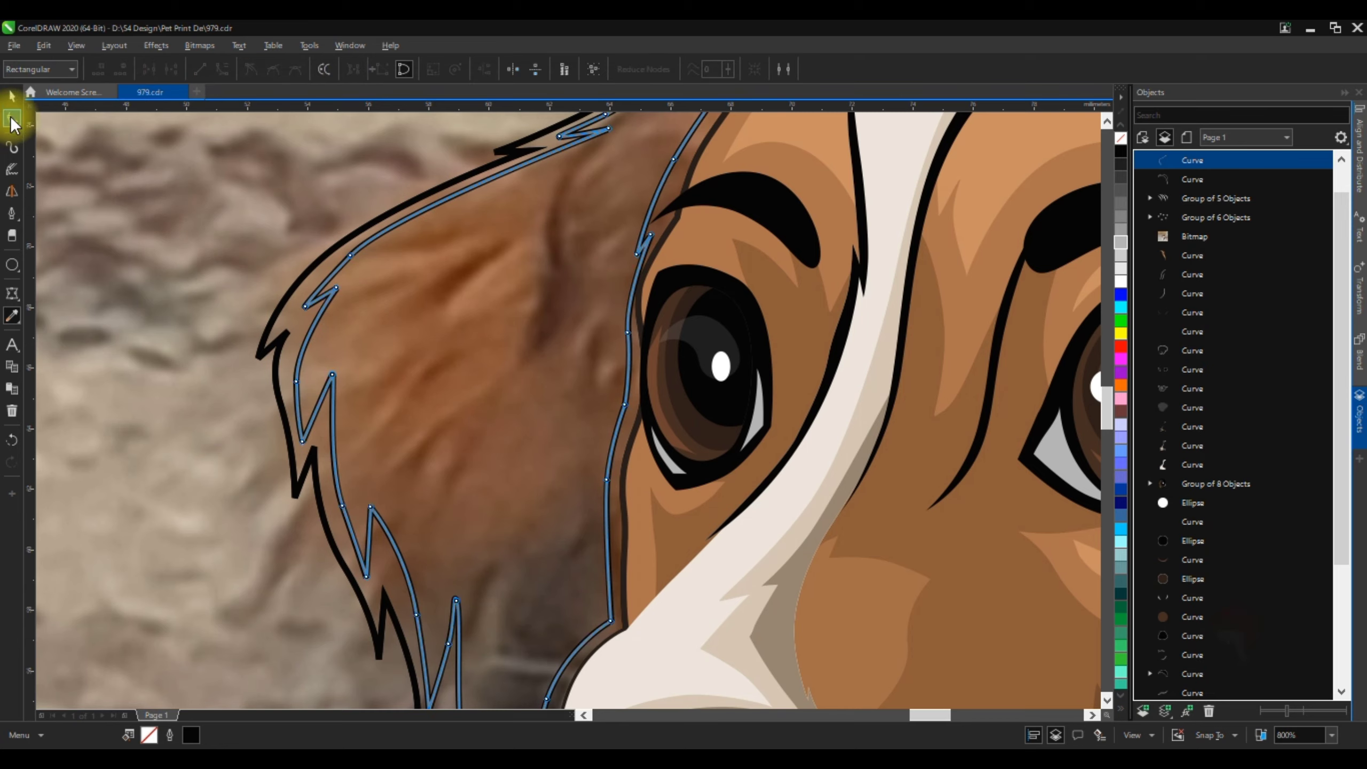
scroll(403, 431, "up", 1)
scroll(356, 388, "down", 4)
key("p")
scroll(439, 320, "up", 4)
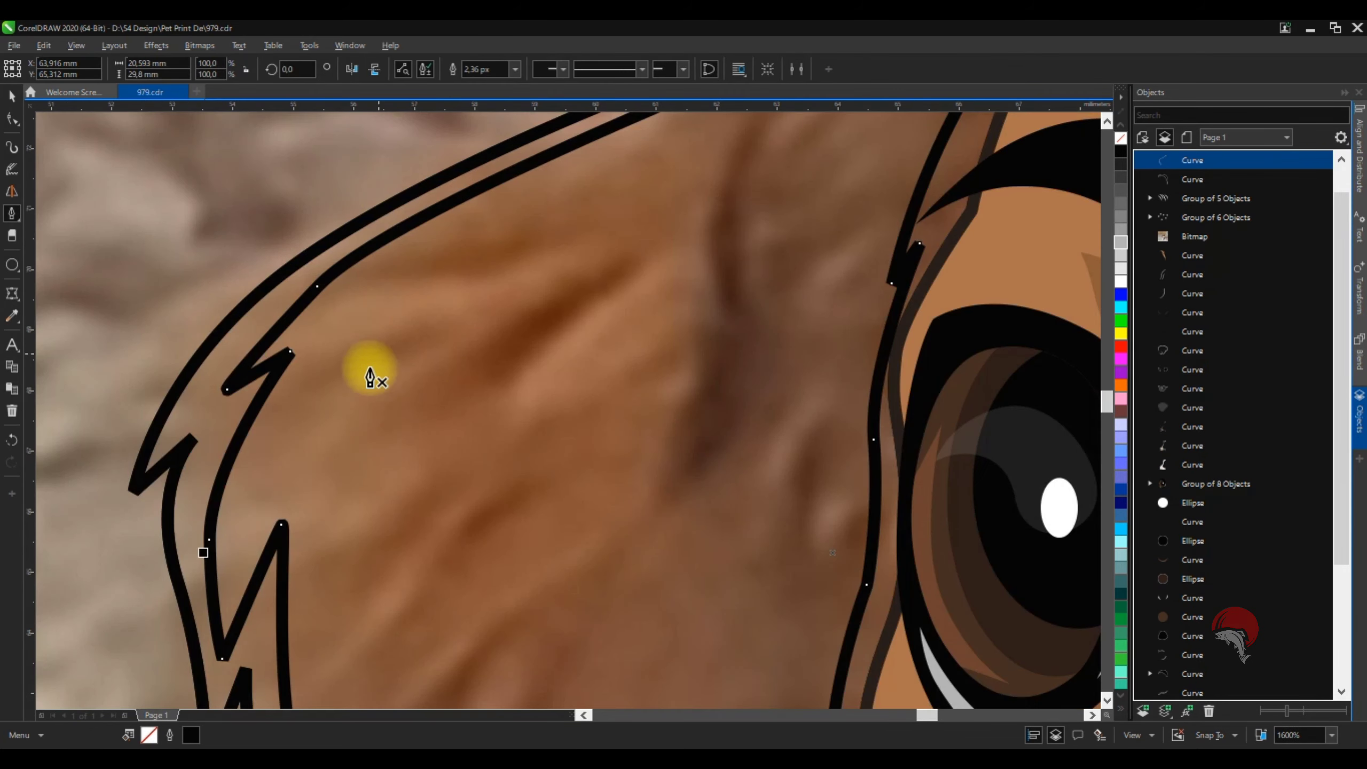
Draw two slim pointed fur strands curving across the upper part of the left ear
left_click_drag(587, 233, 323, 431)
scroll(503, 269, "down", 1)
scroll(490, 344, "up", 1)
left_click(596, 222)
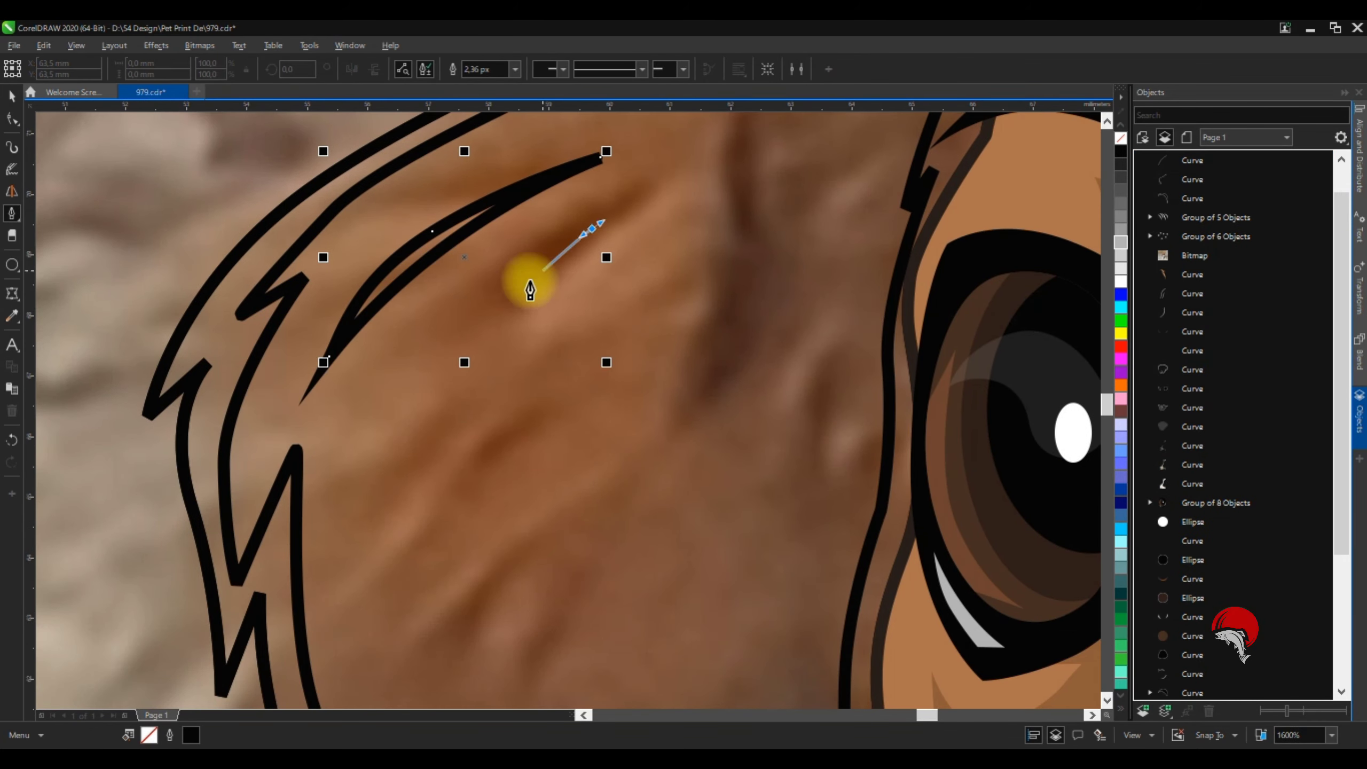
left_click(467, 342)
left_click_drag(361, 508, 429, 457)
left_click(587, 234)
scroll(618, 323, "down", 4)
scroll(645, 274, "up", 4)
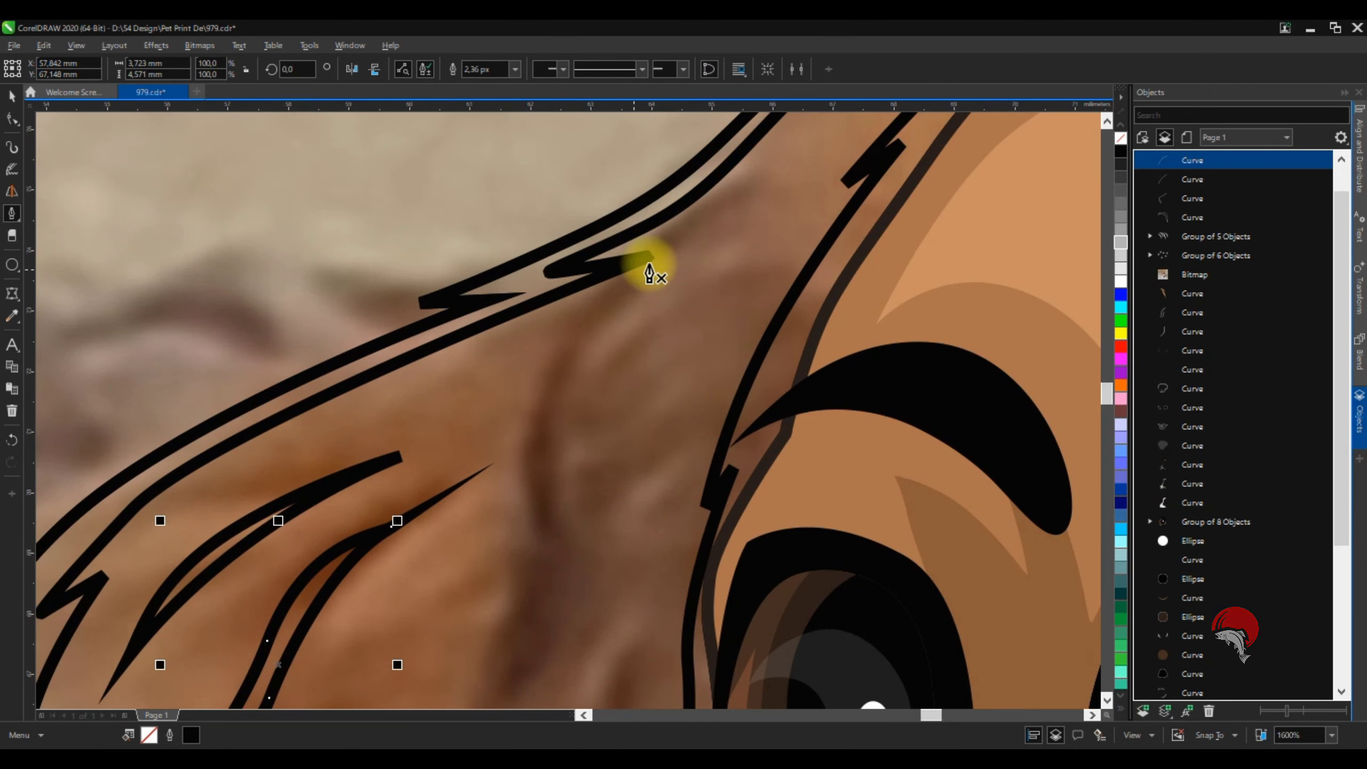
Draw a long fur strand near the ear's face side and two slim strands down the ear's middle
left_click(614, 339)
scroll(538, 371, "down", 4)
scroll(579, 306, "up", 4)
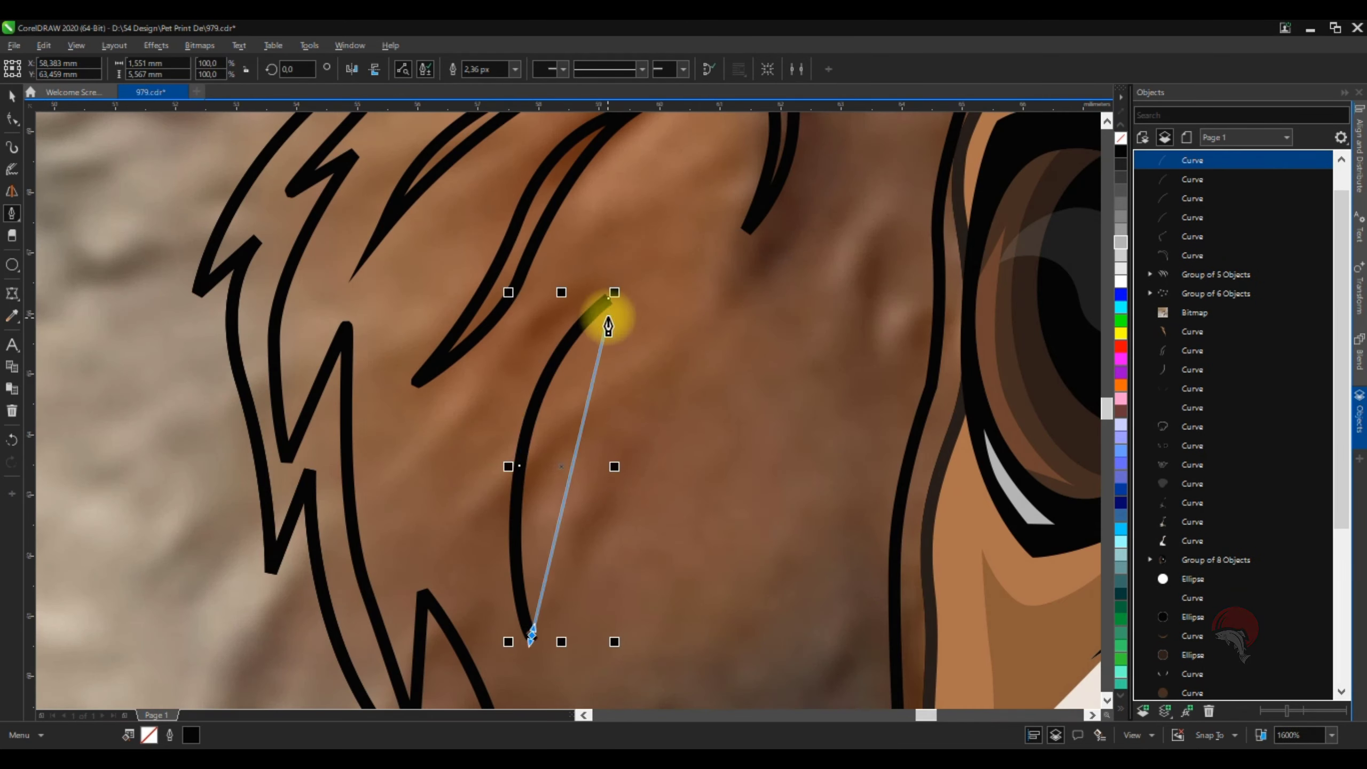
scroll(576, 340, "down", 4)
scroll(560, 358, "up", 4)
key("ctrl+z")
scroll(541, 229, "down", 5)
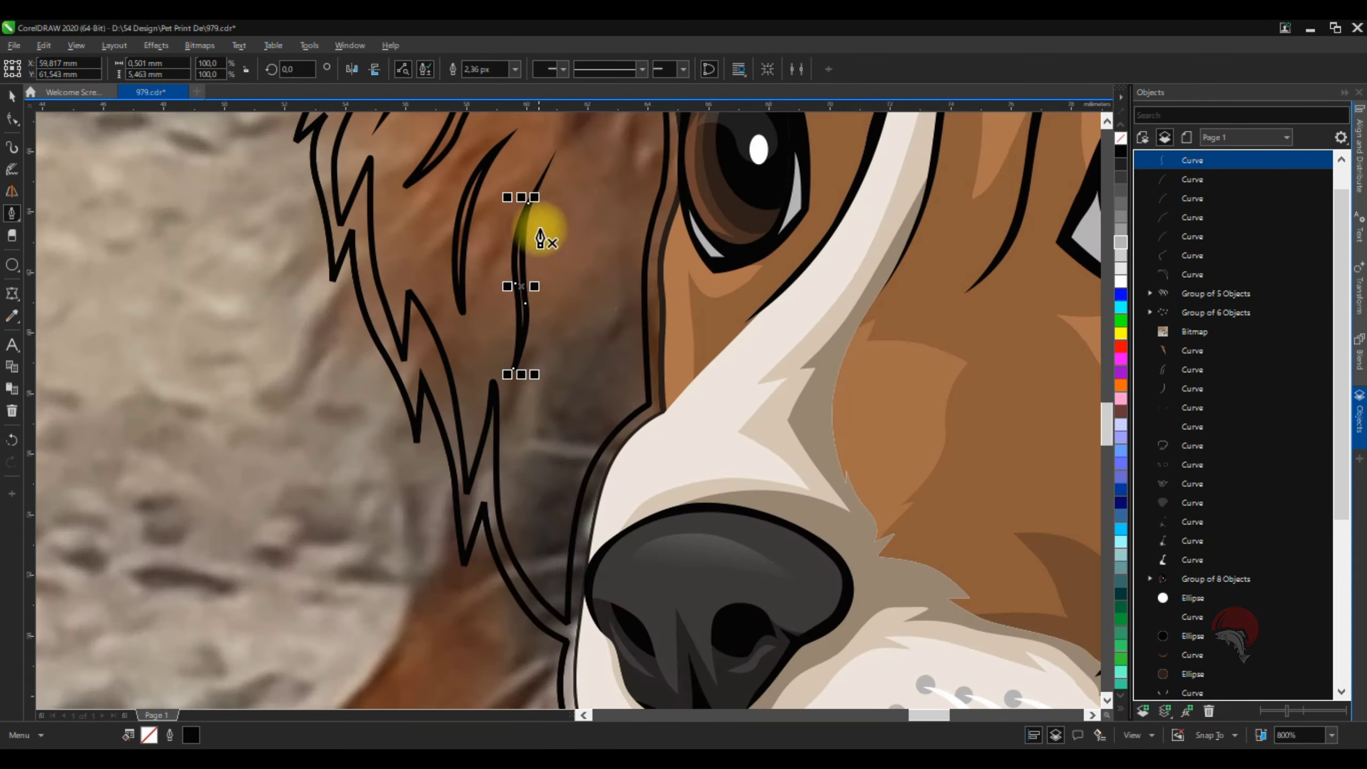
Add a slightly reduced strand between the middle ones, combine the ear's fur strands and fill them black
scroll(647, 295, "up", 6)
left_click(612, 217)
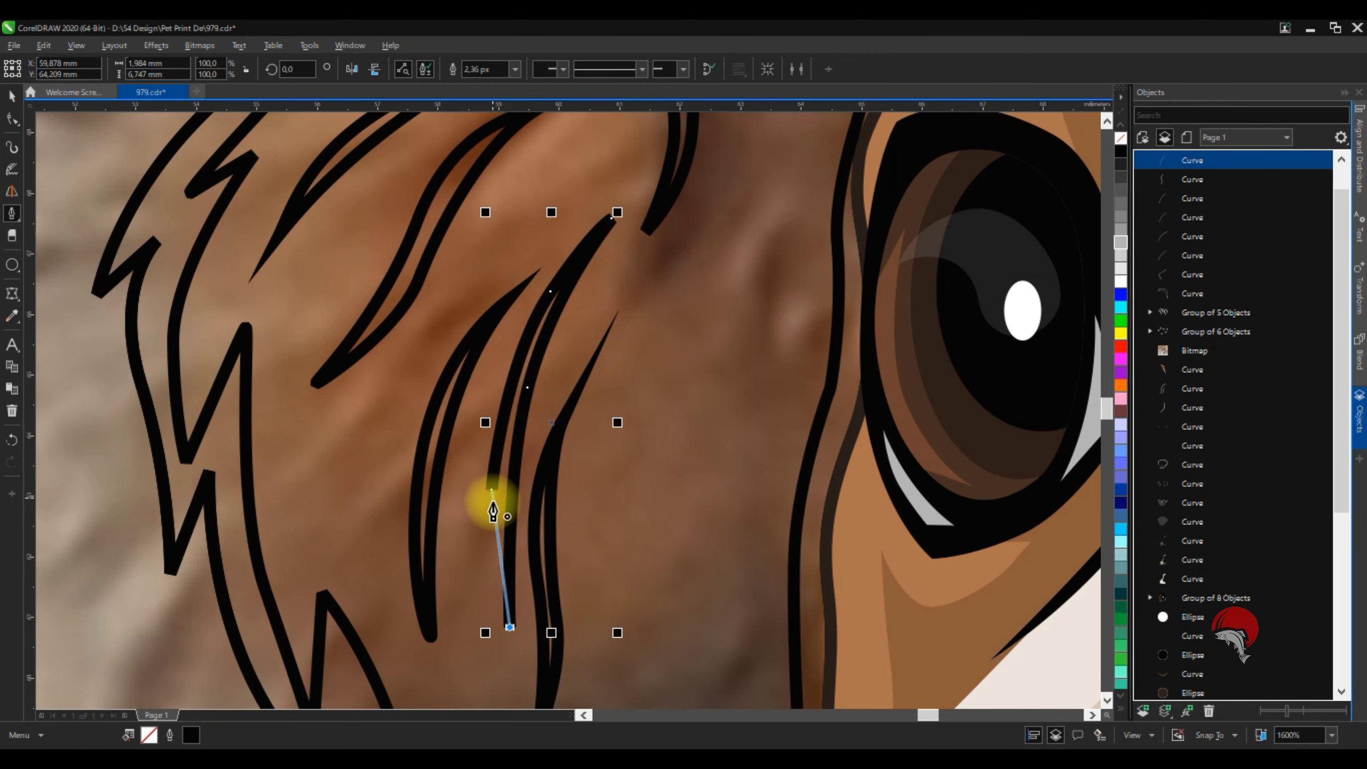
scroll(497, 351, "down", 3)
scroll(493, 494, "up", 3)
key("space")
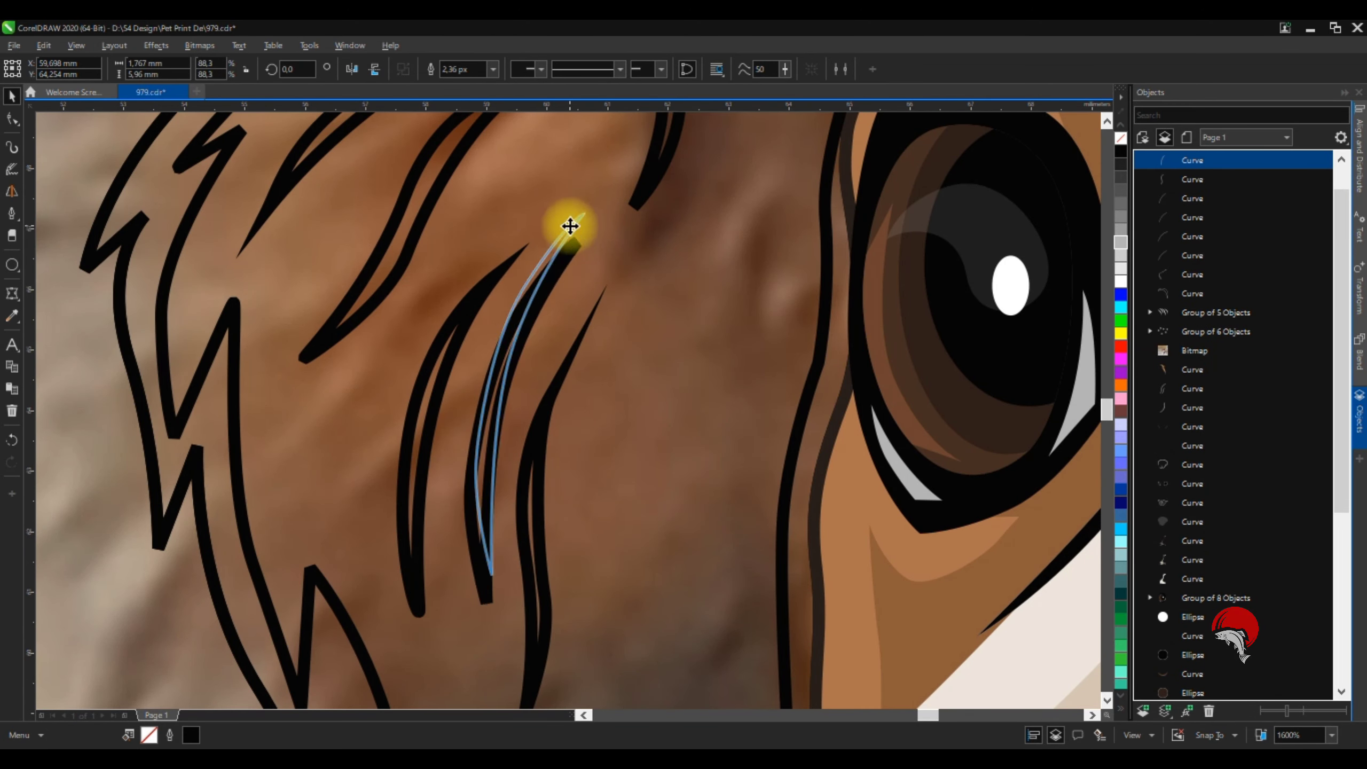
scroll(570, 226, "down", 2)
key("ctrl+l")
key("Tab")
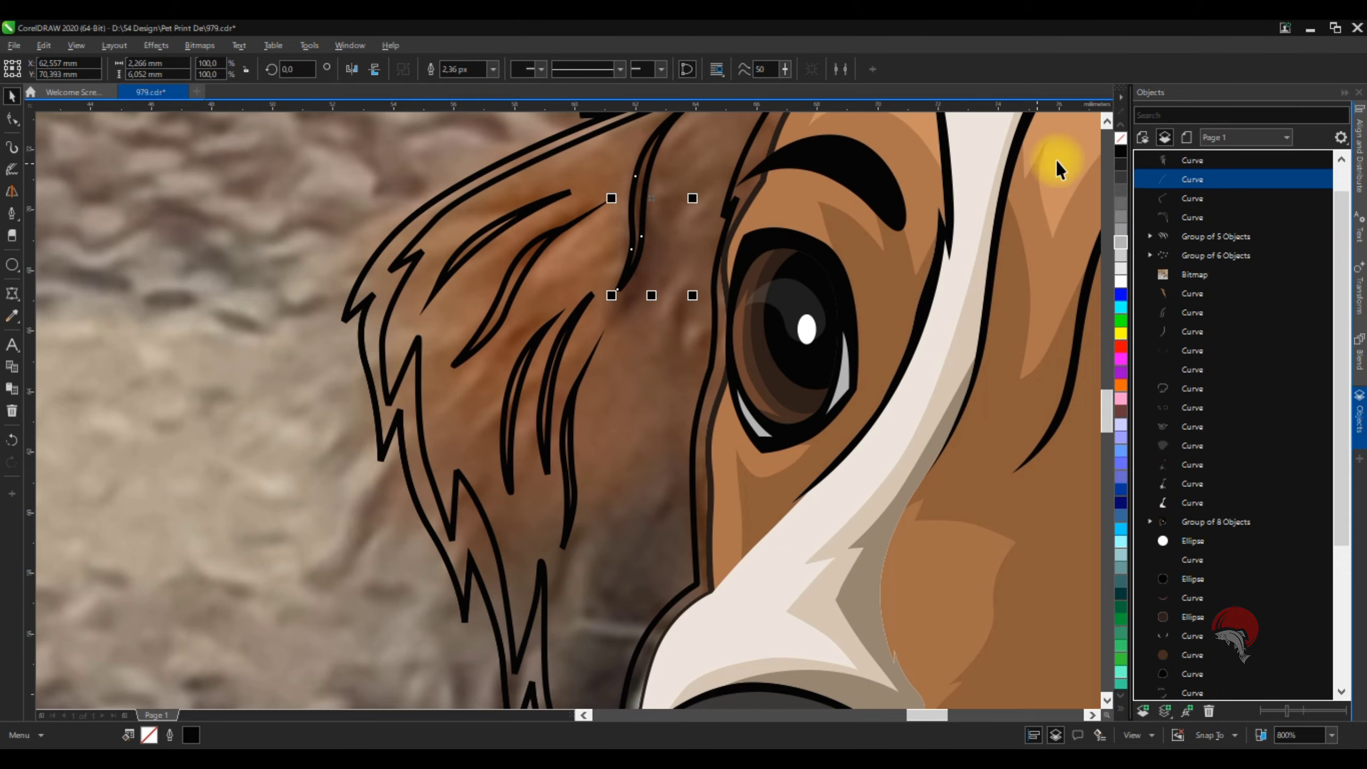
left_click(545, 243)
scroll(487, 317, "down", 2)
Trace a large shade shape from the ear's upper end down its face side with curves and pointed fur notches
key("space")
scroll(497, 333, "up", 2)
scroll(464, 302, "down", 2)
scroll(463, 296, "up", 3)
left_click(189, 444)
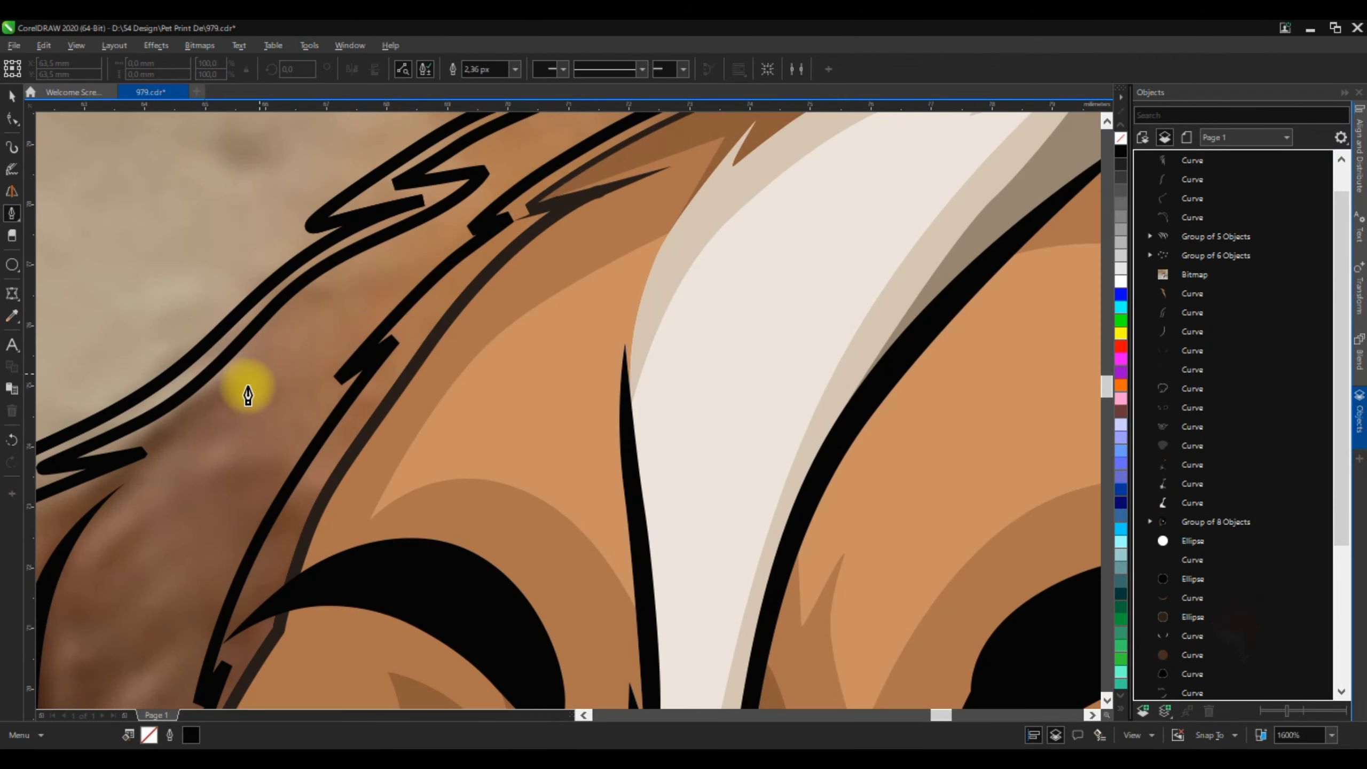
left_click_drag(654, 142, 754, 121)
left_click_drag(281, 277, 245, 323)
scroll(241, 281, "down", 1)
key("ctrl+z")
scroll(187, 537, "up", 1)
left_click(221, 450)
scroll(299, 323, "down", 1)
left_click_drag(347, 211, 347, 273)
left_click_drag(300, 420, 257, 482)
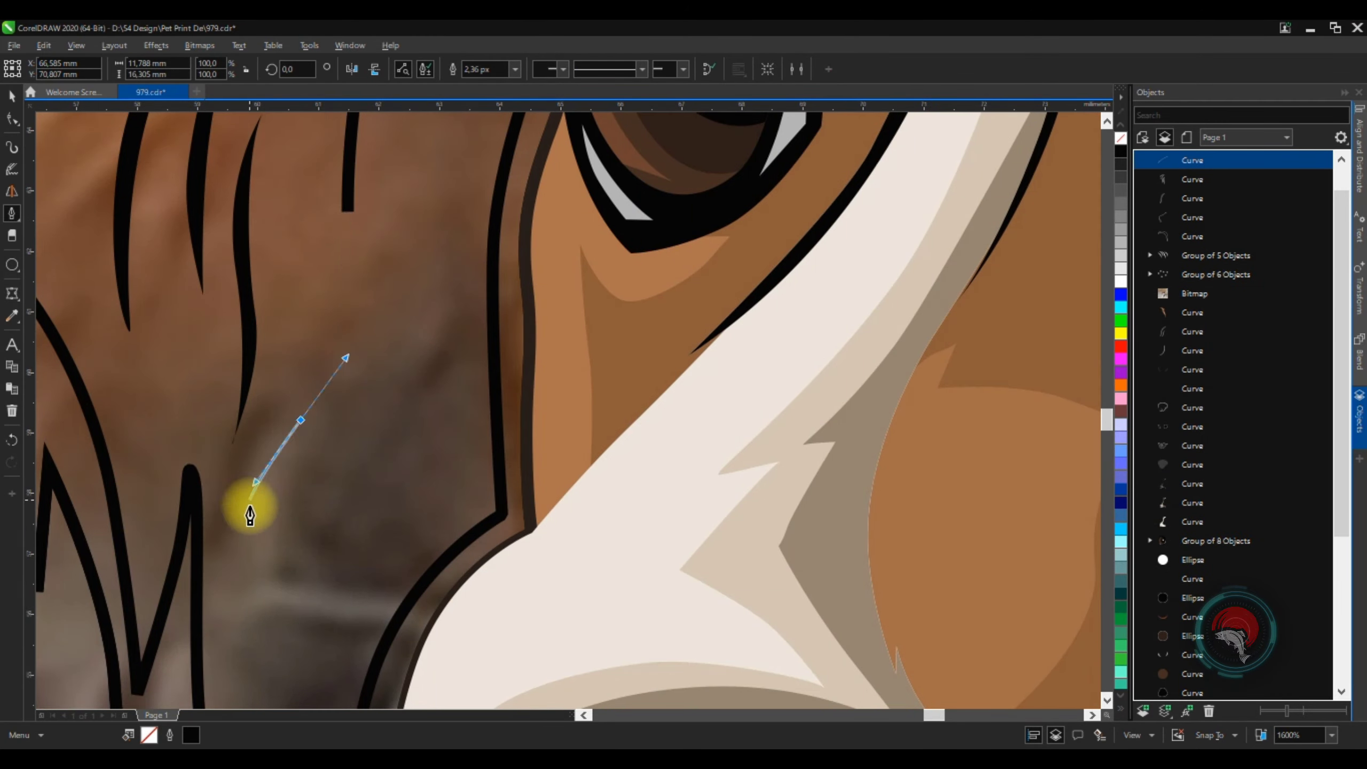
Close the shade shape, intersect it with the left ear's contour and delete the original outline
left_click(139, 692)
scroll(216, 404, "down", 3)
scroll(312, 291, "up", 2)
left_click(382, 330)
key("space")
key("ctrl+1")
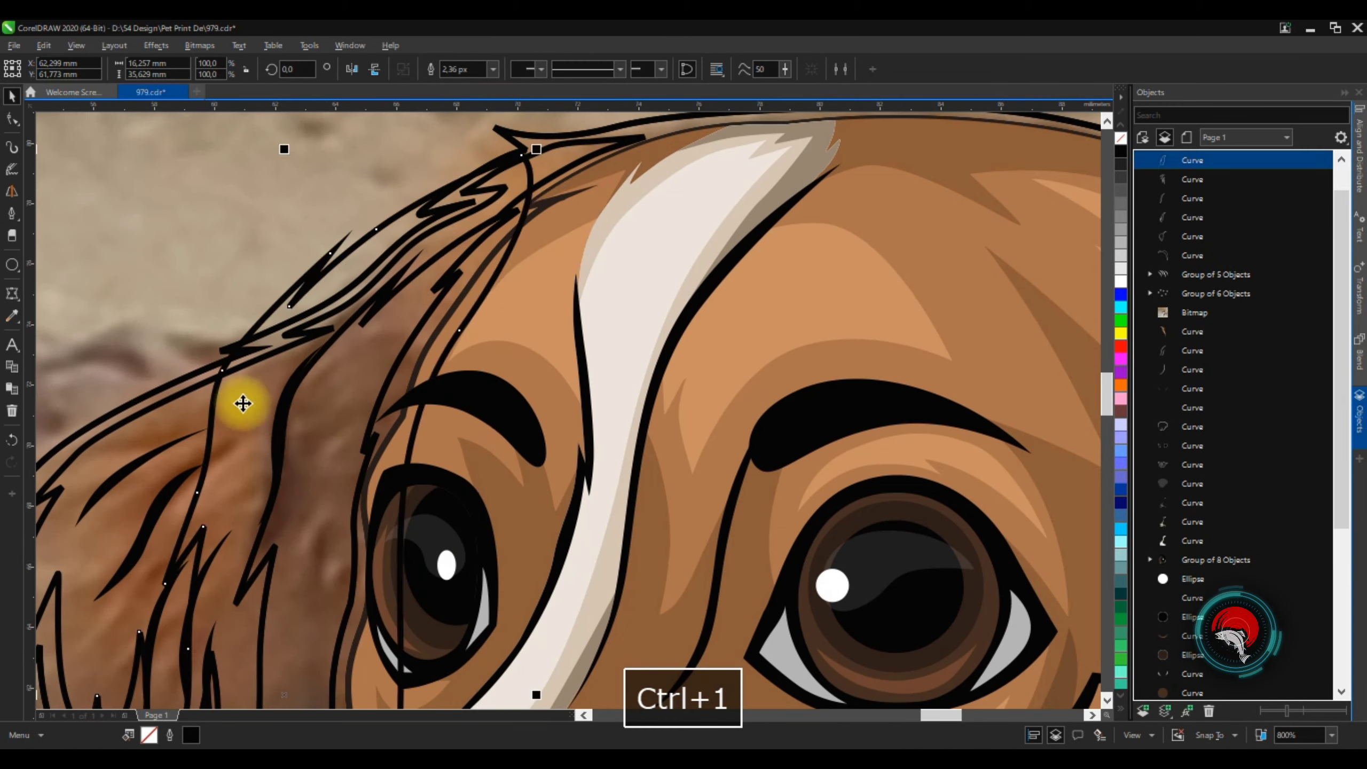
key("Delete")
Draw two jagged highlight shapes around the fur strands in the left ear's upper half
scroll(477, 254, "down", 1)
scroll(380, 382, "up", 2)
key("space")
left_click(529, 262)
left_click_drag(370, 371, 319, 451)
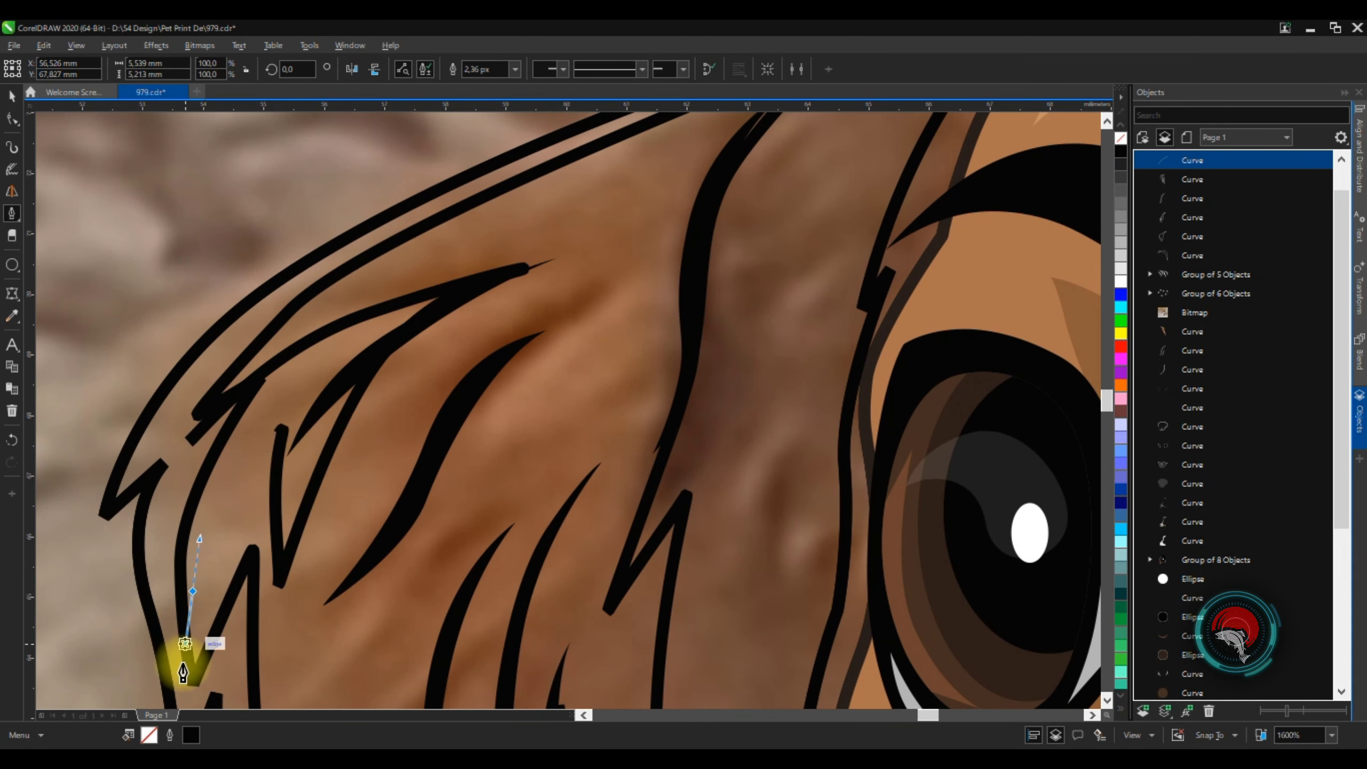
left_click_drag(188, 442, 225, 387)
scroll(378, 252, "down", 1)
scroll(485, 262, "up", 1)
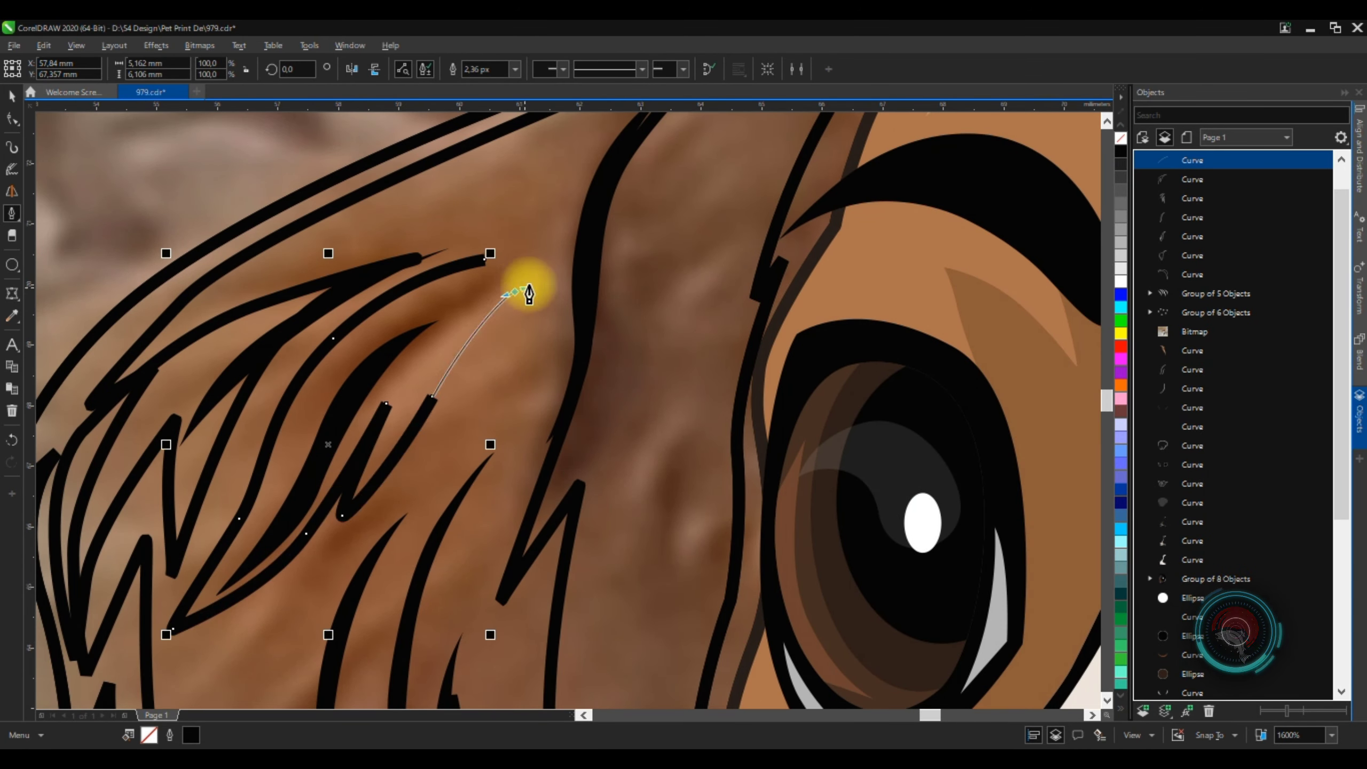
scroll(400, 285, "down", 1)
scroll(313, 514, "up", 1)
Draw a third highlight shape with pointed fur ends around the left ear's middle strands
left_click(534, 235)
left_click_drag(363, 415, 330, 498)
left_click(342, 553)
left_click(386, 461)
key("ctrl+z")
left_click_drag(372, 572, 381, 631)
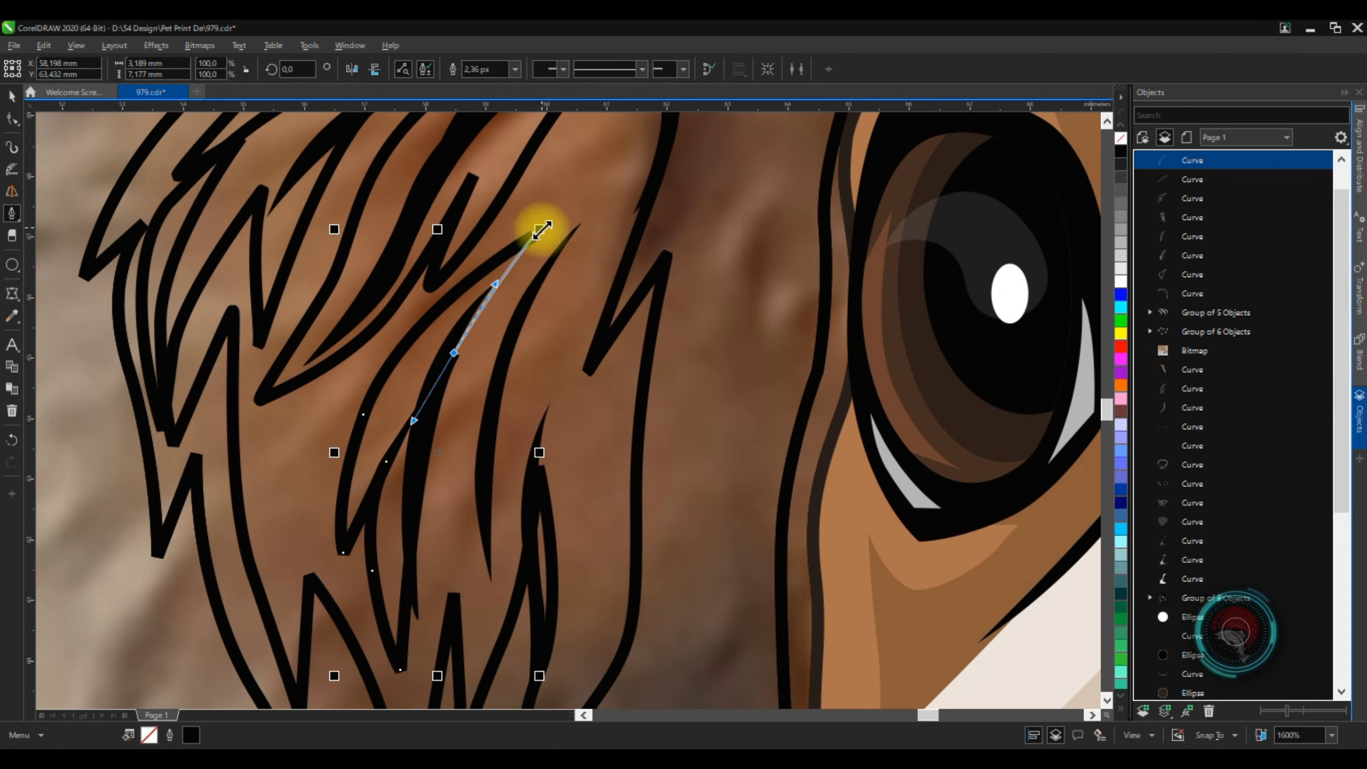
left_click(541, 230)
Combine the highlight shapes, intersect them with the left ear's contour and delete the original
scroll(543, 299, "down", 1)
key("space")
left_click(417, 338, "shift")
left_click(365, 354, "shift")
key("ctrl+l")
left_click(285, 349, "shift")
key("ctrl+1")
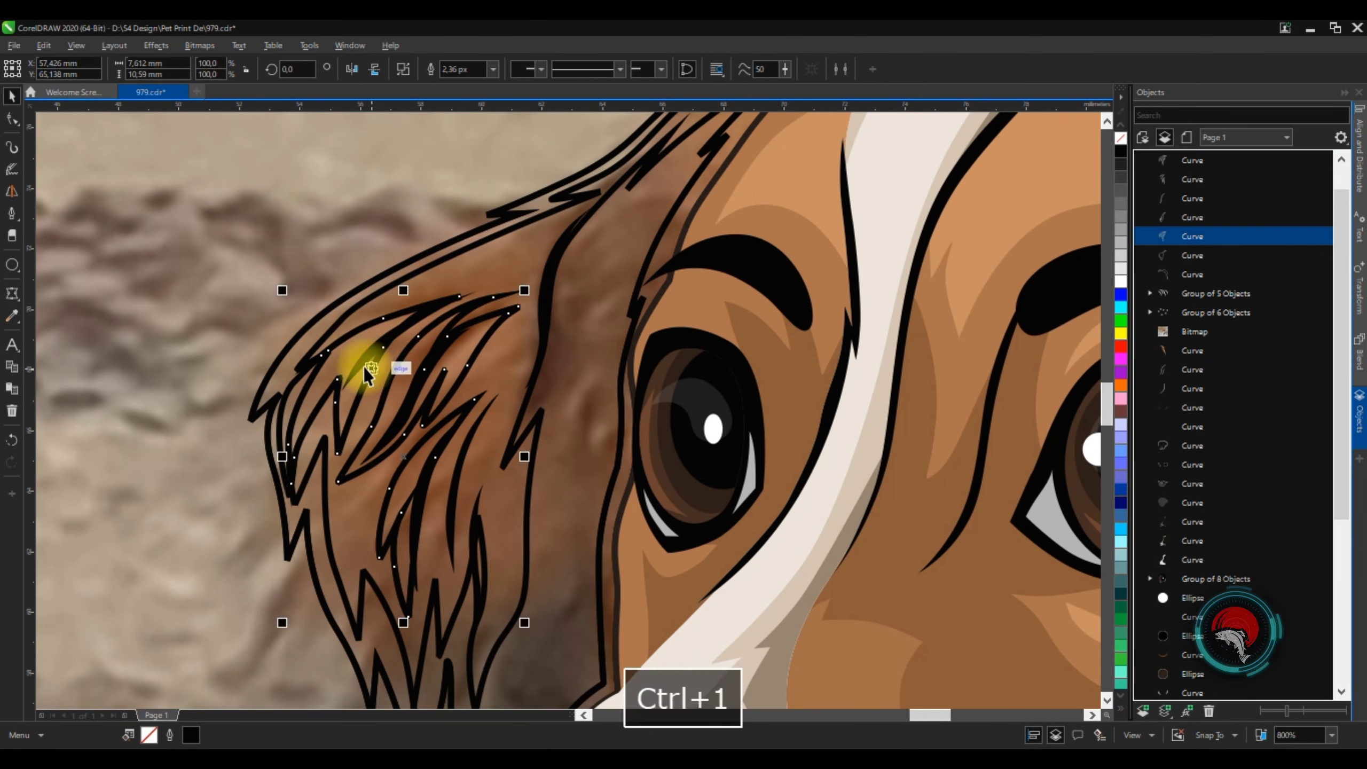
left_click(364, 367)
key("Delete")
Fill the left ear's highlight shapes with the light orange sampled from the face
scroll(363, 269, "down", 1)
left_click(555, 240)
scroll(249, 291, "up", 1)
left_click(258, 294)
left_click(630, 186, "shift")
scroll(371, 377, "down", 1)
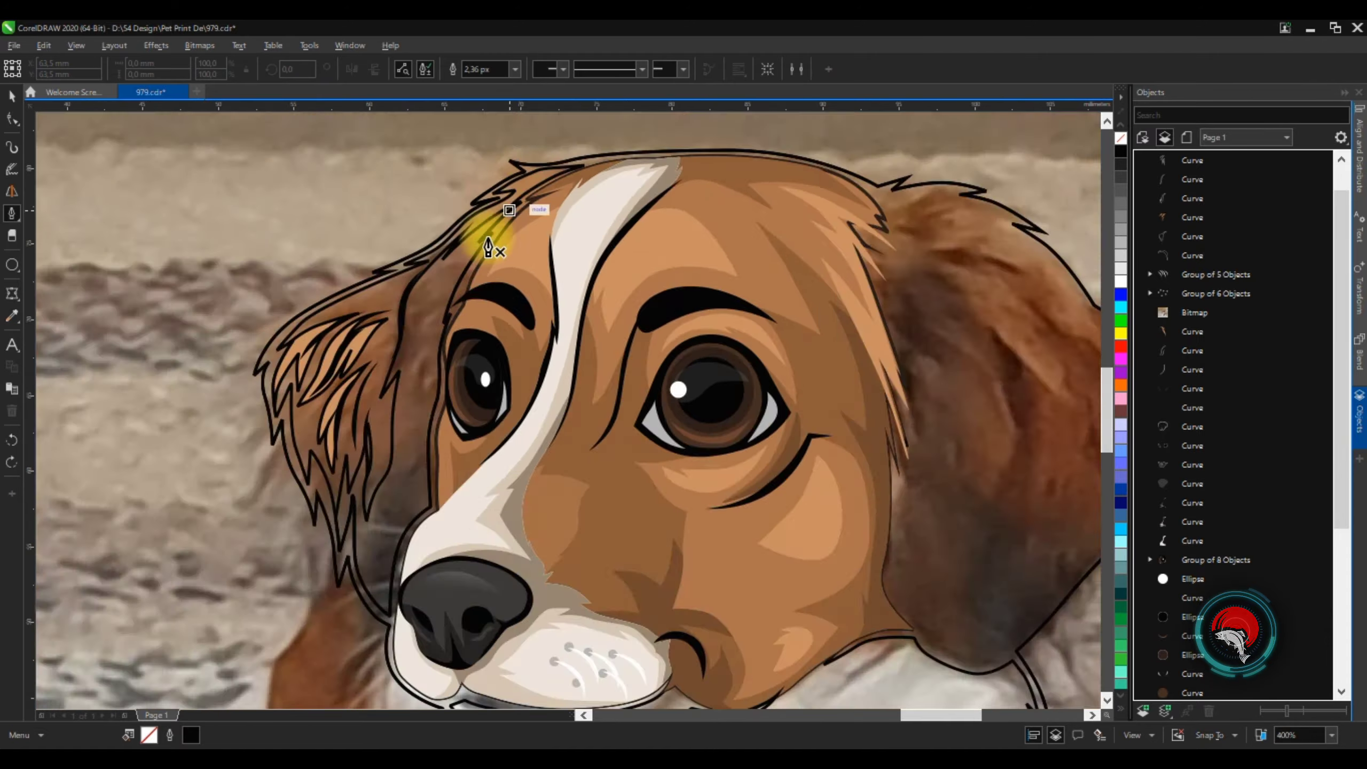
Trace a darker inner shade shape with jagged fur points down the ear's face side toward the muzzle
scroll(488, 239, "up", 1)
left_click(510, 207)
left_click_drag(418, 296, 378, 352)
left_click(347, 393)
left_click(433, 254)
left_click(438, 530)
left_click(420, 460)
left_click_drag(492, 339, 442, 414)
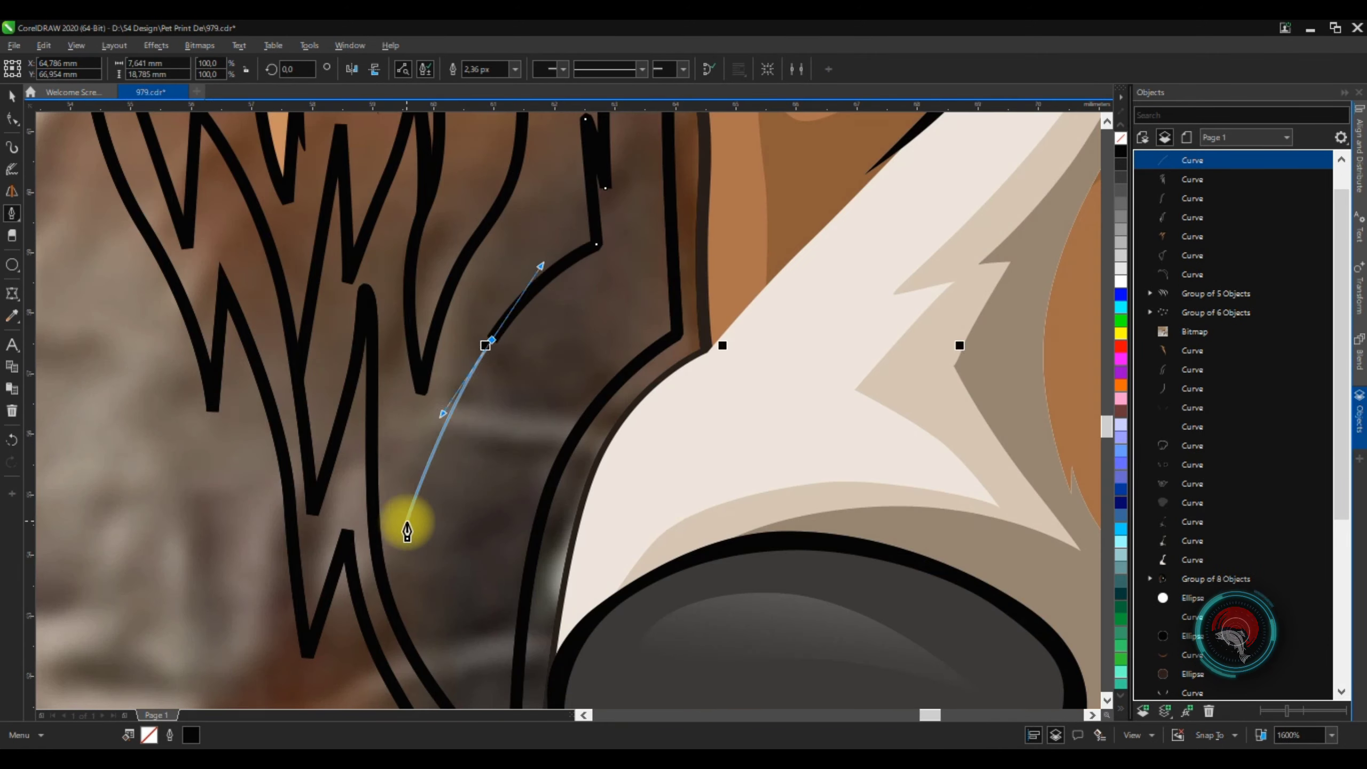
Close the inner shade shape, intersect it with the existing ear shading and delete the original
left_click(407, 521)
scroll(485, 476, "down", 3)
scroll(578, 361, "up", 1)
scroll(468, 328, "up", 1)
key("space")
key("ctrl+1")
scroll(437, 387, "down", 1)
key("Delete")
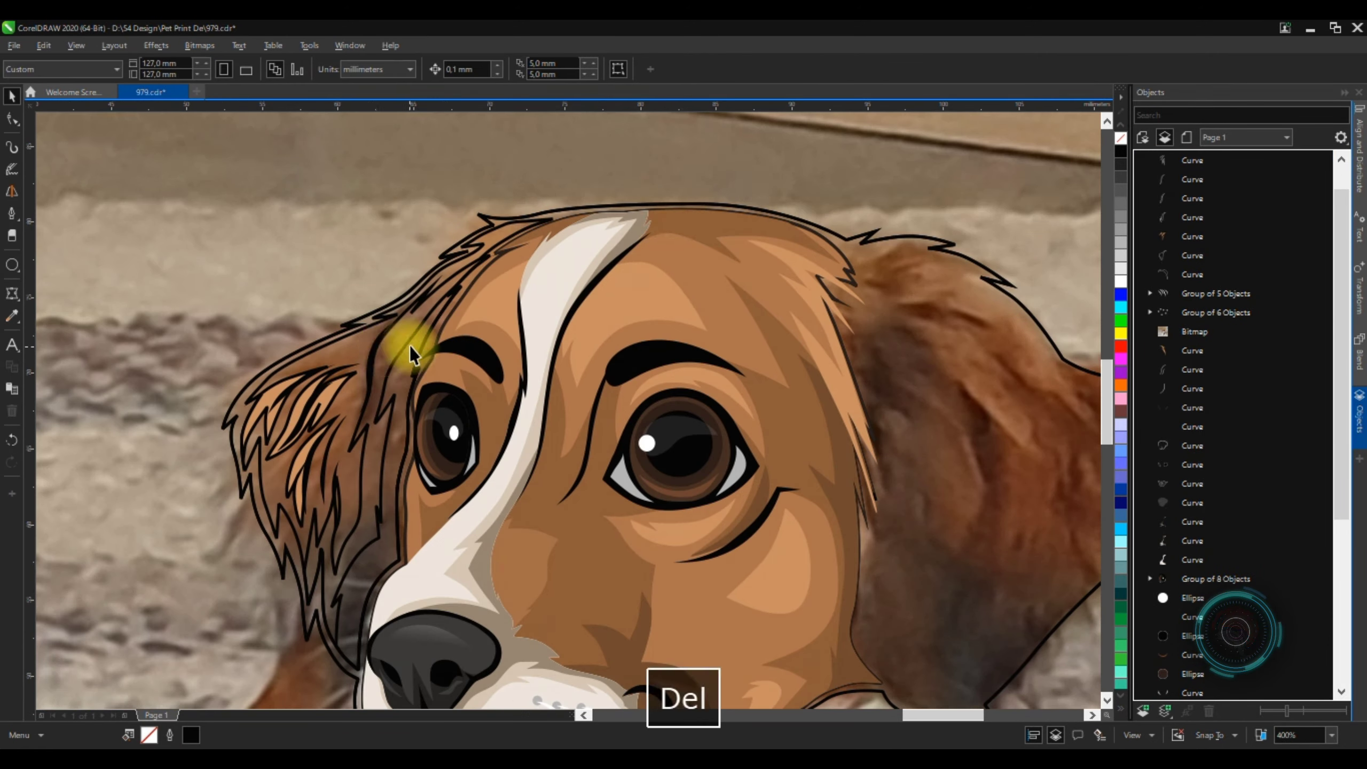
Fill the left ear's base, highlight and shade shapes with brown tones sampled from the head
key("i")
left_click(647, 274)
left_click(389, 343)
left_click(703, 267)
scroll(336, 391, "up", 1)
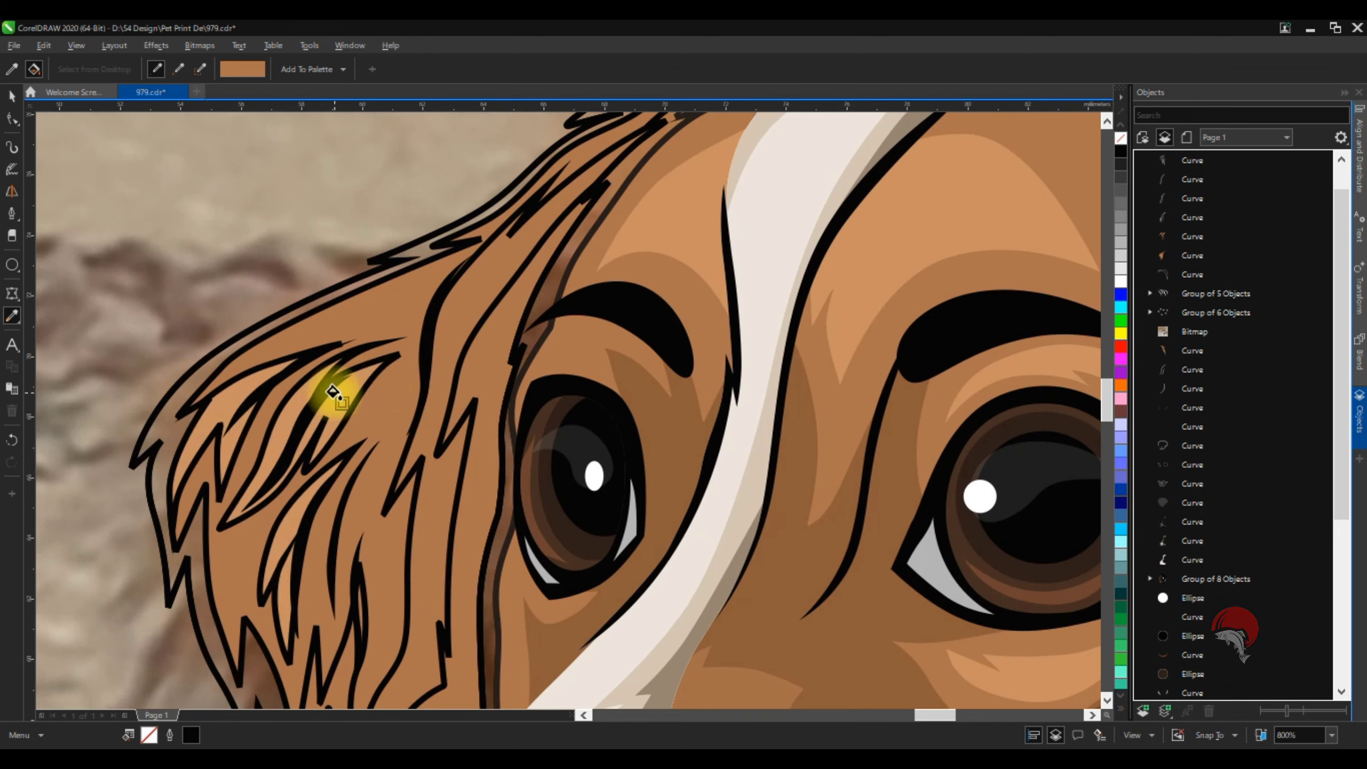
scroll(557, 346, "down", 1)
scroll(543, 304, "up", 1)
scroll(441, 308, "down", 1)
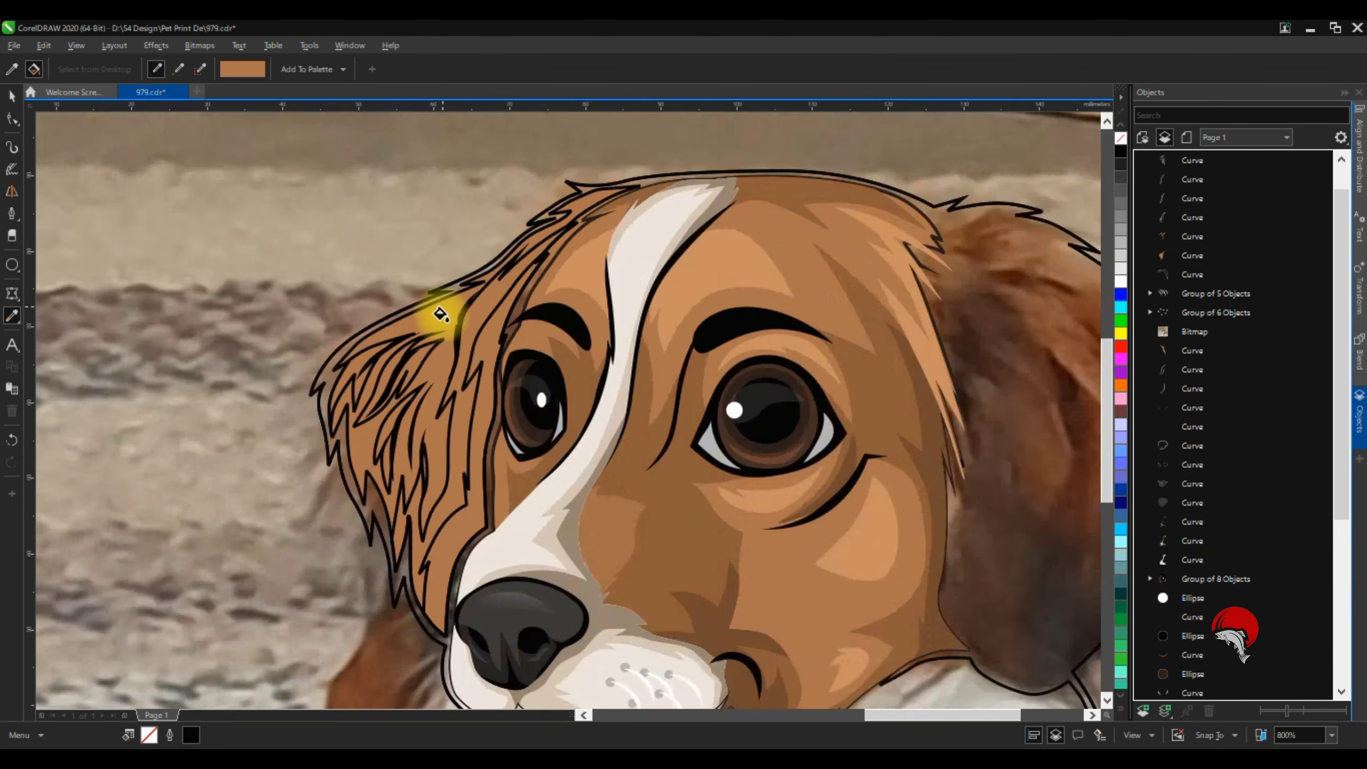
scroll(322, 325, "down", 1)
scroll(322, 328, "up", 1)
key("shift")
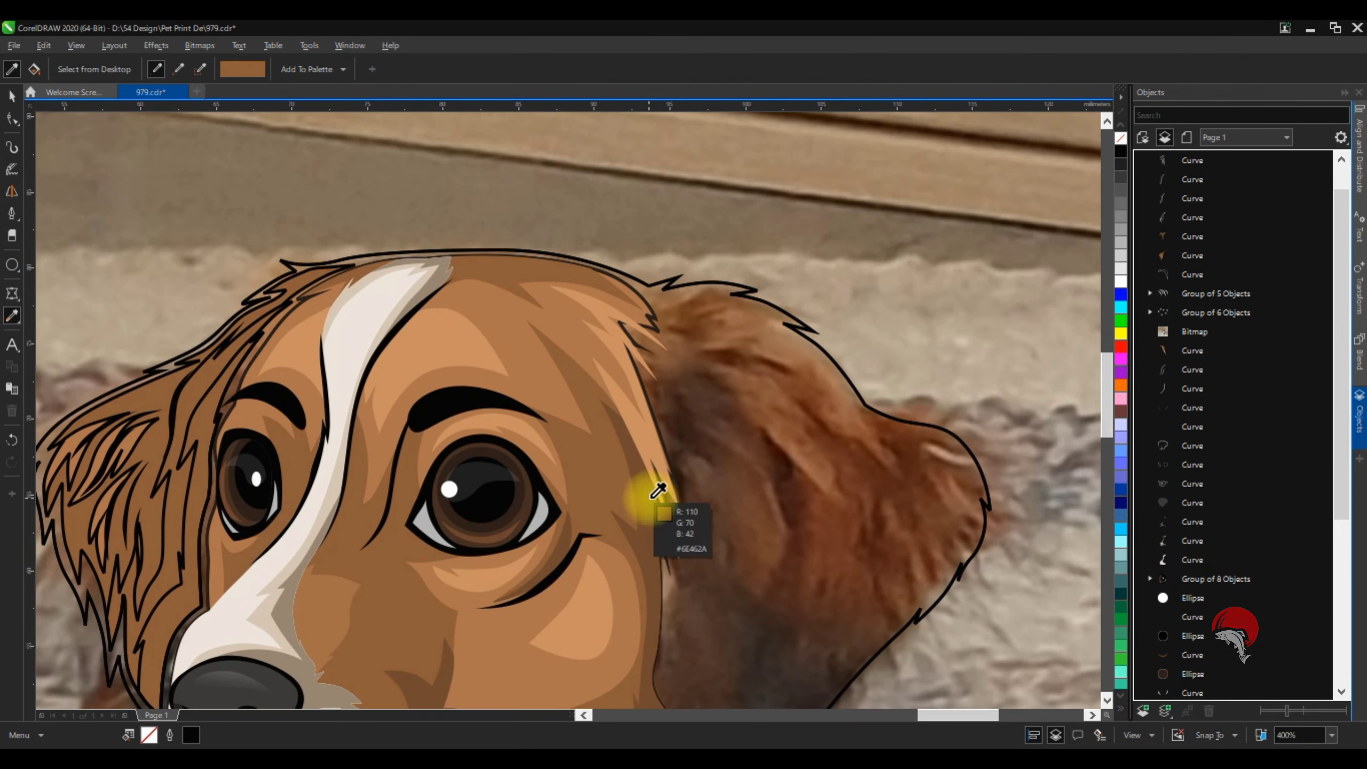
scroll(213, 373, "up", 1)
Darken the ear's large shade shape to #634028 and give the inner shade shape a still darker brown
key("space")
left_click(302, 338)
key("shift+F11")
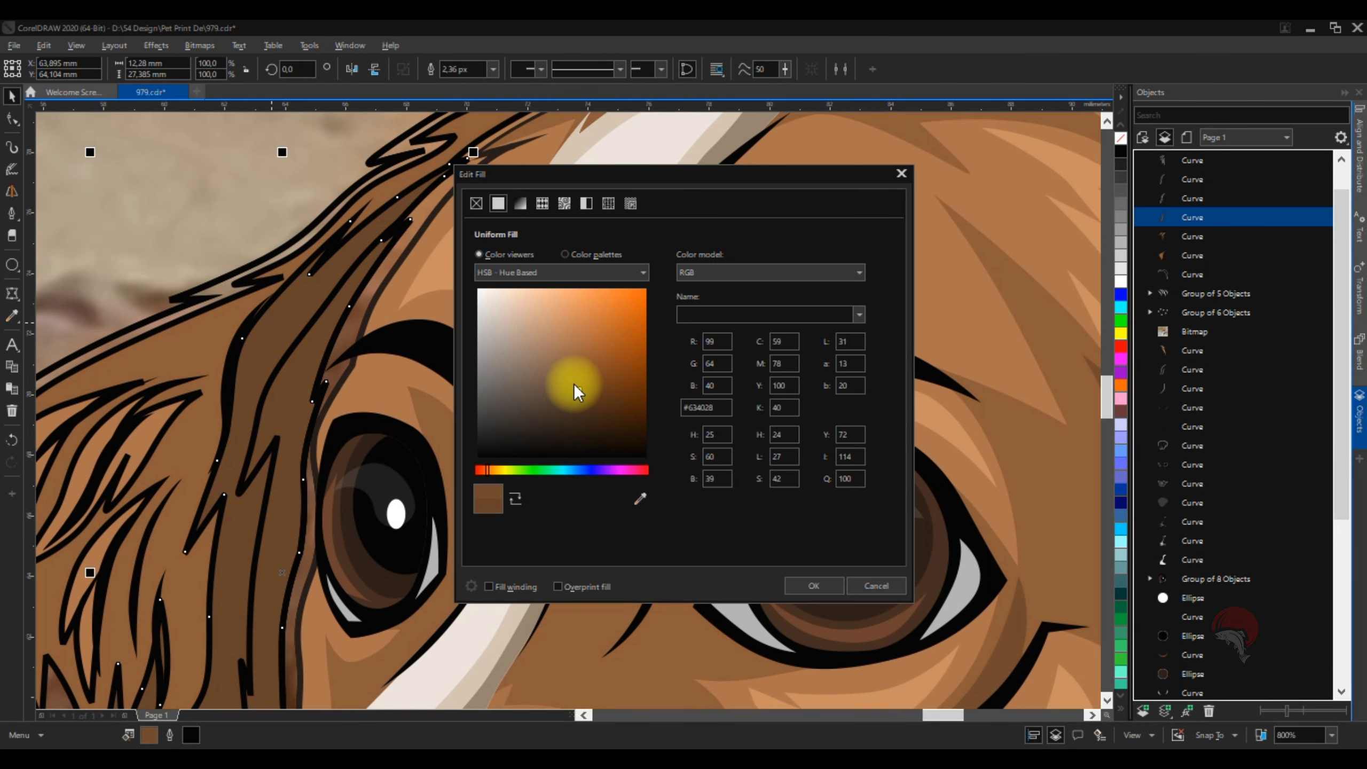
left_click(816, 586)
left_click(298, 409)
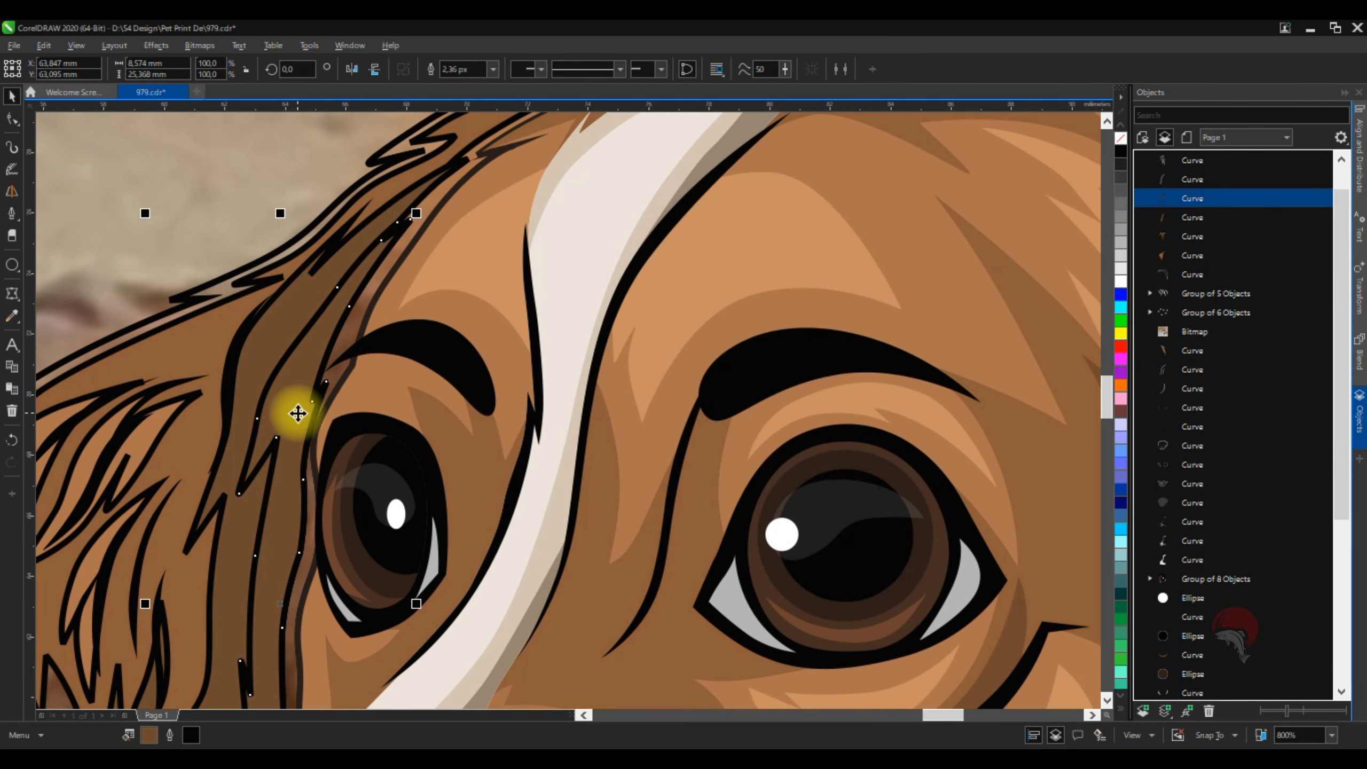
key("shift+F11")
left_click(574, 404)
left_click(822, 587)
Remove the outlines from the left ear's highlight and shade shapes
scroll(457, 354, "down", 2)
left_click_drag(391, 264, 576, 526)
key("ctrl+z")
left_click(430, 238)
scroll(466, 344, "down", 1)
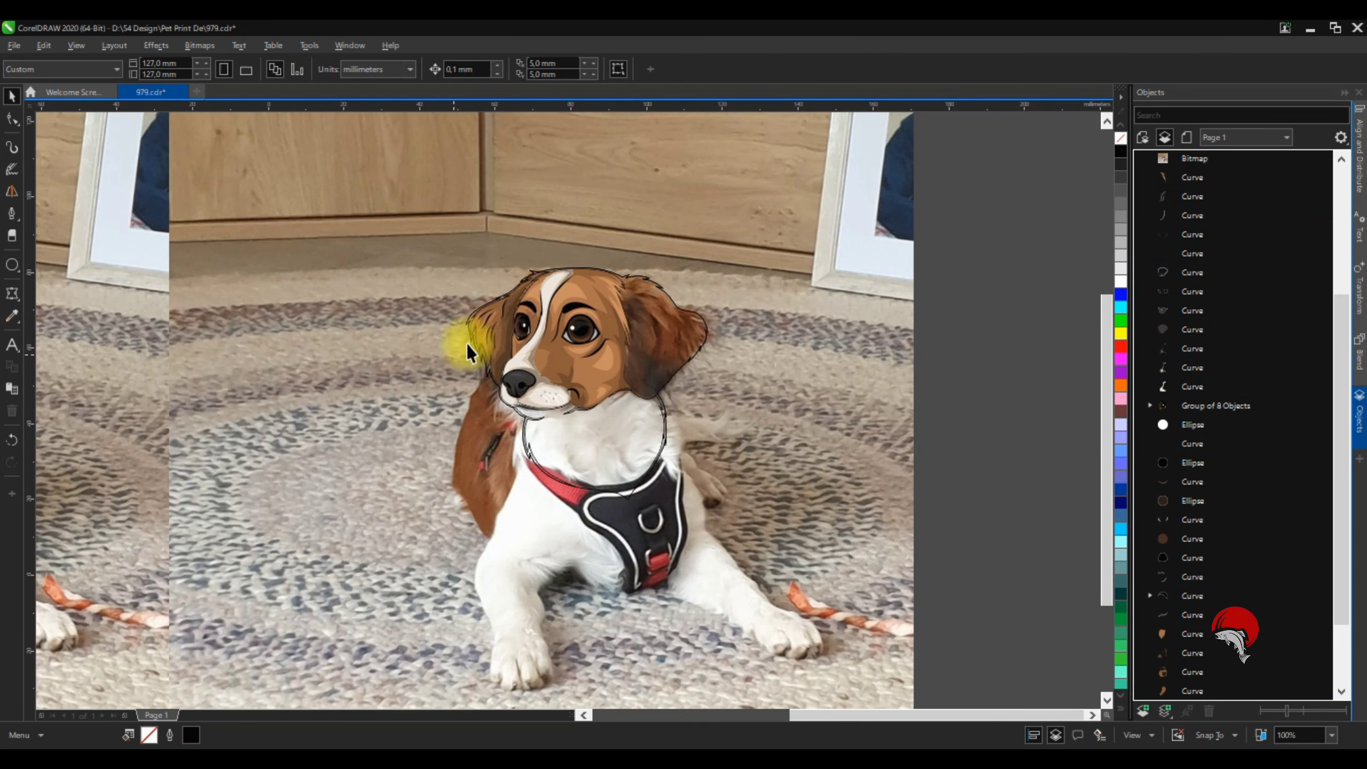
Draw a pointed highlight along the left ear's upper edge and combine it with the light brown highlight shapes
scroll(500, 282, "up", 2)
scroll(500, 282, "up", 2)
key("p")
left_click(589, 268)
left_click_drag(423, 342, 344, 364)
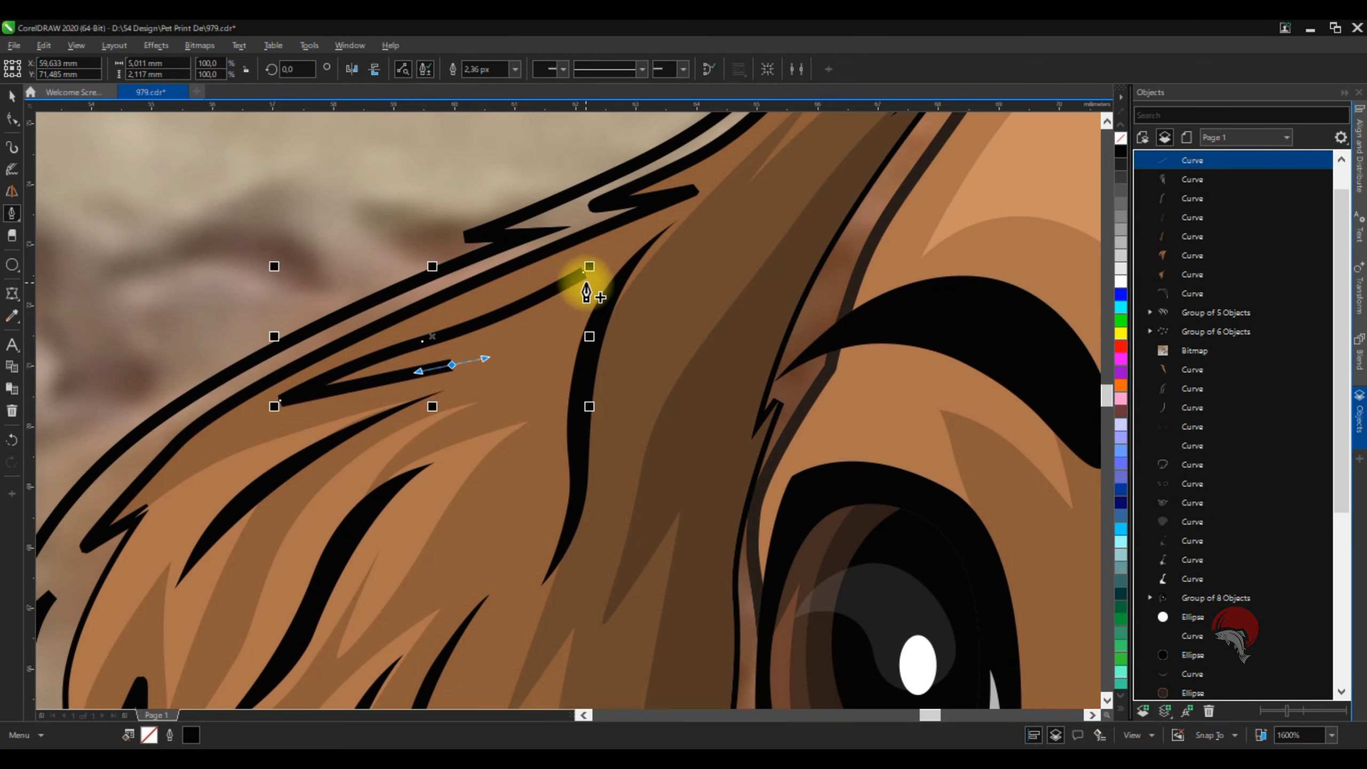
left_click(589, 280)
key("space")
left_click(192, 488, "shift")
key("ctrl+l")
scroll(458, 422, "down", 2)
scroll(413, 582, "up", 2)
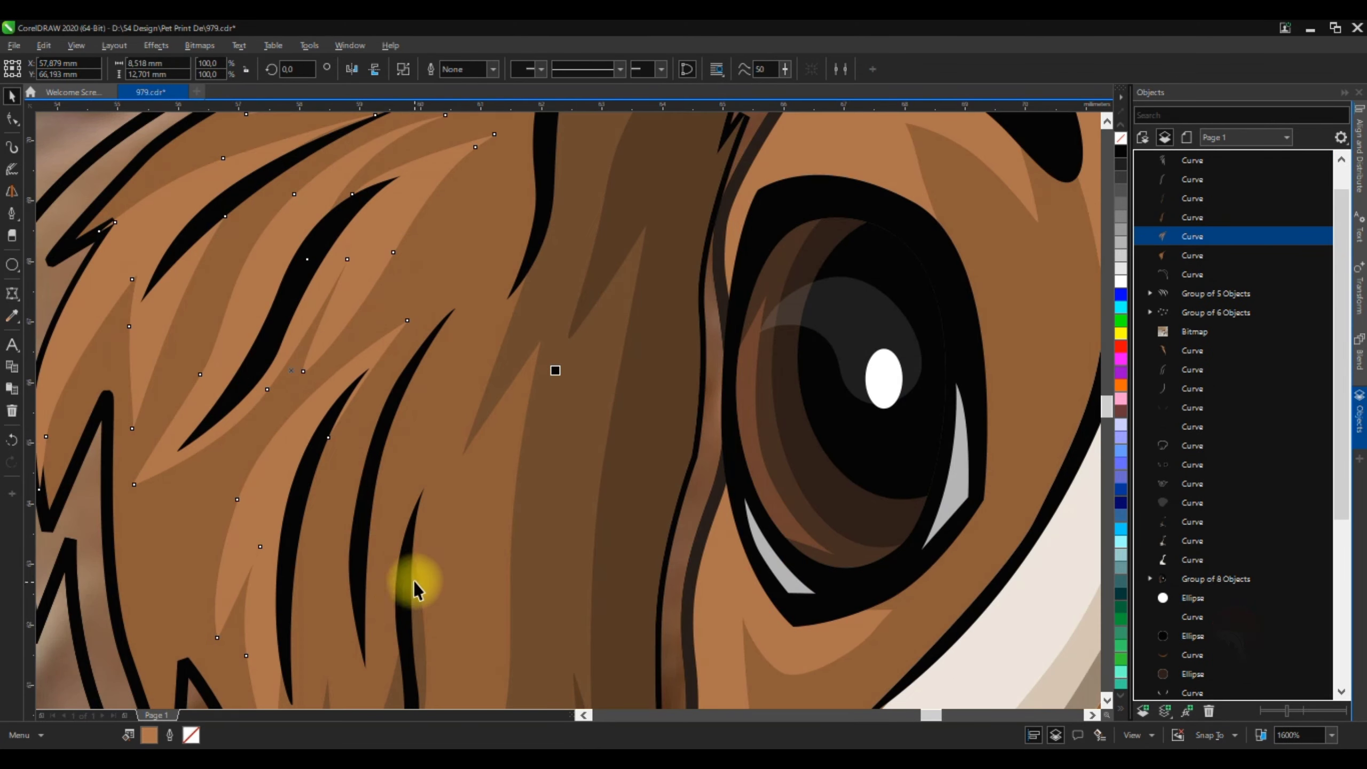
Draw a slim highlight beside the ear's innermost middle fur strand and combine it with the light brown highlights
key("p")
scroll(427, 525, "up", 1)
left_click(479, 411)
left_click_drag(456, 584, 401, 707)
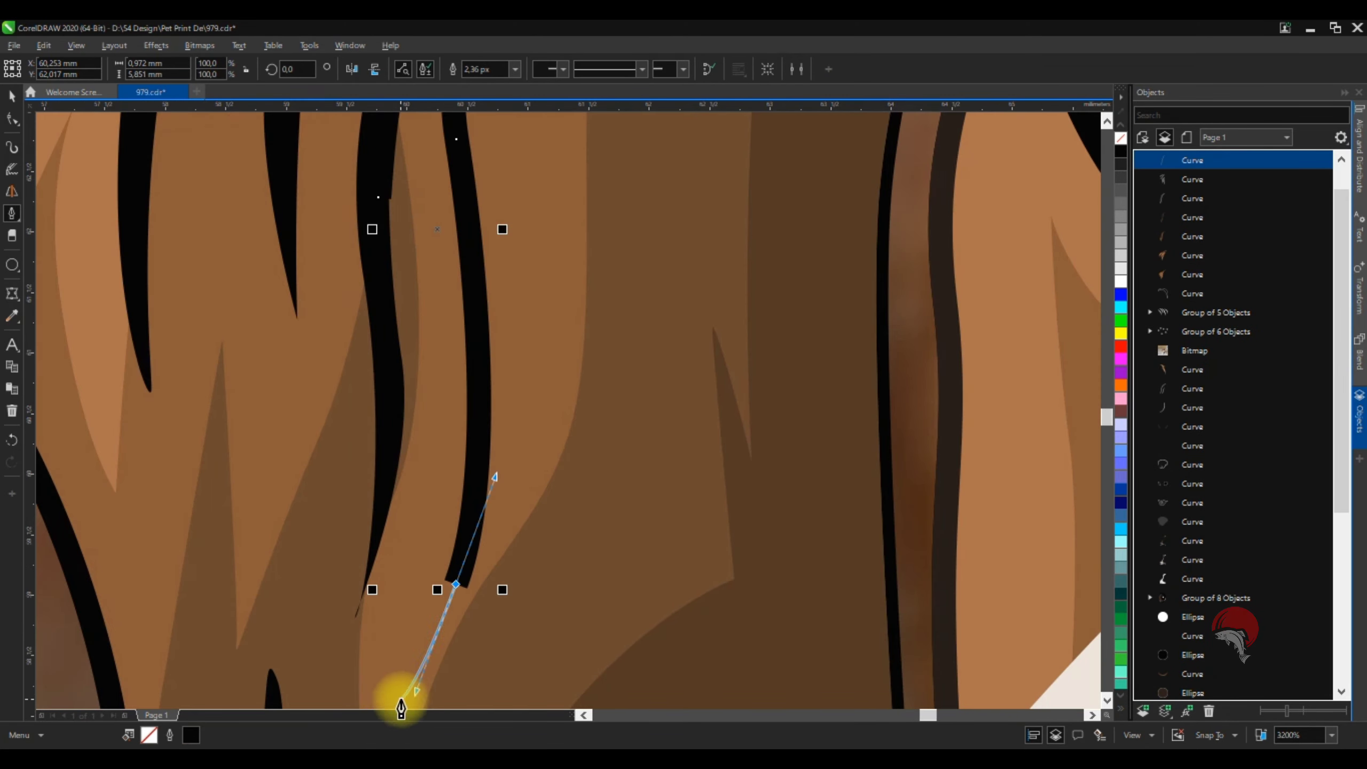
scroll(437, 498, "down", 3)
scroll(469, 524, "up", 2)
key("ctrl+z")
scroll(480, 351, "up", 1)
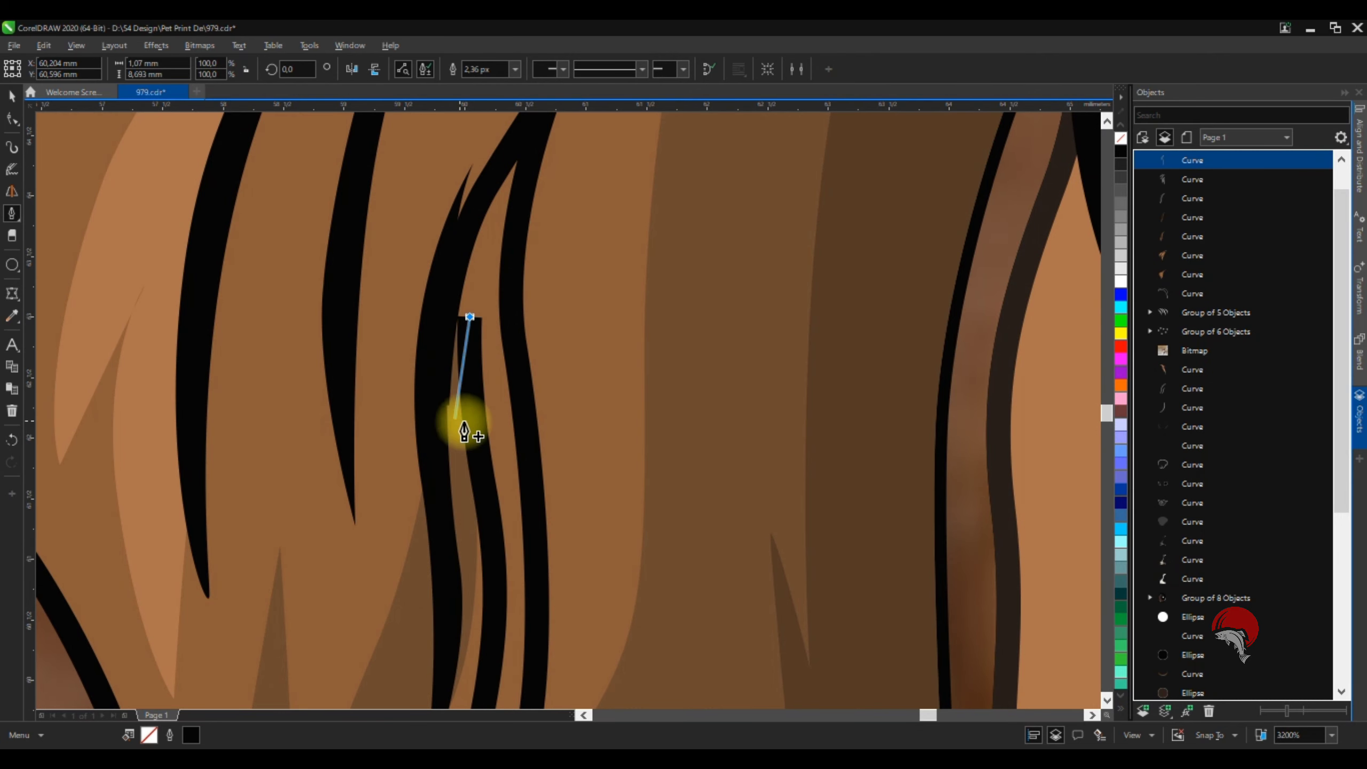
key("space")
scroll(484, 349, "down", 2)
scroll(465, 250, "down", 3)
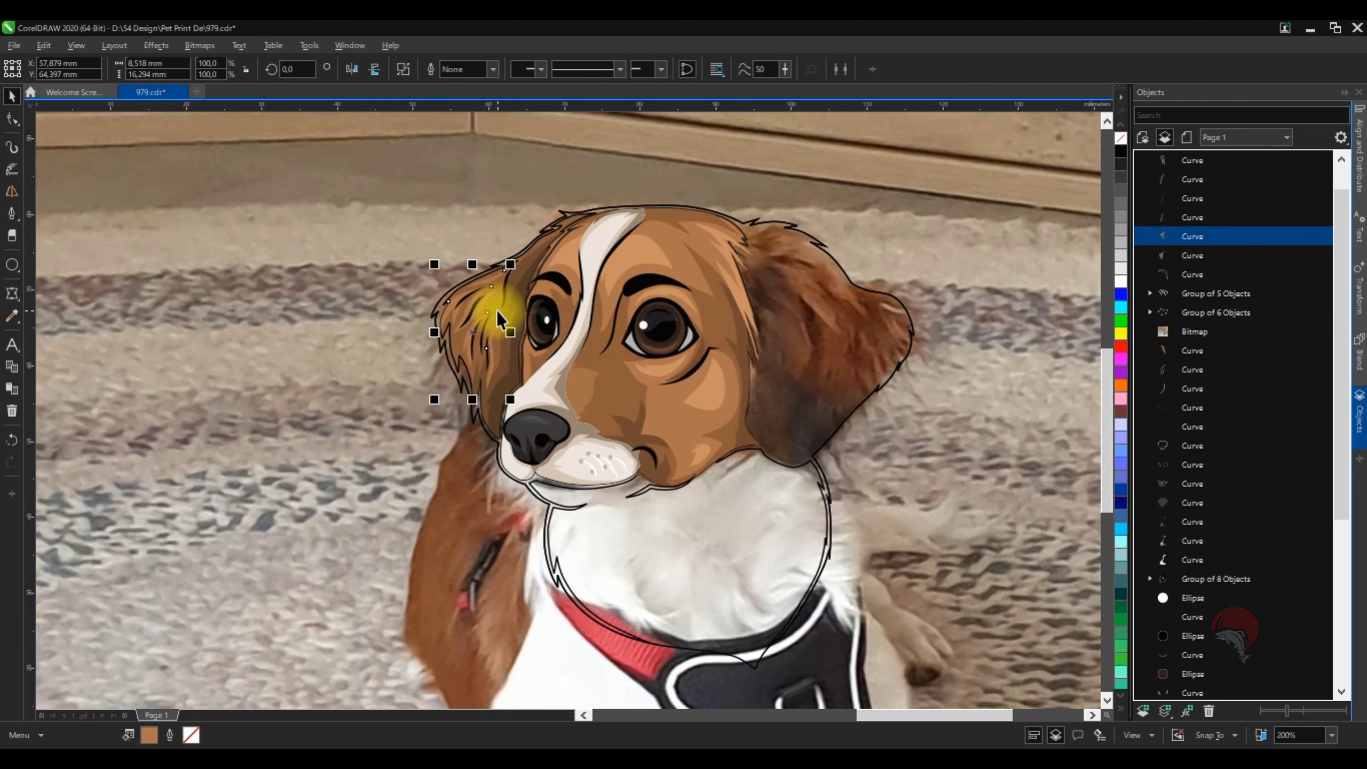
Recolor the long fur strand on the ear's face side to dark brown #33251B and save the drawing
key("Escape")
scroll(538, 252, "up", 2)
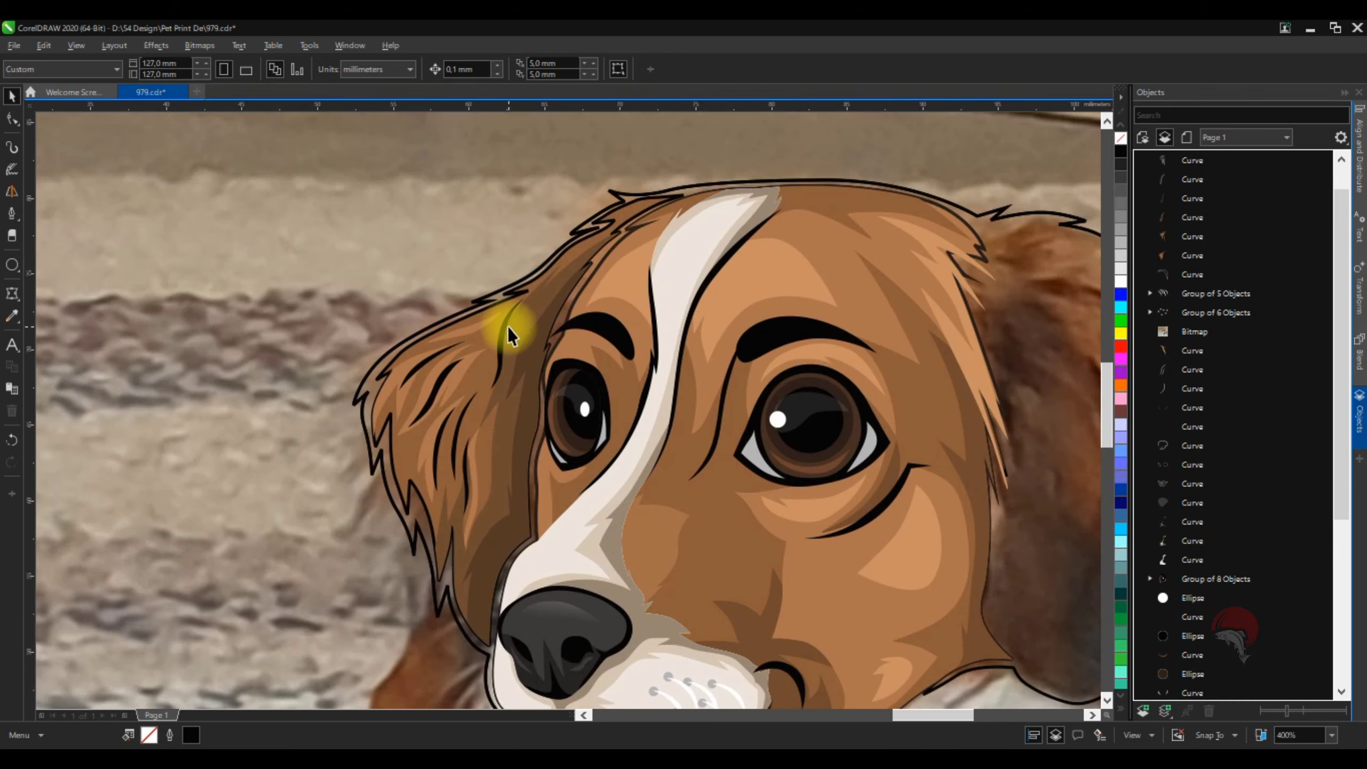
scroll(508, 326, "up", 2)
left_click(436, 312)
key("shift+F11")
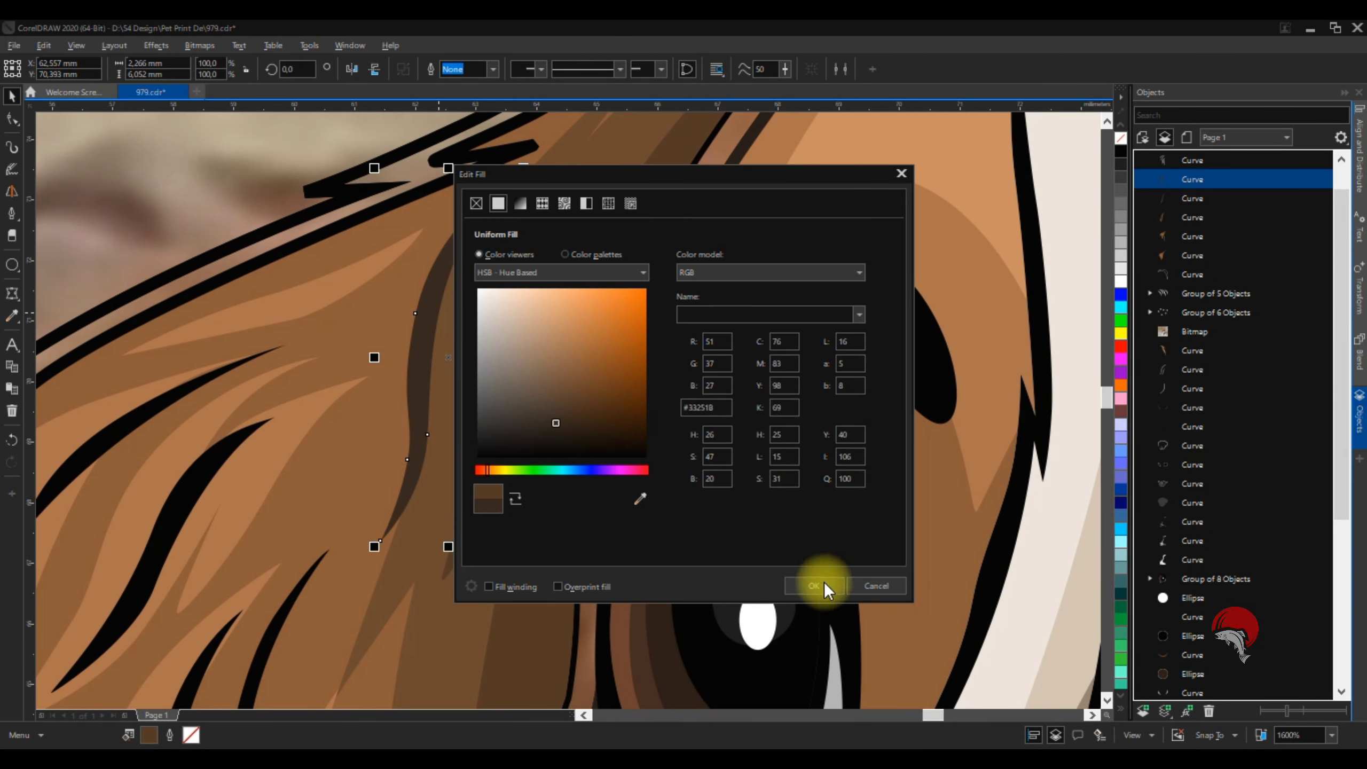
left_click(814, 585)
scroll(382, 351, "down", 4)
key("Escape")
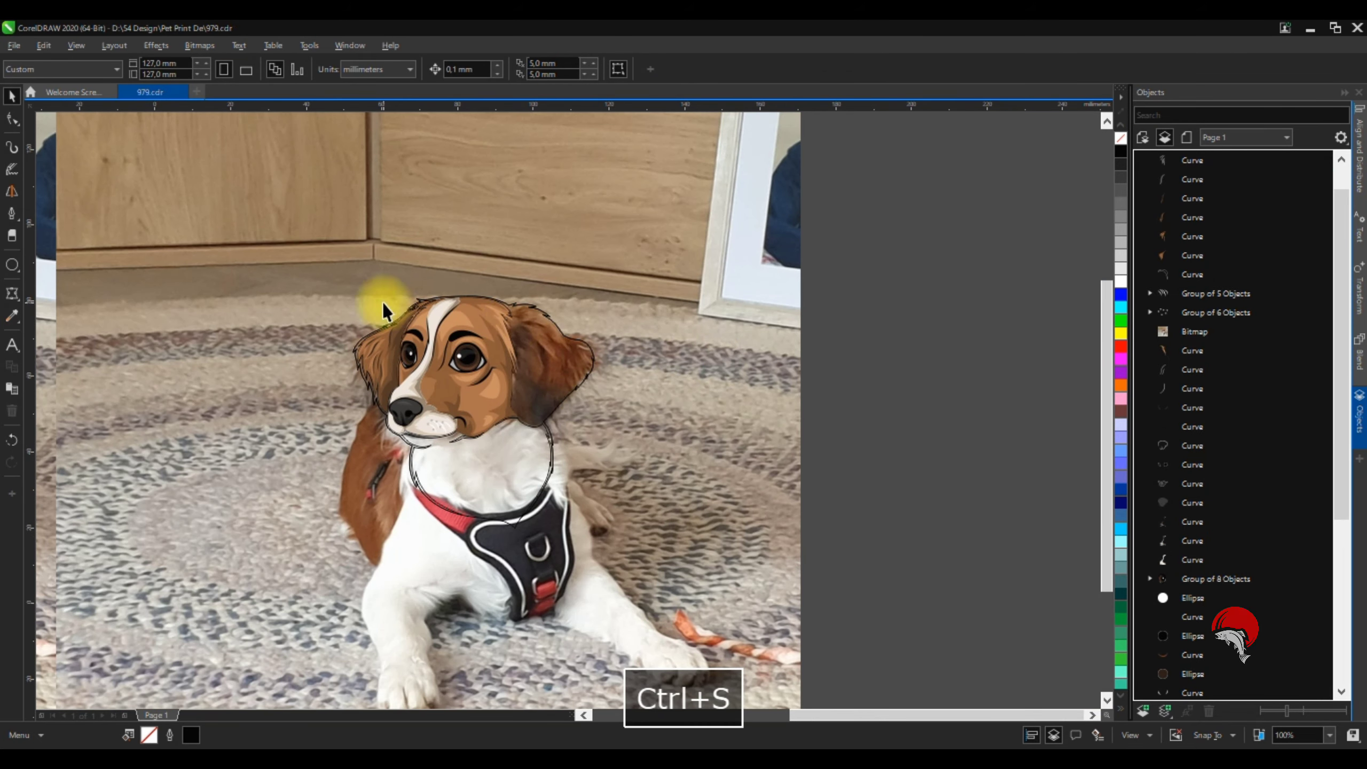
Start the right ear's inner fur outline with the Pen tool, adding jagged tufts down its upper face side
scroll(382, 302, "up", 4)
key("p")
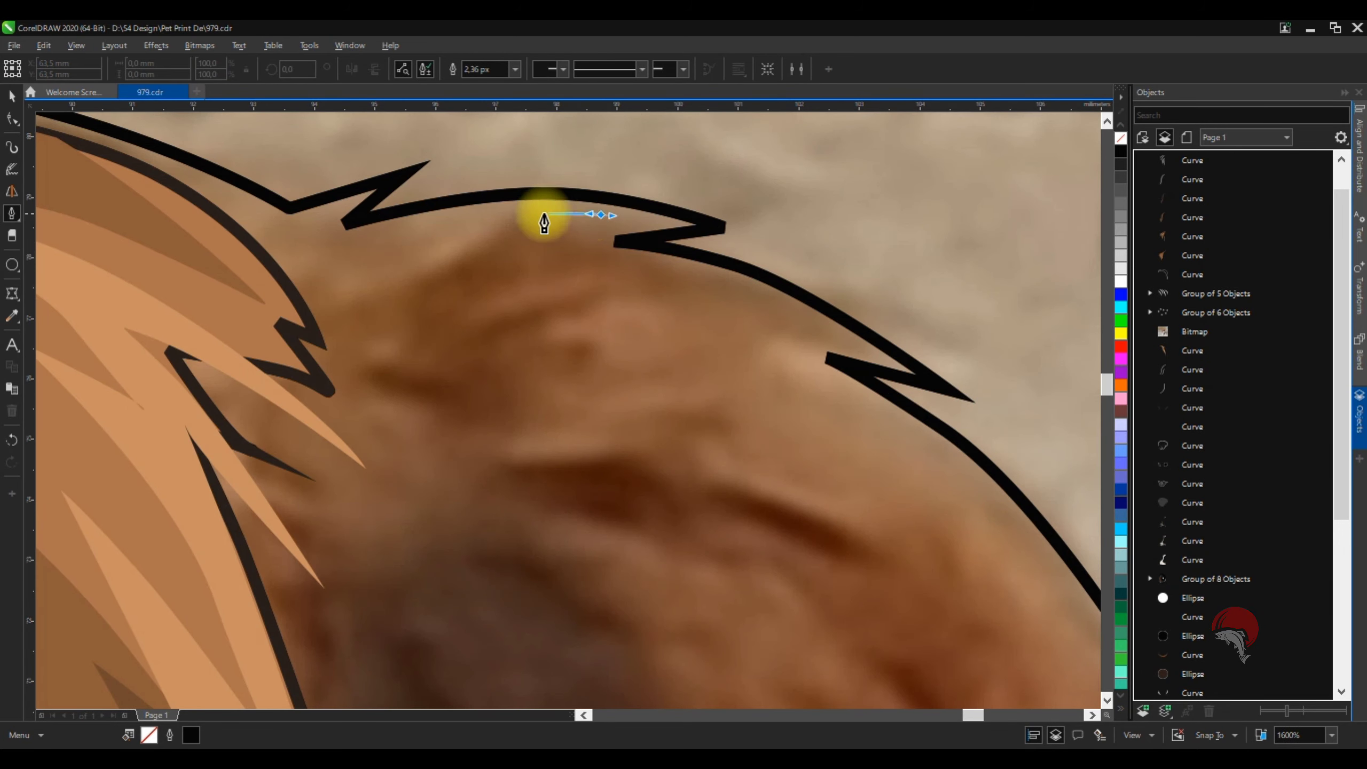
double_click(544, 223)
scroll(360, 314, "down", 2)
scroll(304, 185, "up", 3)
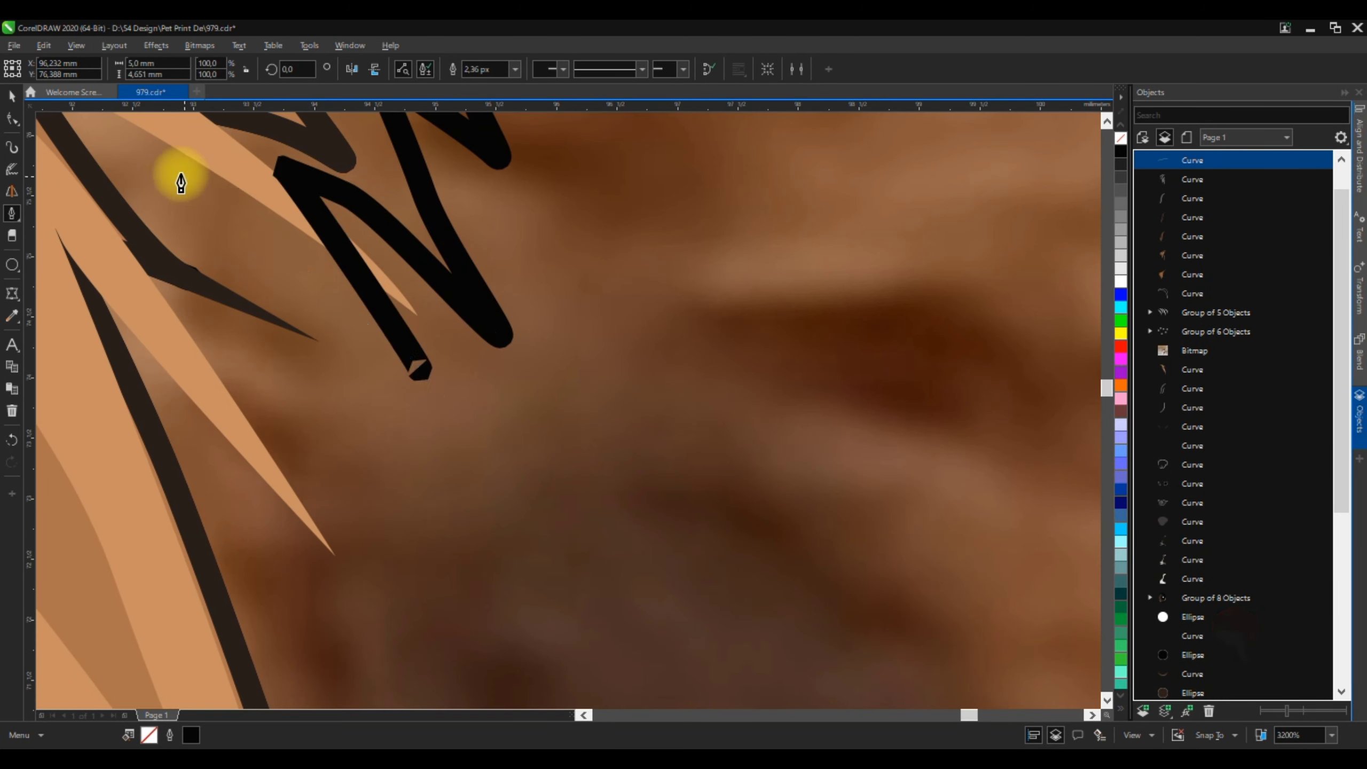
scroll(180, 183, "down", 1)
key("ctrl+z")
scroll(299, 244, "down", 1)
Continue the inner fur outline down the ear's face side, around its lower tip and up to a pointed tuft on the outer edge
left_click_drag(362, 375, 374, 447)
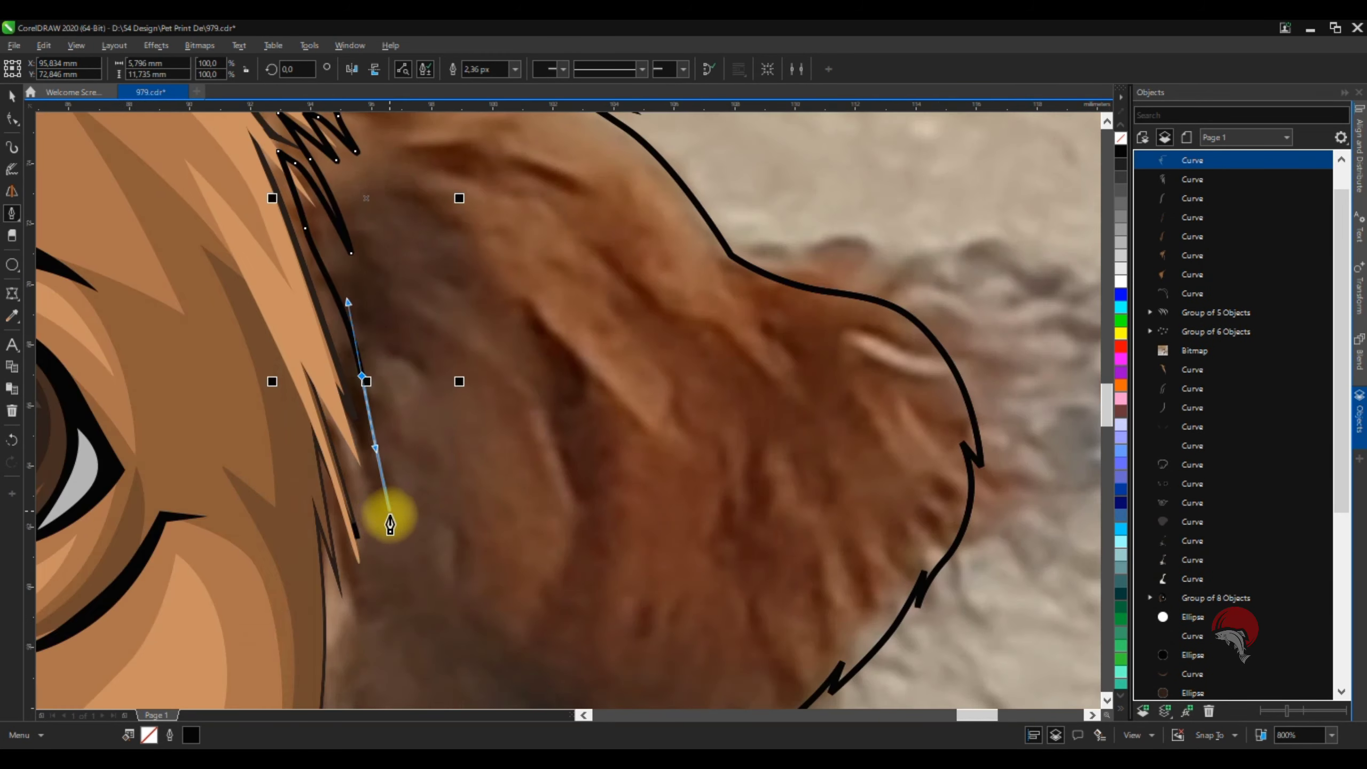
scroll(323, 403, "up", 2)
scroll(296, 259, "down", 2)
scroll(250, 519, "down", 1)
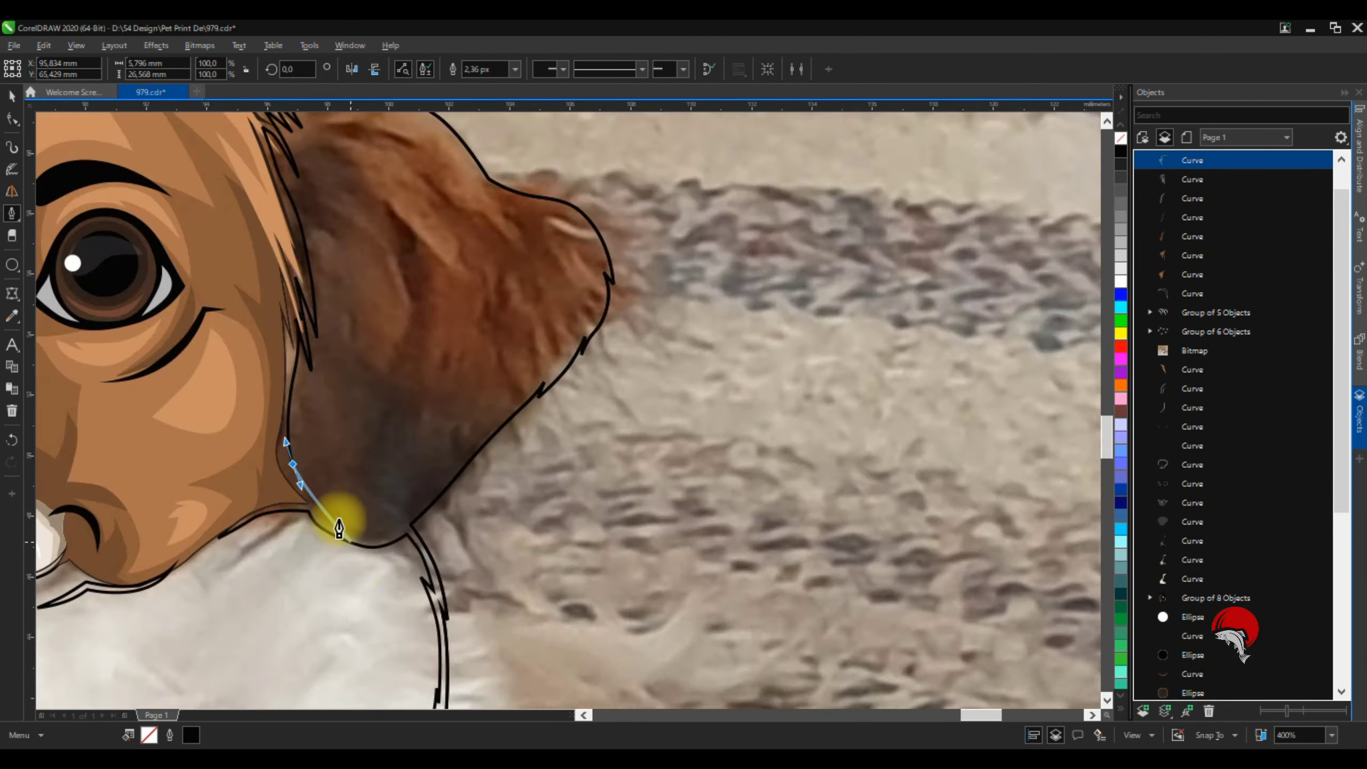
scroll(339, 530, "up", 2)
scroll(753, 341, "down", 1)
scroll(622, 513, "up", 1)
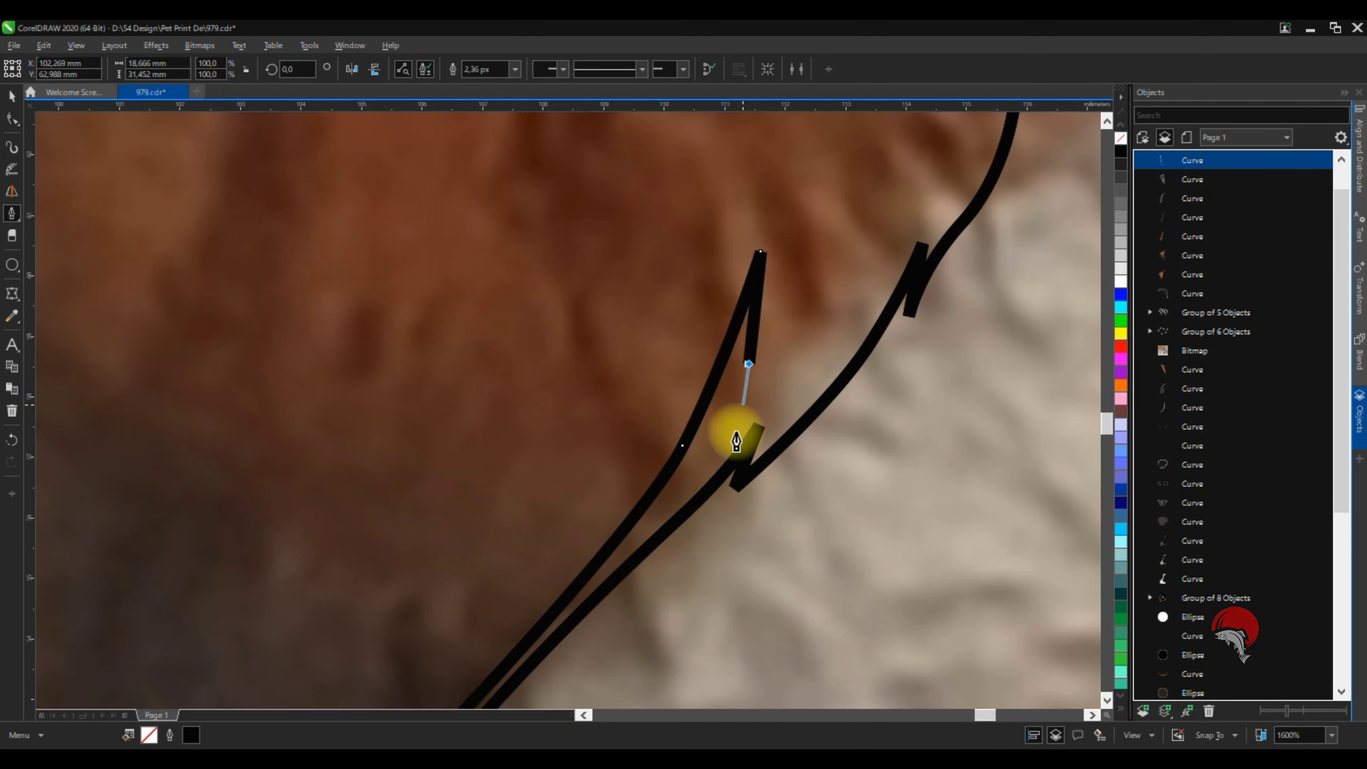
Carry the outline up the right ear's outer edge with pointed tufts and close it along the top
scroll(736, 440, "down", 1)
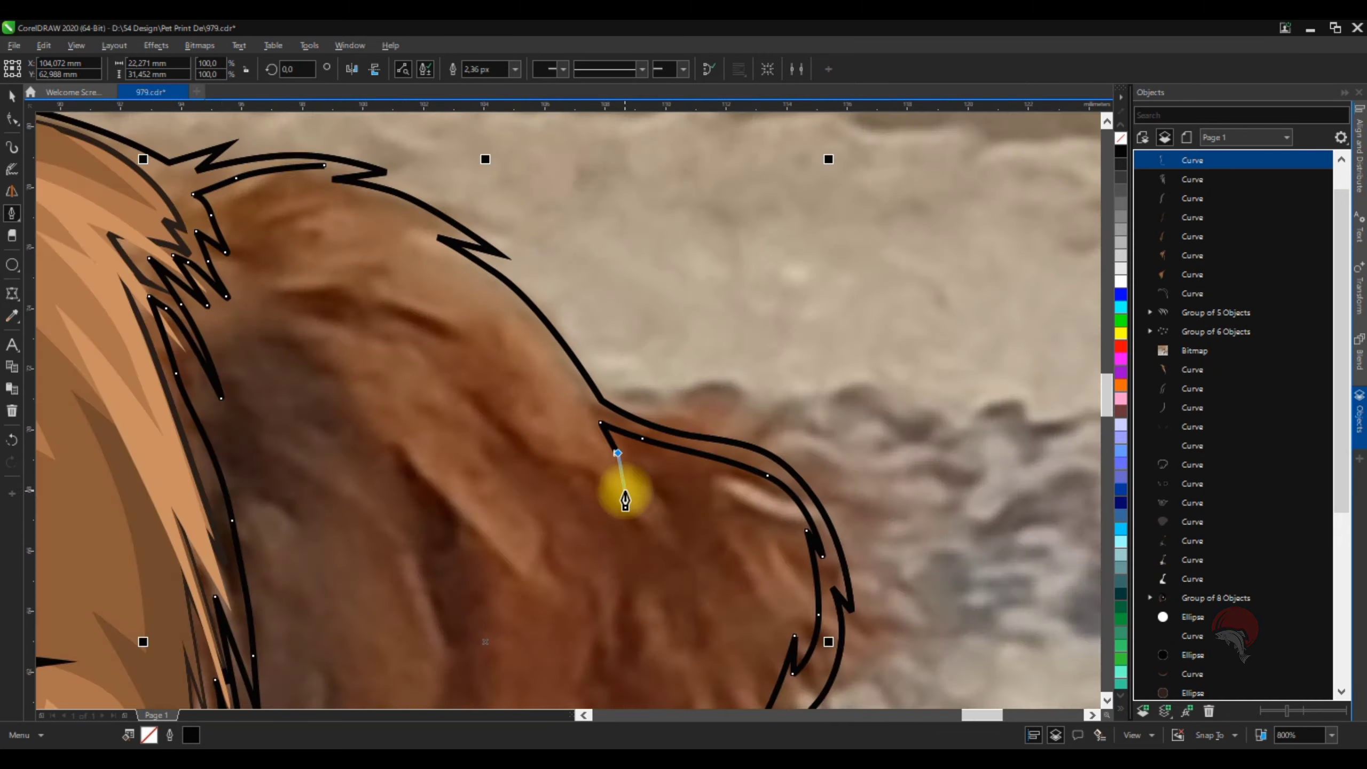
scroll(624, 501, "up", 1)
scroll(733, 473, "down", 1)
key("ctrl+z")
scroll(720, 464, "up", 1)
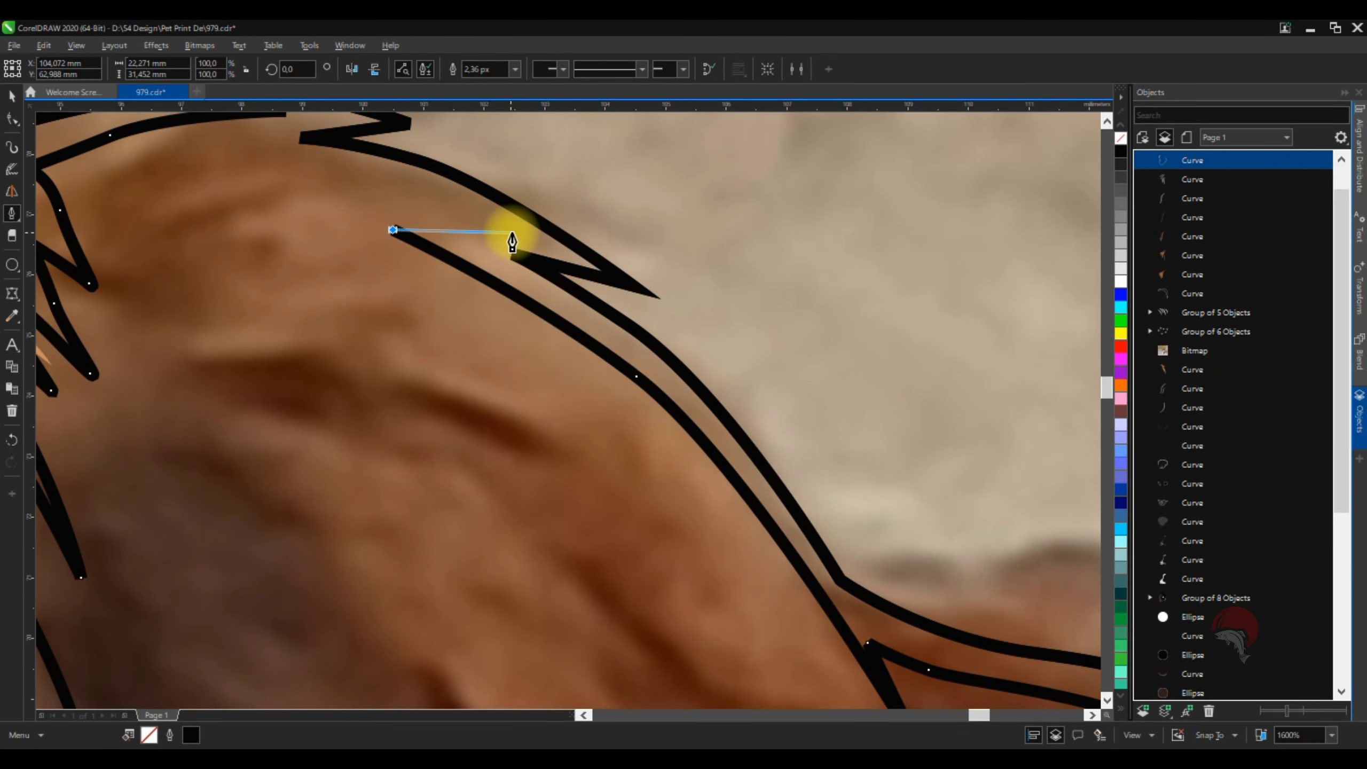
scroll(595, 379, "down", 1)
key("space")
scroll(824, 268, "down", 2)
scroll(733, 328, "up", 1)
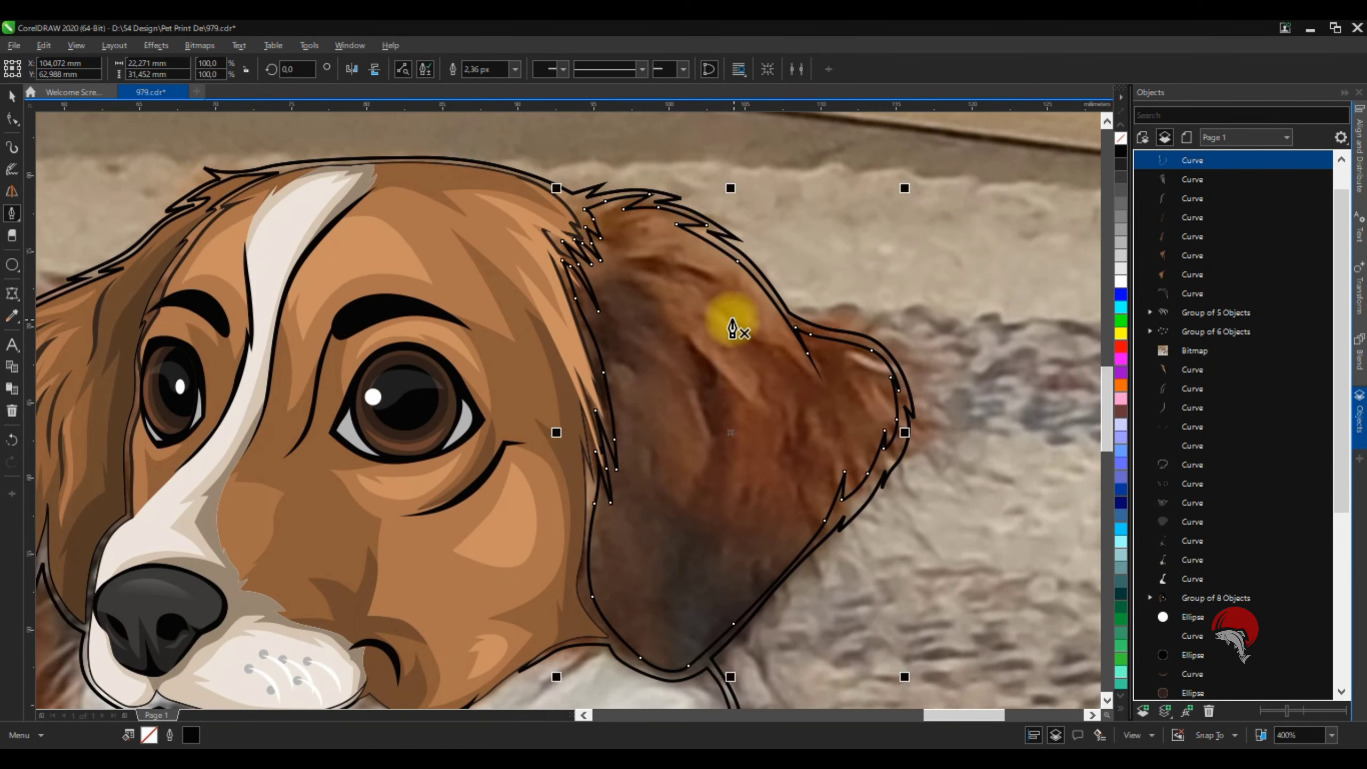
Draw slim tapered fur strands across the middle and the upper part of the right ear
scroll(733, 328, "up", 2)
left_click(700, 324)
scroll(811, 336, "down", 2)
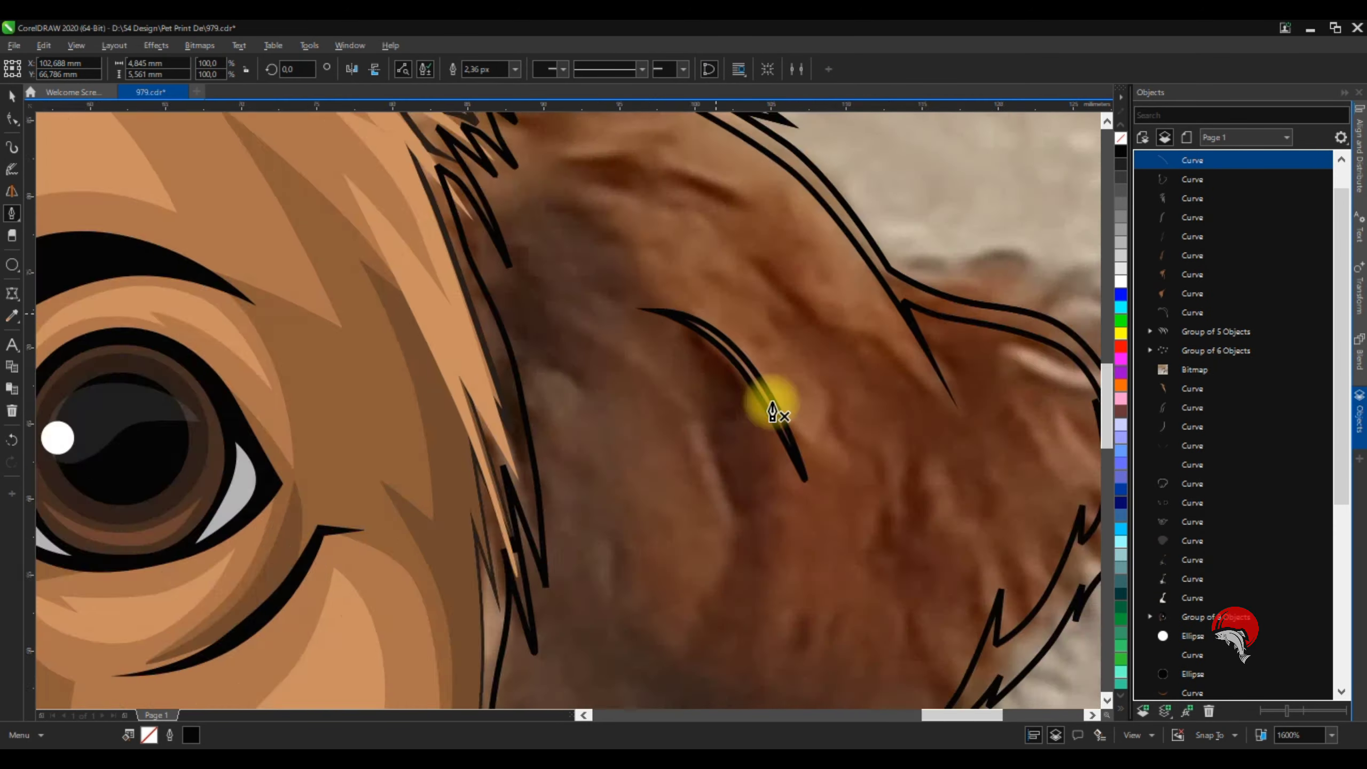
scroll(772, 397, "up", 1)
scroll(625, 174, "up", 1)
left_click(871, 354)
left_click(514, 262)
scroll(573, 238, "down", 1)
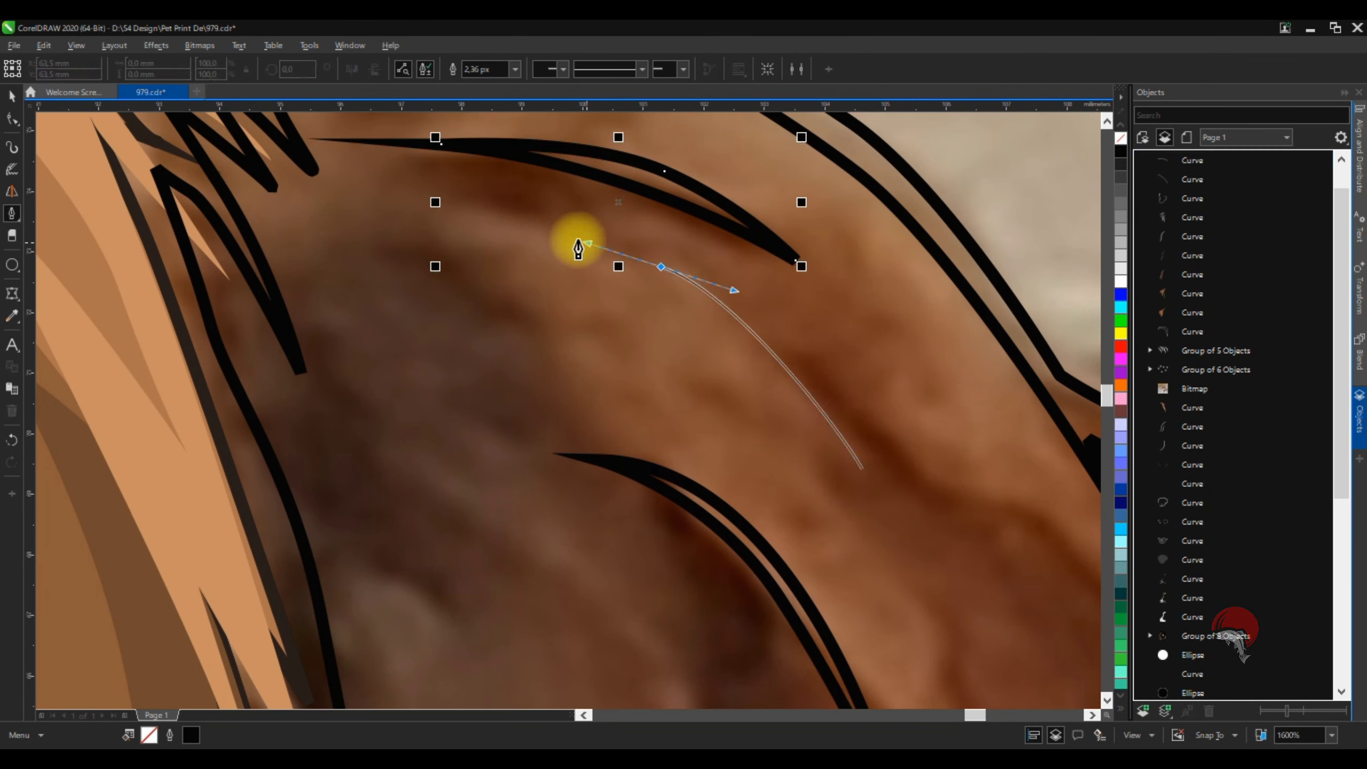
Add a curved strand between the upper two and a shorter one lower down, nearer the face
scroll(674, 214, "down", 2)
scroll(674, 214, "up", 2)
left_click(543, 189)
left_click(534, 565)
scroll(515, 384, "down", 1)
scroll(701, 372, "down", 1)
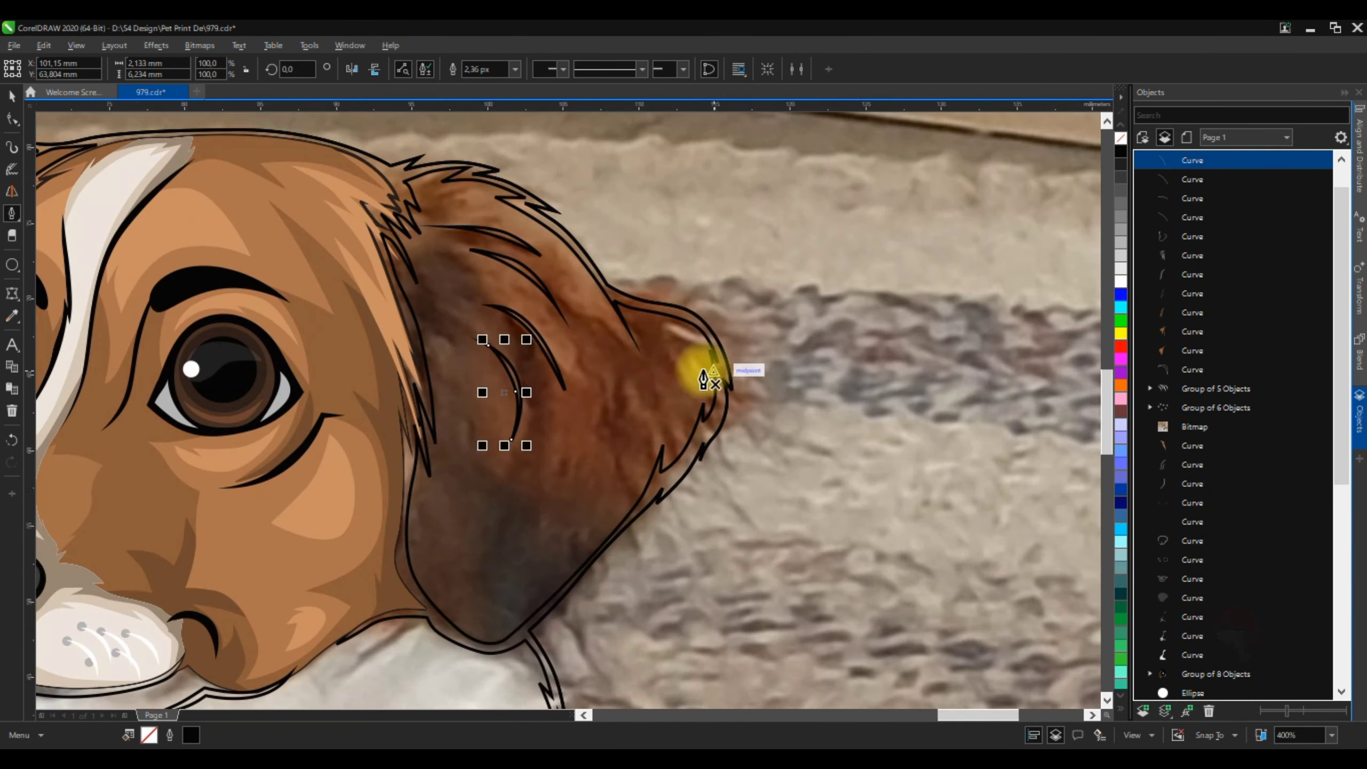
Draw two short curved fur strands close to the right ear's outer edge
scroll(747, 494, "up", 2)
left_click(649, 269)
left_click(747, 494)
scroll(707, 405, "down", 1)
scroll(737, 425, "up", 1)
scroll(737, 426, "down", 2)
Combine the right ear's slim fur strands into one object and fill it dark brown without an outline
left_click(650, 266, "shift")
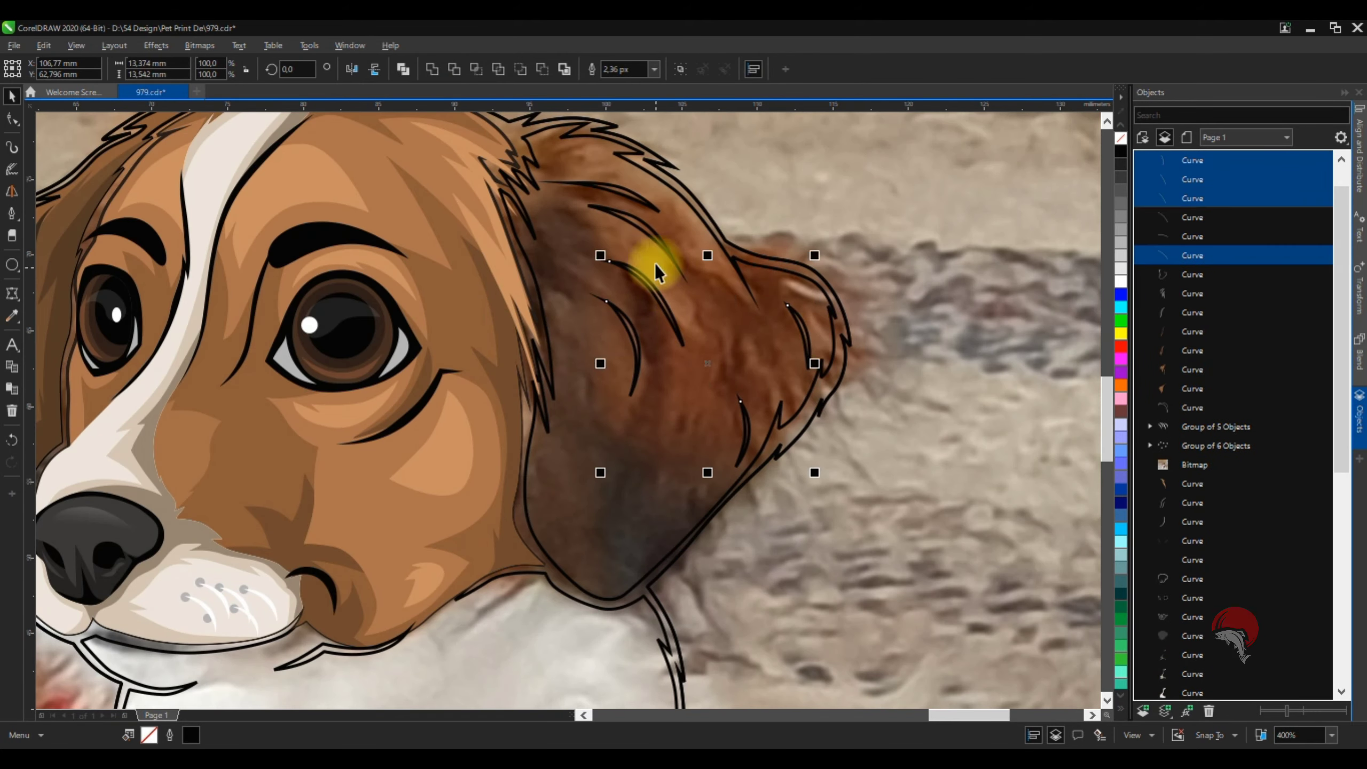
left_click(625, 189, "shift")
key("ctrl+l")
key("i")
scroll(152, 410, "up", 1)
scroll(498, 324, "up", 1)
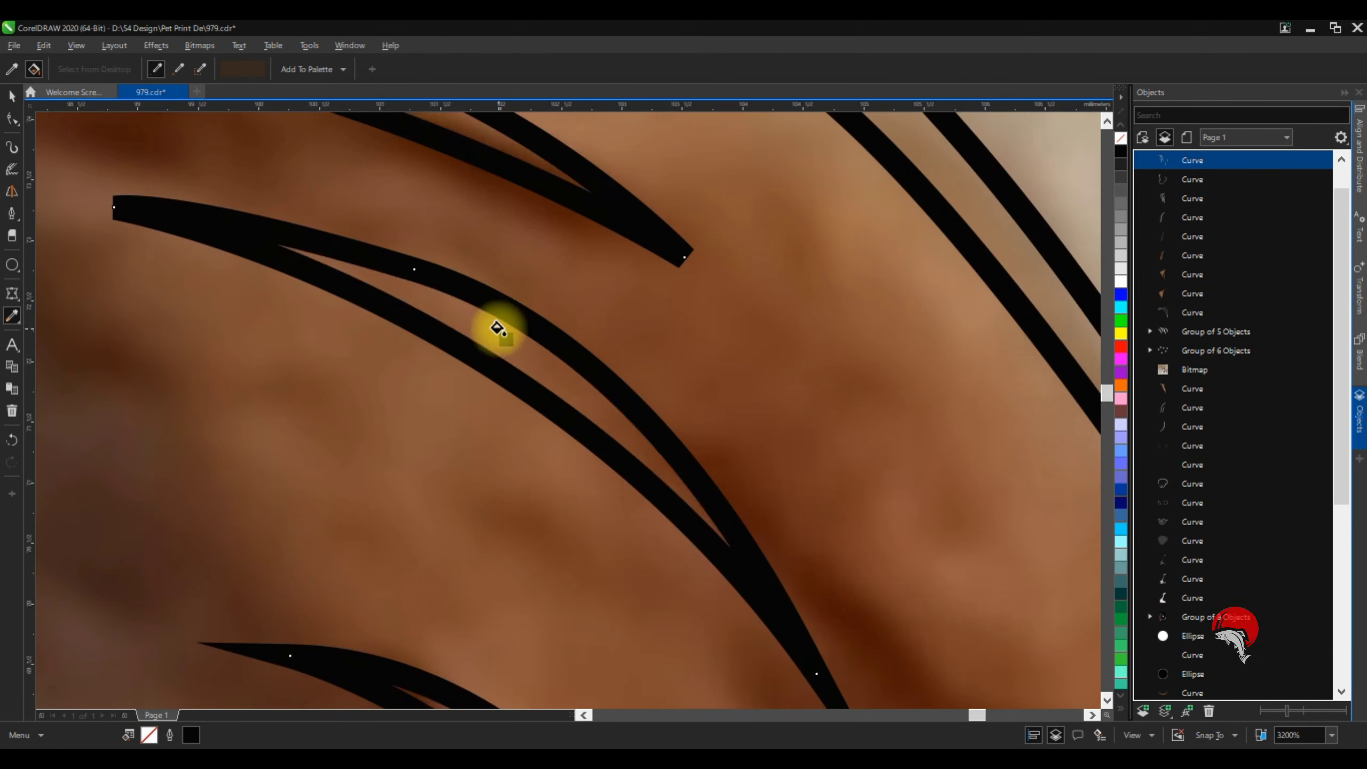
scroll(723, 214, "down", 2)
scroll(544, 110, "up", 2)
Begin a large jagged fur shape at the right ear's upper middle, curving down past the dark strands
left_click_drag(572, 284, 667, 365)
scroll(631, 305, "down", 1)
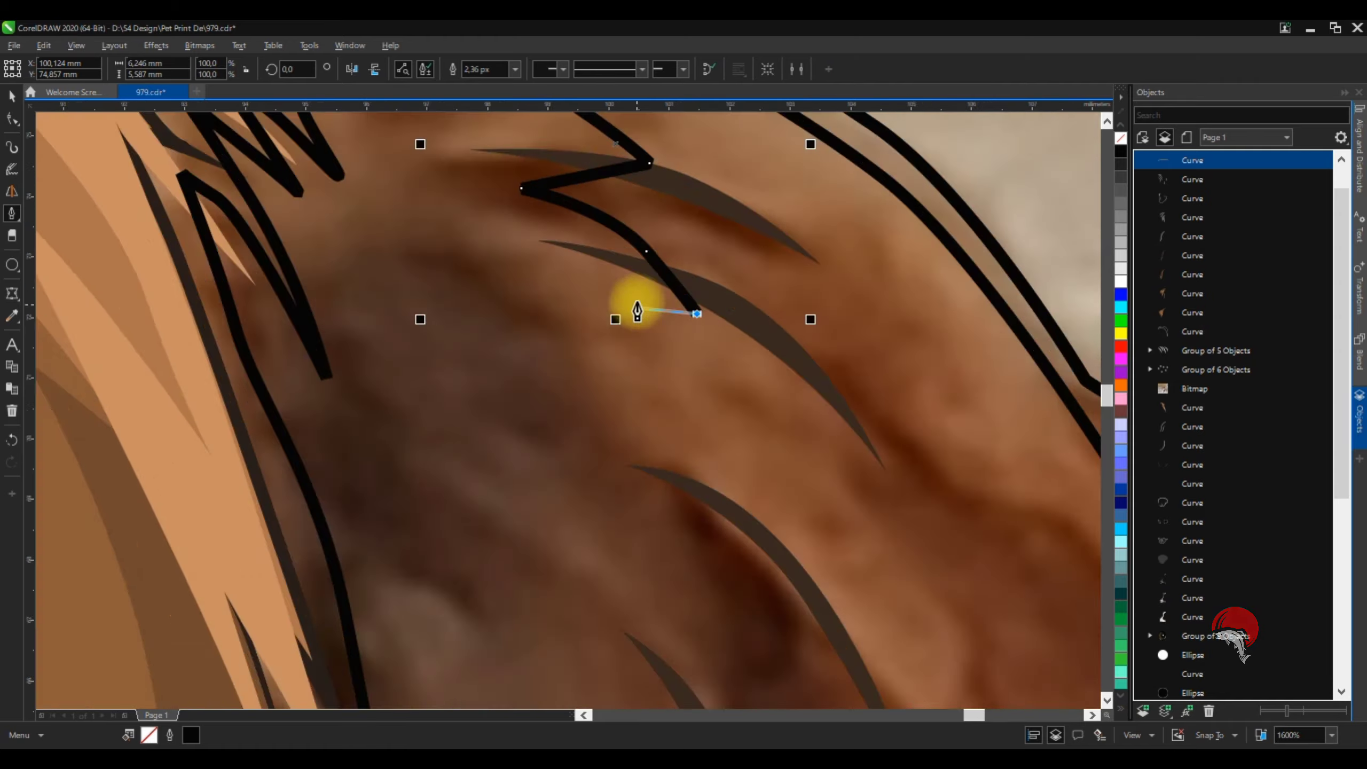
scroll(650, 497, "up", 1)
left_click(650, 498)
scroll(678, 519, "down", 2)
scroll(635, 538, "up", 2)
left_click(634, 536)
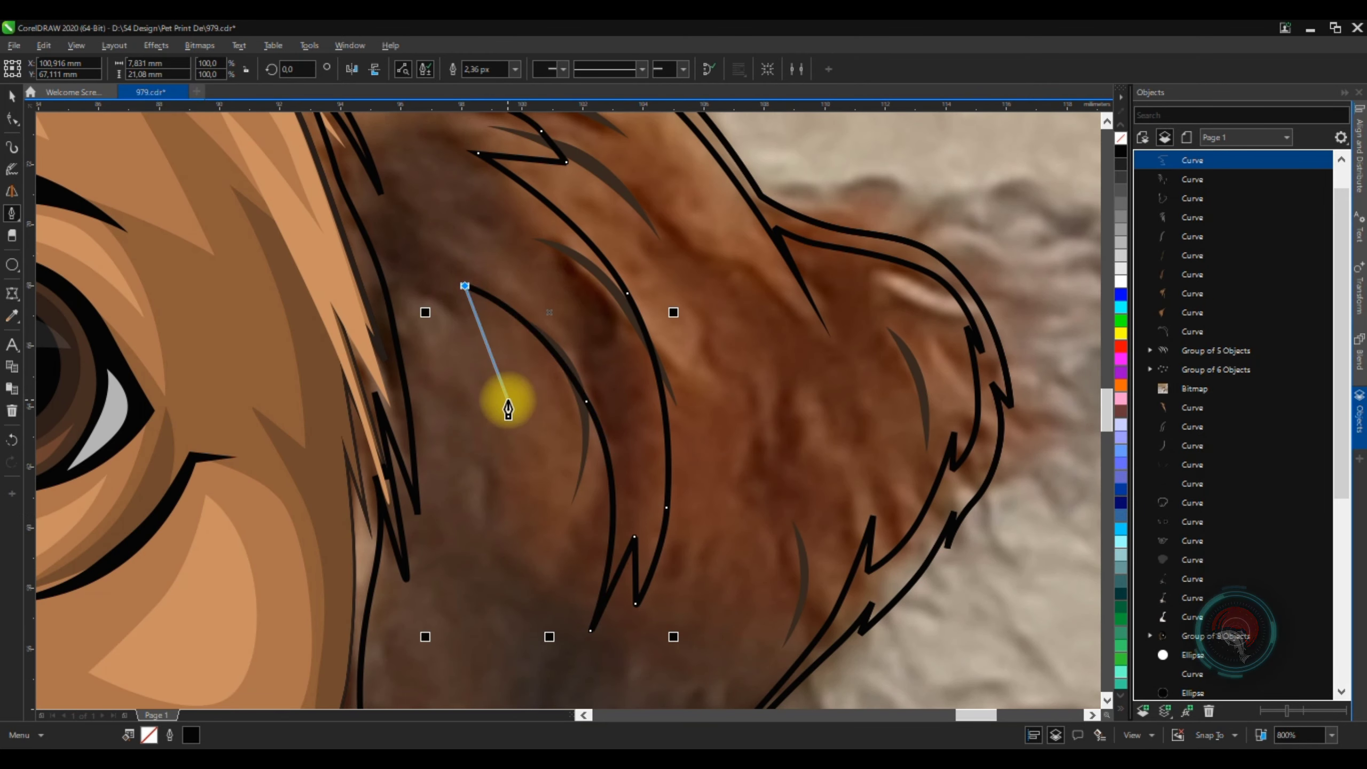
Continue the large fur shape through the ear's lower middle with pointed tufts and a rounded lower end
scroll(543, 550, "down", 2)
scroll(625, 306, "up", 2)
left_click_drag(547, 425, 565, 397)
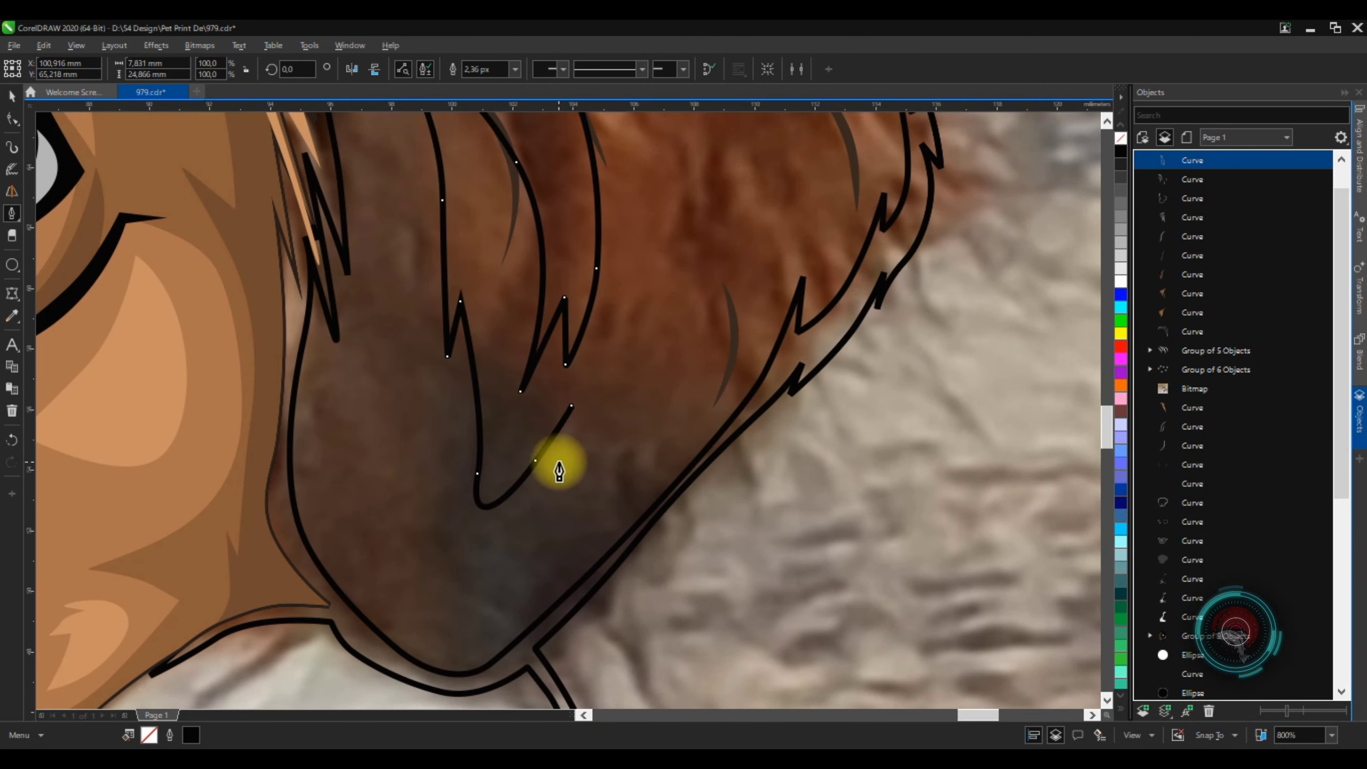
scroll(559, 472, "down", 1)
scroll(436, 626, "up", 2)
left_click(417, 368)
scroll(416, 368, "down", 2)
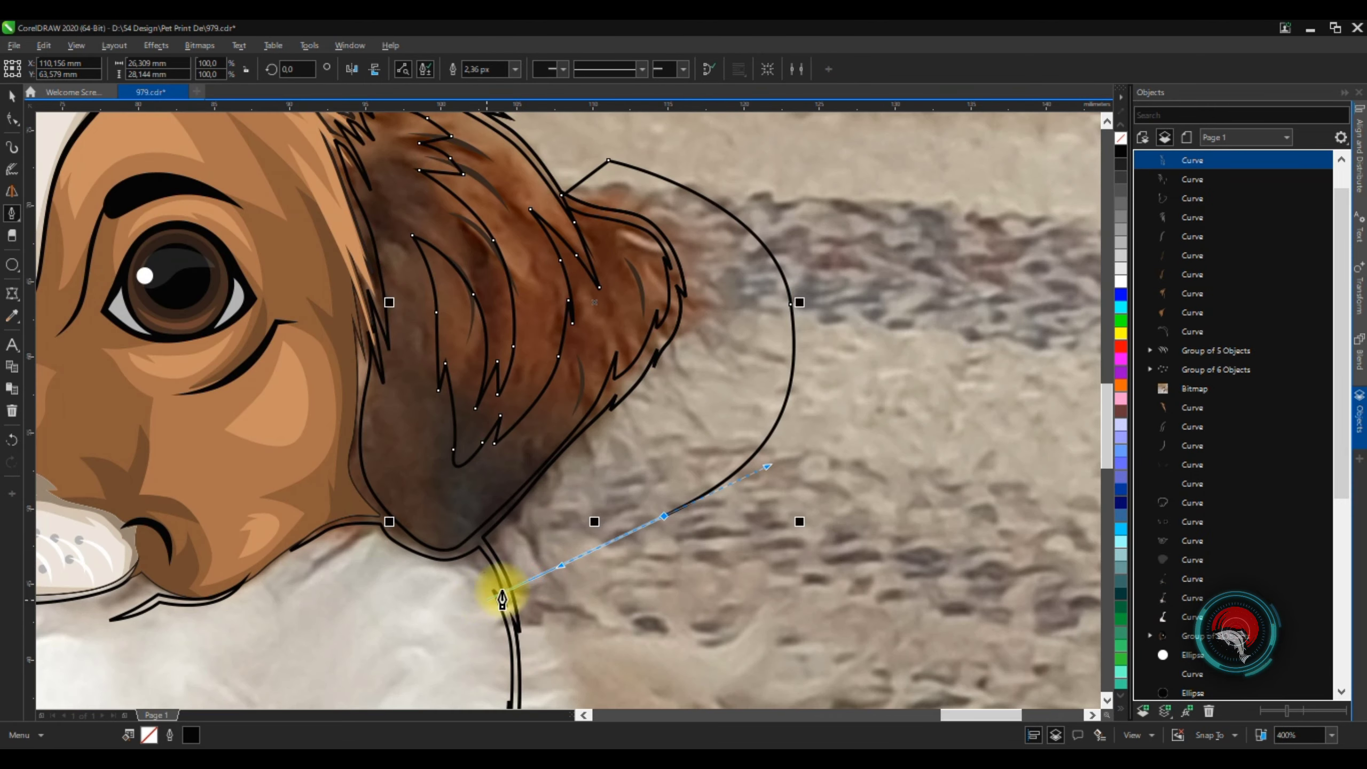
Finish the large fur shape with zigzag tufts near the outer edge and remove the excess outside the ear
scroll(667, 258, "up", 2)
left_click(640, 448)
left_click(310, 529)
left_click(273, 438)
scroll(277, 269, "down", 2)
scroll(268, 372, "up", 2)
scroll(269, 372, "down", 2)
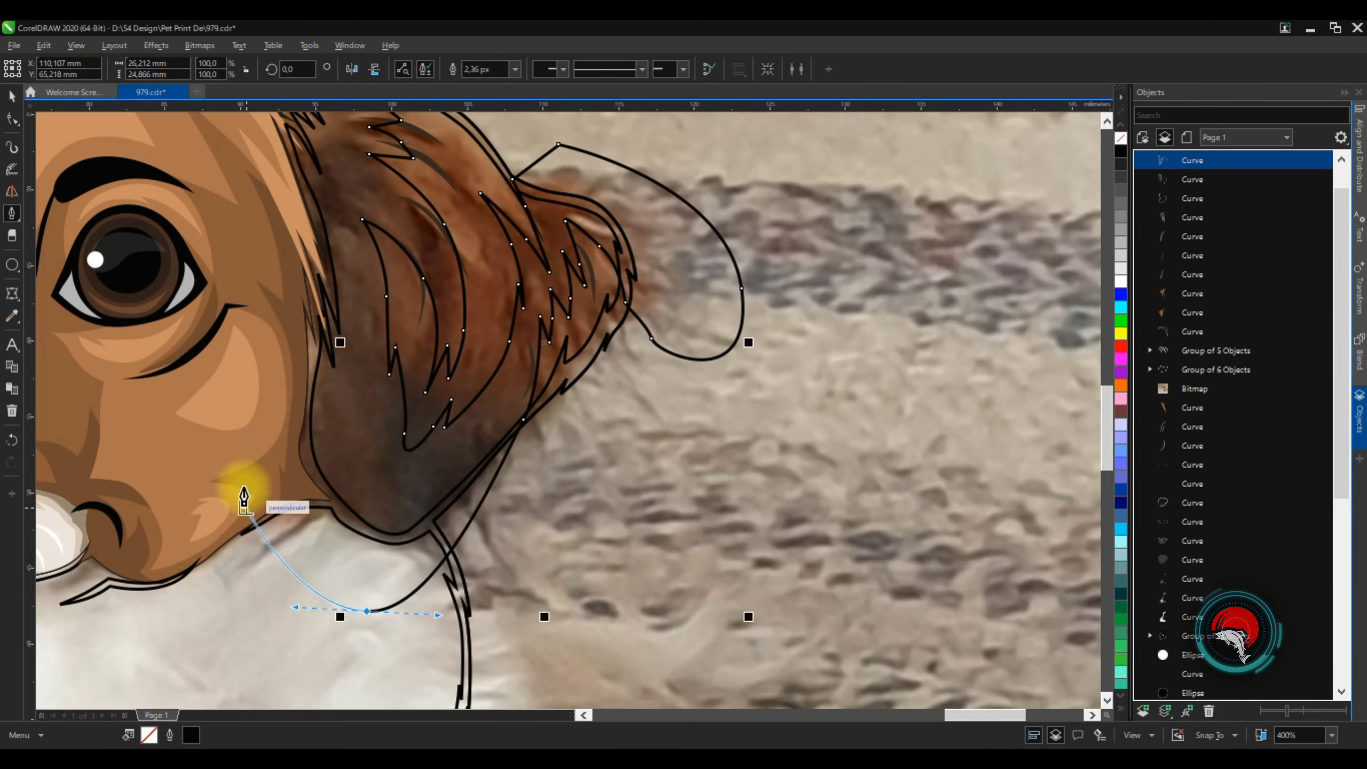
scroll(534, 388, "up", 1)
key("Delete")
scroll(628, 204, "down", 1)
scroll(626, 202, "up", 1)
scroll(582, 221, "up", 3)
Begin a darker shade shape at the right ear's top, running down its face side toward the tip
left_click_drag(543, 219, 662, 272)
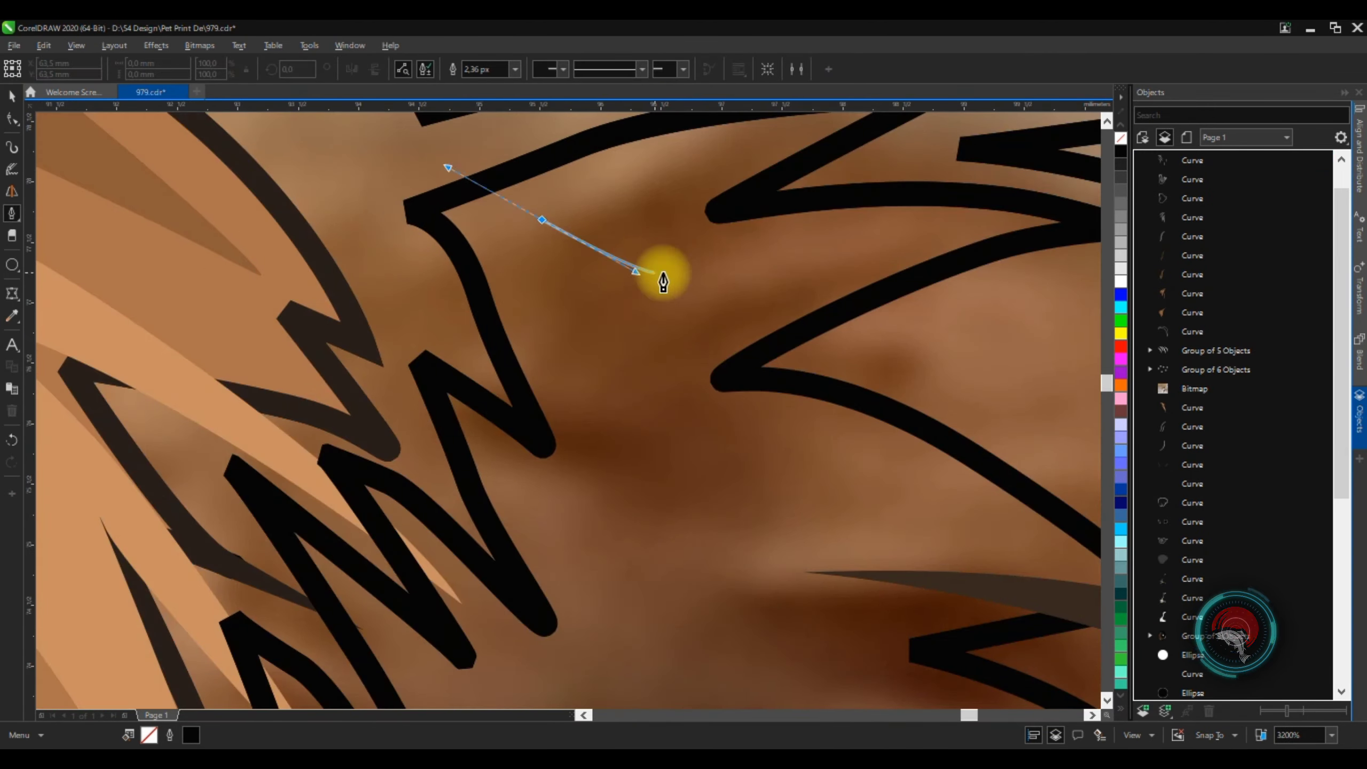
left_click(719, 317)
scroll(538, 269, "down", 1)
left_click(406, 284)
left_click_drag(579, 461, 598, 496)
scroll(387, 485, "up", 1)
left_click_drag(363, 345, 345, 564)
scroll(358, 317, "down", 1)
left_click(335, 521)
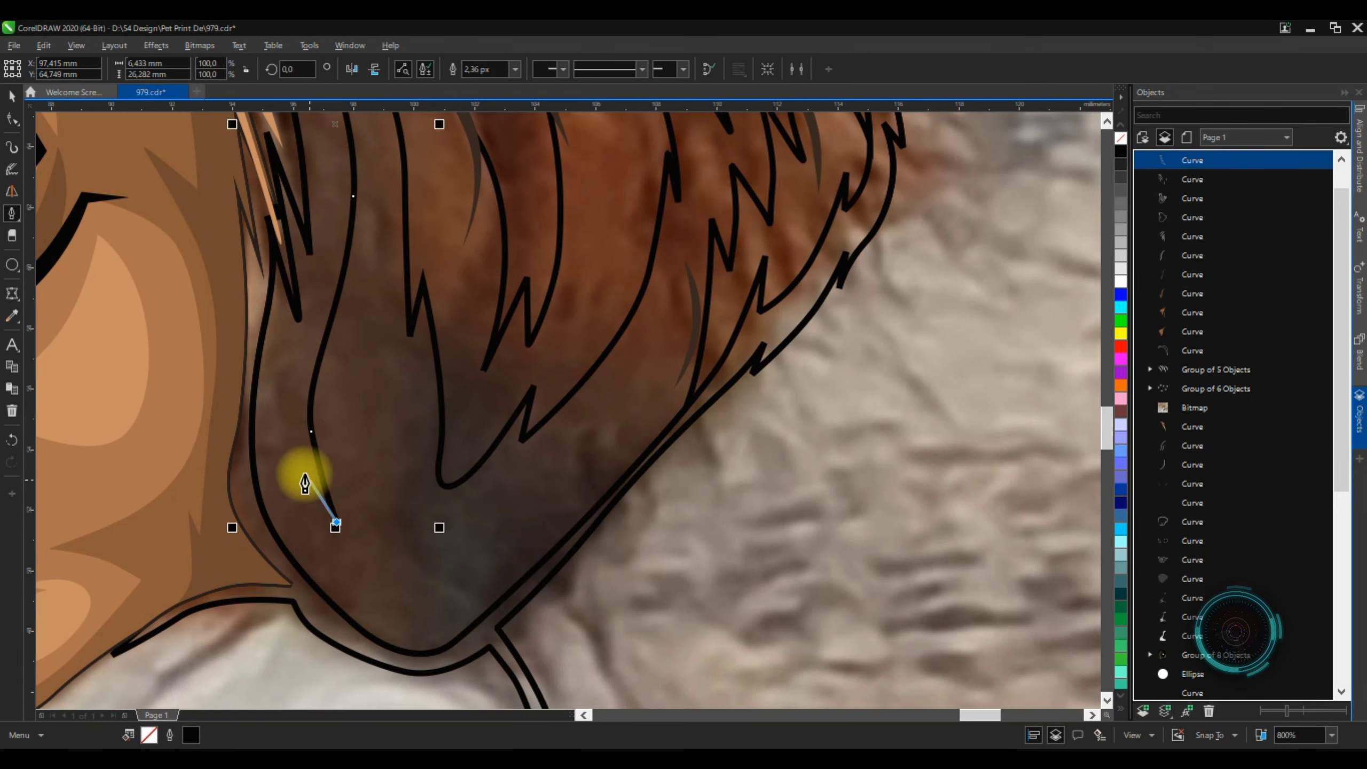
Continue the face-side shade shape through pointed tufts near the ear's lower tip and up toward the outer edge
scroll(461, 665, "up", 1)
key("ctrl+z")
left_click_drag(753, 512, 780, 502)
left_click(573, 569)
scroll(603, 421, "down", 2)
scroll(671, 334, "up", 2)
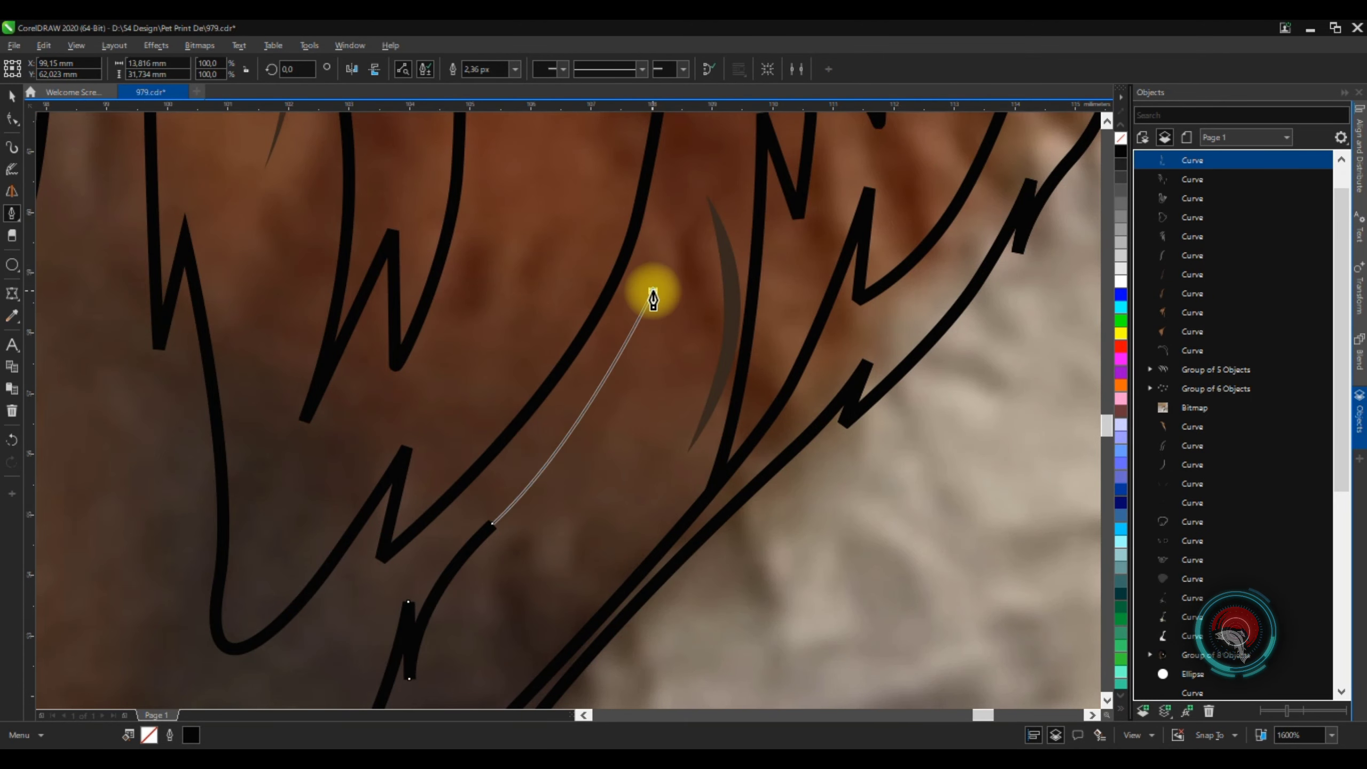
left_click(653, 296)
left_click_drag(741, 273, 763, 263)
scroll(843, 223, "down", 1)
Redraw the shade's last stretch near the tip, close the shape around the ear and trim it to the ear
key("ctrl+z")
left_click_drag(601, 513, 640, 467)
left_click(589, 402)
scroll(613, 412, "down", 1)
left_click(854, 350)
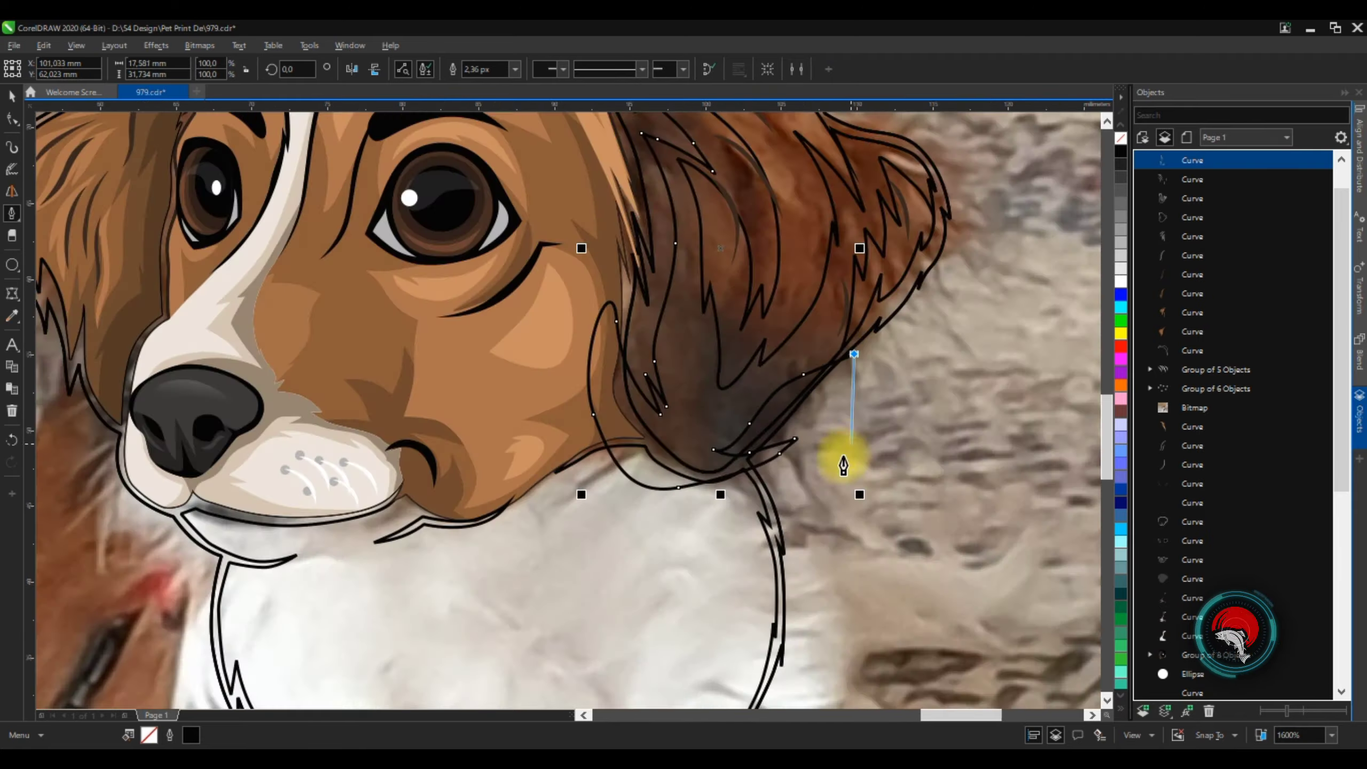
left_click_drag(409, 466, 425, 409)
scroll(564, 393, "up", 1)
key("ctrl+1")
scroll(512, 323, "up", 1)
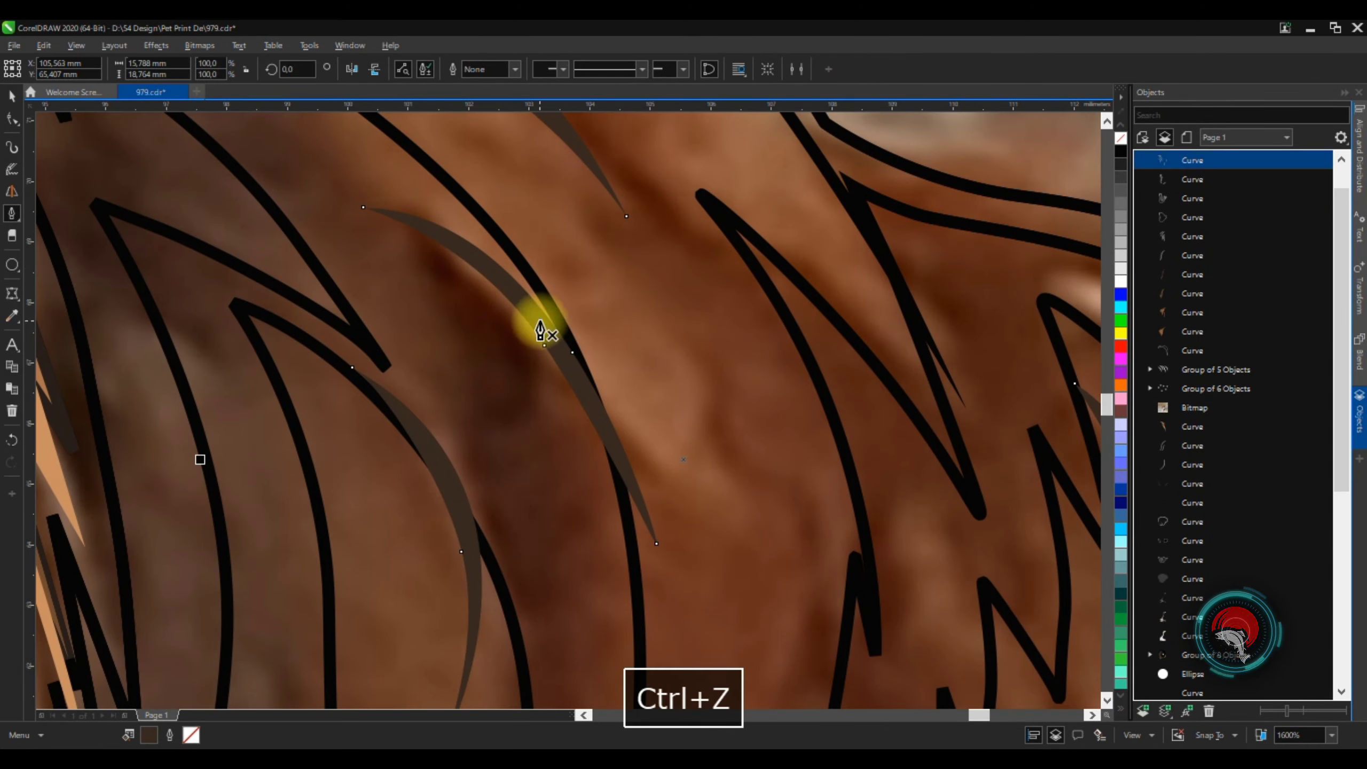
Draw a jagged shade shape in the right ear's middle and combine it with the face-side shade
left_click(505, 525)
left_click(508, 419)
scroll(511, 425, "down", 2)
left_click(485, 469)
left_click_drag(451, 194, 583, 350)
scroll(582, 374, "down", 2)
key("ctrl+l")
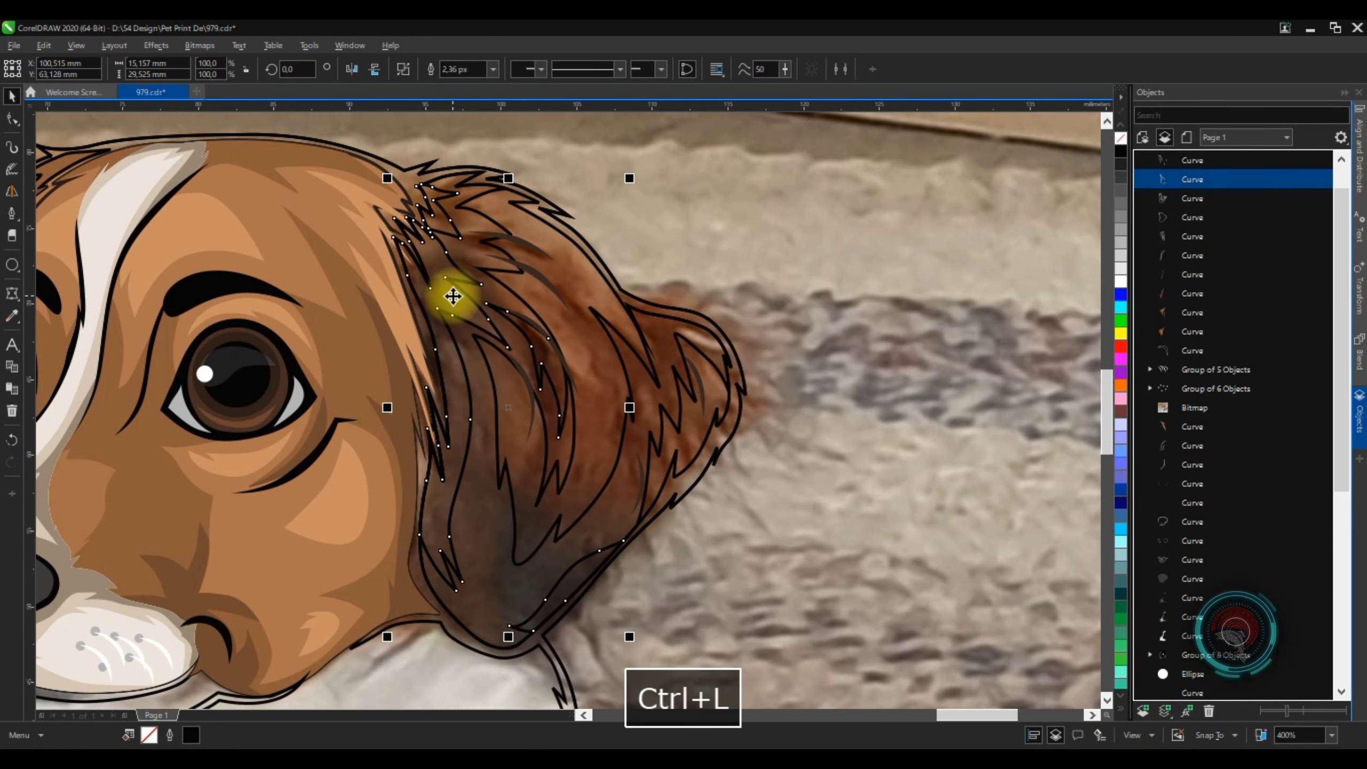
Draw long zigzag fur tufts as a new shape in the outer part of the right ear
scroll(655, 355, "up", 2)
left_click(424, 135)
left_click_drag(618, 505, 630, 543)
left_click(639, 592)
left_click_drag(548, 261, 519, 204)
Close the outer tuft shape beyond the ear's edge and delete the piece left outside the ear
scroll(942, 318, "down", 1)
left_click_drag(942, 317, 833, 235)
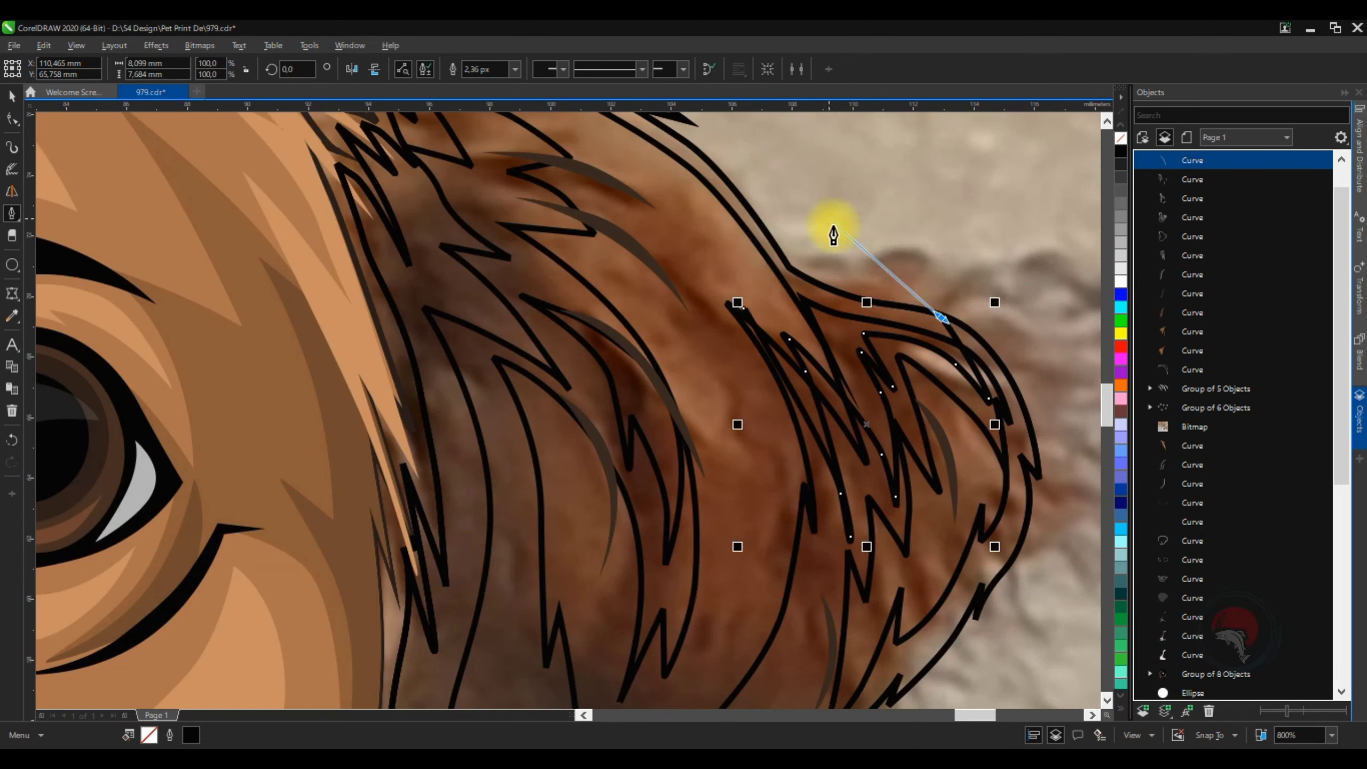
scroll(831, 525, "down", 1)
key("ctrl+z")
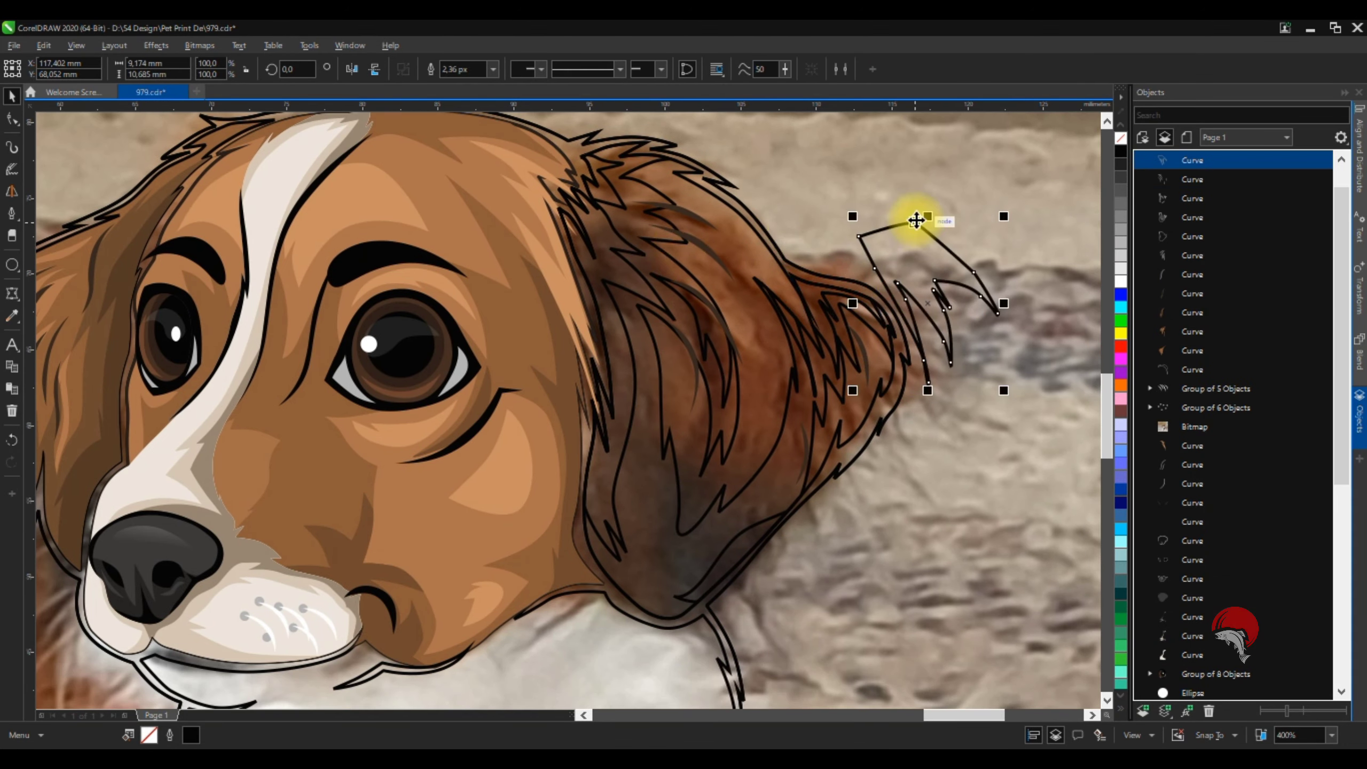
key("Delete")
Draw a narrow fur shape in the ear's lower middle and a curved pointed one in its upper middle
key("space")
scroll(681, 394, "up", 2)
left_click(723, 568)
scroll(750, 458, "down", 2)
scroll(772, 281, "up", 2)
left_click(574, 204)
left_click(882, 574)
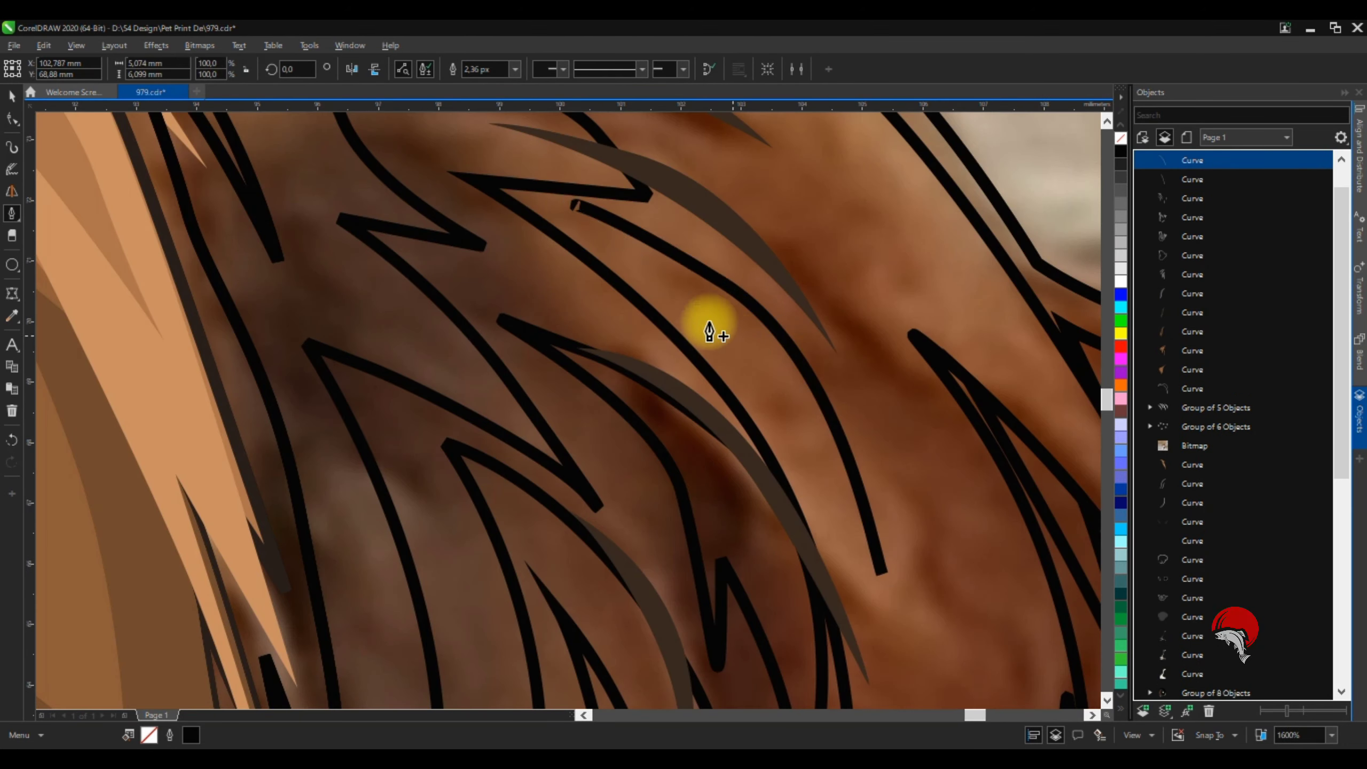
left_click(882, 573)
Finish the upper-middle fur shape and start a long pointed one along the right ear's upper edge
scroll(779, 398, "down", 1)
scroll(702, 126, "up", 2)
left_click(888, 317)
left_click(380, 242)
left_click(869, 504)
left_click(777, 594)
left_click_drag(619, 314, 611, 299)
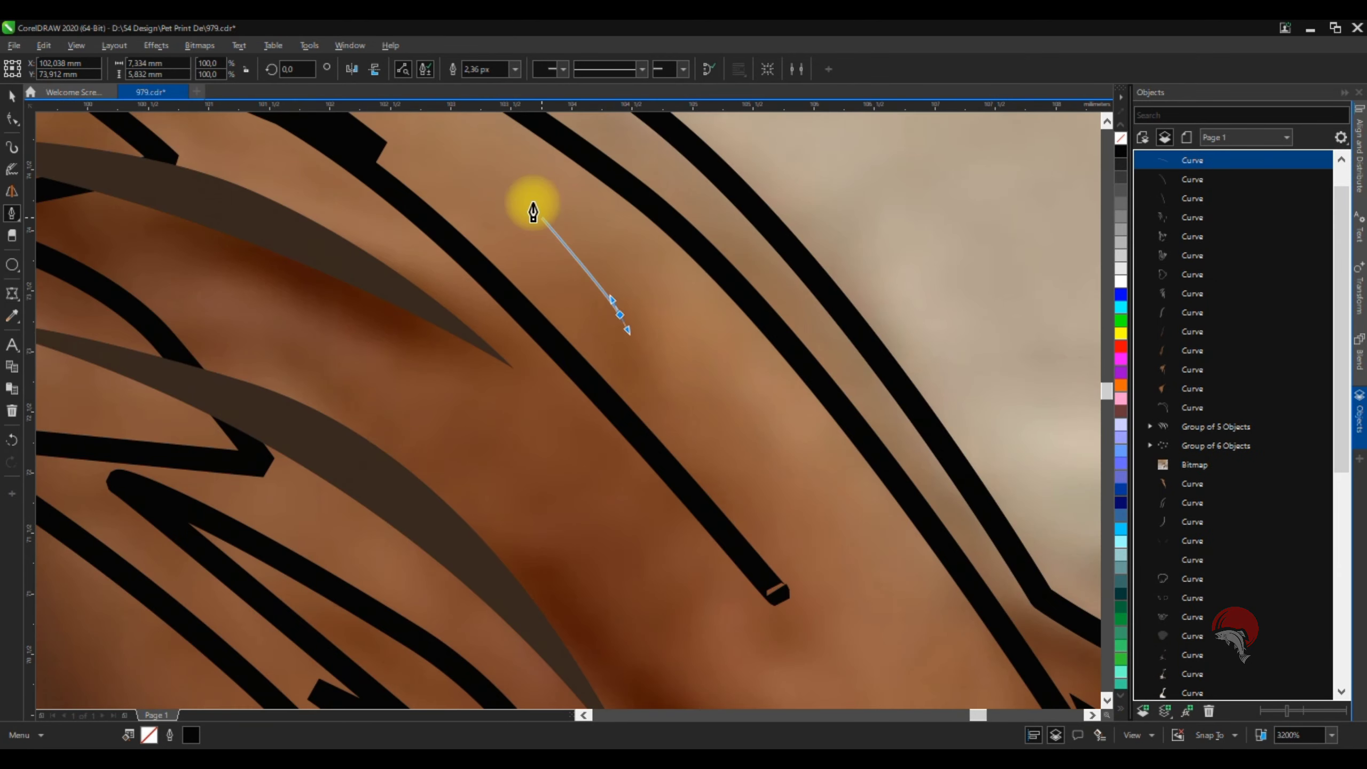
Close the long fur shape along the ear's upper edge, trim it to the ear and delete the leftover
scroll(541, 217, "down", 1)
left_click(807, 553)
left_click(579, 220)
key("space")
scroll(688, 264, "down", 1)
left_click(646, 489, "shift")
key("ctrl+1")
key("Delete")
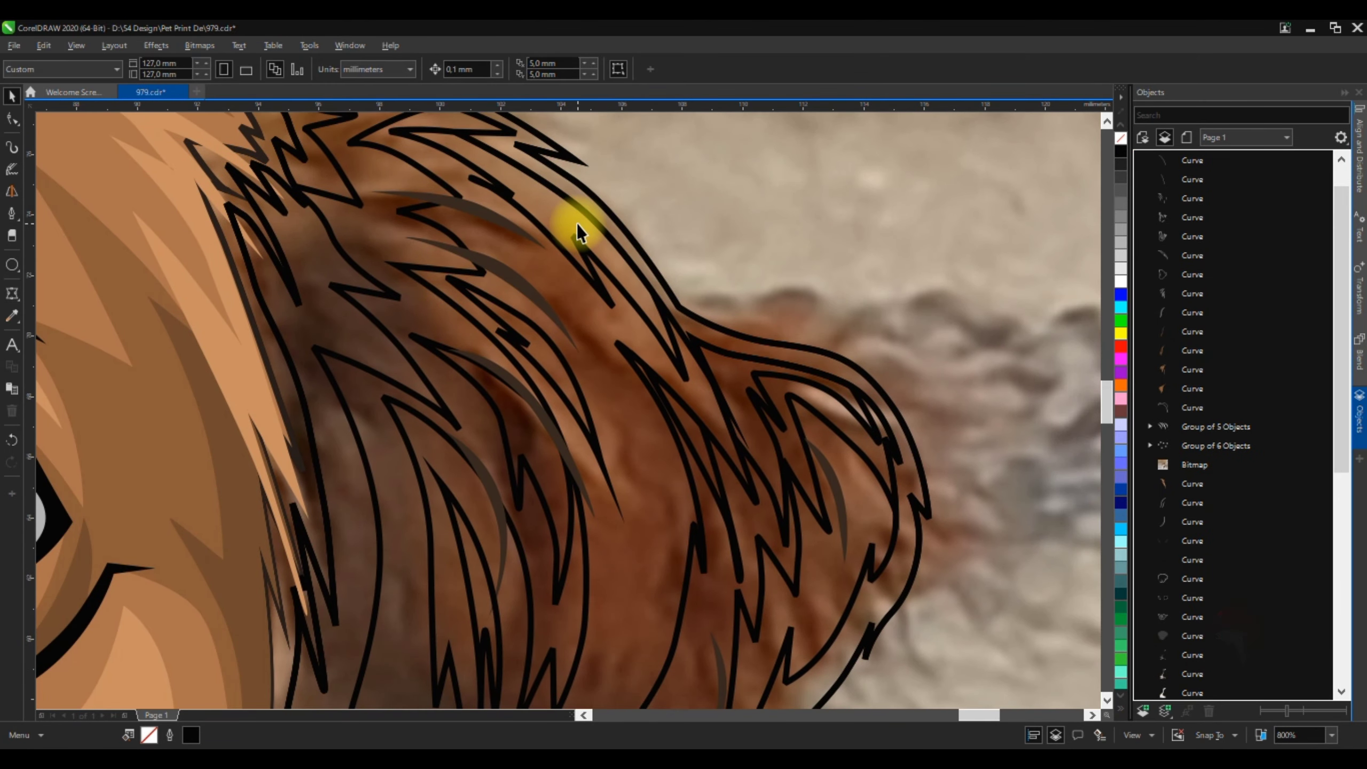
Combine the upper-edge, upper-middle and lower-middle fur shapes of the right ear into one object
scroll(577, 223, "down", 1)
left_click(617, 218)
scroll(605, 299, "up", 1)
left_click(604, 307, "shift")
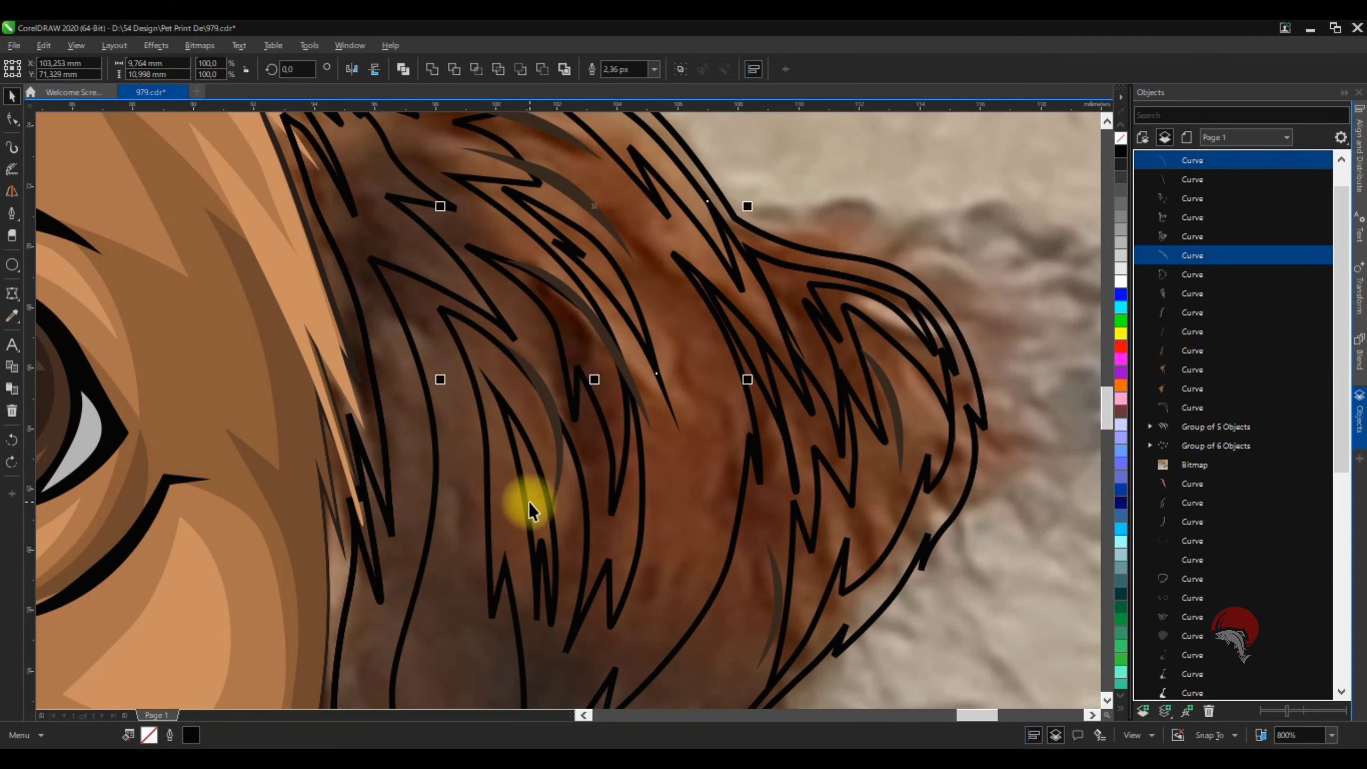
left_click(527, 502, "shift")
key("ctrl+l")
scroll(506, 455, "down", 1)
scroll(500, 349, "up", 1)
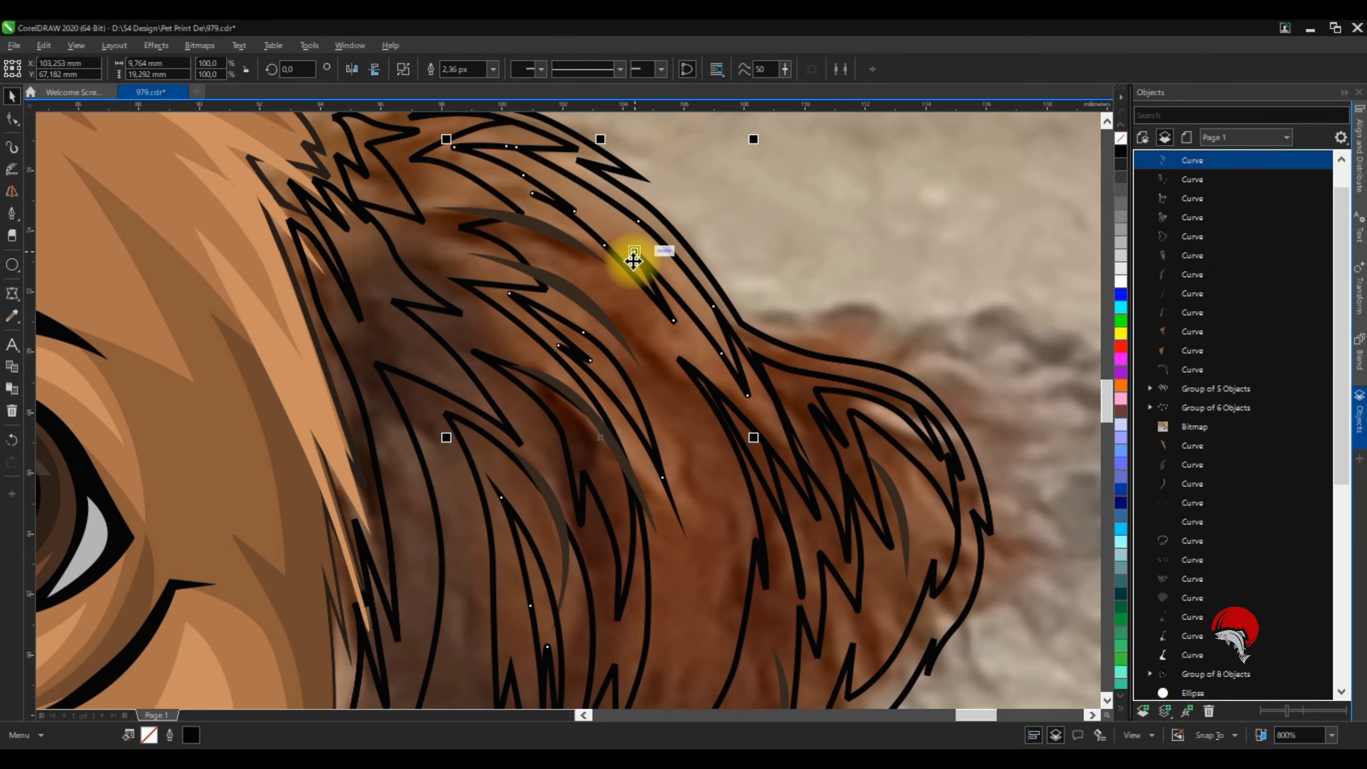
Fill the right ear's base and fur shapes with browns sampled from the left ear using the Color Eyedropper
scroll(619, 263, "down", 2)
key("ctrl+z")
left_click(12, 316)
scroll(595, 215, "up", 1)
scroll(589, 276, "down", 1)
scroll(264, 323, "up", 1)
left_click(264, 323)
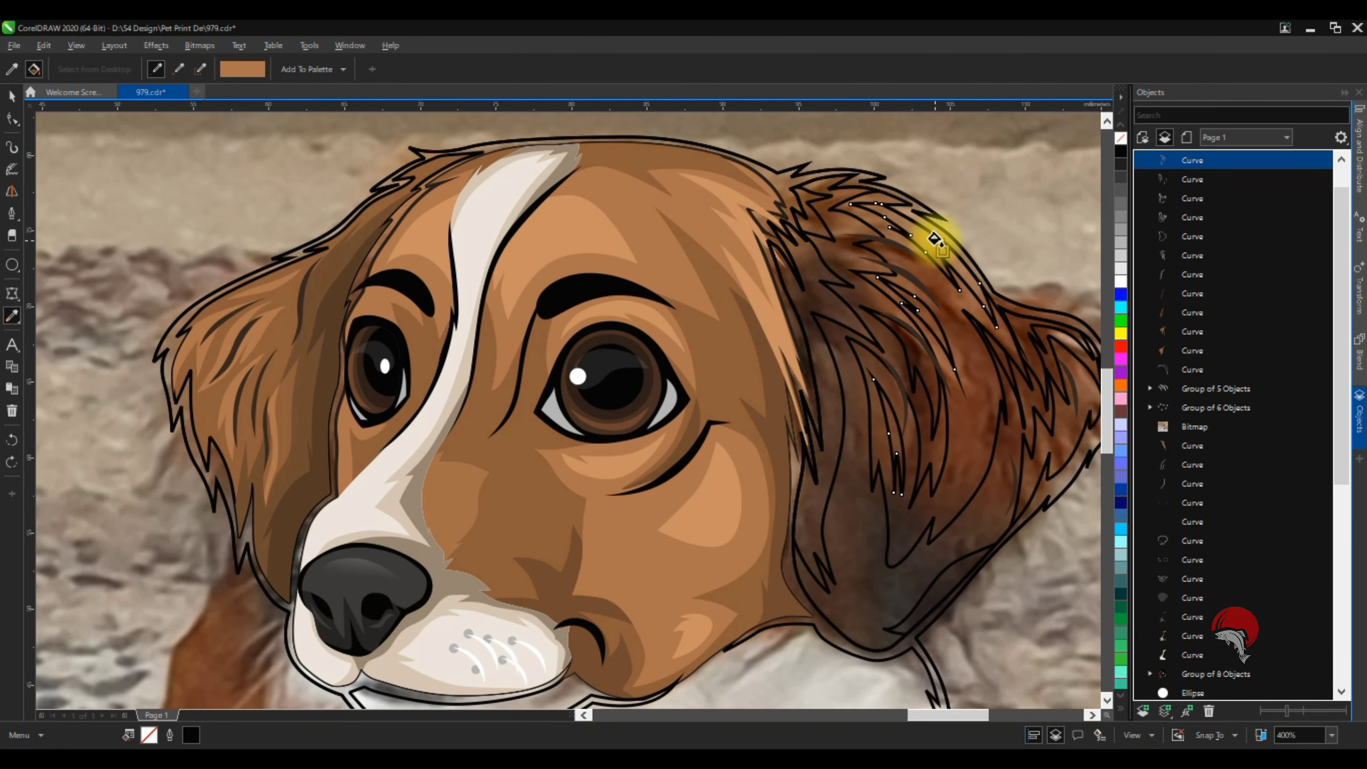
left_click(837, 277)
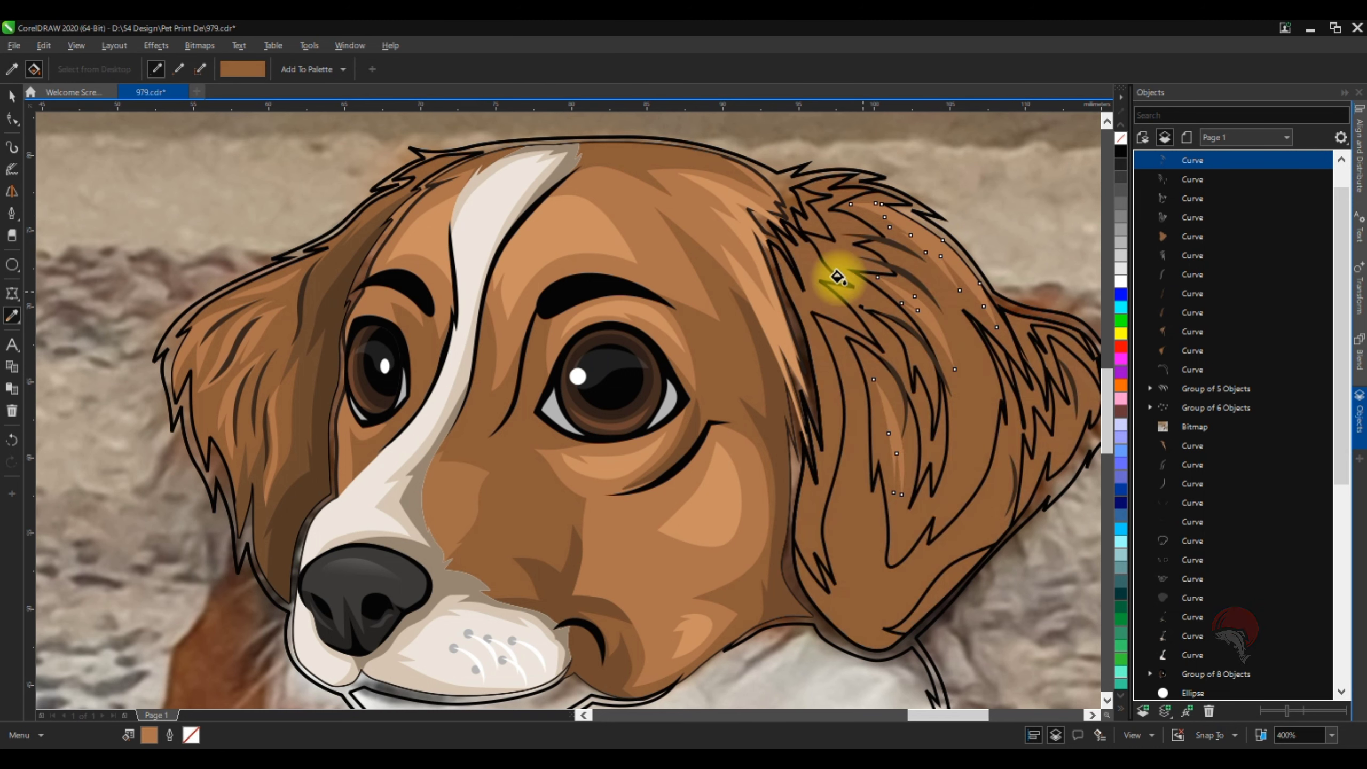
key("ctrl+z")
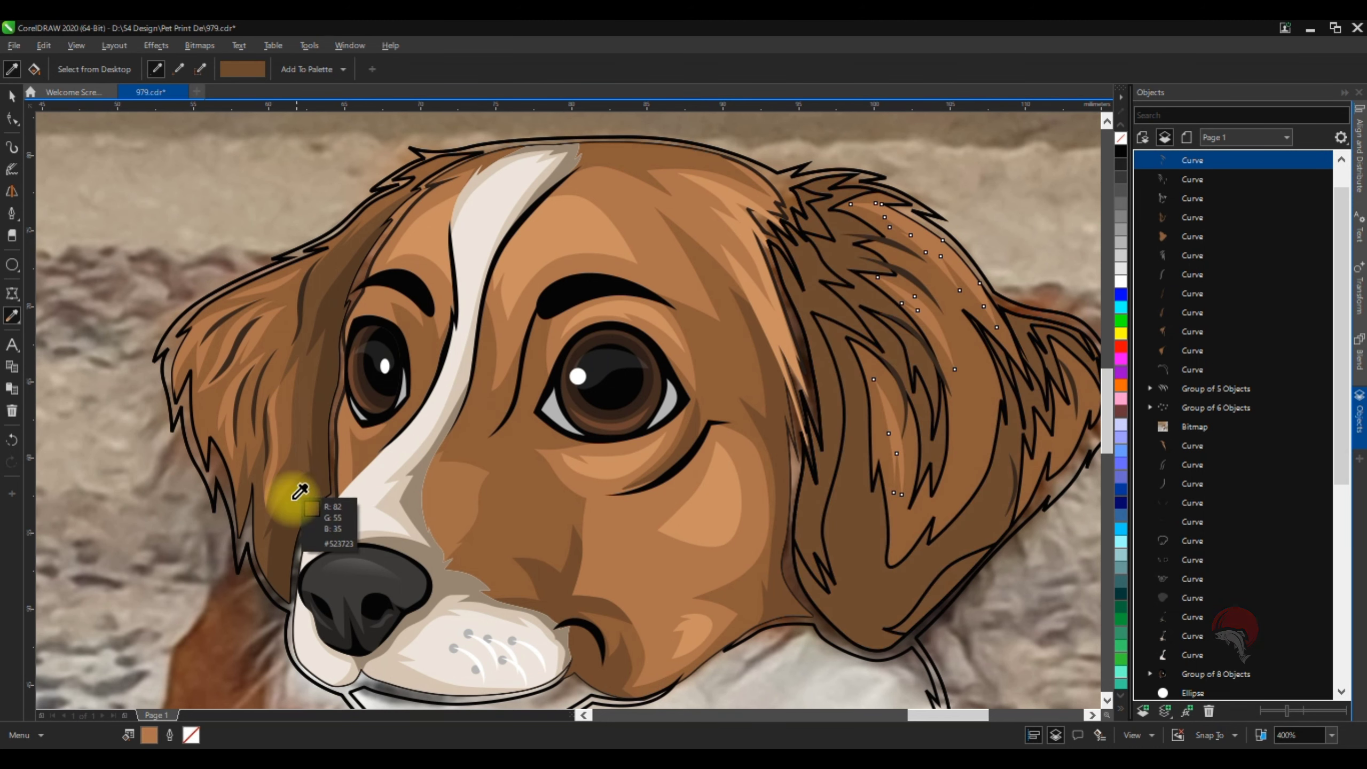
Remove the outlines from the right ear's brown base and fur shapes
key("space")
scroll(1007, 458, "down", 1)
scroll(764, 409, "up", 1)
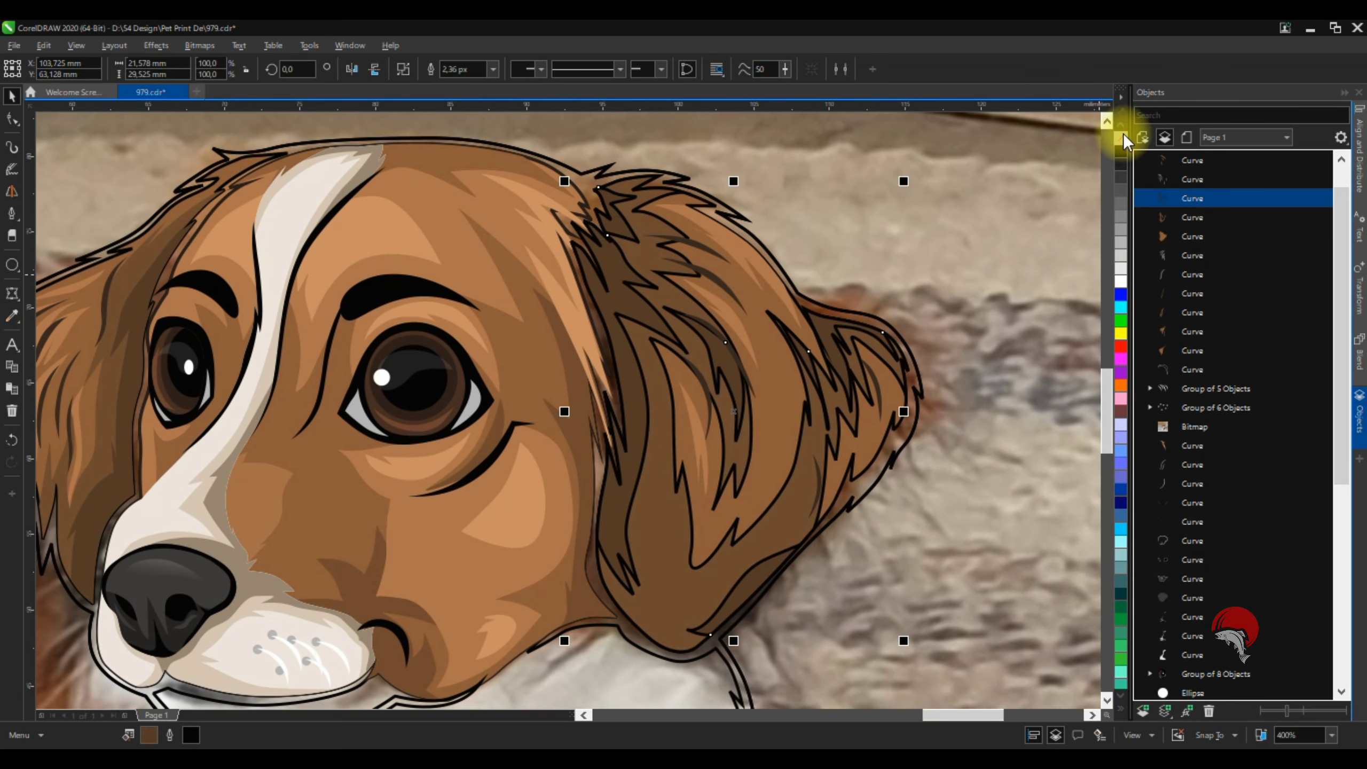
right_click(1122, 136)
scroll(667, 378, "down", 2)
left_click(754, 392)
scroll(725, 400, "up", 3)
left_click(679, 305)
scroll(720, 428, "down", 1)
scroll(716, 452, "up", 1)
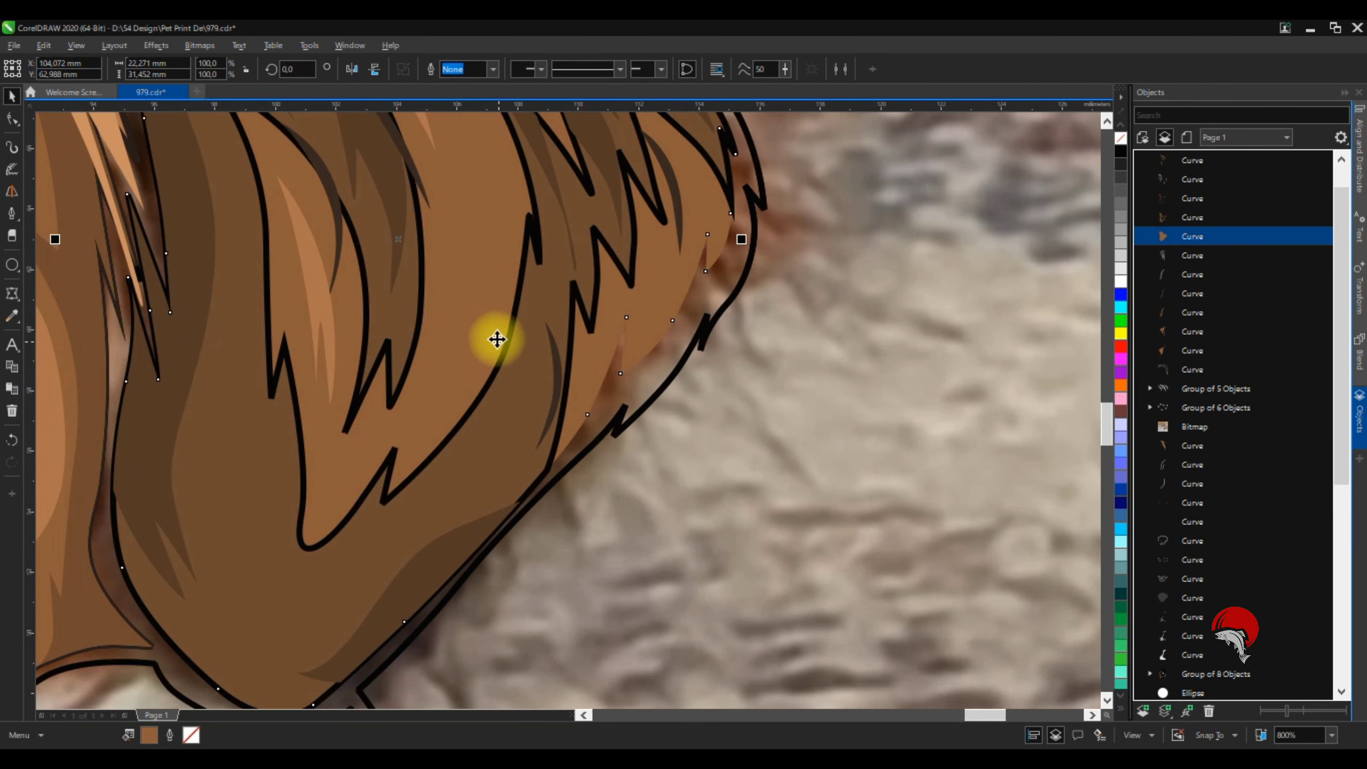
left_click(567, 274)
right_click(1120, 138)
Start a Pen curve inside the gap between the right ear's brown base and its lower outer outline
scroll(579, 425, "up", 2)
left_click(596, 301)
left_click(501, 546)
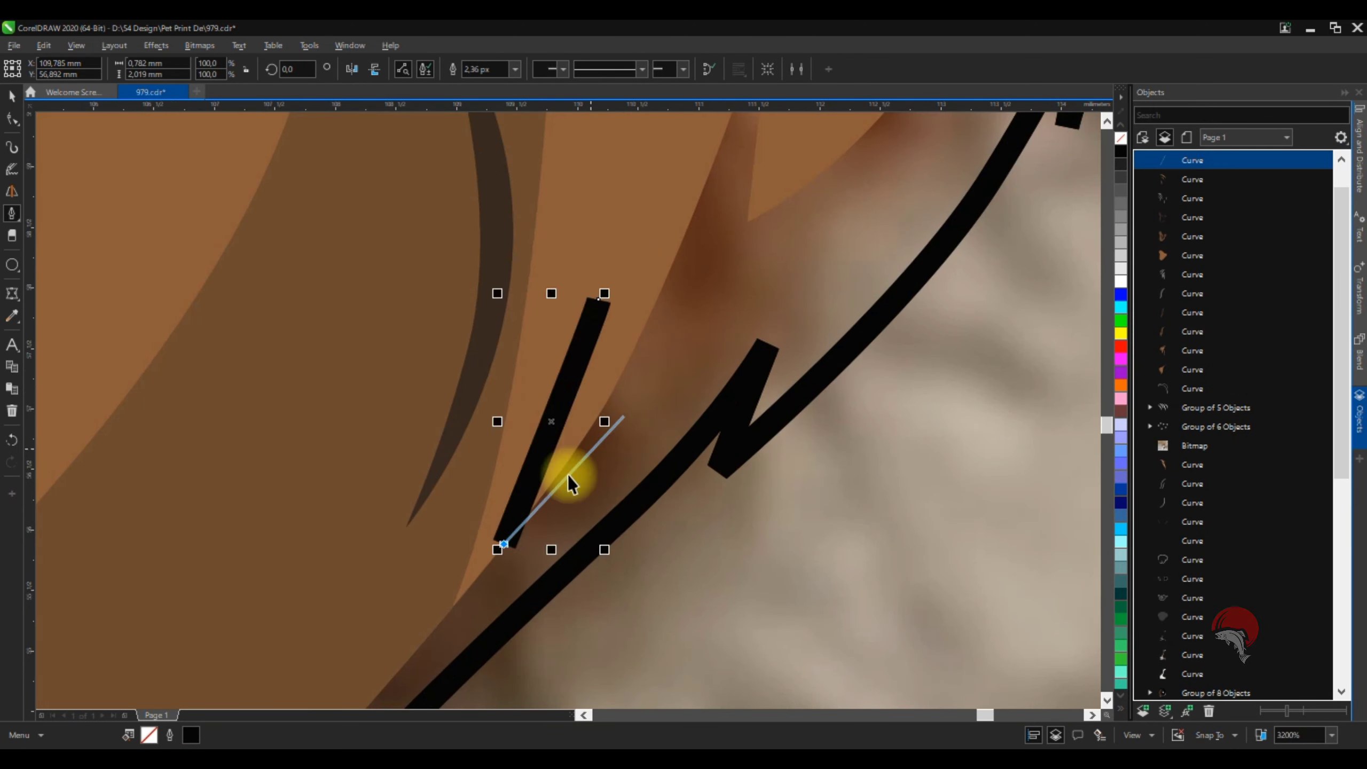
scroll(576, 468, "down", 2)
scroll(666, 367, "up", 2)
mouse_move(529, 583)
left_mouse_down()
mouse_move(562, 538)
mouse_move(578, 441)
left_mouse_up()
left_click(469, 687)
scroll(538, 620, "down", 2)
scroll(648, 491, "up", 3)
Continue the gap-filling curve up the right ear's outer edge, close it, and fill it with the ear's brown
left_click_drag(756, 342, 828, 215)
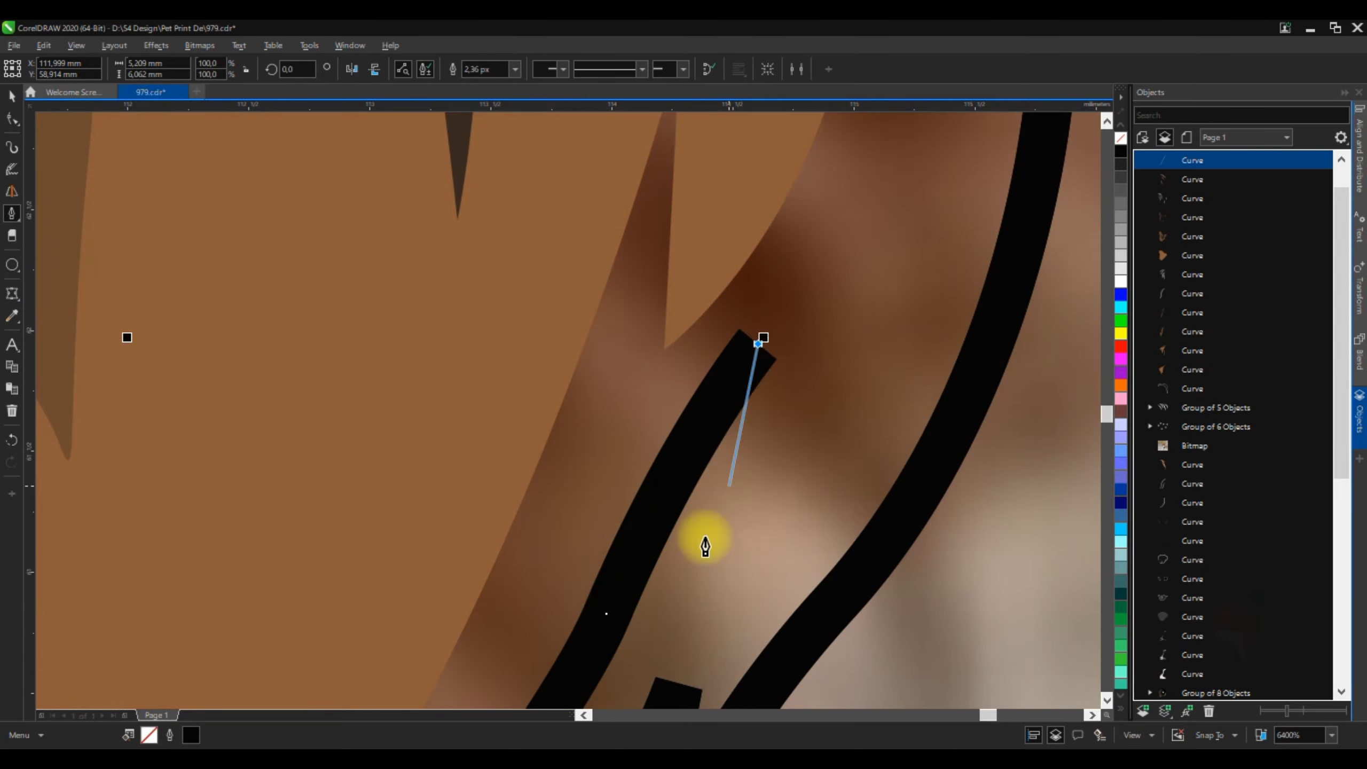
left_click(713, 592)
scroll(713, 597, "down", 3)
scroll(732, 545, "up", 2)
scroll(595, 519, "down", 3)
scroll(548, 640, "up", 1)
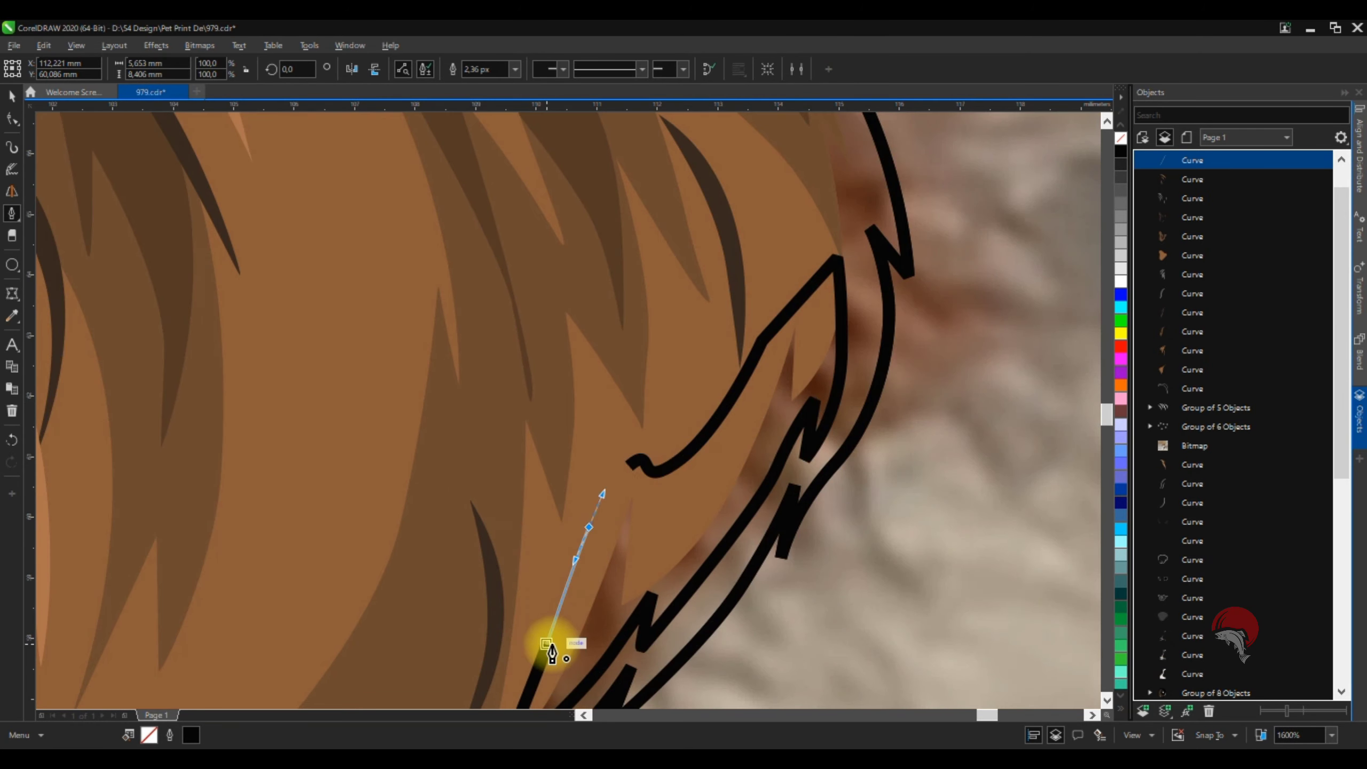
left_click(549, 641)
key("space")
scroll(773, 226, "up", 1)
scroll(773, 225, "down", 3)
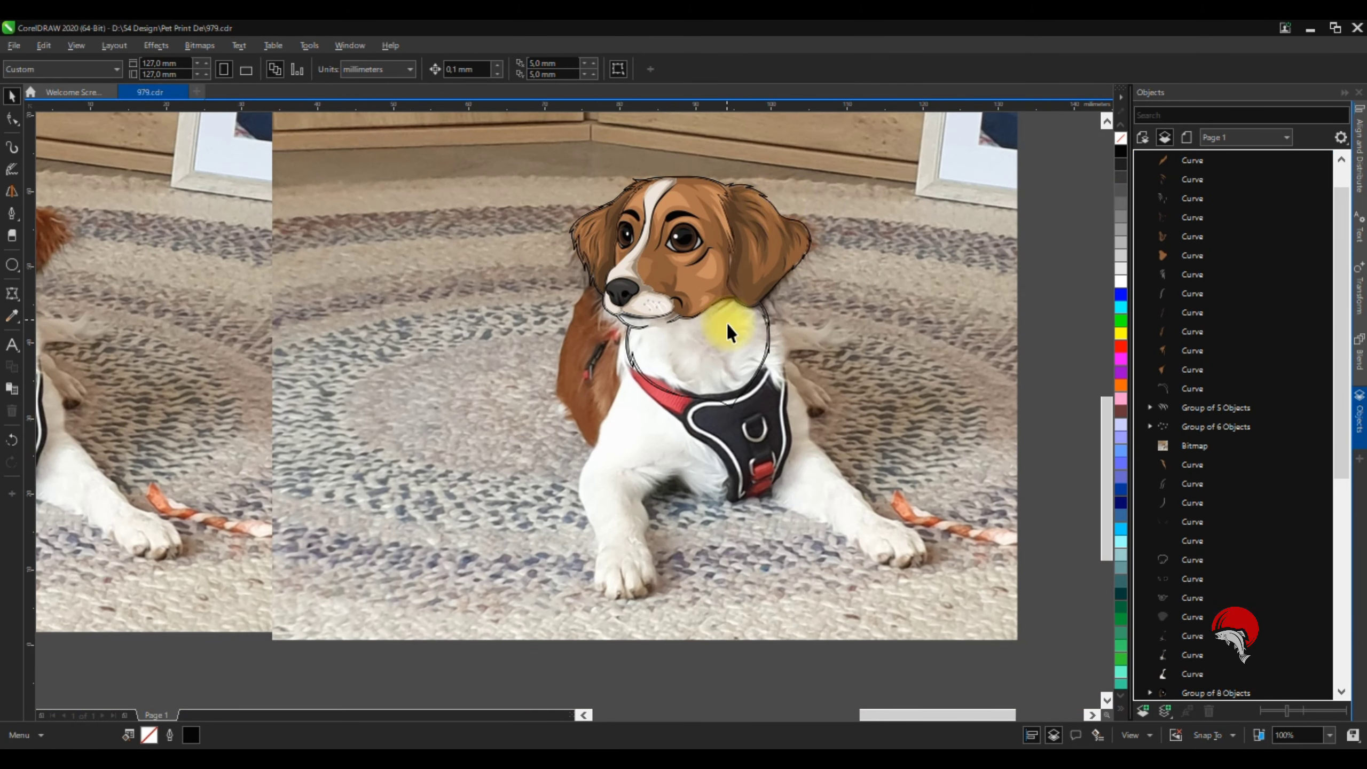
Draw a pointed chin patch beneath the mouth with the Pen and start the fur edge across the upper neck
key("space")
scroll(733, 320, "up", 2)
scroll(235, 338, "up", 1)
scroll(235, 337, "down", 1)
scroll(711, 354, "up", 3)
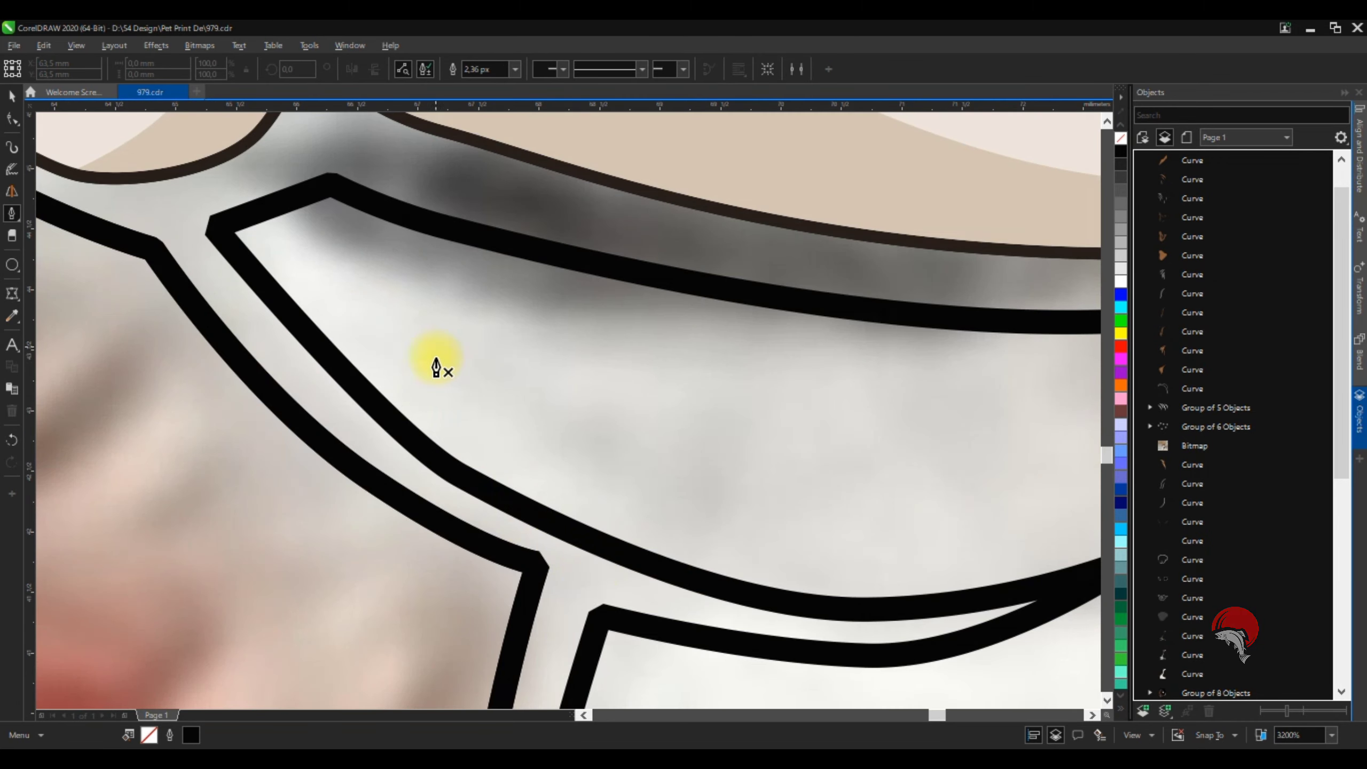
scroll(711, 406, "down", 2)
scroll(710, 406, "up", 1)
left_click_drag(577, 350, 717, 338)
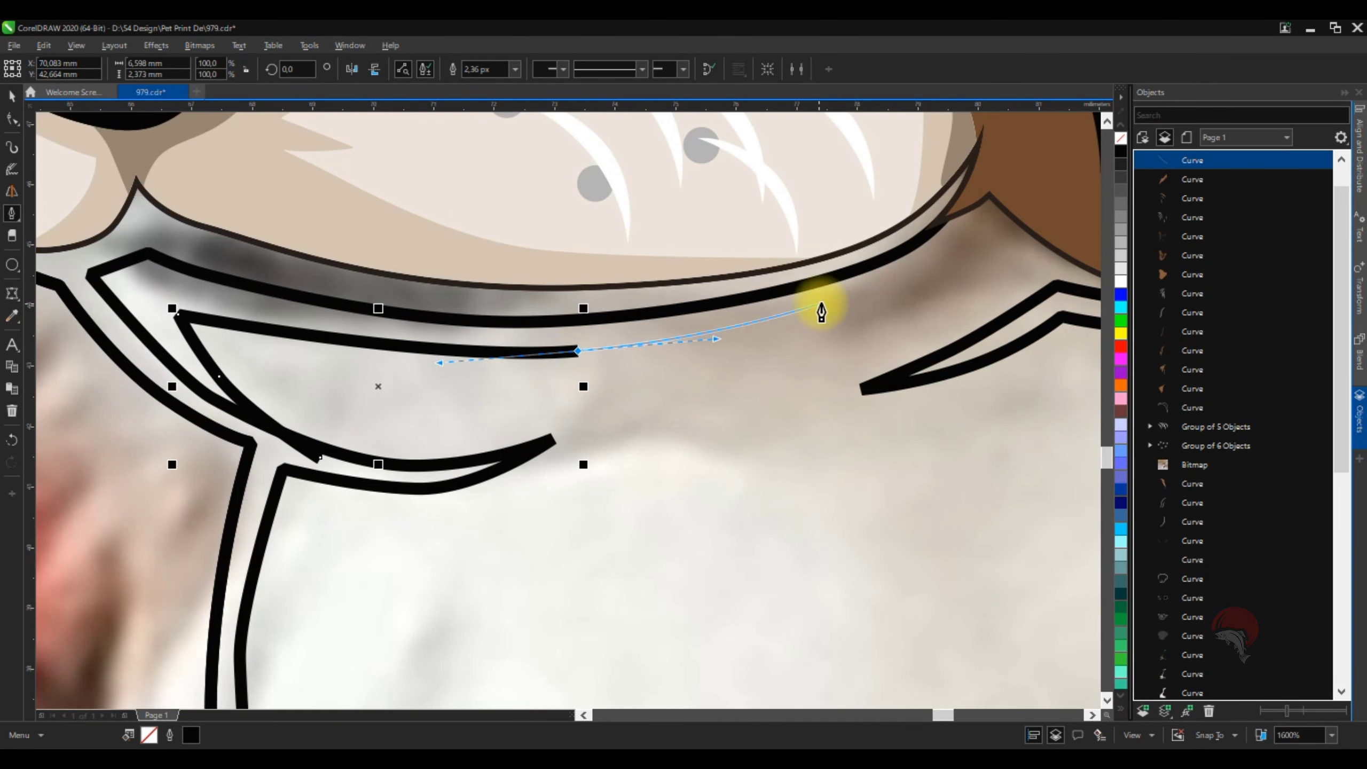
left_click(423, 479)
left_click(364, 483)
scroll(368, 399, "down", 1)
scroll(368, 398, "up", 1)
scroll(719, 374, "down", 1)
key("ctrl+z")
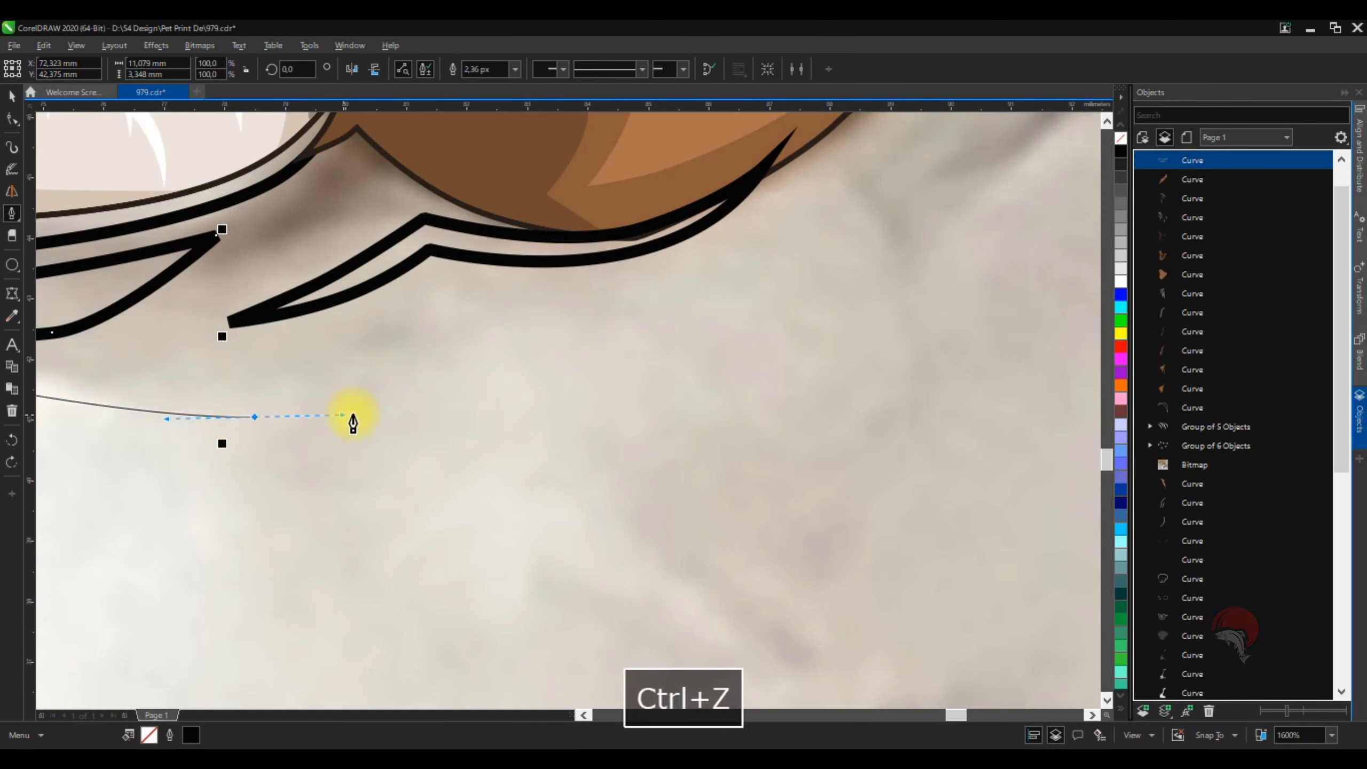
scroll(504, 342, "down", 1)
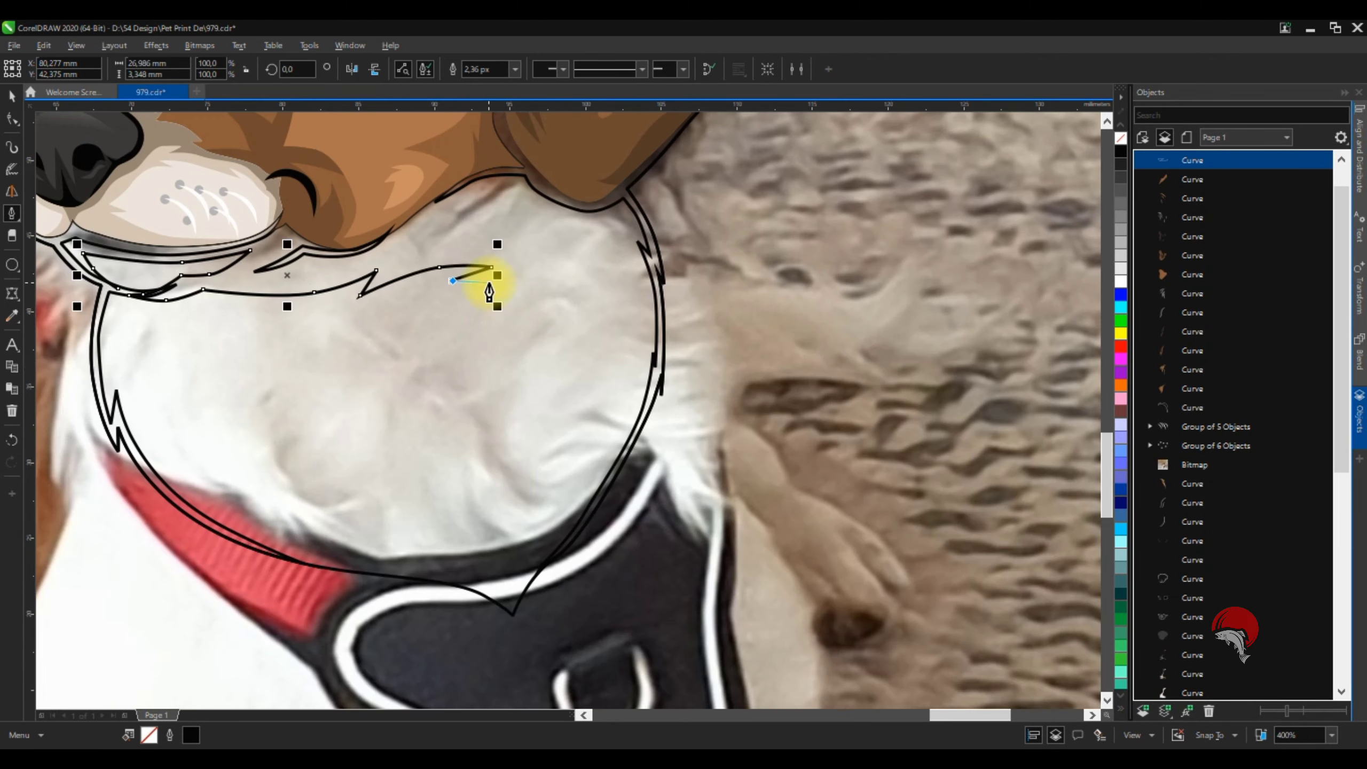
Continue the jagged fur edge across the neck, down its right side, and back along the collar
scroll(488, 284, "up", 1)
left_click(534, 357)
scroll(534, 357, "down", 1)
key("ctrl+z")
scroll(632, 320, "up", 1)
left_click_drag(624, 455, 549, 455)
key("ctrl+z")
scroll(543, 467, "down", 1)
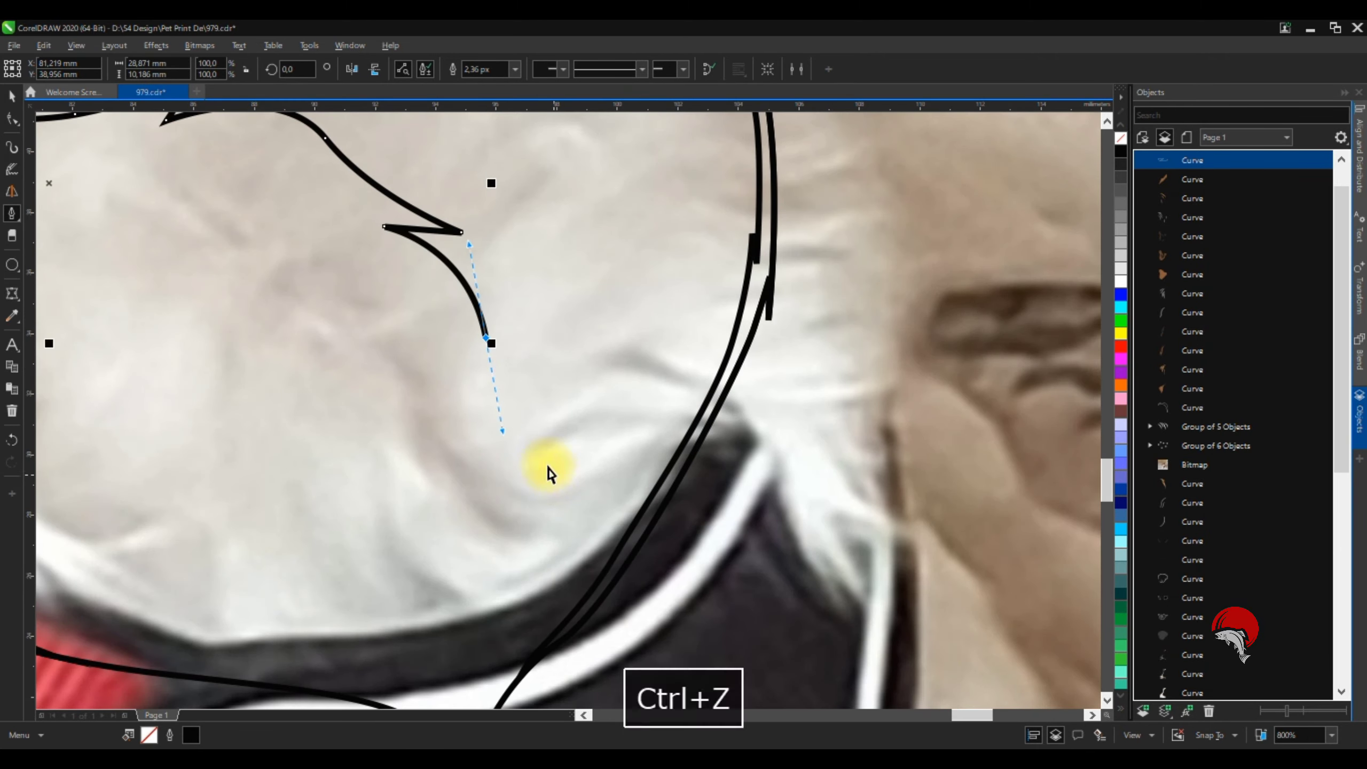
scroll(549, 391, "up", 1)
scroll(482, 510, "down", 1)
scroll(482, 510, "up", 1)
left_click_drag(494, 537, 399, 499)
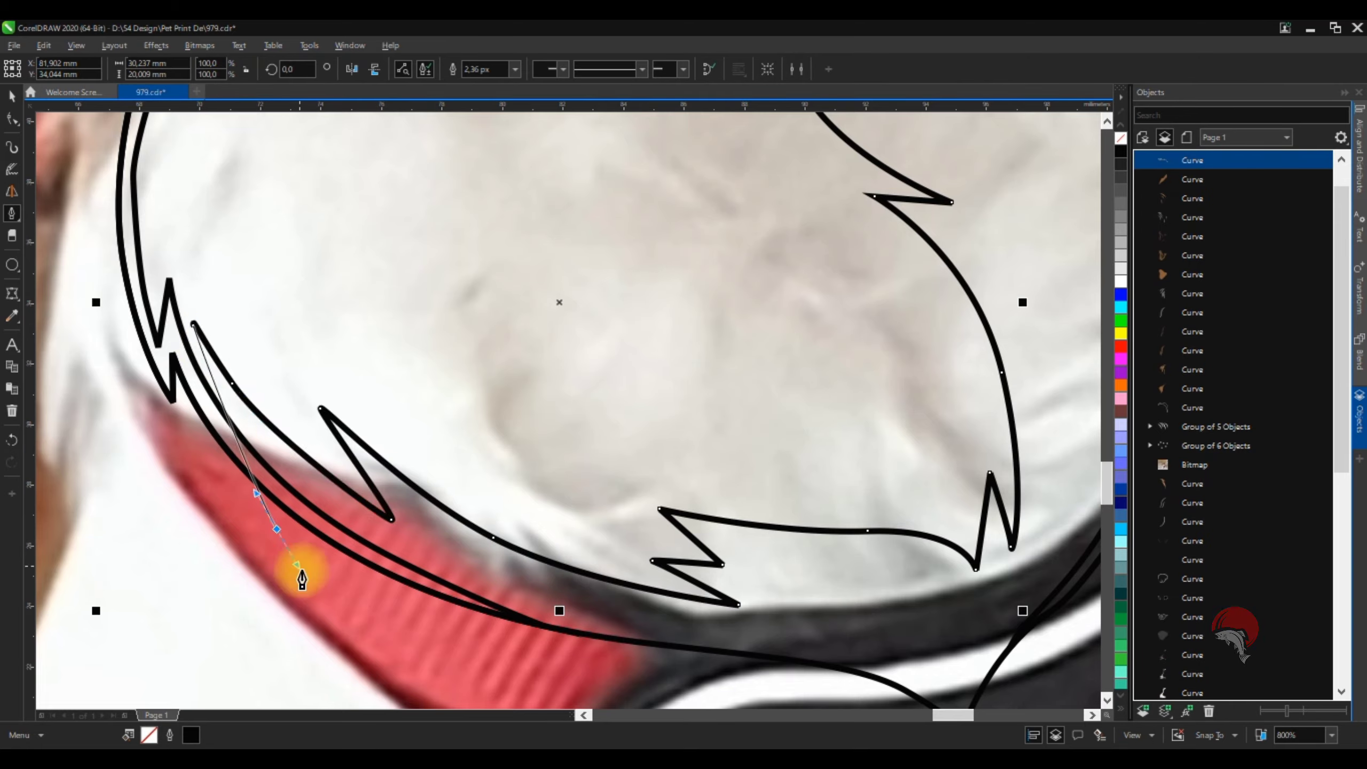
Close the neck fur shape with a wide loop outside the neck and trim it to the neck outline
scroll(503, 329, "down", 3)
scroll(280, 412, "up", 2)
scroll(436, 448, "up", 2)
scroll(460, 385, "down", 1)
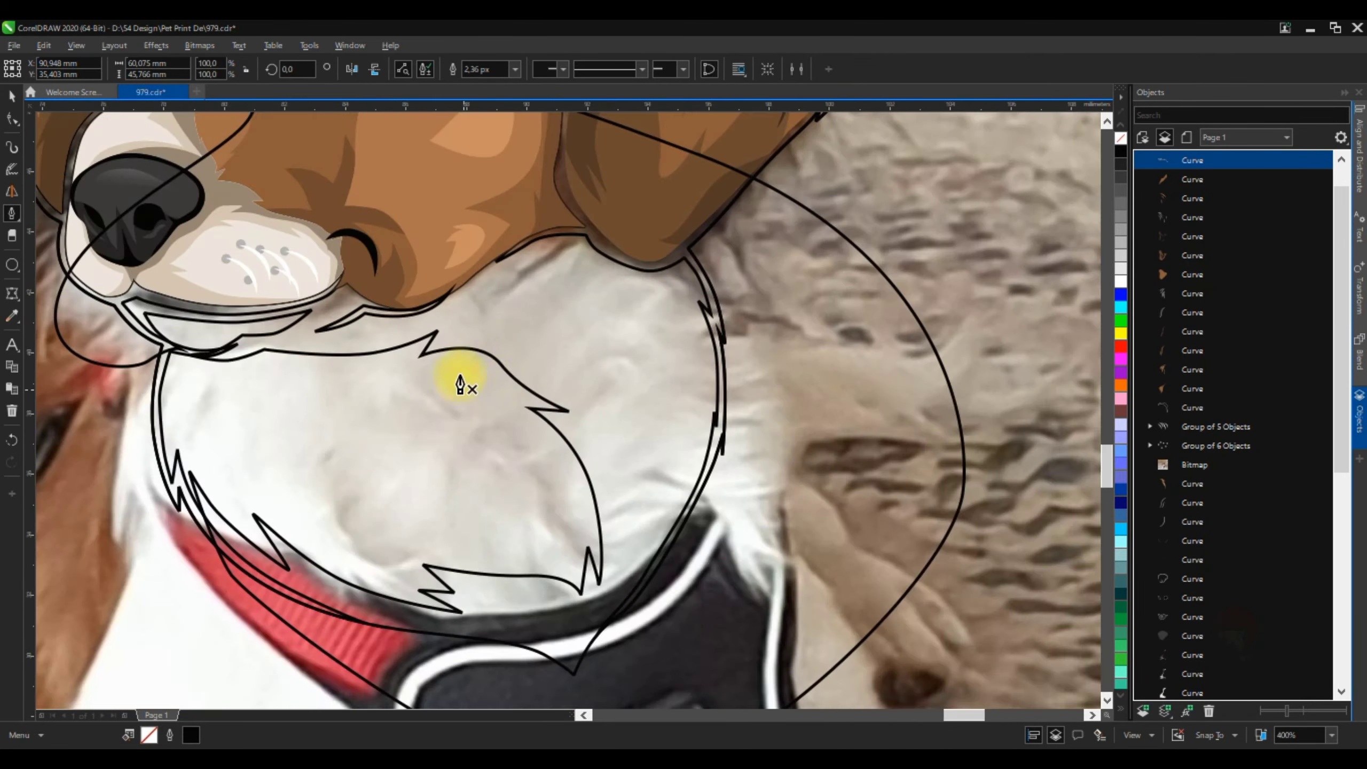
key("F10")
scroll(447, 407, "up", 1)
scroll(592, 302, "down", 3)
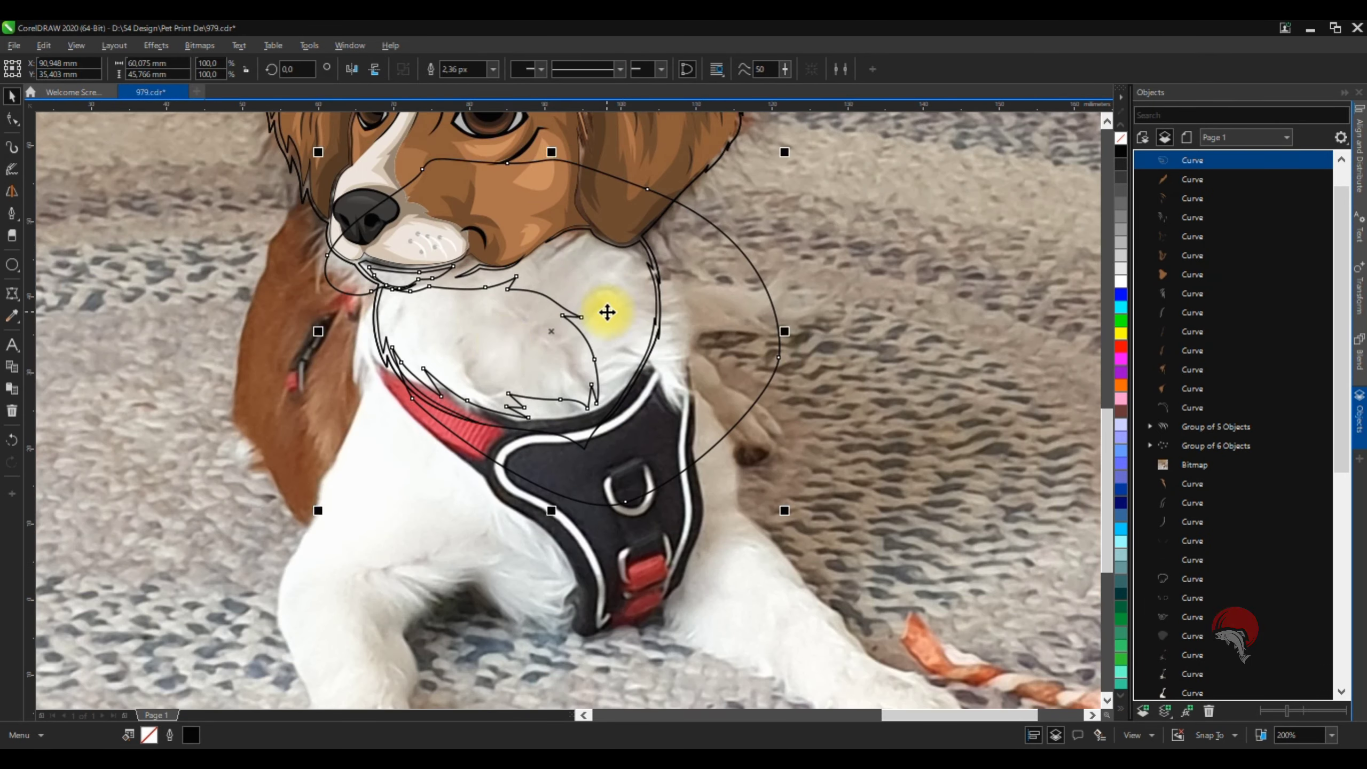
key("ctrl+1")
Draw the jagged contour of a smaller highlight shape inside the white neck fur
scroll(519, 269, "up", 4)
left_click_drag(296, 275, 284, 347)
scroll(284, 347, "down", 3)
left_click_drag(462, 353, 606, 488)
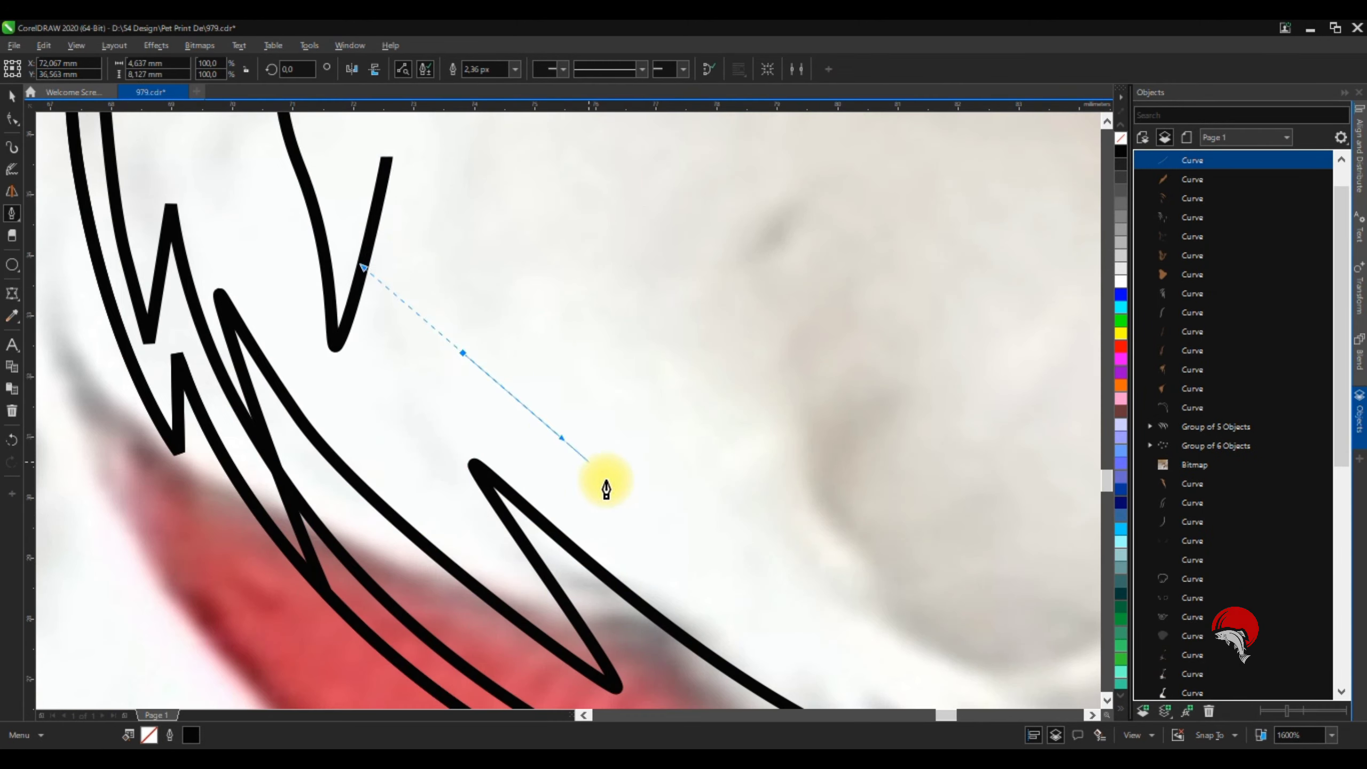
scroll(823, 398, "down", 1)
key("ctrl+z")
scroll(638, 525, "up", 1)
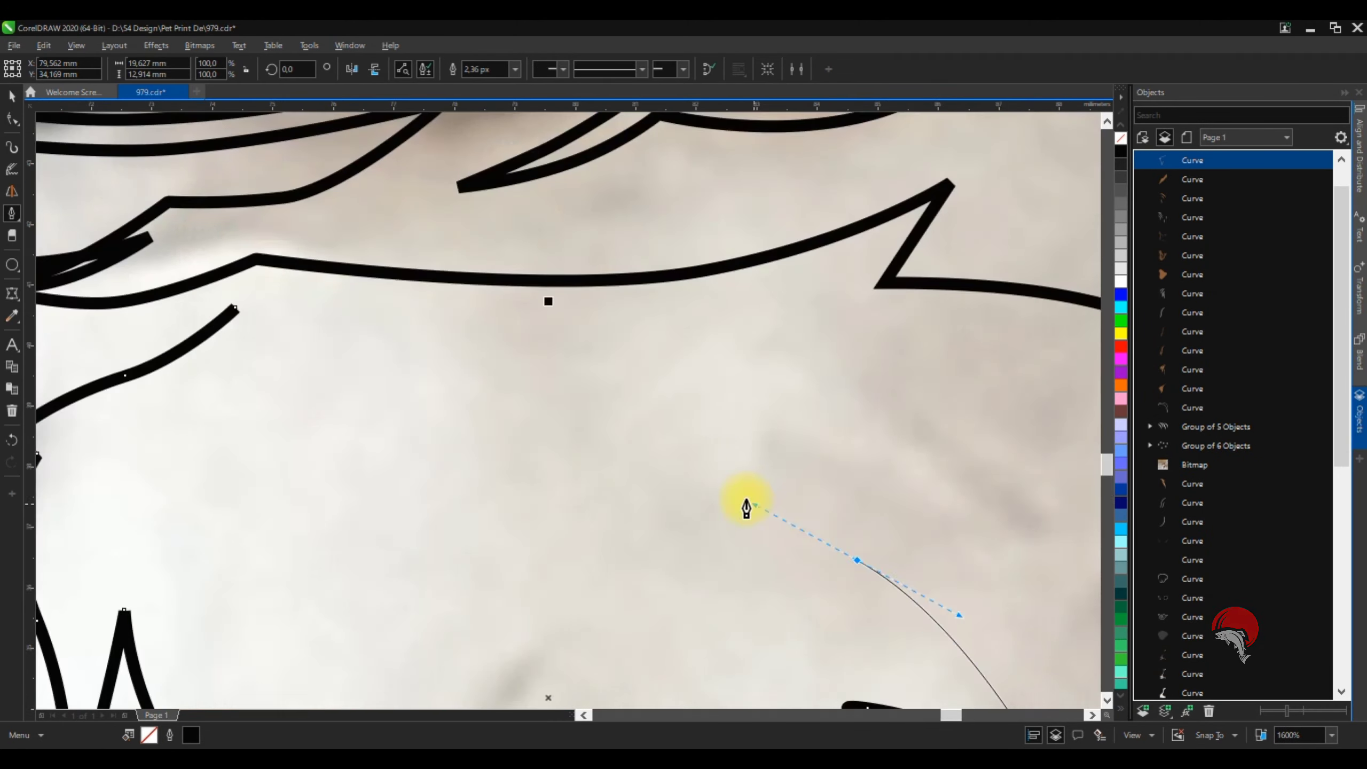
scroll(742, 504, "down", 2)
key("ctrl+z")
scroll(784, 437, "up", 2)
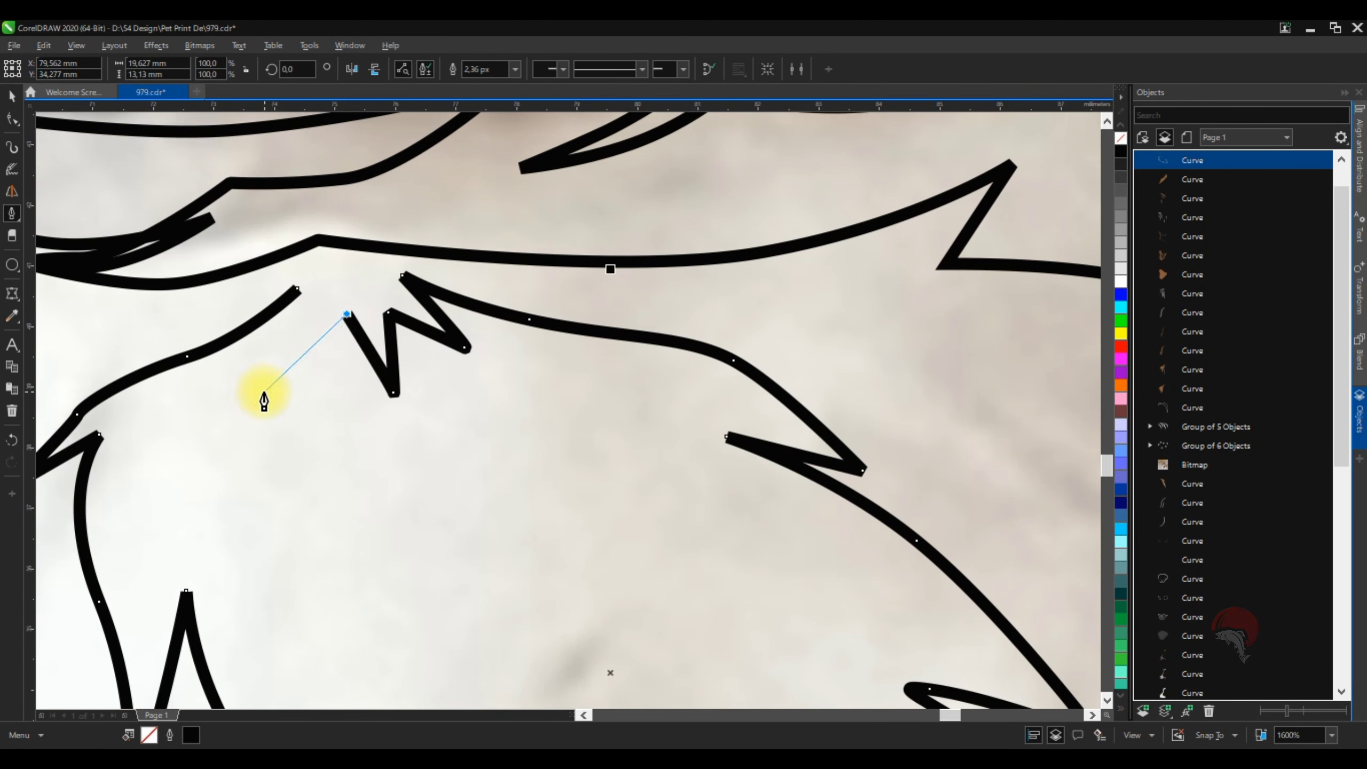
Close the neck highlight with small fur tips and draw a pointed shadow shape under the mouth
scroll(610, 335, "down", 3)
scroll(244, 320, "up", 4)
left_click_drag(674, 379, 914, 334)
scroll(946, 388, "down", 3)
scroll(305, 525, "up", 1)
scroll(590, 329, "up", 1)
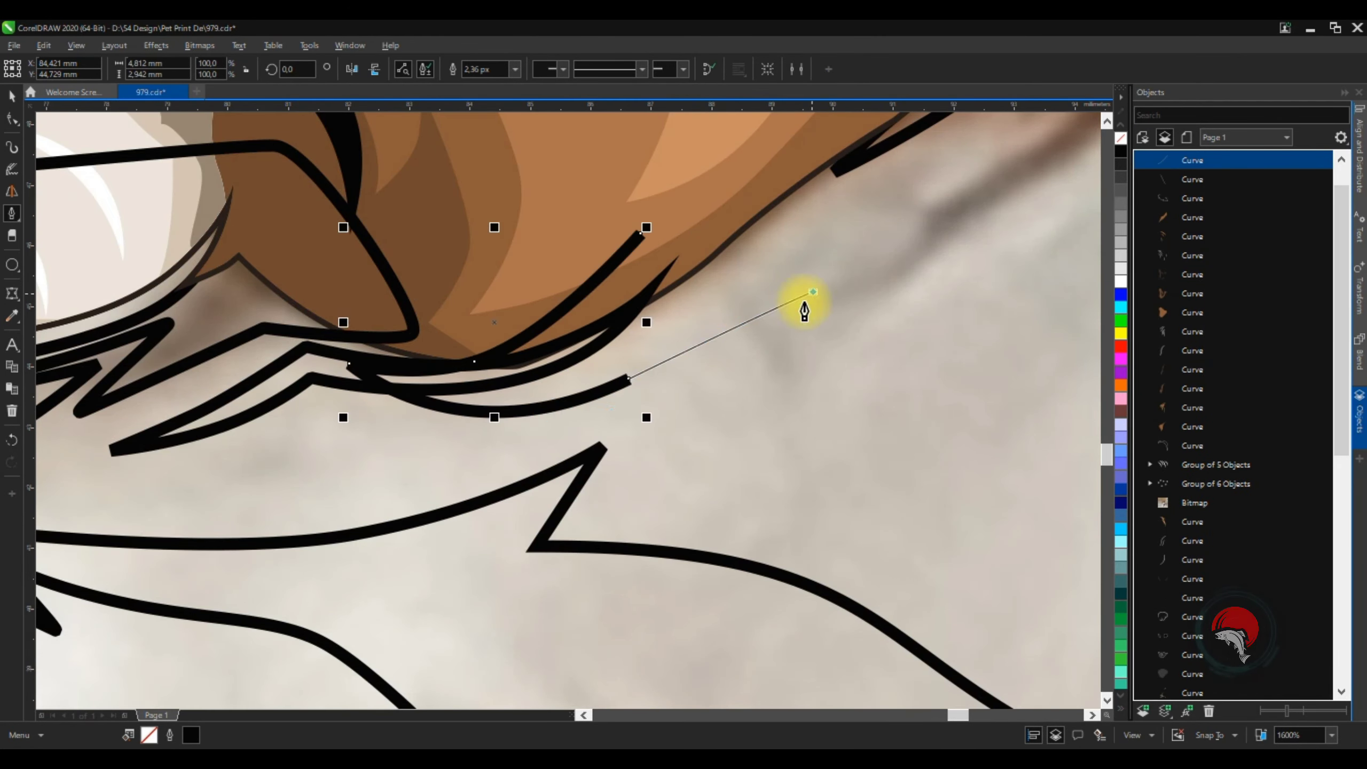
Draw a jagged shadow shape from the jaw down the neck's right side, trim it, and delete the leftover
key("ctrl+z")
left_click_drag(315, 338, 379, 353)
scroll(602, 519, "down", 5)
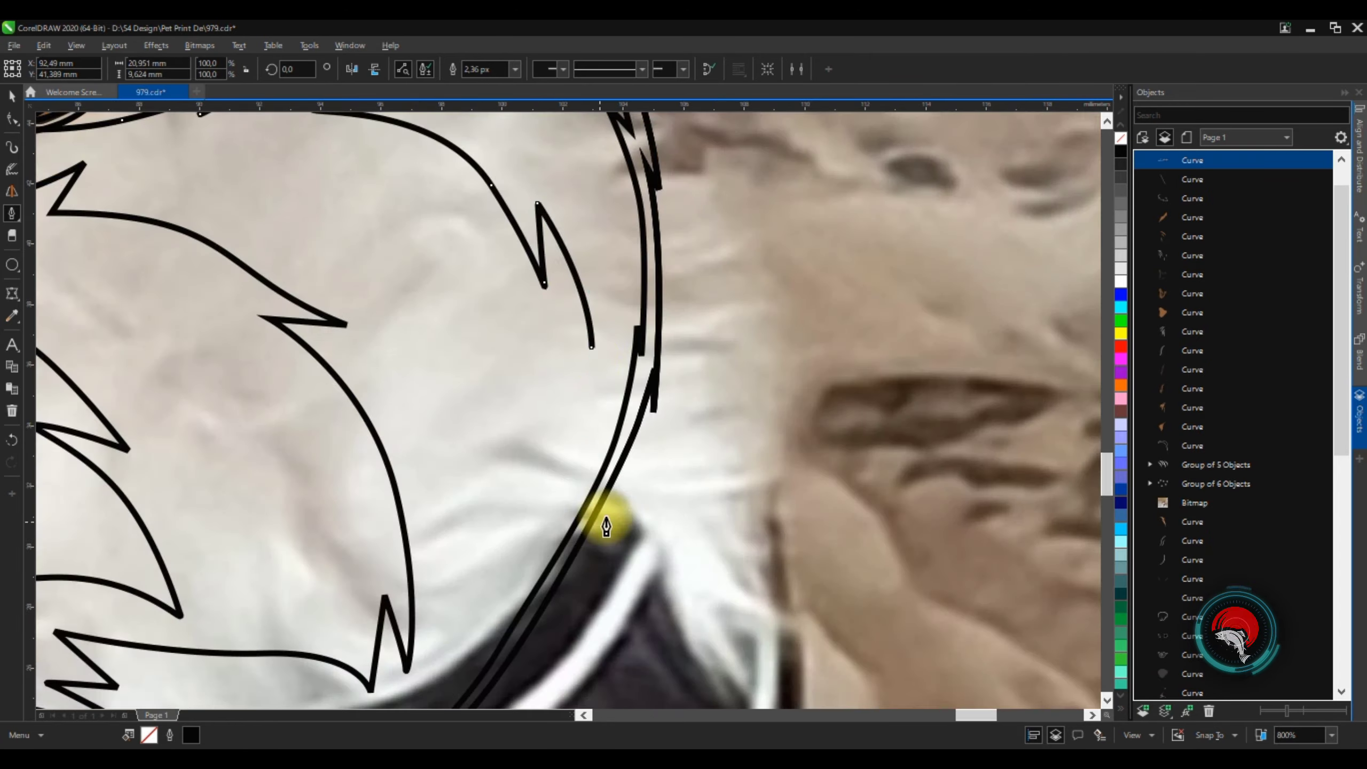
key("space")
left_click(422, 296, "shift")
key("Delete")
scroll(809, 321, "down", 2)
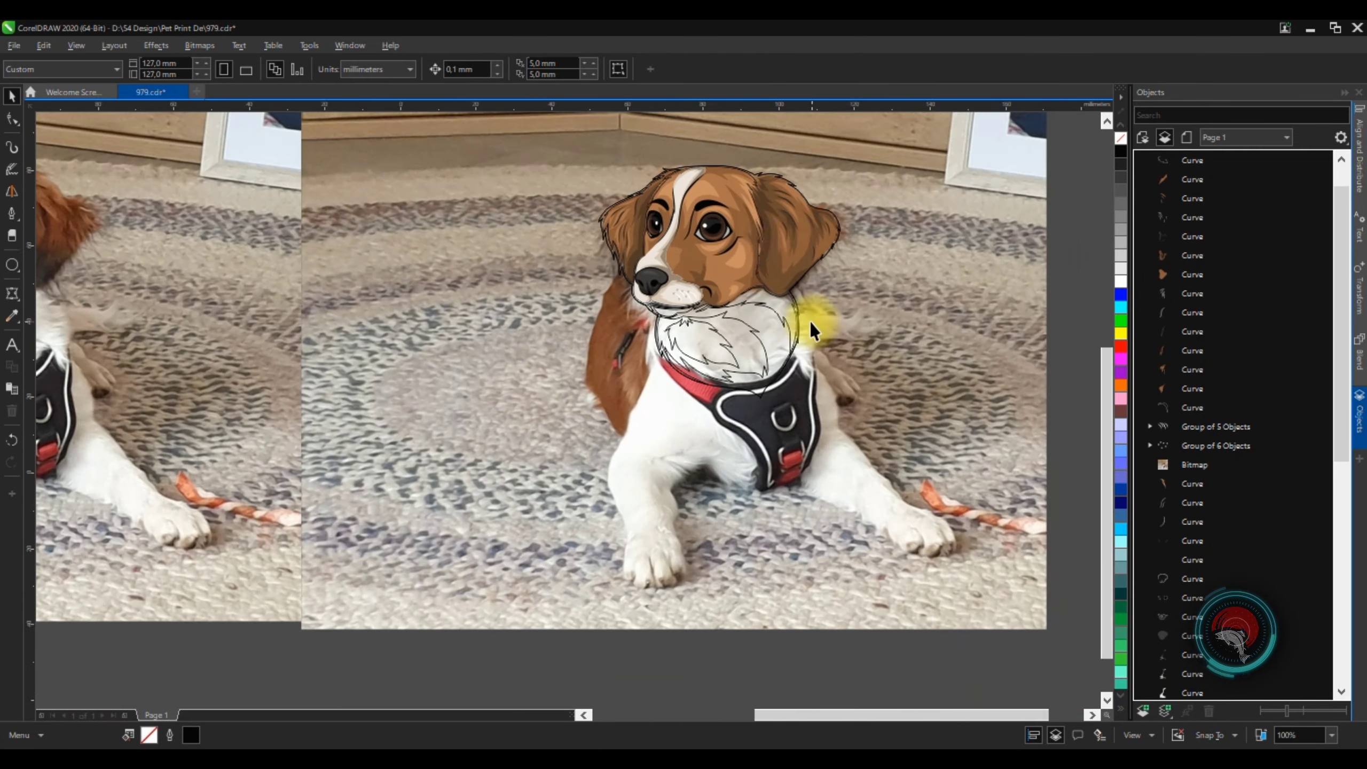
Fill the dog's outer contour shape black and remove its outline
scroll(768, 269, "up", 3)
left_click(709, 386)
scroll(770, 334, "down", 1)
right_click(1121, 140)
key("Escape")
scroll(777, 331, "down", 2)
Fill the neck highlight and surrounding neck shapes white, copying the color with the eyedropper
scroll(802, 362, "up", 1)
left_click(663, 439)
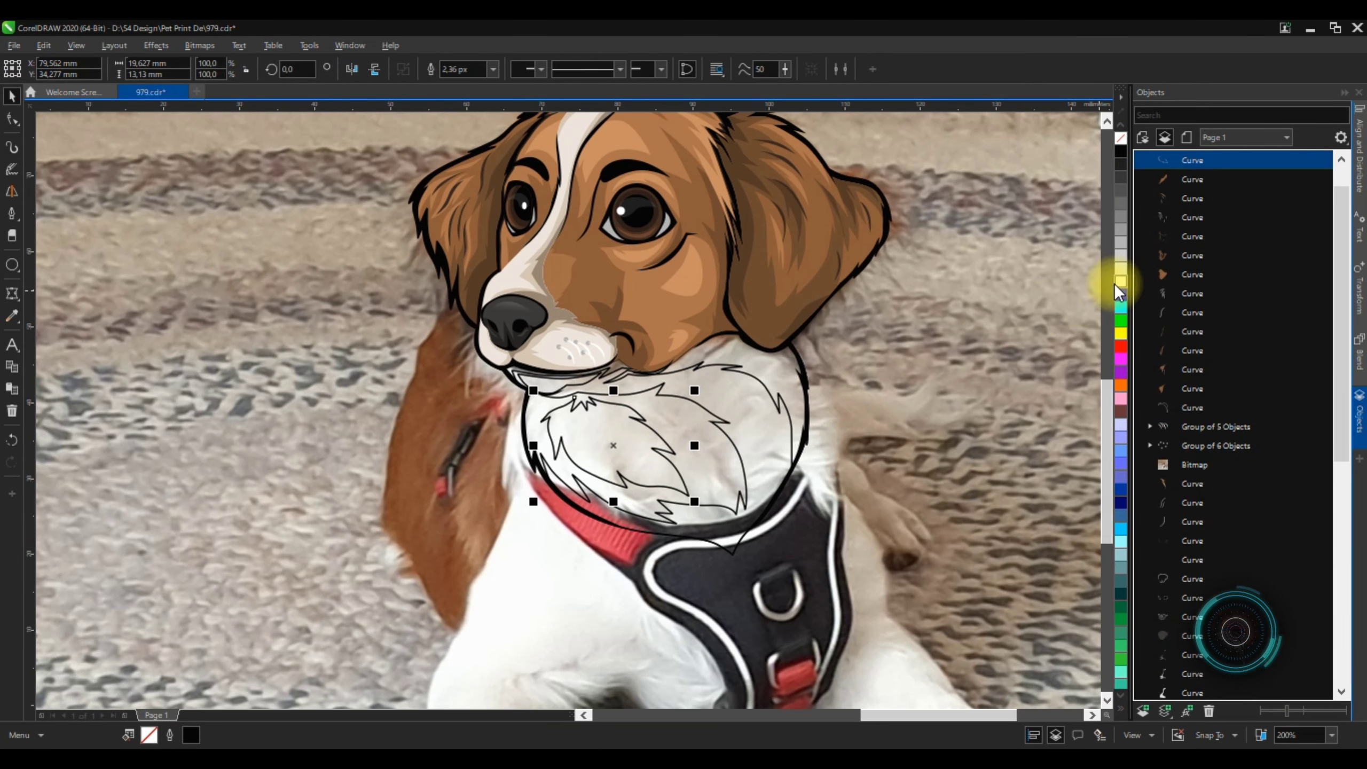
key("i")
left_click(675, 458)
scroll(702, 446, "up", 1)
left_click(706, 434)
key("space")
Set the neck base shape's uniform fill to very light grey #F0F0F0
left_click(726, 436)
key("shift+F11")
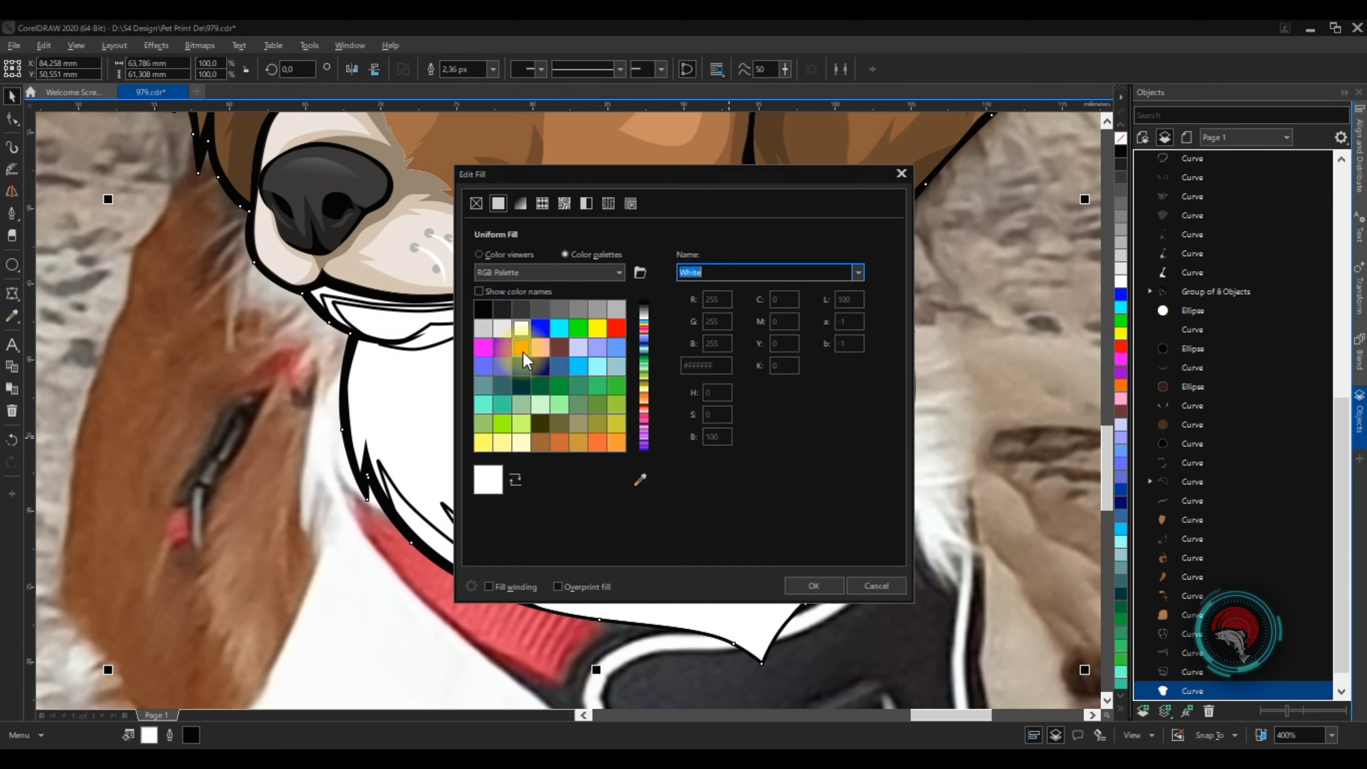
left_click(480, 256)
left_click(478, 295)
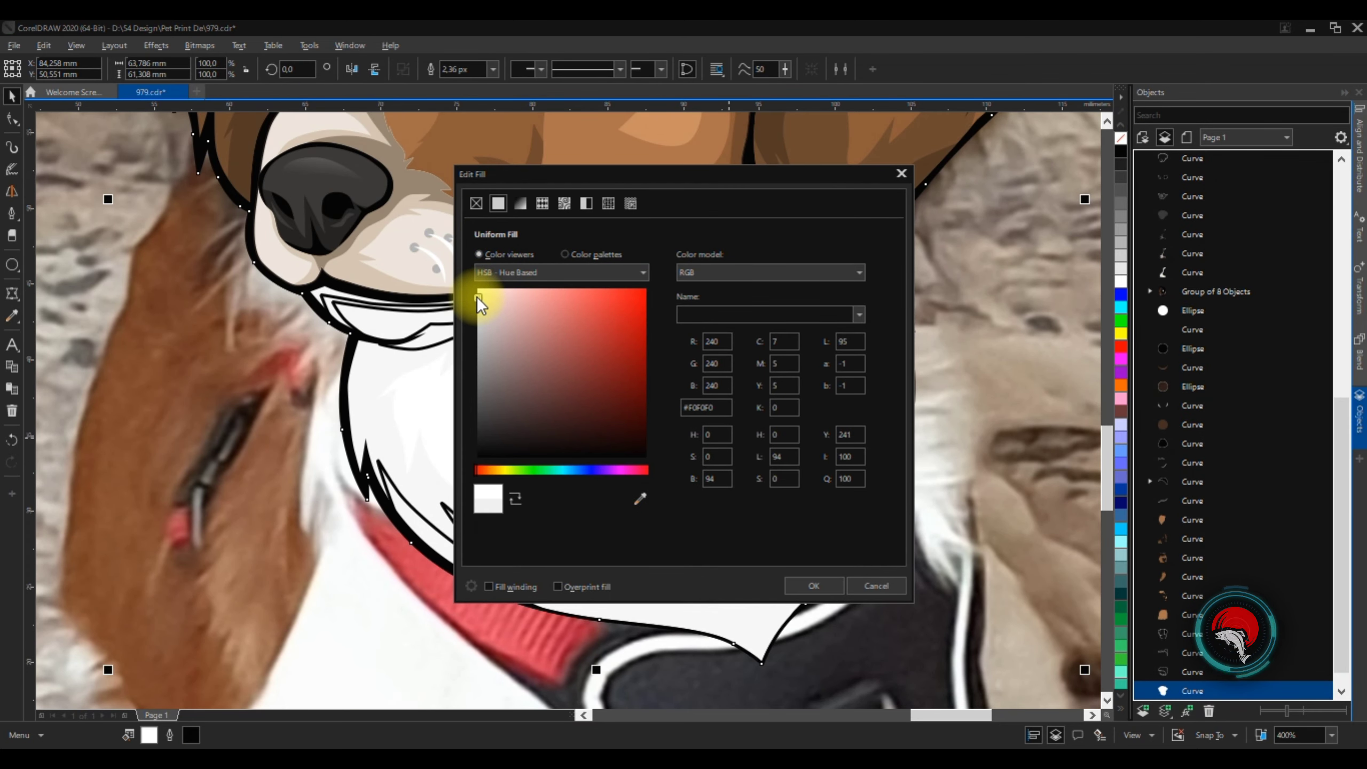
key("Return")
Set the fill of the jagged fur shape surrounding the neck base to a darker light grey
key("space")
left_click(799, 400)
key("shift+F11")
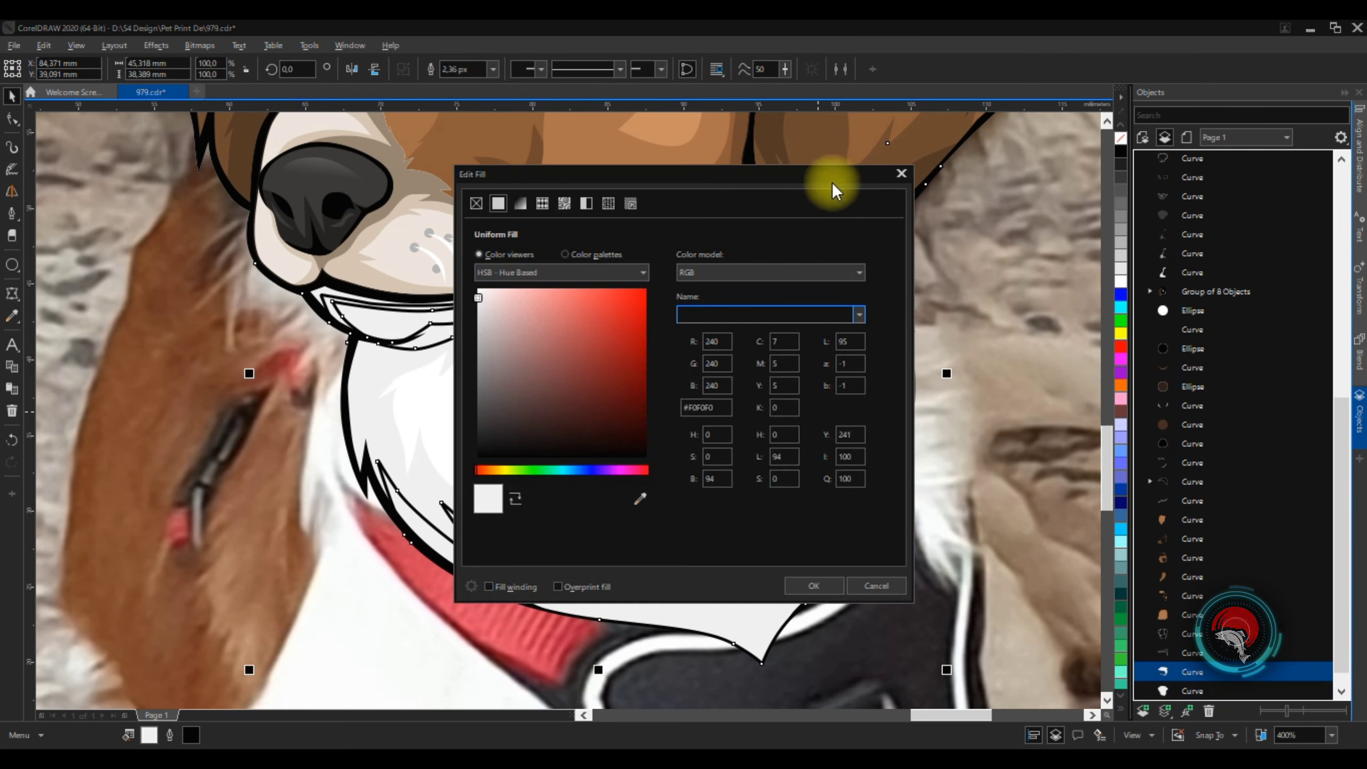
left_click(862, 248)
key("Return")
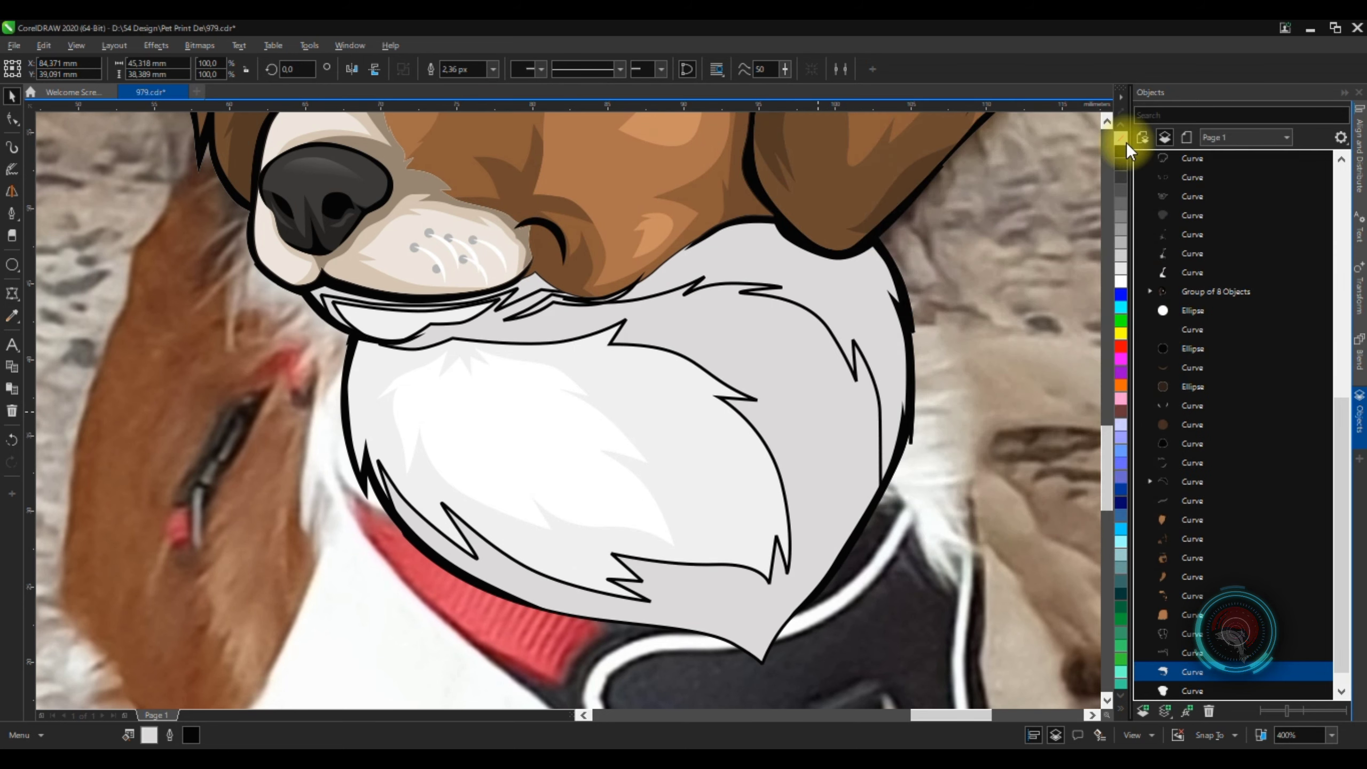
Fill the shadow shape on the neck's upper right with medium grey and remove the neck shapes' outlines
left_click(799, 290)
key("shift+F11")
left_click(815, 585)
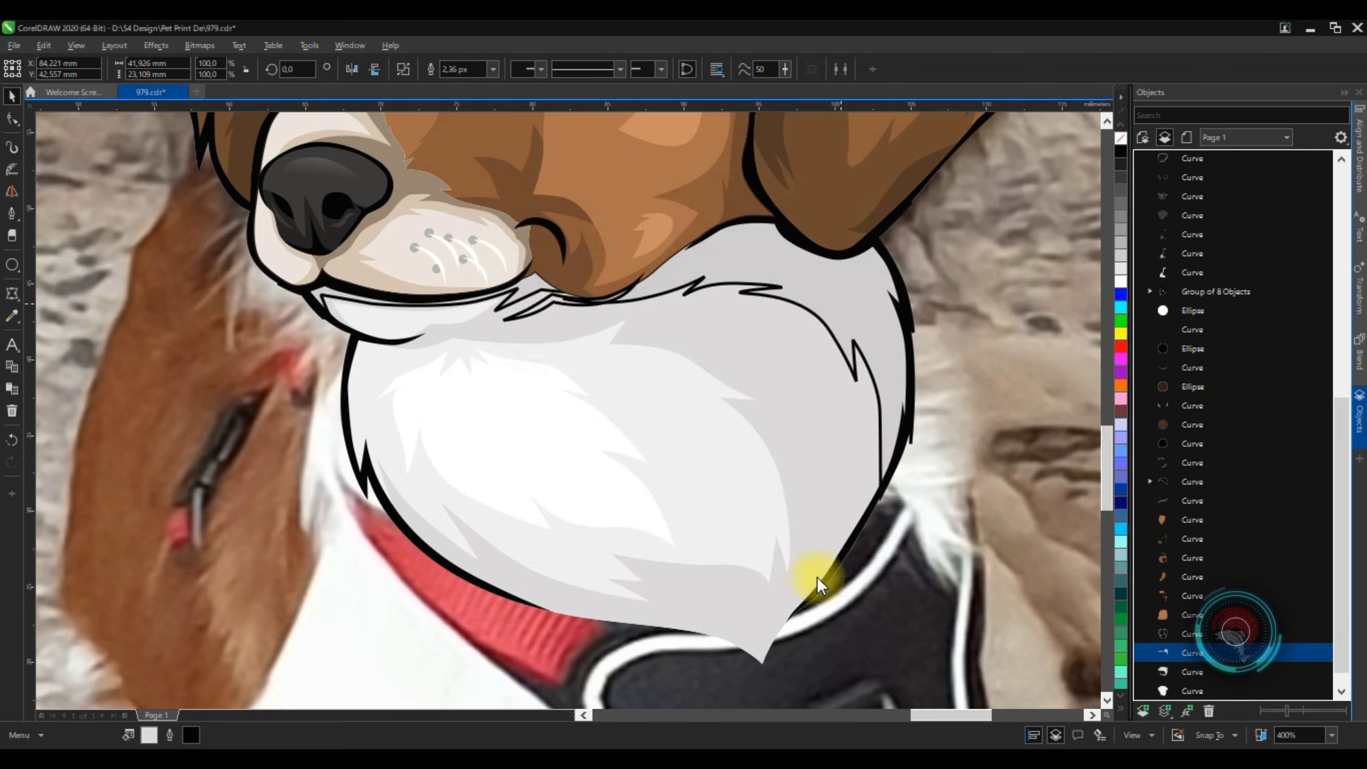
left_click_drag(846, 321, 493, 312)
key("shift+F11")
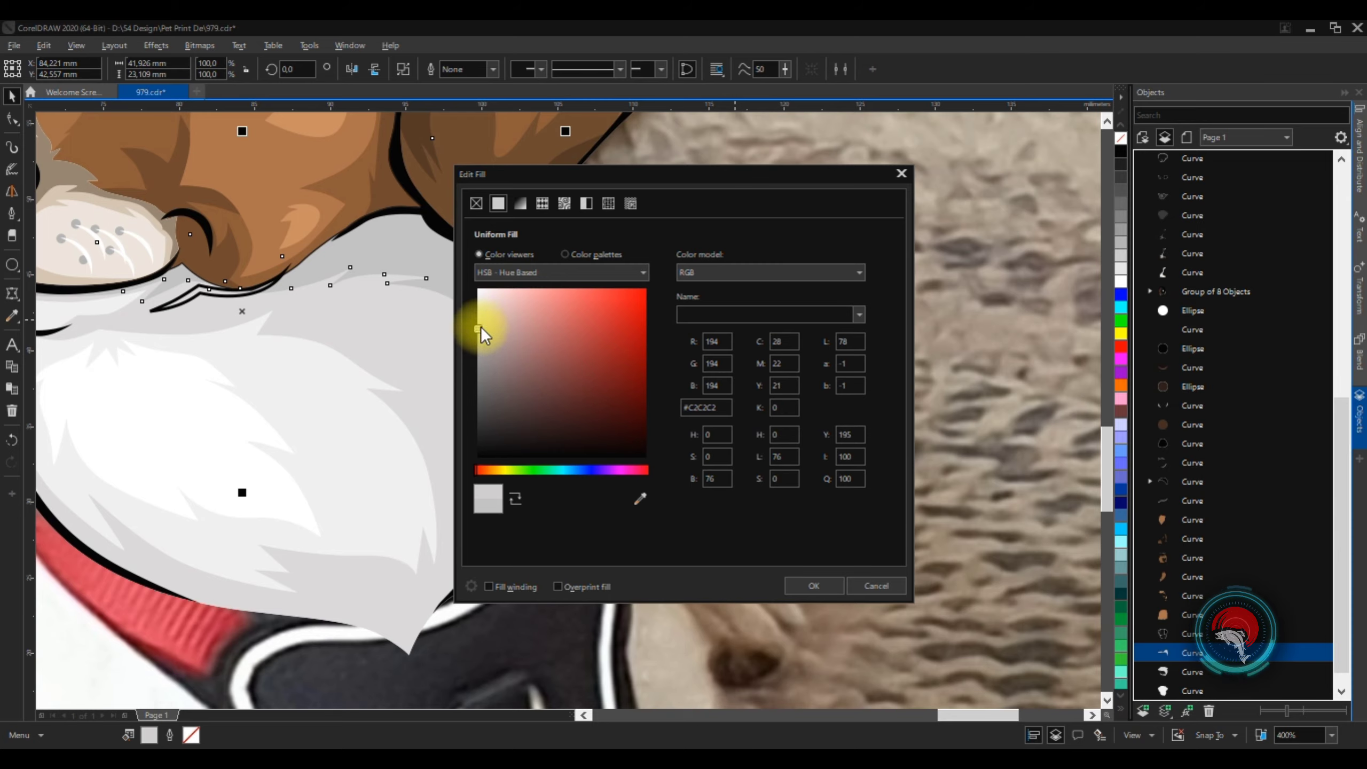
left_click(825, 587)
Fill the pointed line shape under the jaw black and remove its outline
scroll(845, 370, "down", 2)
left_click(845, 370)
scroll(689, 348, "up", 3)
left_click(676, 353)
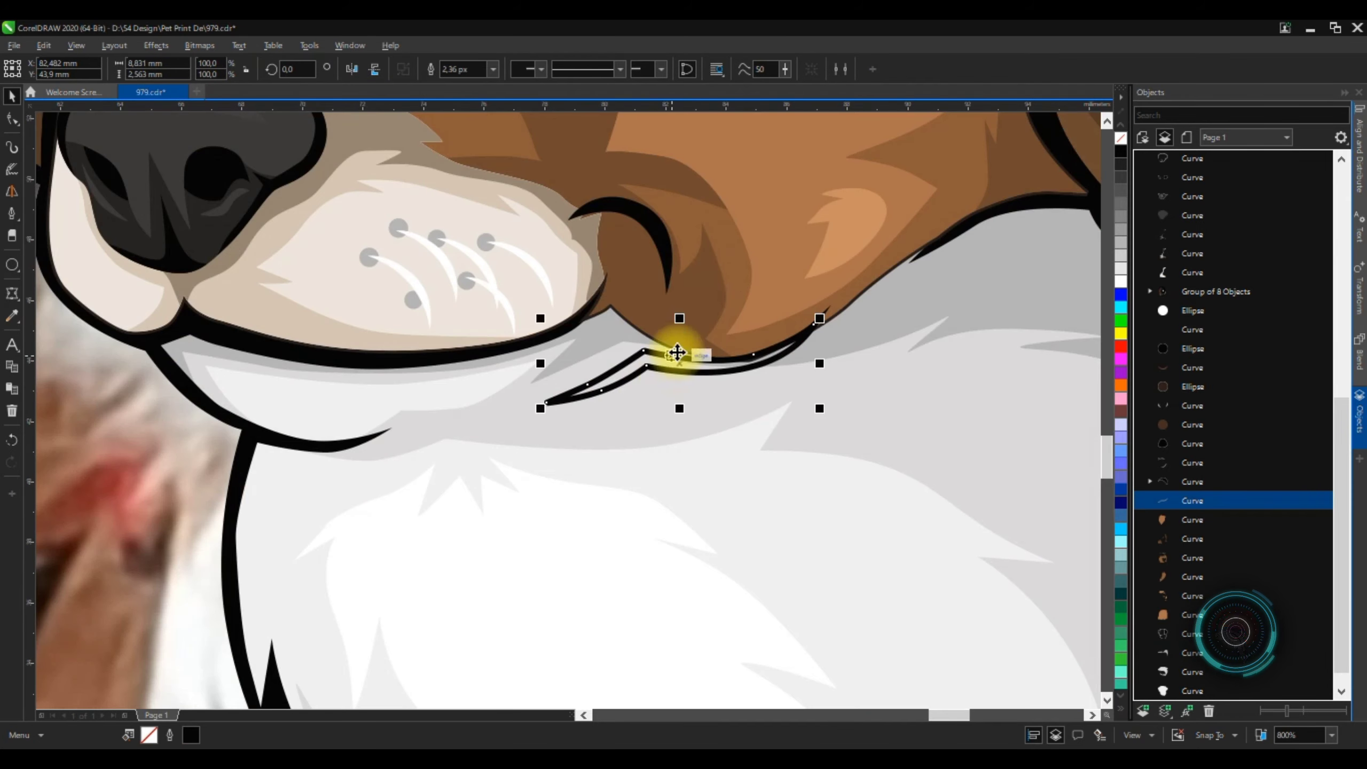
left_click(1120, 151)
right_click(1120, 138)
scroll(622, 312, "down", 3)
left_click(365, 418)
Readjust the neutral grey fill of the shadow shape on the neck's upper right
scroll(588, 372, "down", 1)
scroll(646, 347, "up", 4)
left_click(596, 388)
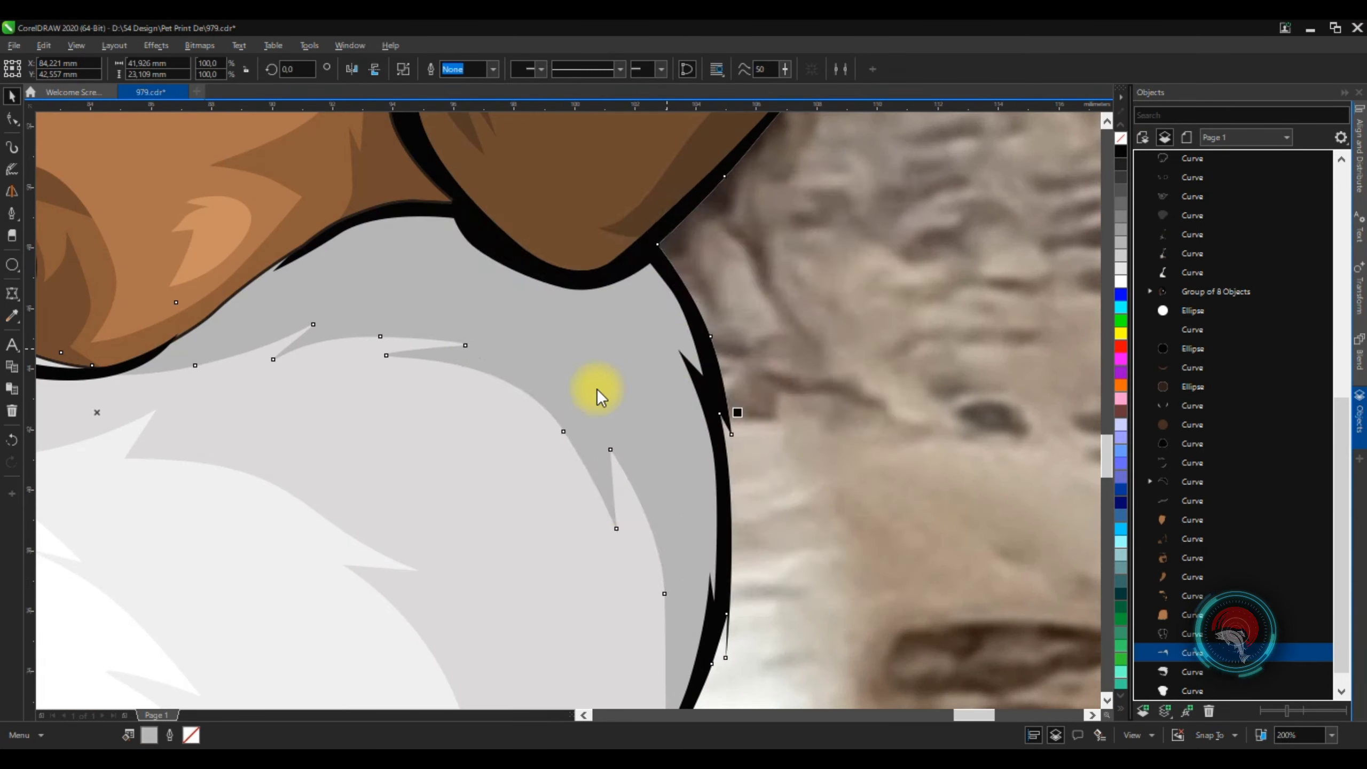
key("shift+F11")
left_click(478, 332)
left_click(810, 587)
scroll(721, 325, "down", 3)
left_click(795, 372)
scroll(679, 297, "down", 1)
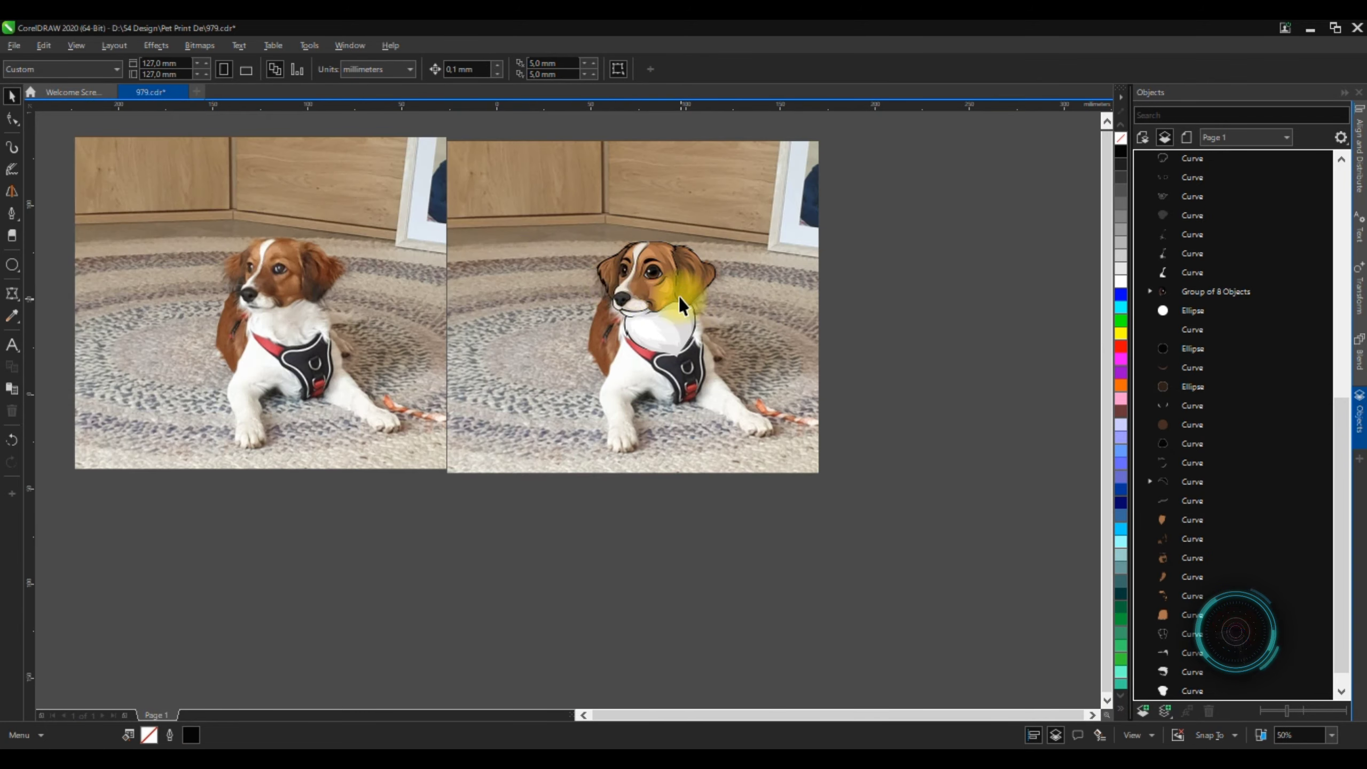
Set the fill of the lightest muzzle and blaze shape to off-white #F2F1EF
scroll(679, 298, "up", 4)
left_click(793, 392)
key("shift+F11")
left_click(479, 297)
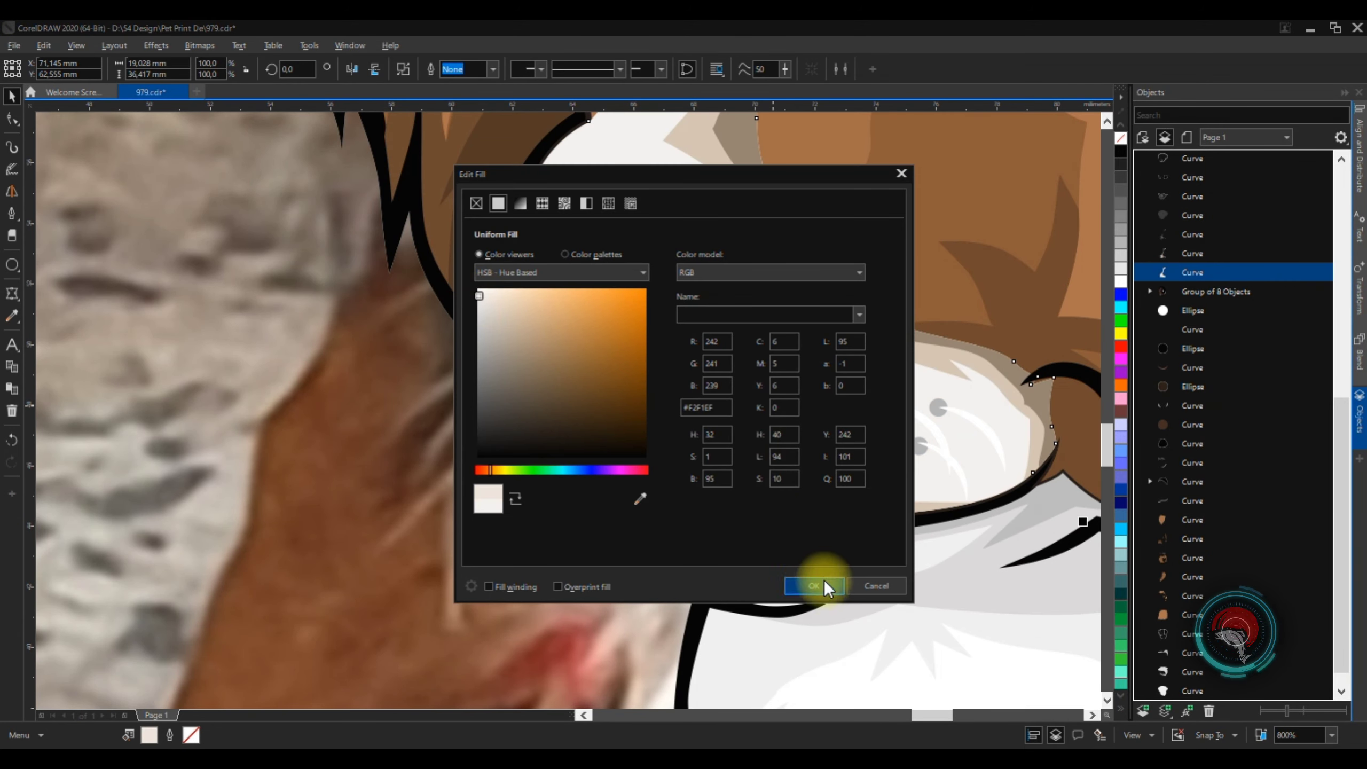
left_click(823, 586)
scroll(721, 260, "down", 2)
key("Escape")
Set the fill of the light beige shadow shape on the muzzle to #D6CEC5
scroll(767, 271, "up", 3)
left_click(682, 347)
key("shift+F11")
left_click(492, 314)
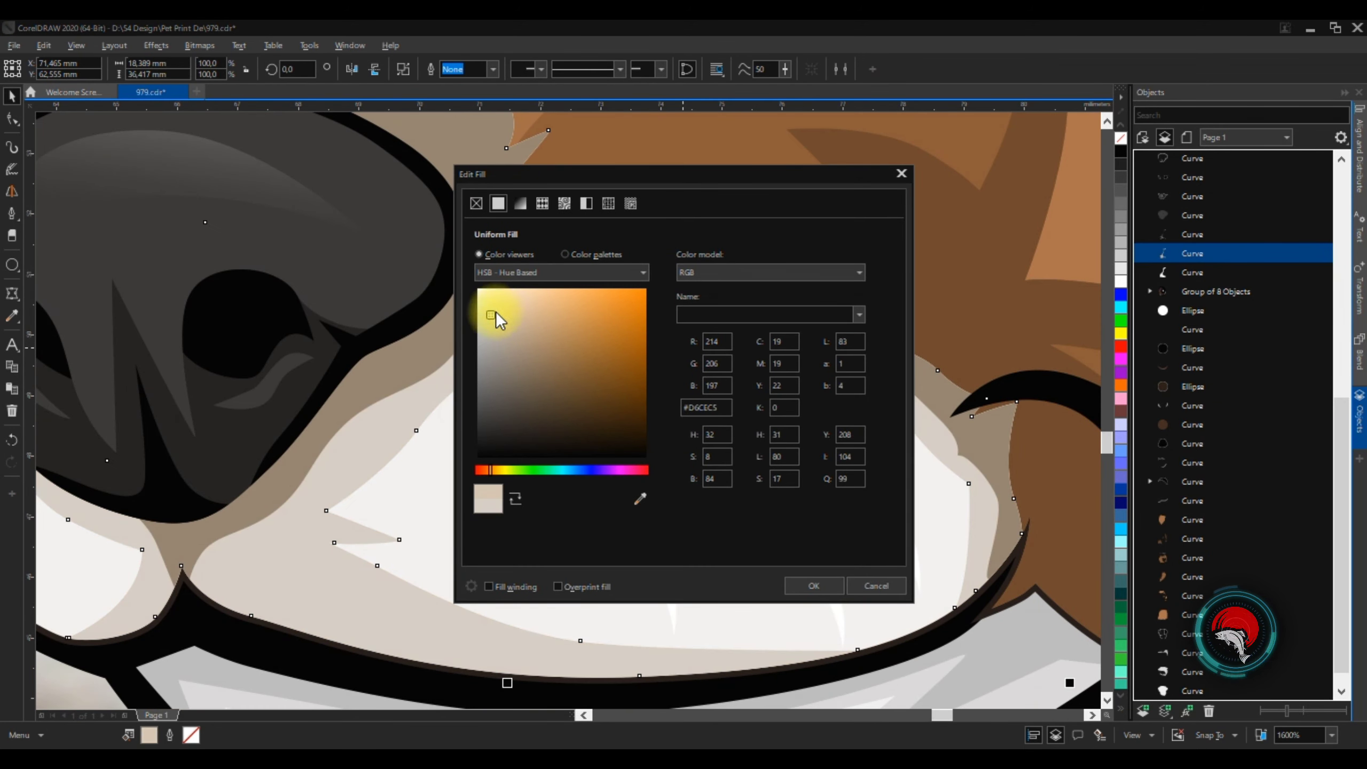
left_click(813, 585)
scroll(695, 381, "down", 4)
key("ctrl+a")
key("Escape")
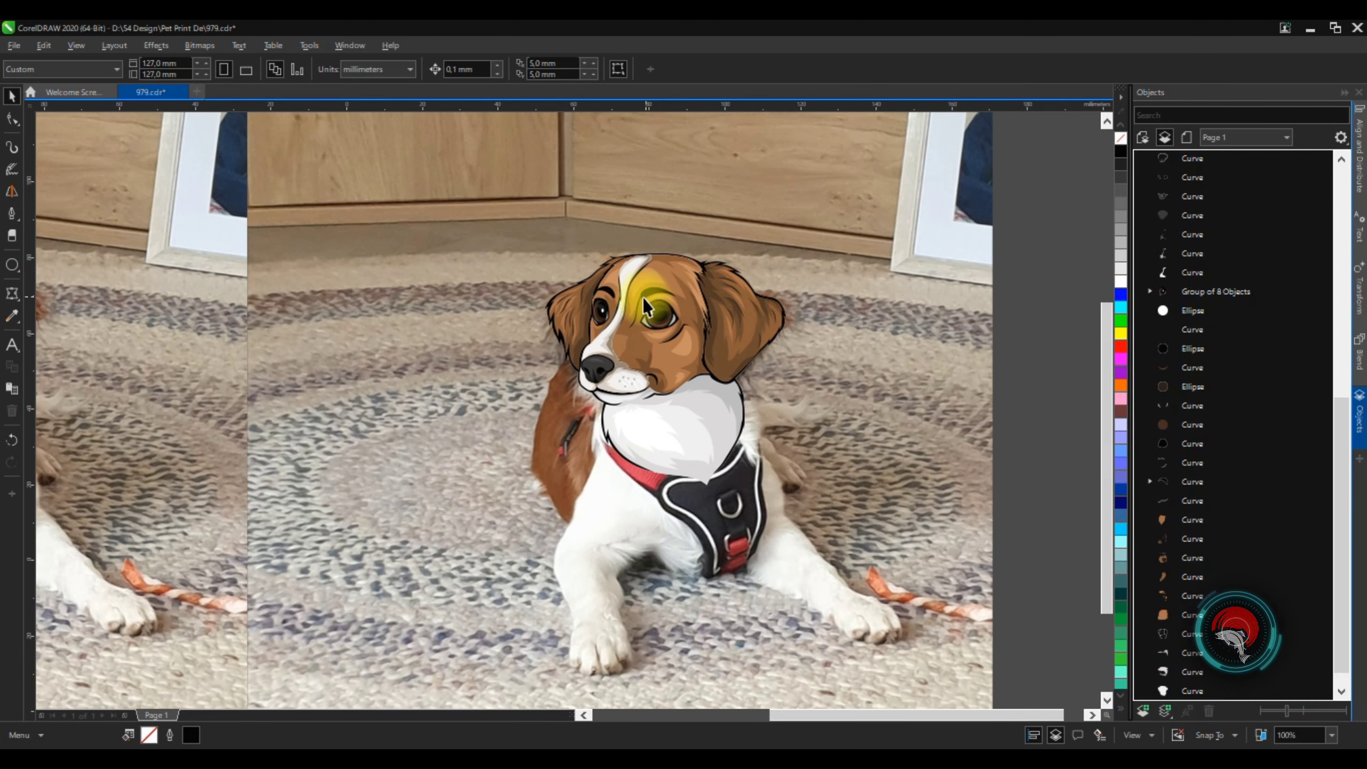
Draw a small fur shape at the dog's left-hand ear edge, fill it with the sampled ear brown, and save the drawing
scroll(552, 310, "up", 5)
left_click(287, 399)
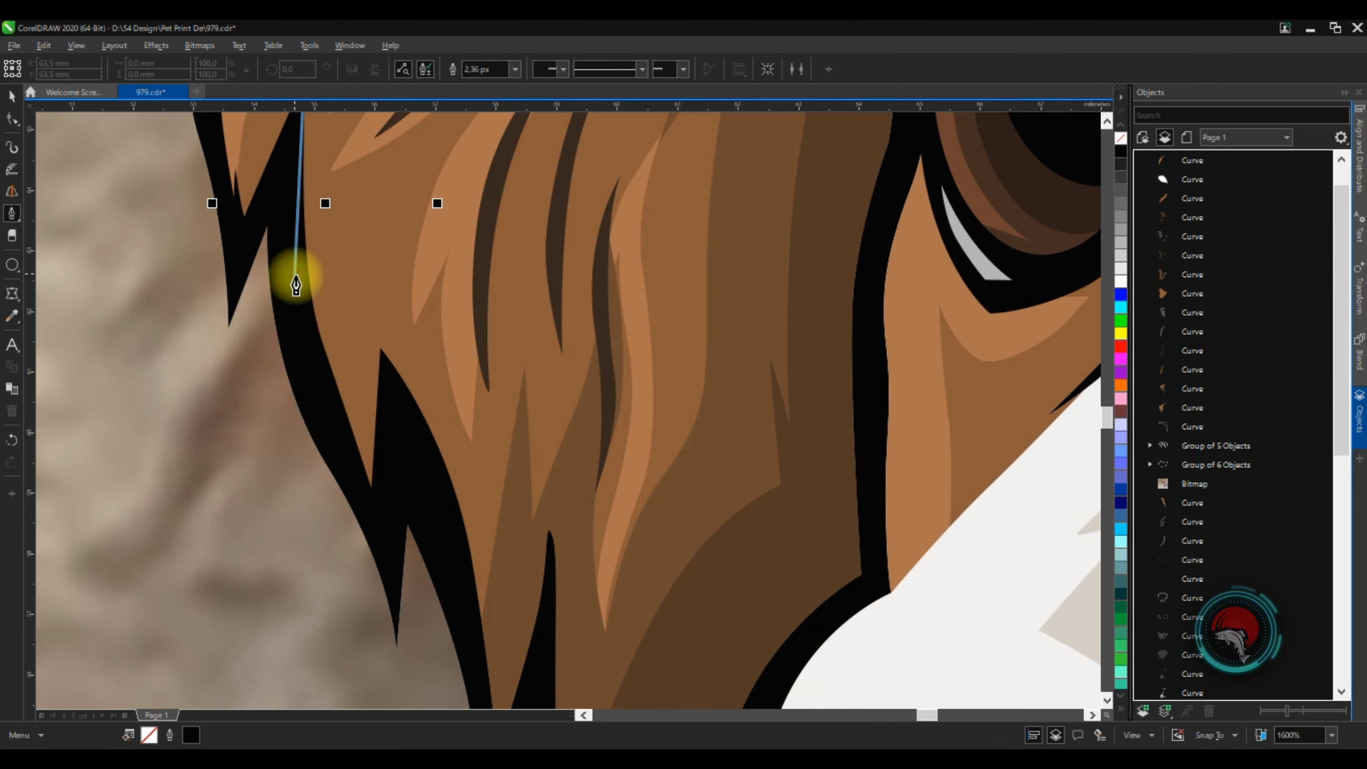
left_click(296, 291)
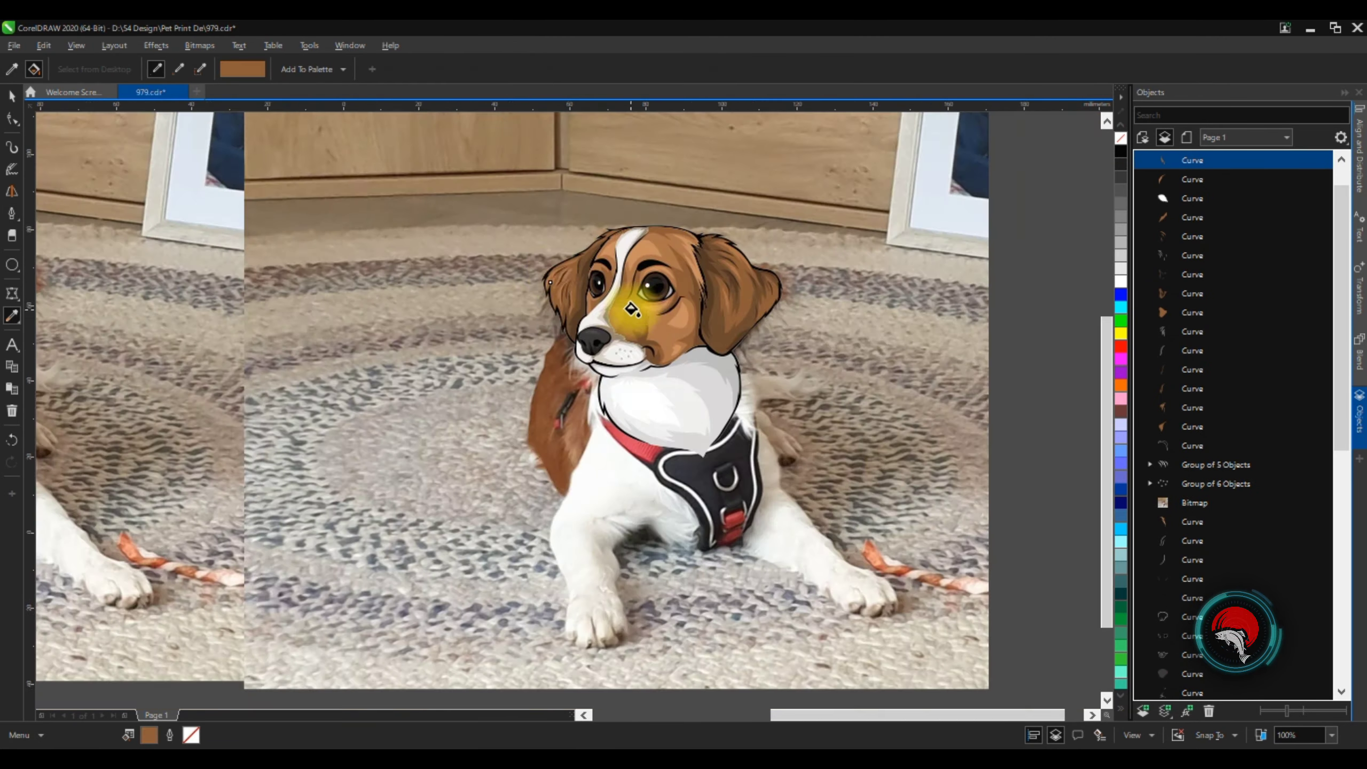
key("ctrl+s")
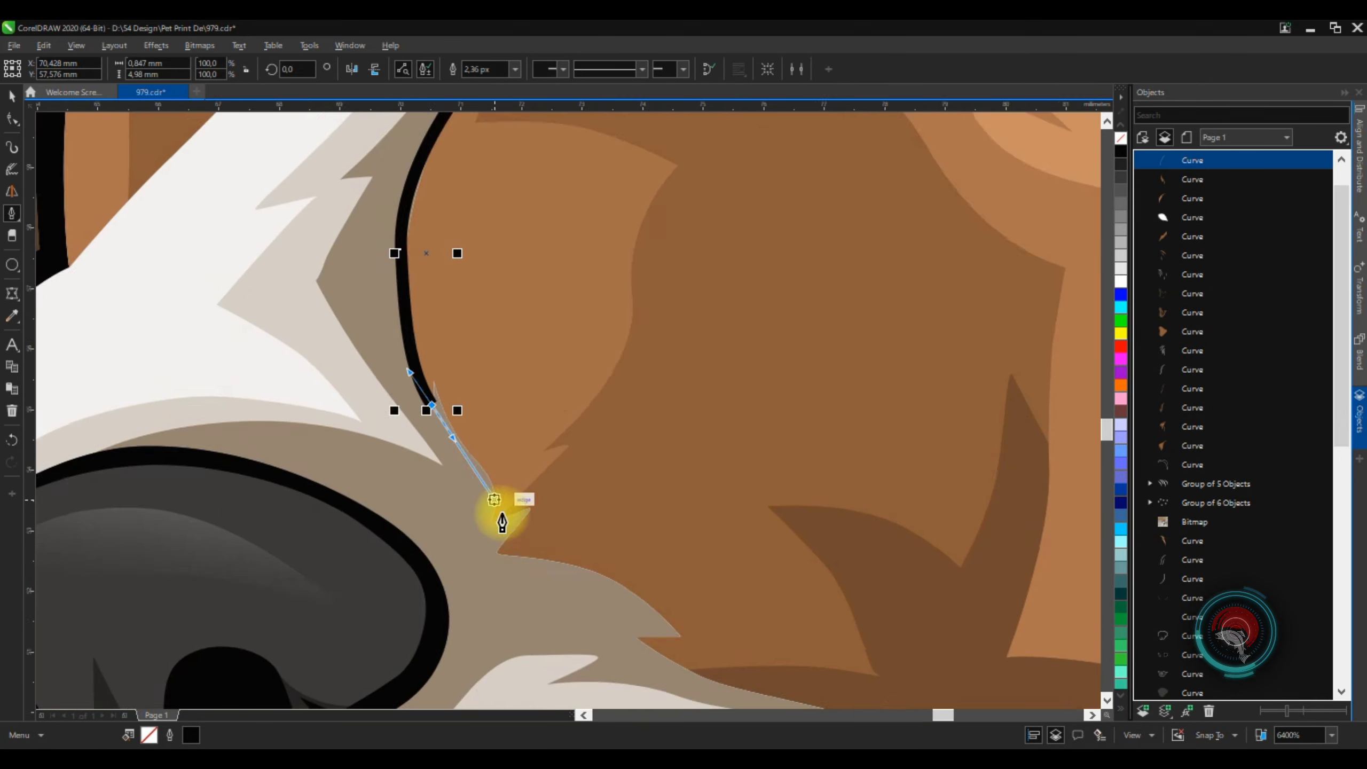
Undo the last Pen segment of the line between blaze and cheek above the nose and redraw it as a curve
key("ctrl+z")
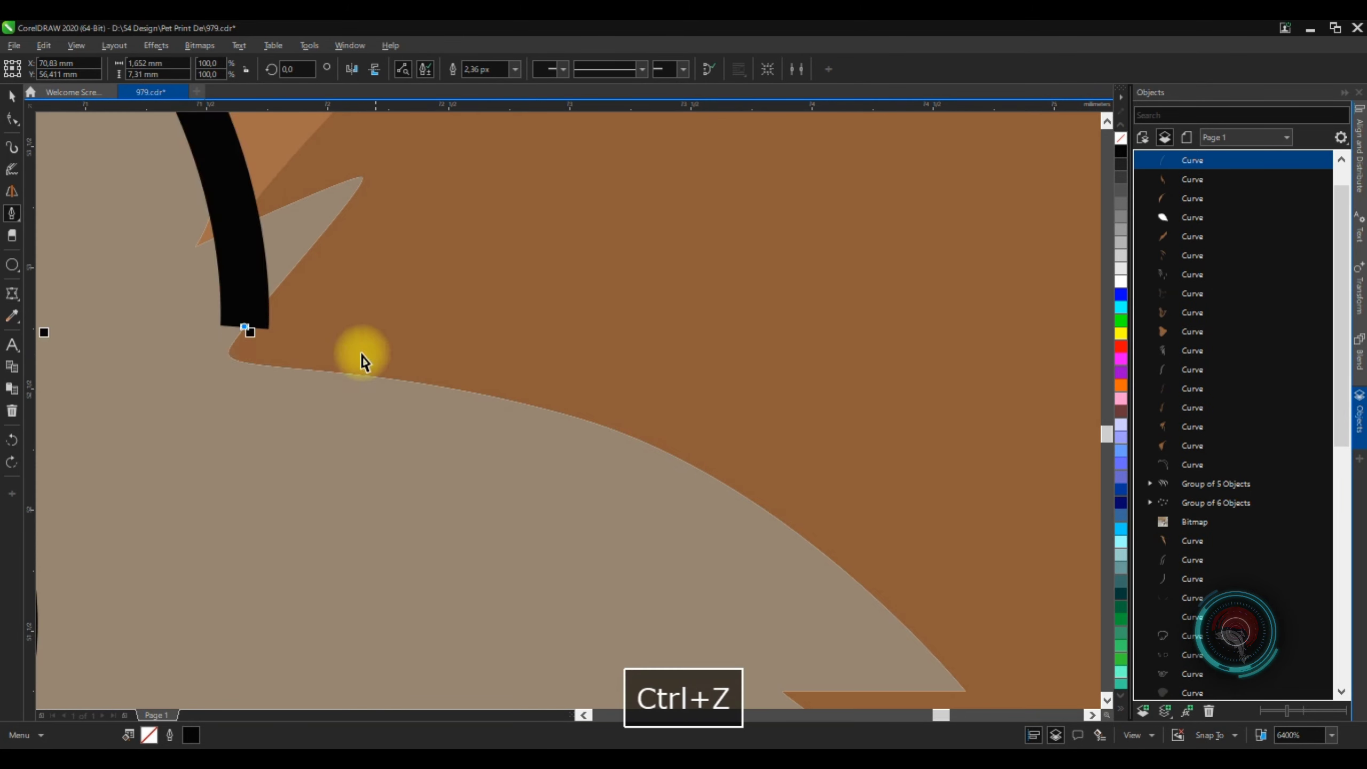
left_click_drag(442, 346, 531, 411)
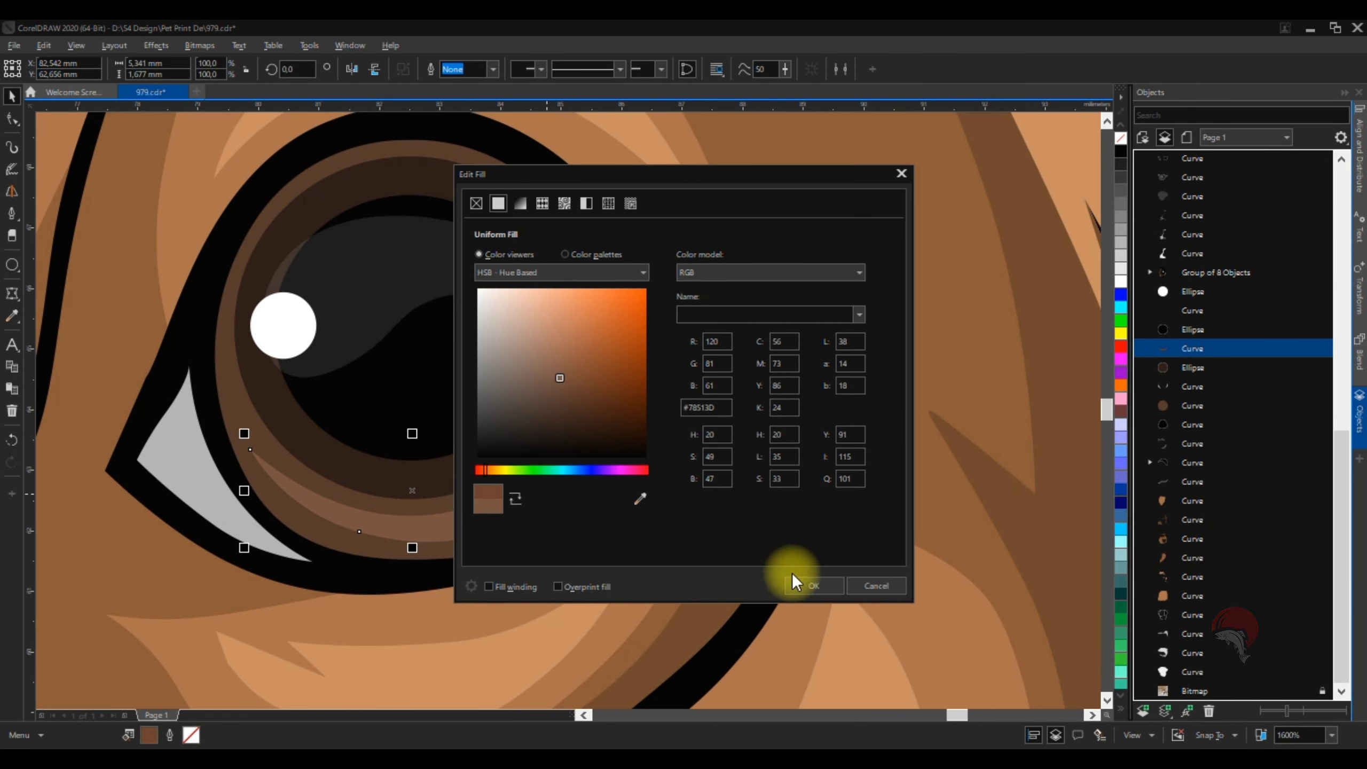
Set the fill of the crescent highlight in the lower iris of the larger eye to brown #78513D
left_click(793, 573)
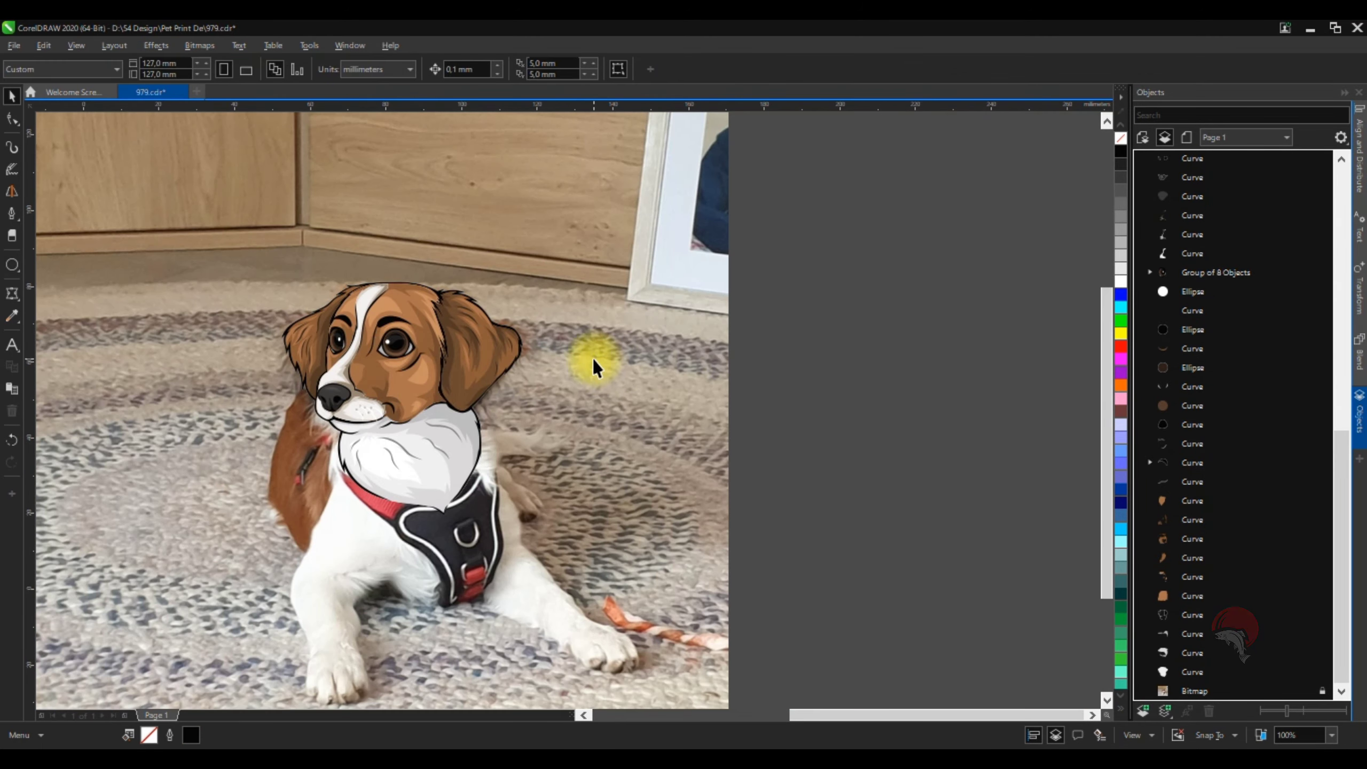
scroll(592, 359, "up", 2)
scroll(592, 356, "down", 2)
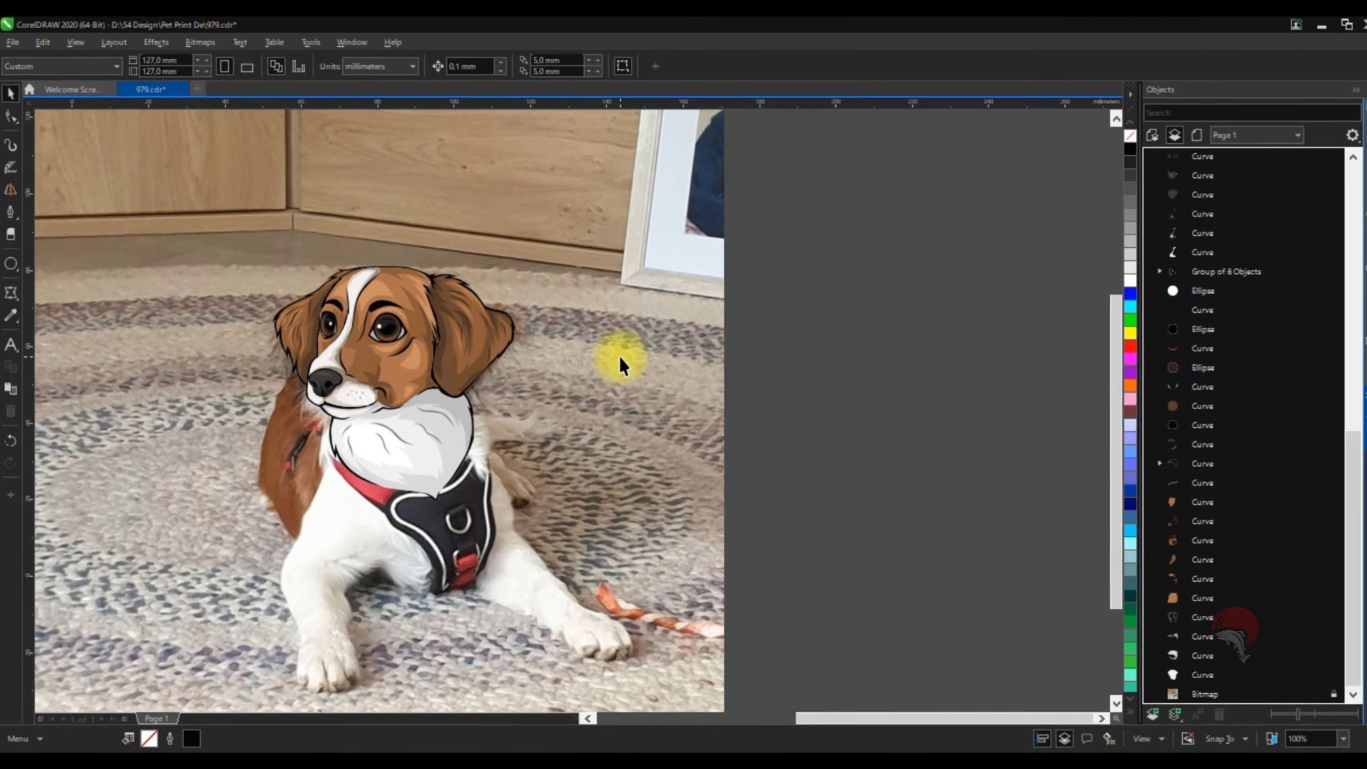